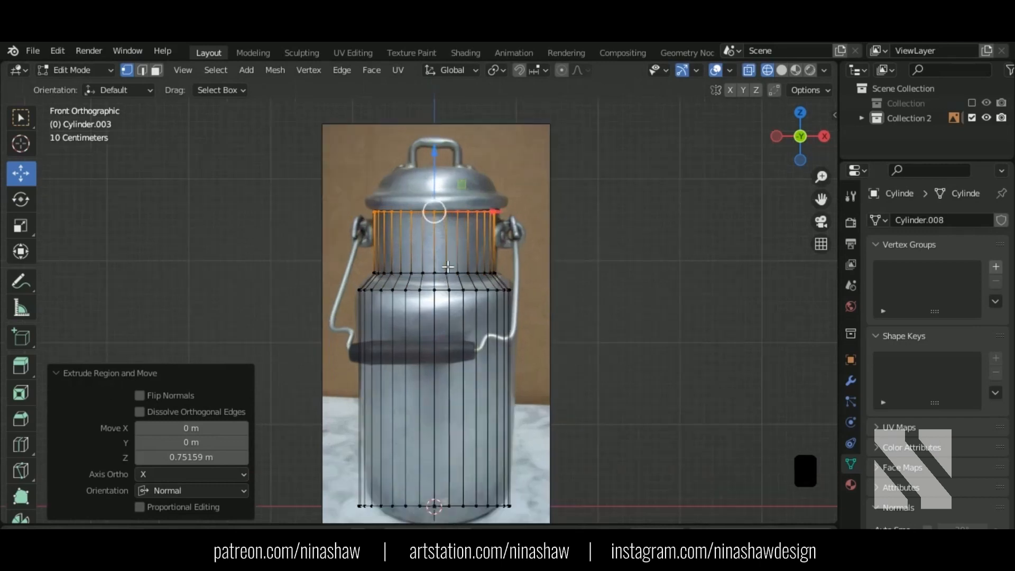
Bevel the edge loop at the can's shoulder about 0.11 m wide with 2 segments.
{"action": "left_click", "coordinate": [500, 289], "text": "alt"}
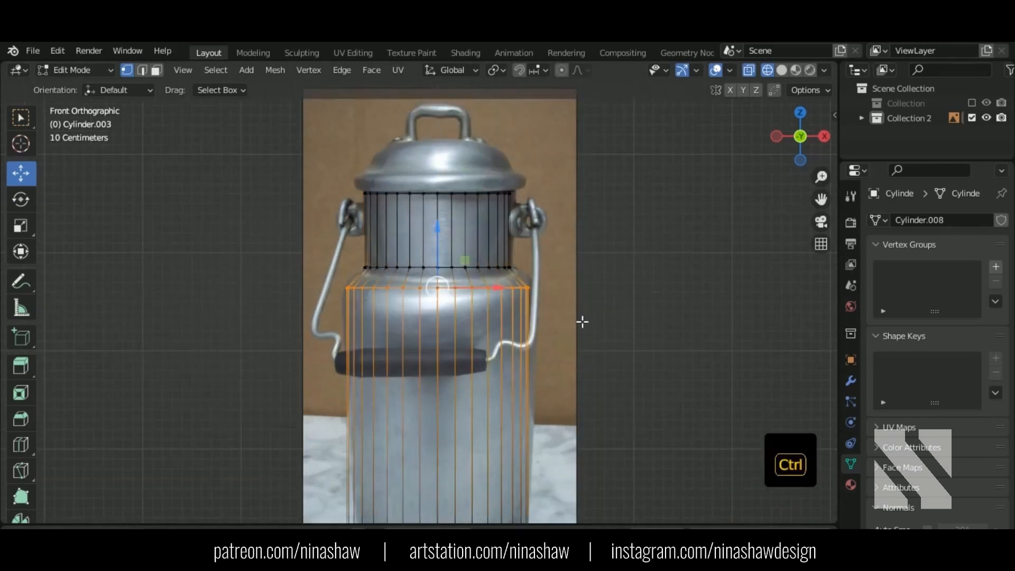
{"action": "key", "text": "ctrl+b"}
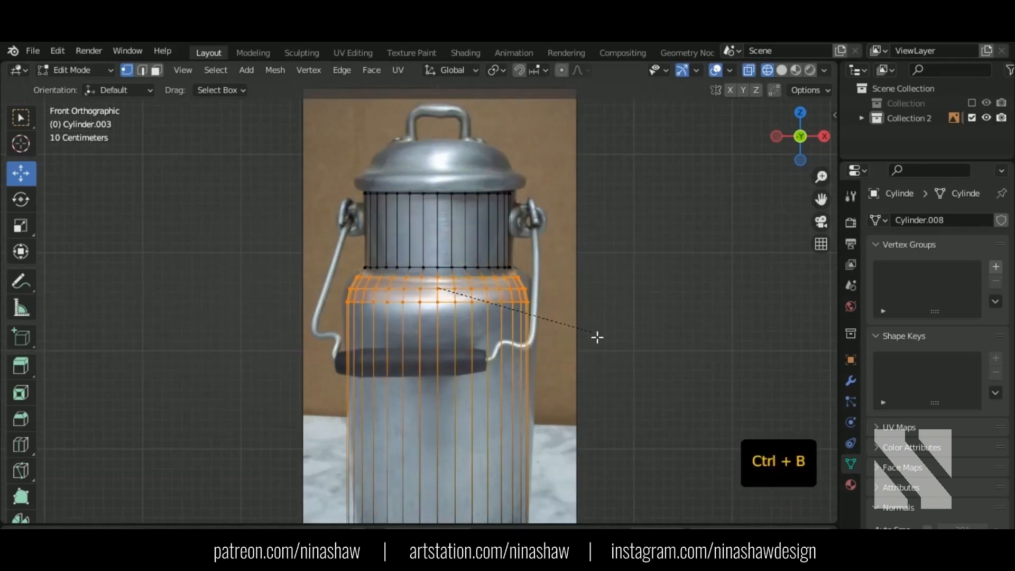
{"action": "left_click", "coordinate": [594, 334]}
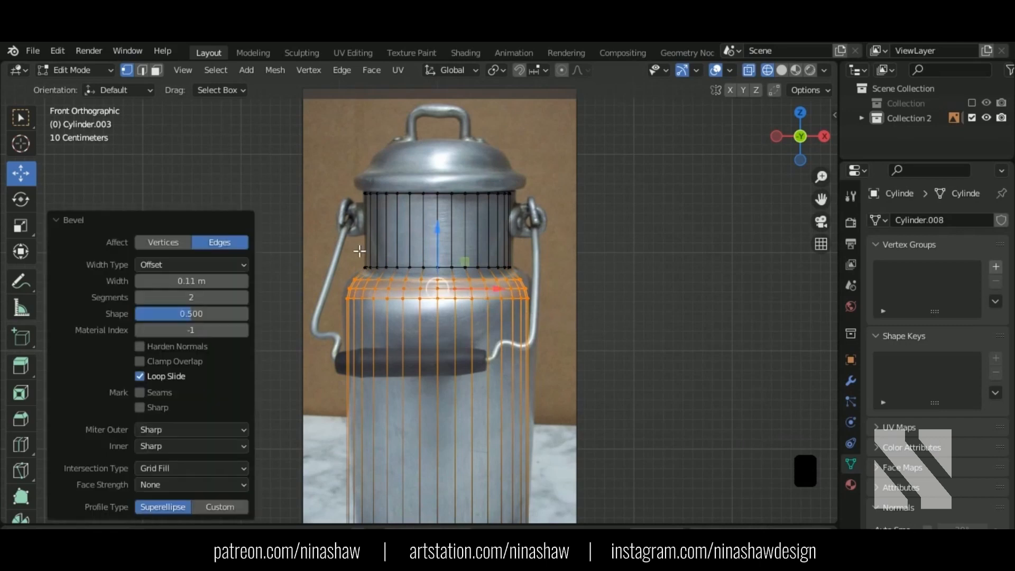
Bevel the edge loop at the base of the neck about 0.044 m wide with 2 segments.
{"action": "left_click_drag", "start_coordinate": [539, 279], "coordinate": [541, 279]}
{"action": "key", "text": "ctrl+b"}
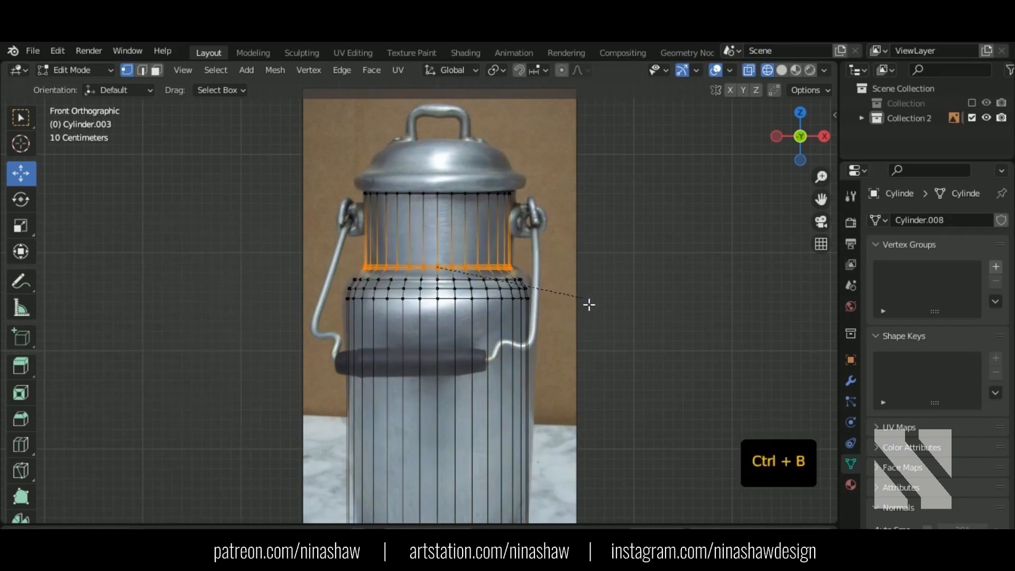
{"action": "left_click", "coordinate": [590, 304]}
{"action": "key", "text": "shift+z"}
{"action": "scroll", "coordinate": [532, 307], "scroll_direction": "down", "scroll_amount": 2}
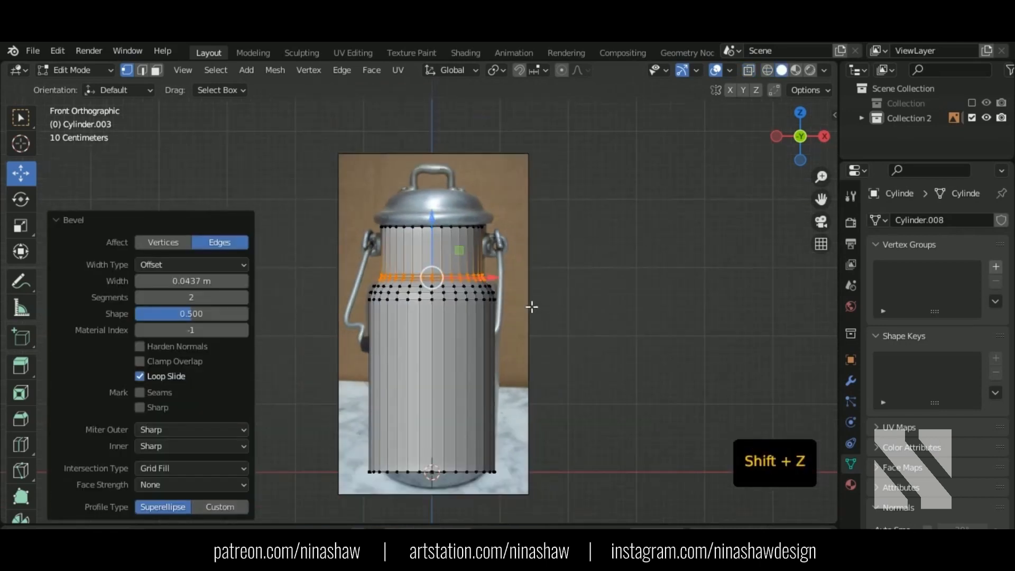
Bevel the can's bottom edge loop with 4 segments and a width of about 0.185 m.
{"action": "key", "text": "shift+z"}
{"action": "mouse_move", "coordinate": [320, 440]}
{"action": "left_mouse_down"}
{"action": "mouse_move", "coordinate": [340, 460]}
{"action": "mouse_move", "coordinate": [566, 487]}
{"action": "left_mouse_up"}
{"action": "middle_click_drag", "start_coordinate": [566, 487], "coordinate": [563, 432], "text": "shift"}
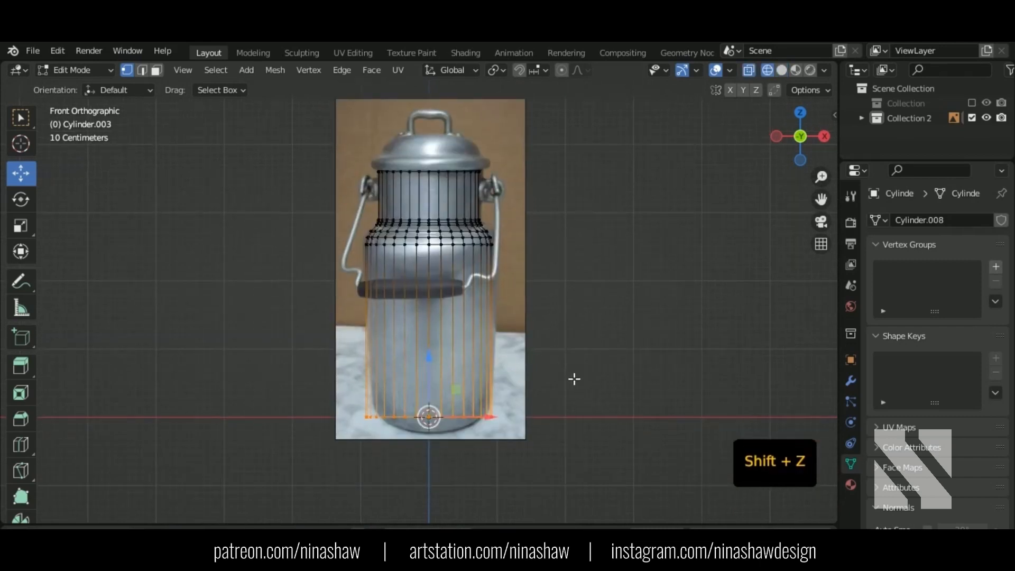
{"action": "key", "text": "ctrl+b"}
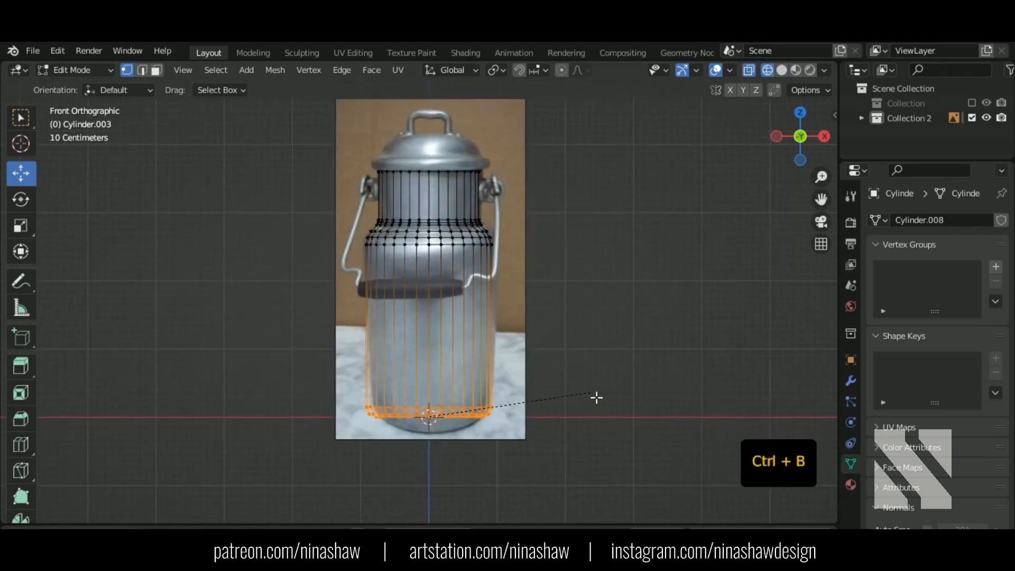
{"action": "left_click", "coordinate": [595, 398]}
{"action": "left_click", "coordinate": [244, 298]}
{"action": "left_click", "coordinate": [244, 298]}
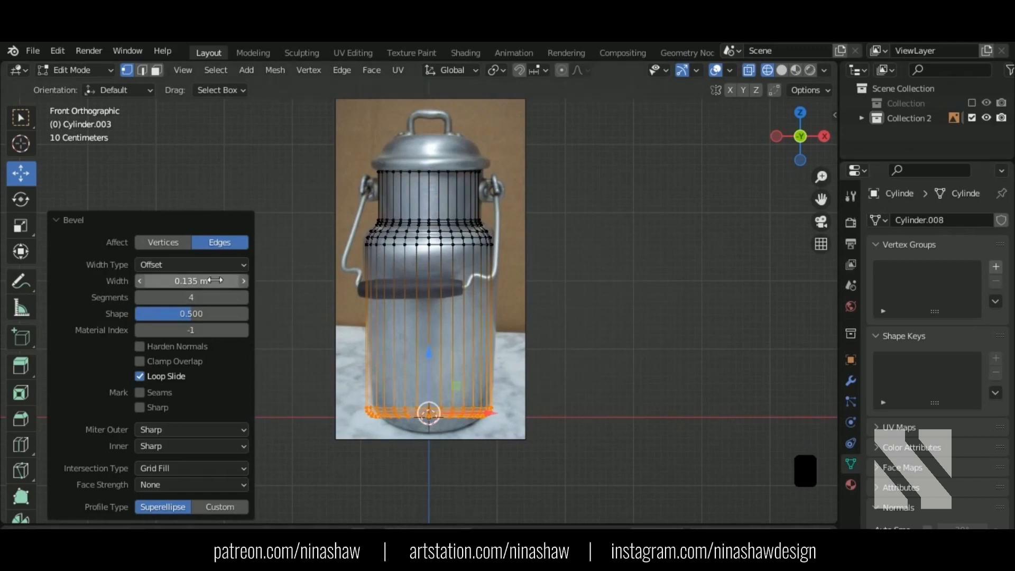
{"action": "left_click_drag", "start_coordinate": [217, 281], "coordinate": [241, 281]}
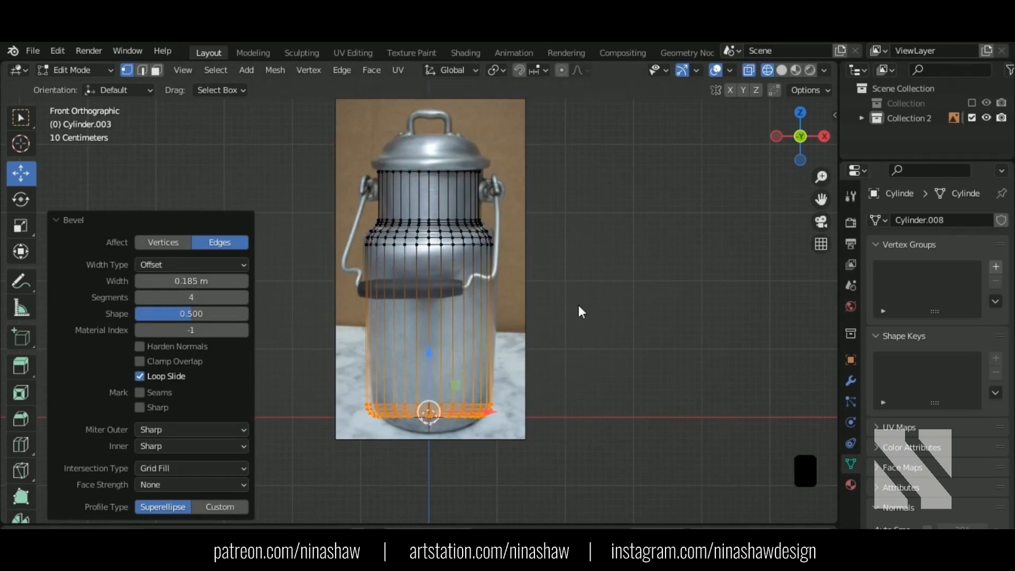
Shade the can body smooth and enable Auto Smooth at 30°.
{"action": "key", "text": "shift+z"}
{"action": "scroll", "coordinate": [578, 305], "scroll_direction": "up", "scroll_amount": 5}
{"action": "mouse_move", "coordinate": [578, 306]}
{"action": "middle_mouse_down"}
{"action": "mouse_move", "coordinate": [607, 305]}
{"action": "mouse_move", "coordinate": [546, 246]}
{"action": "middle_mouse_up"}
{"action": "key", "text": "Tab"}
{"action": "right_click", "coordinate": [503, 250]}
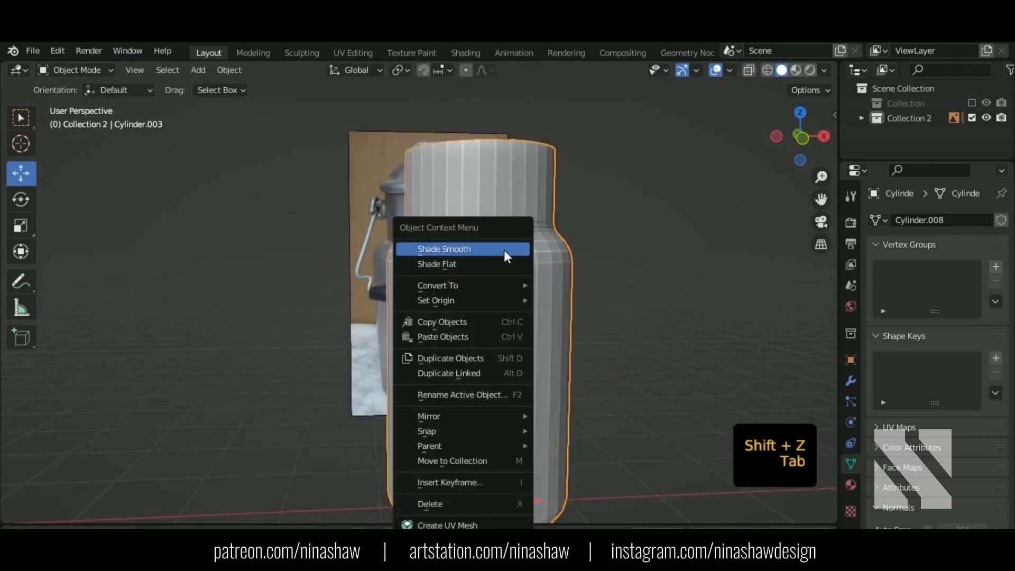
{"action": "left_click", "coordinate": [504, 250]}
{"action": "scroll", "coordinate": [932, 370], "scroll_direction": "down", "scroll_amount": 3}
{"action": "left_click", "coordinate": [928, 449]}
{"action": "middle_click_drag", "start_coordinate": [587, 275], "coordinate": [538, 363]}
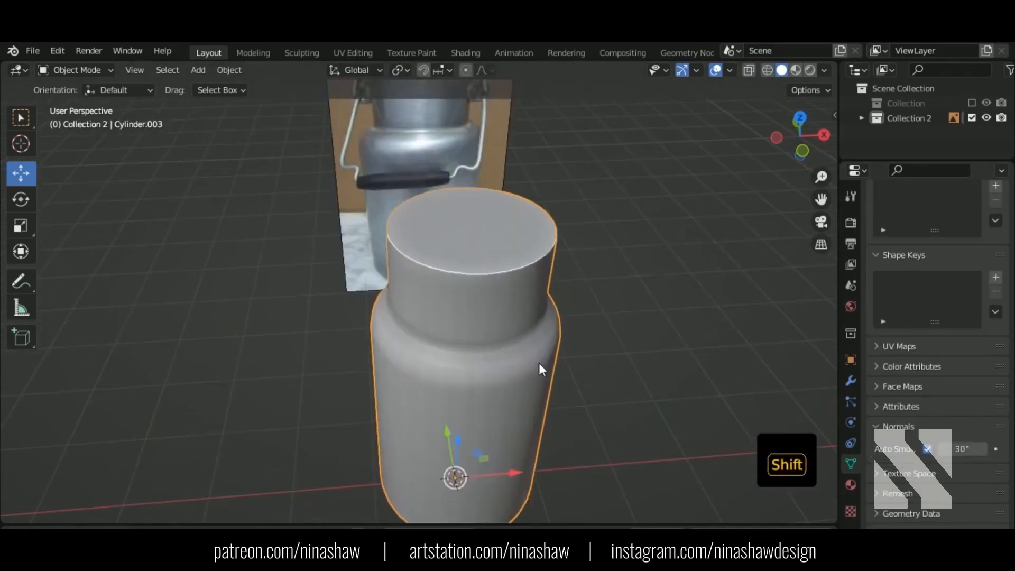
Duplicate the can's top face in place and separate the copy into its own object for the lid.
{"action": "key", "text": "Tab"}
{"action": "key", "text": "3"}
{"action": "left_click", "coordinate": [497, 257]}
{"action": "middle_click_drag", "start_coordinate": [497, 257], "coordinate": [500, 278]}
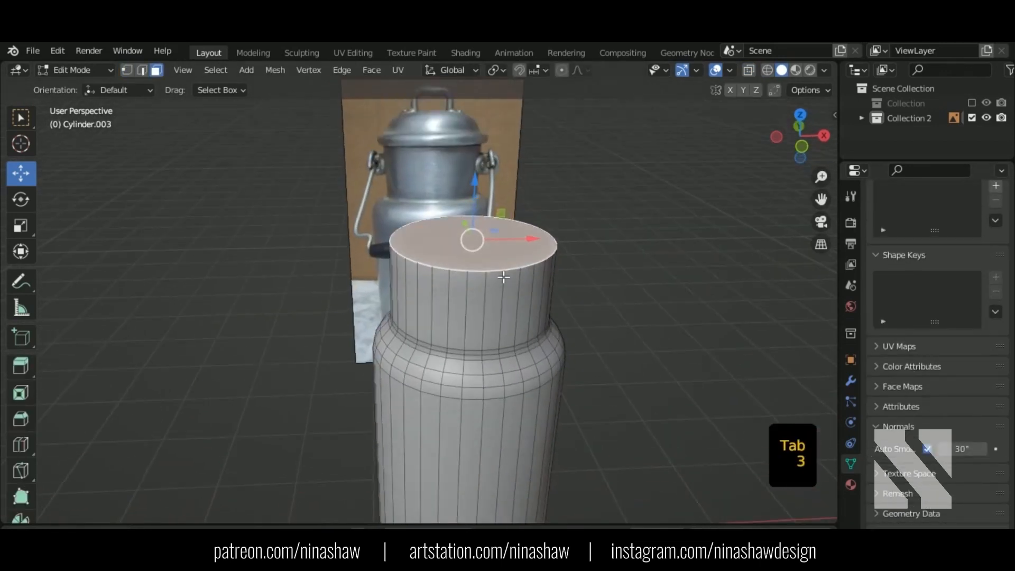
{"action": "key", "text": "shift+d"}
{"action": "right_click", "coordinate": [535, 305]}
{"action": "key", "text": "p"}
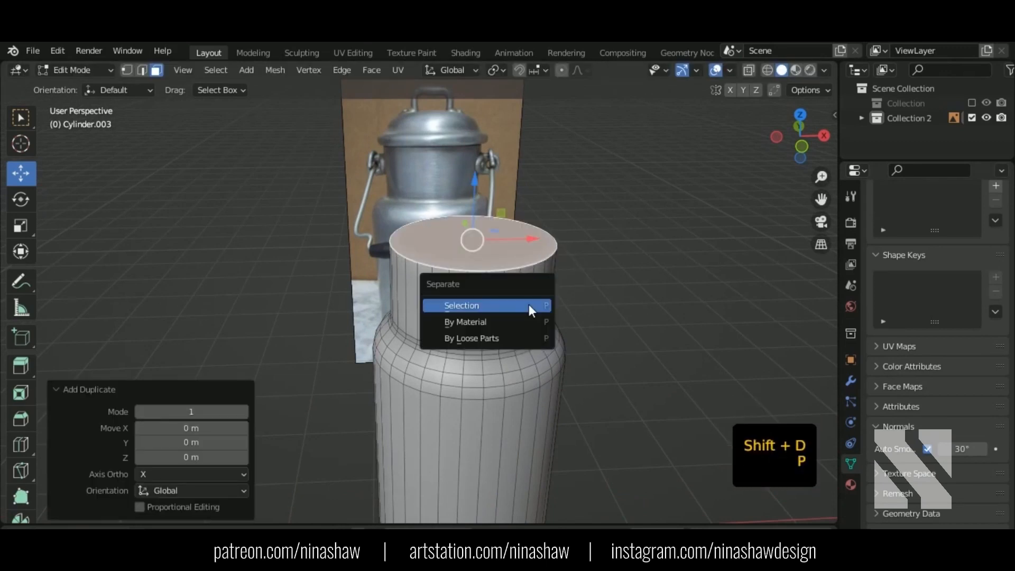
{"action": "left_click", "coordinate": [529, 303]}
Edit the separated lid disc and scale its face up to about 1.109 so it overhangs the neck.
{"action": "key", "text": "Tab"}
{"action": "left_click", "coordinate": [506, 256]}
{"action": "key", "text": "Tab"}
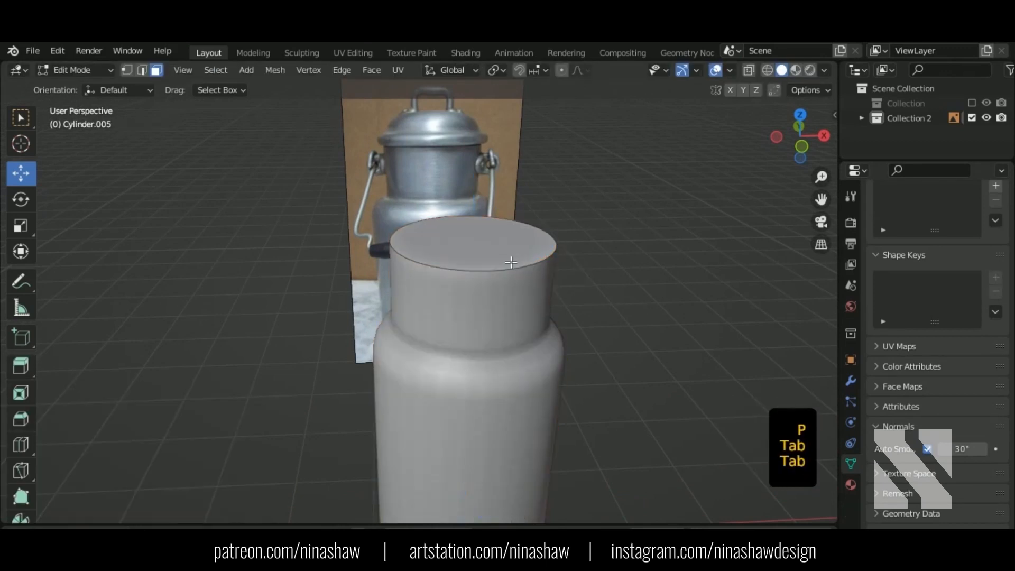
{"action": "left_click", "coordinate": [498, 260], "text": "shift"}
{"action": "middle_click_drag", "start_coordinate": [498, 260], "coordinate": [476, 324], "text": "shift"}
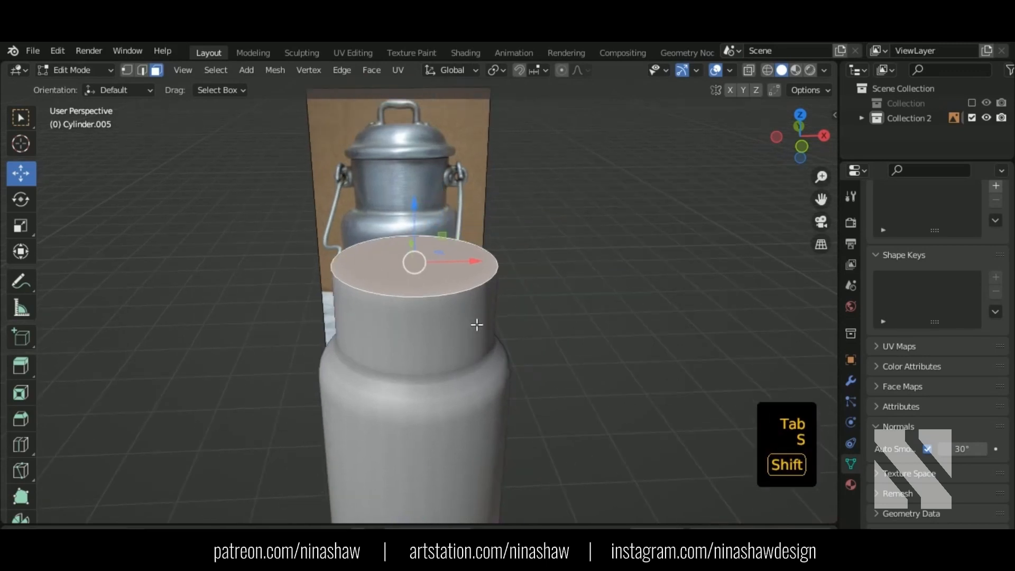
{"action": "key", "text": "s"}
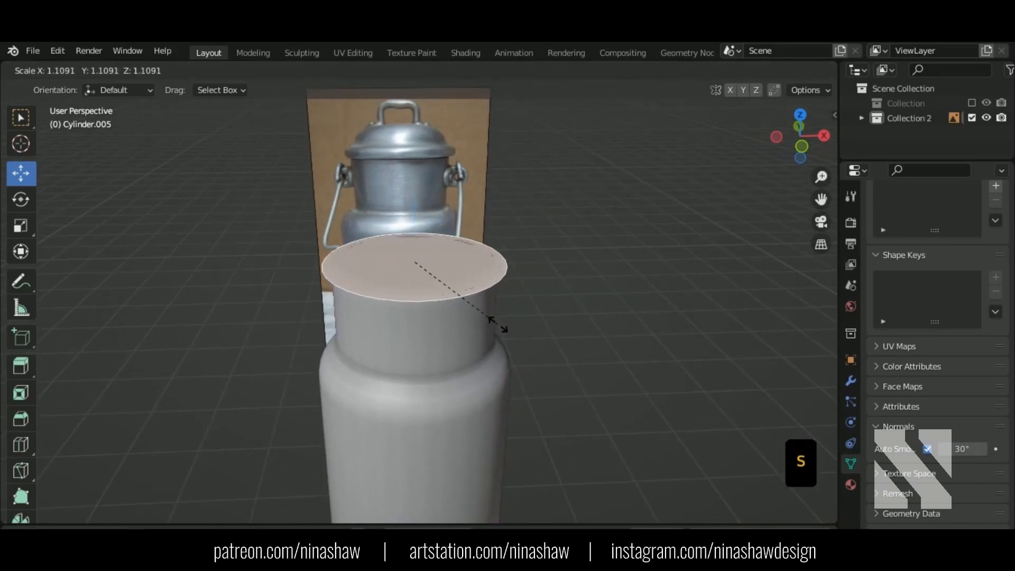
{"action": "left_click", "coordinate": [498, 325]}
{"action": "mouse_move", "coordinate": [499, 325]}
{"action": "middle_mouse_down"}
{"action": "mouse_move", "coordinate": [486, 292]}
{"action": "mouse_move", "coordinate": [489, 309]}
{"action": "middle_mouse_up"}
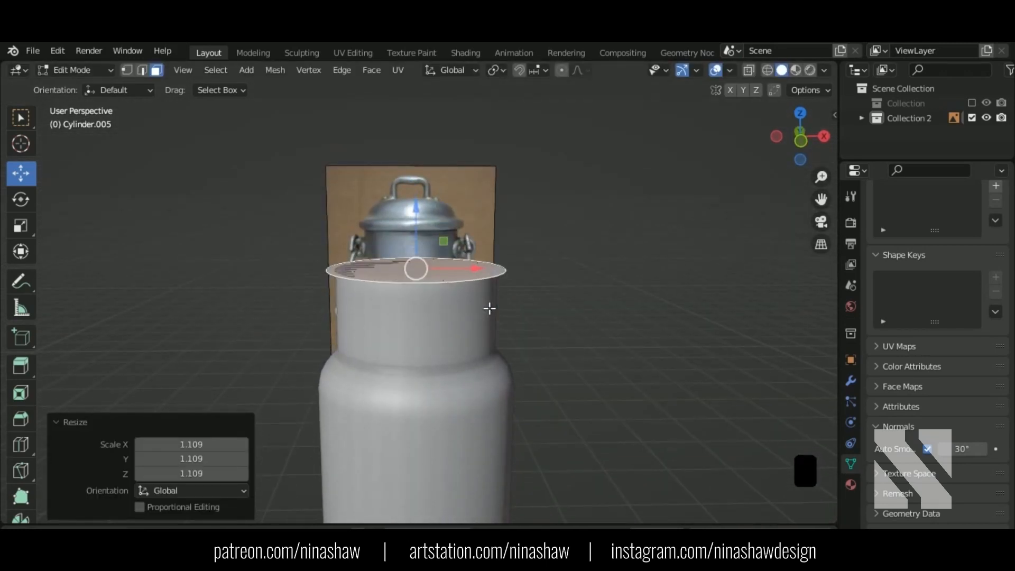
Extrude the lid disc upward about 0.17 m to form the rim.
{"action": "key", "text": "e"}
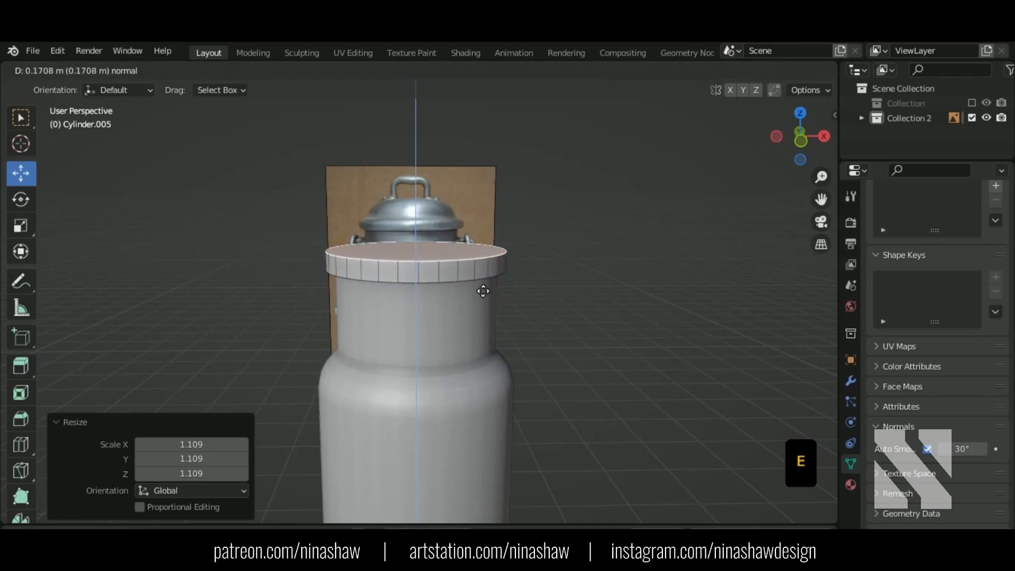
{"action": "left_click", "coordinate": [483, 292]}
{"action": "middle_click_drag", "start_coordinate": [478, 317], "coordinate": [523, 342], "text": "shift"}
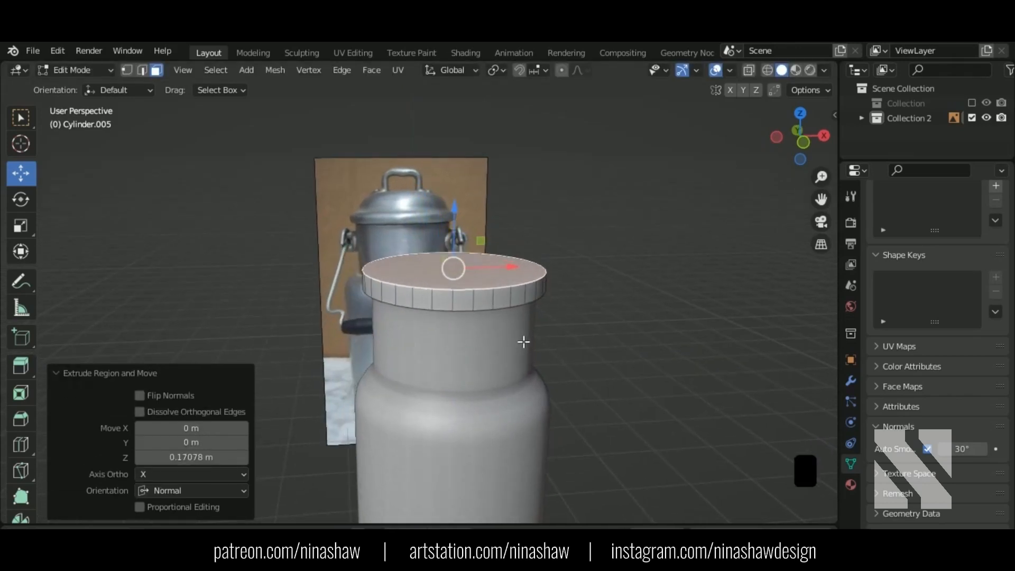
Inset the lid's top face about 0.086 m and extrude it upward about 0.38 m, level with the lid top in the reference photo.
{"action": "key", "text": "i"}
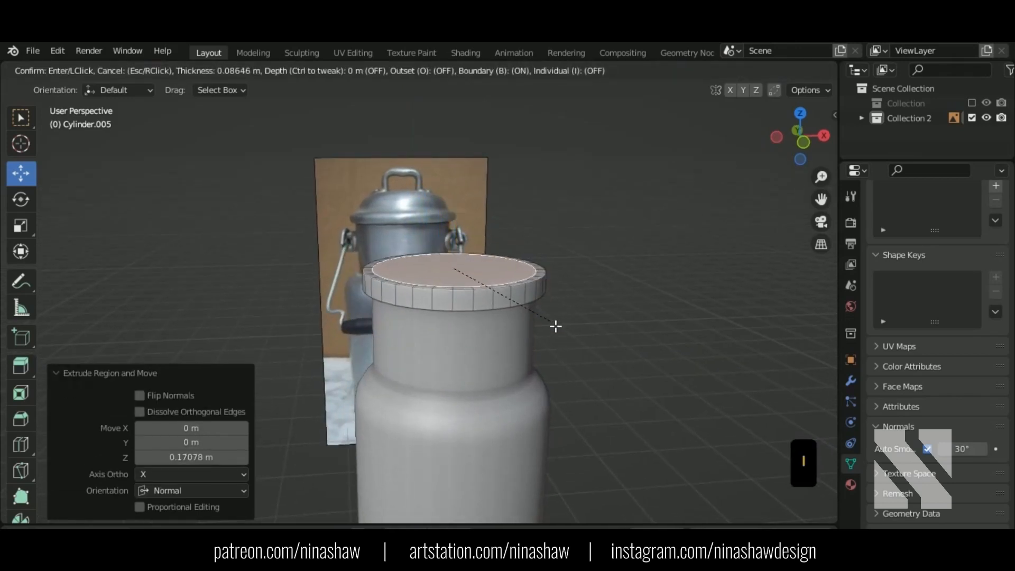
{"action": "left_click", "coordinate": [556, 326]}
{"action": "key", "text": "e"}
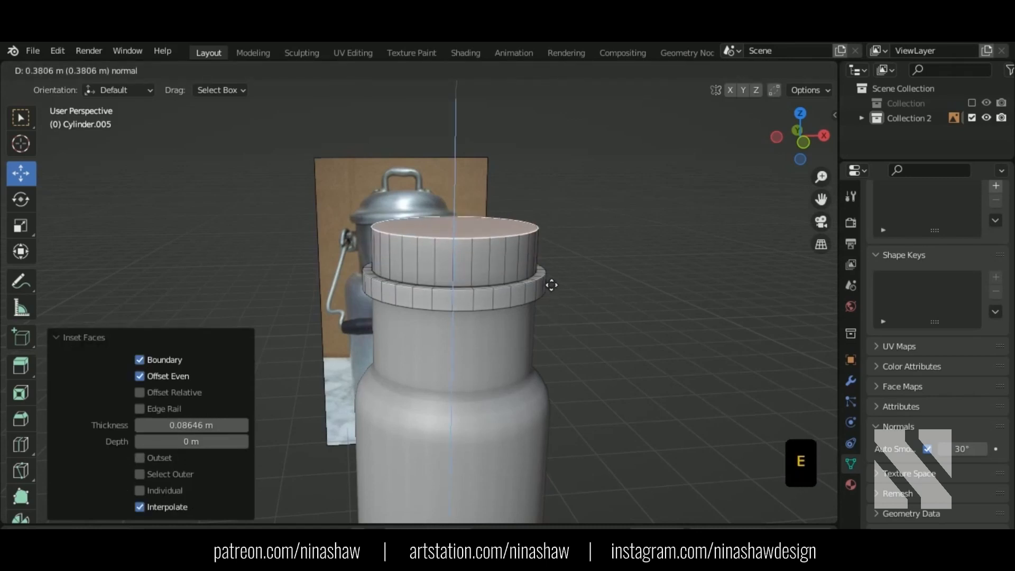
{"action": "left_click", "coordinate": [548, 285]}
{"action": "middle_click_drag", "start_coordinate": [545, 331], "coordinate": [487, 391]}
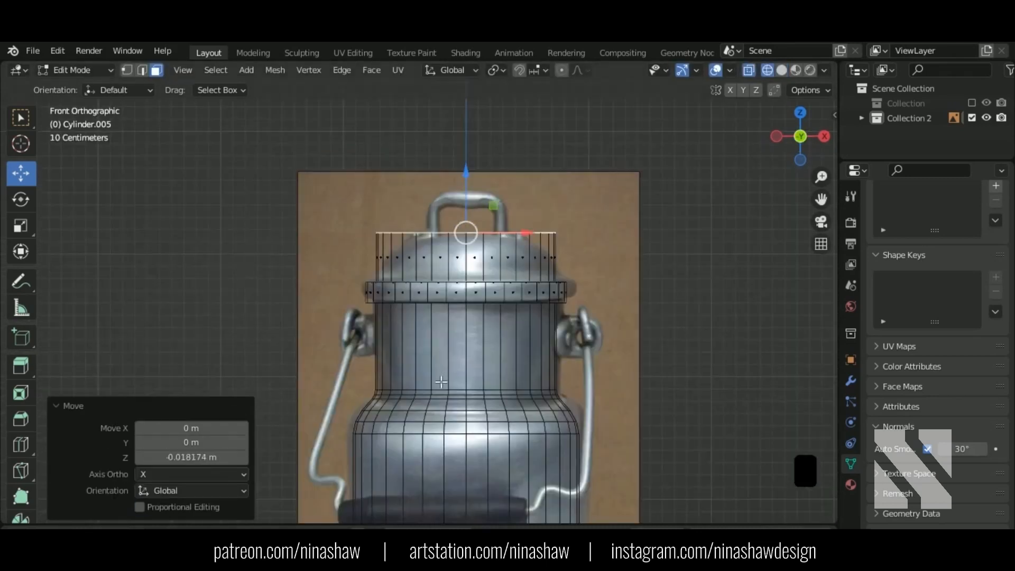
Bevel the lid's top face edges widely with several segments to round the raised block into a dome.
{"action": "mouse_move", "coordinate": [465, 343]}
{"action": "middle_mouse_down"}
{"action": "mouse_move", "coordinate": [497, 395]}
{"action": "mouse_move", "coordinate": [567, 387]}
{"action": "middle_mouse_up"}
{"action": "key", "text": "shift+z"}
{"action": "key", "text": "ctrl+b"}
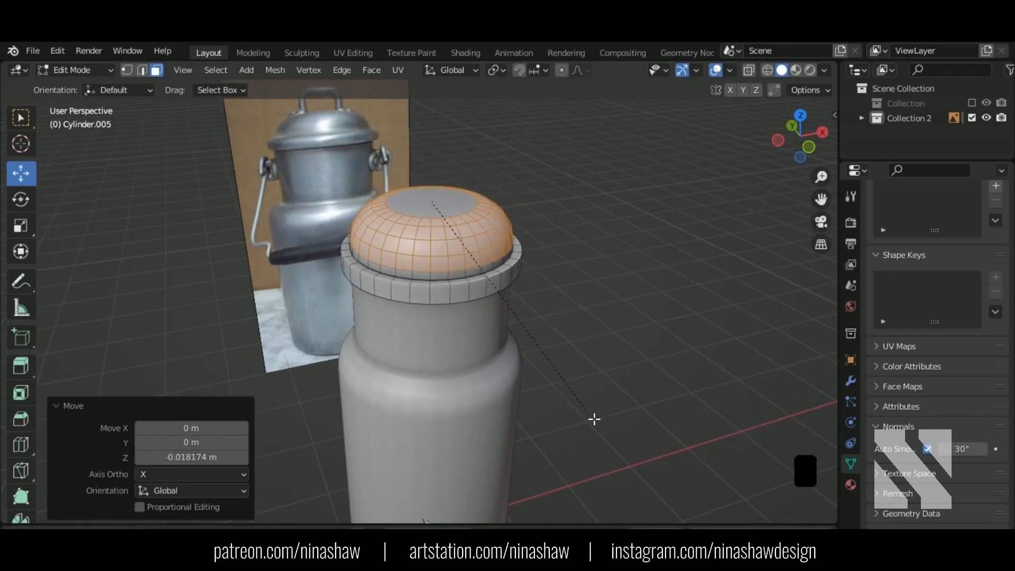
{"action": "left_click", "coordinate": [594, 419]}
Select the upper and lower outer edge loops of the lid rim and bevel them into rounded edges.
{"action": "scroll", "coordinate": [505, 322], "scroll_direction": "down", "scroll_amount": 1}
{"action": "middle_click_drag", "start_coordinate": [517, 333], "coordinate": [490, 354]}
{"action": "scroll", "coordinate": [506, 322], "scroll_direction": "up", "scroll_amount": 3}
{"action": "left_click", "coordinate": [142, 70]}
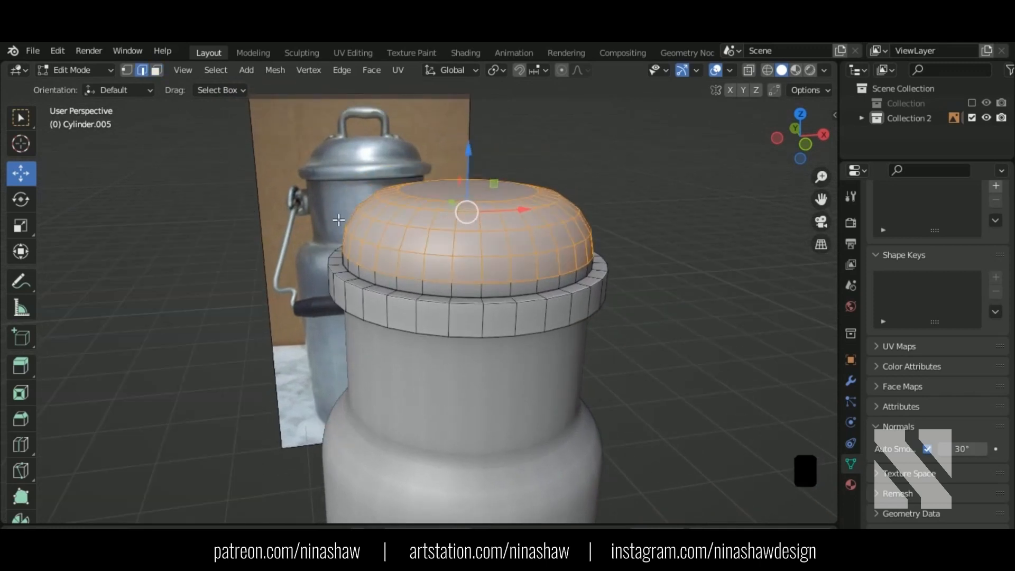
{"action": "left_click", "coordinate": [411, 306]}
{"action": "left_click", "coordinate": [422, 305], "text": "alt+shift"}
{"action": "left_click", "coordinate": [438, 336], "text": "alt+shift"}
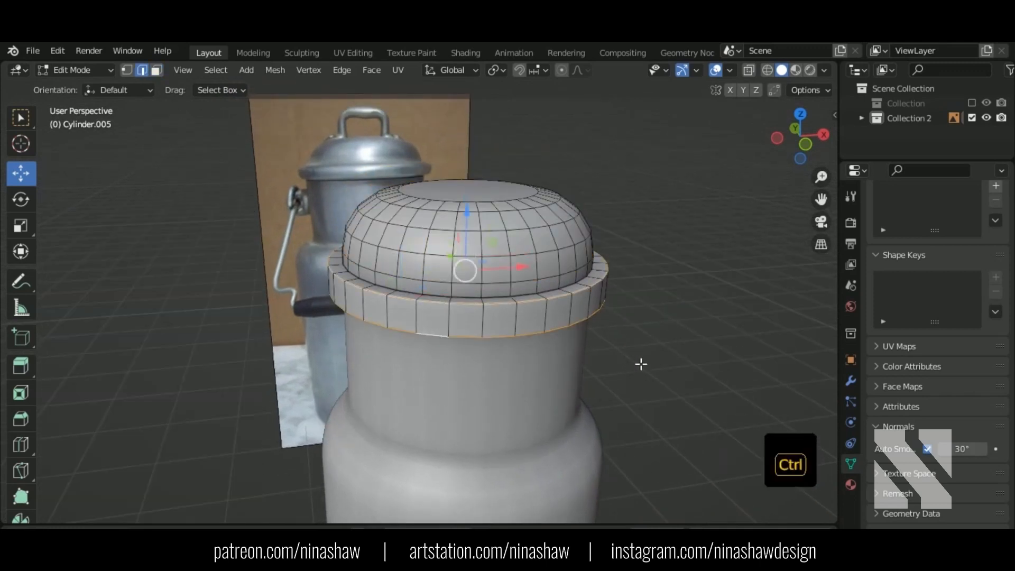
{"action": "key", "text": "ctrl+b"}
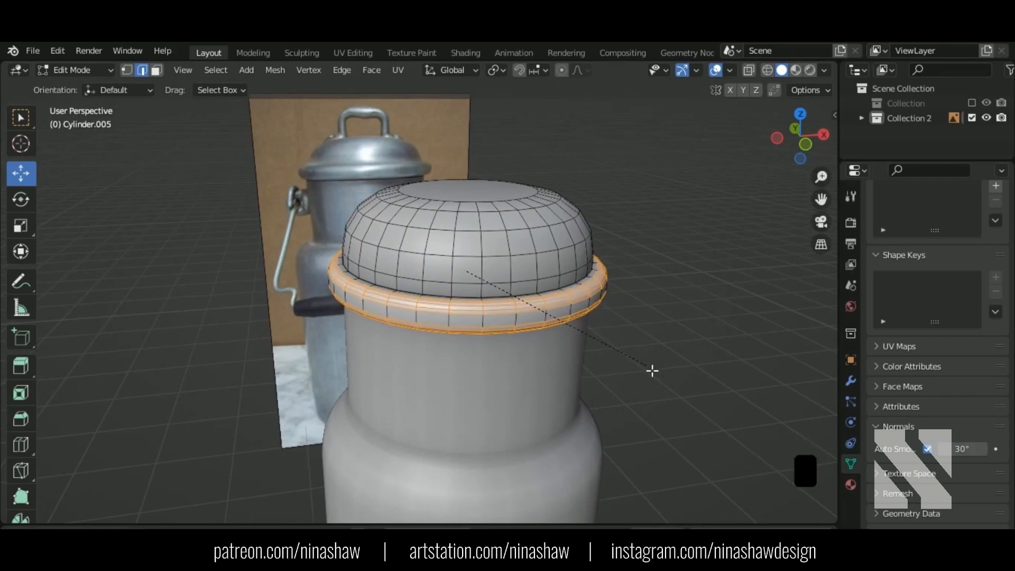
{"action": "left_click", "coordinate": [650, 370]}
{"action": "middle_click_drag", "start_coordinate": [650, 370], "coordinate": [537, 297]}
{"action": "key", "text": "Tab"}
In front wireframe view, select the whole lid dome above the rim and scale it to about 0.976.
{"action": "scroll", "coordinate": [548, 309], "scroll_direction": "down", "scroll_amount": 3}
{"action": "key", "text": "KP_1"}
{"action": "key", "text": "shift+z"}
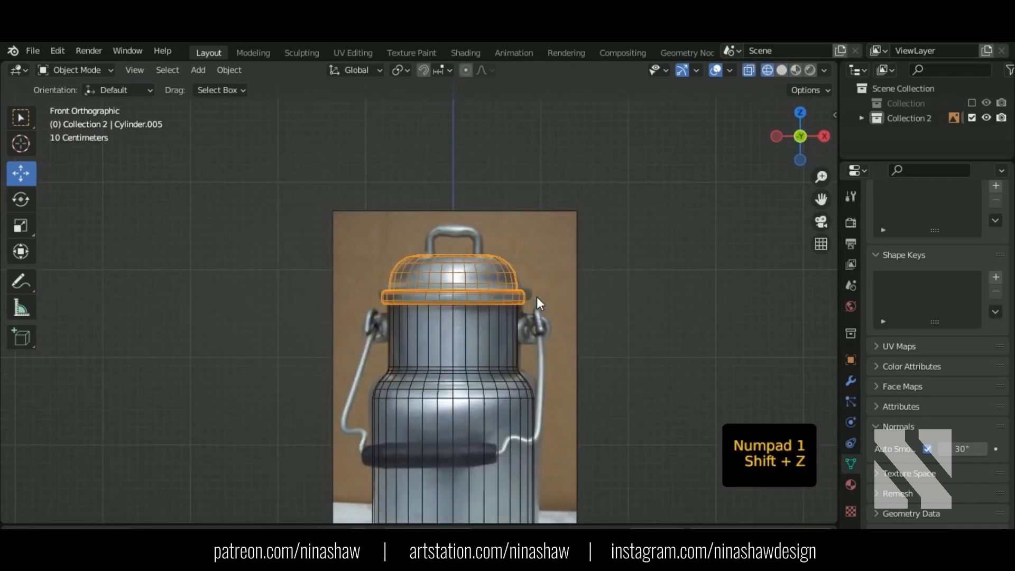
{"action": "scroll", "coordinate": [456, 255], "scroll_direction": "up", "scroll_amount": 3}
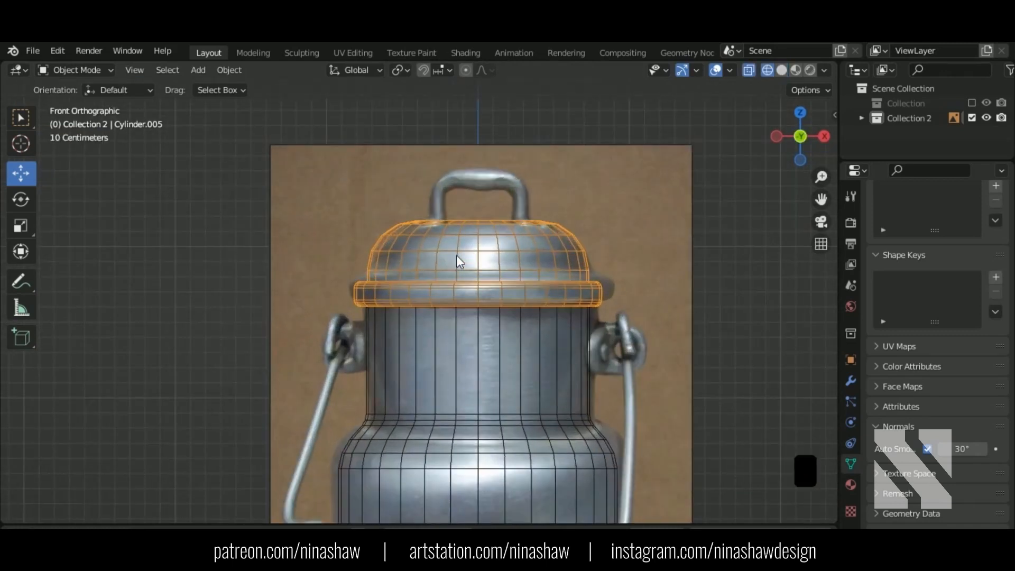
{"action": "key", "text": "shift+z"}
{"action": "key", "text": "shift+z"}
{"action": "key", "text": "Tab"}
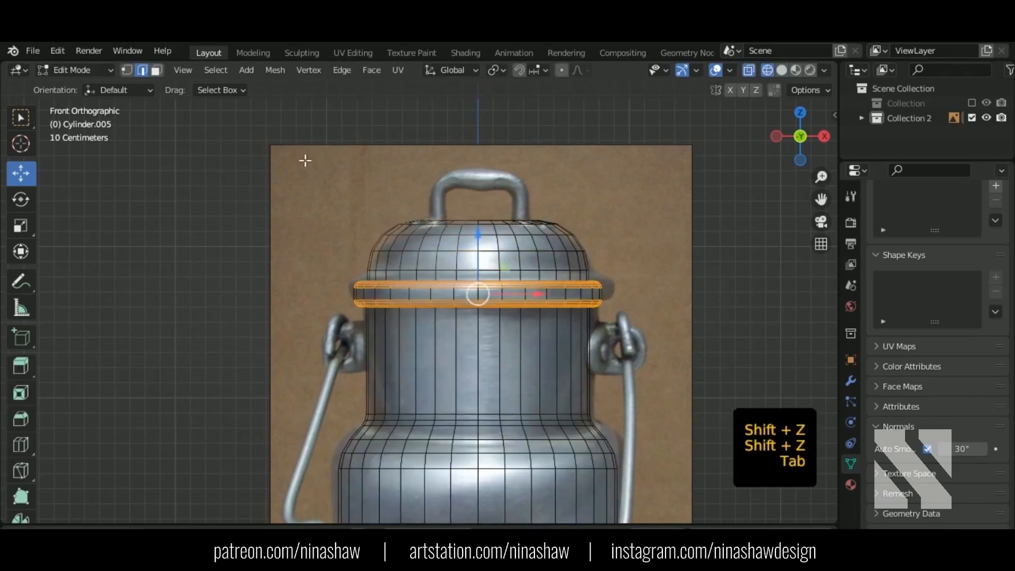
{"action": "left_click_drag", "start_coordinate": [294, 157], "coordinate": [663, 279]}
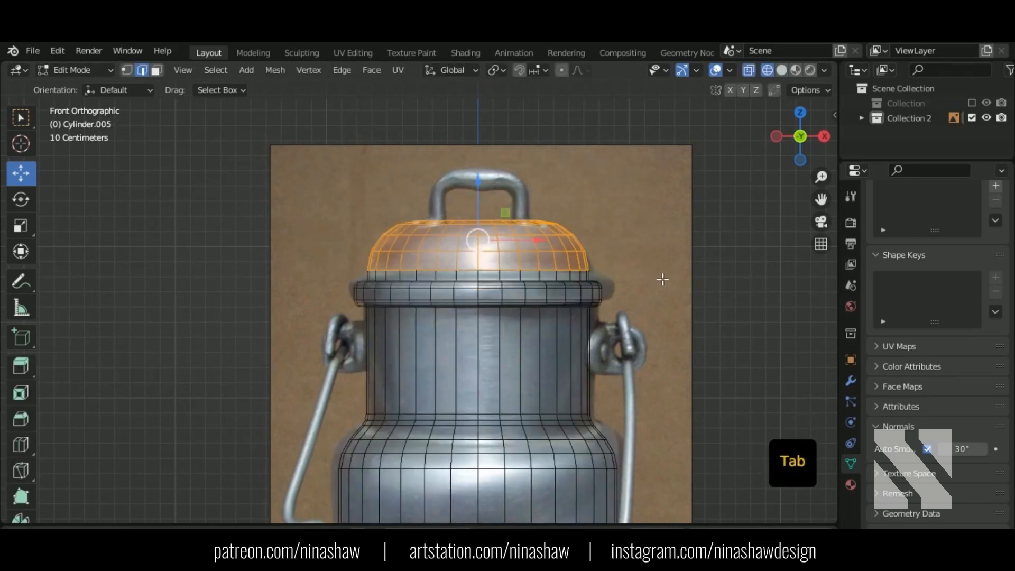
{"action": "key", "text": "s"}
{"action": "left_click", "coordinate": [652, 274]}
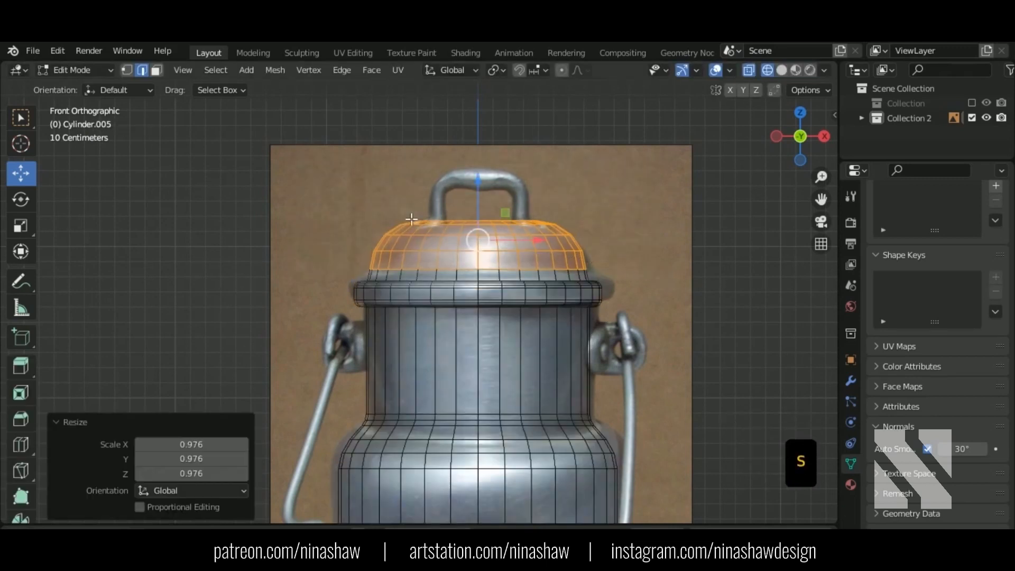
Taper the dome by scaling the rings above its lowest one inward, dropping another ring and scaling the rest to about 0.953.
{"action": "left_click", "coordinate": [126, 70]}
{"action": "left_click_drag", "start_coordinate": [351, 271], "coordinate": [673, 312], "text": "ctrl"}
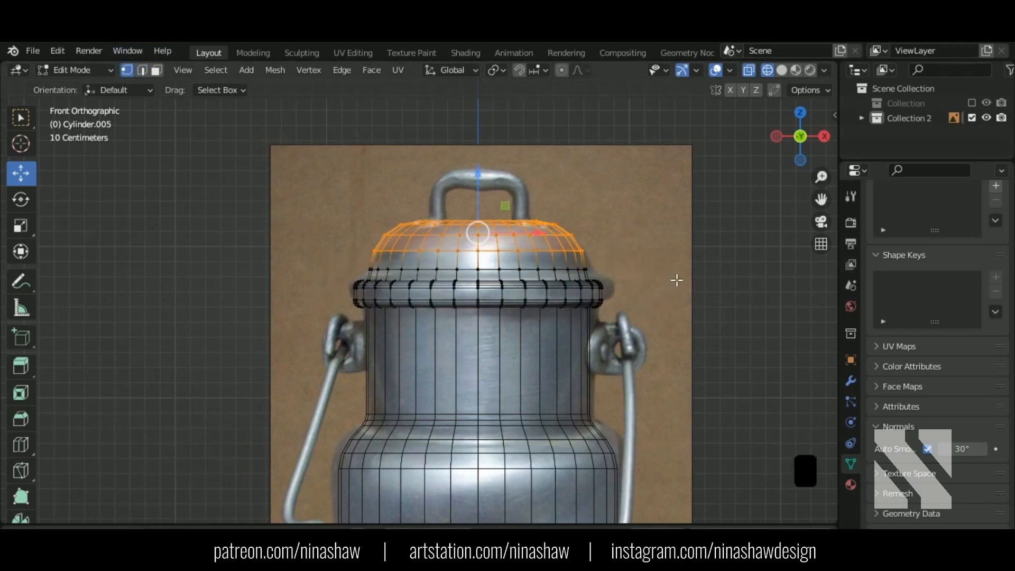
{"action": "key", "text": "s"}
{"action": "left_click", "coordinate": [662, 271]}
{"action": "left_click_drag", "start_coordinate": [610, 303], "coordinate": [333, 245], "text": "ctrl"}
{"action": "key", "text": "s"}
{"action": "left_click", "coordinate": [688, 259]}
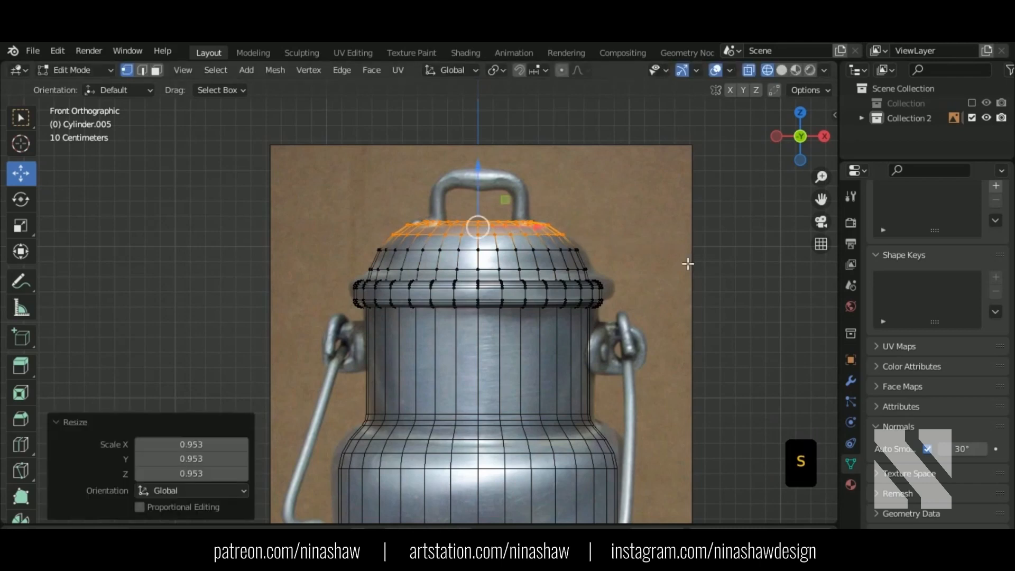
Deselect the next ring down and scale the dome's topmost vertices to about 0.92.
{"action": "left_click_drag", "start_coordinate": [687, 283], "coordinate": [312, 240], "text": "ctrl"}
{"action": "key", "text": "s"}
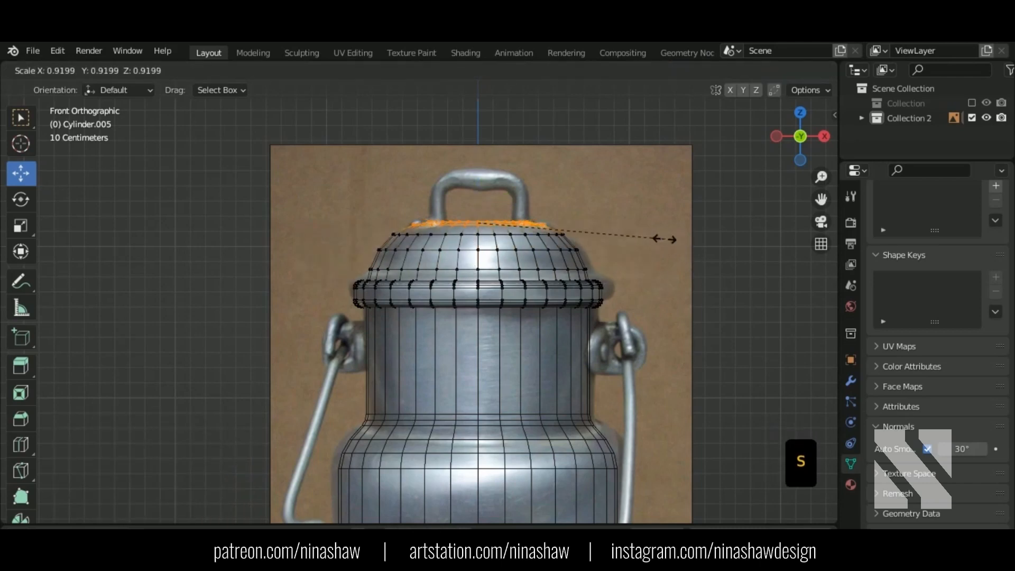
{"action": "left_click", "coordinate": [665, 239]}
{"action": "middle_click_drag", "start_coordinate": [665, 239], "coordinate": [552, 311]}
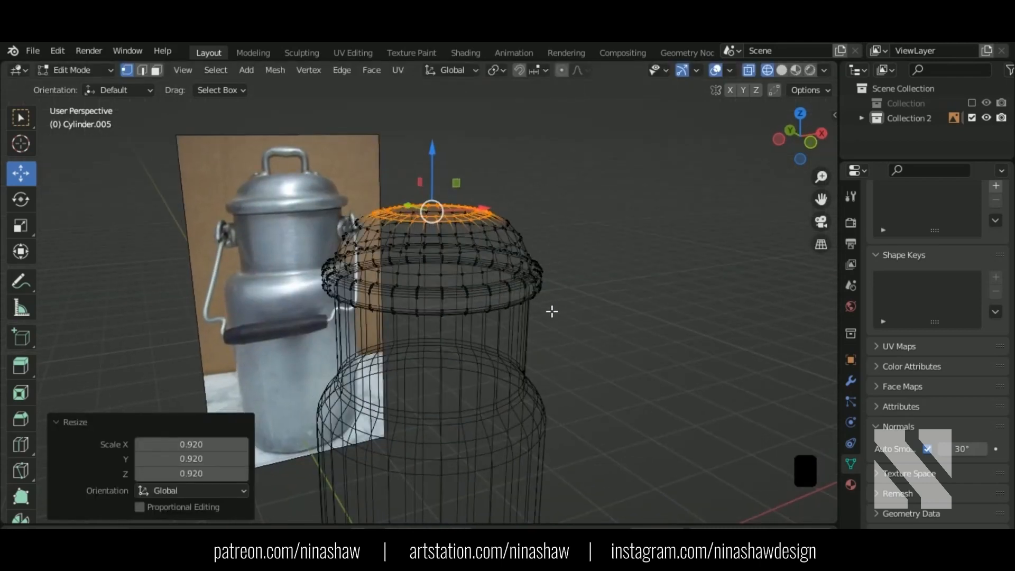
Reduce the dome-top selection by one ring and scale the remaining vertices inward to follow the reference outline.
{"action": "key", "text": "ctrl+KP_Subtract"}
{"action": "key", "text": "KP_1"}
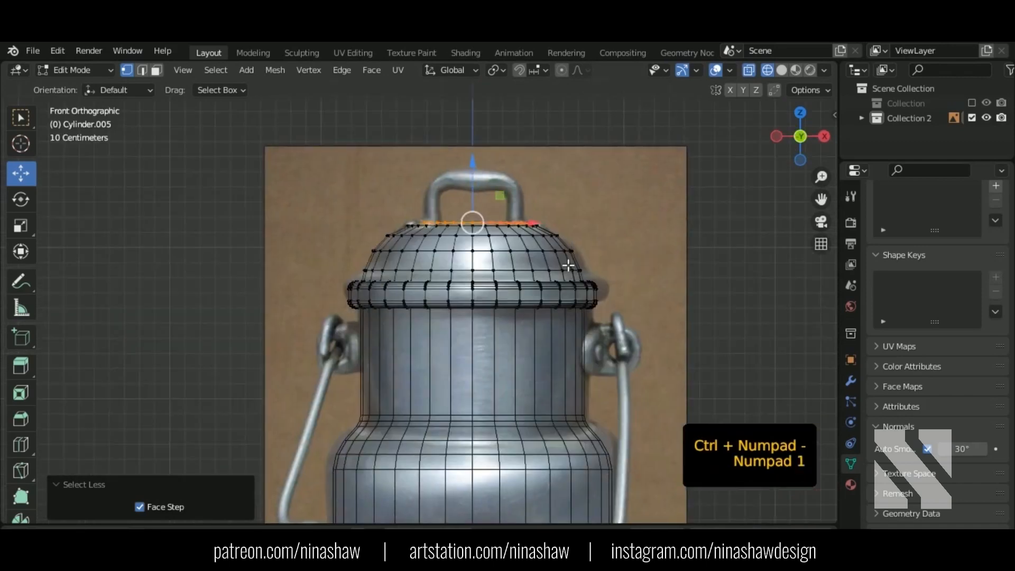
{"action": "key", "text": "s"}
{"action": "left_click", "coordinate": [553, 261]}
{"action": "middle_click_drag", "start_coordinate": [431, 278], "coordinate": [476, 296]}
{"action": "key", "text": "Tab"}
{"action": "key", "text": "shift+z"}
{"action": "scroll", "coordinate": [509, 305], "scroll_direction": "down", "scroll_amount": 3}
{"action": "left_click", "coordinate": [555, 309]}
In front wireframe view, add a 32-vertex cylinder for the carrying handle's grip.
{"action": "mouse_move", "coordinate": [555, 309]}
{"action": "middle_mouse_down"}
{"action": "mouse_move", "coordinate": [568, 315]}
{"action": "mouse_move", "coordinate": [545, 215]}
{"action": "mouse_move", "coordinate": [530, 264]}
{"action": "mouse_move", "coordinate": [499, 260]}
{"action": "middle_mouse_up"}
{"action": "key", "text": "KP_1"}
{"action": "key", "text": "shift+z"}
{"action": "scroll", "coordinate": [455, 267], "scroll_direction": "down", "scroll_amount": 2, "text": "shift"}
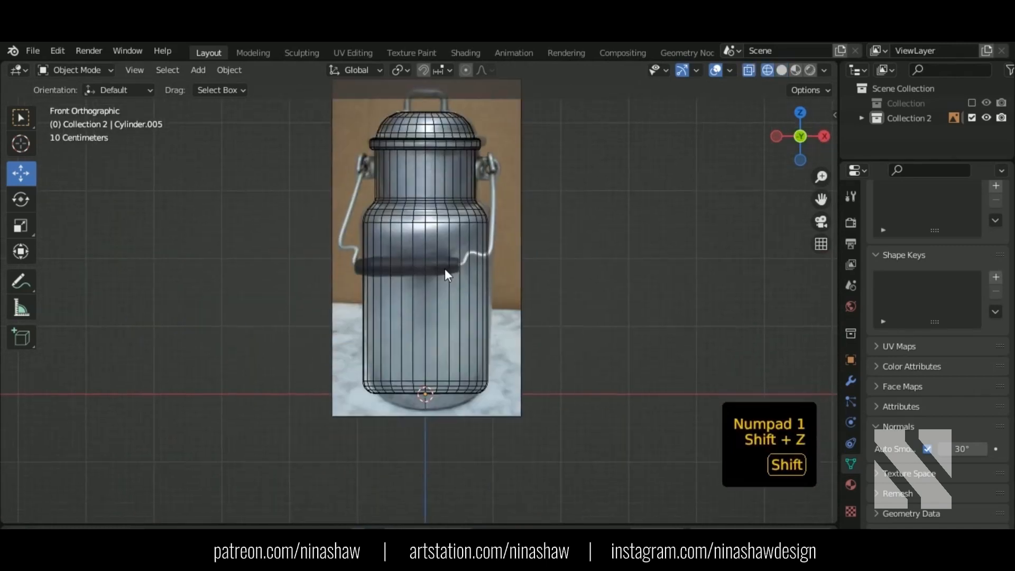
{"action": "key", "text": "shift+a"}
{"action": "mouse_move", "coordinate": [412, 240]}
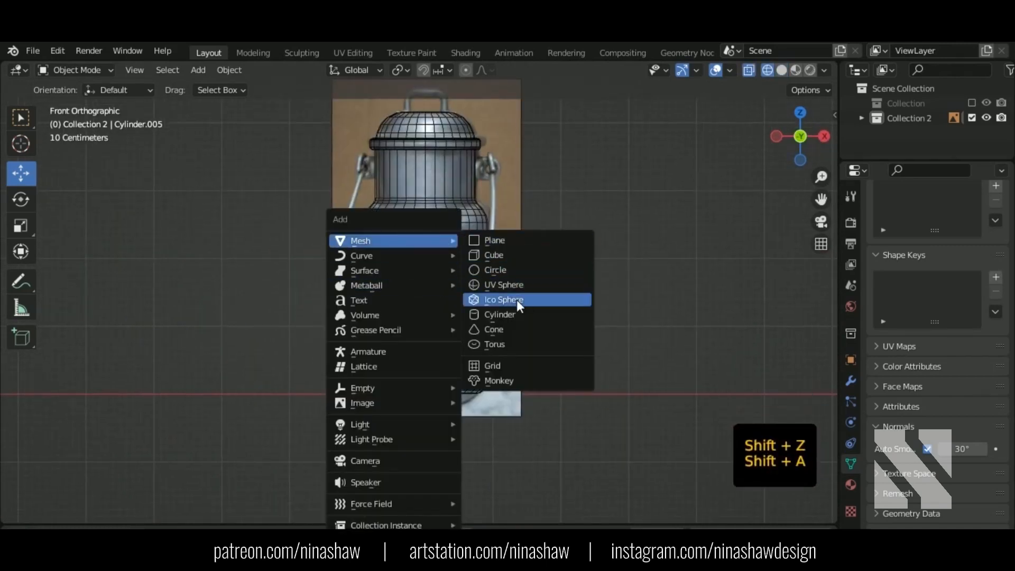
{"action": "left_click", "coordinate": [519, 313]}
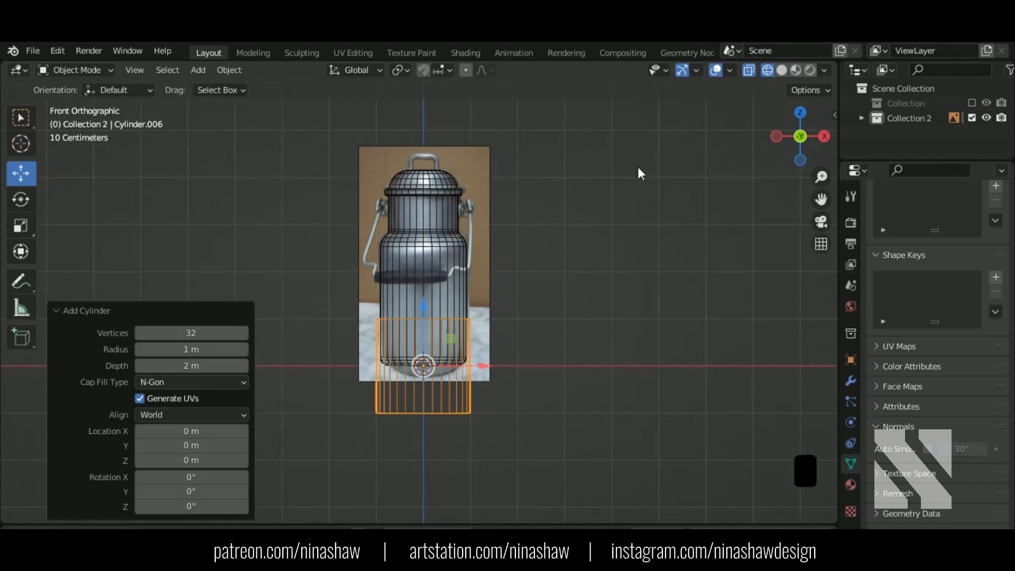
Scale the new cylinder's mesh to about 0.441 and rotate it -90 degrees so it lies horizontally.
{"action": "key", "text": "Tab"}
{"action": "key", "text": "s"}
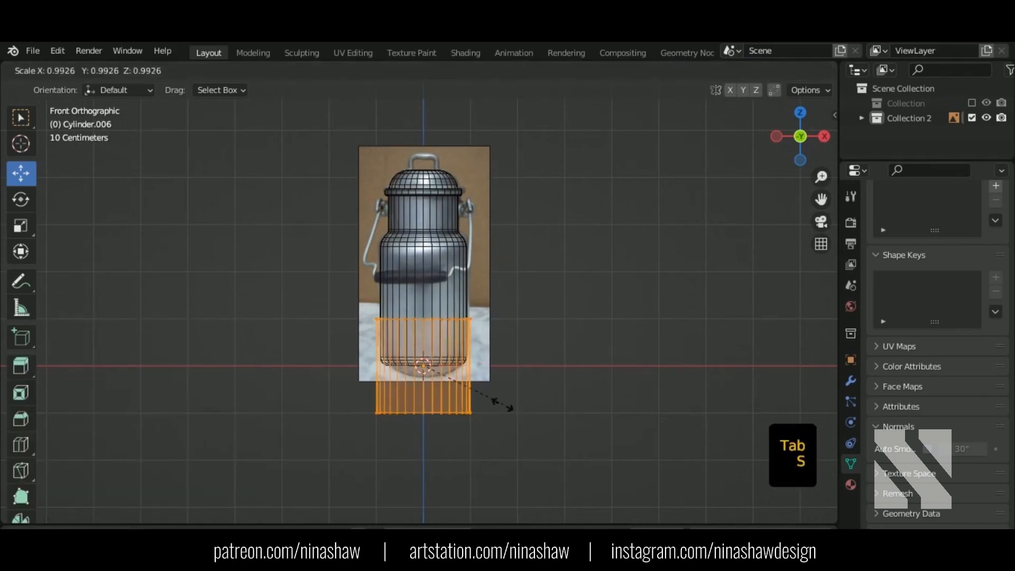
{"action": "left_click", "coordinate": [461, 375]}
{"action": "key", "text": "r"}
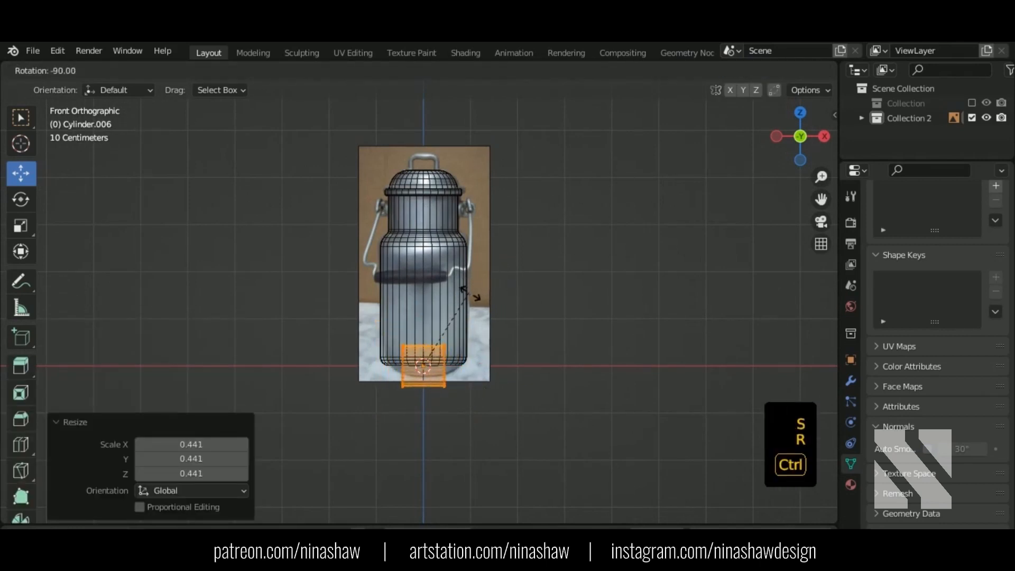
{"action": "left_click", "coordinate": [443, 337]}
Raise the cylinder about 1.89 m to the dark grip in the photo and scale it to about 0.322.
{"action": "left_click_drag", "start_coordinate": [426, 316], "coordinate": [425, 228]}
{"action": "scroll", "coordinate": [447, 290], "scroll_direction": "up", "scroll_amount": 4}
{"action": "key", "text": "s"}
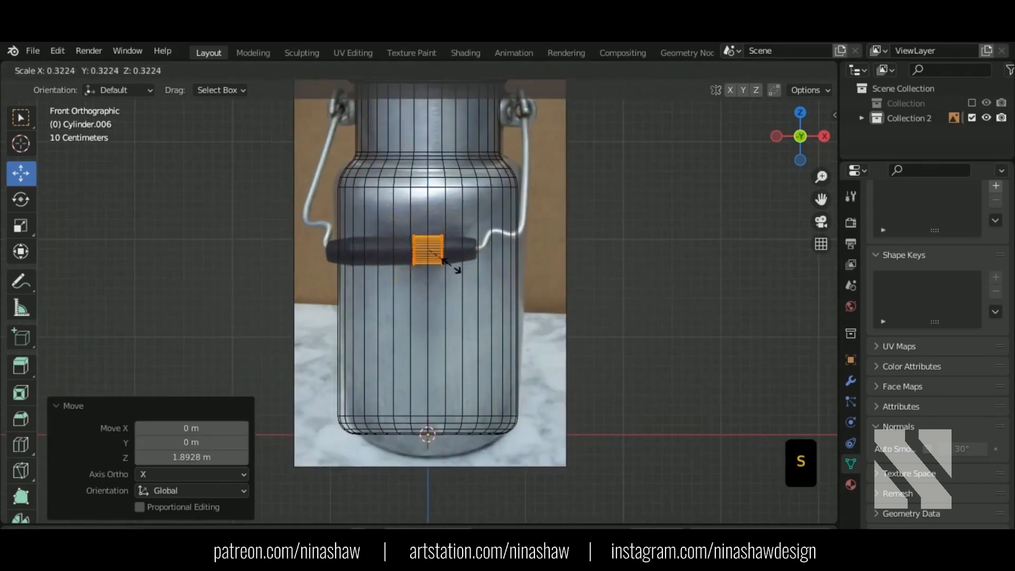
{"action": "left_click", "coordinate": [490, 270]}
Stretch the cylinder along X to about 4.386 times its length.
{"action": "key", "text": "s"}
{"action": "key", "text": "x"}
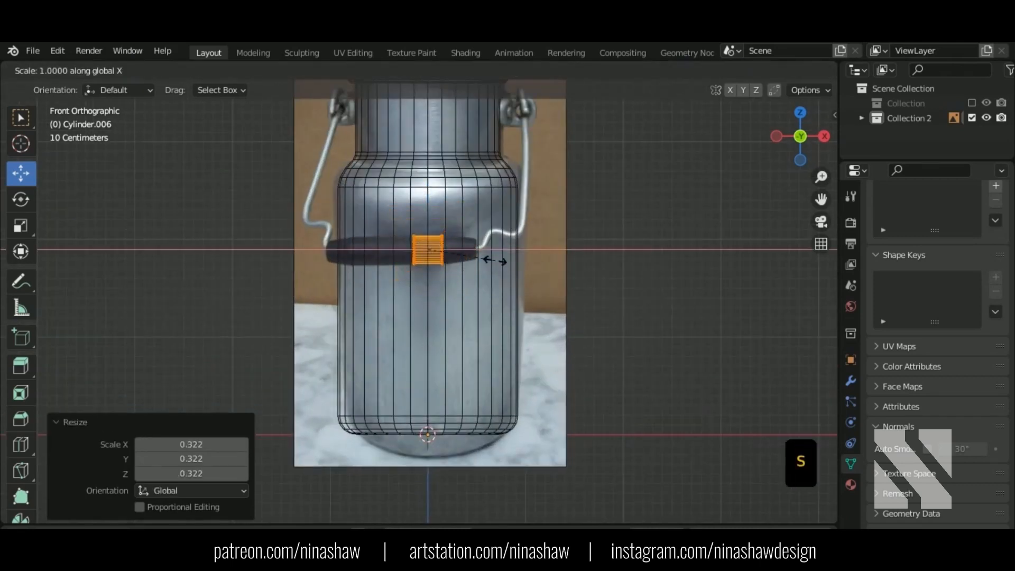
{"action": "left_click", "coordinate": [720, 275]}
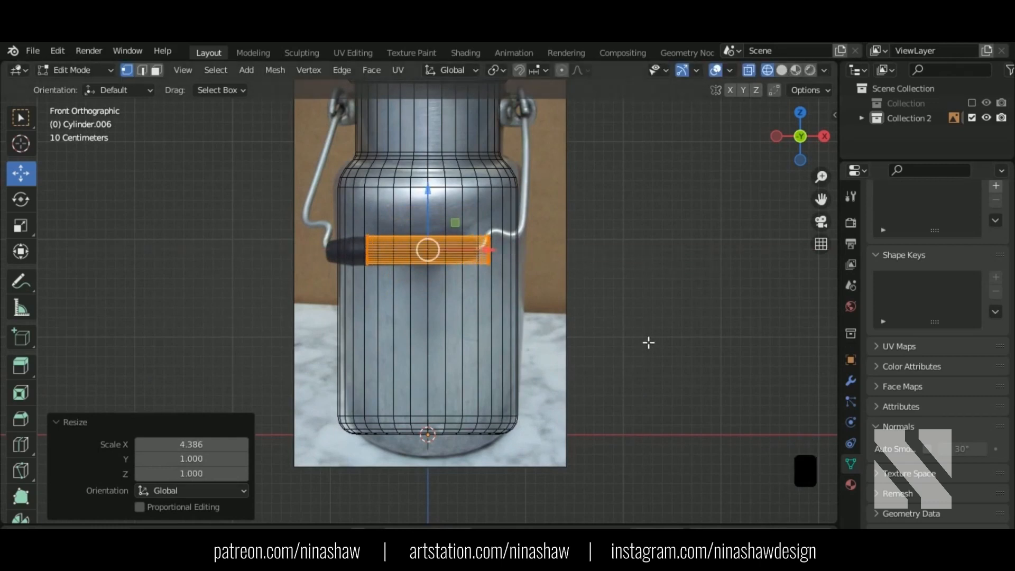
Shorten the grip cylinder along X in two passes, scaling it to about 0.948 in the second.
{"action": "middle_click_drag", "start_coordinate": [471, 242], "coordinate": [484, 351]}
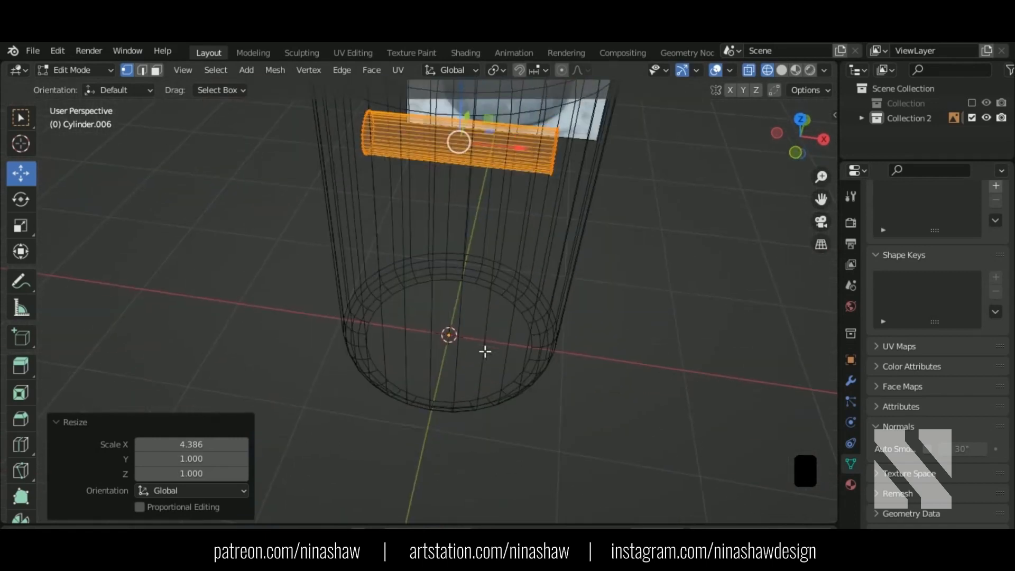
{"action": "key", "text": "KP_1"}
{"action": "key", "text": "s"}
{"action": "key", "text": "x"}
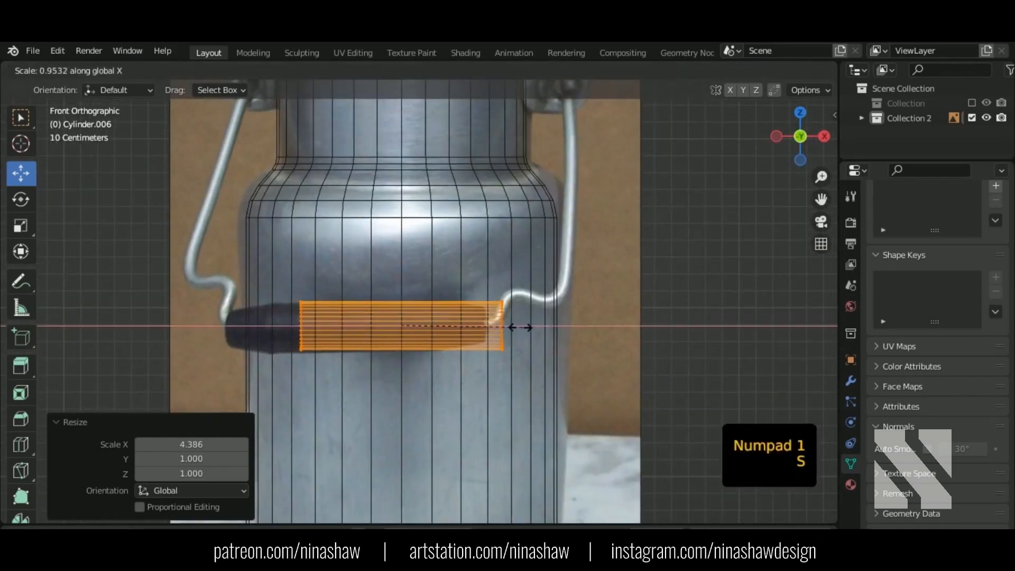
{"action": "left_click", "coordinate": [515, 328]}
{"action": "key", "text": "s"}
{"action": "key", "text": "x"}
{"action": "left_click", "coordinate": [422, 289]}
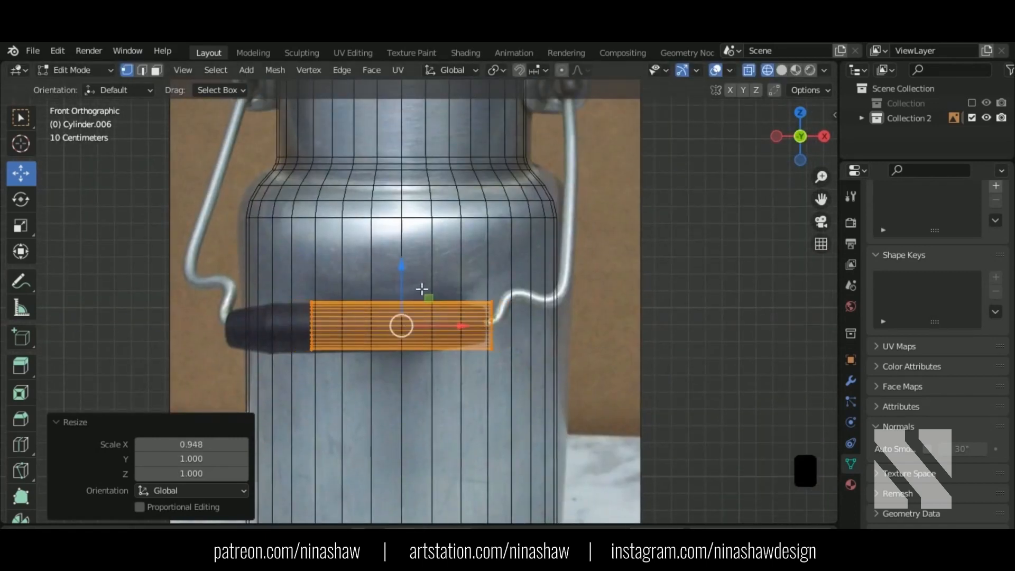
Raise the grip about 0.018 m and scale it along X to about 0.931 to meet the wire in the photo.
{"action": "key", "text": "g"}
{"action": "key", "text": "z"}
{"action": "left_click", "coordinate": [489, 321]}
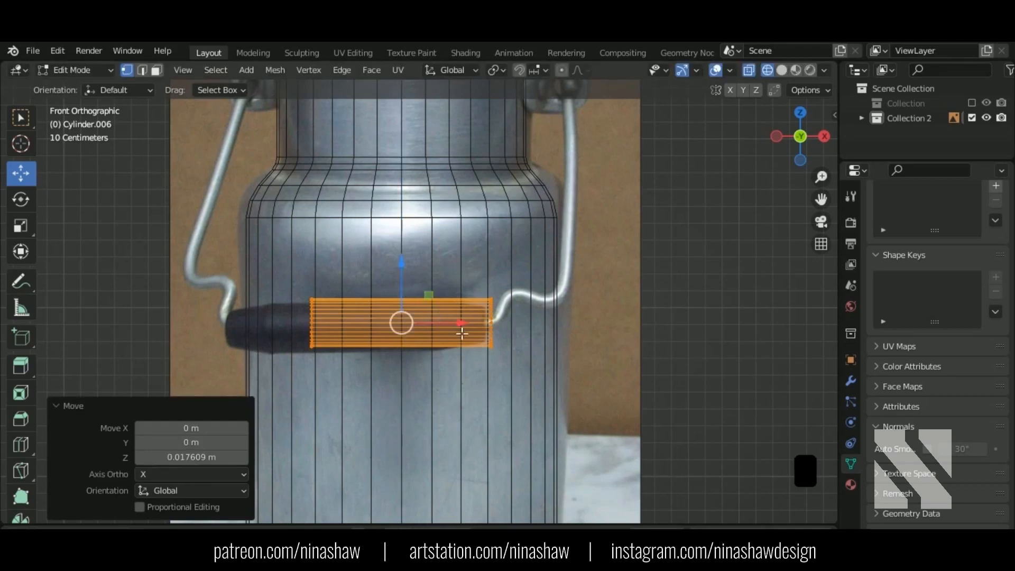
{"action": "key", "text": "s"}
{"action": "key", "text": "x"}
{"action": "left_click", "coordinate": [493, 332]}
{"action": "scroll", "coordinate": [397, 325], "scroll_direction": "up", "scroll_amount": 1}
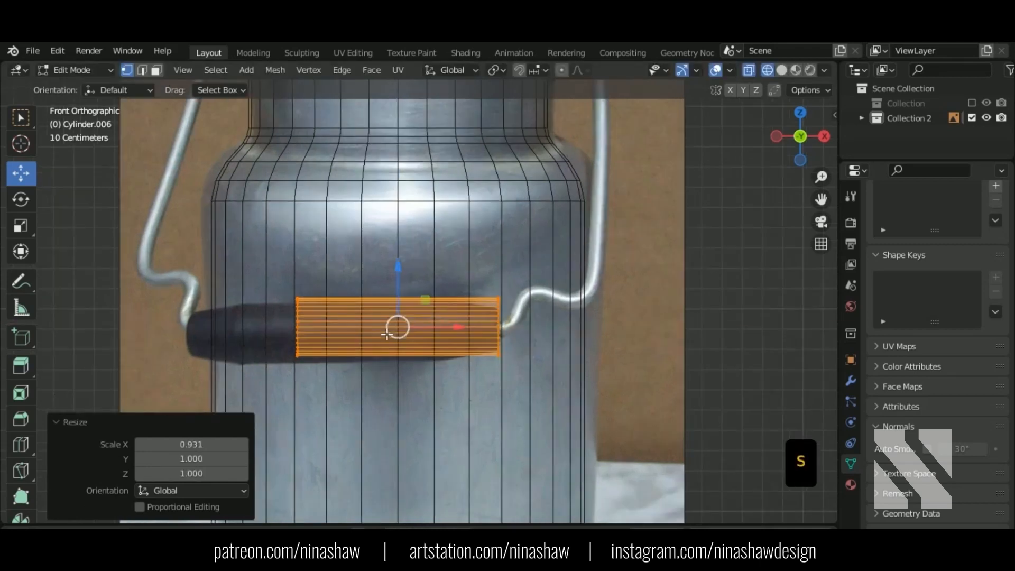
Add two loop cuts around the grip and spread them apart along X by a factor of about 1.74.
{"action": "key", "text": "ctrl+r"}
{"action": "left_click", "coordinate": [398, 329]}
{"action": "right_click", "coordinate": [399, 329]}
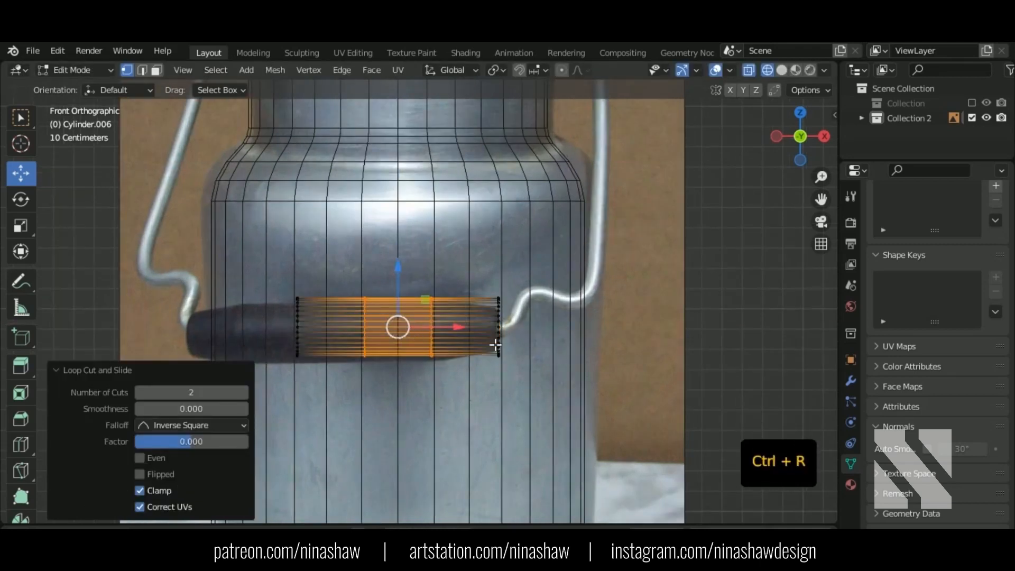
{"action": "key", "text": "s"}
{"action": "key", "text": "x"}
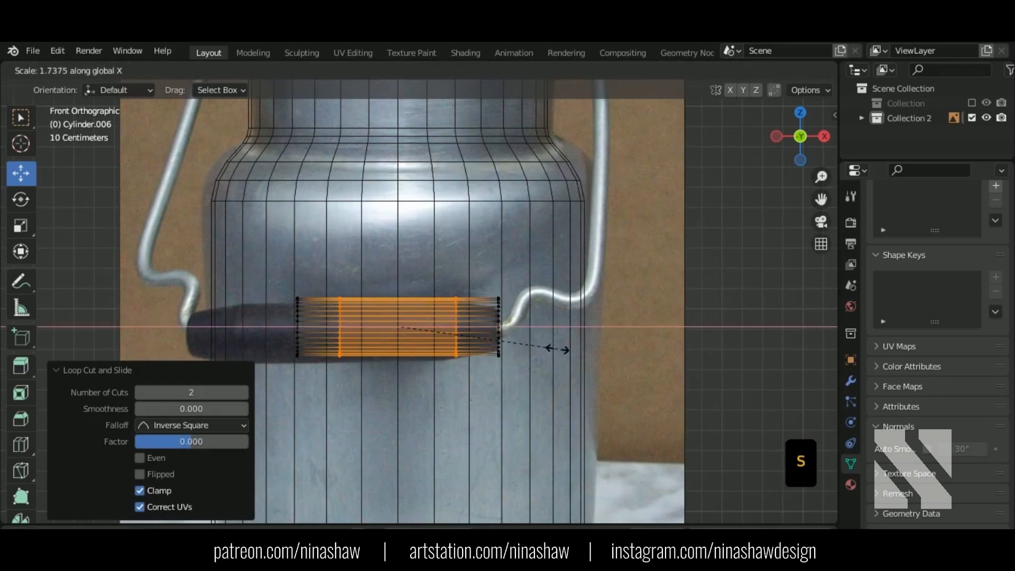
{"action": "left_click", "coordinate": [557, 349]}
Select both end rings of the grip and scale them to about 0.661 around individual origins, with Local transform orientation.
{"action": "left_click_drag", "start_coordinate": [263, 248], "coordinate": [314, 421]}
{"action": "left_click_drag", "start_coordinate": [556, 246], "coordinate": [481, 430], "text": "shift"}
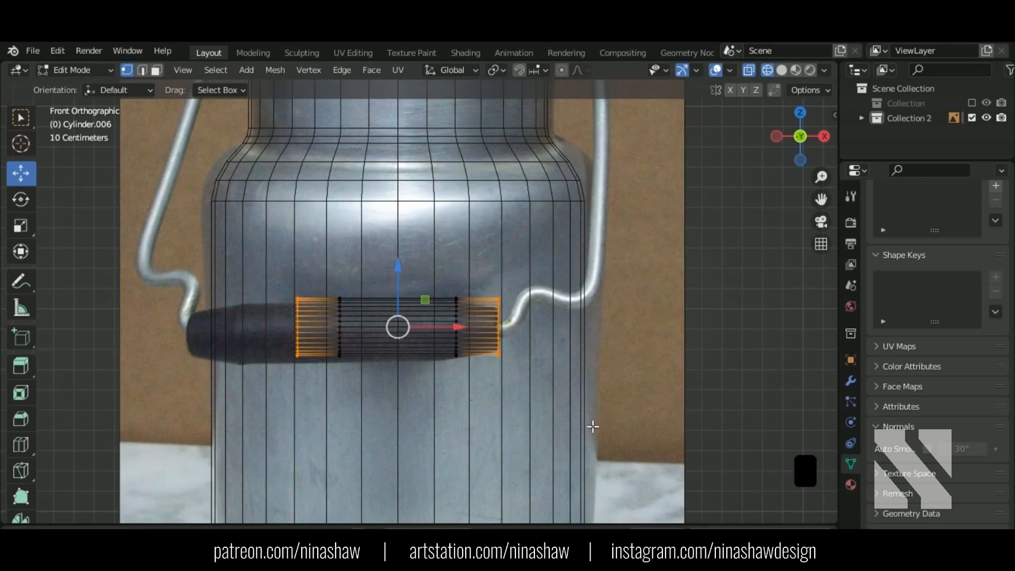
{"action": "key", "text": "s"}
{"action": "right_click", "coordinate": [574, 399]}
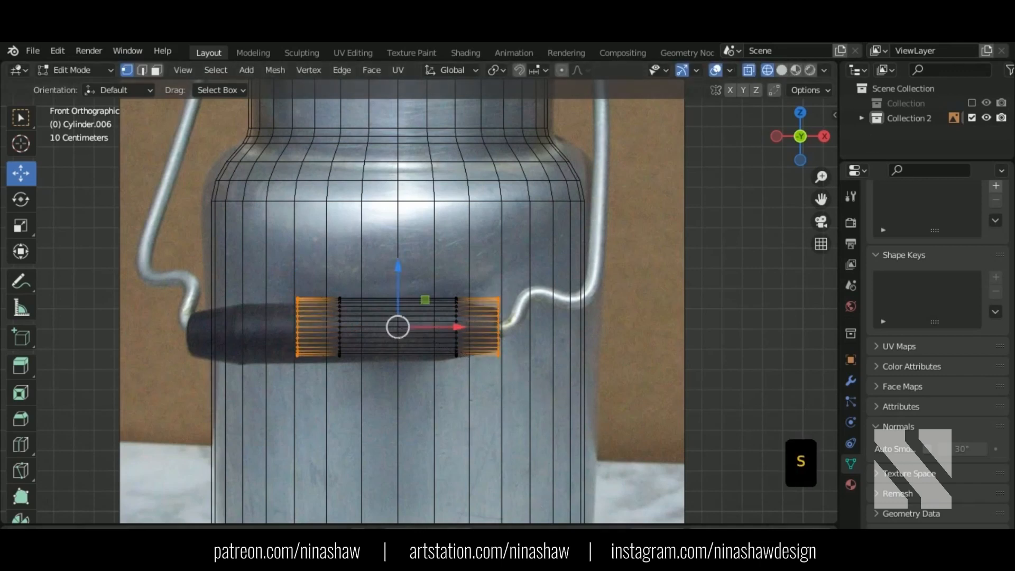
{"action": "left_click", "coordinate": [460, 69]}
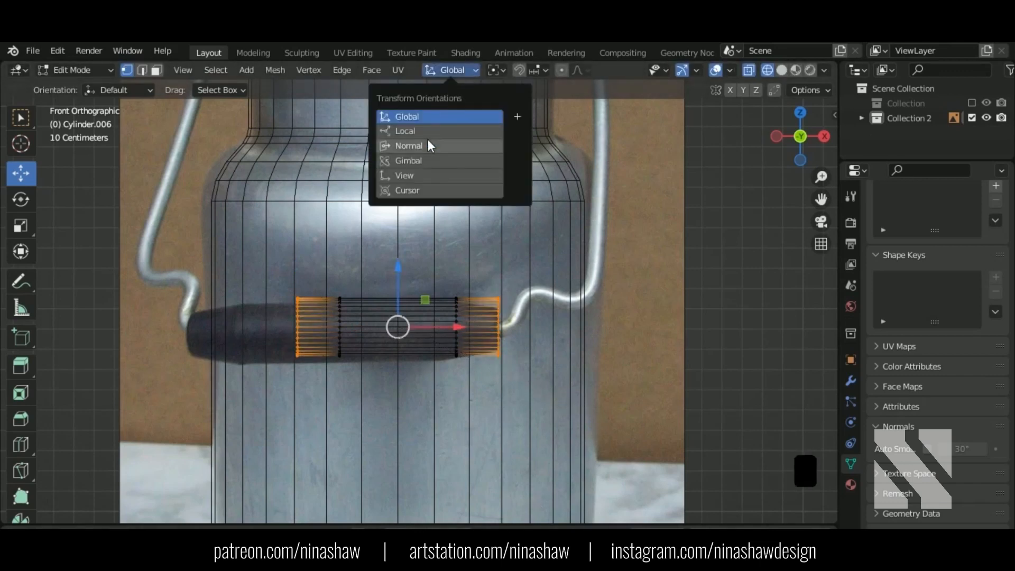
{"action": "left_click", "coordinate": [418, 129]}
{"action": "left_click", "coordinate": [496, 70]}
{"action": "left_click", "coordinate": [565, 122]}
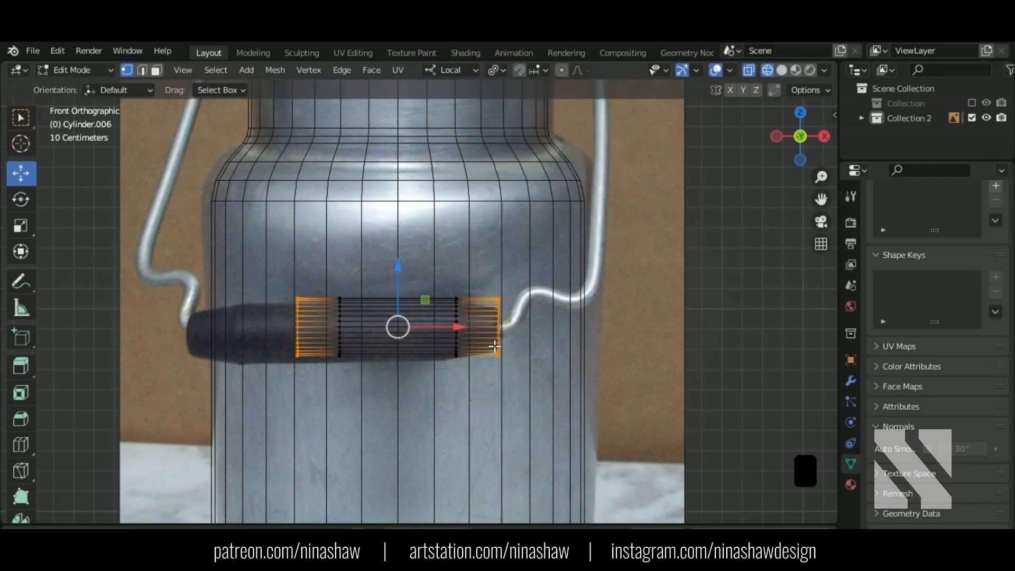
{"action": "key", "text": "s"}
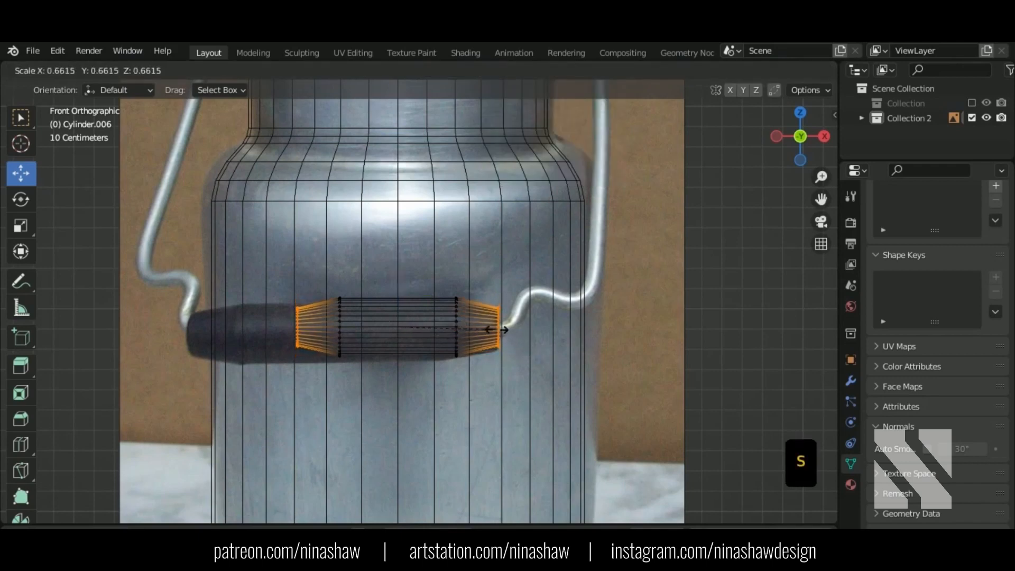
{"action": "left_click", "coordinate": [496, 329]}
Select the whole grip mesh and move it about -1.12 m along Y to bring it in front of the can.
{"action": "scroll", "coordinate": [557, 326], "scroll_direction": "down", "scroll_amount": 5}
{"action": "middle_click_drag", "start_coordinate": [465, 341], "coordinate": [523, 367]}
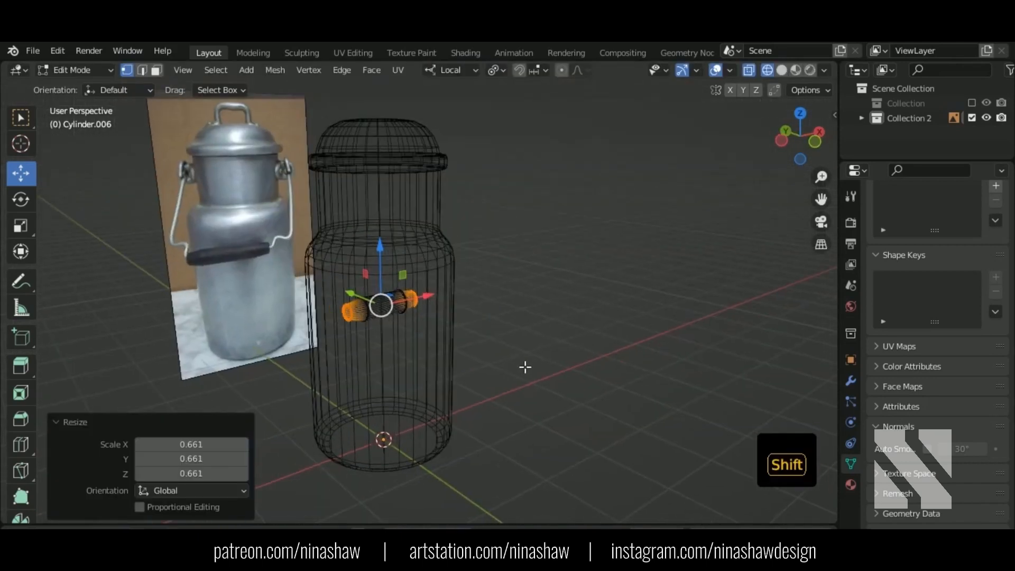
{"action": "key", "text": "a"}
{"action": "left_click_drag", "start_coordinate": [353, 294], "coordinate": [403, 312]}
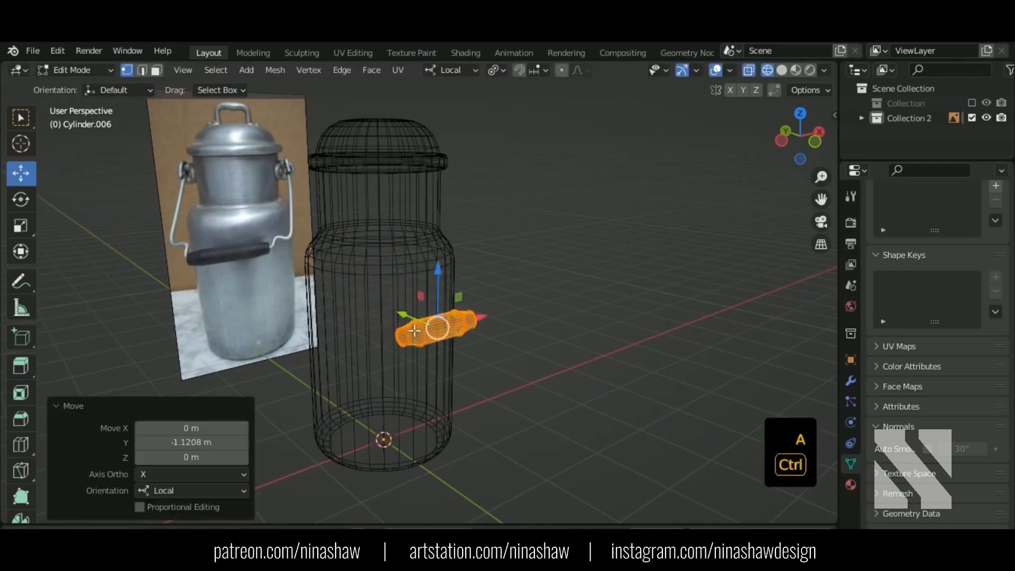
In solid left view, nudge the grip along Y closer to the can's wall.
{"action": "key", "text": "ctrl+KP_3"}
{"action": "key", "text": "shift+z"}
{"action": "scroll", "coordinate": [520, 349], "scroll_direction": "up", "scroll_amount": 5}
{"action": "middle_click_drag", "start_coordinate": [519, 379], "coordinate": [315, 378], "text": "shift"}
{"action": "scroll", "coordinate": [312, 370], "scroll_direction": "up", "scroll_amount": 1}
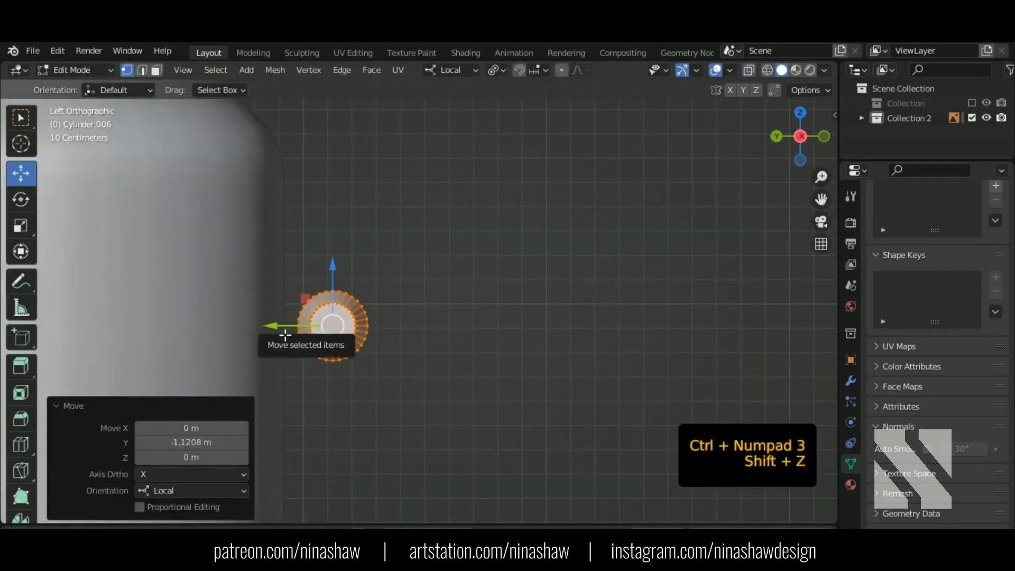
{"action": "left_click_drag", "start_coordinate": [283, 334], "coordinate": [269, 336]}
Shade the grip smooth with Auto Smooth at 30°, and deselect it.
{"action": "scroll", "coordinate": [426, 344], "scroll_direction": "down", "scroll_amount": 2}
{"action": "middle_click_drag", "start_coordinate": [429, 343], "coordinate": [335, 392]}
{"action": "key", "text": "Tab"}
{"action": "right_click", "coordinate": [481, 260]}
{"action": "left_click", "coordinate": [465, 249]}
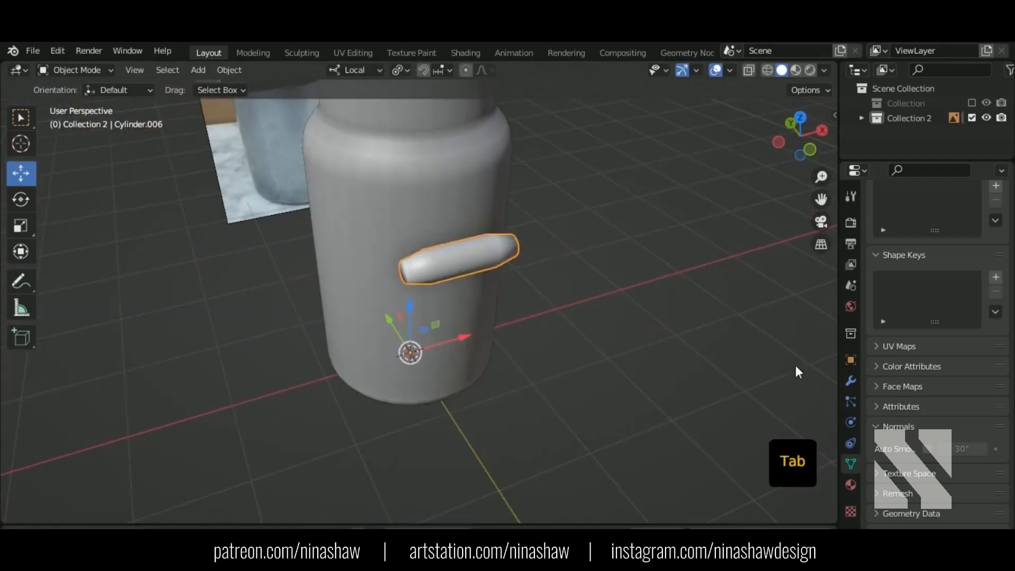
{"action": "left_click", "coordinate": [928, 449]}
{"action": "middle_click_drag", "start_coordinate": [574, 346], "coordinate": [513, 366]}
{"action": "left_click", "coordinate": [546, 301]}
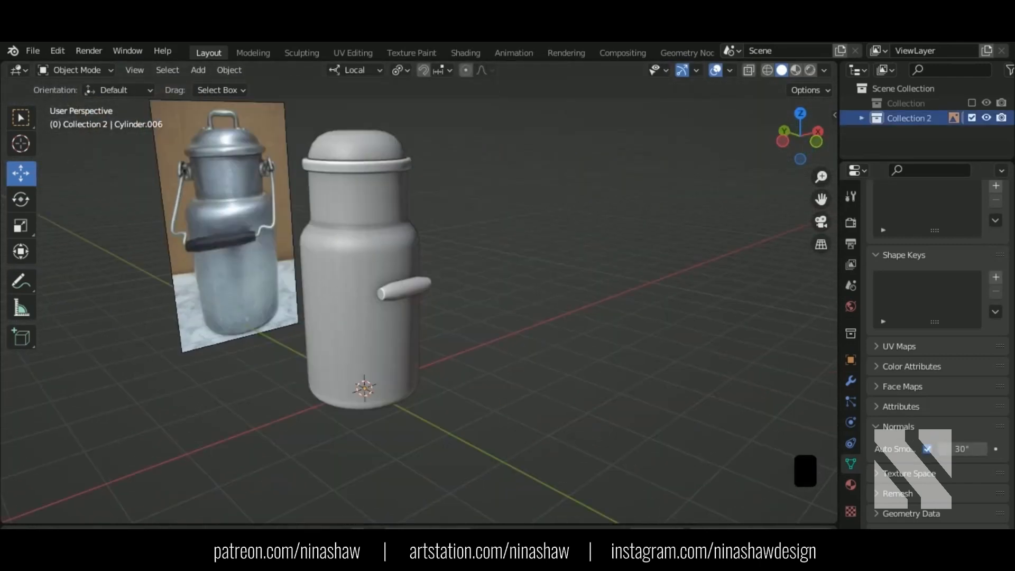
Edit the can body and add one centred loop cut around its neck.
{"action": "left_click", "coordinate": [350, 233]}
{"action": "middle_click_drag", "start_coordinate": [350, 232], "coordinate": [512, 313], "text": "shift"}
{"action": "scroll", "coordinate": [450, 305], "scroll_direction": "up", "scroll_amount": 2}
{"action": "key", "text": "Tab"}
{"action": "key", "text": "ctrl+r"}
{"action": "left_click", "coordinate": [472, 288]}
{"action": "right_click", "coordinate": [472, 288]}
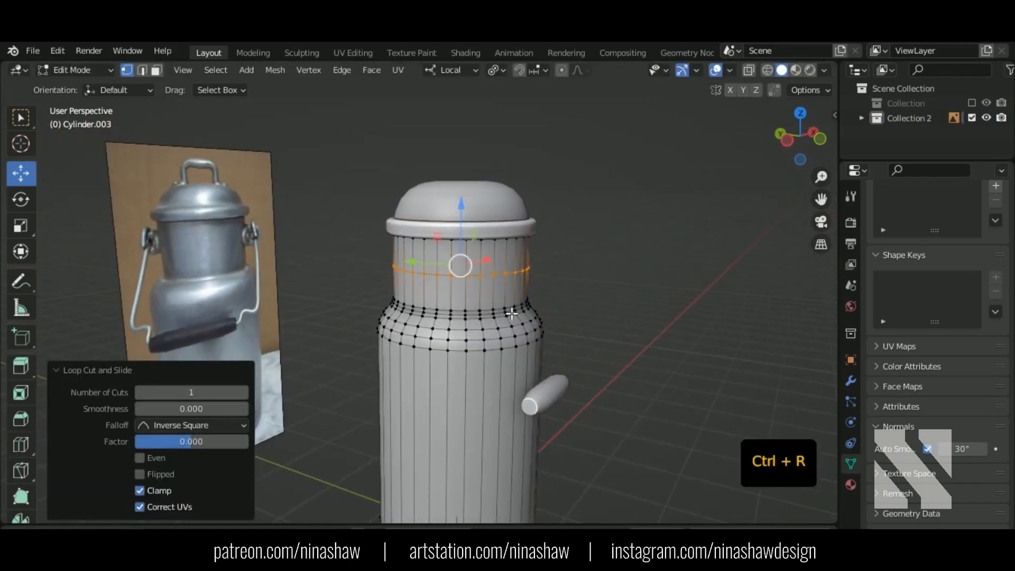
Bevel the neck loop to a width of about 0.081 m with 1 segment.
{"action": "key", "text": "ctrl+b"}
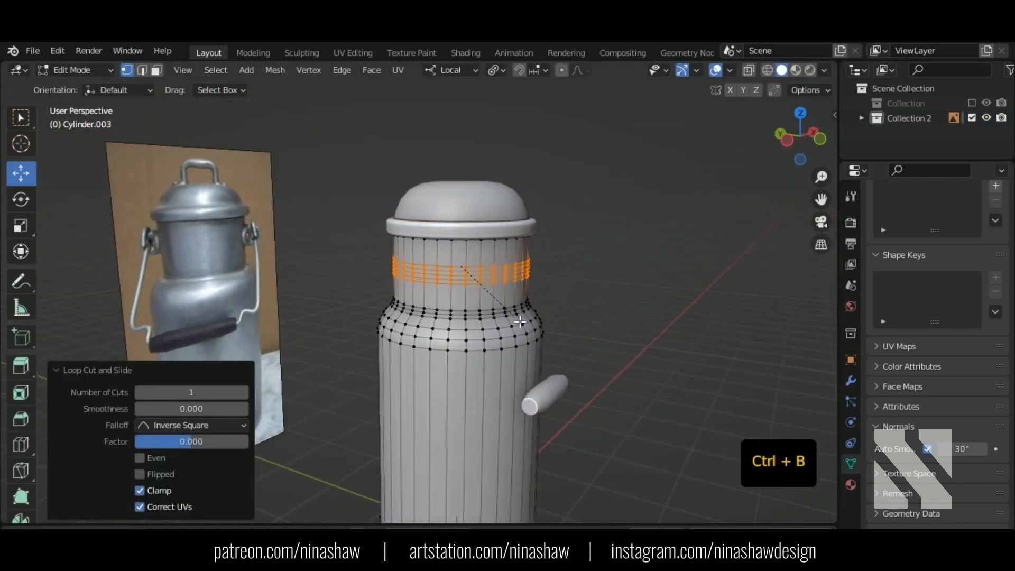
{"action": "left_click", "coordinate": [518, 323]}
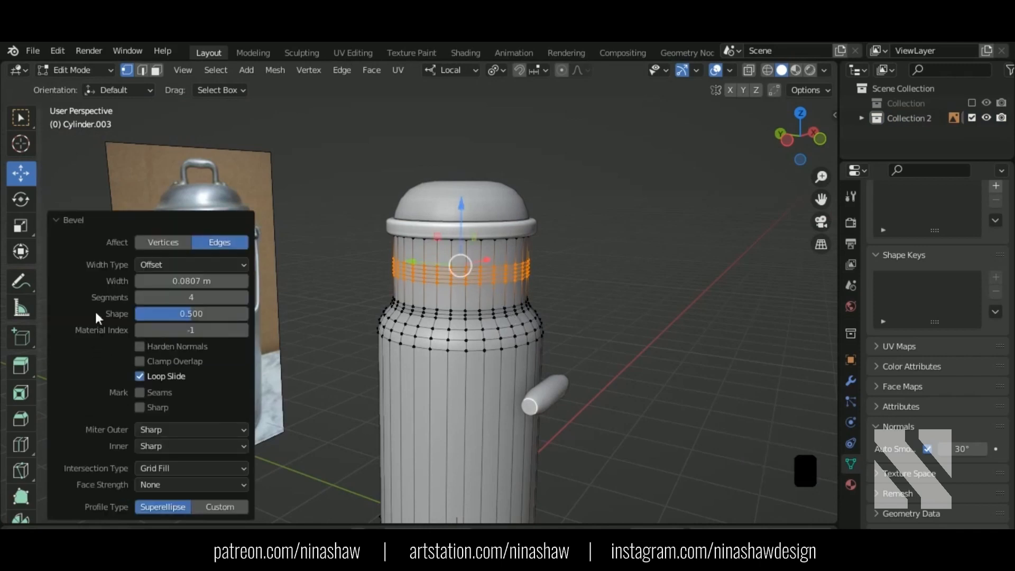
{"action": "left_click", "coordinate": [178, 300]}
{"action": "type", "text": "1"}
{"action": "key", "text": "Return"}
In left view, raise the neck band about 0.09 m and scale it along local Z to about 1.327.
{"action": "middle_click_drag", "start_coordinate": [434, 285], "coordinate": [457, 284]}
{"action": "key", "text": "ctrl+KP_3"}
{"action": "scroll", "coordinate": [646, 158], "scroll_direction": "up", "scroll_amount": 4}
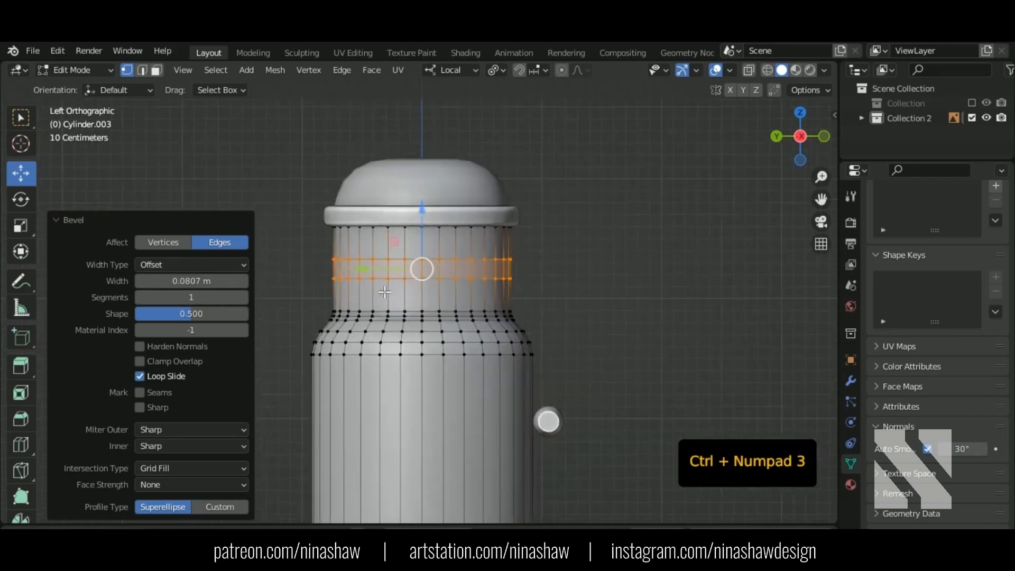
{"action": "left_click_drag", "start_coordinate": [430, 212], "coordinate": [432, 193]}
{"action": "key", "text": "s"}
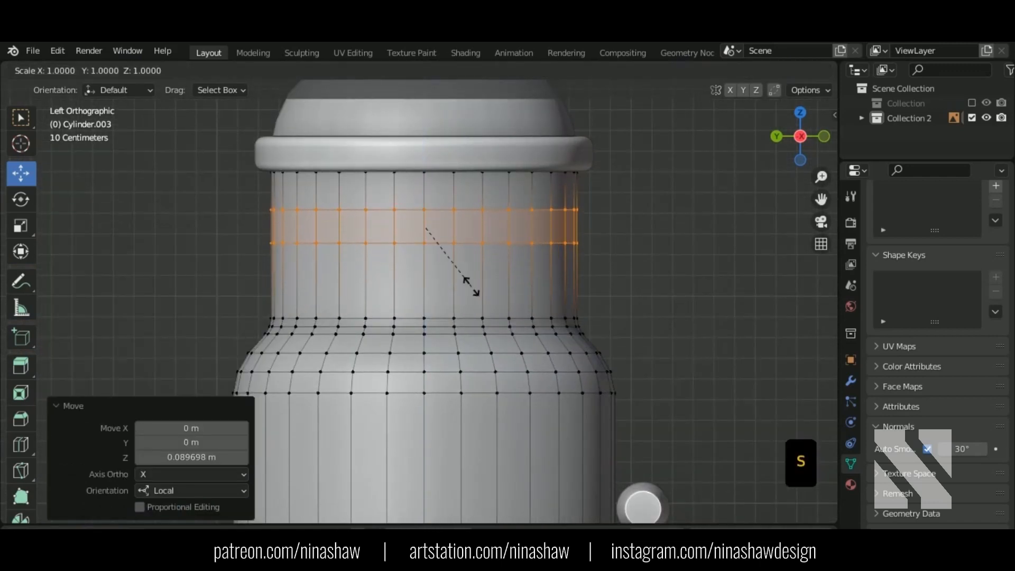
{"action": "key", "text": "z"}
{"action": "key", "text": "z"}
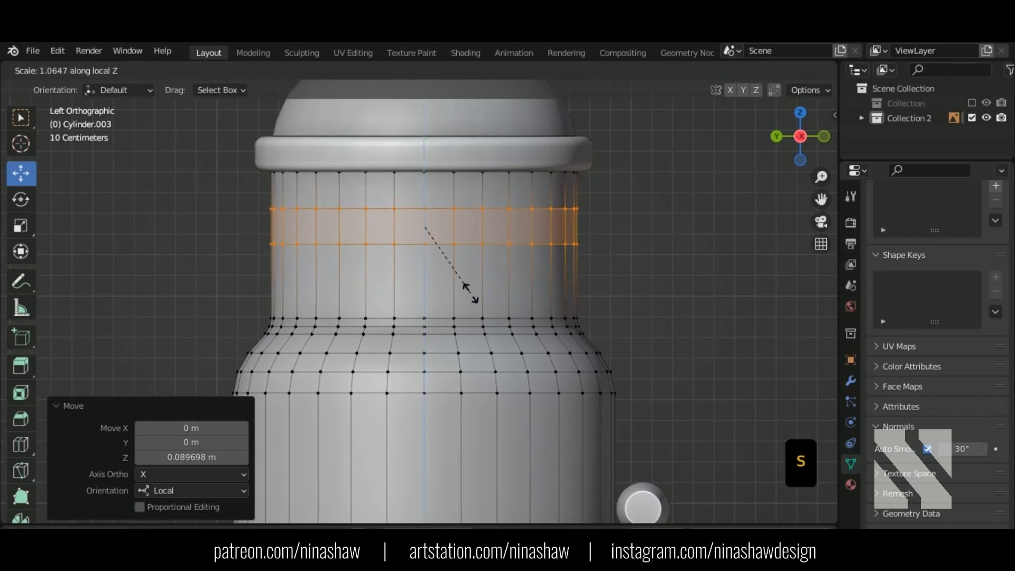
{"action": "left_click", "coordinate": [460, 319]}
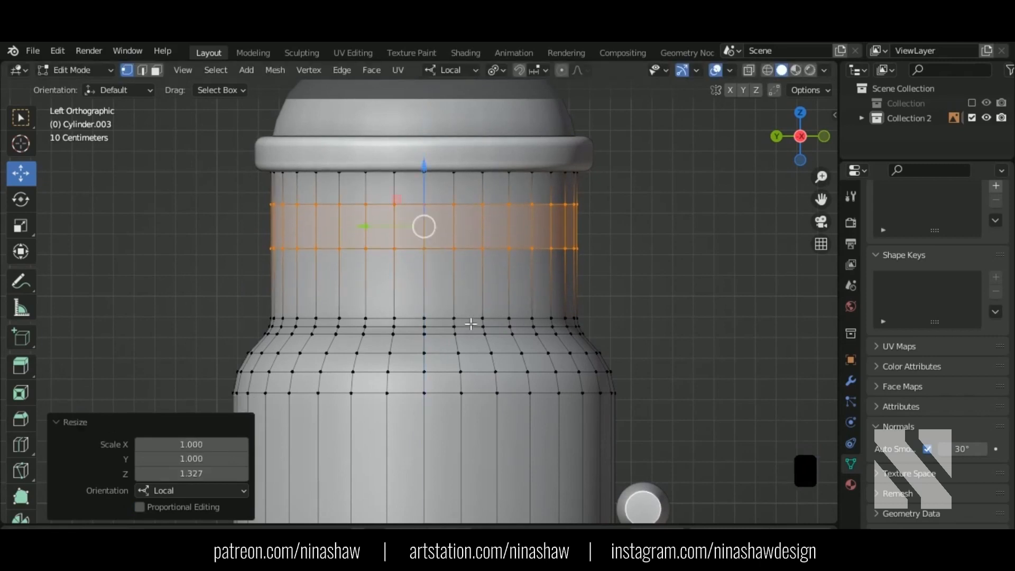
Duplicate the four central side faces of the neck band in place and separate the copy as its own object.
{"action": "left_click", "coordinate": [157, 70]}
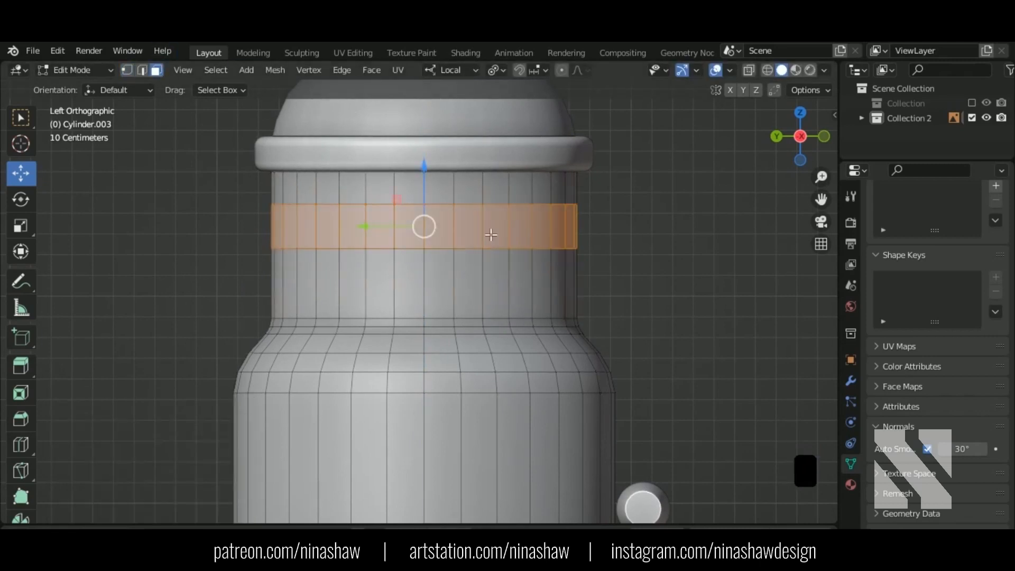
{"action": "left_click", "coordinate": [417, 241]}
{"action": "left_click", "coordinate": [439, 238], "text": "shift"}
{"action": "left_click", "coordinate": [475, 236], "text": "shift"}
{"action": "left_click", "coordinate": [381, 238], "text": "shift"}
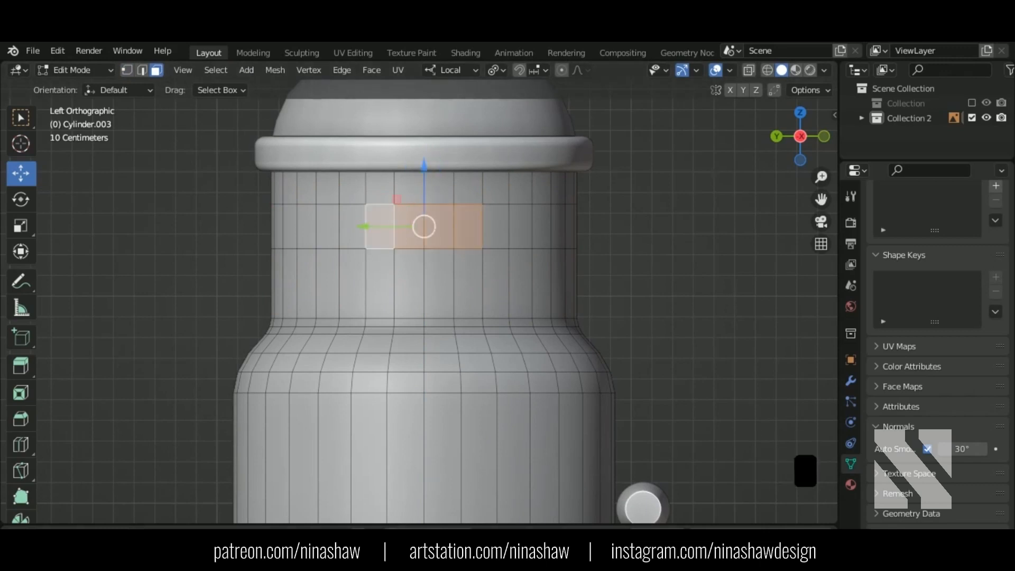
{"action": "middle_click_drag", "start_coordinate": [423, 275], "coordinate": [408, 308]}
{"action": "key", "text": "shift+d"}
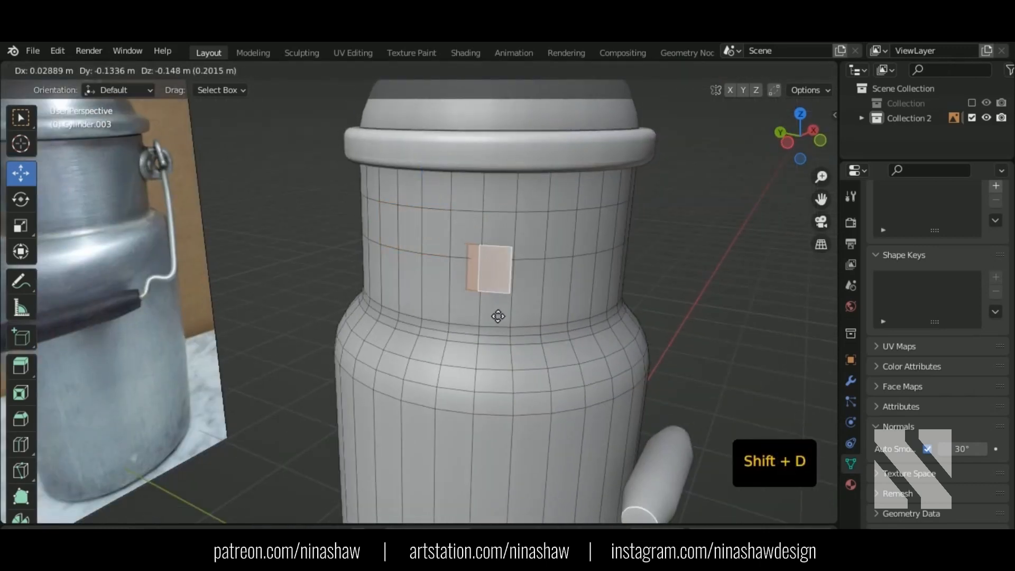
{"action": "right_click", "coordinate": [498, 316]}
{"action": "key", "text": "p"}
{"action": "left_click", "coordinate": [491, 309]}
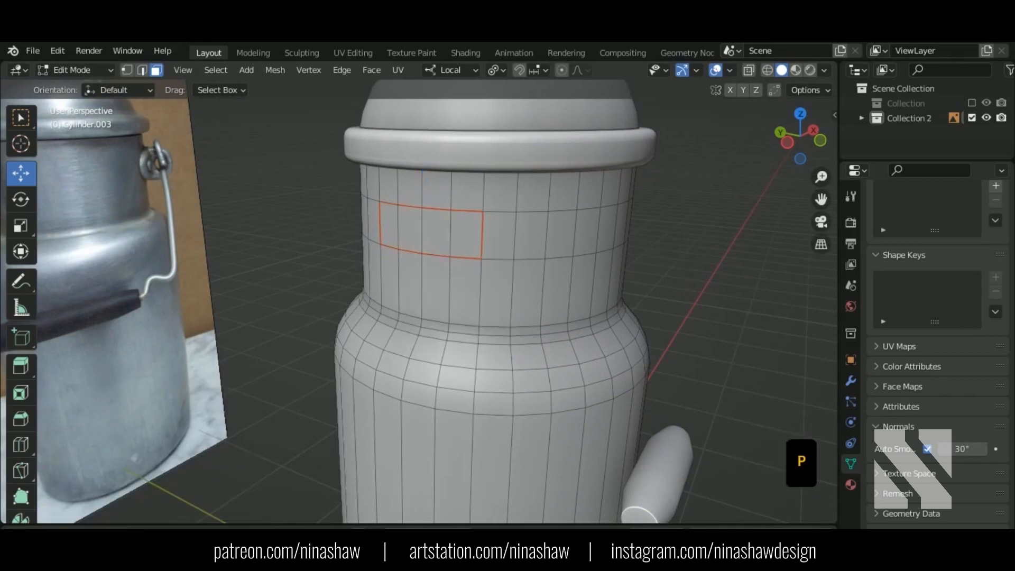
Edit the separated patch and extrude all its faces outward by about 0.055 m.
{"action": "key", "text": "Tab"}
{"action": "left_click", "coordinate": [435, 236]}
{"action": "key", "text": "Tab"}
{"action": "middle_click_drag", "start_coordinate": [435, 236], "coordinate": [421, 274]}
{"action": "key", "text": "a"}
{"action": "key", "text": "e"}
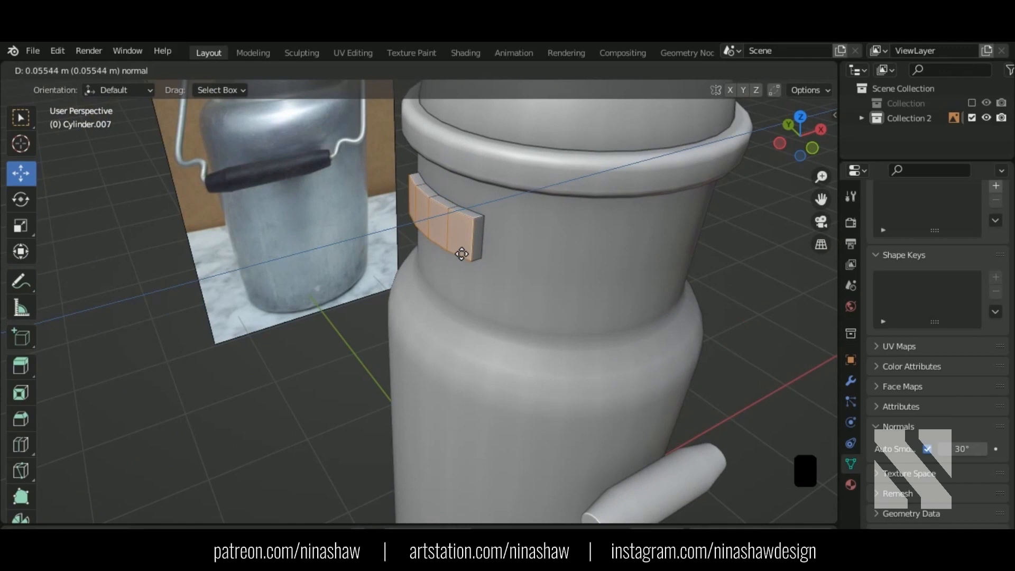
{"action": "left_click", "coordinate": [461, 254]}
In left wireframe view, scale the two outer vertex columns at each end of the plate to about 0.96 along local Z.
{"action": "middle_click_drag", "start_coordinate": [458, 279], "coordinate": [507, 276]}
{"action": "key", "text": "1"}
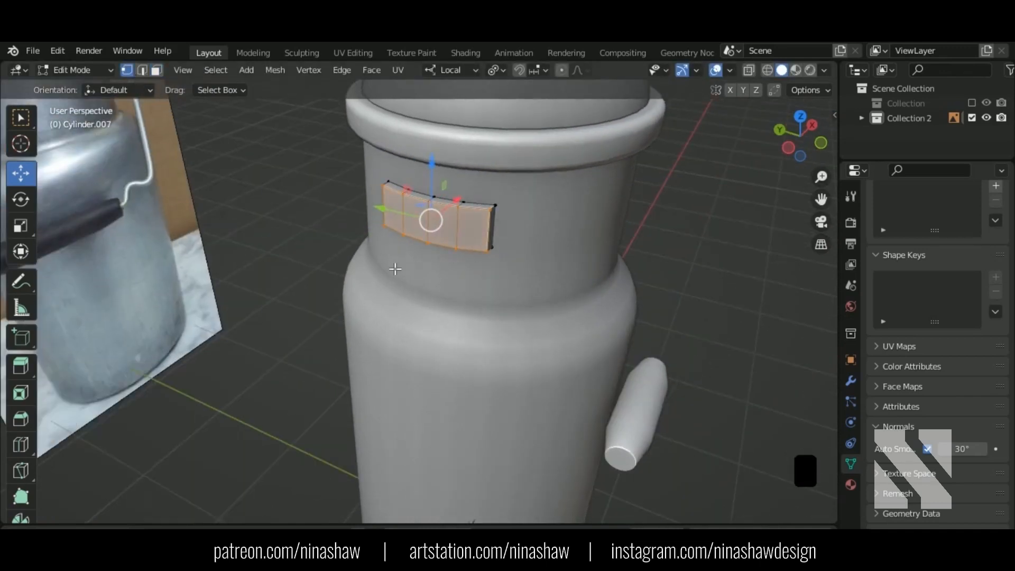
{"action": "middle_click_drag", "start_coordinate": [394, 268], "coordinate": [513, 195]}
{"action": "key", "text": "ctrl+KP_3"}
{"action": "key", "text": "shift+z"}
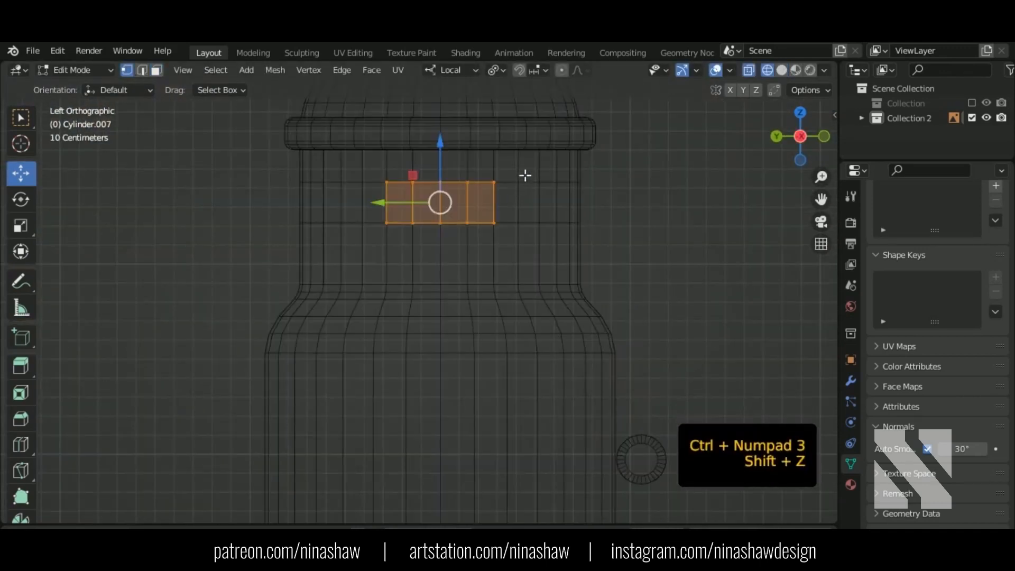
{"action": "left_click_drag", "start_coordinate": [521, 161], "coordinate": [465, 258]}
{"action": "left_click_drag", "start_coordinate": [356, 167], "coordinate": [419, 213], "text": "shift"}
{"action": "scroll", "coordinate": [475, 254], "scroll_direction": "up", "scroll_amount": 2}
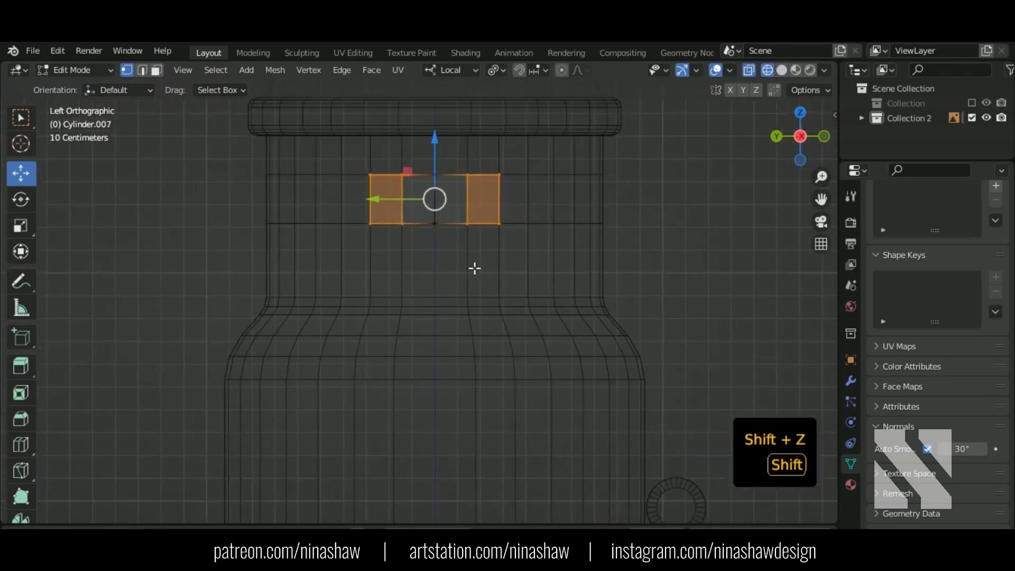
{"action": "middle_click_drag", "start_coordinate": [473, 267], "coordinate": [499, 326], "text": "shift"}
{"action": "key", "text": "s"}
{"action": "key", "text": "z"}
{"action": "key", "text": "z"}
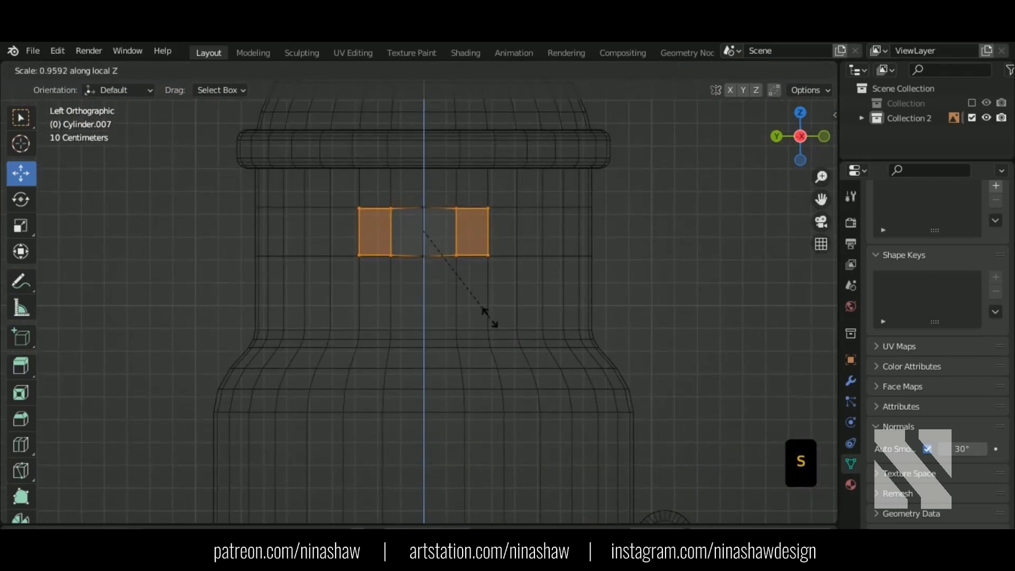
{"action": "left_click", "coordinate": [484, 315]}
Scale only the outermost end vertices of the plate to about 0.78 along local Z.
{"action": "left_click_drag", "start_coordinate": [375, 178], "coordinate": [476, 317], "text": "ctrl"}
{"action": "key", "text": "s"}
{"action": "key", "text": "z"}
{"action": "key", "text": "z"}
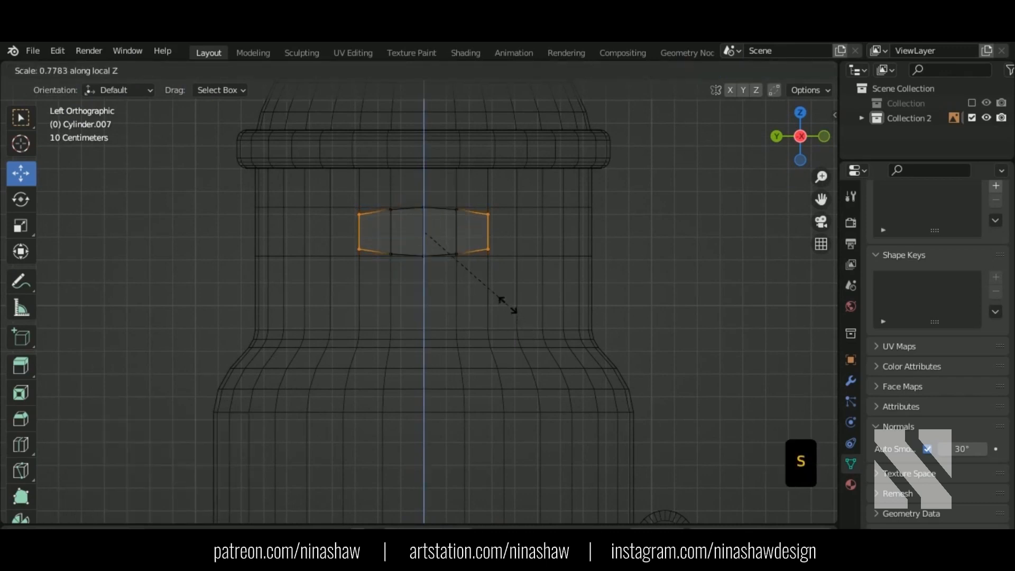
{"action": "left_click", "coordinate": [506, 302]}
Bevel the upper and lower corner edges at both ends of the plate with 4 segments, widening the bevel until the ends are rounded.
{"action": "middle_click_drag", "start_coordinate": [507, 303], "coordinate": [431, 325]}
{"action": "key", "text": "shift+z"}
{"action": "scroll", "coordinate": [432, 325], "scroll_direction": "up", "scroll_amount": 3}
{"action": "key", "text": "2"}
{"action": "left_click", "coordinate": [458, 328]}
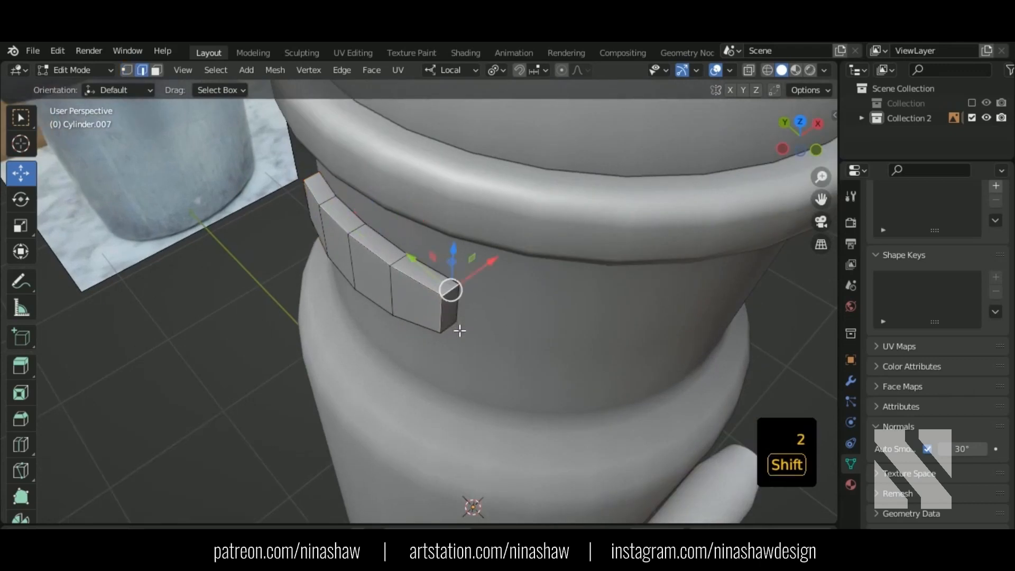
{"action": "key", "text": "shift+z"}
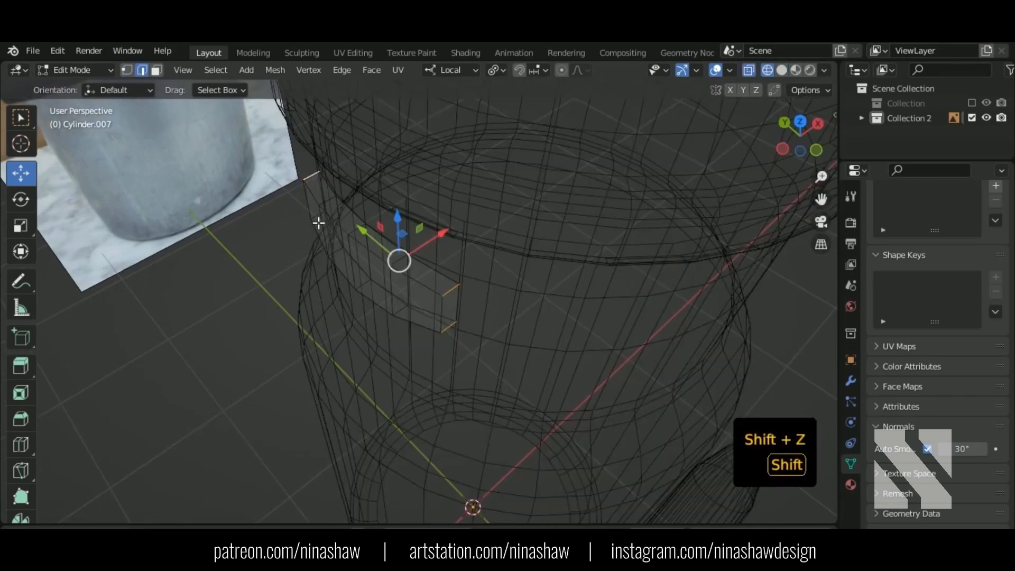
{"action": "key", "text": "shift+z"}
{"action": "middle_click_drag", "start_coordinate": [442, 351], "coordinate": [476, 349]}
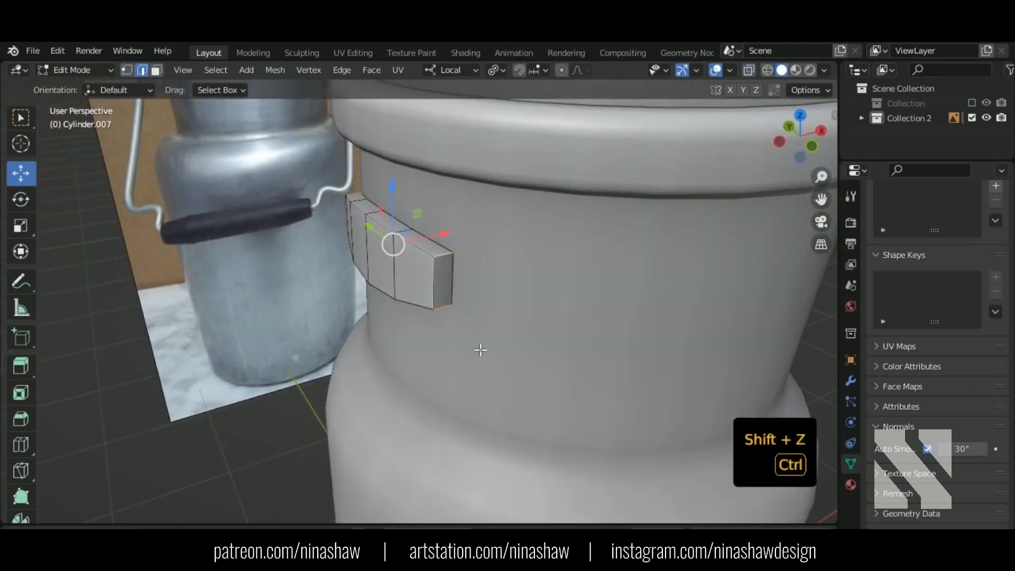
{"action": "key", "text": "ctrl+b"}
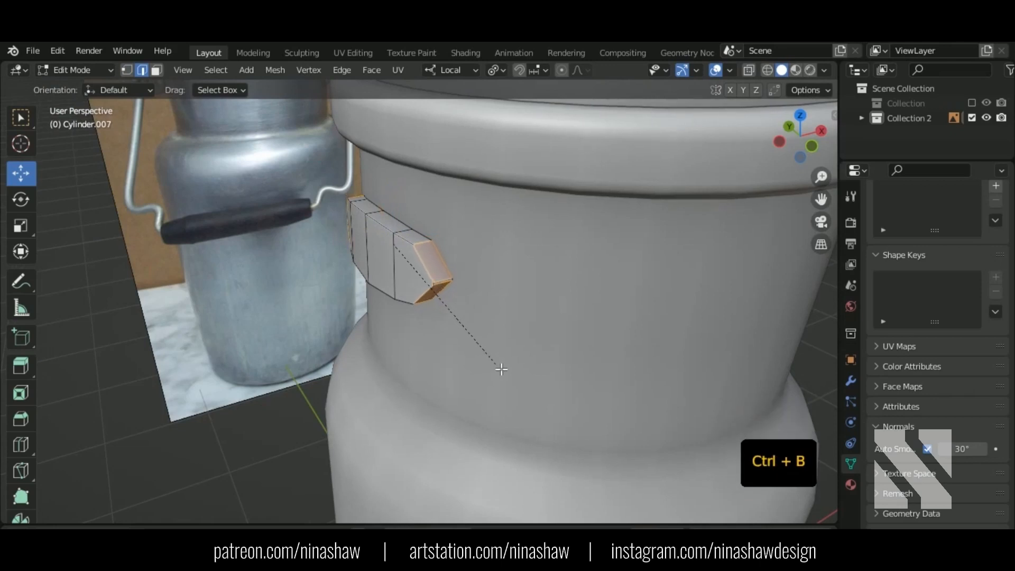
{"action": "left_click", "coordinate": [501, 369]}
{"action": "left_click", "coordinate": [243, 297]}
{"action": "left_click", "coordinate": [243, 297]}
{"action": "left_click", "coordinate": [243, 298]}
{"action": "mouse_move", "coordinate": [476, 329]}
{"action": "middle_mouse_down"}
{"action": "mouse_move", "coordinate": [499, 324]}
{"action": "mouse_move", "coordinate": [473, 328]}
{"action": "middle_mouse_up"}
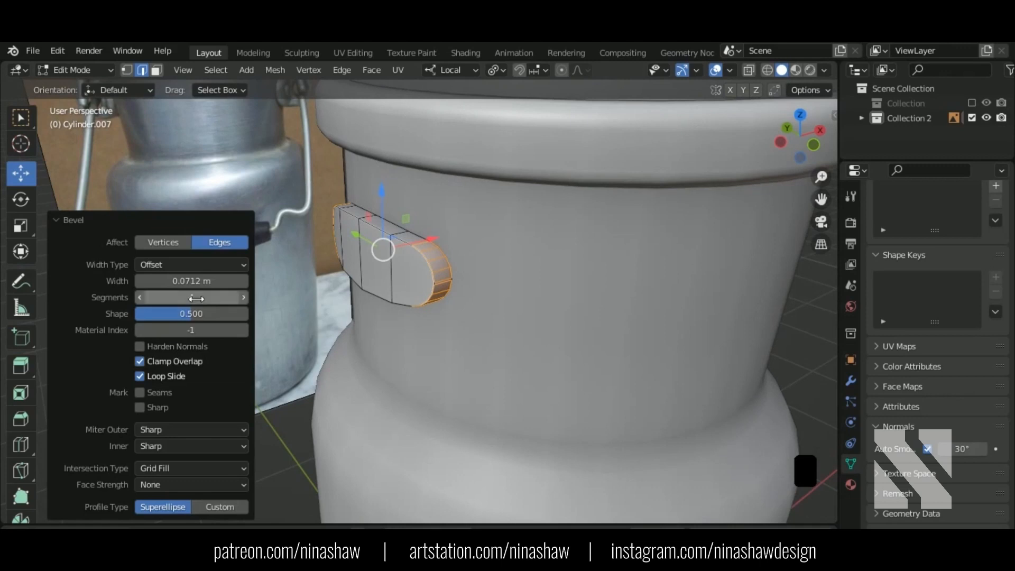
{"action": "left_click_drag", "start_coordinate": [197, 281], "coordinate": [232, 281]}
Merge all of the plate's vertices by distance at 0.0001 m.
{"action": "mouse_move", "coordinate": [478, 307]}
{"action": "middle_mouse_down"}
{"action": "mouse_move", "coordinate": [465, 294]}
{"action": "mouse_move", "coordinate": [475, 325]}
{"action": "middle_mouse_up"}
{"action": "scroll", "coordinate": [455, 291], "scroll_direction": "up", "scroll_amount": 4}
{"action": "scroll", "coordinate": [455, 290], "scroll_direction": "down", "scroll_amount": 2}
{"action": "key", "text": "a"}
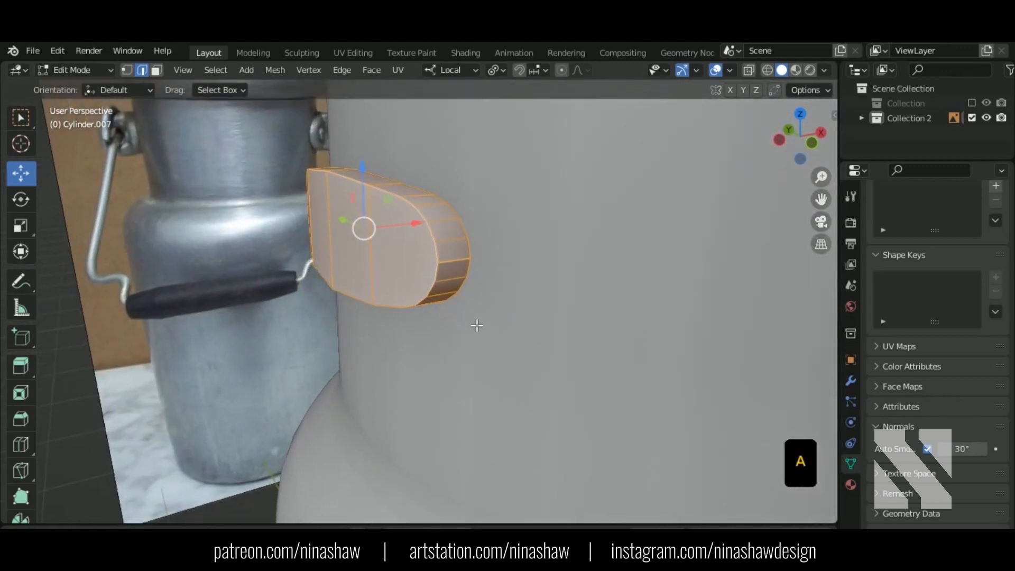
{"action": "key", "text": "m"}
{"action": "left_click", "coordinate": [435, 374]}
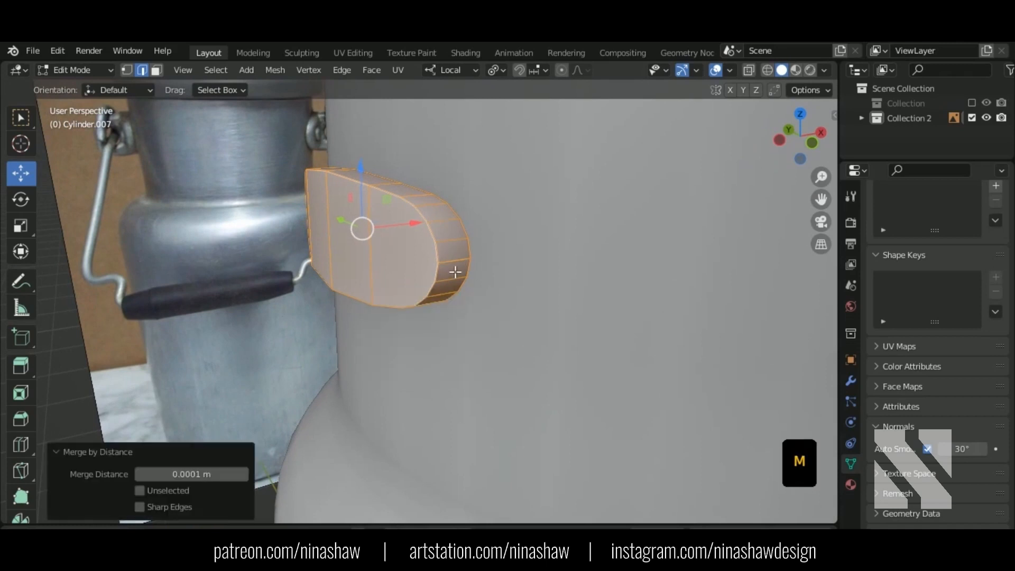
Try moving one vertex on the plate's rounded end upward, and undo the move.
{"action": "middle_click_drag", "start_coordinate": [475, 339], "coordinate": [486, 317]}
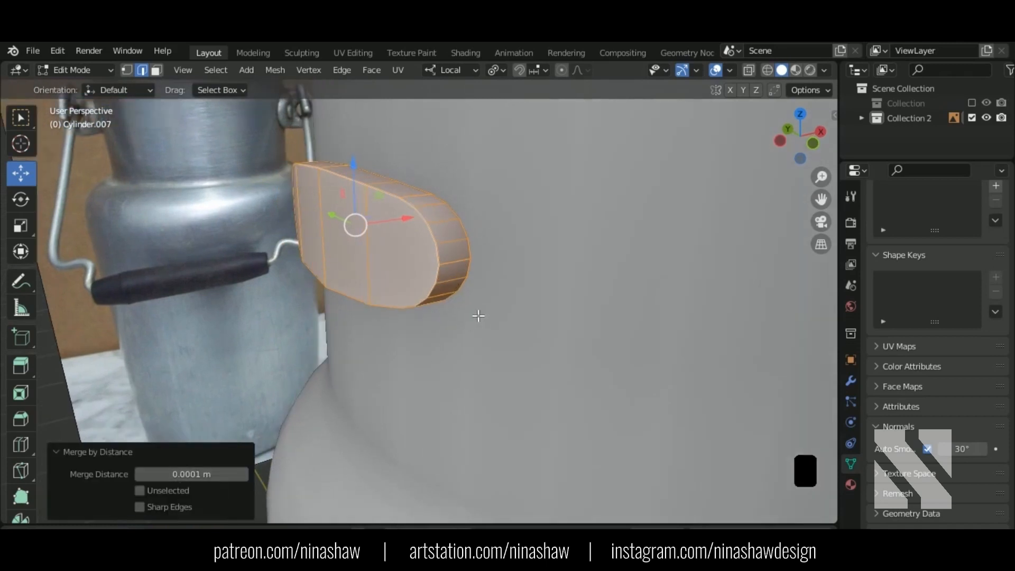
{"action": "key", "text": "1"}
{"action": "left_click", "coordinate": [439, 265]}
{"action": "left_click_drag", "start_coordinate": [439, 222], "coordinate": [440, 208]}
{"action": "key", "text": "ctrl+z"}
{"action": "scroll", "coordinate": [481, 292], "scroll_direction": "down", "scroll_amount": 1}
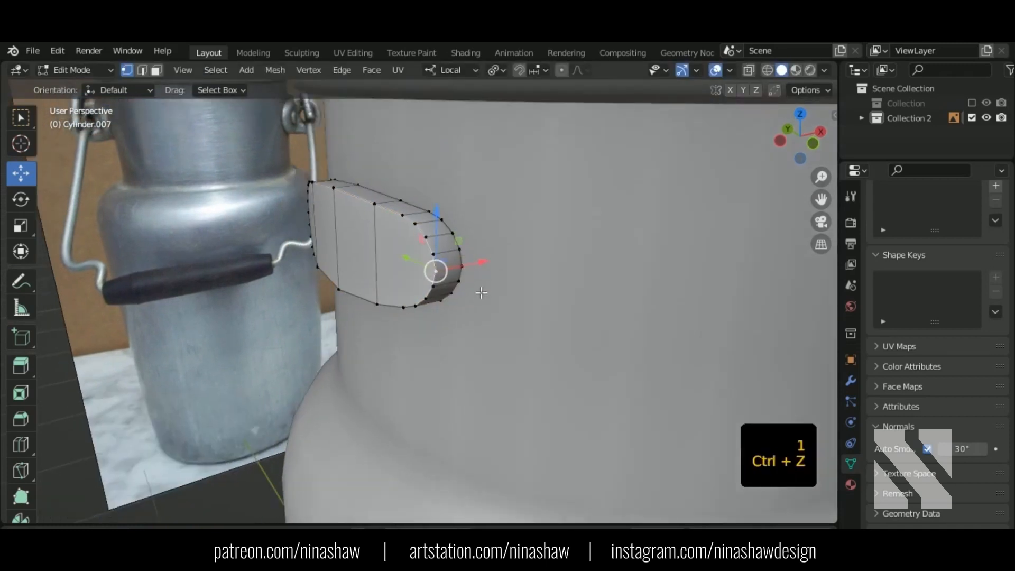
{"action": "scroll", "coordinate": [481, 293], "scroll_direction": "down", "scroll_amount": 2}
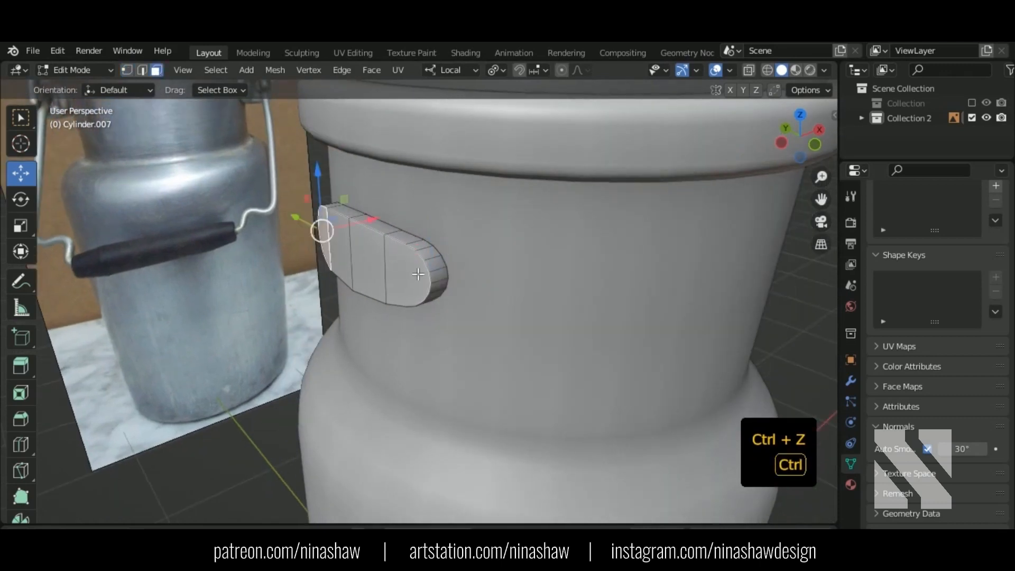
Select the plate's front faces and move them slightly inward along local X to thin the plate.
{"action": "left_click", "coordinate": [325, 227], "text": "ctrl"}
{"action": "middle_click_drag", "start_coordinate": [325, 227], "coordinate": [391, 306]}
{"action": "left_click_drag", "start_coordinate": [423, 240], "coordinate": [436, 239]}
Bevel the complete front outline of the plate to round its rim, and leave mesh editing.
{"action": "key", "text": "2"}
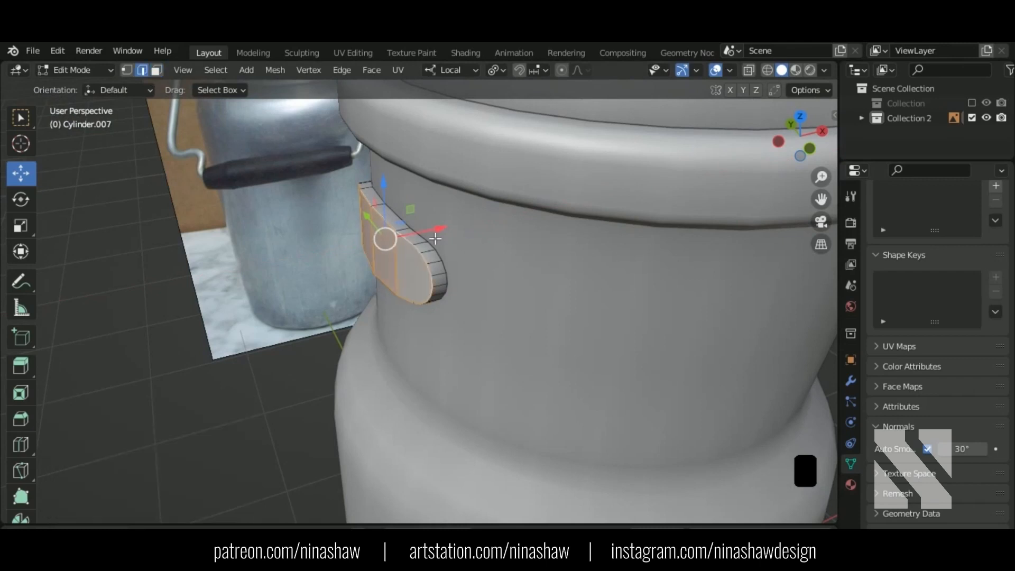
{"action": "left_click", "coordinate": [412, 248], "text": "alt+shift"}
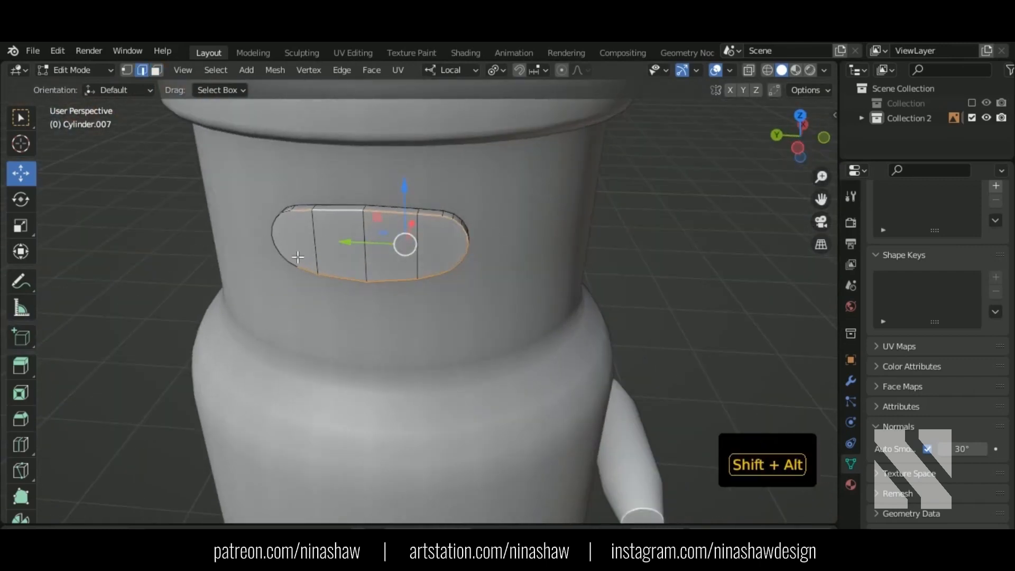
{"action": "left_click", "coordinate": [296, 257], "text": "alt+shift"}
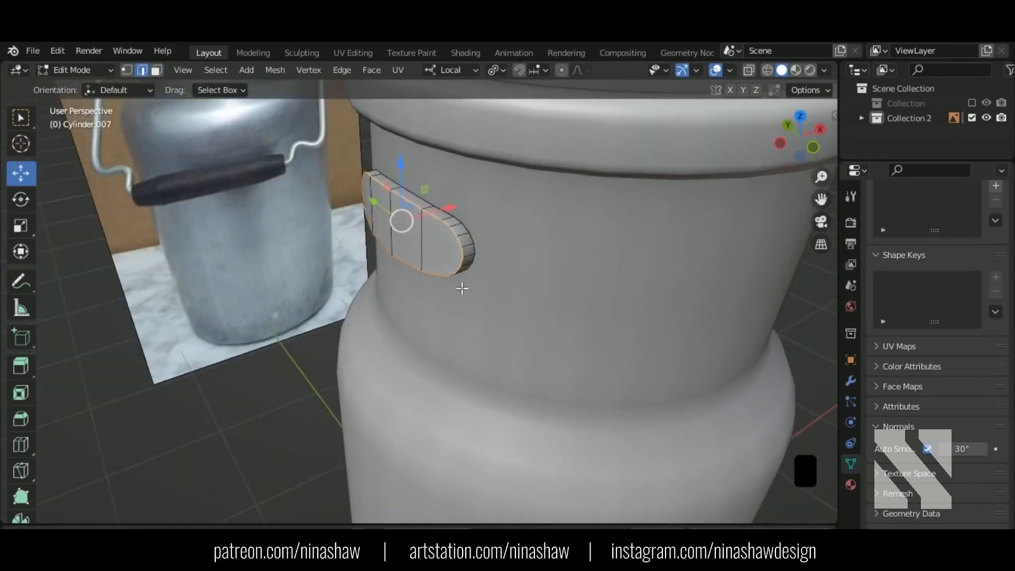
{"action": "key", "text": "ctrl+b"}
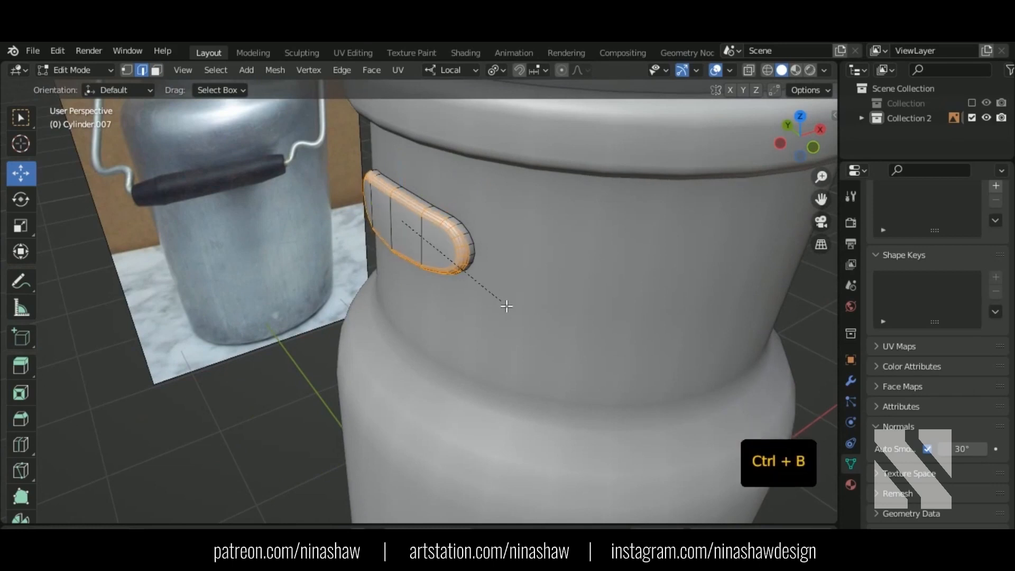
{"action": "left_click", "coordinate": [506, 306]}
{"action": "key", "text": "Tab"}
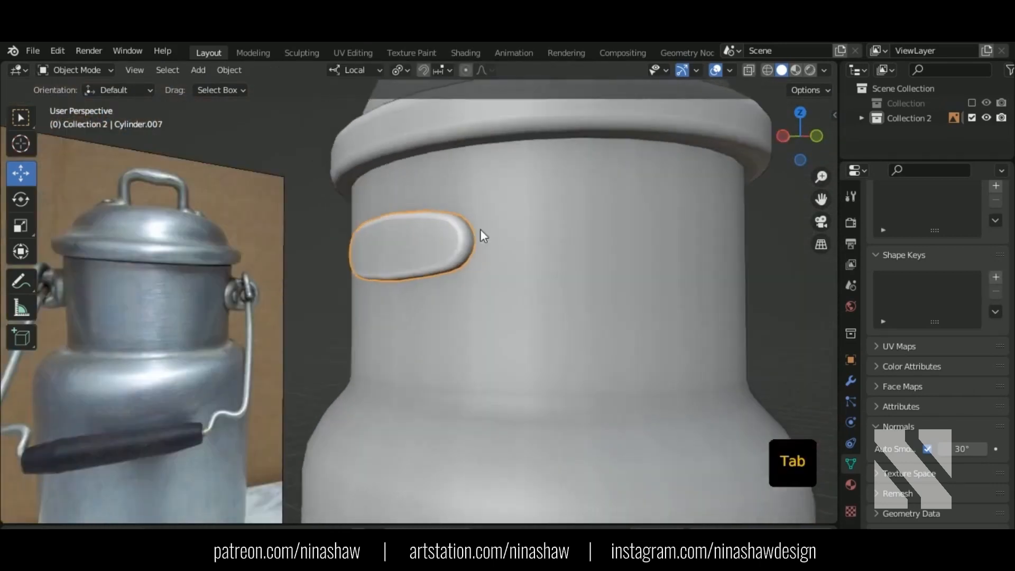
In left wireframe view, scale the plate's centre column of vertices to about 0.976 along local Z.
{"action": "middle_click_drag", "start_coordinate": [481, 230], "coordinate": [566, 262]}
{"action": "key", "text": "ctrl+KP_3"}
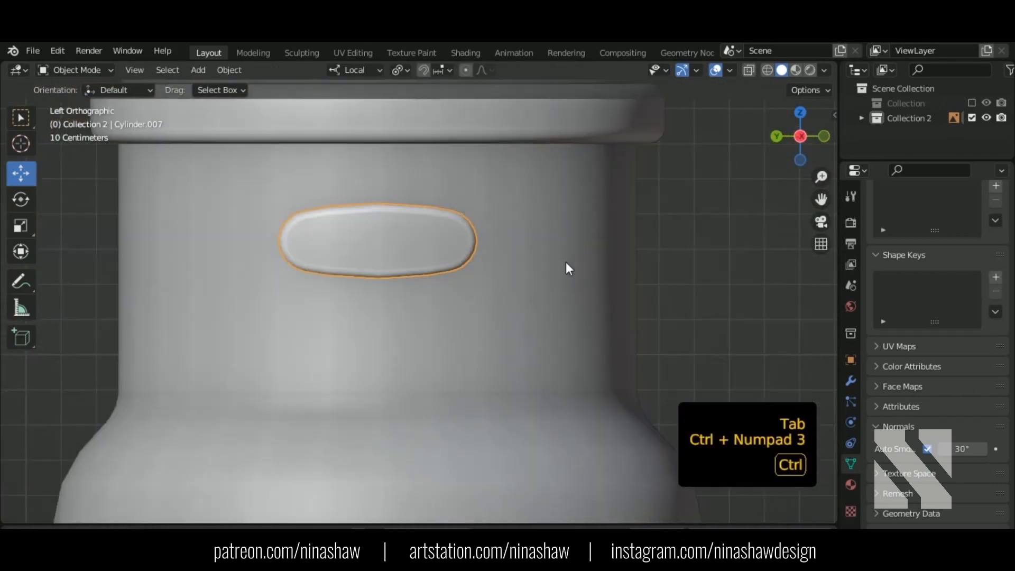
{"action": "key", "text": "Tab"}
{"action": "key", "text": "shift+z"}
{"action": "key", "text": "1"}
{"action": "left_click_drag", "start_coordinate": [401, 177], "coordinate": [372, 286]}
{"action": "key", "text": "s"}
{"action": "key", "text": "z"}
{"action": "key", "text": "z"}
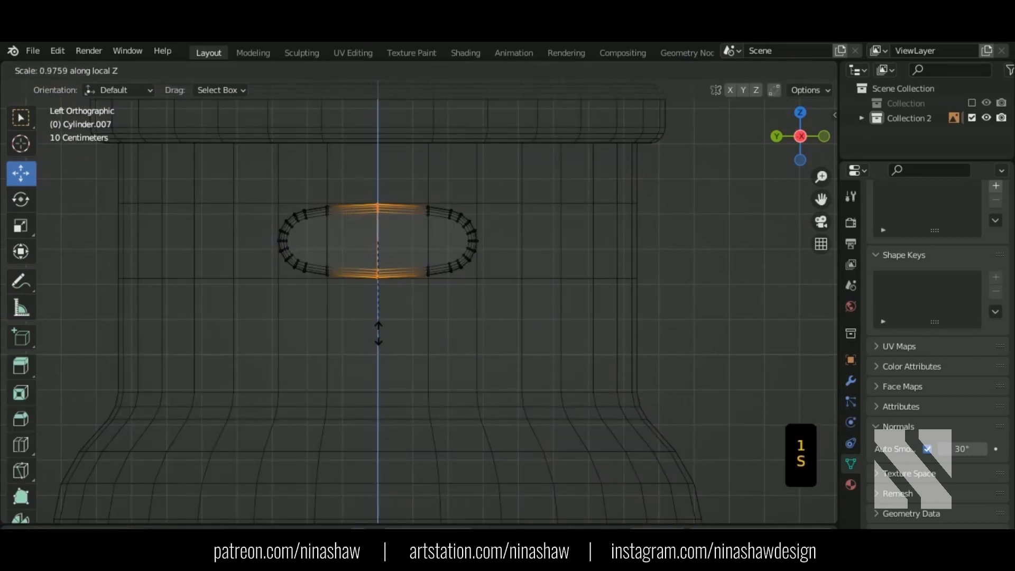
{"action": "left_click", "coordinate": [419, 344]}
Bevel the plate's centre edge loop to a width of 0.0464 m with 2 segments.
{"action": "mouse_move", "coordinate": [419, 345]}
{"action": "middle_mouse_down"}
{"action": "mouse_move", "coordinate": [426, 351]}
{"action": "mouse_move", "coordinate": [364, 348]}
{"action": "mouse_move", "coordinate": [427, 370]}
{"action": "middle_mouse_up"}
{"action": "key", "text": "Tab"}
{"action": "key", "text": "shift+z"}
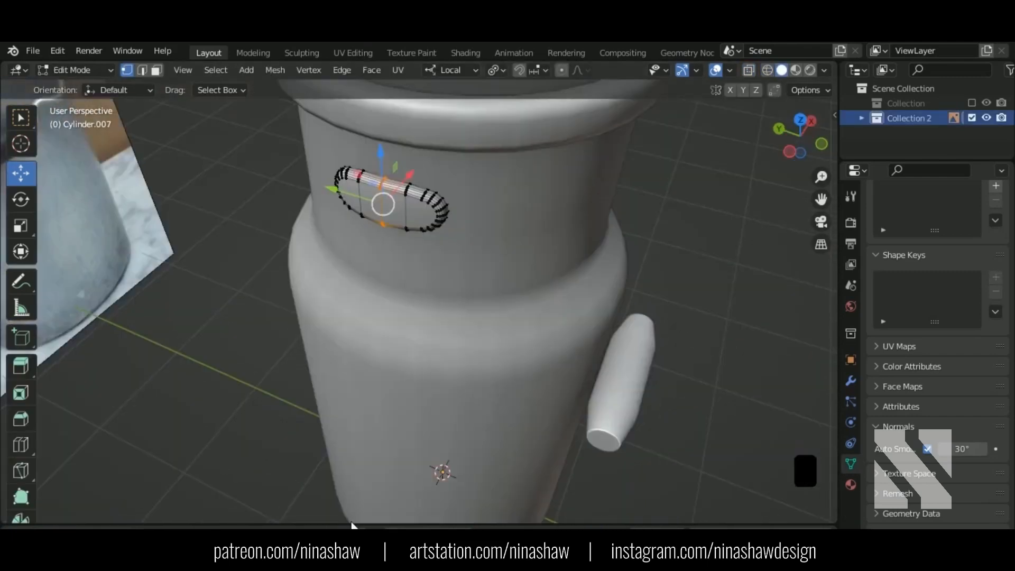
{"action": "middle_click_drag", "start_coordinate": [351, 522], "coordinate": [422, 254]}
{"action": "scroll", "coordinate": [421, 253], "scroll_direction": "up", "scroll_amount": 3}
{"action": "key", "text": "ctrl+b"}
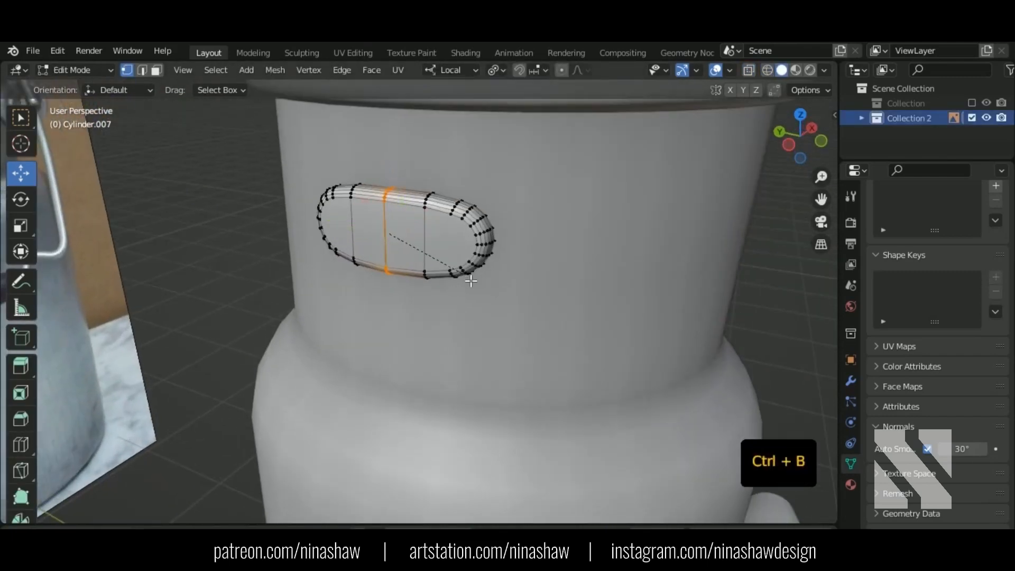
{"action": "left_click", "coordinate": [483, 291]}
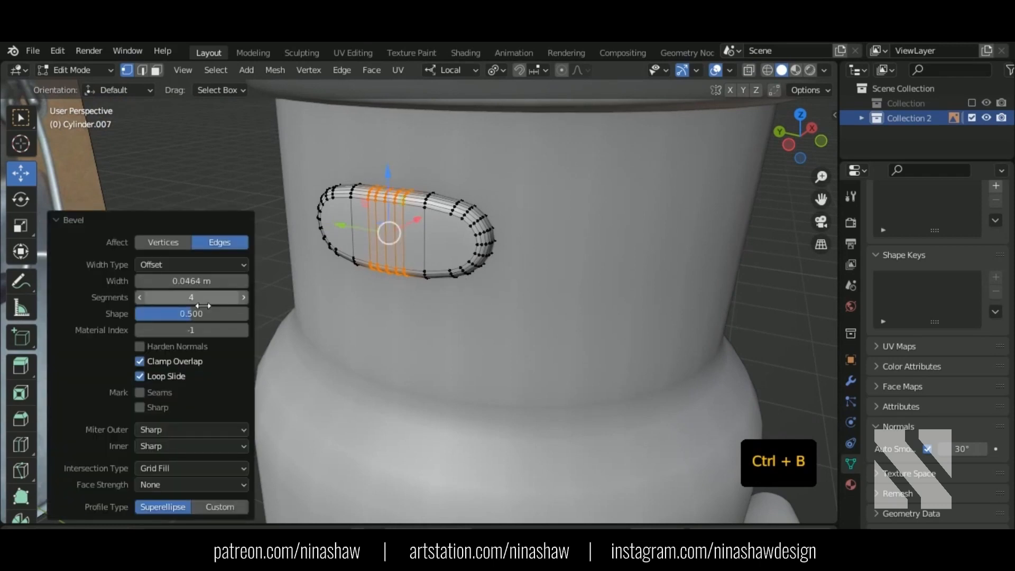
{"action": "middle_click_drag", "start_coordinate": [410, 269], "coordinate": [461, 248]}
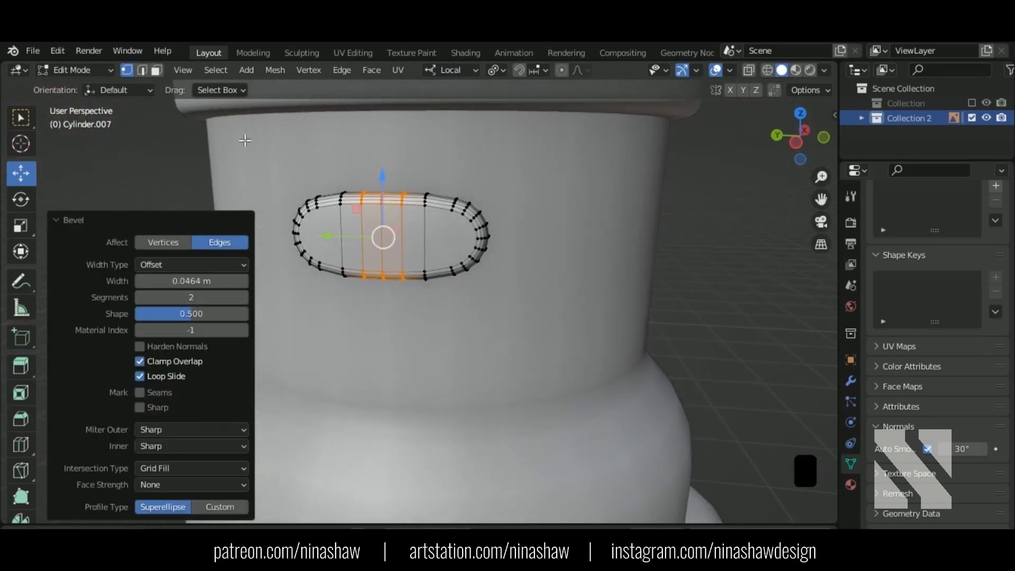
Extrude the plate's two central front faces outward into a block, and move its end faces about -0.013 m along local X.
{"action": "left_click", "coordinate": [156, 70]}
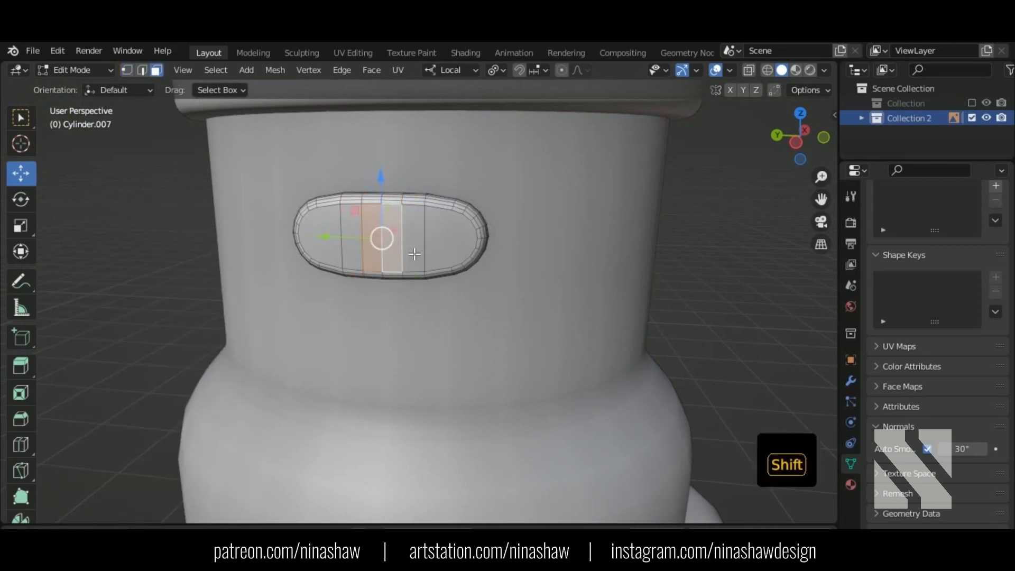
{"action": "middle_click_drag", "start_coordinate": [415, 255], "coordinate": [395, 294]}
{"action": "middle_click_drag", "start_coordinate": [382, 345], "coordinate": [433, 299]}
{"action": "middle_click_drag", "start_coordinate": [456, 247], "coordinate": [397, 455], "text": "shift"}
{"action": "key", "text": "e"}
{"action": "left_click", "coordinate": [320, 327]}
{"action": "key", "text": "g"}
{"action": "key", "text": "x"}
{"action": "left_click", "coordinate": [428, 303]}
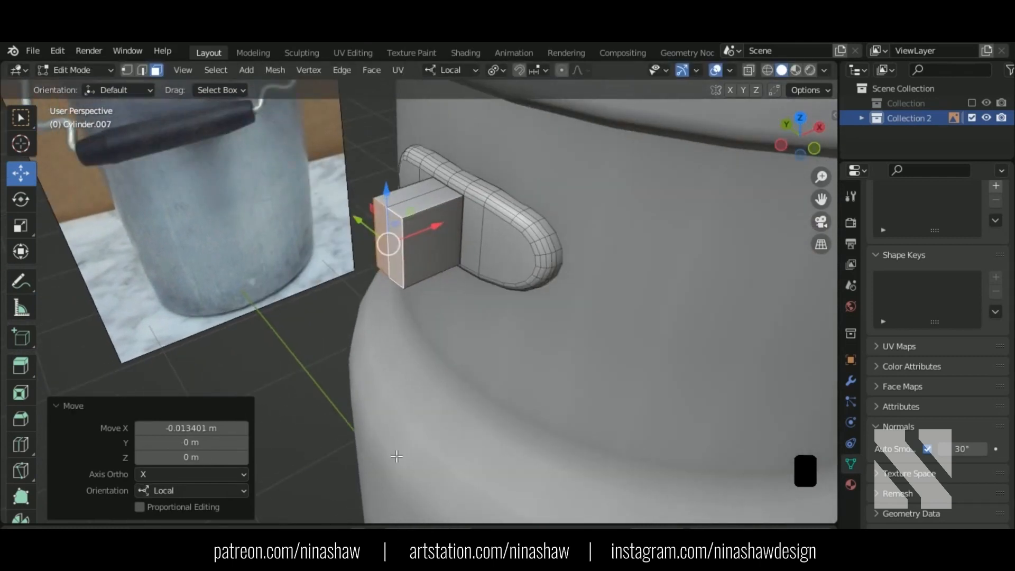
Bevel the upper and lower outer edges of the extruded block to a width of 0.0782 m with 4 segments, rounding its end.
{"action": "middle_click_drag", "start_coordinate": [396, 290], "coordinate": [418, 246]}
{"action": "key", "text": "2"}
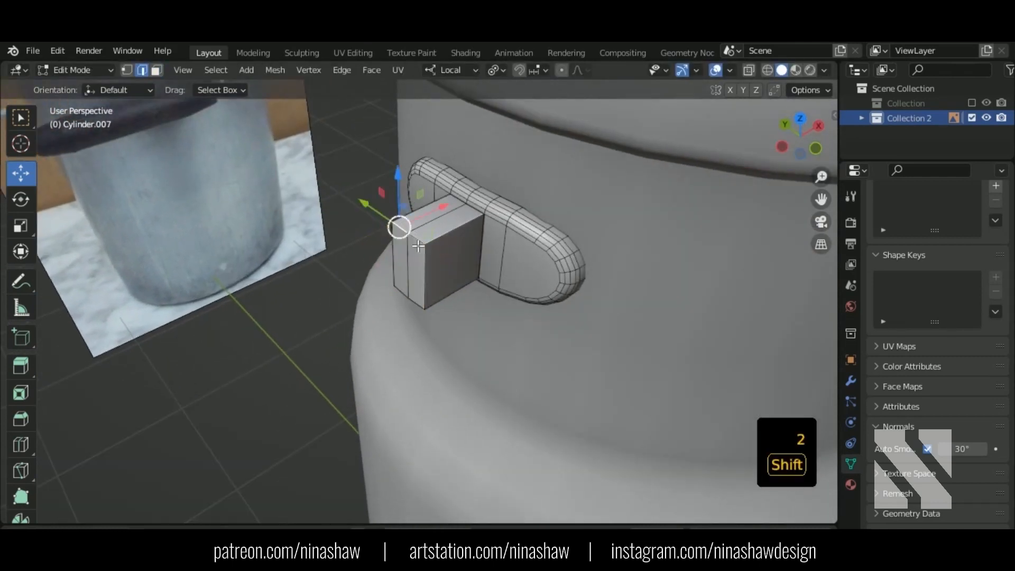
{"action": "middle_click_drag", "start_coordinate": [403, 299], "coordinate": [420, 311]}
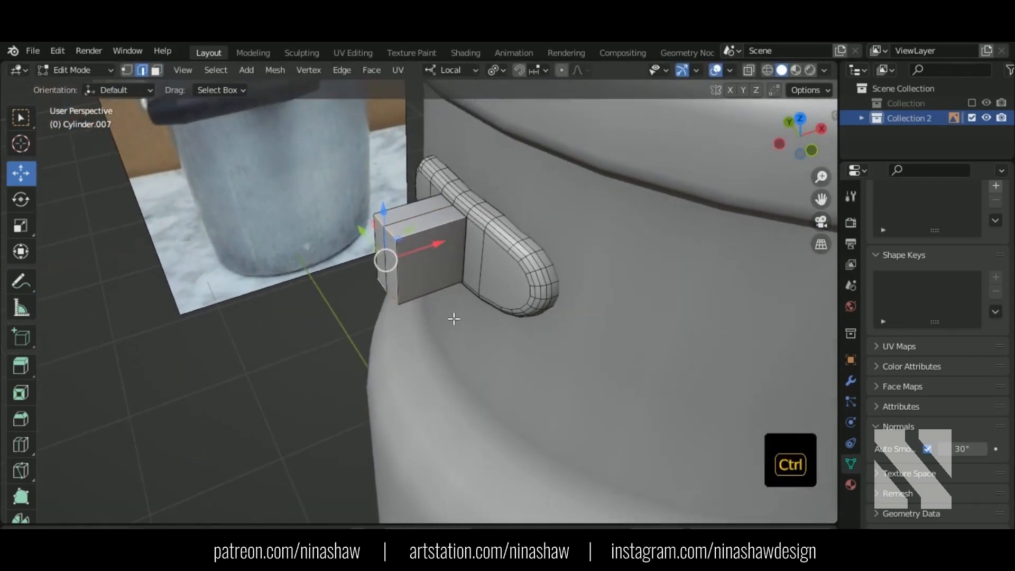
{"action": "key", "text": "ctrl+b"}
{"action": "left_click", "coordinate": [504, 324]}
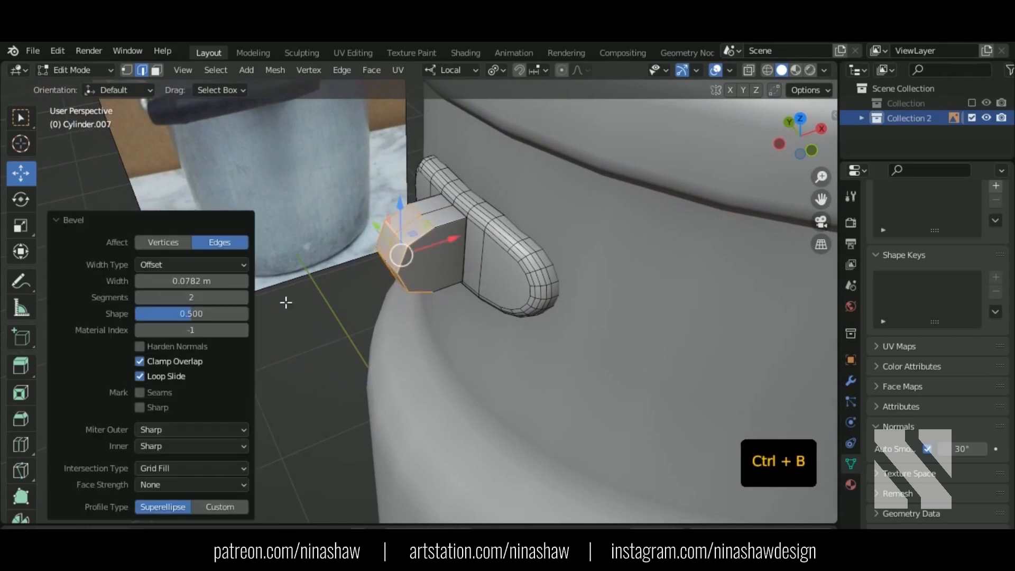
{"action": "middle_click_drag", "start_coordinate": [411, 282], "coordinate": [453, 234]}
{"action": "scroll", "coordinate": [408, 257], "scroll_direction": "up", "scroll_amount": 2}
{"action": "scroll", "coordinate": [407, 252], "scroll_direction": "up", "scroll_amount": 3}
Try to merge all of the plate's vertices by distance with a 0.01 m threshold, and undo the merge.
{"action": "key", "text": "1"}
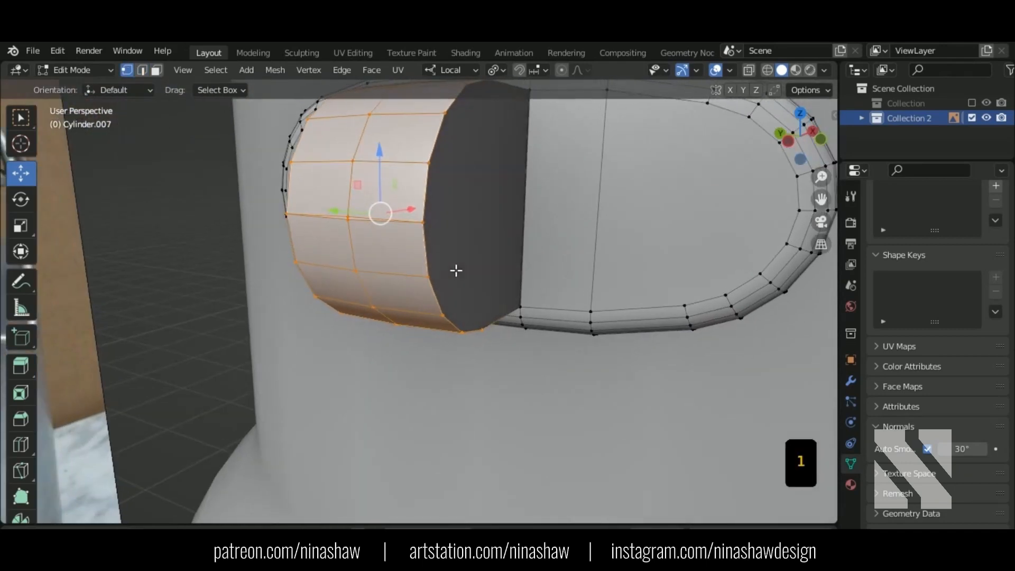
{"action": "key", "text": "m"}
{"action": "left_click", "coordinate": [423, 265]}
{"action": "key", "text": "a"}
{"action": "key", "text": "m"}
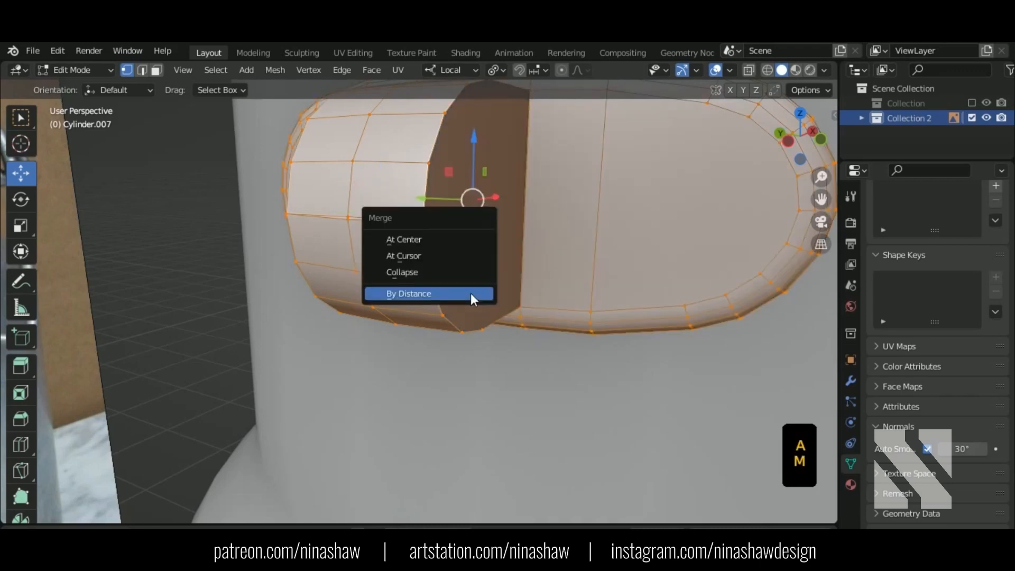
{"action": "left_click", "coordinate": [472, 294]}
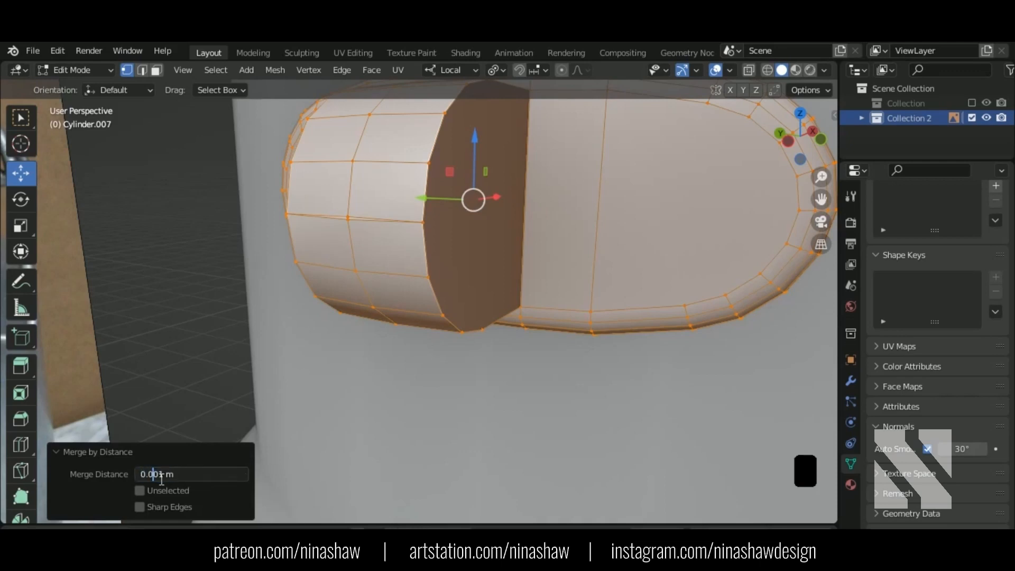
{"action": "key", "text": "Return"}
{"action": "key", "text": "ctrl+z"}
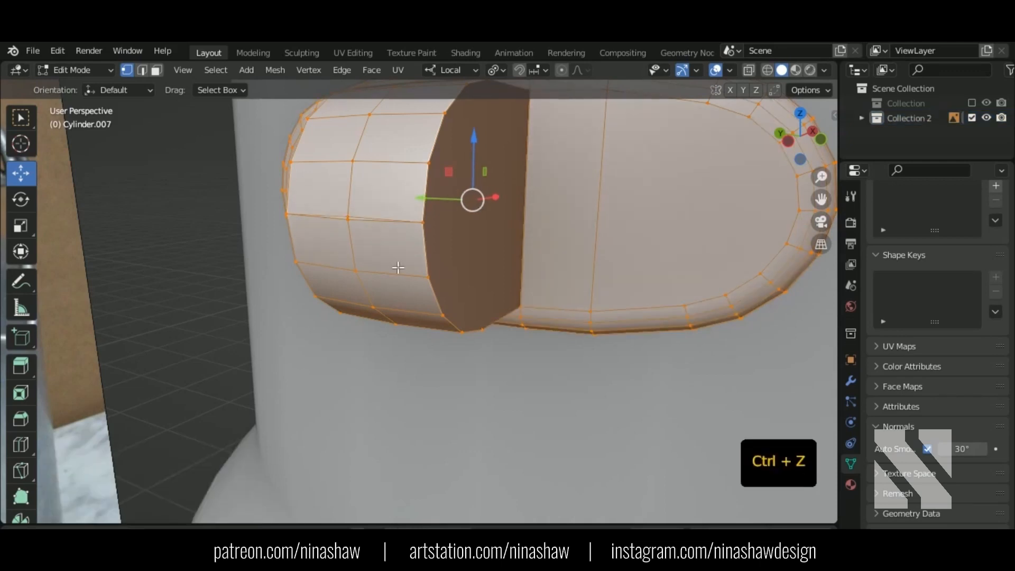
Merge the doubled vertices at the middle of the block's rounded end, and inspect the shading outside mesh editing.
{"action": "left_click", "coordinate": [351, 220]}
{"action": "key", "text": "shift"}
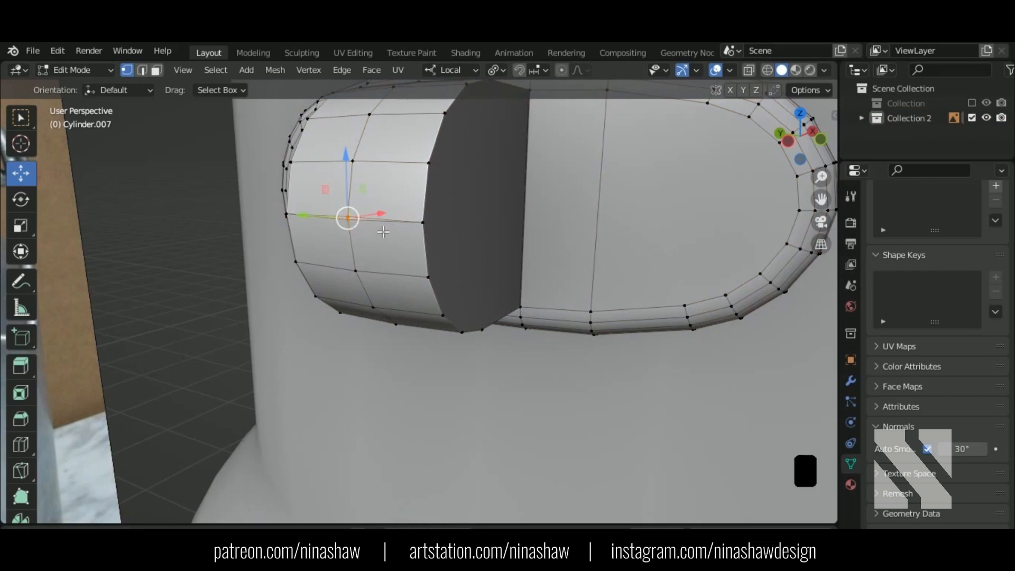
{"action": "key", "text": "m"}
{"action": "left_click", "coordinate": [377, 226]}
{"action": "middle_click_drag", "start_coordinate": [379, 258], "coordinate": [340, 291]}
{"action": "key", "text": "Tab"}
{"action": "scroll", "coordinate": [341, 290], "scroll_direction": "down", "scroll_amount": 4}
{"action": "scroll", "coordinate": [471, 198], "scroll_direction": "up", "scroll_amount": 1}
Merge the doubled vertices midway along the rounded end's near side edge by distance, using 0.01 m.
{"action": "key", "text": "Tab"}
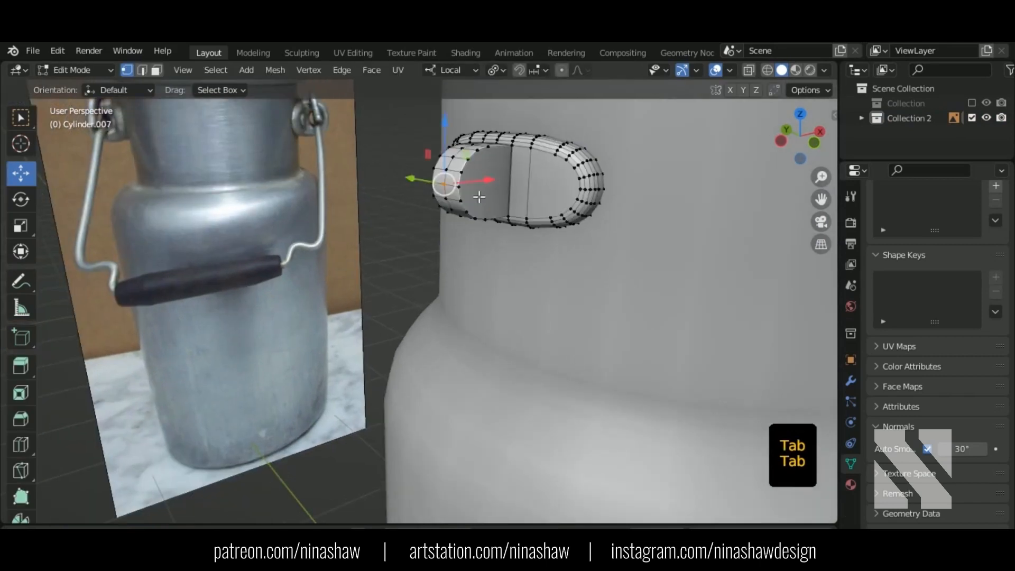
{"action": "scroll", "coordinate": [479, 197], "scroll_direction": "up", "scroll_amount": 1}
{"action": "left_click", "coordinate": [469, 164]}
{"action": "middle_click_drag", "start_coordinate": [458, 211], "coordinate": [409, 329], "text": "shift"}
{"action": "scroll", "coordinate": [414, 275], "scroll_direction": "up", "scroll_amount": 5}
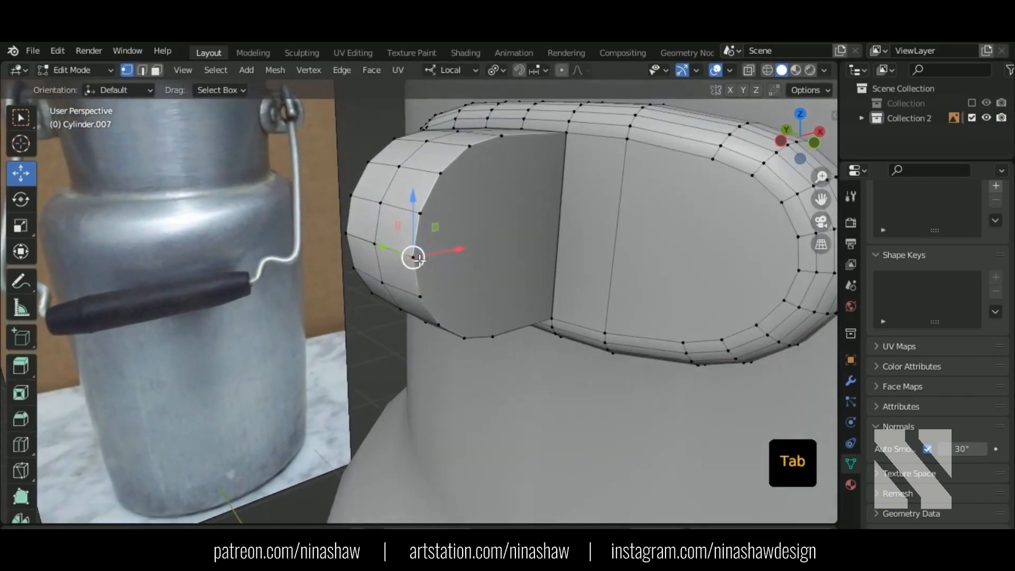
{"action": "key", "text": "m"}
{"action": "left_click", "coordinate": [426, 274]}
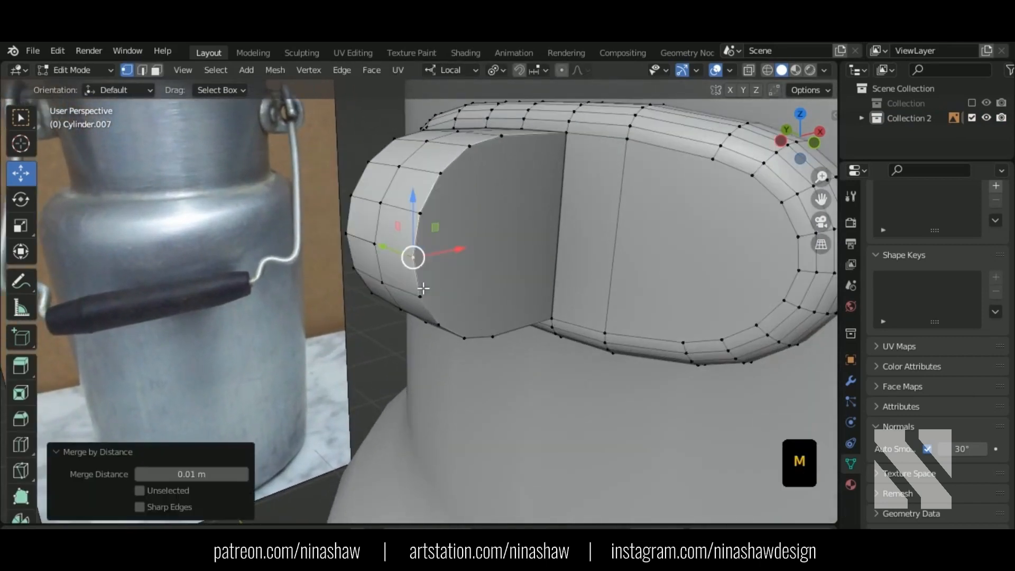
Merge the matching doubled vertices on the rounded end's far side edge by distance, and leave mesh editing in front view.
{"action": "middle_click_drag", "start_coordinate": [422, 287], "coordinate": [387, 290]}
{"action": "key", "text": "m"}
{"action": "left_click", "coordinate": [356, 285]}
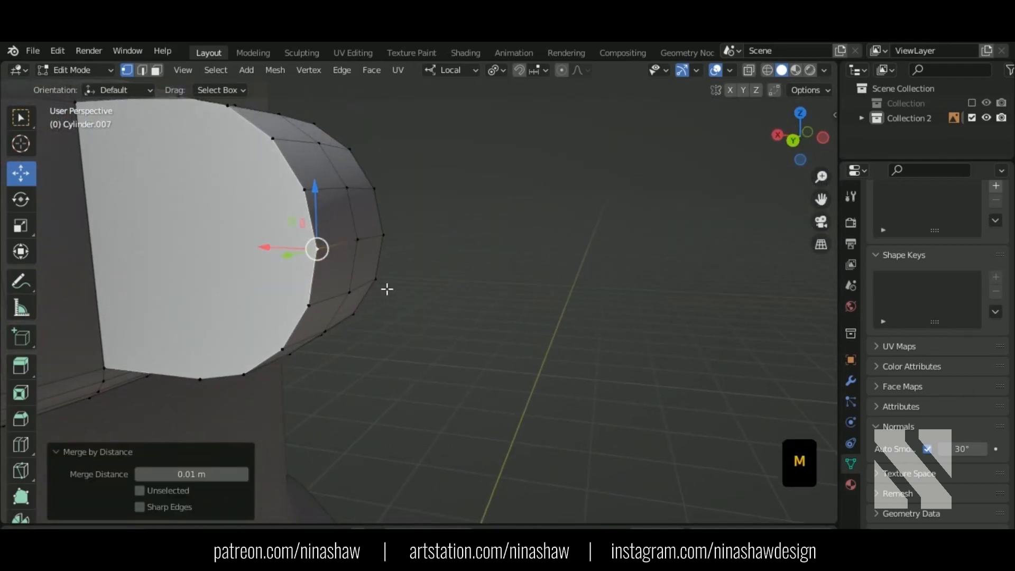
{"action": "left_click", "coordinate": [384, 235]}
{"action": "key", "text": "ctrl+z"}
{"action": "middle_click_drag", "start_coordinate": [374, 252], "coordinate": [188, 290]}
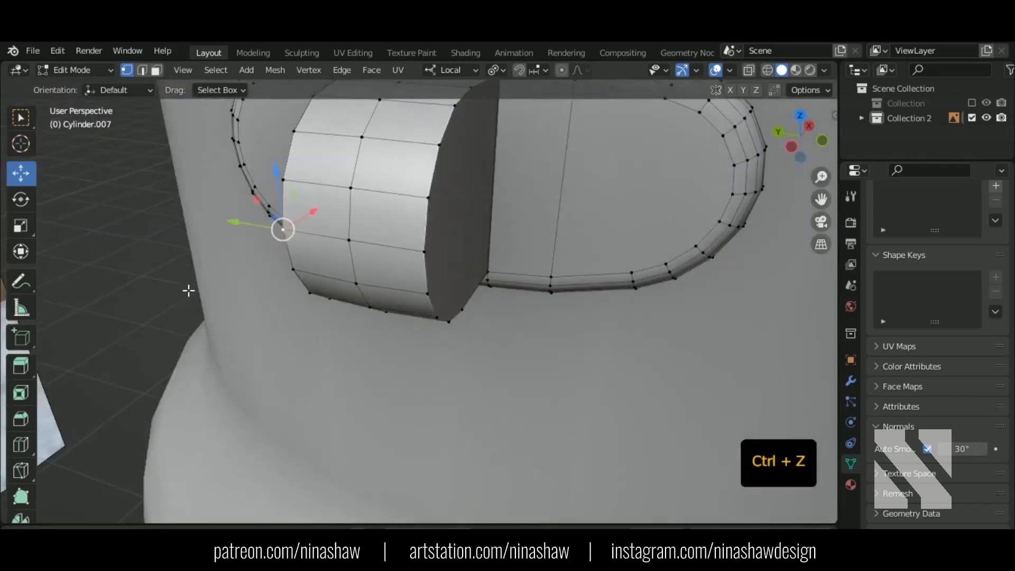
{"action": "scroll", "coordinate": [265, 268], "scroll_direction": "down", "scroll_amount": 2}
{"action": "middle_click_drag", "start_coordinate": [265, 267], "coordinate": [419, 345]}
{"action": "key", "text": "KP_1"}
{"action": "scroll", "coordinate": [409, 242], "scroll_direction": "up", "scroll_amount": 3}
{"action": "scroll", "coordinate": [409, 242], "scroll_direction": "down", "scroll_amount": 2}
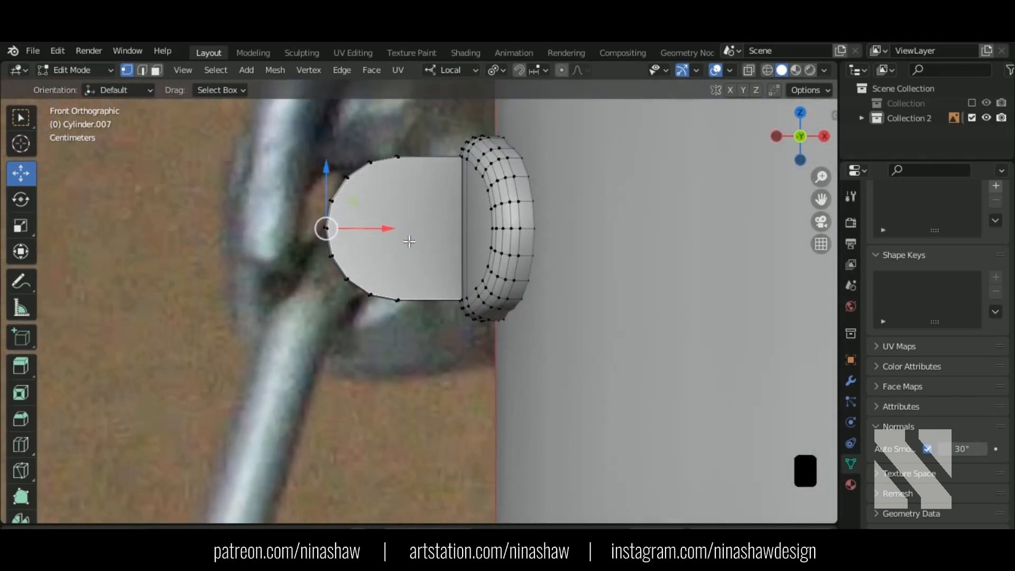
{"action": "key", "text": "Tab"}
Add a cylinder with 24 vertices, rotated 90° about X so that its round face points forward.
{"action": "scroll", "coordinate": [395, 222], "scroll_direction": "down", "scroll_amount": 2}
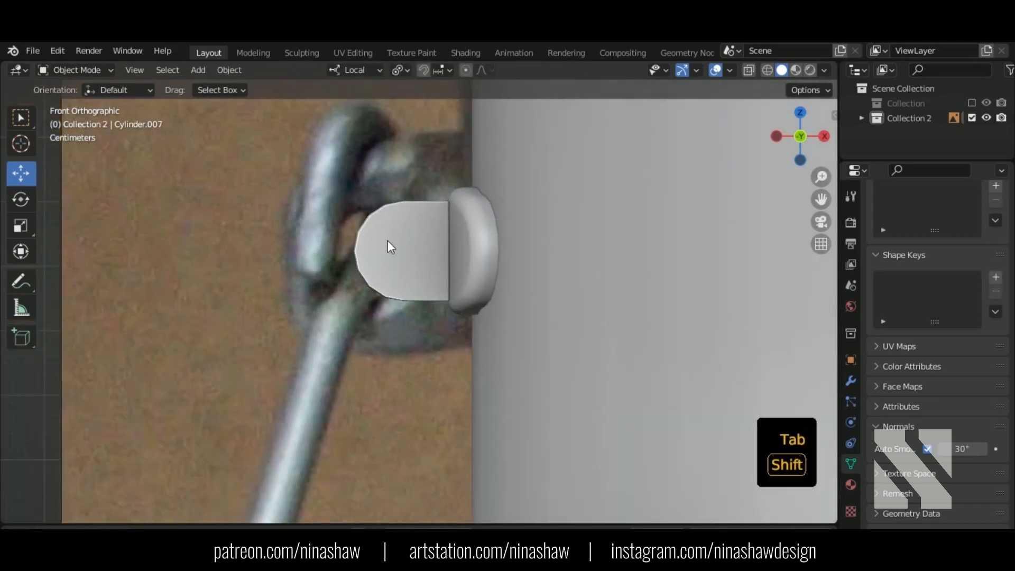
{"action": "key", "text": "shift+a"}
{"action": "mouse_move", "coordinate": [379, 241]}
{"action": "left_click", "coordinate": [481, 313]}
{"action": "scroll", "coordinate": [449, 255], "scroll_direction": "down", "scroll_amount": 4}
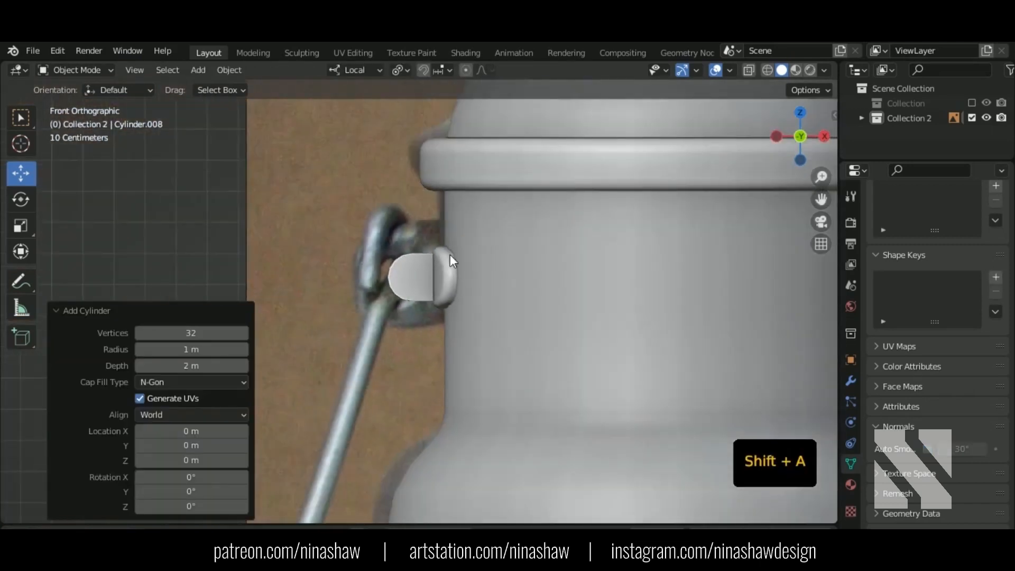
{"action": "scroll", "coordinate": [411, 300], "scroll_direction": "down", "scroll_amount": 3}
{"action": "left_click", "coordinate": [216, 334]}
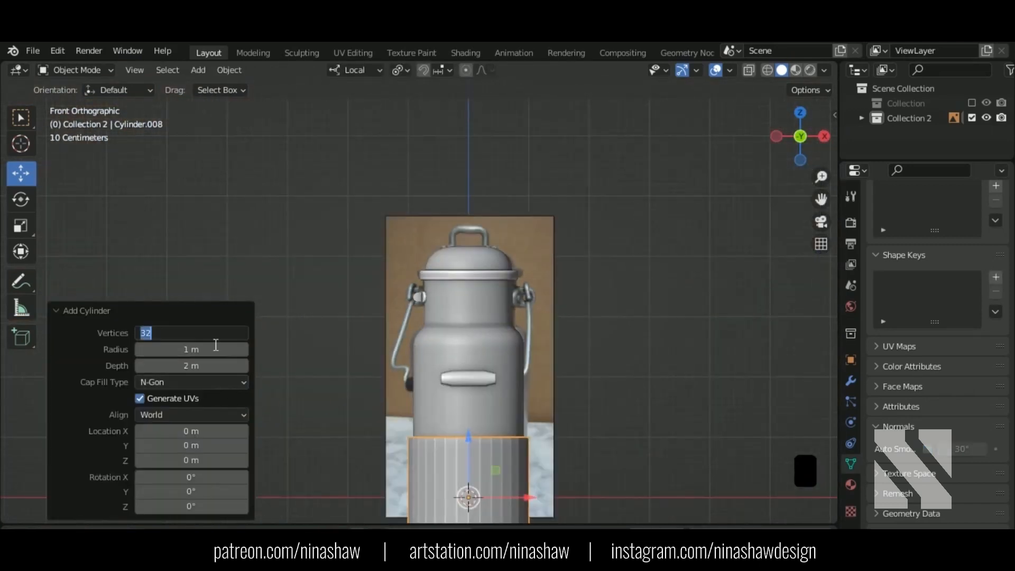
{"action": "key", "text": "Return"}
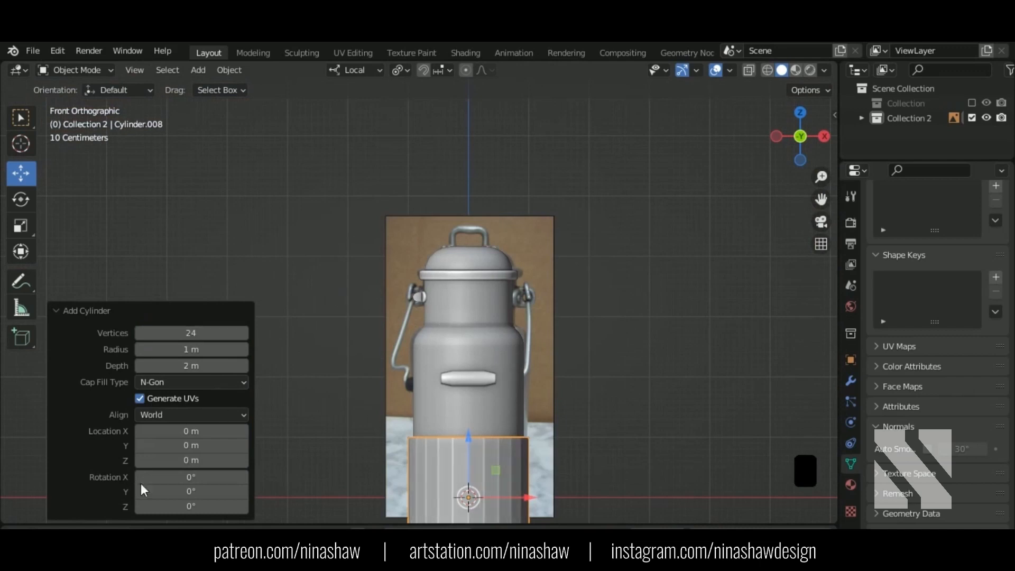
{"action": "type", "text": "90"}
{"action": "key", "text": "Return"}
Scale the cylinder's mesh down to a small disc and move it onto the block beside the can's neck.
{"action": "key", "text": "Tab"}
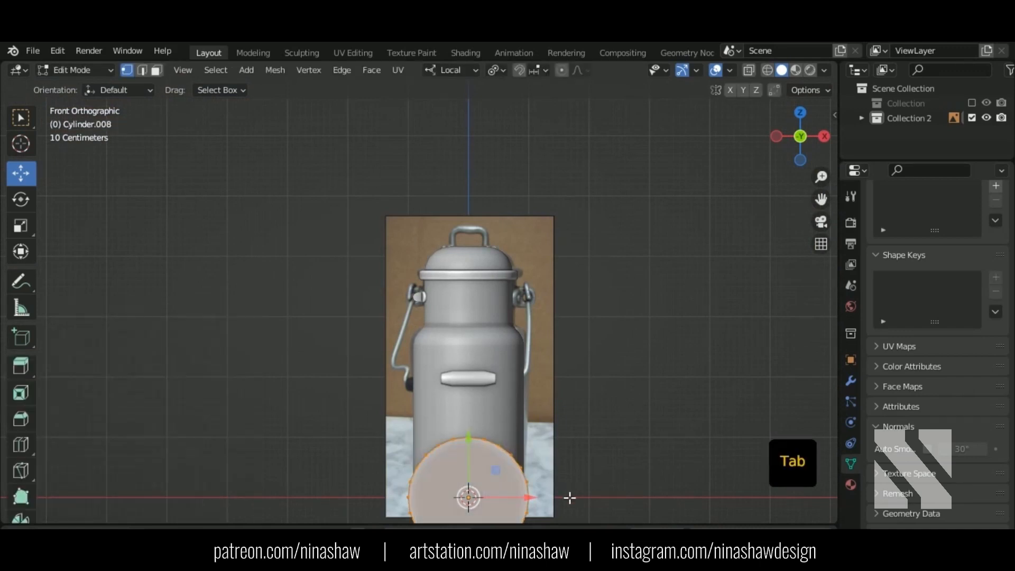
{"action": "key", "text": "s"}
{"action": "left_click", "coordinate": [488, 509]}
{"action": "left_click_drag", "start_coordinate": [469, 449], "coordinate": [469, 290]}
{"action": "left_click_drag", "start_coordinate": [491, 317], "coordinate": [416, 270]}
{"action": "scroll", "coordinate": [419, 301], "scroll_direction": "up", "scroll_amount": 7}
{"action": "key", "text": "s"}
{"action": "left_click", "coordinate": [422, 347]}
{"action": "scroll", "coordinate": [425, 273], "scroll_direction": "up", "scroll_amount": 2}
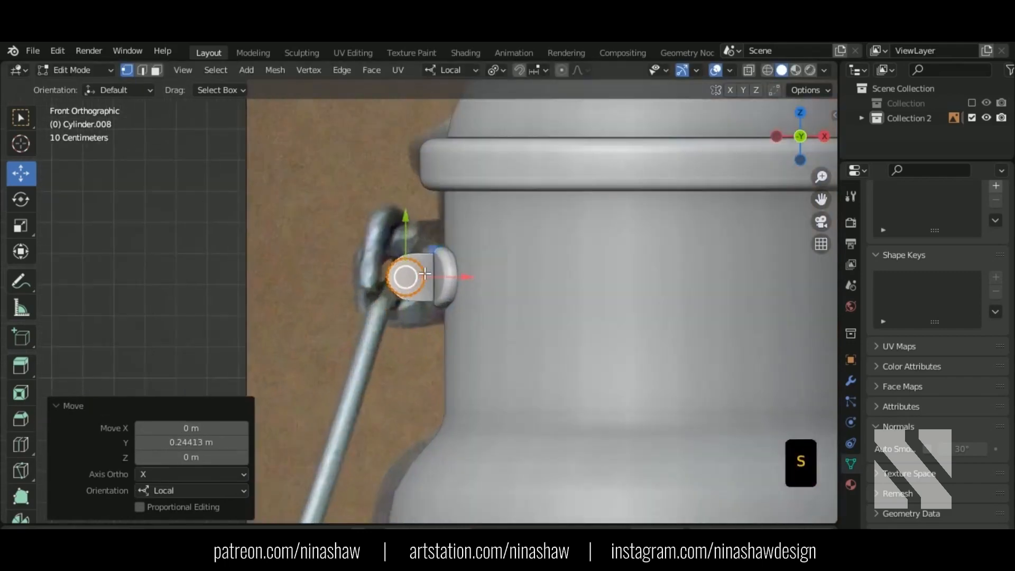
Shift the cylinder toward the block's centre along local X and shrink it to leave an even rim around it.
{"action": "scroll", "coordinate": [424, 273], "scroll_direction": "up", "scroll_amount": 6}
{"action": "middle_click_drag", "start_coordinate": [423, 248], "coordinate": [412, 359], "text": "shift"}
{"action": "scroll", "coordinate": [413, 359], "scroll_direction": "up", "scroll_amount": 2}
{"action": "left_click_drag", "start_coordinate": [406, 354], "coordinate": [440, 369]}
{"action": "key", "text": "s"}
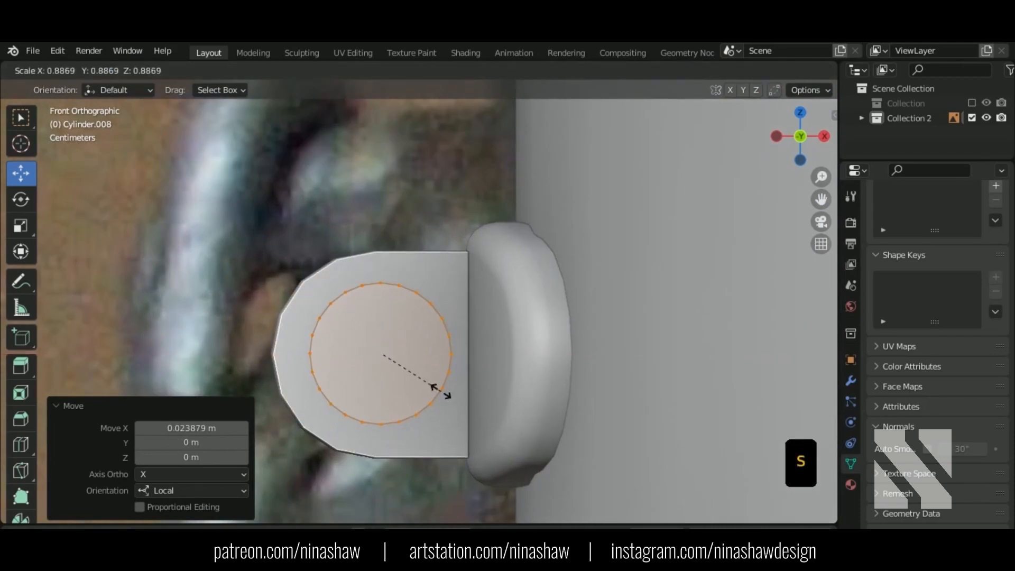
{"action": "left_click", "coordinate": [443, 392]}
{"action": "left_click_drag", "start_coordinate": [433, 353], "coordinate": [427, 360]}
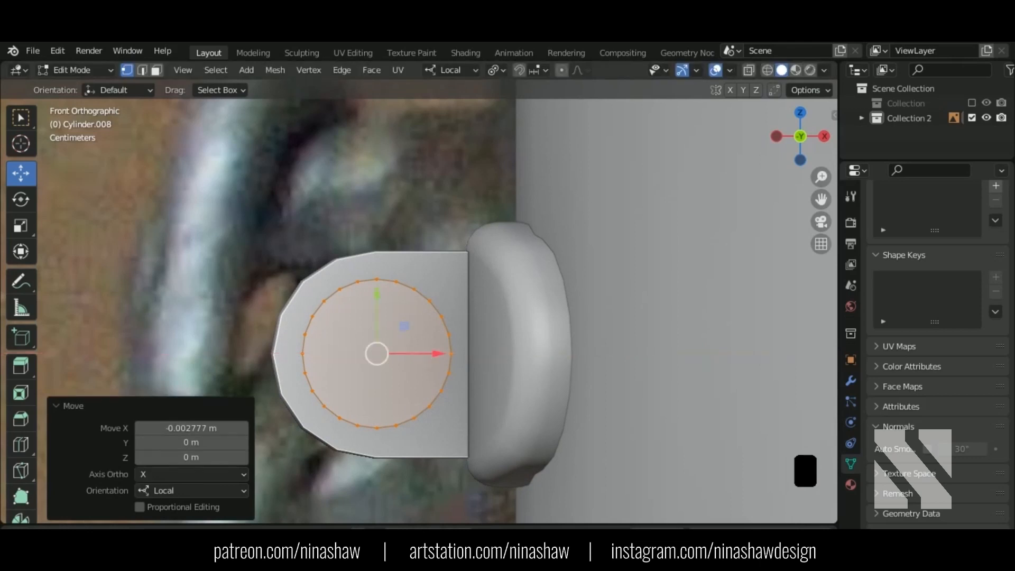
In wireframe display, move the cylinder about 0.00225 m along local X to line it up with the block's rounded outline.
{"action": "key", "text": "shift+z"}
{"action": "scroll", "coordinate": [421, 359], "scroll_direction": "up", "scroll_amount": 3}
{"action": "middle_click_drag", "start_coordinate": [421, 367], "coordinate": [508, 316], "text": "shift"}
{"action": "mouse_move", "coordinate": [508, 316]}
{"action": "left_mouse_down"}
{"action": "mouse_move", "coordinate": [449, 317]}
{"action": "mouse_move", "coordinate": [507, 326]}
{"action": "left_mouse_up"}
{"action": "scroll", "coordinate": [505, 324], "scroll_direction": "down", "scroll_amount": 3}
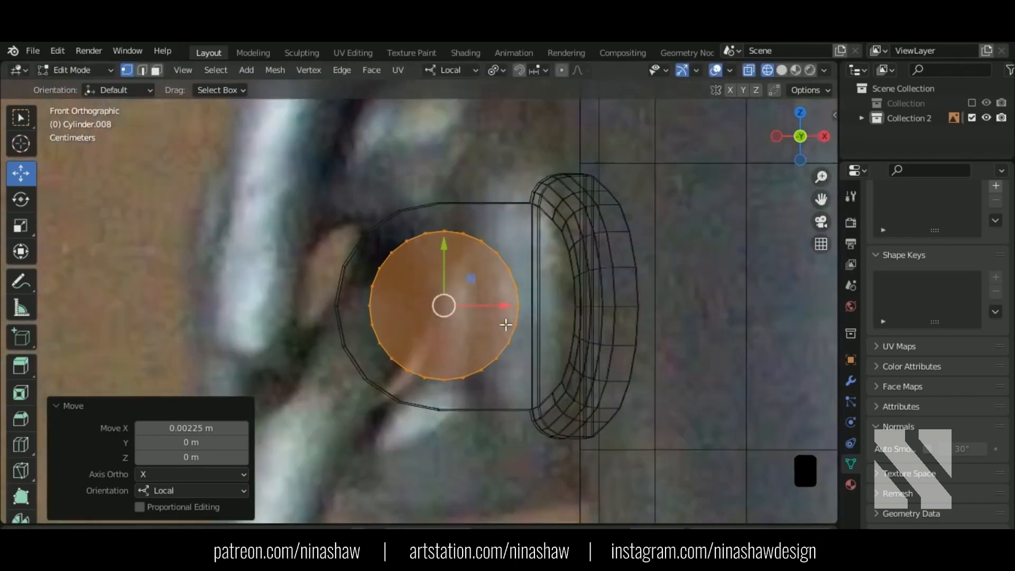
Return to solid display and fine-tune the cylinder's position by about 0.0007 m along local X.
{"action": "mouse_move", "coordinate": [505, 324]}
{"action": "middle_mouse_down"}
{"action": "mouse_move", "coordinate": [625, 364]}
{"action": "mouse_move", "coordinate": [451, 360]}
{"action": "mouse_move", "coordinate": [461, 361]}
{"action": "middle_mouse_up"}
{"action": "key", "text": "shift+z"}
{"action": "key", "text": "KP_1"}
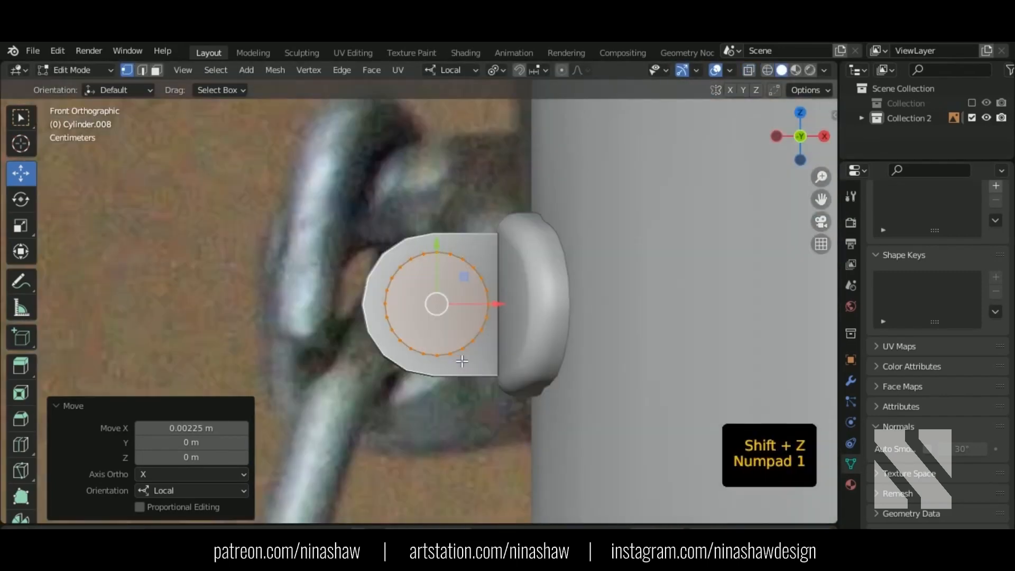
{"action": "middle_click_drag", "start_coordinate": [480, 321], "coordinate": [357, 358]}
{"action": "key", "text": "KP_1"}
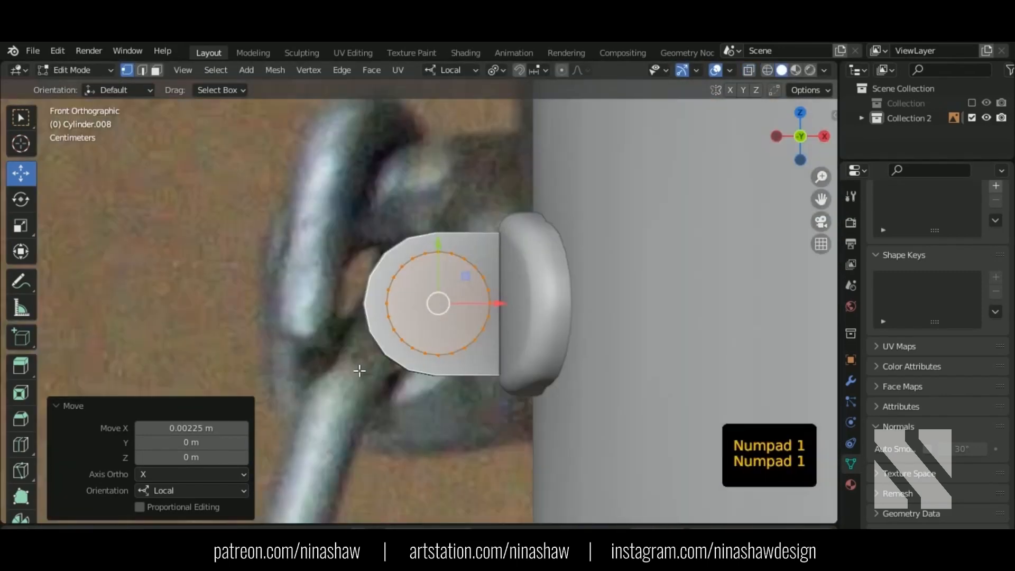
{"action": "left_click_drag", "start_coordinate": [497, 316], "coordinate": [492, 309]}
{"action": "mouse_move", "coordinate": [492, 309]}
{"action": "middle_mouse_down"}
{"action": "mouse_move", "coordinate": [478, 363]}
{"action": "mouse_move", "coordinate": [473, 303]}
{"action": "middle_mouse_up"}
{"action": "left_click_drag", "start_coordinate": [473, 303], "coordinate": [482, 301]}
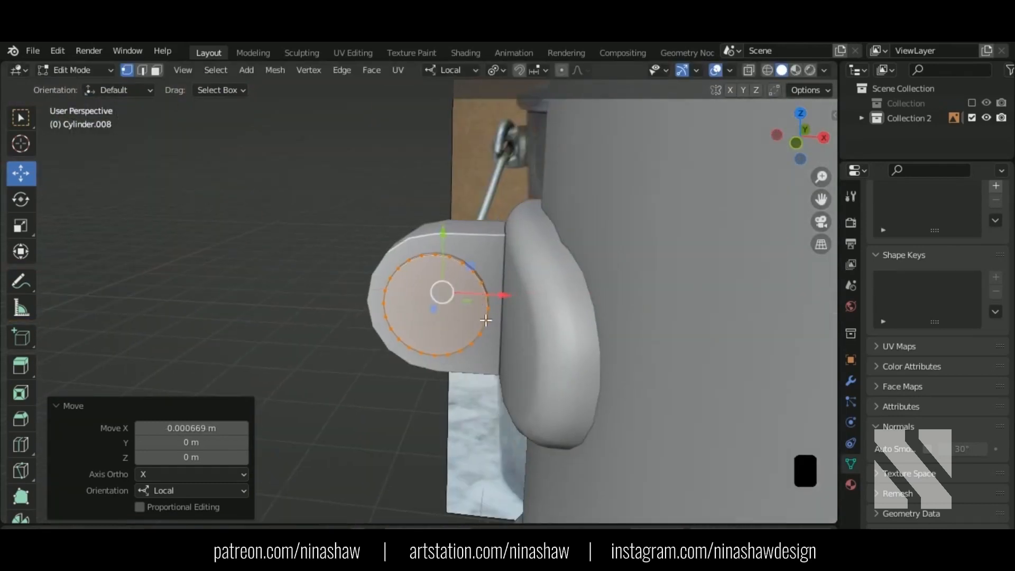
Scale the cylinder along its axis so both ends protrude from the block's sides, and leave mesh editing.
{"action": "middle_click_drag", "start_coordinate": [486, 312], "coordinate": [333, 301]}
{"action": "key", "text": "s"}
{"action": "left_click", "coordinate": [612, 335]}
{"action": "key", "text": "Tab"}
Cut a hole through the plate's block with an applied Boolean Difference modifier using the cylinder, and delete the cutter.
{"action": "left_click", "coordinate": [512, 333]}
{"action": "left_click", "coordinate": [850, 380]}
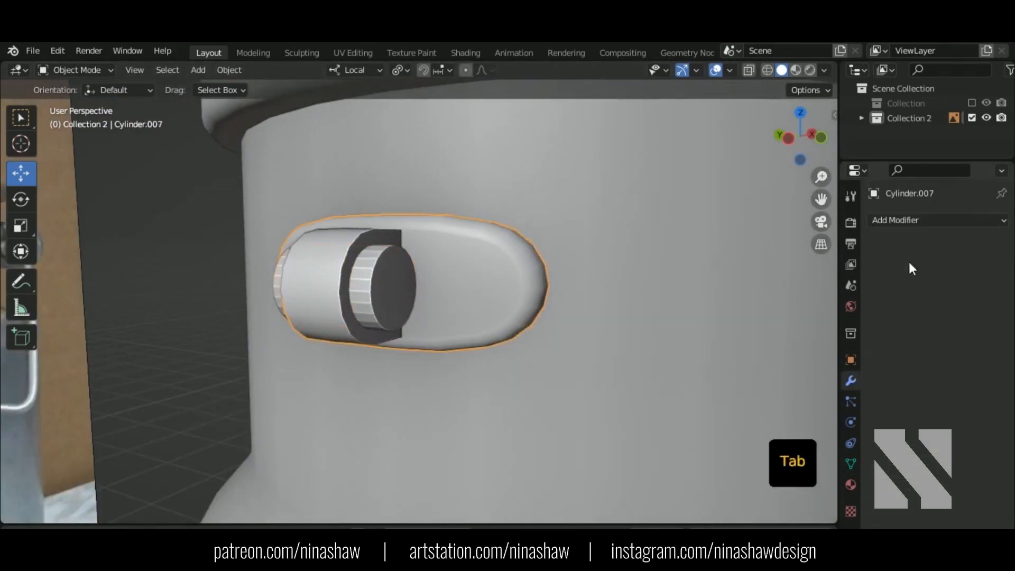
{"action": "left_click", "coordinate": [909, 220]}
{"action": "left_click", "coordinate": [756, 296]}
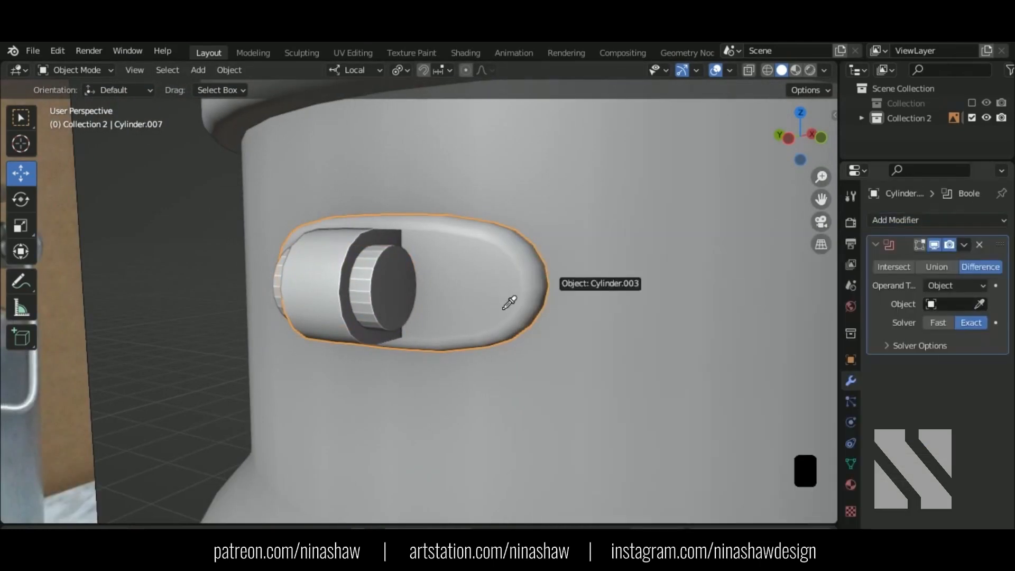
{"action": "left_click", "coordinate": [964, 245]}
{"action": "left_click", "coordinate": [896, 260]}
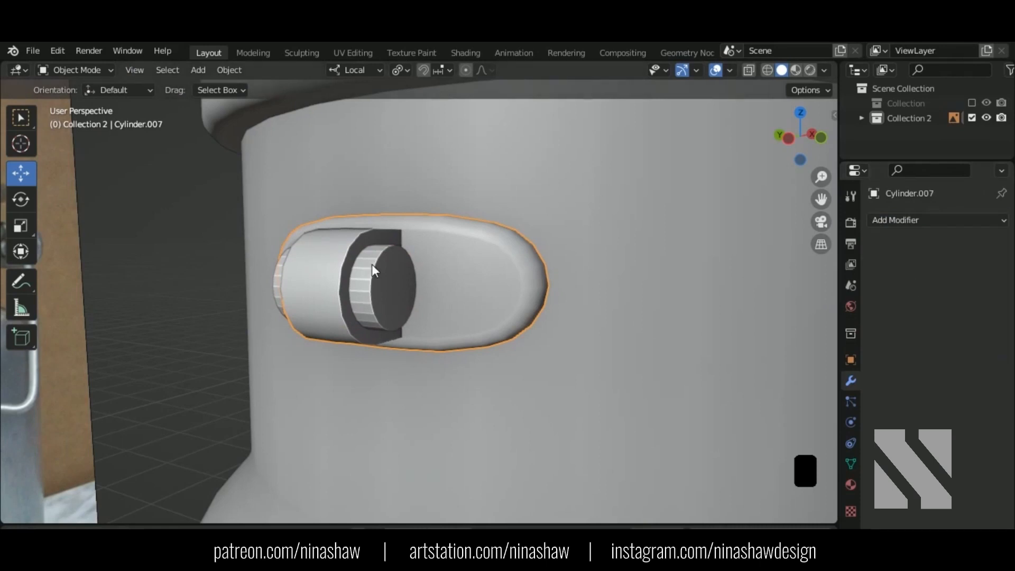
{"action": "left_click", "coordinate": [375, 277]}
{"action": "key", "text": "Delete"}
Apply smooth shading to the attachment plate with the new hole.
{"action": "middle_click_drag", "start_coordinate": [376, 314], "coordinate": [337, 253]}
{"action": "left_click", "coordinate": [373, 292]}
{"action": "right_click", "coordinate": [373, 293]}
{"action": "left_click", "coordinate": [374, 249]}
Open the plate's mesh for editing and isolate it in local view, framing the hole.
{"action": "key", "text": "Tab"}
{"action": "scroll", "coordinate": [338, 253], "scroll_direction": "up", "scroll_amount": 5}
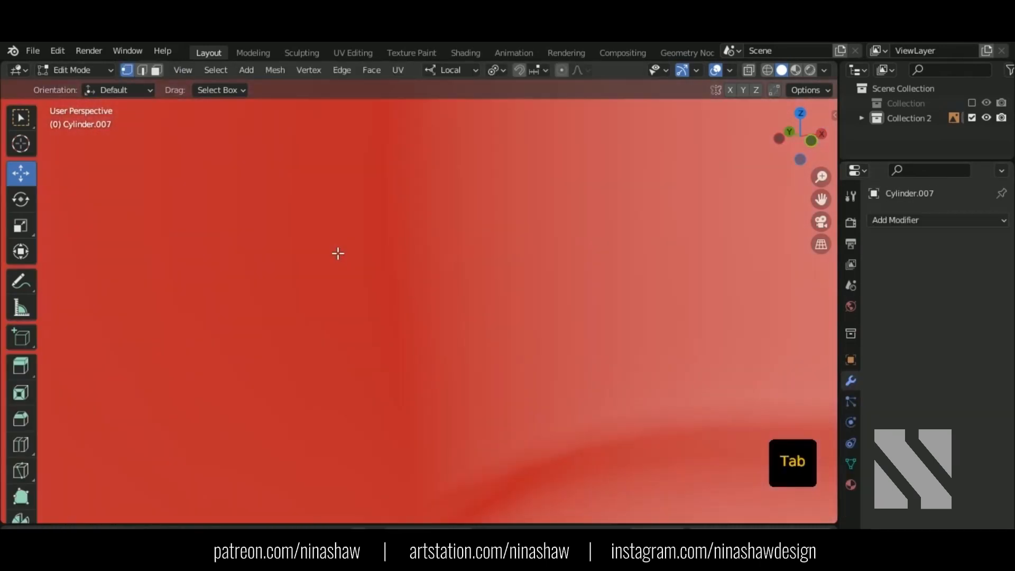
{"action": "scroll", "coordinate": [397, 311], "scroll_direction": "down", "scroll_amount": 4}
{"action": "middle_click_drag", "start_coordinate": [409, 331], "coordinate": [478, 439], "text": "ctrl"}
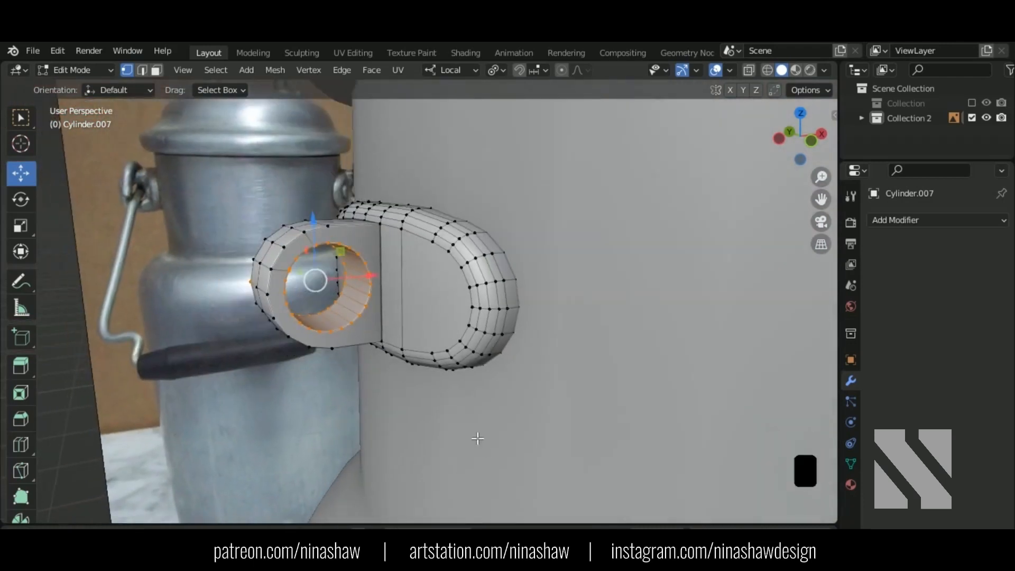
{"action": "middle_click_drag", "start_coordinate": [278, 277], "coordinate": [308, 280], "text": "shift"}
{"action": "key", "text": "KP_Divide"}
{"action": "scroll", "coordinate": [417, 294], "scroll_direction": "up", "scroll_amount": 6}
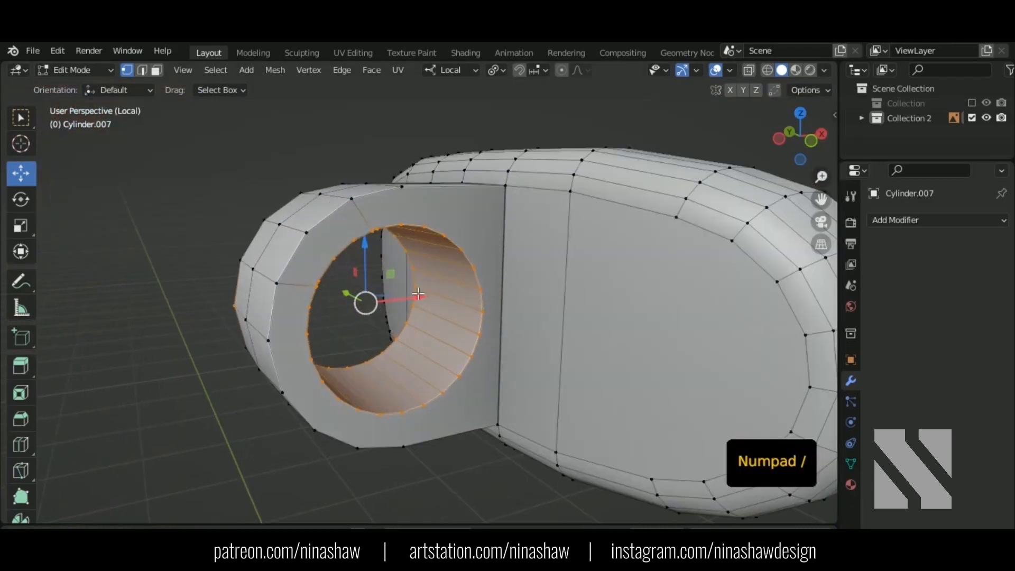
Merge the hole-rim vertex joined to the outer outline into its neighbour toward the rounded end, using At Last.
{"action": "middle_click_drag", "start_coordinate": [398, 209], "coordinate": [370, 274], "text": "shift"}
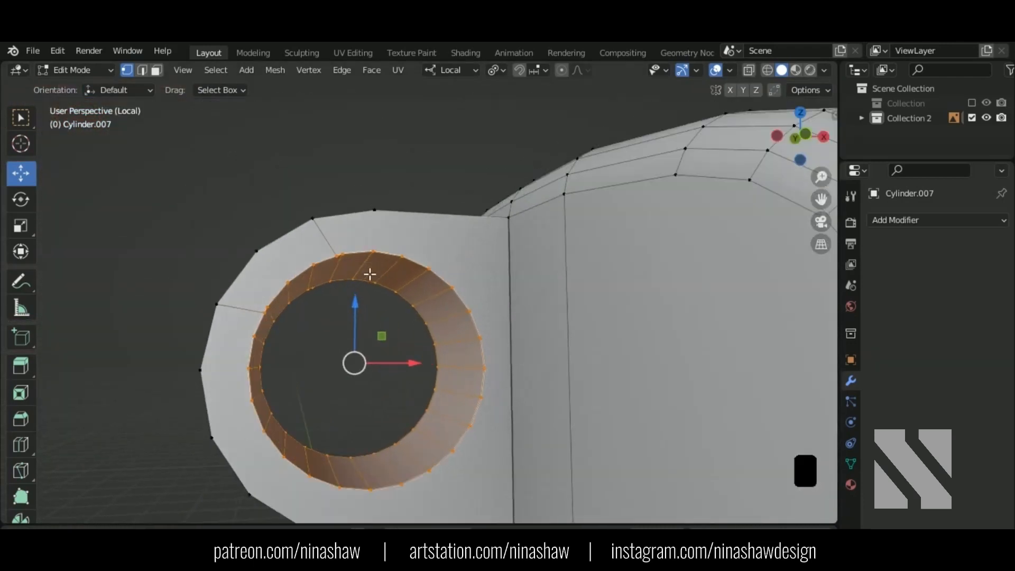
{"action": "left_click", "coordinate": [341, 255]}
{"action": "left_click", "coordinate": [313, 263], "text": "shift"}
{"action": "key", "text": "m"}
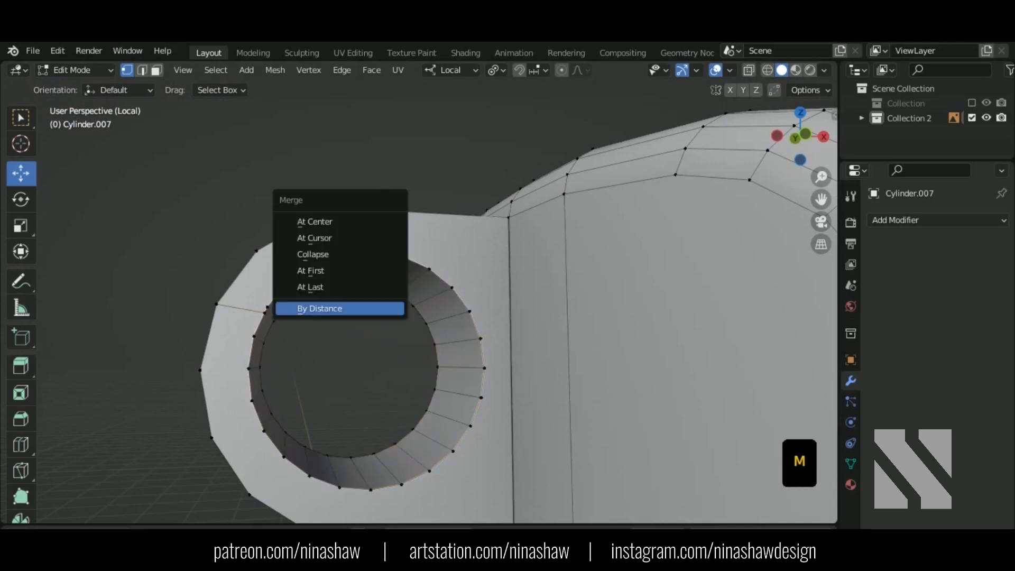
{"action": "left_click", "coordinate": [373, 288]}
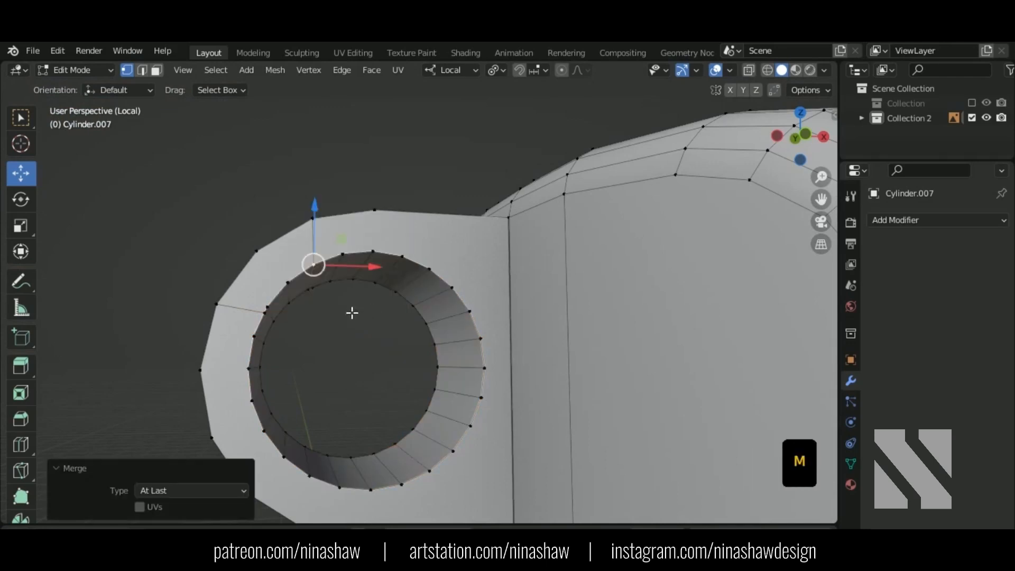
Connect the block's upper outline vertex straight down to the hole rim, and merge the connected rim vertex near the rounded end into its lower neighbour.
{"action": "left_click", "coordinate": [375, 210]}
{"action": "left_click", "coordinate": [369, 252], "text": "shift"}
{"action": "middle_click_drag", "start_coordinate": [371, 254], "coordinate": [389, 306]}
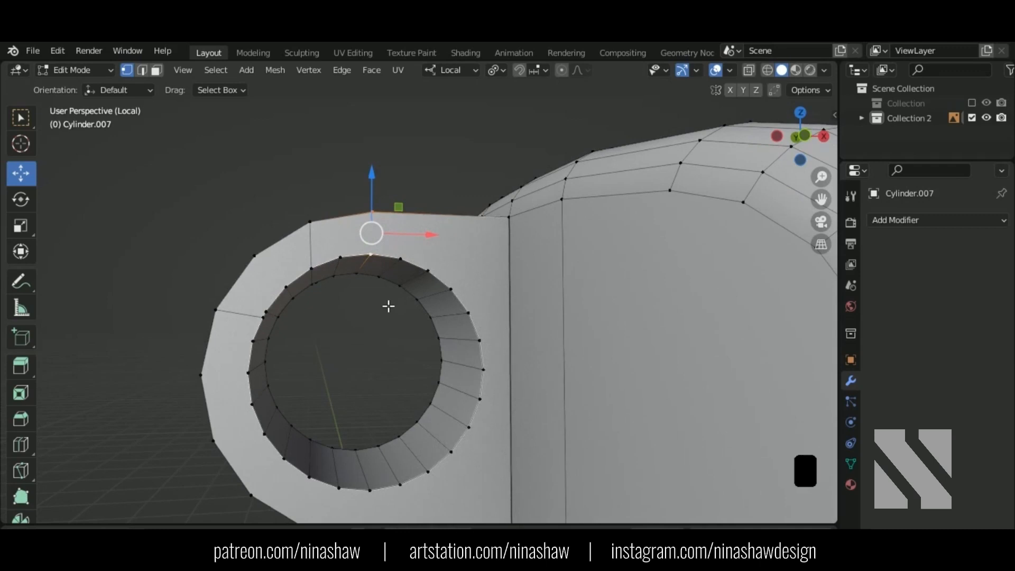
{"action": "key", "text": "shift"}
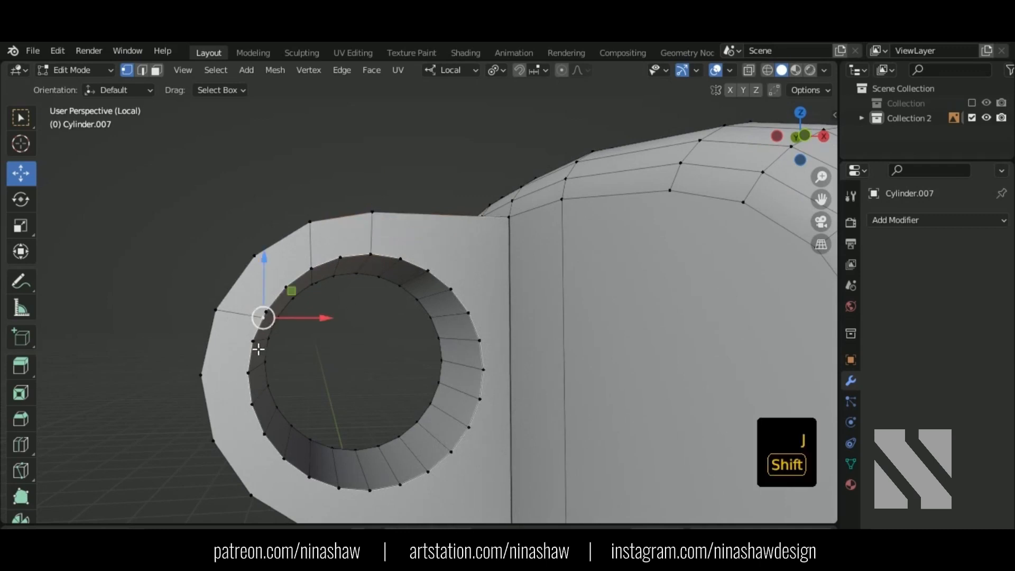
{"action": "left_click", "coordinate": [258, 349], "text": "shift"}
{"action": "key", "text": "shift+m"}
{"action": "left_click", "coordinate": [278, 352]}
{"action": "middle_click_drag", "start_coordinate": [285, 365], "coordinate": [396, 288], "text": "shift"}
Connect the rounded end's outermost vertex to the hole rim, and the outline vertex below it to two adjacent rim vertices.
{"action": "left_click", "coordinate": [272, 288]}
{"action": "left_click", "coordinate": [318, 287], "text": "shift"}
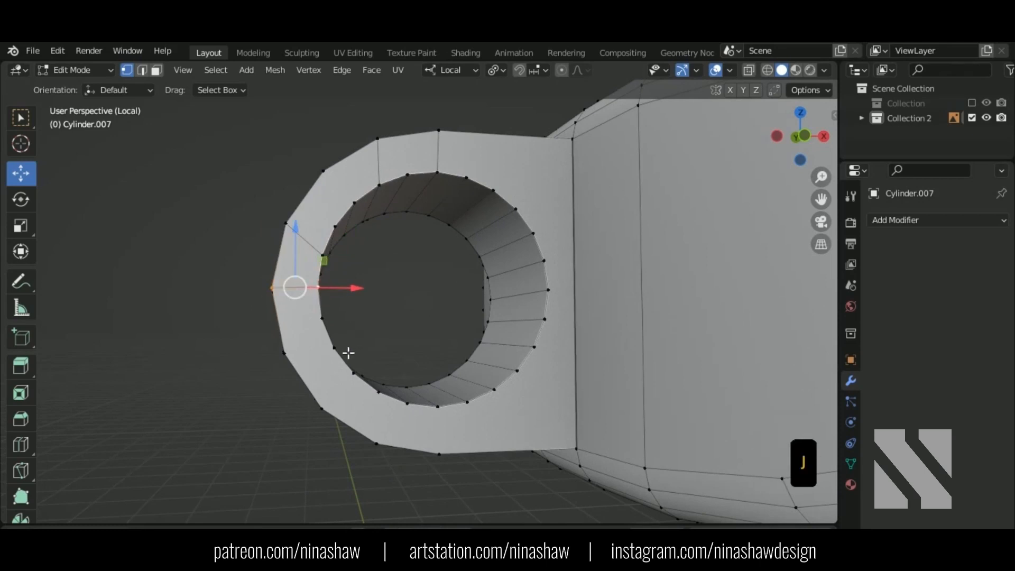
{"action": "middle_click_drag", "start_coordinate": [348, 353], "coordinate": [289, 363]}
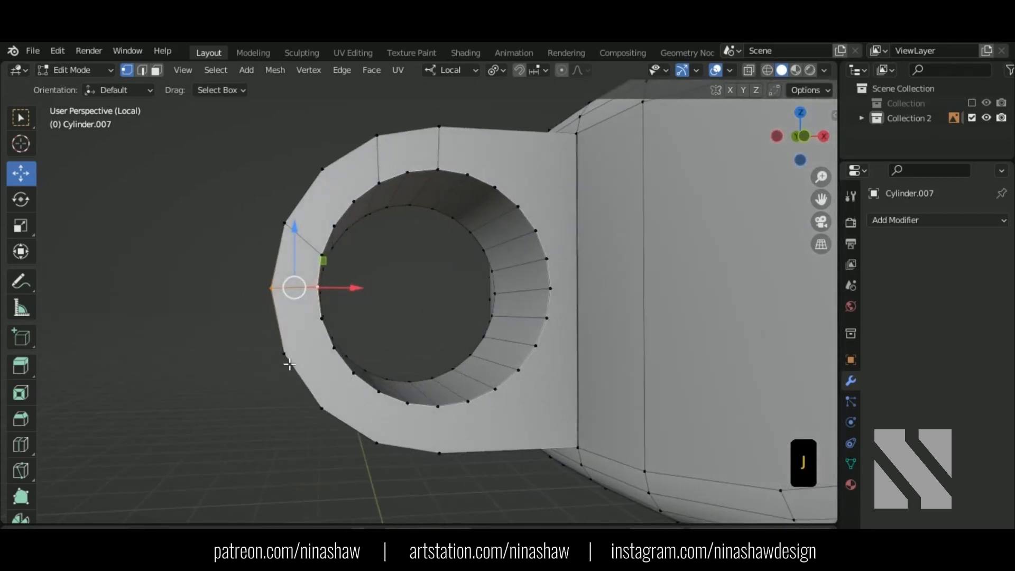
{"action": "left_click", "coordinate": [284, 353]}
{"action": "left_click", "coordinate": [322, 317], "text": "shift"}
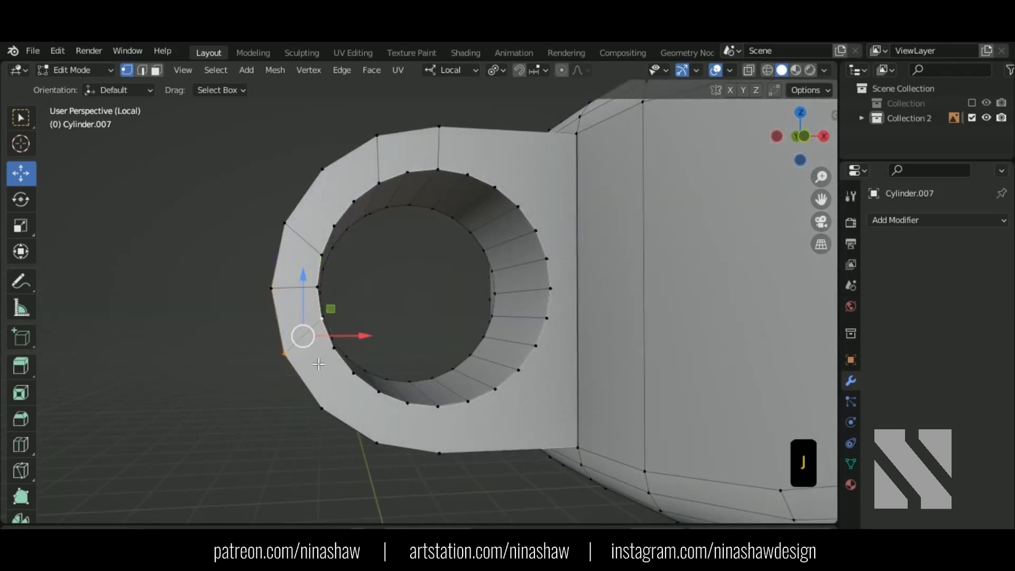
{"action": "left_click", "coordinate": [284, 353]}
{"action": "left_click", "coordinate": [334, 347], "text": "shift"}
{"action": "key", "text": "shift+r"}
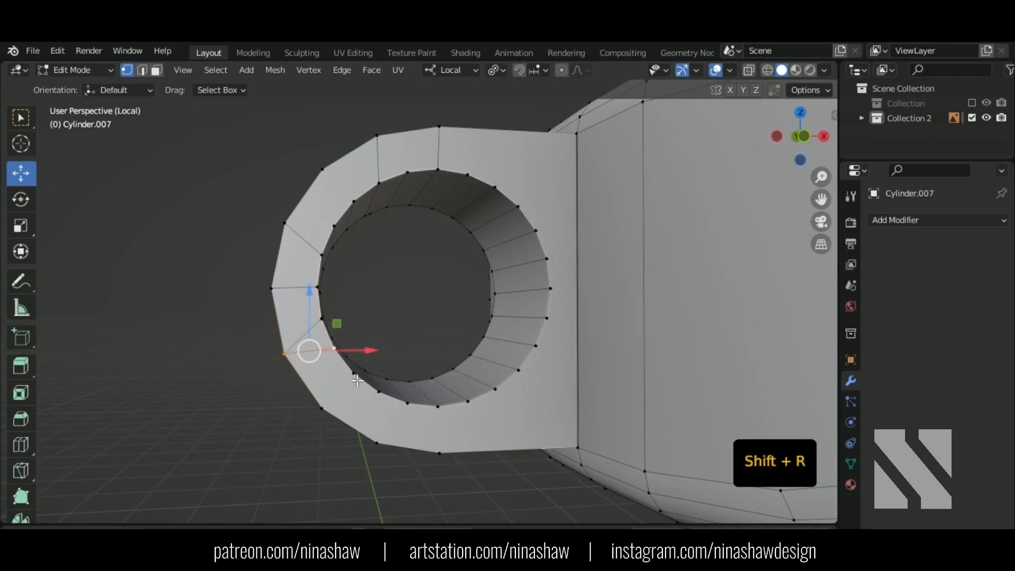
Connect the three remaining outline vertices along the lower curve of this face to their nearest hole-rim vertices.
{"action": "left_click", "coordinate": [354, 373]}
{"action": "left_click", "coordinate": [321, 408], "text": "shift"}
{"action": "key", "text": "shift+r"}
{"action": "left_click", "coordinate": [378, 392]}
{"action": "left_click", "coordinate": [377, 442], "text": "shift"}
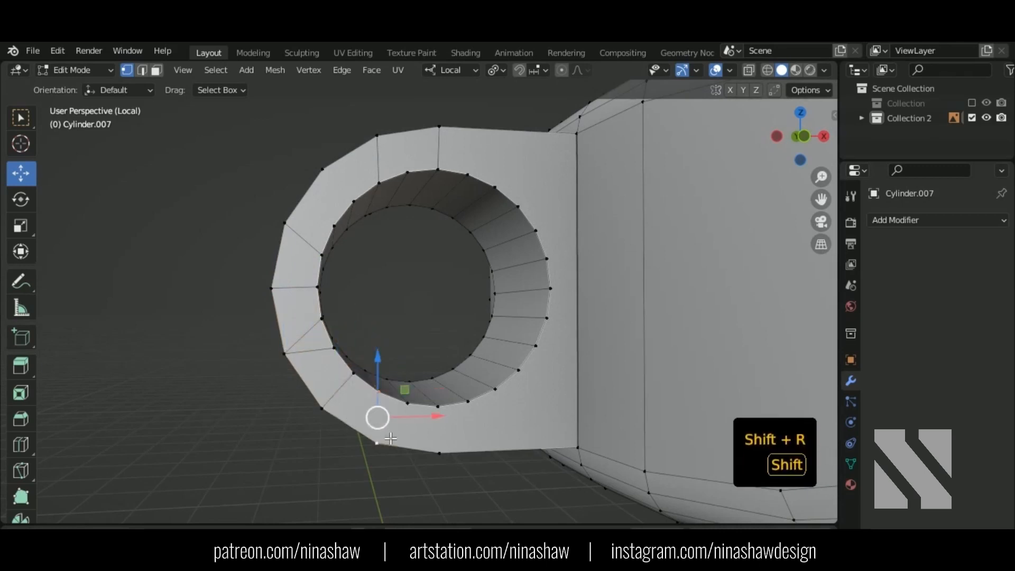
{"action": "key", "text": "shift+r"}
{"action": "left_click", "coordinate": [437, 407]}
{"action": "left_click", "coordinate": [440, 452], "text": "shift"}
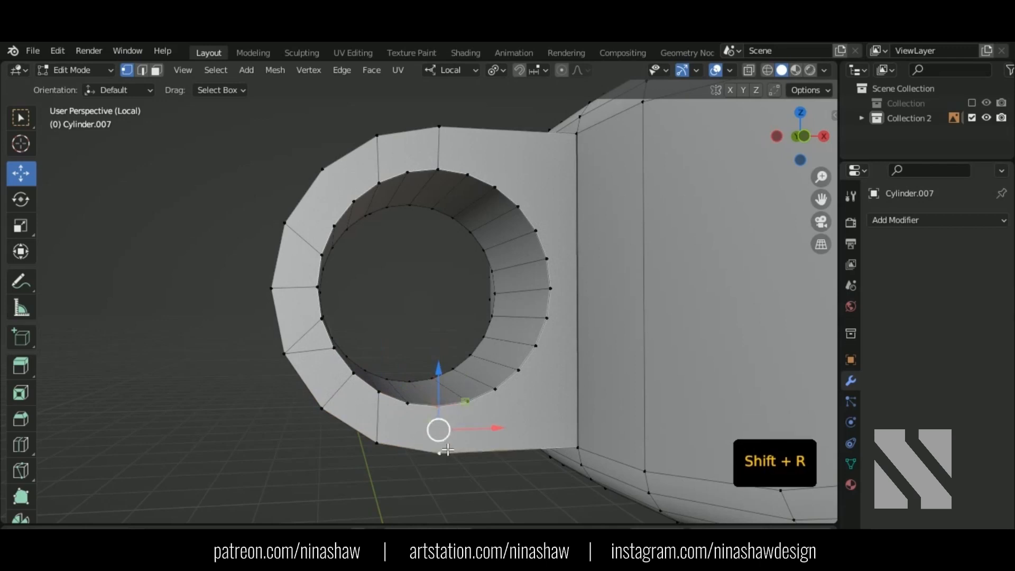
{"action": "key", "text": "shift+r"}
{"action": "mouse_move", "coordinate": [487, 442]}
{"action": "middle_mouse_down"}
{"action": "mouse_move", "coordinate": [473, 445]}
{"action": "mouse_move", "coordinate": [489, 448]}
{"action": "middle_mouse_up"}
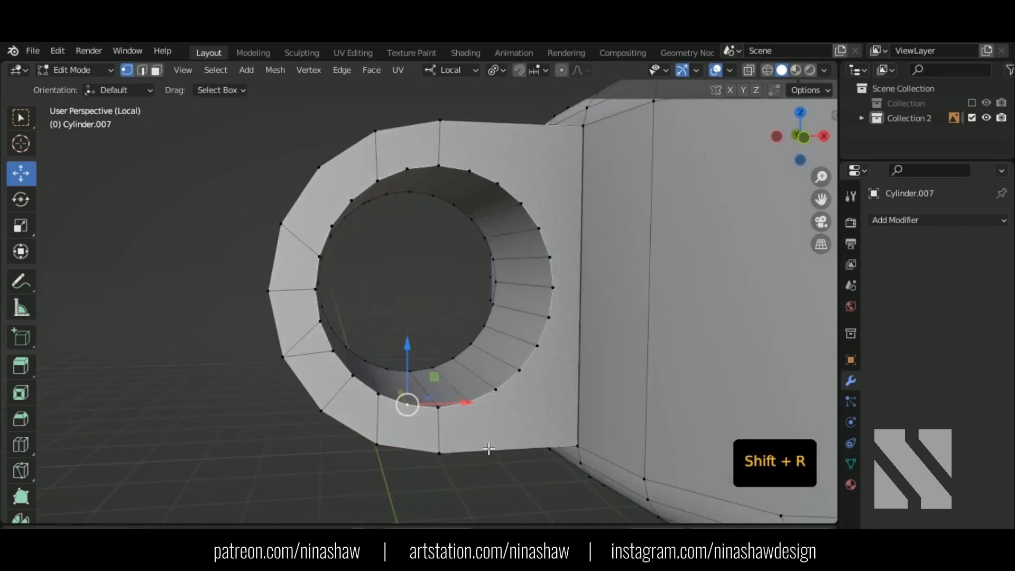
Connect the unconnected outline vertex on the upper curve of the rounded end to the nearest hole-rim vertex.
{"action": "left_click", "coordinate": [319, 167]}
{"action": "left_click", "coordinate": [351, 200], "text": "shift"}
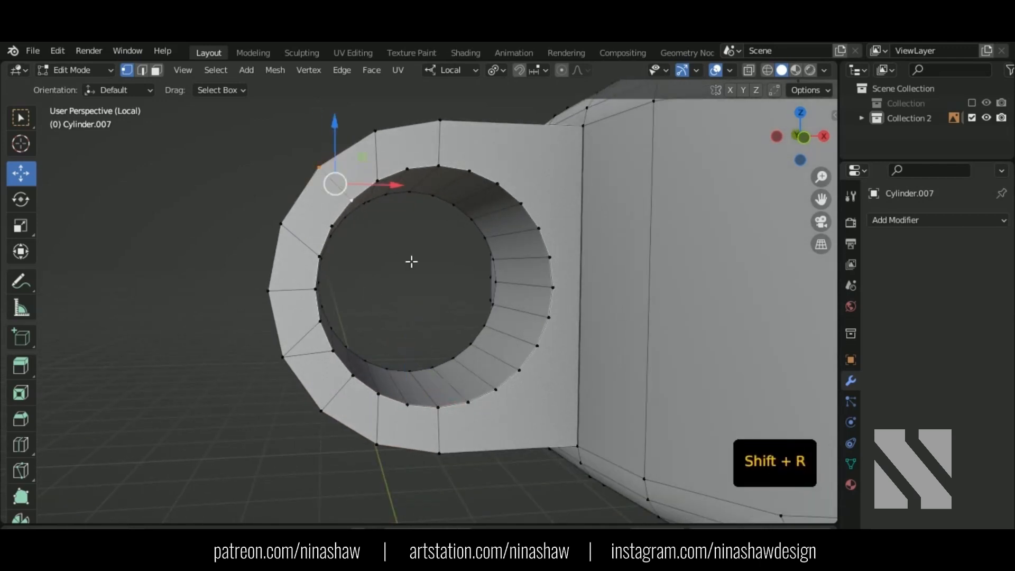
{"action": "mouse_move", "coordinate": [412, 261]}
{"action": "middle_mouse_down"}
{"action": "mouse_move", "coordinate": [523, 285]}
{"action": "mouse_move", "coordinate": [539, 268]}
{"action": "mouse_move", "coordinate": [414, 263]}
{"action": "middle_mouse_up"}
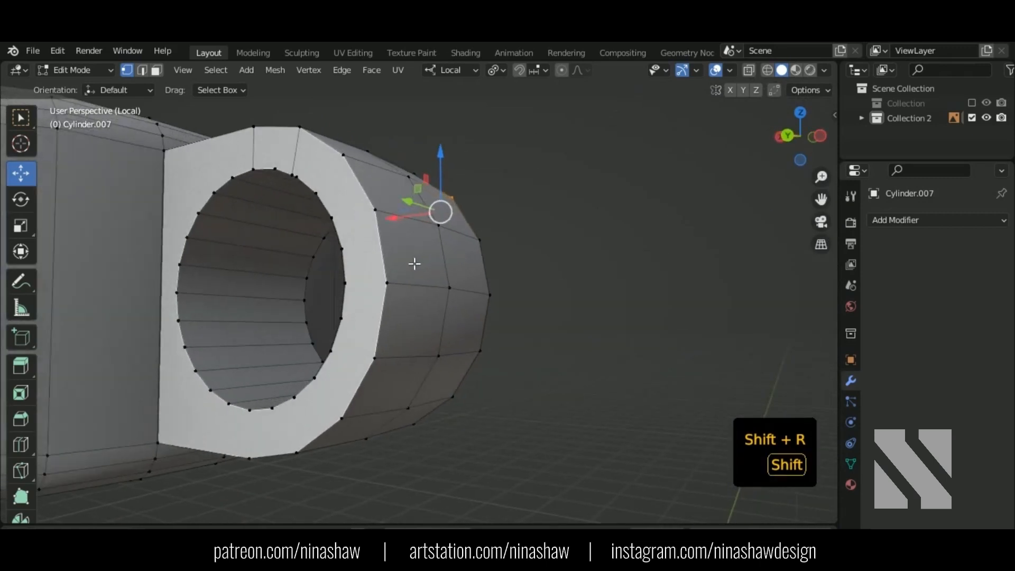
On the block's opposite face, merge the upper hole-rim vertex joined to the outline with its rim neighbour, using At Last.
{"action": "middle_click_drag", "start_coordinate": [296, 203], "coordinate": [329, 197]}
{"action": "middle_click_drag", "start_coordinate": [296, 160], "coordinate": [344, 124]}
{"action": "left_click", "coordinate": [280, 160], "text": "shift"}
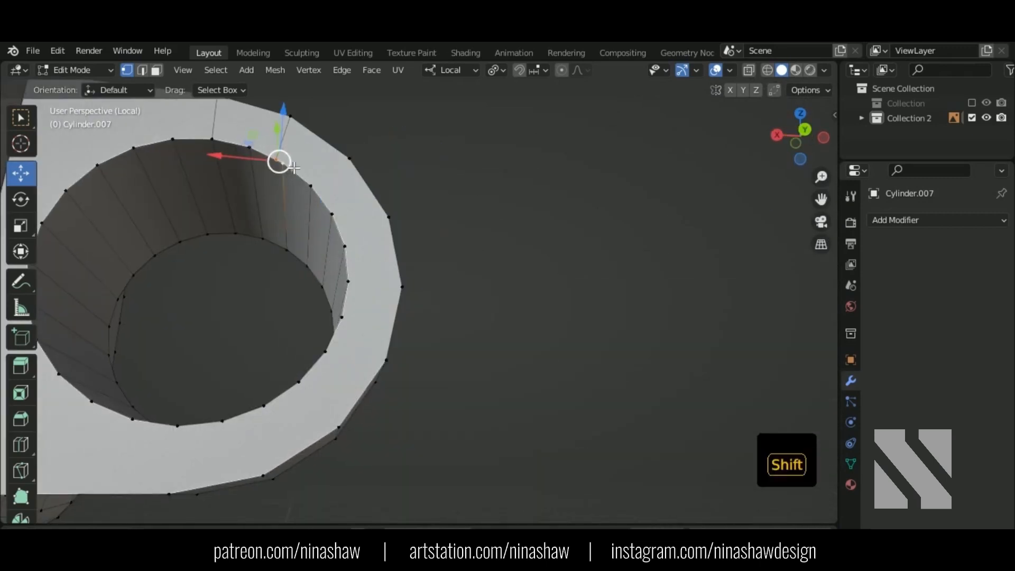
{"action": "key", "text": "m"}
{"action": "left_click", "coordinate": [311, 171]}
Connect the hole rim's lowest vertex and its neighbour to the two lower outline vertices of the opposite face.
{"action": "middle_click_drag", "start_coordinate": [310, 171], "coordinate": [320, 383]}
{"action": "left_click", "coordinate": [283, 432]}
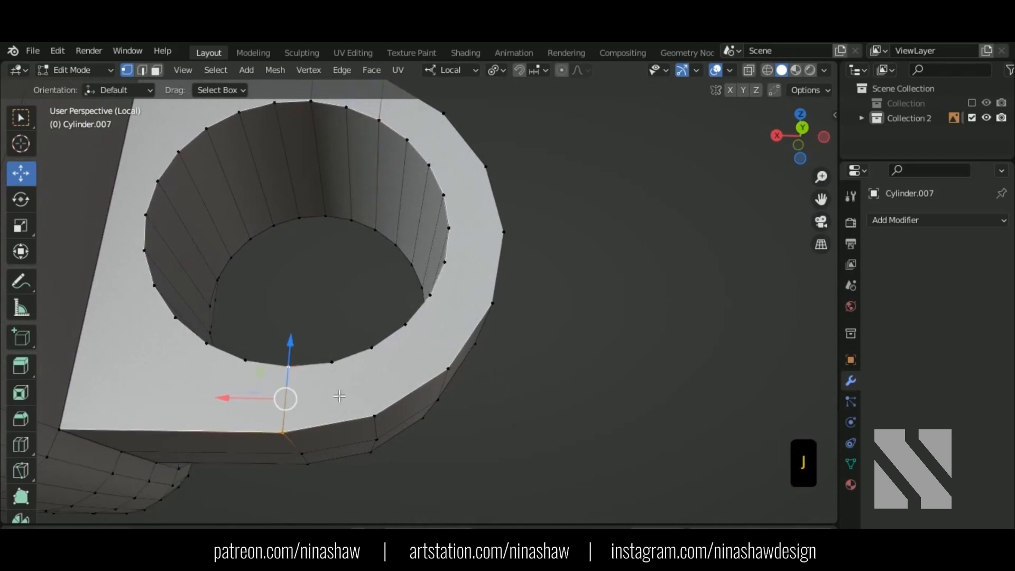
{"action": "left_click", "coordinate": [332, 361]}
{"action": "left_click", "coordinate": [374, 416], "text": "shift"}
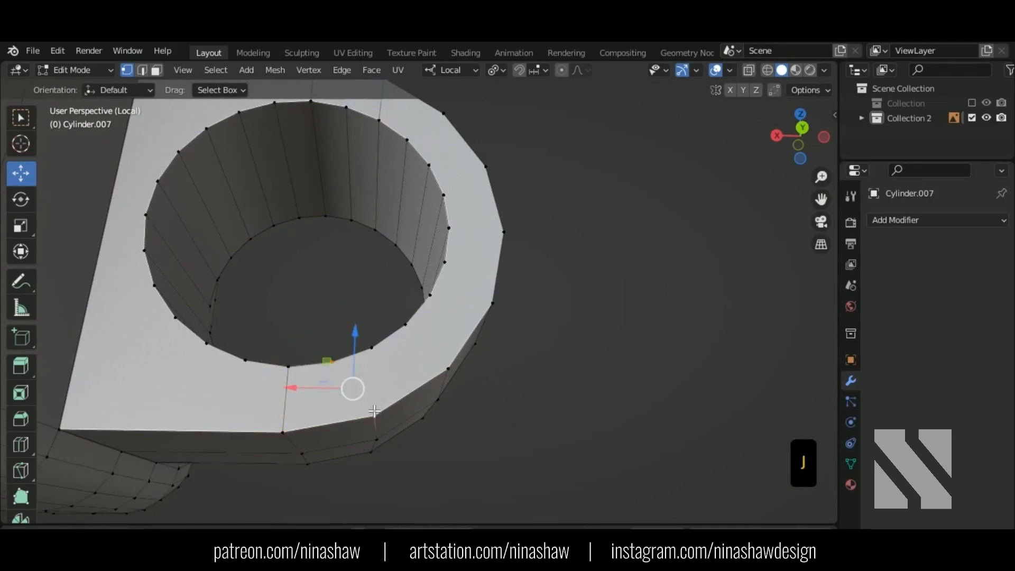
{"action": "key", "text": "shift+r"}
Connect the opposite face's outermost vertex and the outline vertices directly above and below it to the hole rim.
{"action": "middle_click_drag", "start_coordinate": [439, 348], "coordinate": [460, 268]}
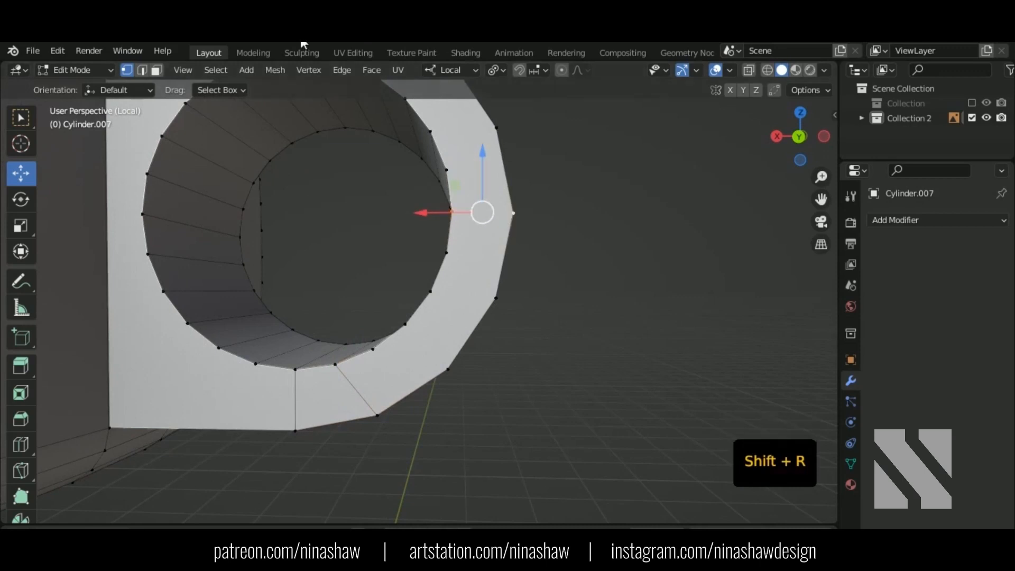
{"action": "middle_click_drag", "start_coordinate": [474, 244], "coordinate": [487, 271]}
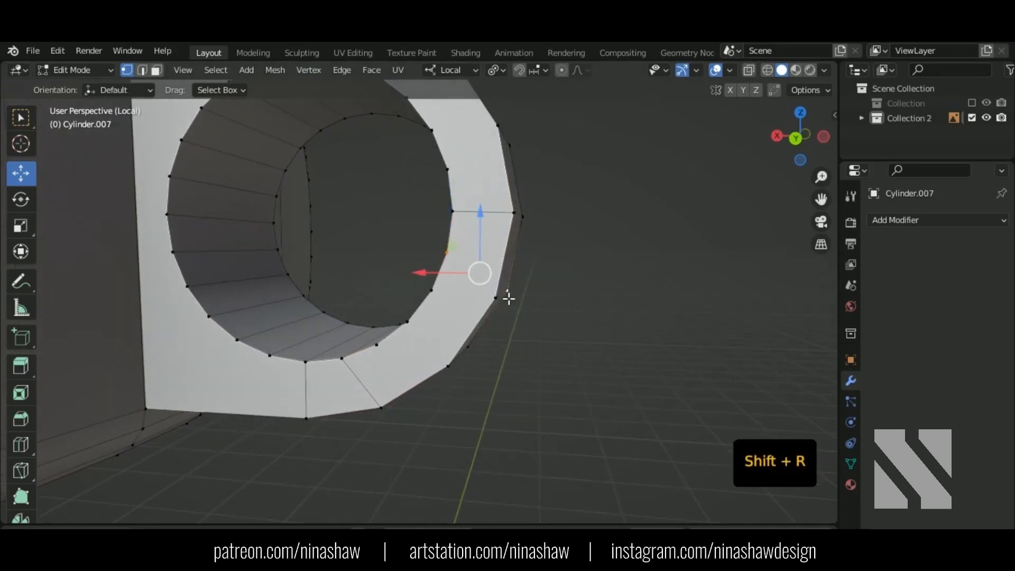
{"action": "key", "text": "shift+r"}
{"action": "key", "text": "shift+r"}
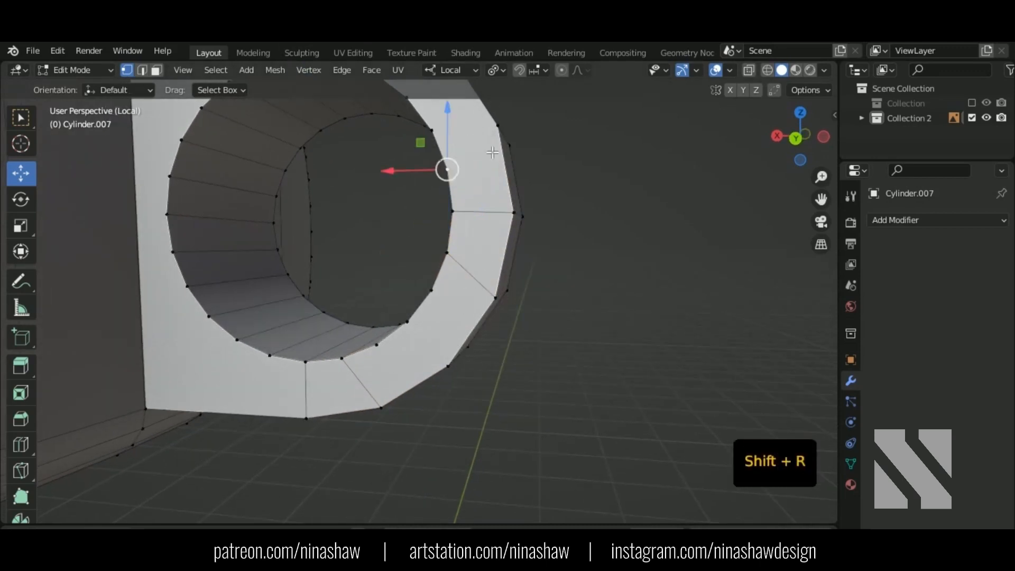
{"action": "key", "text": "shift+r"}
Add a second connecting edge from the hole rim to each outline vertex directly above and below the outermost vertex.
{"action": "middle_click_drag", "start_coordinate": [487, 205], "coordinate": [463, 319], "text": "shift"}
{"action": "left_click", "coordinate": [408, 249]}
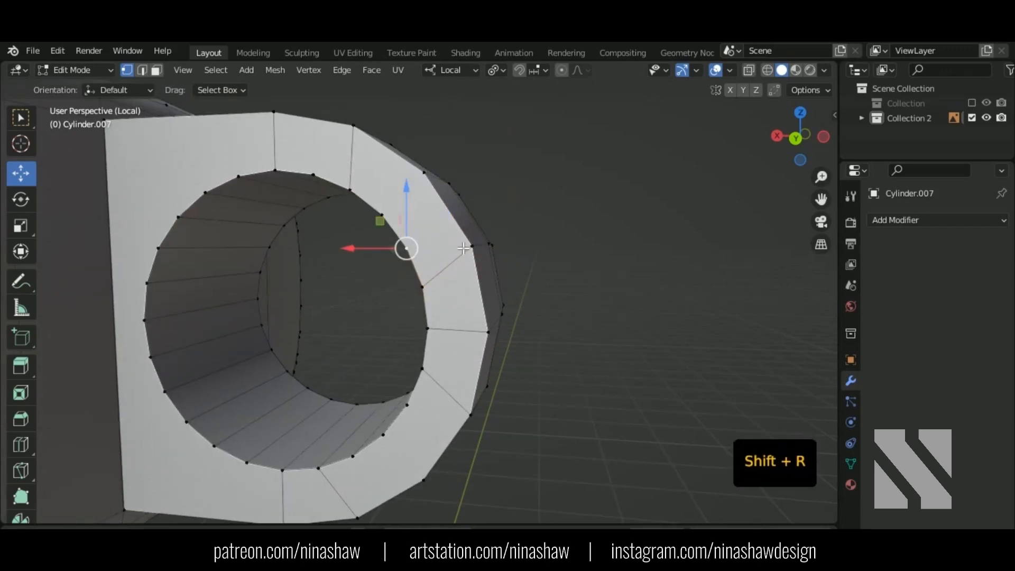
{"action": "left_click", "coordinate": [472, 247], "text": "shift"}
{"action": "key", "text": "shift+r"}
{"action": "left_click", "coordinate": [406, 405]}
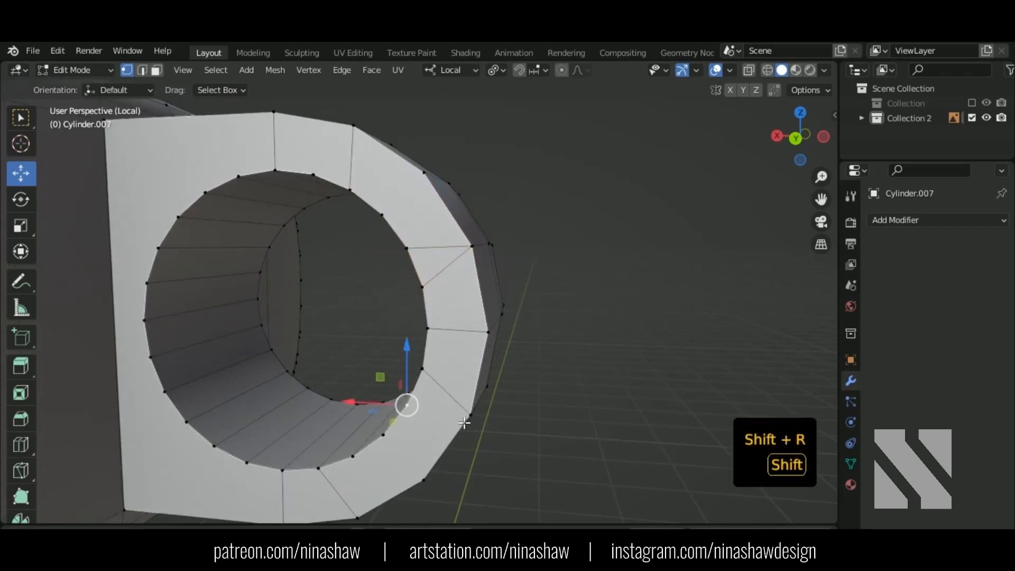
{"action": "key", "text": "shift+r"}
Connect the remaining upper outline vertex to the hole rim, and the remaining lower one to two adjacent rim vertices.
{"action": "left_click", "coordinate": [382, 215]}
{"action": "left_click", "coordinate": [424, 172], "text": "shift"}
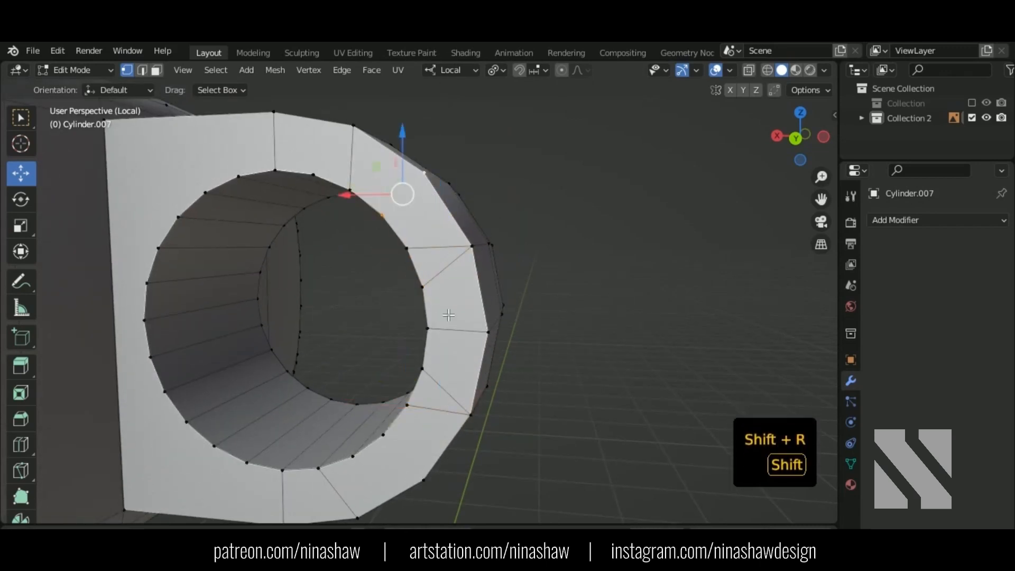
{"action": "key", "text": "shift+r"}
{"action": "left_click", "coordinate": [382, 434]}
{"action": "left_click", "coordinate": [424, 480], "text": "shift"}
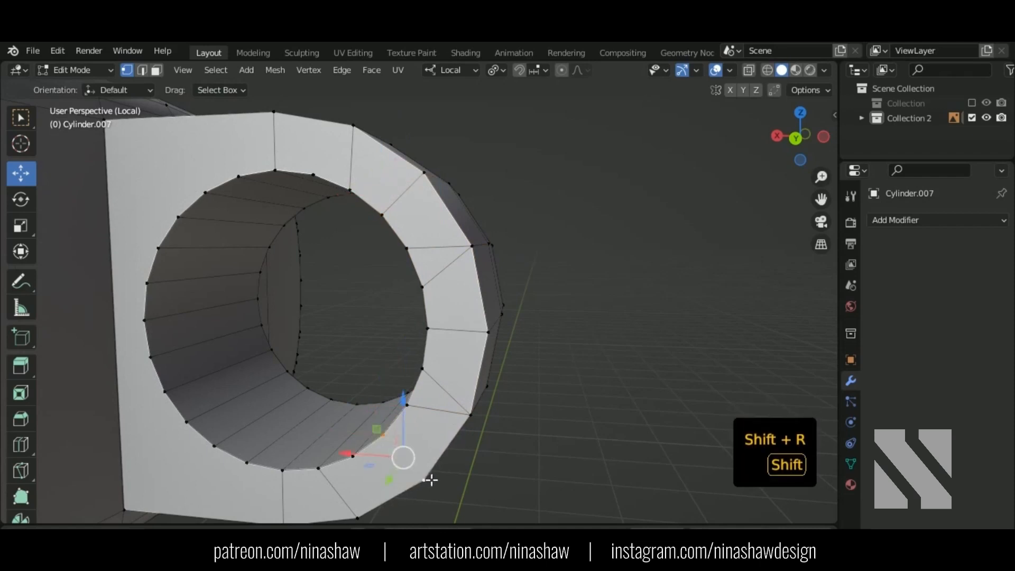
{"action": "left_click", "coordinate": [354, 457]}
{"action": "key", "text": "shift+r"}
{"action": "scroll", "coordinate": [420, 389], "scroll_direction": "down", "scroll_amount": 3}
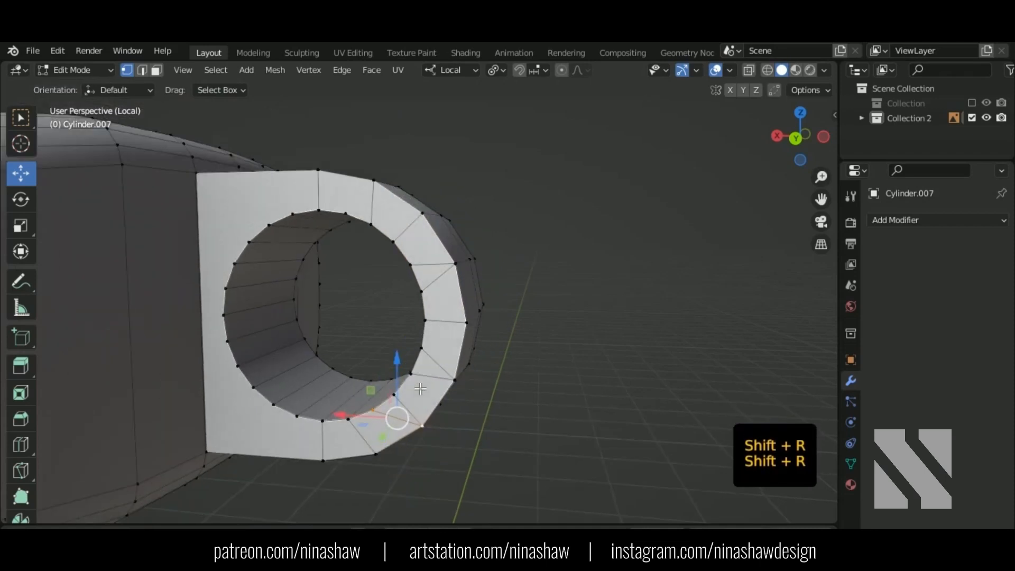
Connect the hole rim's middle vertex across the flat plate to the middle vertex of the plate's curved inner border.
{"action": "middle_click_drag", "start_coordinate": [349, 363], "coordinate": [312, 365]}
{"action": "mouse_move", "coordinate": [233, 322]}
{"action": "middle_mouse_down", "text": "shift"}
{"action": "mouse_move", "coordinate": [281, 317]}
{"action": "mouse_move", "coordinate": [222, 317]}
{"action": "middle_mouse_up", "text": "shift"}
{"action": "middle_click_drag", "start_coordinate": [127, 301], "coordinate": [210, 289], "text": "shift"}
{"action": "left_click", "coordinate": [152, 302], "text": "shift"}
{"action": "key", "text": "j"}
{"action": "middle_click_drag", "start_coordinate": [329, 334], "coordinate": [412, 285]}
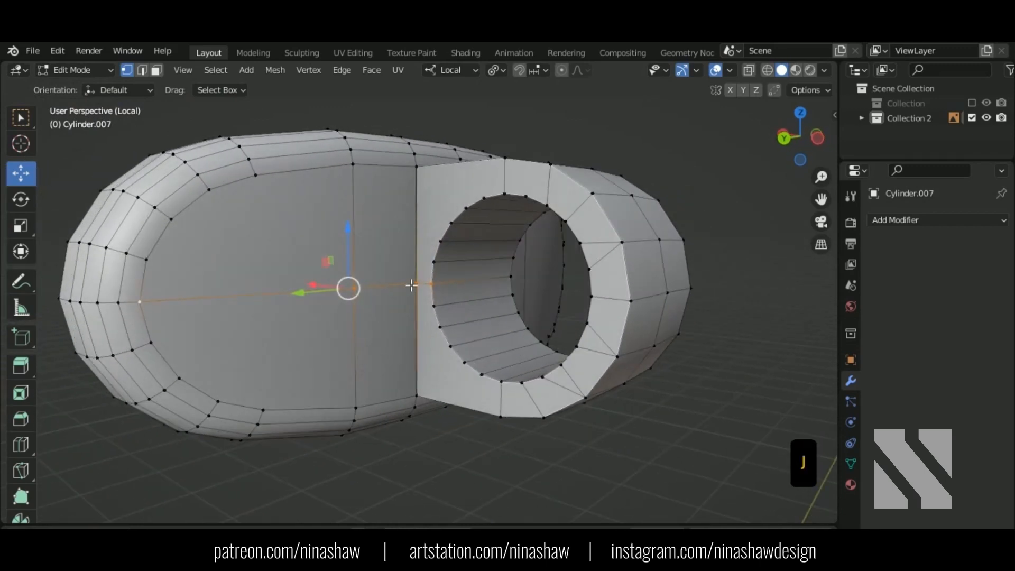
Connect the hole-rim vertices above and below the middle edge across the plate to the matching inner border vertices.
{"action": "left_click", "coordinate": [440, 244]}
{"action": "left_click", "coordinate": [146, 259], "text": "shift"}
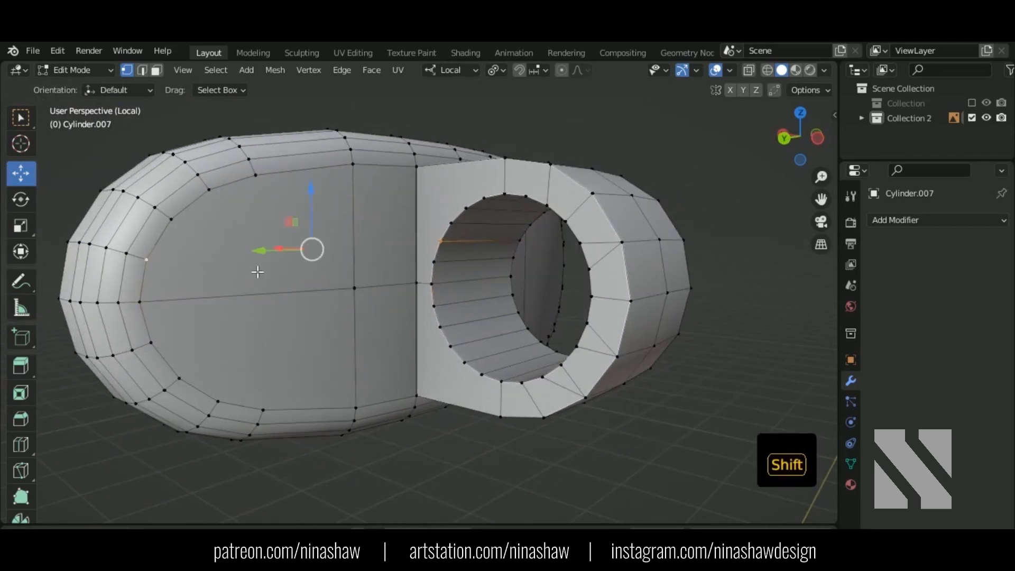
{"action": "key", "text": "j"}
{"action": "left_click", "coordinate": [440, 328]}
{"action": "left_click", "coordinate": [151, 343], "text": "shift"}
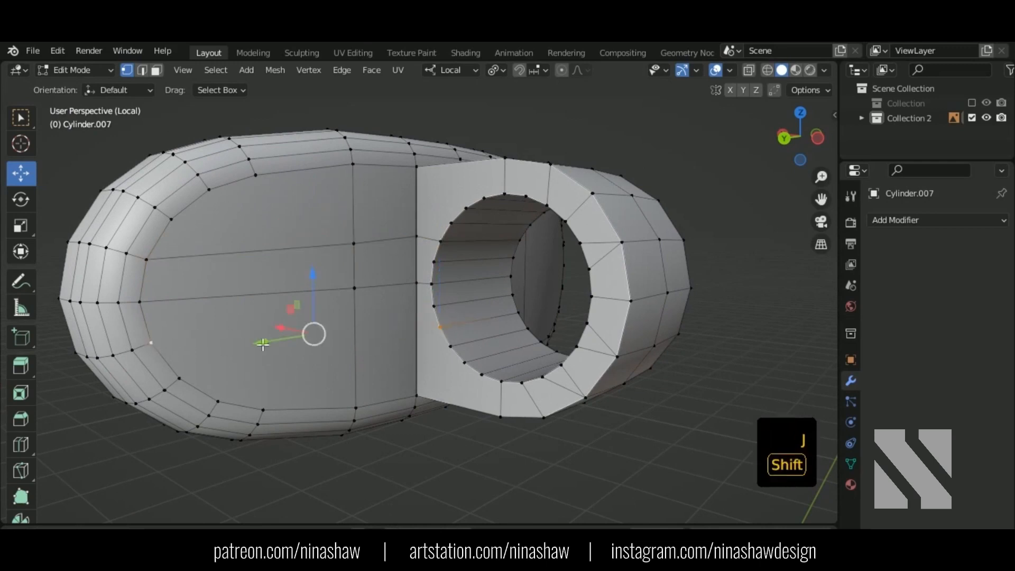
{"action": "key", "text": "j"}
{"action": "scroll", "coordinate": [457, 366], "scroll_direction": "up", "scroll_amount": 1}
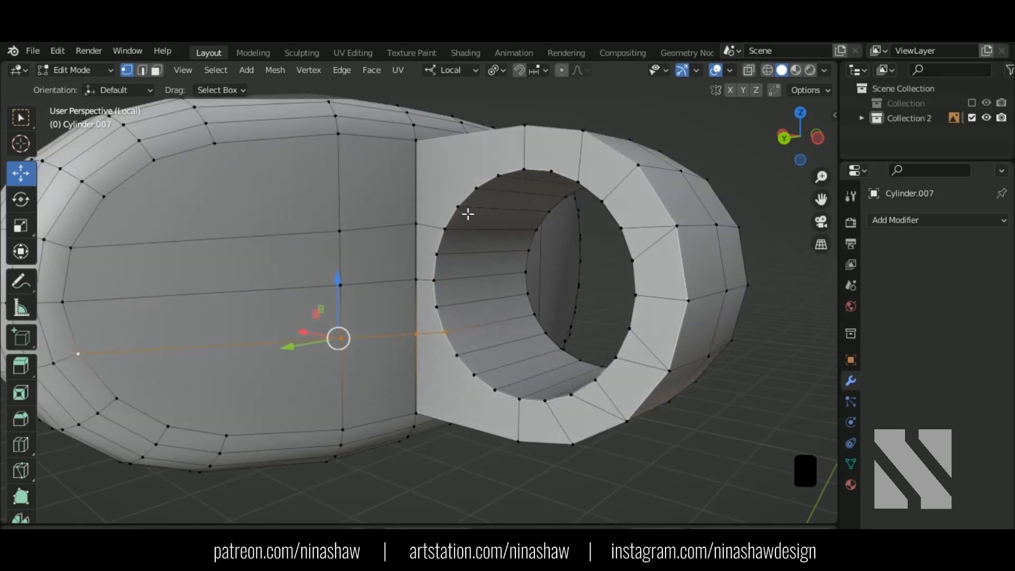
Connect the upper and lower inner border vertices with a vertical cut across this half of the flat plate.
{"action": "middle_click_drag", "start_coordinate": [468, 213], "coordinate": [477, 238]}
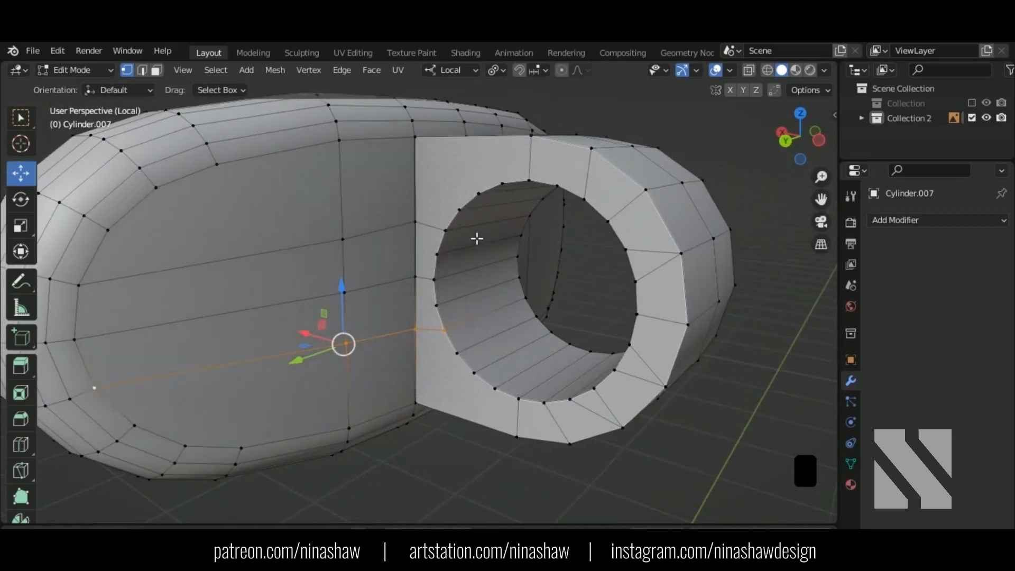
{"action": "left_click", "coordinate": [222, 166]}
{"action": "left_click", "coordinate": [249, 437], "text": "shift"}
{"action": "key", "text": "j"}
{"action": "middle_click_drag", "start_coordinate": [334, 415], "coordinate": [563, 212]}
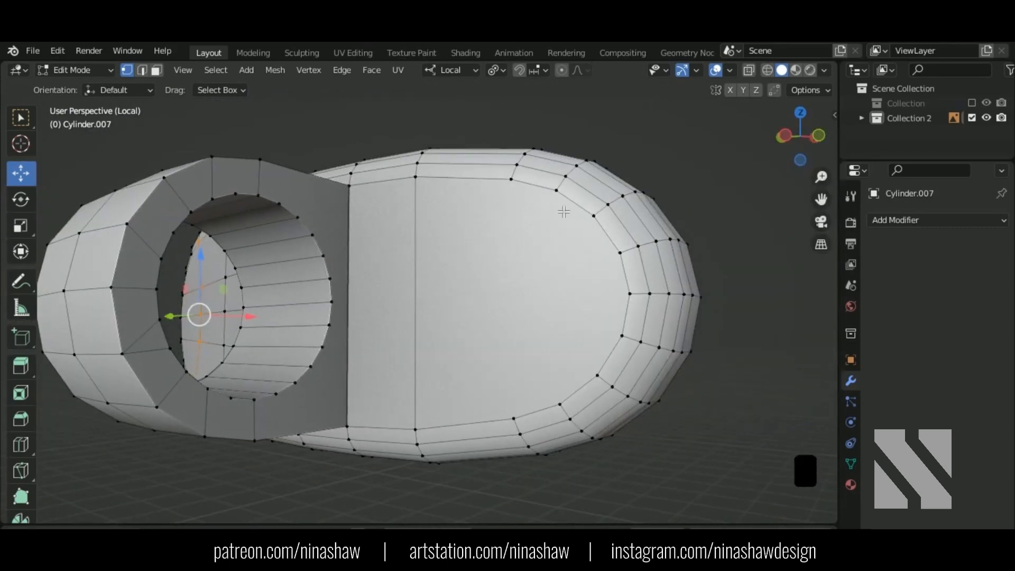
Add the matching vertical cut between the upper and lower inner border vertices on the plate's other half.
{"action": "left_click", "coordinate": [511, 180]}
{"action": "left_click", "coordinate": [514, 418], "text": "shift"}
{"action": "scroll", "coordinate": [451, 396], "scroll_direction": "down", "scroll_amount": 3}
{"action": "middle_click_drag", "start_coordinate": [417, 396], "coordinate": [451, 397]}
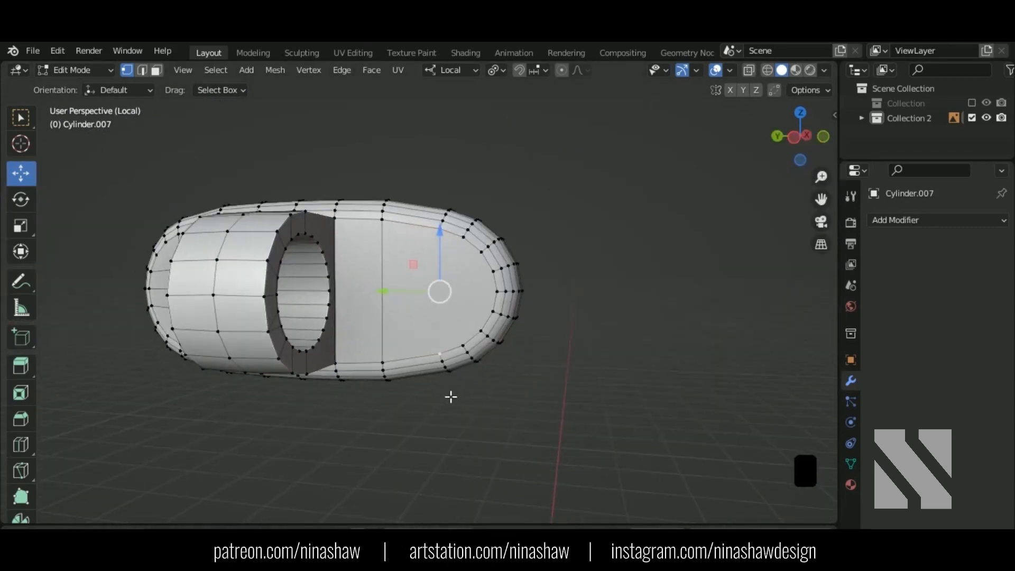
Connect the hole rim's middle vertex and the vertices above and below it across this half to the plate's curved border.
{"action": "left_click", "coordinate": [334, 291]}
{"action": "left_click", "coordinate": [497, 292], "text": "shift"}
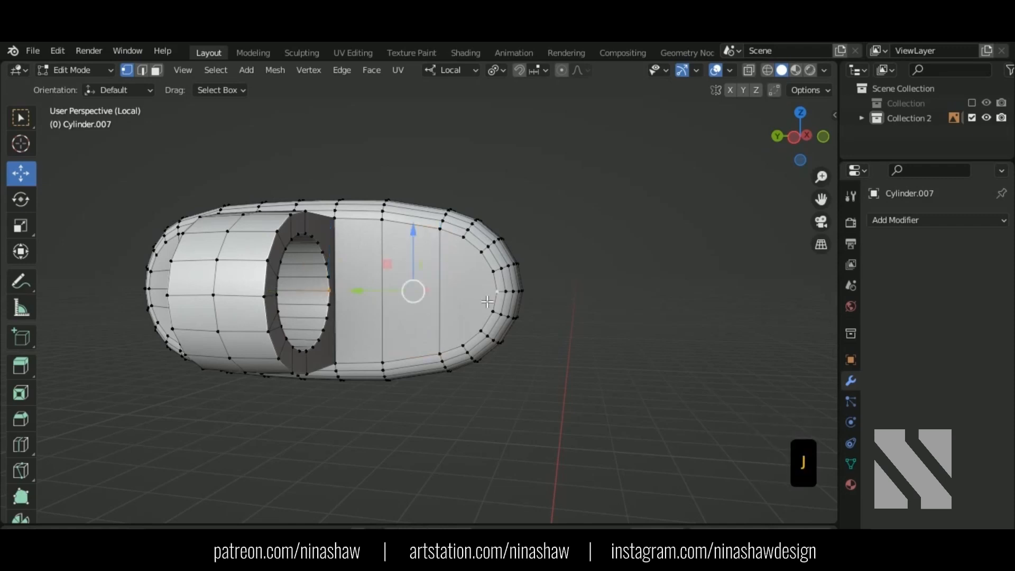
{"action": "key", "text": "j"}
{"action": "left_click", "coordinate": [331, 266]}
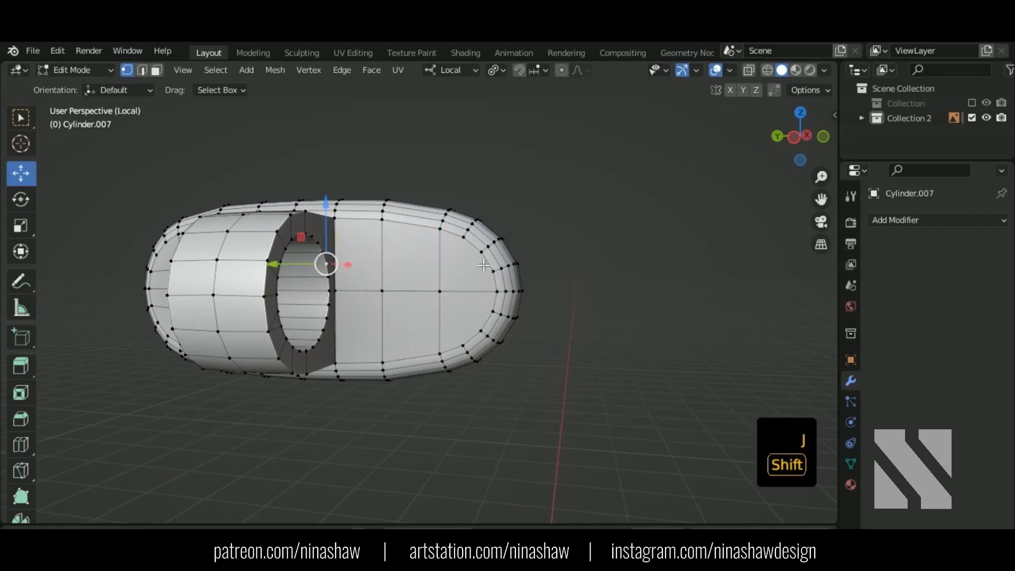
{"action": "left_click", "coordinate": [484, 266], "text": "shift"}
{"action": "middle_click_drag", "start_coordinate": [485, 266], "coordinate": [512, 279]}
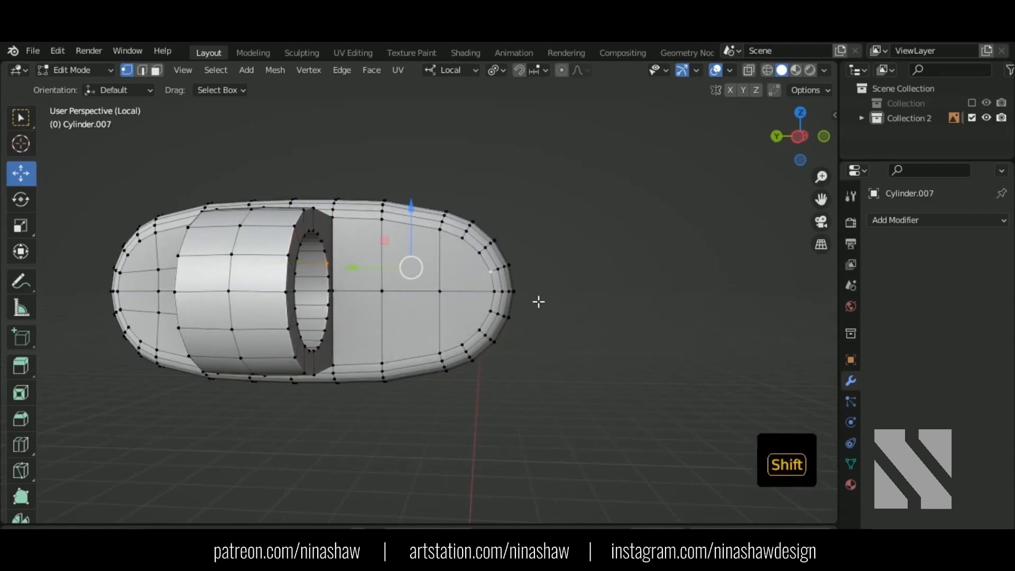
{"action": "key", "text": "shift+r"}
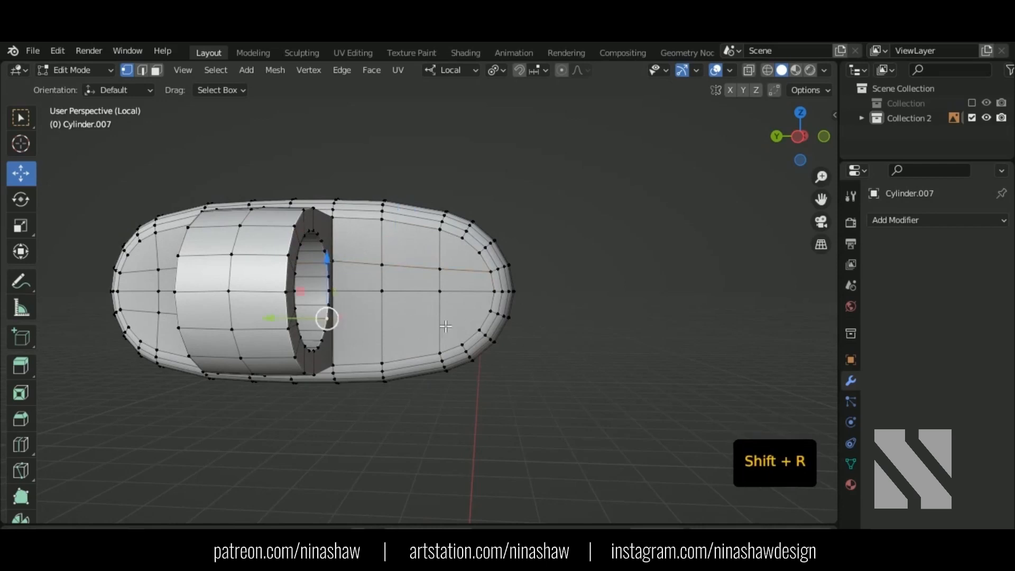
{"action": "left_click", "coordinate": [497, 319], "text": "shift"}
{"action": "key", "text": "shift+r"}
Leave local view and return the attachment plate to Object Mode.
{"action": "middle_click_drag", "start_coordinate": [498, 337], "coordinate": [467, 343]}
{"action": "key", "text": "KP_Divide"}
{"action": "key", "text": "Tab"}
Add a mesh circle with 24 vertices.
{"action": "key", "text": "shift+a"}
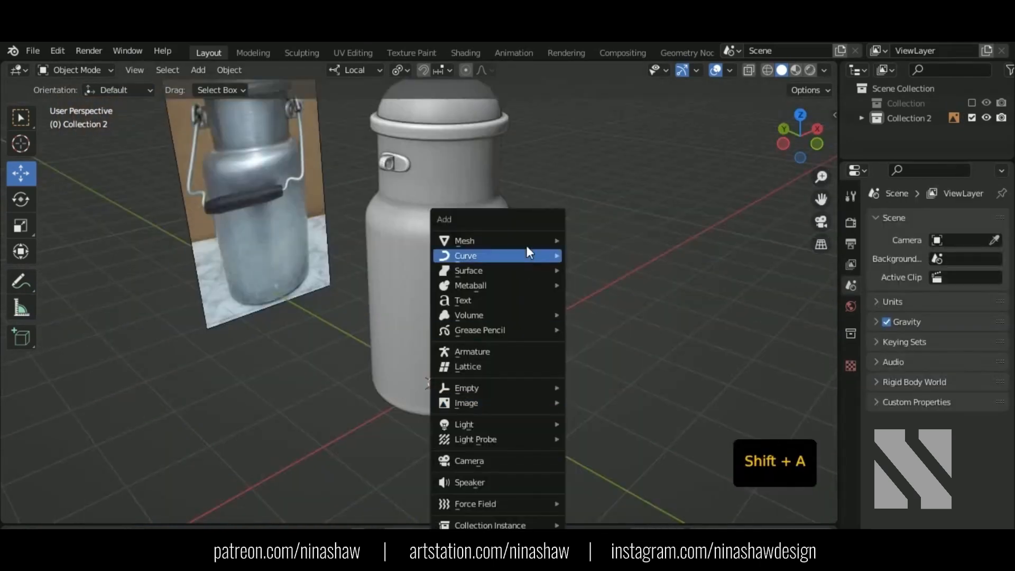
{"action": "mouse_move", "coordinate": [526, 242]}
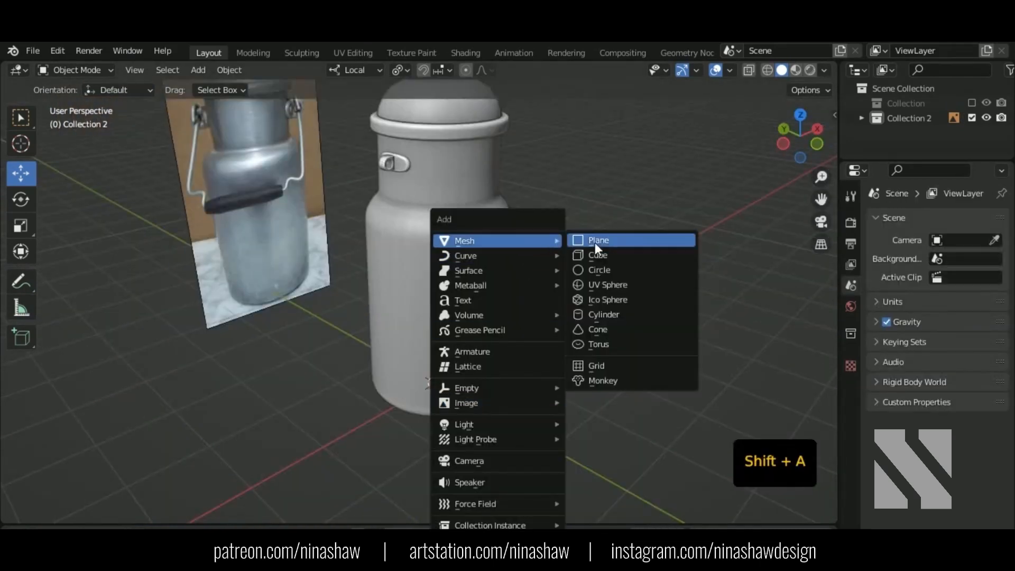
{"action": "left_click", "coordinate": [615, 269]}
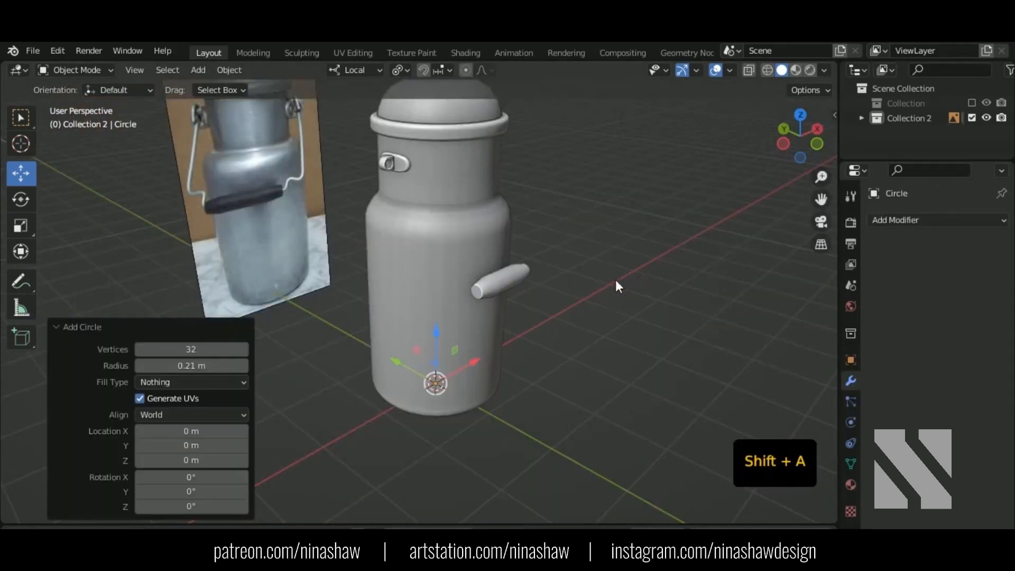
{"action": "left_click", "coordinate": [221, 350]}
{"action": "type", "text": "24"}
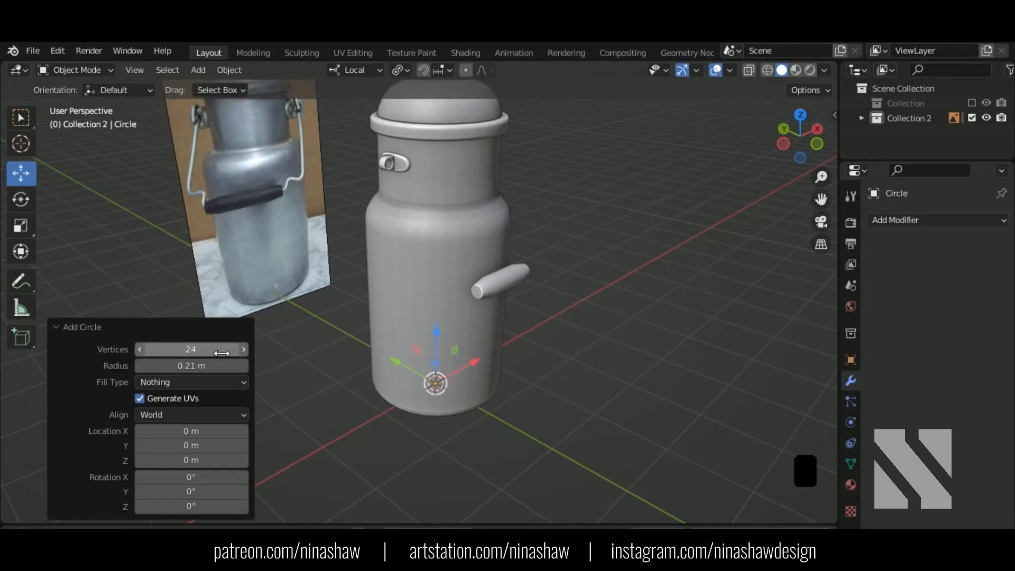
{"action": "key", "text": "Return"}
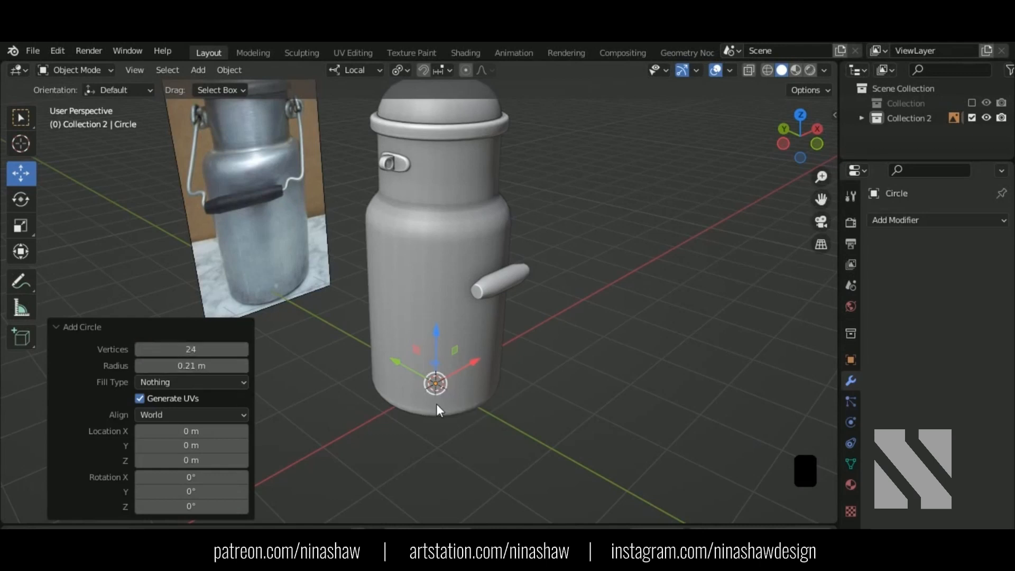
Show the scene in wireframe and rotate the circle's geometry 90° about the X axis so it stands upright.
{"action": "key", "text": "Tab"}
{"action": "key", "text": "Tab"}
{"action": "key", "text": "shift+z"}
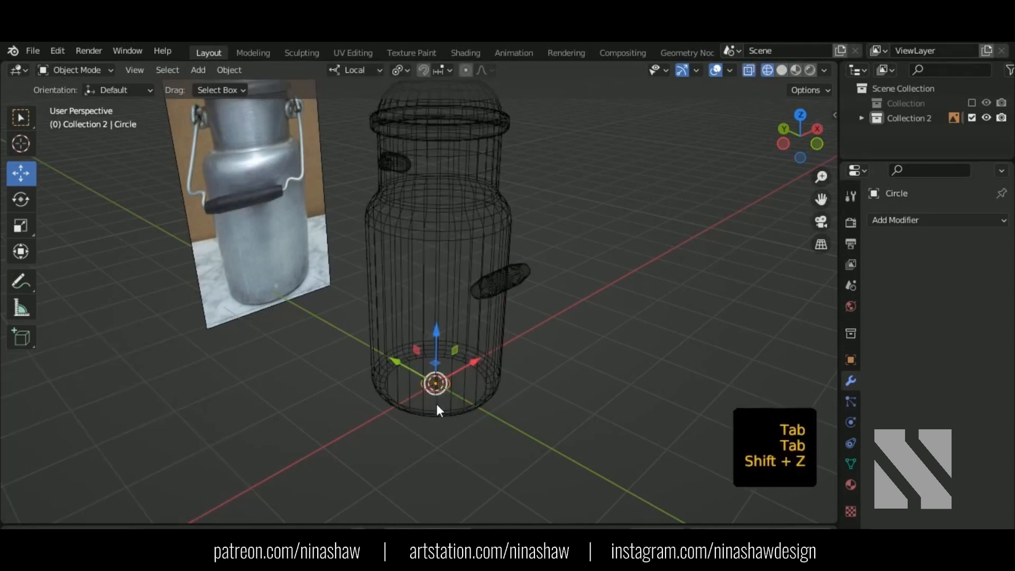
{"action": "key", "text": "Tab"}
{"action": "middle_click_drag", "start_coordinate": [455, 403], "coordinate": [471, 421]}
{"action": "key", "text": "a"}
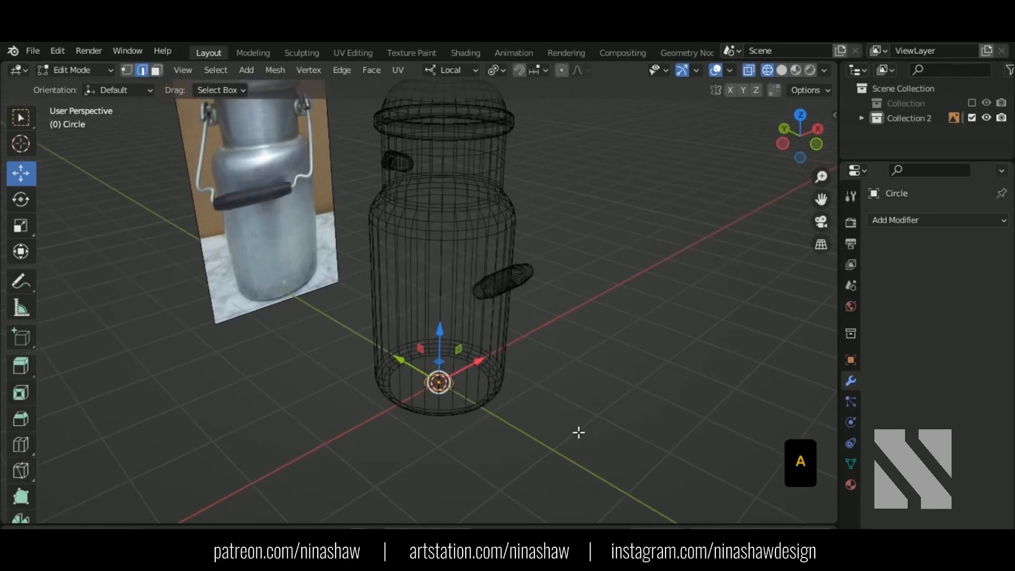
{"action": "middle_click_drag", "start_coordinate": [578, 433], "coordinate": [578, 436]}
{"action": "key", "text": "ctrl+KP_3"}
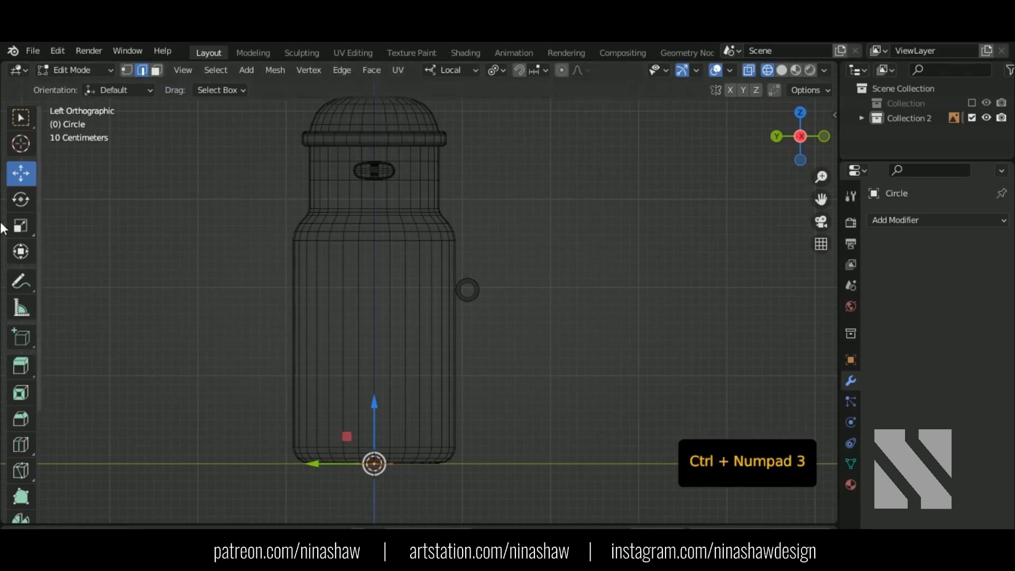
{"action": "left_click", "coordinate": [20, 199]}
{"action": "left_click_drag", "start_coordinate": [402, 418], "coordinate": [420, 483]}
In front view, move the circle about -0.784 m along X and 3.288 m along Z onto the neck attachment plate.
{"action": "key", "text": "KP_1"}
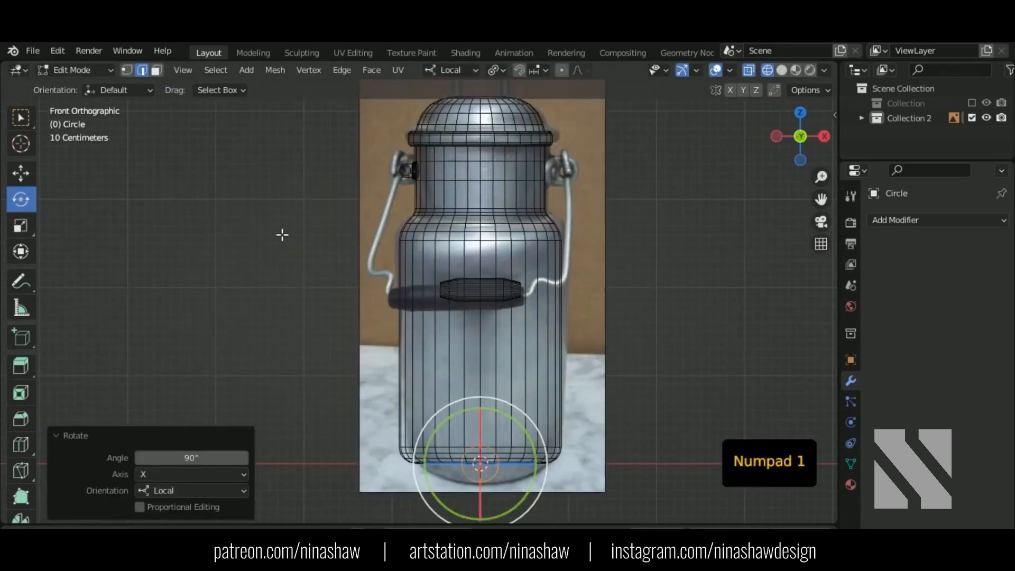
{"action": "left_click", "coordinate": [20, 173]}
{"action": "left_click_drag", "start_coordinate": [506, 444], "coordinate": [493, 241]}
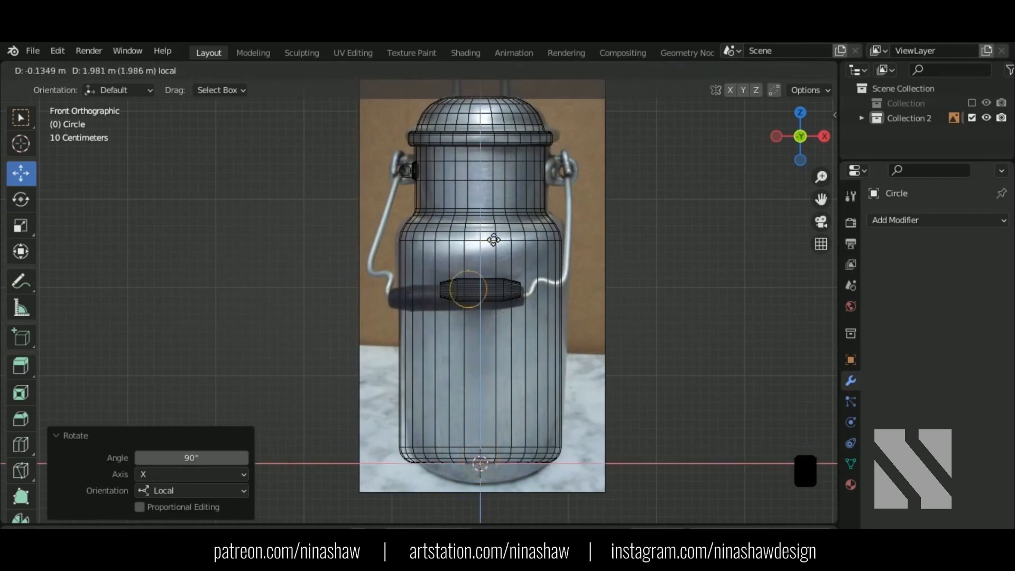
{"action": "left_click_drag", "start_coordinate": [442, 152], "coordinate": [441, 151]}
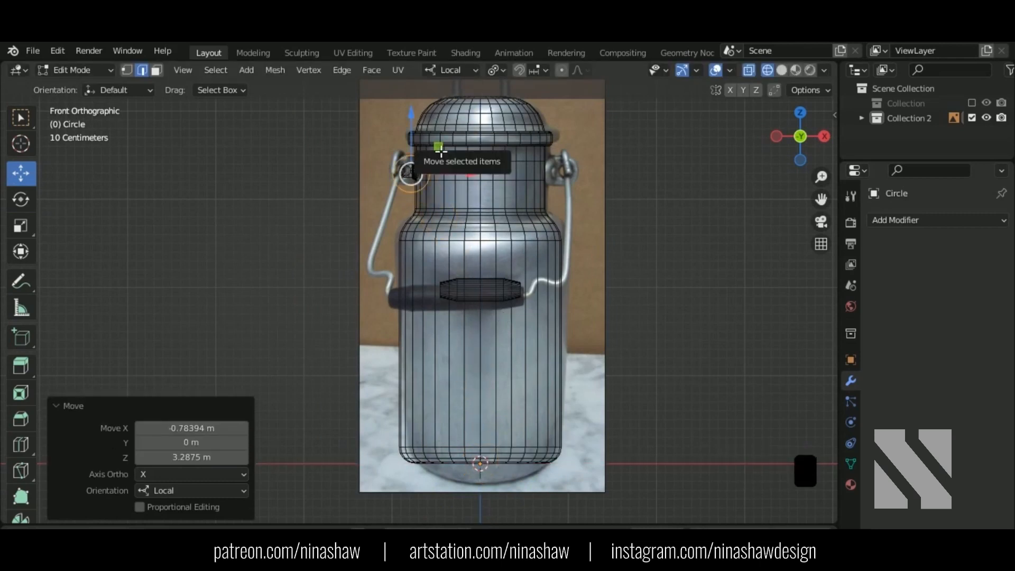
In top view, rotate the circle 90° and shift it about -0.051 m along X, outward from the can.
{"action": "key", "text": "KP_7"}
{"action": "key", "text": "r"}
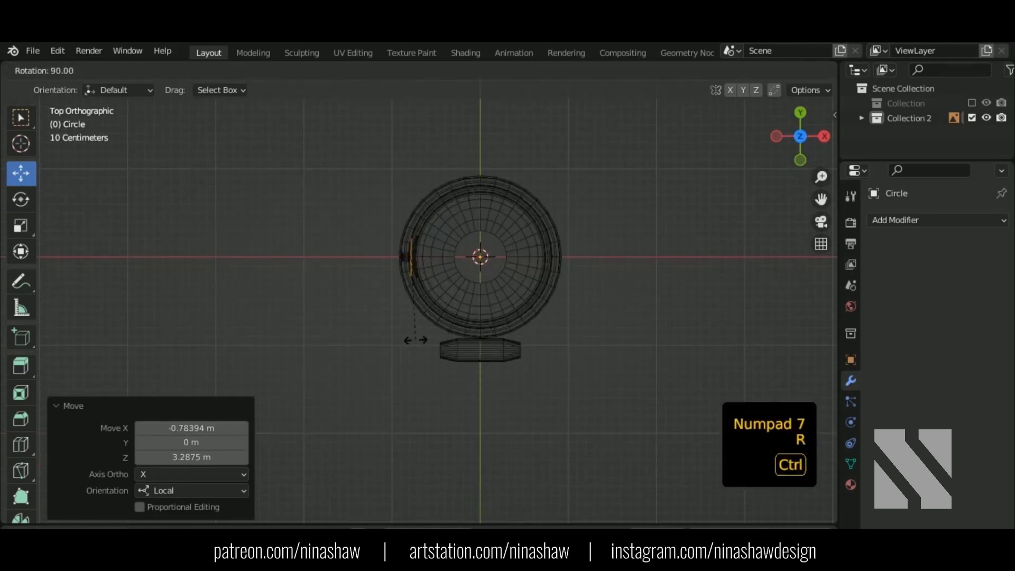
{"action": "left_click", "coordinate": [415, 339]}
{"action": "mouse_move", "coordinate": [404, 257]}
{"action": "left_mouse_down"}
{"action": "mouse_move", "coordinate": [433, 258]}
{"action": "mouse_move", "coordinate": [406, 257]}
{"action": "left_mouse_up"}
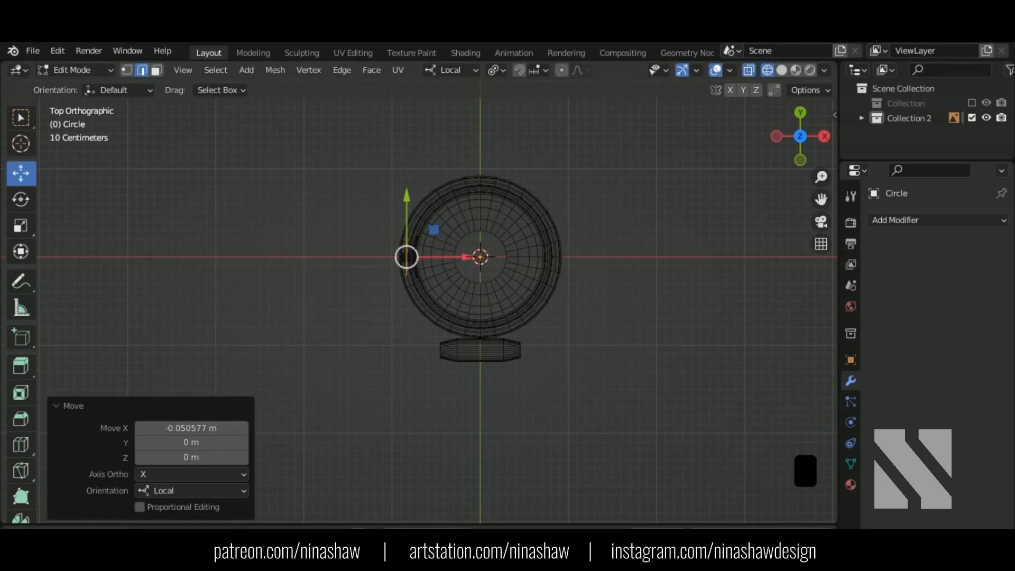
In left view, scale the circle down to a small ring and raise it about 0.065 m above the plate's centre.
{"action": "key", "text": "ctrl+KP_3"}
{"action": "scroll", "coordinate": [411, 317], "scroll_direction": "up", "scroll_amount": 5}
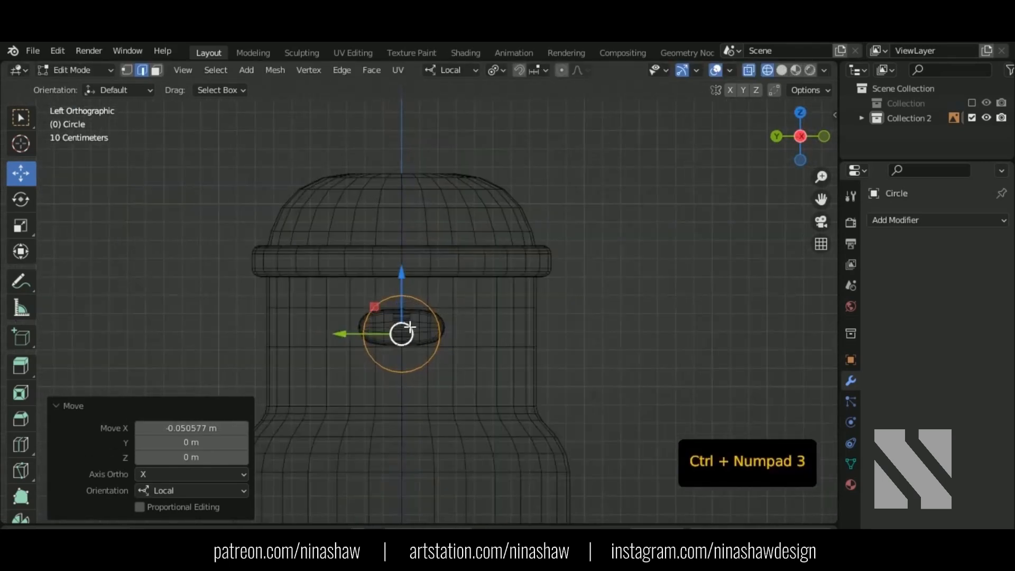
{"action": "scroll", "coordinate": [409, 328], "scroll_direction": "up", "scroll_amount": 5}
{"action": "middle_click_drag", "start_coordinate": [464, 331], "coordinate": [483, 257], "text": "shift"}
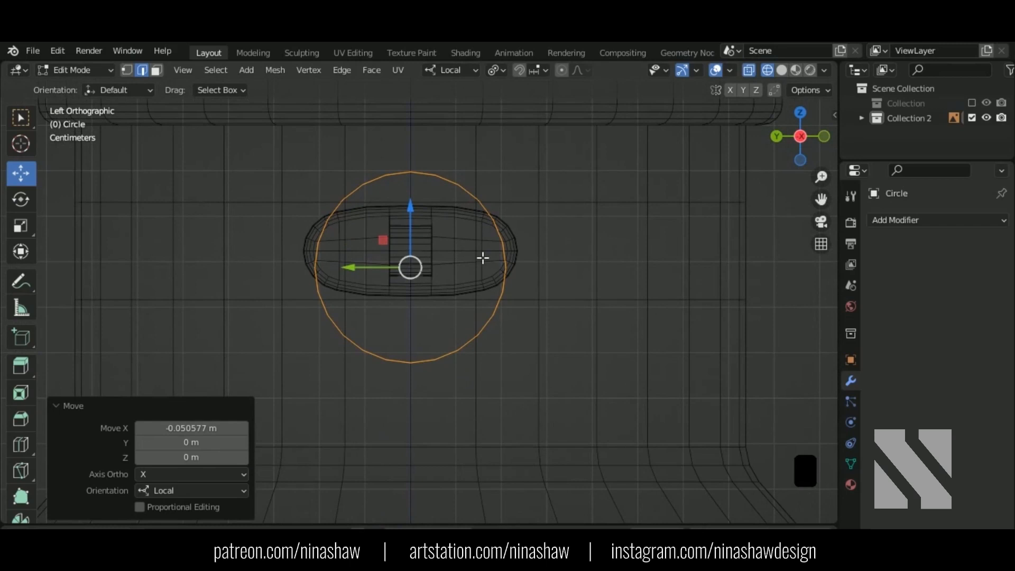
{"action": "key", "text": "Tab"}
{"action": "key", "text": "Tab"}
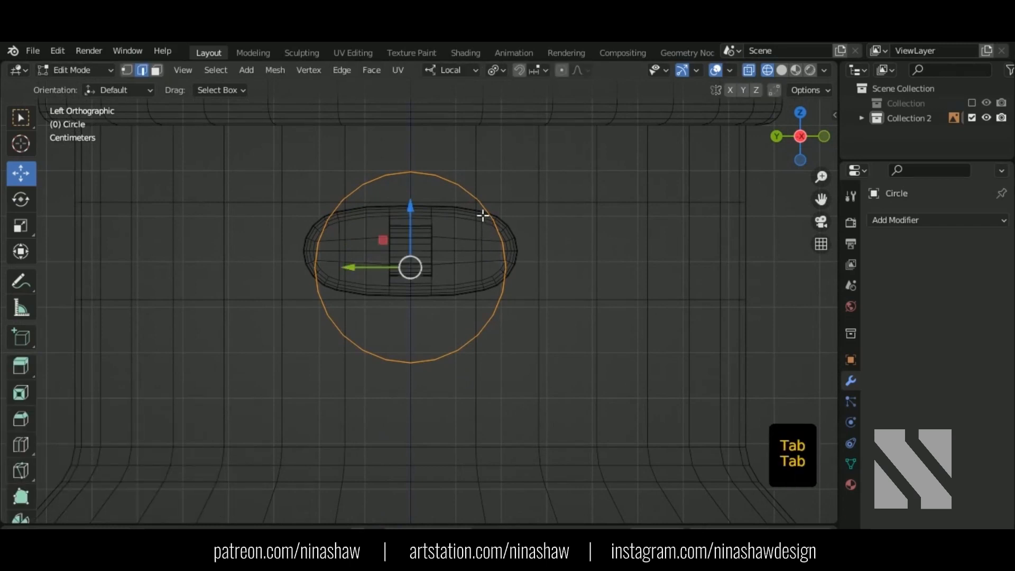
{"action": "key", "text": "1"}
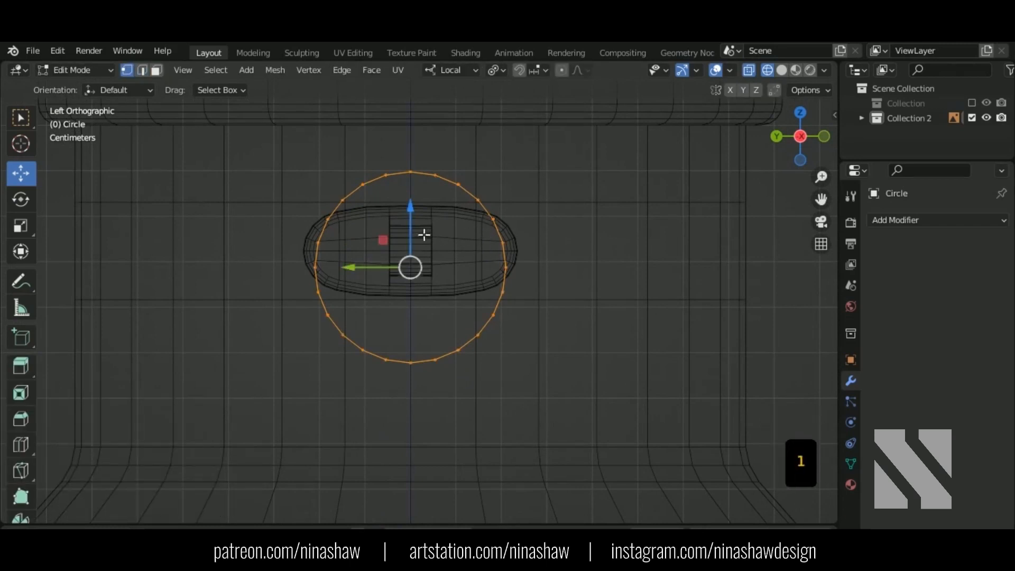
{"action": "left_click_drag", "start_coordinate": [416, 218], "coordinate": [410, 188]}
{"action": "key", "text": "s"}
{"action": "left_click", "coordinate": [465, 249]}
{"action": "middle_click_drag", "start_coordinate": [449, 263], "coordinate": [462, 314], "text": "shift"}
{"action": "key", "text": "s"}
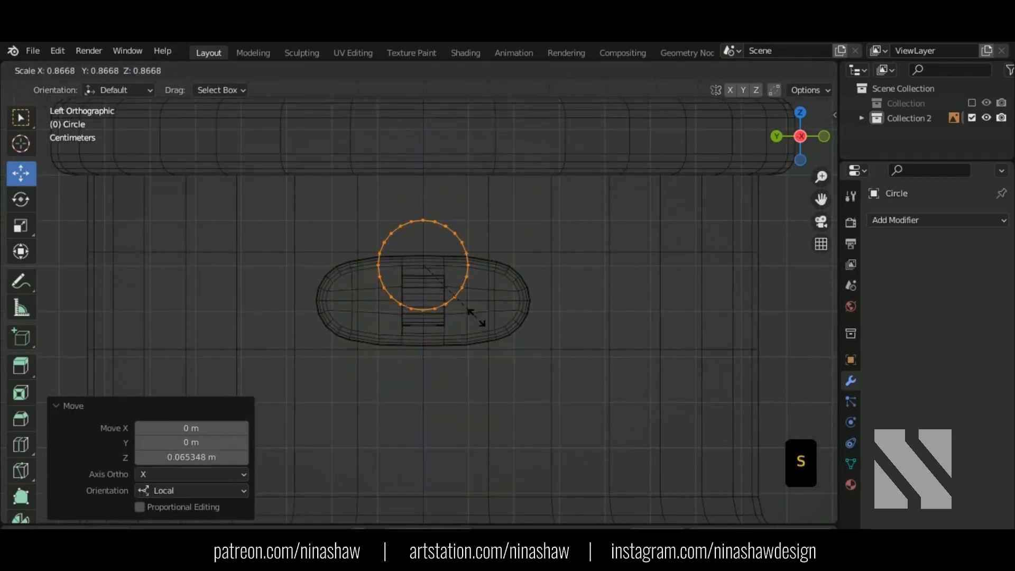
{"action": "left_click", "coordinate": [473, 317]}
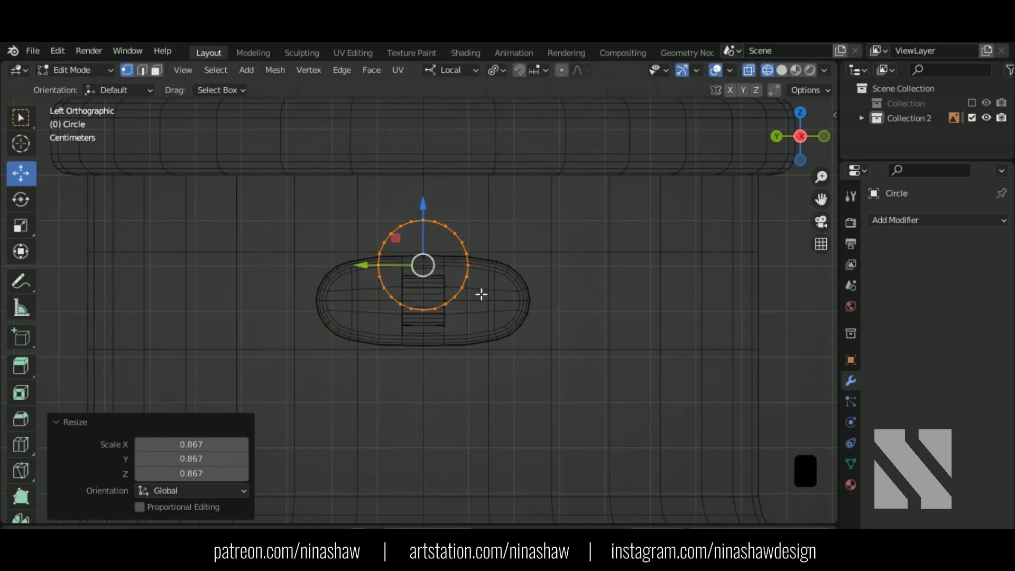
Scale the whole circle by about 0.905 and check its fit on the plate's loop in solid shading.
{"action": "left_click", "coordinate": [508, 237]}
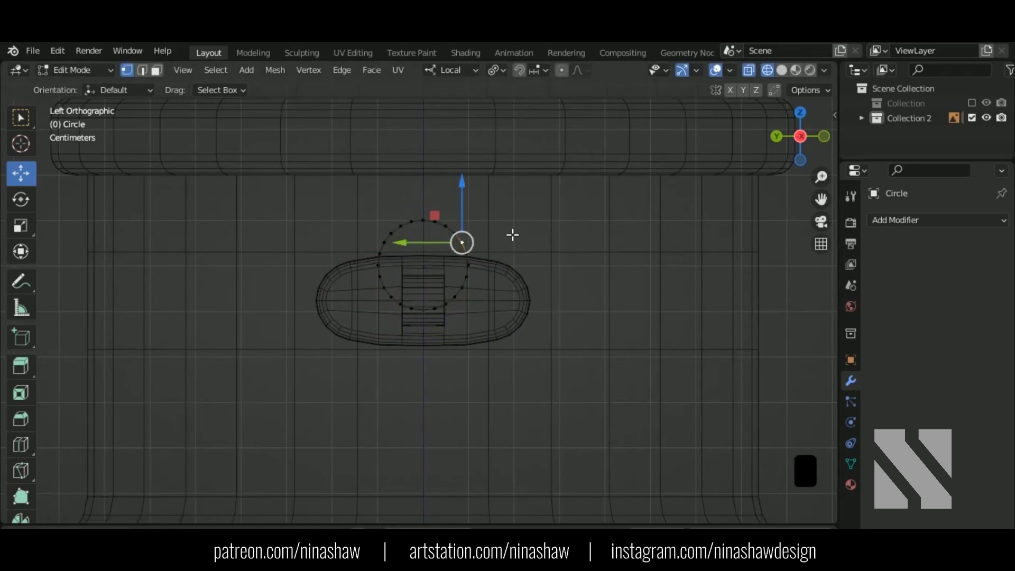
{"action": "key", "text": "a"}
{"action": "key", "text": "s"}
{"action": "left_click", "coordinate": [519, 265]}
{"action": "key", "text": "shift+z"}
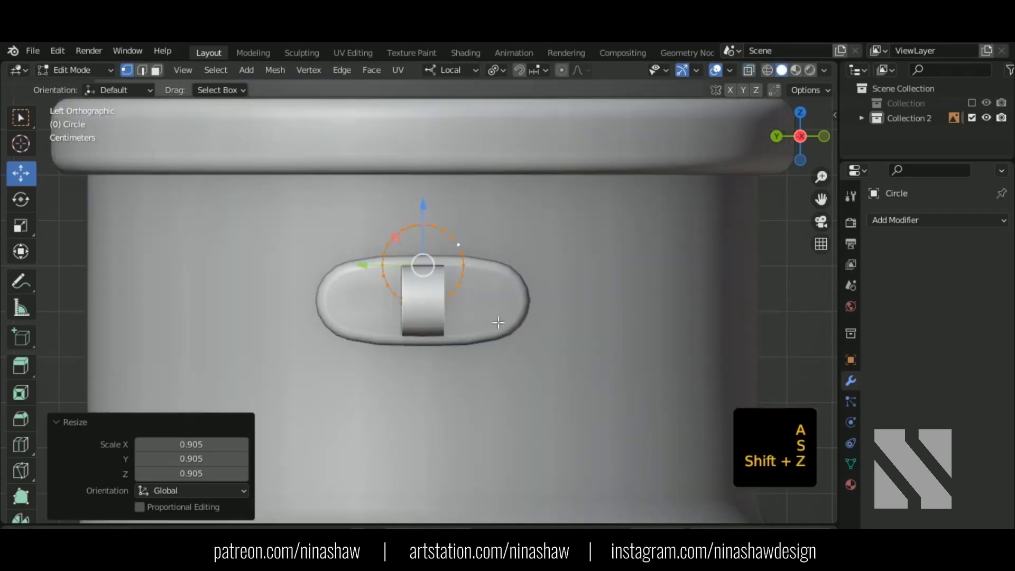
{"action": "mouse_move", "coordinate": [515, 293]}
{"action": "middle_mouse_down"}
{"action": "mouse_move", "coordinate": [528, 317]}
{"action": "mouse_move", "coordinate": [449, 351]}
{"action": "middle_mouse_up"}
{"action": "key", "text": "ctrl+KP_3"}
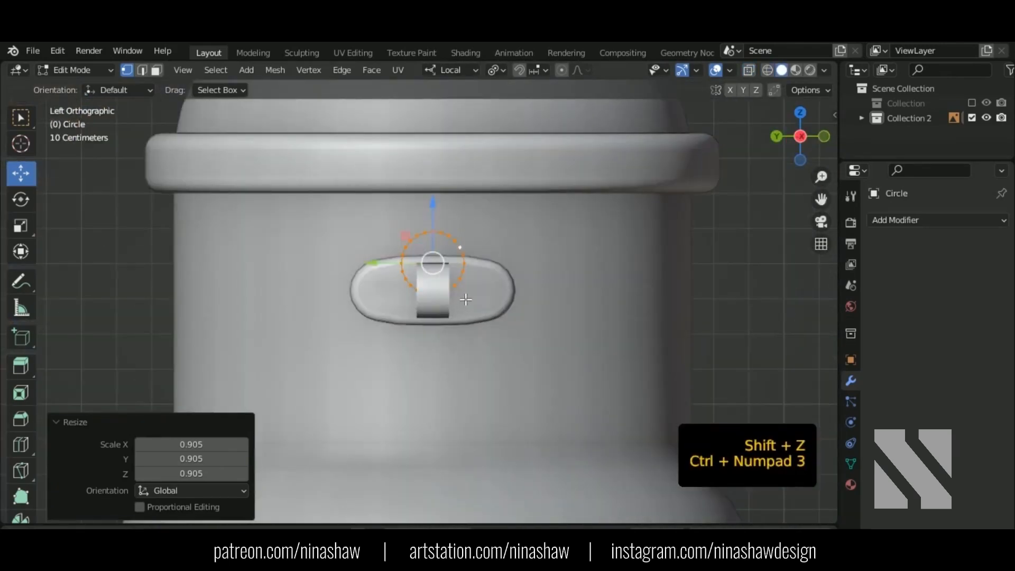
In wireframe left view, delete the circle's vertices in the lower quarter facing the handle grip.
{"action": "key", "text": "shift+z"}
{"action": "scroll", "coordinate": [493, 271], "scroll_direction": "up", "scroll_amount": 3}
{"action": "middle_click_drag", "start_coordinate": [493, 271], "coordinate": [437, 344], "text": "shift"}
{"action": "left_click_drag", "start_coordinate": [520, 392], "coordinate": [402, 318]}
{"action": "key", "text": "Delete"}
{"action": "left_click", "coordinate": [430, 338]}
Extrude the open ring's bottom end vertex and move the new vertex about -0.06 m along Y.
{"action": "left_click", "coordinate": [398, 371]}
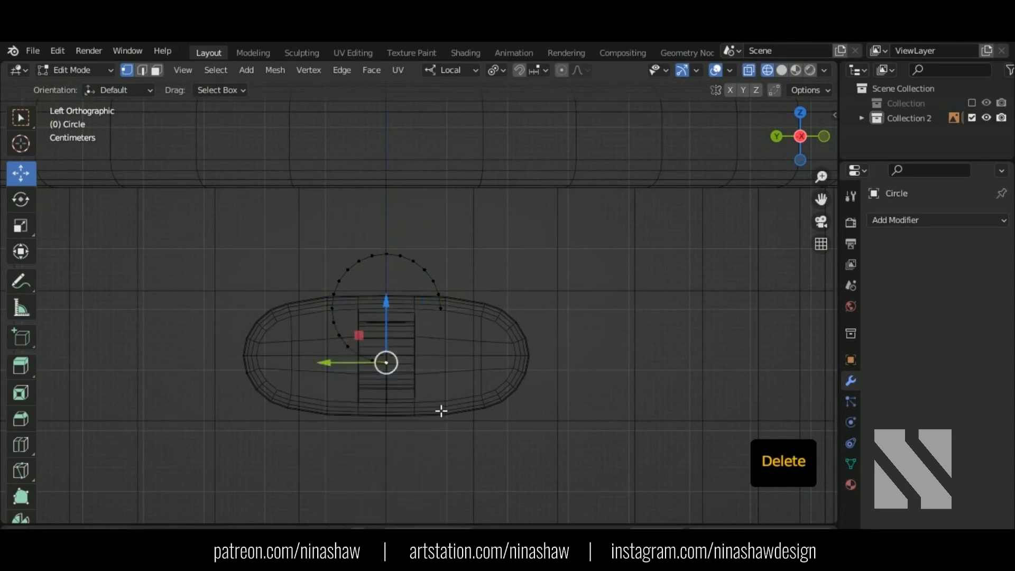
{"action": "middle_click_drag", "start_coordinate": [442, 410], "coordinate": [426, 351], "text": "shift"}
{"action": "key", "text": "e"}
{"action": "right_click", "coordinate": [478, 347]}
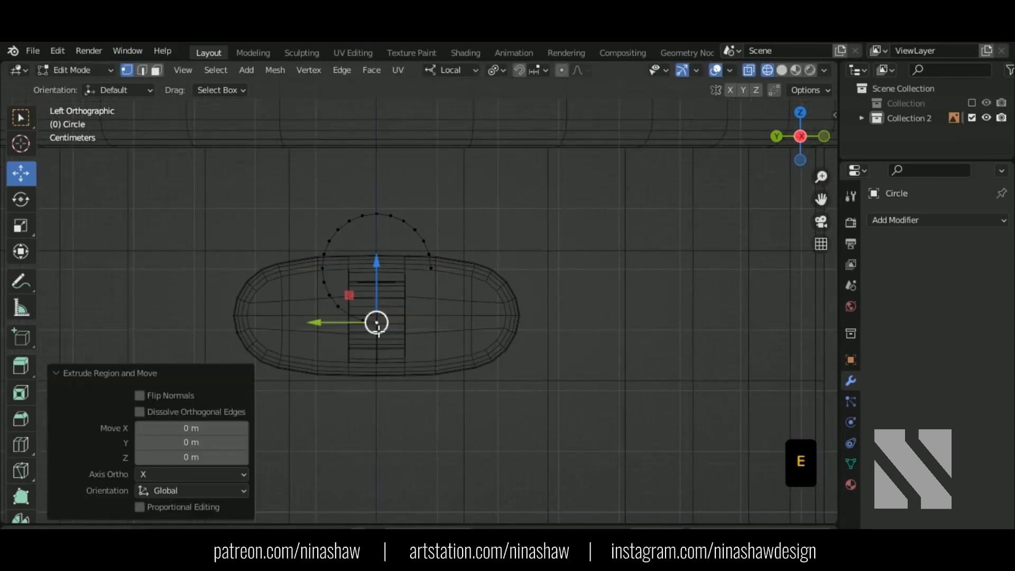
{"action": "key", "text": "g"}
{"action": "key", "text": "y"}
{"action": "left_click", "coordinate": [395, 332]}
Extrude the wire's end vertex diagonally down toward the handle grip, about -0.77 m in Y and -1.19 m in Z.
{"action": "scroll", "coordinate": [455, 312], "scroll_direction": "down", "scroll_amount": 5}
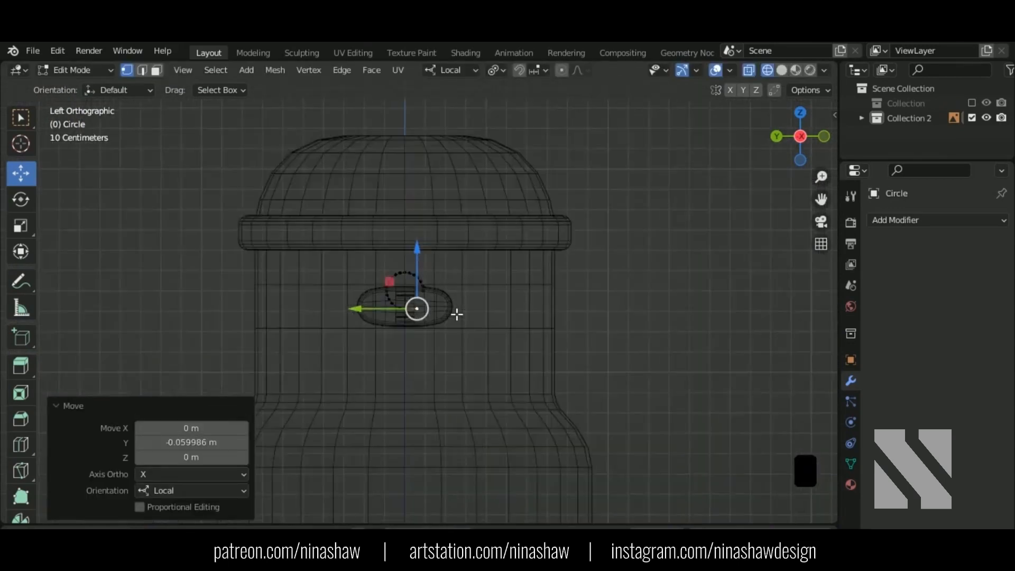
{"action": "middle_click_drag", "start_coordinate": [467, 345], "coordinate": [438, 293], "text": "shift"}
{"action": "key", "text": "e"}
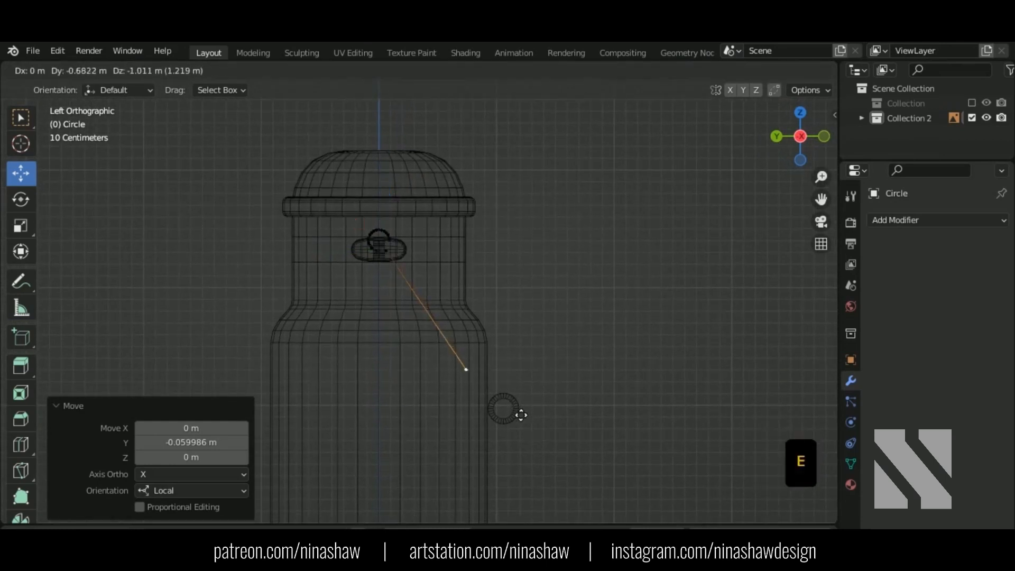
{"action": "left_click", "coordinate": [529, 434]}
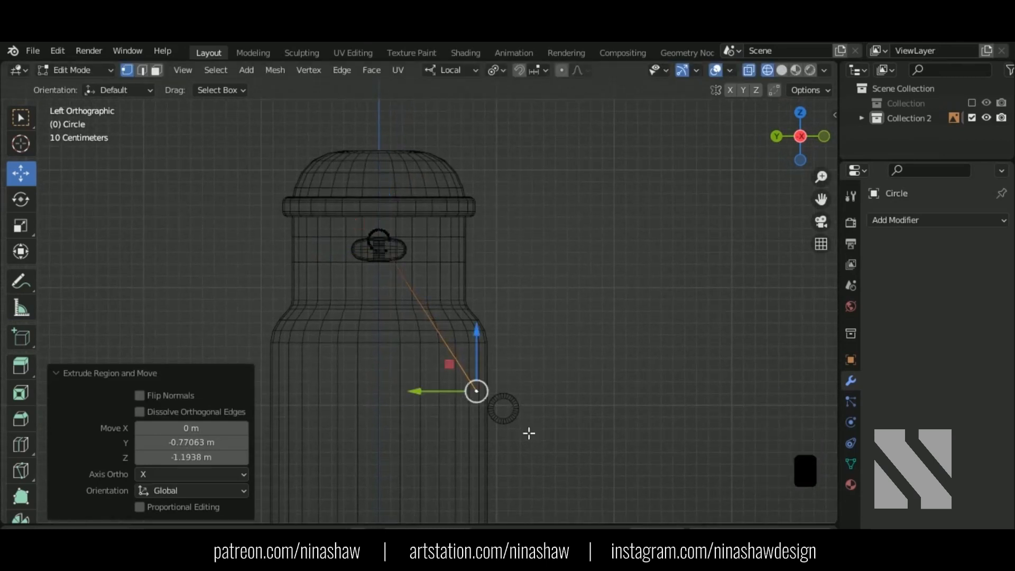
In front view, extrude the wire's lower end vertex about 0.183 m along X toward the grip.
{"action": "middle_click_drag", "start_coordinate": [529, 431], "coordinate": [375, 422]}
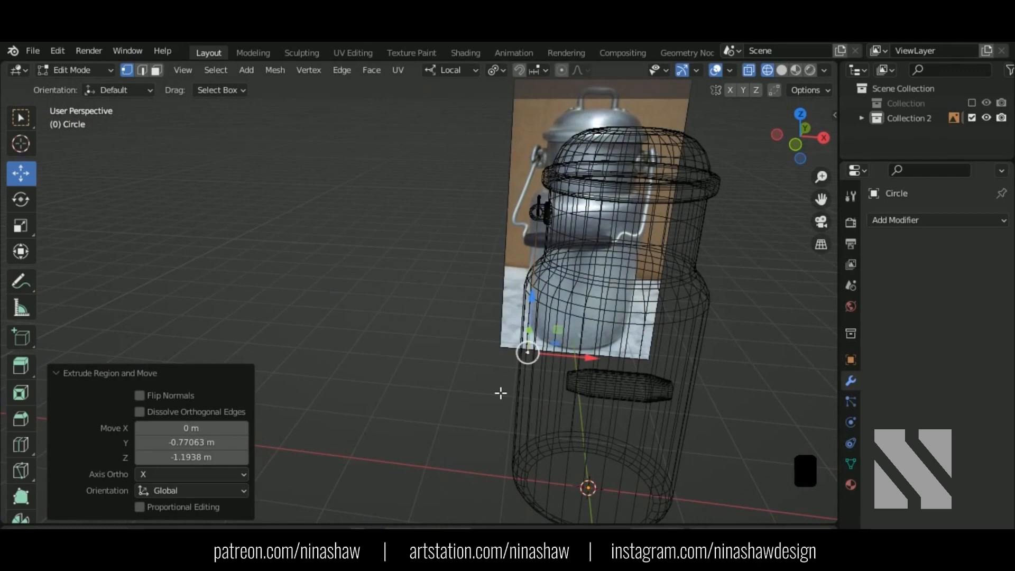
{"action": "key", "text": "KP_1"}
{"action": "middle_click_drag", "start_coordinate": [528, 392], "coordinate": [445, 350], "text": "shift"}
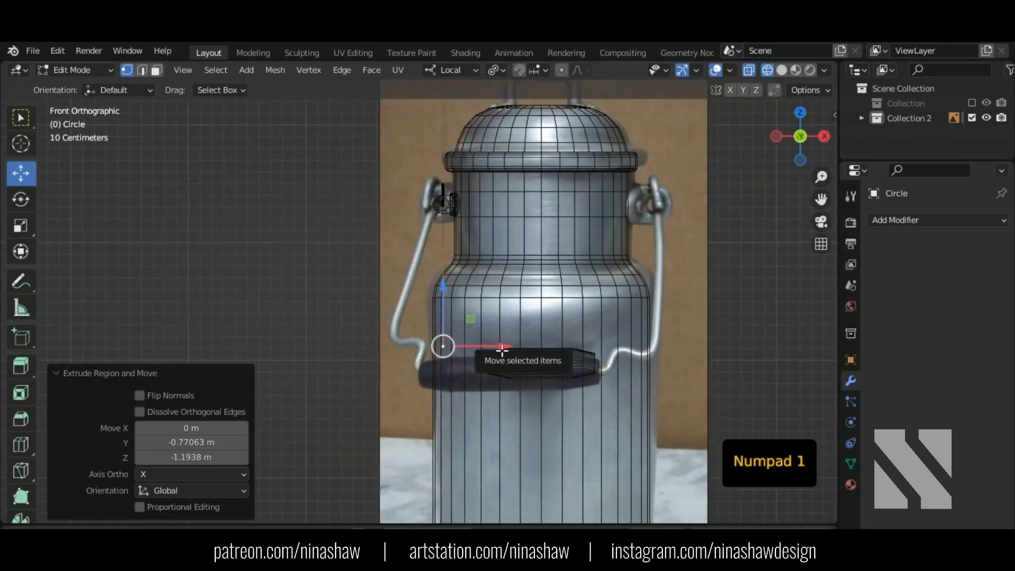
{"action": "key", "text": "e"}
{"action": "right_click", "coordinate": [520, 352]}
{"action": "key", "text": "e"}
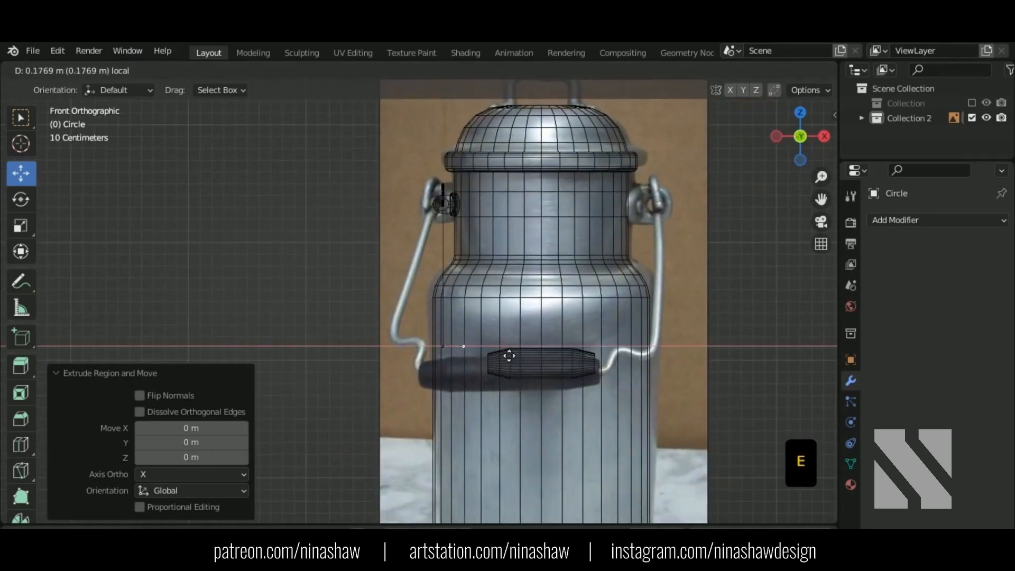
{"action": "left_click", "coordinate": [510, 354]}
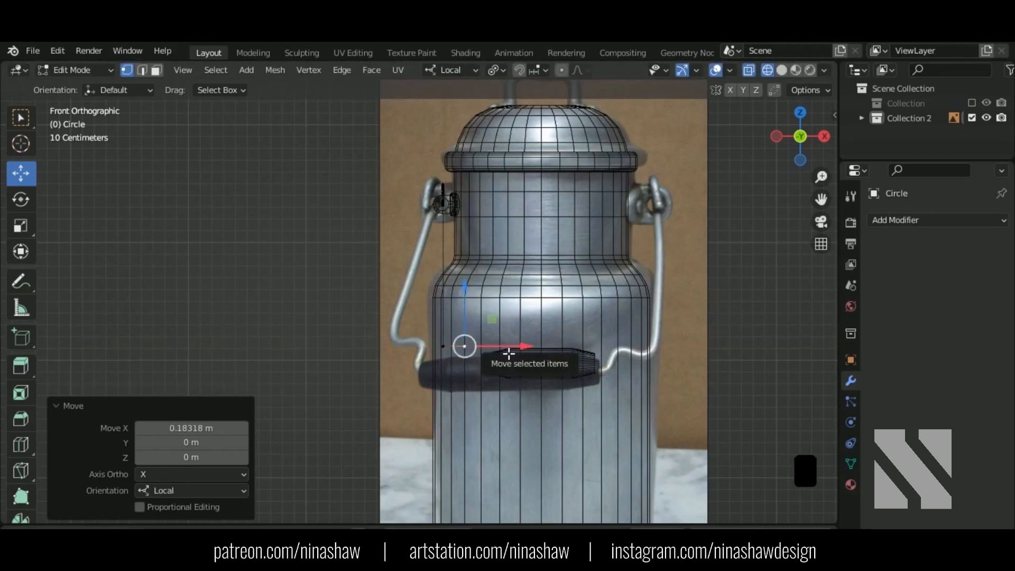
In left view, move the wire's lower vertices about 0.063 m along Y and 0.088 m along Z.
{"action": "key", "text": "ctrl+KP_3"}
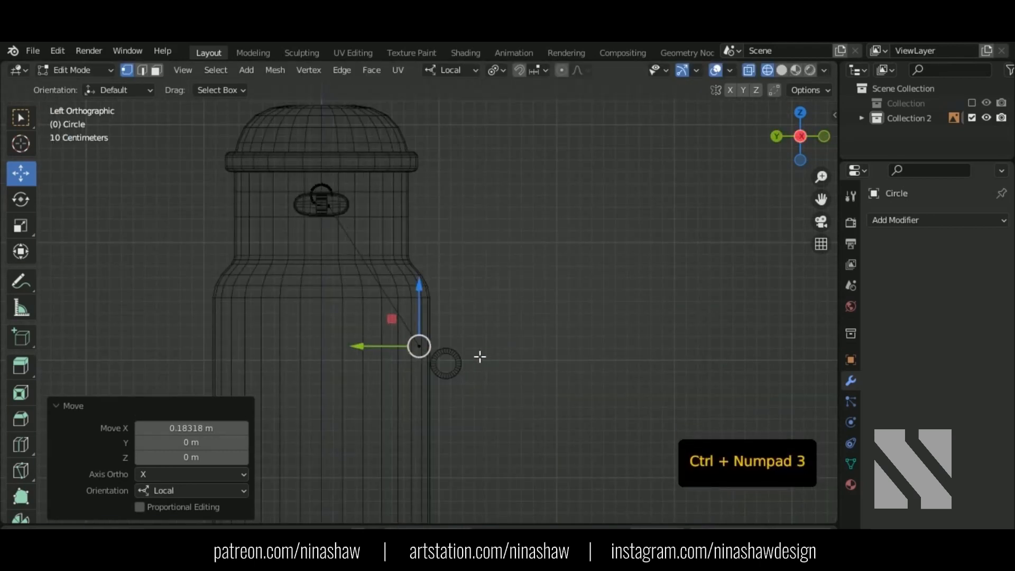
{"action": "left_click_drag", "start_coordinate": [469, 390], "coordinate": [377, 297]}
{"action": "key", "text": "g"}
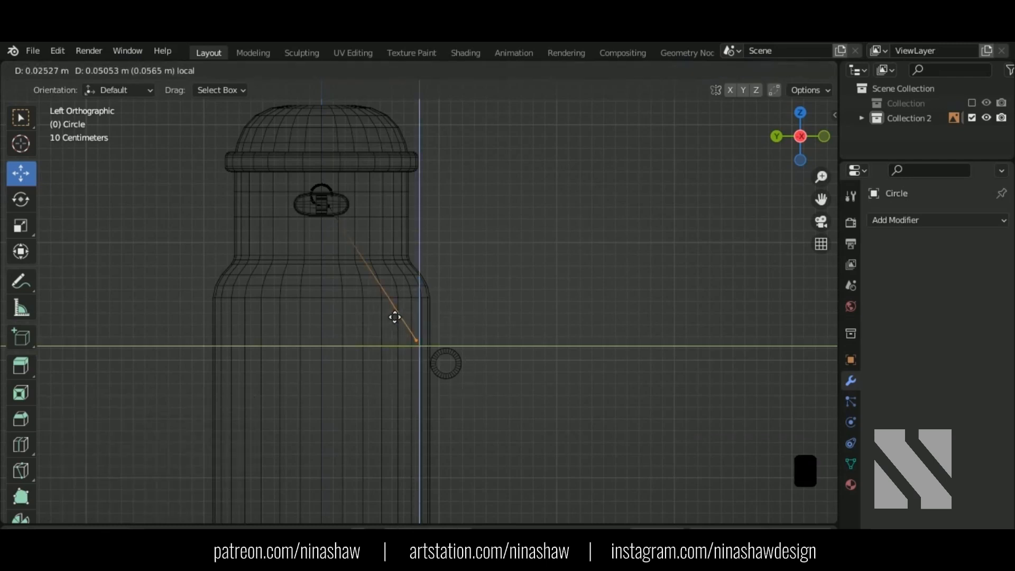
{"action": "left_click", "coordinate": [391, 313]}
Move the wire's inner end vertex about 0.037 m along X toward the handle grip.
{"action": "middle_click_drag", "start_coordinate": [434, 364], "coordinate": [358, 396]}
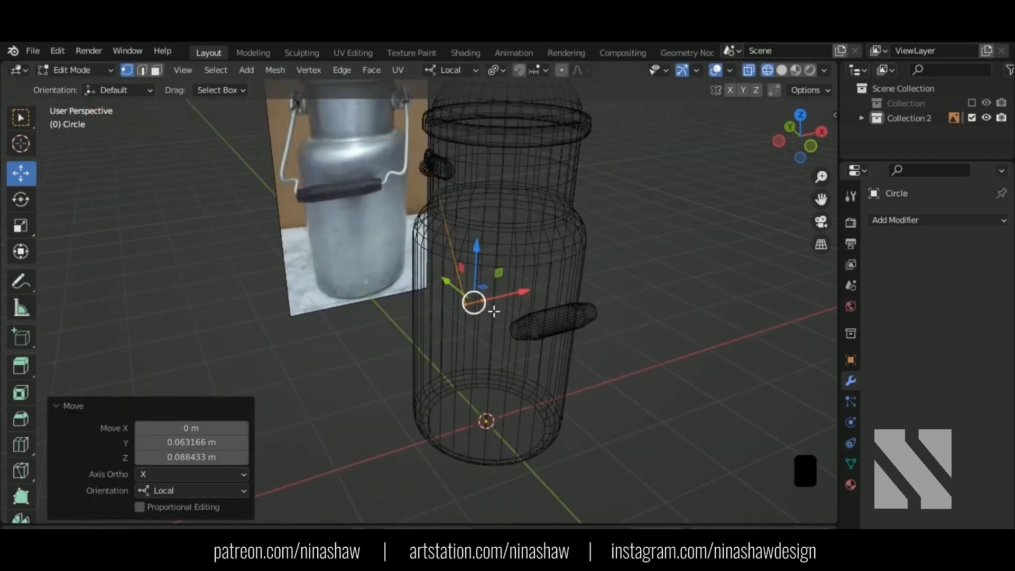
{"action": "left_click", "coordinate": [493, 310]}
{"action": "middle_click_drag", "start_coordinate": [555, 323], "coordinate": [519, 322]}
{"action": "left_click_drag", "start_coordinate": [532, 305], "coordinate": [537, 303]}
{"action": "left_click", "coordinate": [539, 302]}
{"action": "middle_click_drag", "start_coordinate": [539, 312], "coordinate": [536, 338]}
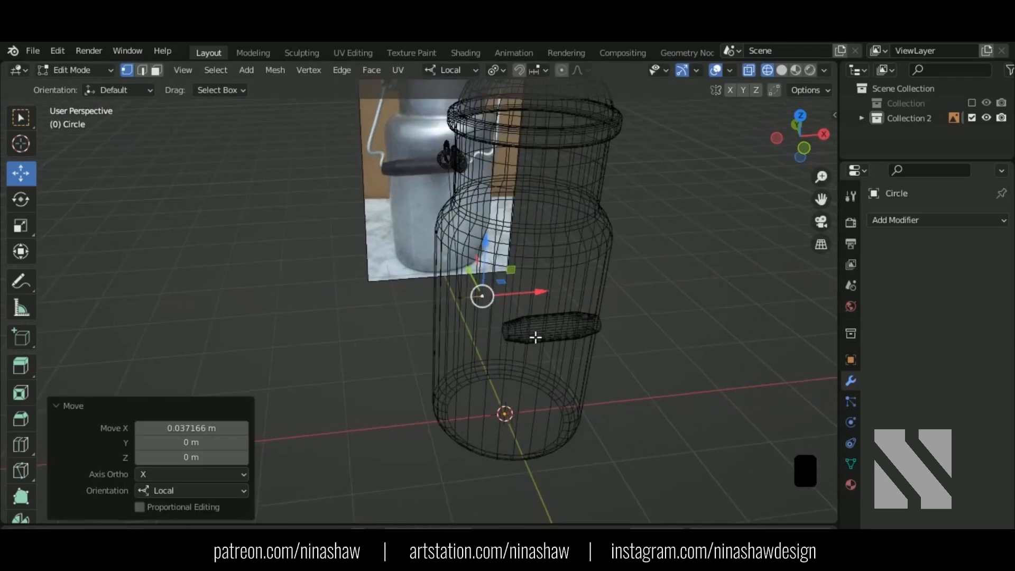
In front view, extrude the wire's end vertex down to grip height, then extrude it about 0.62 m along X into the grip.
{"action": "key", "text": "KP_1"}
{"action": "scroll", "coordinate": [450, 498], "scroll_direction": "down", "scroll_amount": 1}
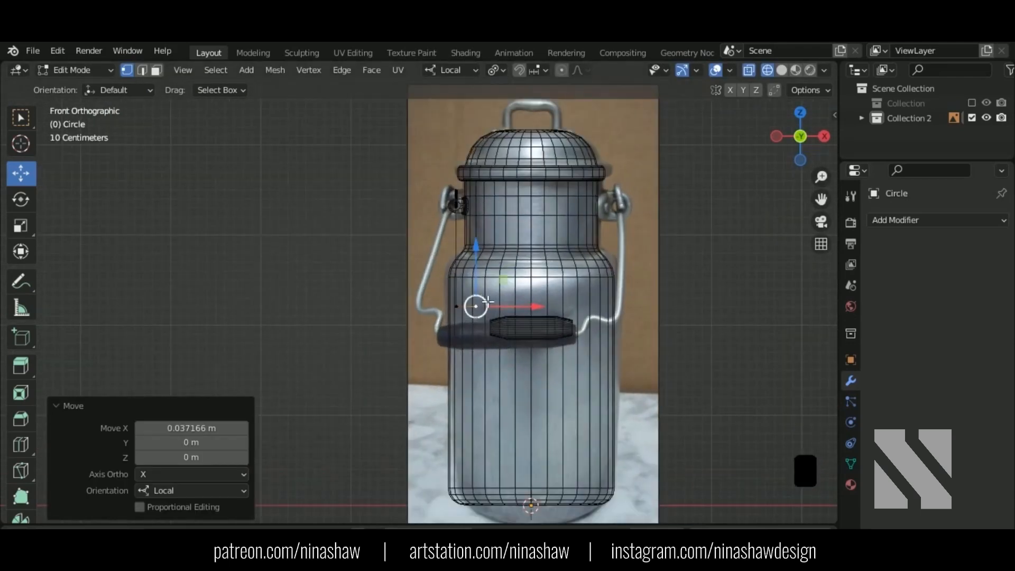
{"action": "middle_click_drag", "start_coordinate": [487, 302], "coordinate": [514, 324]}
{"action": "key", "text": "KP_1"}
{"action": "key", "text": "e"}
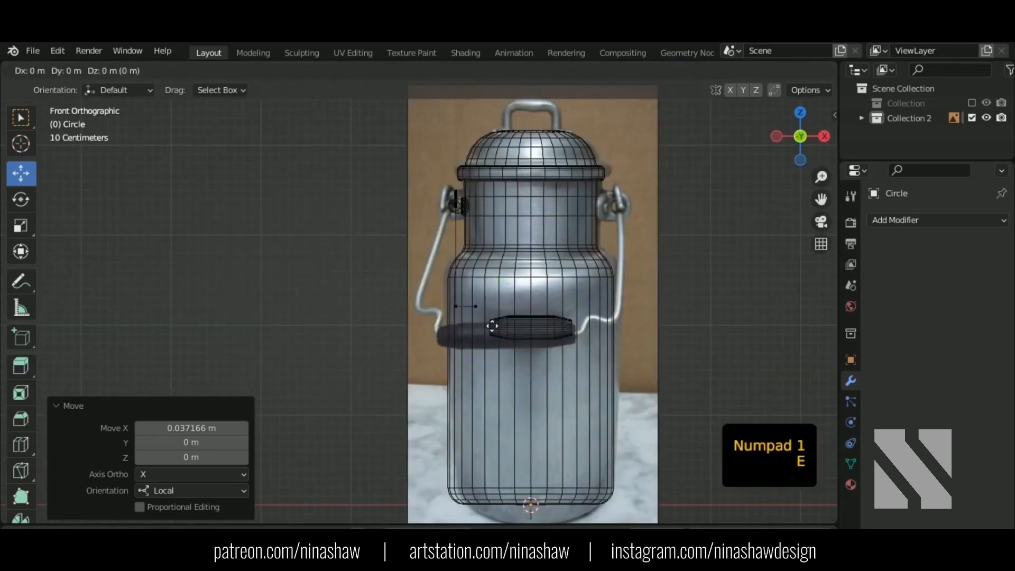
{"action": "right_click", "coordinate": [494, 354]}
{"action": "left_click_drag", "start_coordinate": [481, 285], "coordinate": [571, 334]}
{"action": "key", "text": "e"}
{"action": "right_click", "coordinate": [516, 349]}
{"action": "middle_click_drag", "start_coordinate": [471, 349], "coordinate": [541, 359]}
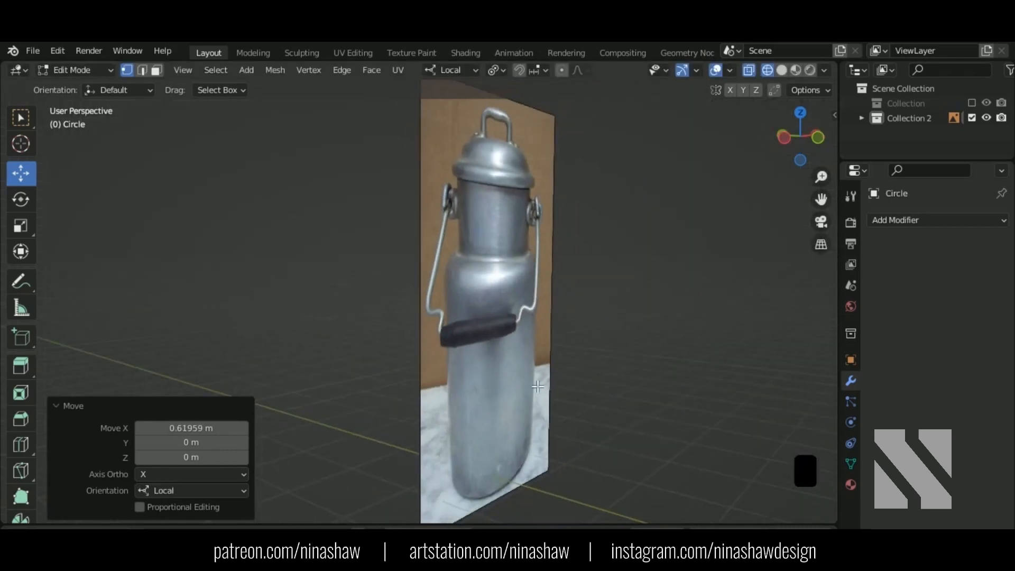
In left view, move the wire's two lowest vertices along Y to the centre of the handle grip.
{"action": "scroll", "coordinate": [541, 363], "scroll_direction": "down", "scroll_amount": 7}
{"action": "scroll", "coordinate": [555, 355], "scroll_direction": "up", "scroll_amount": 1}
{"action": "scroll", "coordinate": [560, 352], "scroll_direction": "up", "scroll_amount": 3}
{"action": "key", "text": "shift+z"}
{"action": "middle_click_drag", "start_coordinate": [740, 364], "coordinate": [539, 349], "text": "shift"}
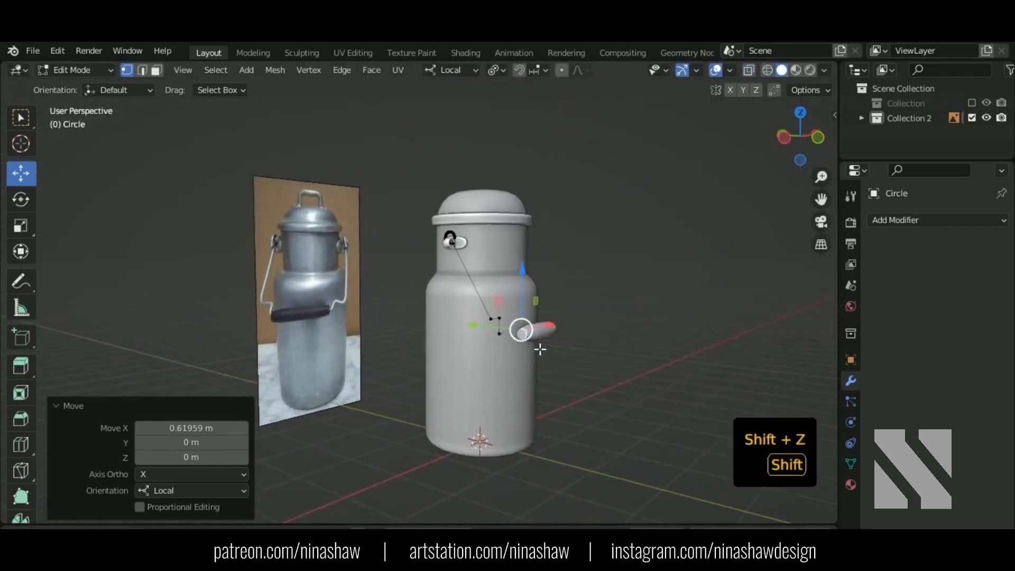
{"action": "scroll", "coordinate": [544, 341], "scroll_direction": "up", "scroll_amount": 2}
{"action": "left_click", "coordinate": [536, 349]}
{"action": "key", "text": "shift+z"}
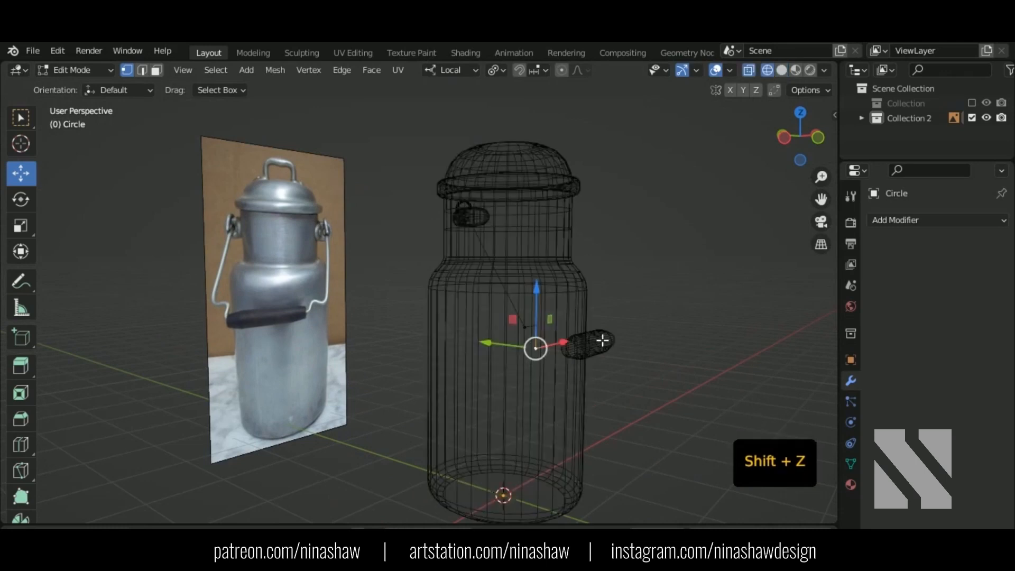
{"action": "left_click", "coordinate": [564, 343], "text": "shift"}
{"action": "key", "text": "ctrl+KP_3"}
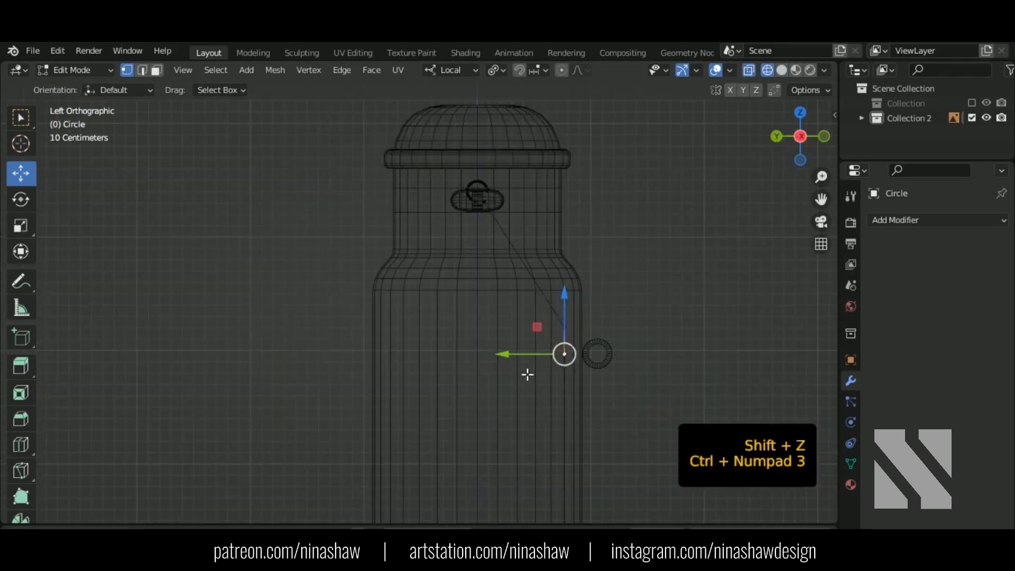
{"action": "left_click_drag", "start_coordinate": [526, 355], "coordinate": [566, 360]}
Move the vertices of the wire's upper bend about -0.124 m along Y toward the grip.
{"action": "left_click", "coordinate": [565, 327]}
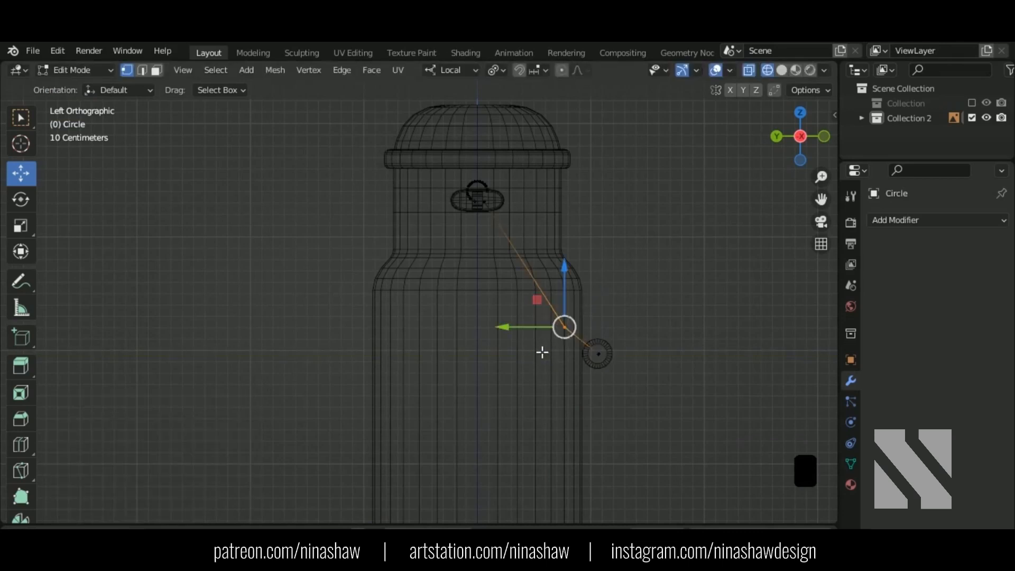
{"action": "left_click_drag", "start_coordinate": [545, 326], "coordinate": [561, 325]}
{"action": "middle_click_drag", "start_coordinate": [619, 365], "coordinate": [480, 401]}
{"action": "key", "text": "shift+z"}
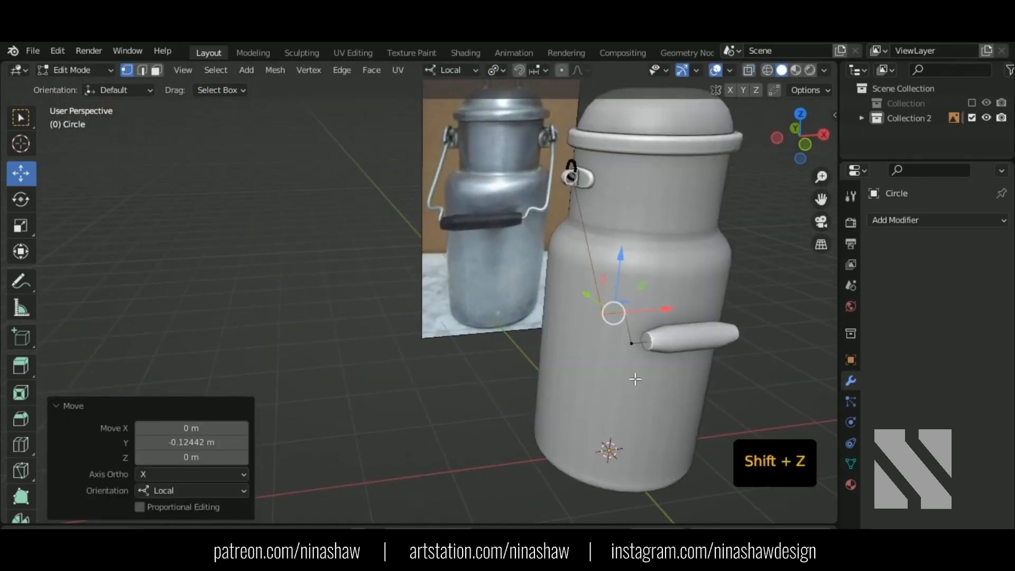
{"action": "middle_click_drag", "start_coordinate": [634, 379], "coordinate": [471, 356]}
{"action": "middle_click_drag", "start_coordinate": [515, 399], "coordinate": [524, 380]}
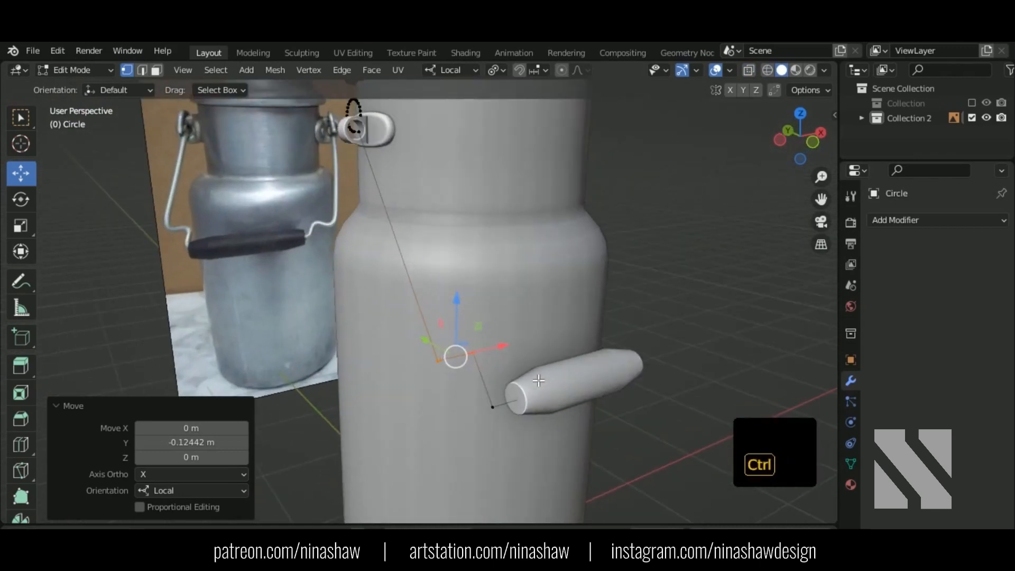
Bevel the vertices of the wire's bends near the grip with a width of 0.085 m and 4 segments.
{"action": "key", "text": "ctrl+KP_3"}
{"action": "left_click_drag", "start_coordinate": [441, 330], "coordinate": [447, 339]}
{"action": "middle_click_drag", "start_coordinate": [447, 338], "coordinate": [530, 399]}
{"action": "key", "text": "shift+ctrl+b"}
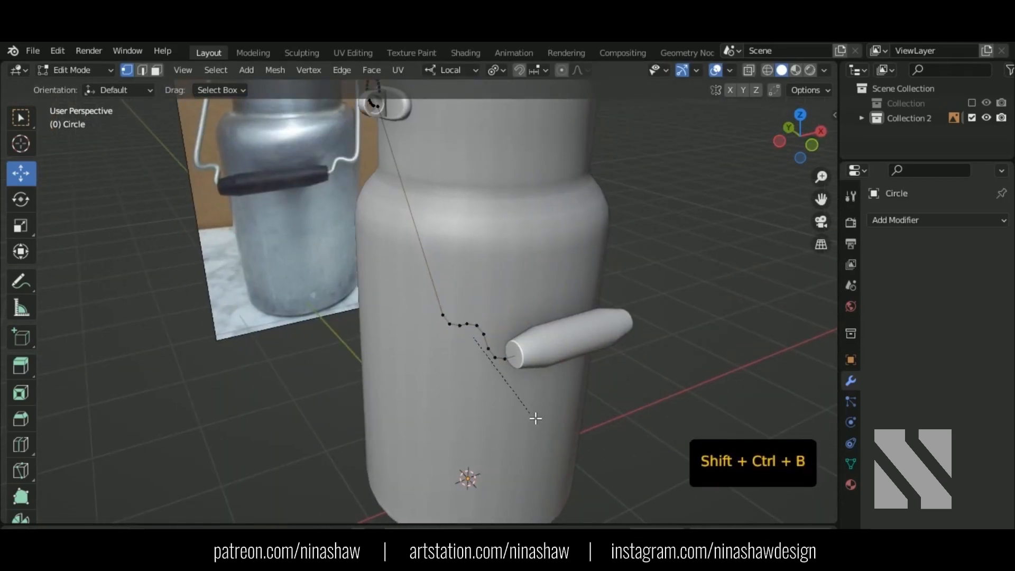
{"action": "left_click", "coordinate": [536, 418]}
{"action": "middle_click_drag", "start_coordinate": [546, 403], "coordinate": [514, 355]}
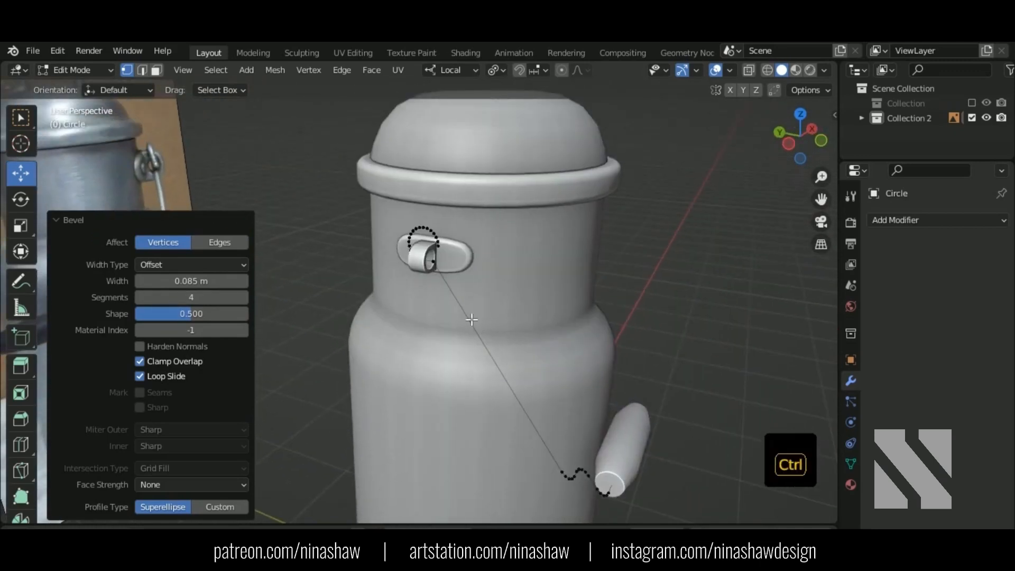
Extrude the hook's free end vertex twice diagonally downward, the first time about -0.015 m in Y and -0.041 m in Z.
{"action": "key", "text": "ctrl+KP_3"}
{"action": "scroll", "coordinate": [495, 212], "scroll_direction": "up", "scroll_amount": 3}
{"action": "scroll", "coordinate": [496, 213], "scroll_direction": "down", "scroll_amount": 2}
{"action": "scroll", "coordinate": [401, 313], "scroll_direction": "up", "scroll_amount": 3}
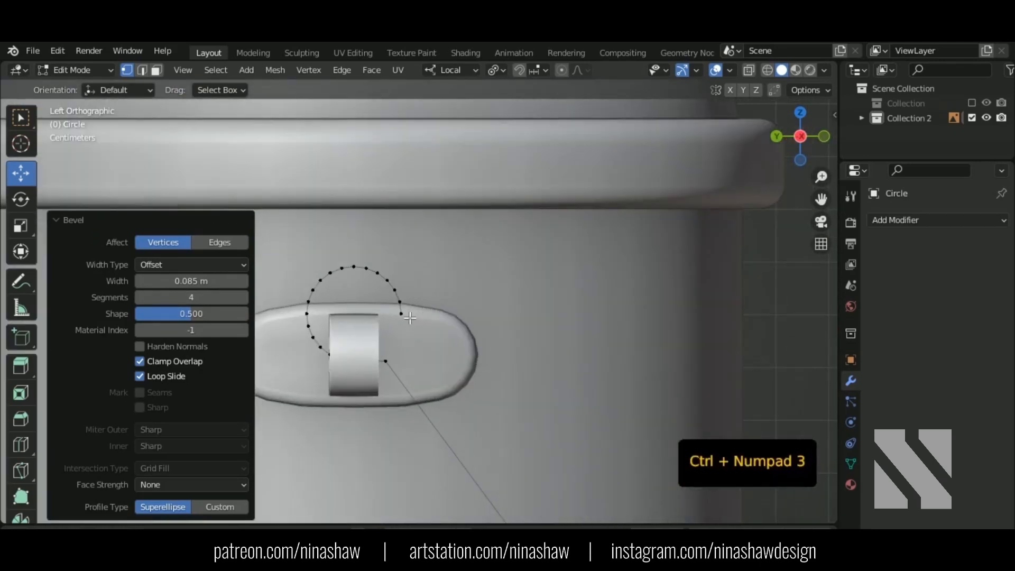
{"action": "left_click", "coordinate": [401, 314]}
{"action": "key", "text": "e"}
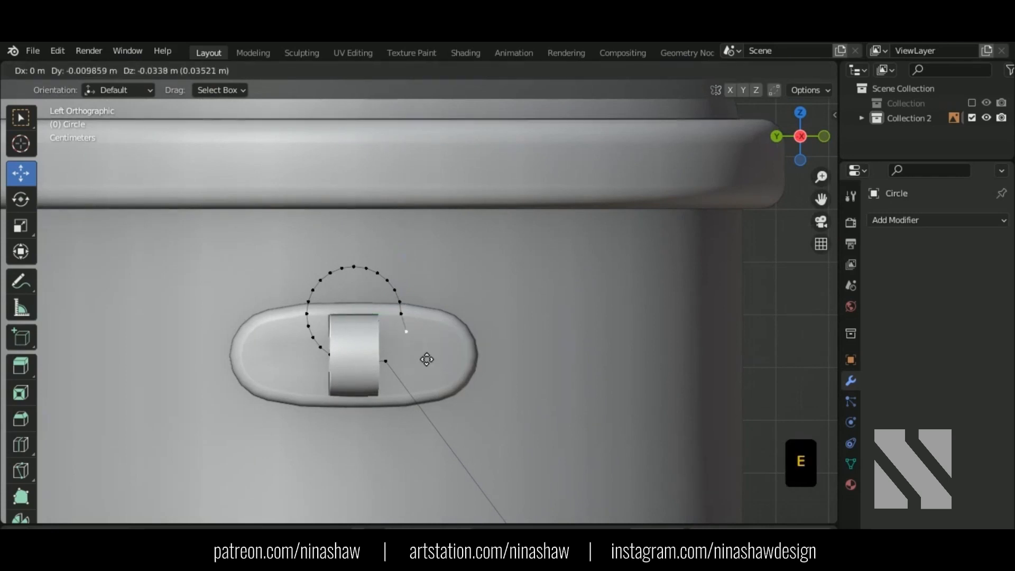
{"action": "left_click", "coordinate": [427, 354]}
{"action": "key", "text": "e"}
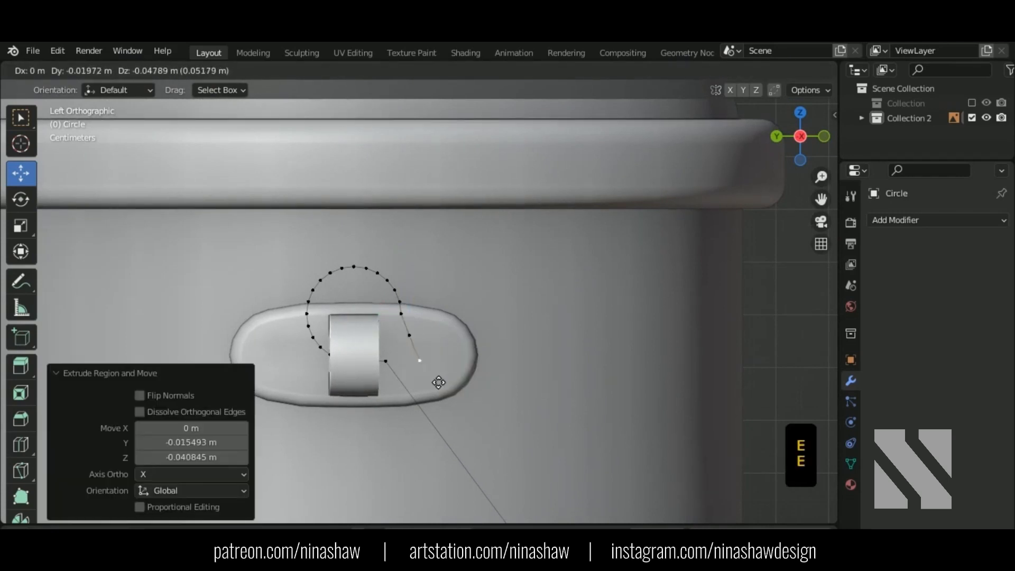
{"action": "left_click", "coordinate": [457, 395]}
Leave mesh editing and convert the wire object to a curve.
{"action": "scroll", "coordinate": [450, 388], "scroll_direction": "down", "scroll_amount": 3}
{"action": "key", "text": "Tab"}
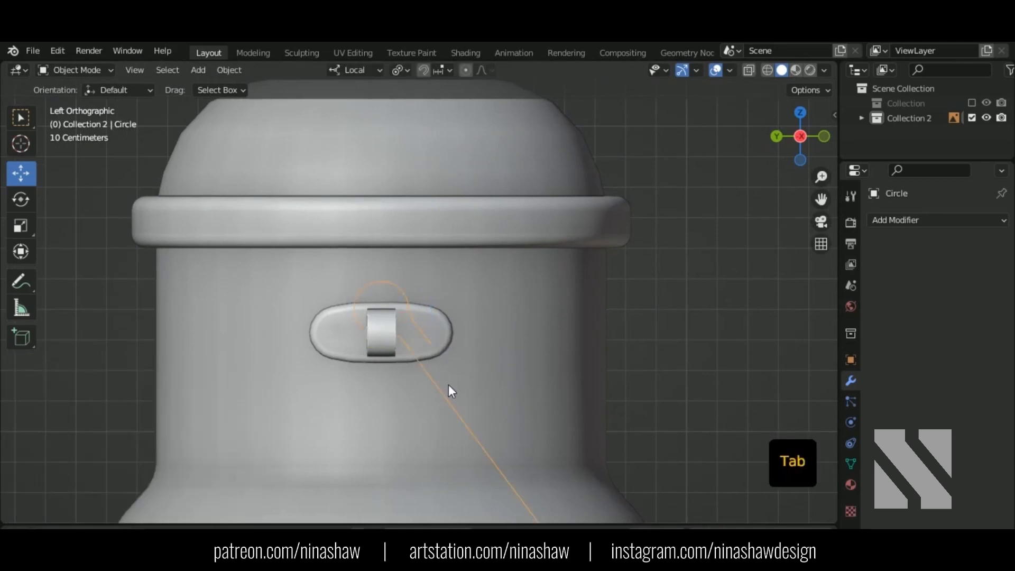
{"action": "right_click", "coordinate": [448, 385]}
{"action": "mouse_move", "coordinate": [423, 289]}
{"action": "left_click", "coordinate": [518, 287]}
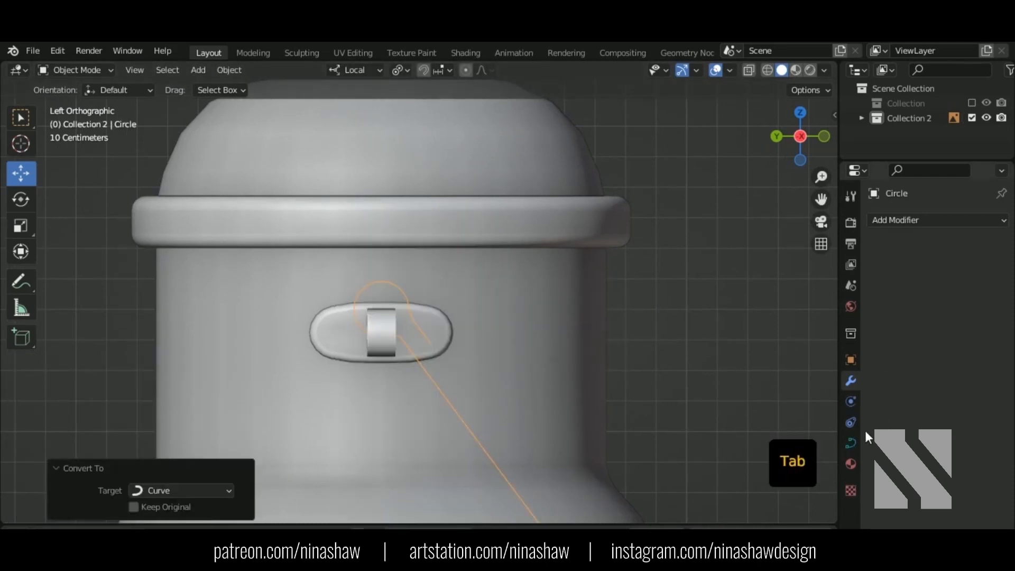
Give the wire curve a round bevel with 0.03 m depth and shade it smooth.
{"action": "left_click", "coordinate": [852, 443]}
{"action": "scroll", "coordinate": [931, 423], "scroll_direction": "down", "scroll_amount": 8}
{"action": "left_click_drag", "start_coordinate": [986, 409], "coordinate": [1001, 409]}
{"action": "right_click", "coordinate": [391, 252]}
{"action": "left_click", "coordinate": [391, 250]}
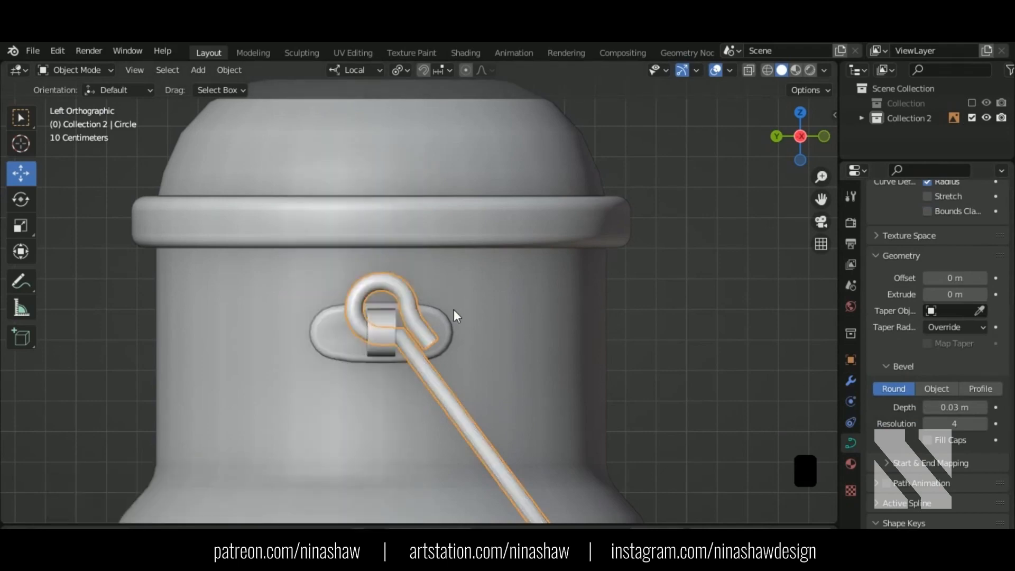
{"action": "scroll", "coordinate": [453, 309], "scroll_direction": "down", "scroll_amount": 5}
{"action": "middle_click_drag", "start_coordinate": [487, 379], "coordinate": [396, 396]}
{"action": "scroll", "coordinate": [392, 313], "scroll_direction": "up", "scroll_amount": 4}
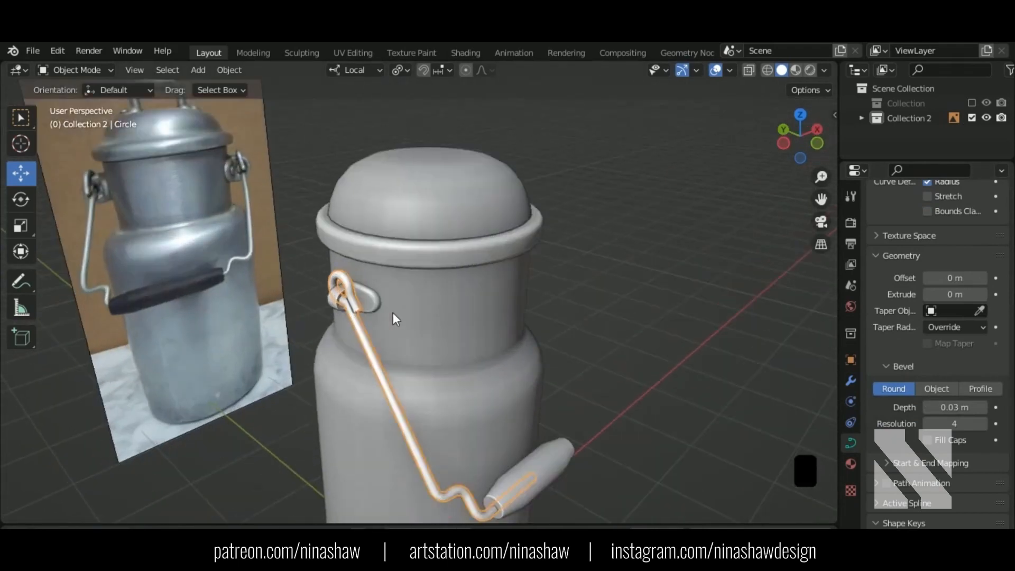
{"action": "middle_click_drag", "start_coordinate": [392, 313], "coordinate": [494, 294]}
{"action": "key", "text": "ctrl+KP_3"}
{"action": "scroll", "coordinate": [520, 309], "scroll_direction": "up", "scroll_amount": 4}
{"action": "key", "text": "Tab"}
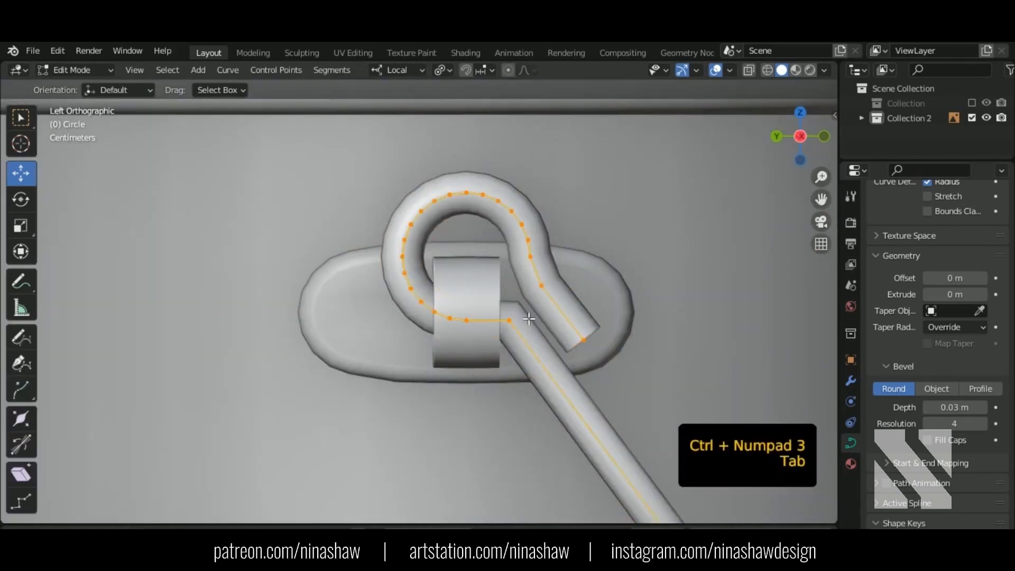
{"action": "key", "text": "Tab"}
{"action": "scroll", "coordinate": [524, 313], "scroll_direction": "down", "scroll_amount": 3}
{"action": "key", "text": "Tab"}
{"action": "scroll", "coordinate": [524, 312], "scroll_direction": "up", "scroll_amount": 3}
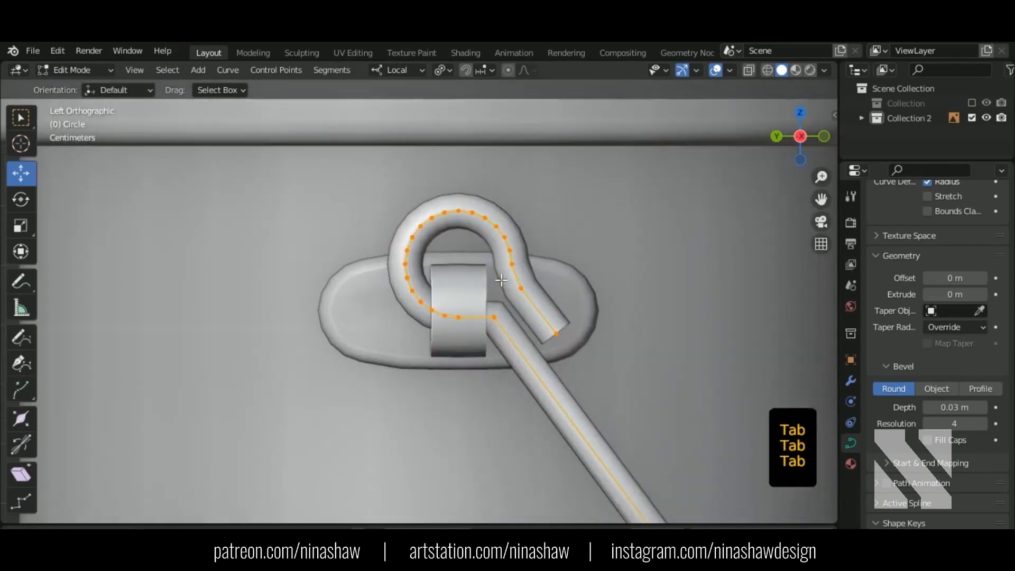
{"action": "left_click_drag", "start_coordinate": [276, 357], "coordinate": [275, 358]}
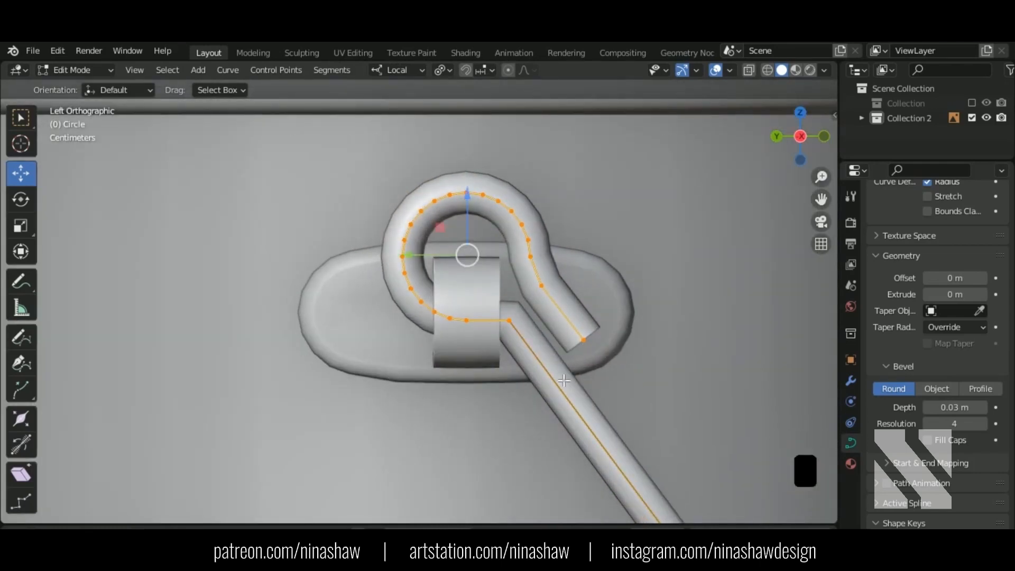
{"action": "key", "text": "s"}
{"action": "left_click", "coordinate": [565, 364]}
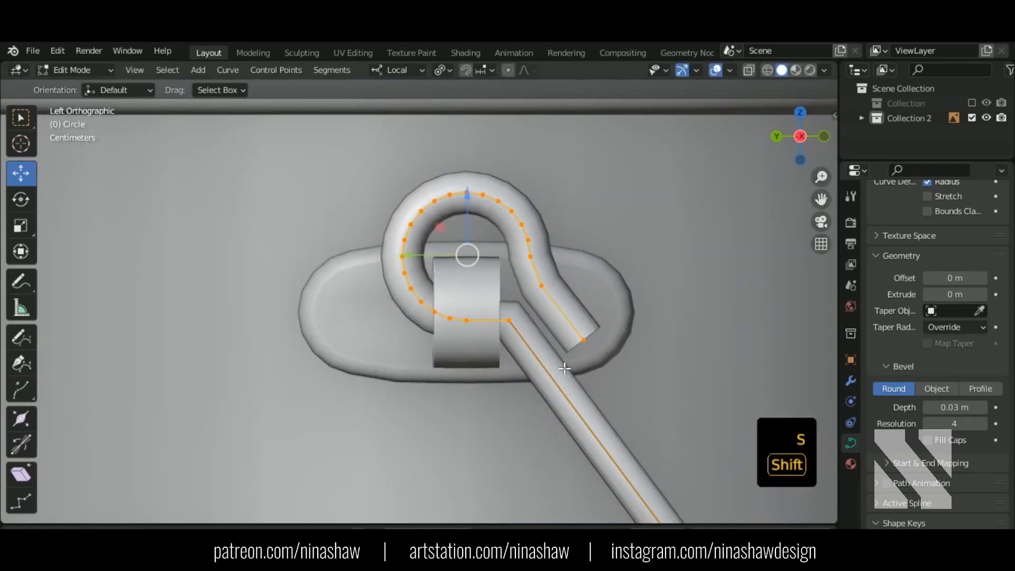
{"action": "key", "text": "shift+z"}
{"action": "scroll", "coordinate": [564, 365], "scroll_direction": "down", "scroll_amount": 5}
{"action": "key", "text": "shift+z"}
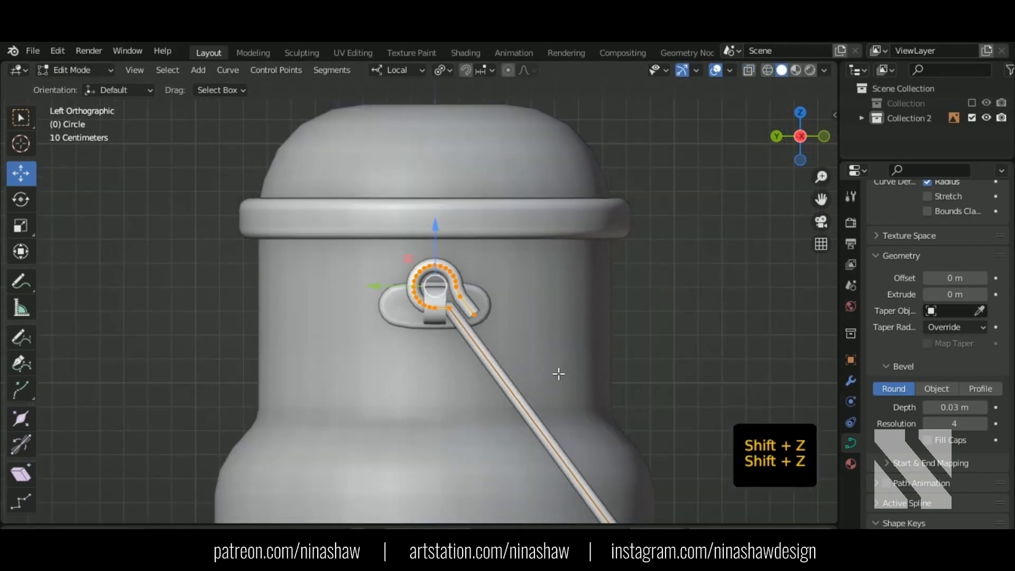
{"action": "scroll", "coordinate": [558, 374], "scroll_direction": "down", "scroll_amount": 2}
{"action": "mouse_move", "coordinate": [558, 374]}
{"action": "middle_mouse_down", "text": "shift"}
{"action": "mouse_move", "coordinate": [549, 308]}
{"action": "mouse_move", "coordinate": [561, 365]}
{"action": "middle_mouse_up", "text": "shift"}
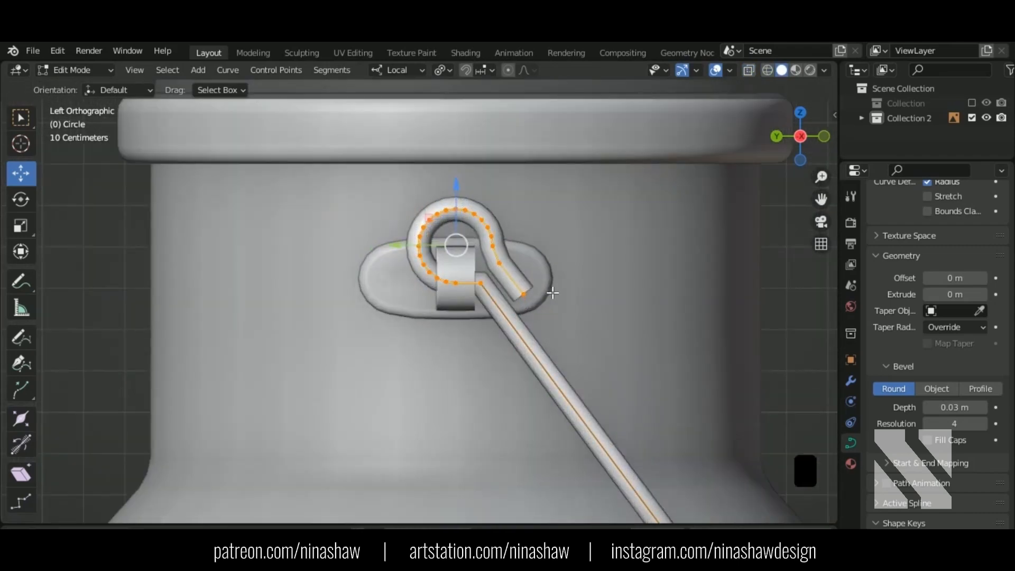
{"action": "key", "text": "s"}
{"action": "right_click", "coordinate": [539, 280]}
{"action": "middle_click_drag", "start_coordinate": [539, 280], "coordinate": [417, 360]}
{"action": "middle_click_drag", "start_coordinate": [548, 328], "coordinate": [615, 338]}
Leave curve editing and convert the wire curve to a mesh.
{"action": "key", "text": "Tab"}
{"action": "right_click", "coordinate": [531, 283]}
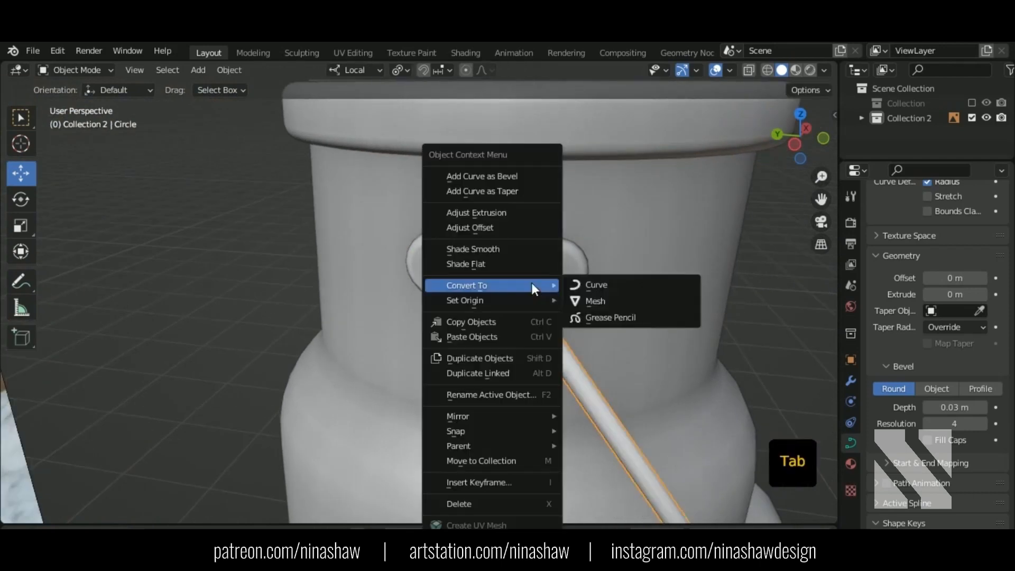
{"action": "mouse_move", "coordinate": [503, 285]}
{"action": "left_click", "coordinate": [595, 301]}
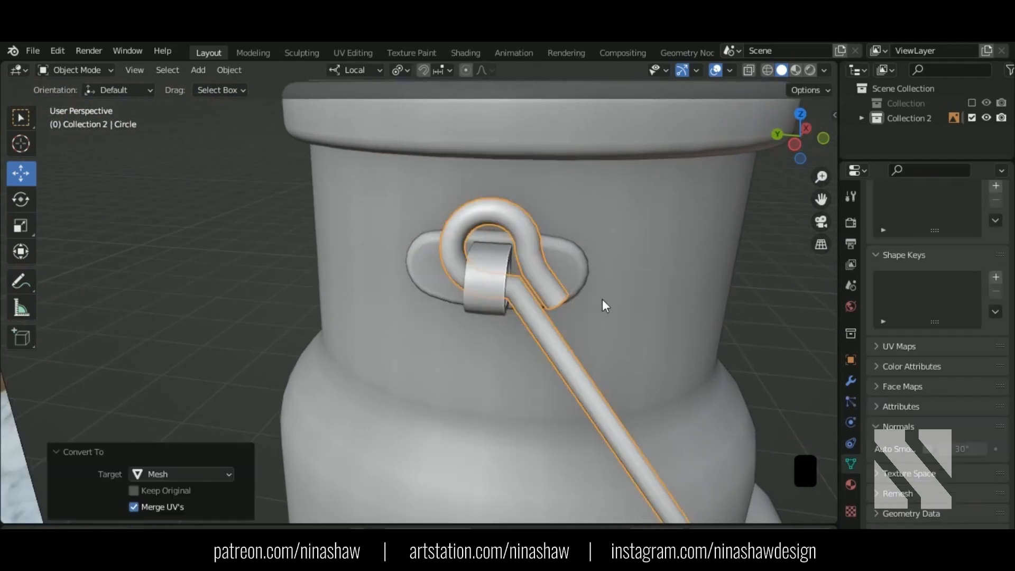
In left view, scale only the wire's hook loop to 0.967 and move it about 0.005 m down along local Z.
{"action": "key", "text": "KP_1"}
{"action": "key", "text": "ctrl+KP_3"}
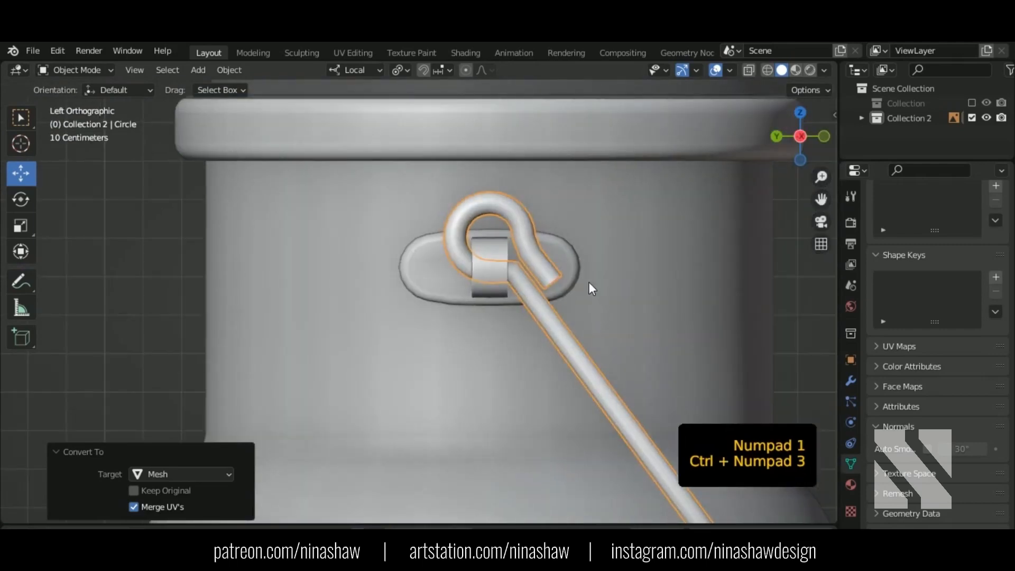
{"action": "key", "text": "Tab"}
{"action": "key", "text": "shift+z"}
{"action": "middle_click_drag", "start_coordinate": [533, 325], "coordinate": [515, 386], "text": "shift"}
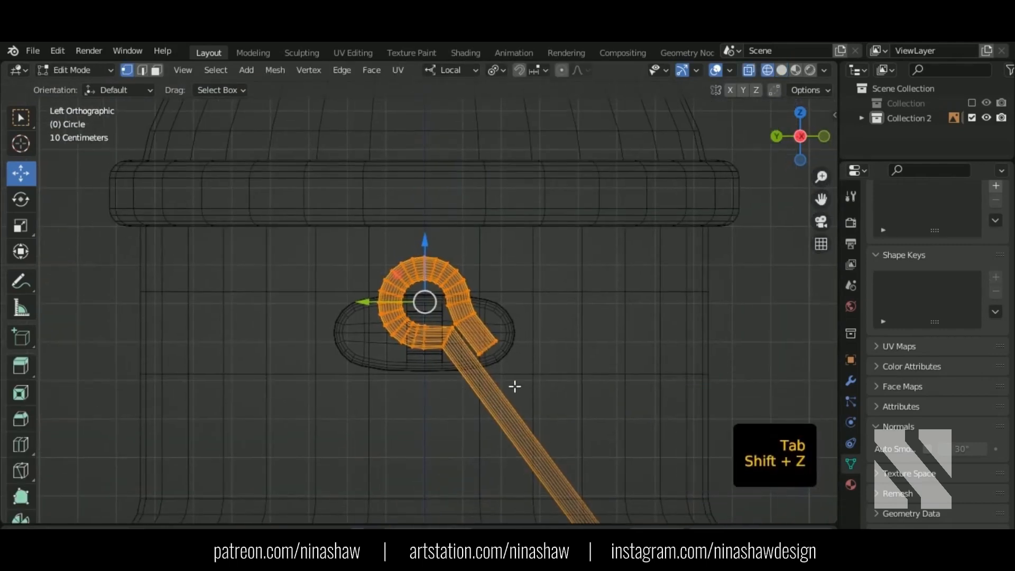
{"action": "key", "text": "s"}
{"action": "right_click", "coordinate": [499, 374]}
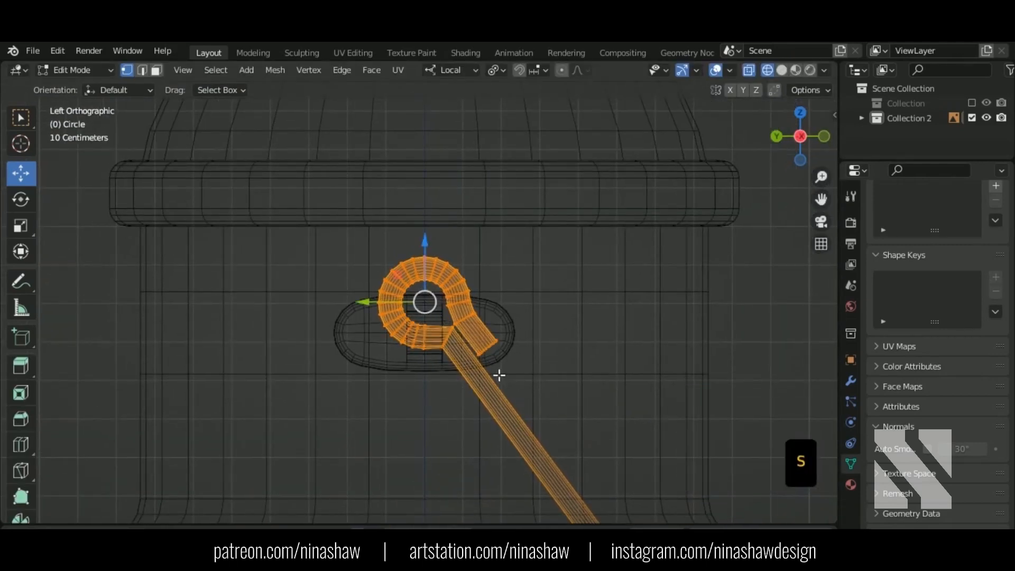
{"action": "scroll", "coordinate": [499, 374], "scroll_direction": "up", "scroll_amount": 5}
{"action": "left_click_drag", "start_coordinate": [475, 353], "coordinate": [541, 455], "text": "ctrl"}
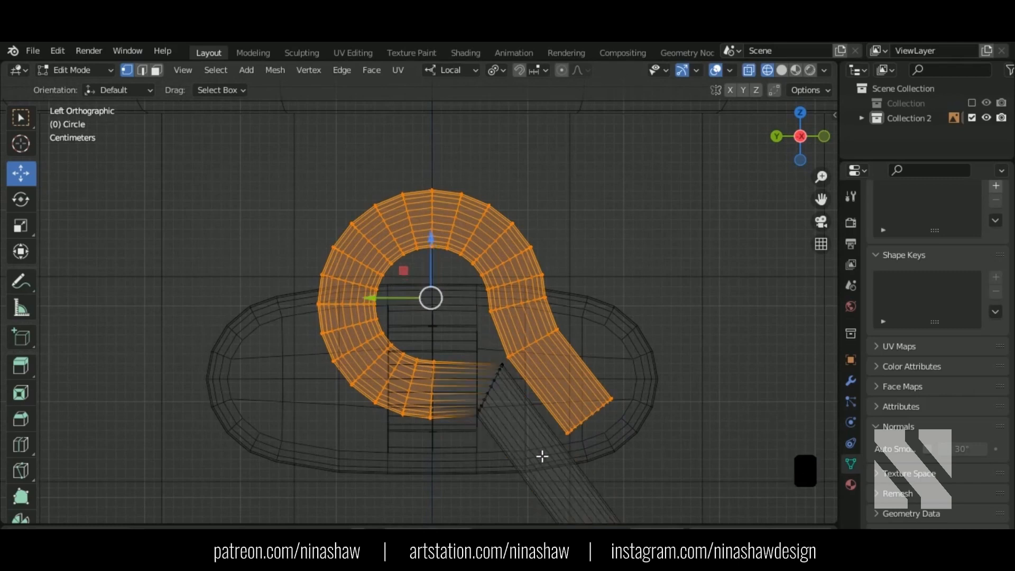
{"action": "key", "text": "s"}
{"action": "left_click", "coordinate": [469, 347]}
{"action": "key", "text": "g"}
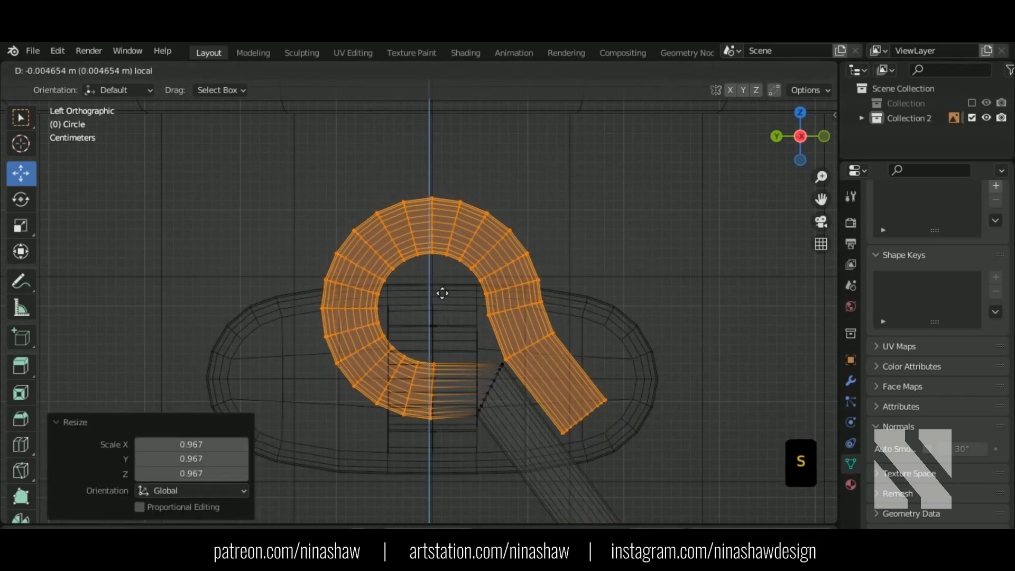
{"action": "left_click", "coordinate": [441, 295]}
Select the full vertex ring at the bend below the hook and move it about -0.0058 m along Z.
{"action": "left_click_drag", "start_coordinate": [508, 396], "coordinate": [508, 403]}
{"action": "scroll", "coordinate": [508, 404], "scroll_direction": "up", "scroll_amount": 3}
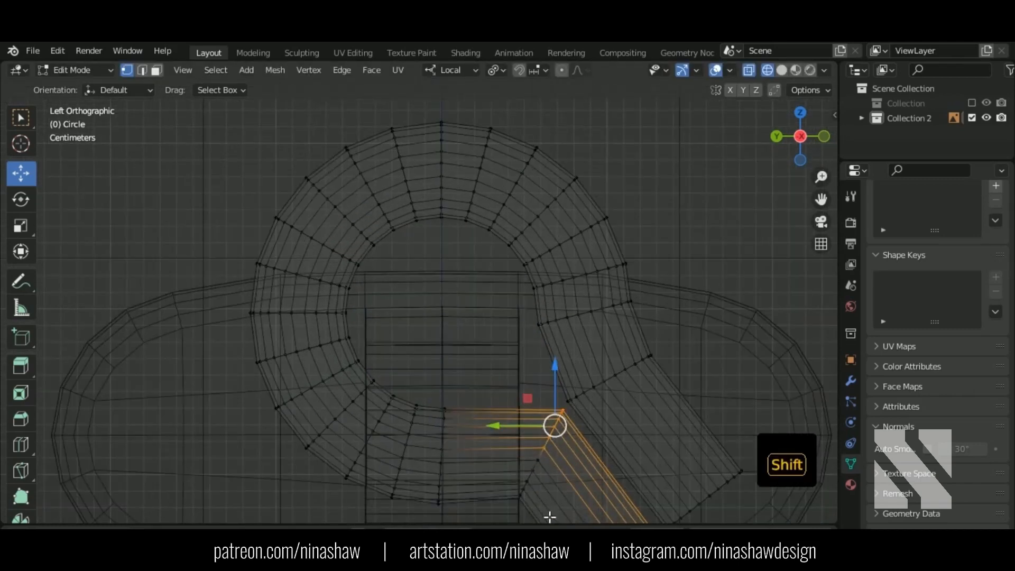
{"action": "left_click_drag", "start_coordinate": [548, 515], "coordinate": [523, 439], "text": "shift"}
{"action": "middle_click_drag", "start_coordinate": [551, 365], "coordinate": [501, 209], "text": "shift"}
Try to bevel and rotate the edge ring at the bend below the hook.
{"action": "key", "text": "ctrl+b"}
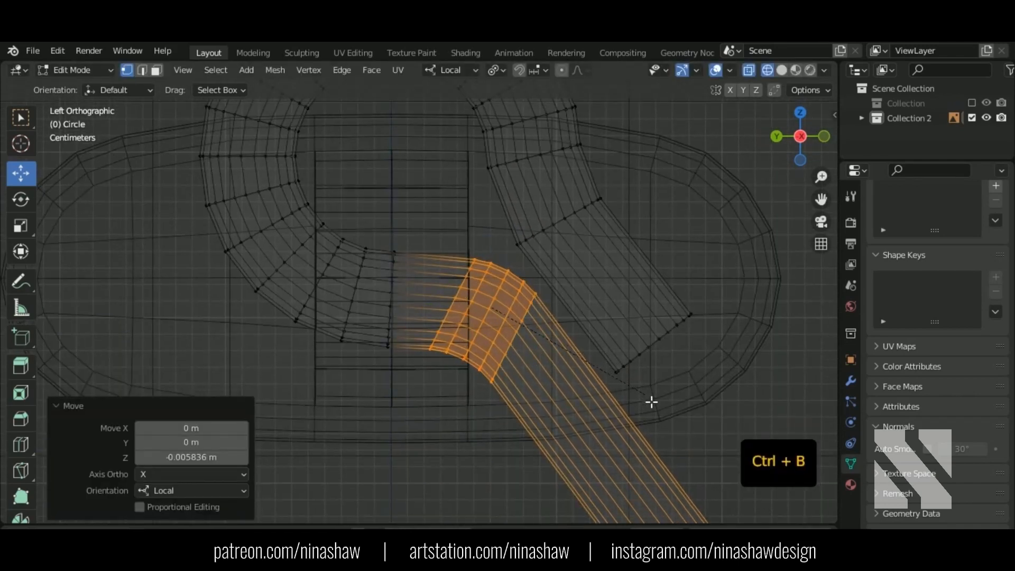
{"action": "left_click", "coordinate": [653, 403]}
{"action": "key", "text": "ctrl+z"}
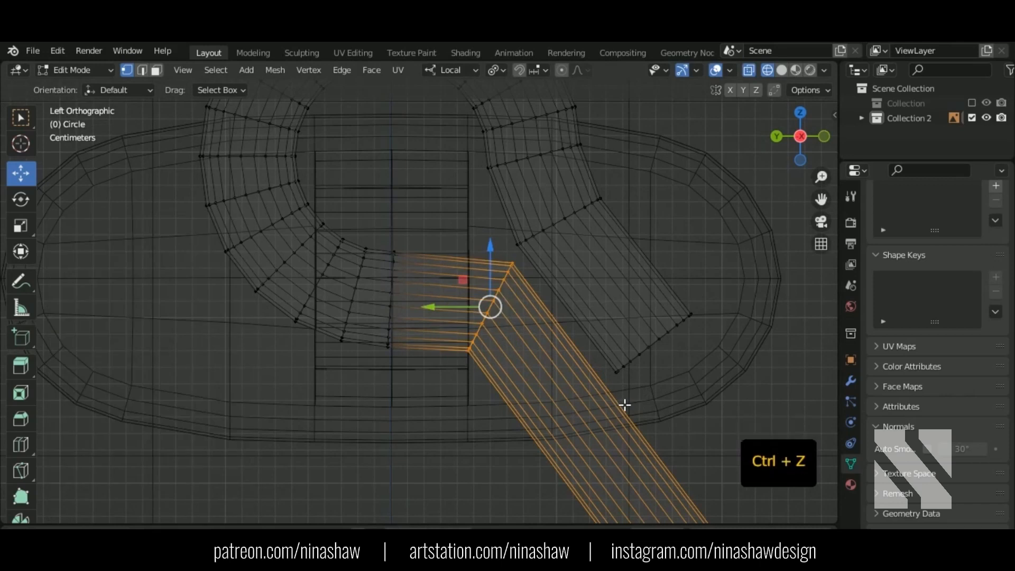
{"action": "key", "text": "r"}
{"action": "left_click", "coordinate": [619, 379]}
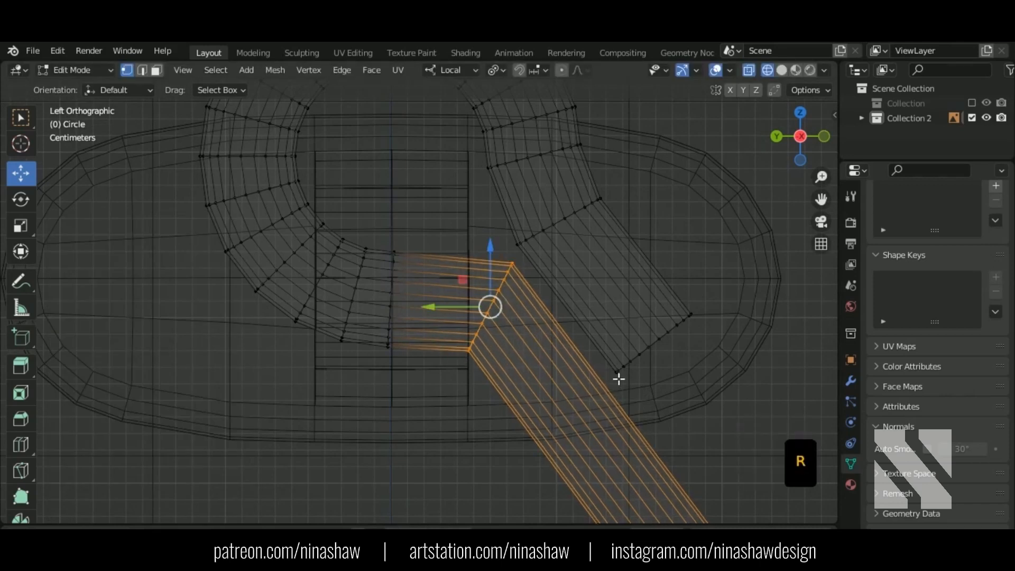
Bevel the wire's edge ring at the bend below the hook with 2 segments and a width of about 0.0225 m.
{"action": "key", "text": "ctrl+b"}
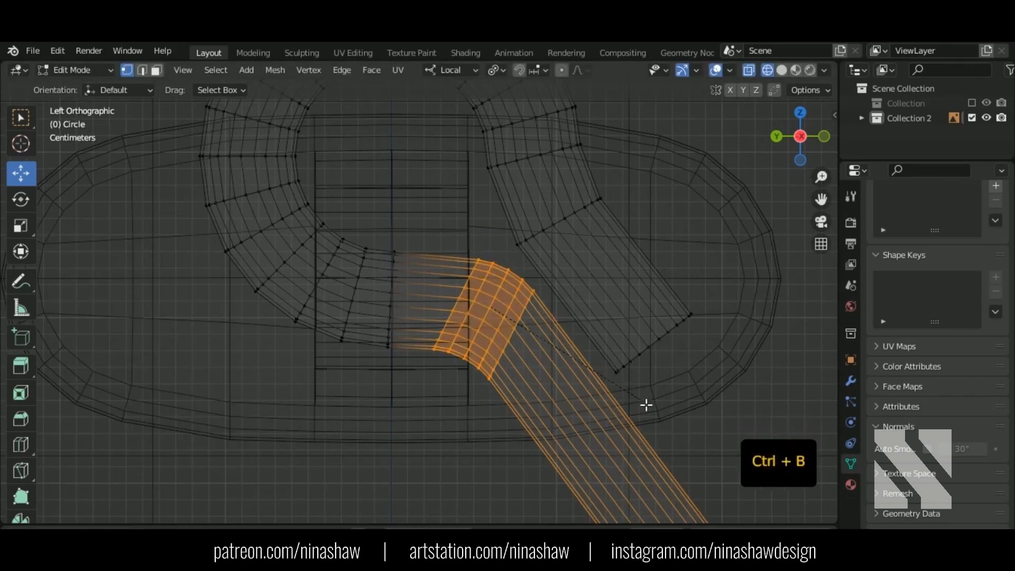
{"action": "left_click", "coordinate": [627, 409]}
{"action": "mouse_move", "coordinate": [623, 410]}
{"action": "middle_mouse_down"}
{"action": "mouse_move", "coordinate": [586, 338]}
{"action": "mouse_move", "coordinate": [525, 351]}
{"action": "mouse_move", "coordinate": [586, 353]}
{"action": "middle_mouse_up"}
{"action": "key", "text": "shift+z"}
{"action": "key", "text": "KP_1"}
{"action": "key", "text": "ctrl+KP_3"}
{"action": "key", "text": "ctrl+KP_3"}
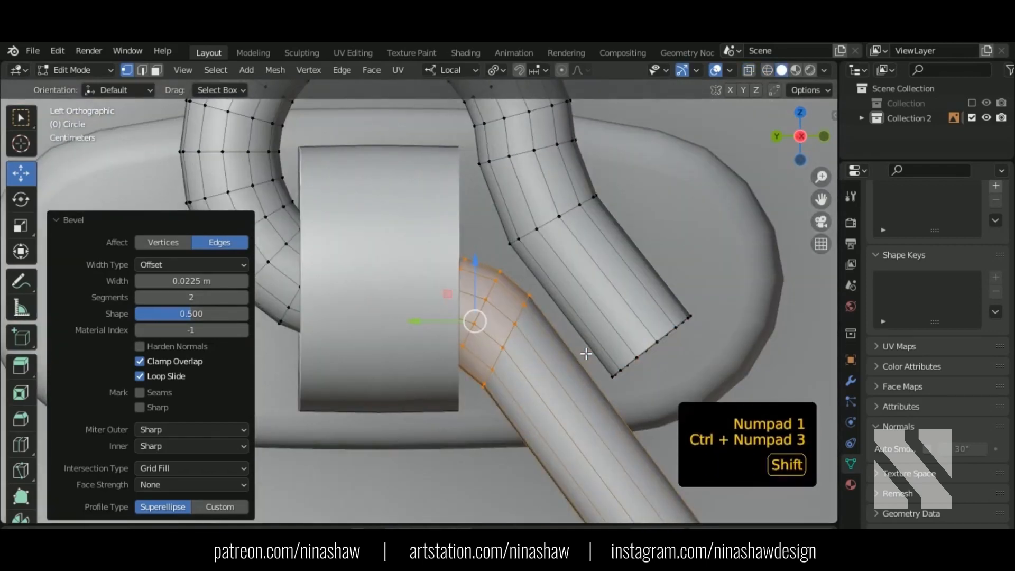
Select the whole hook including its bevelled bend and move it about -0.0045 m along local Z.
{"action": "key", "text": "shift+z"}
{"action": "left_click_drag", "start_coordinate": [510, 146], "coordinate": [280, 386]}
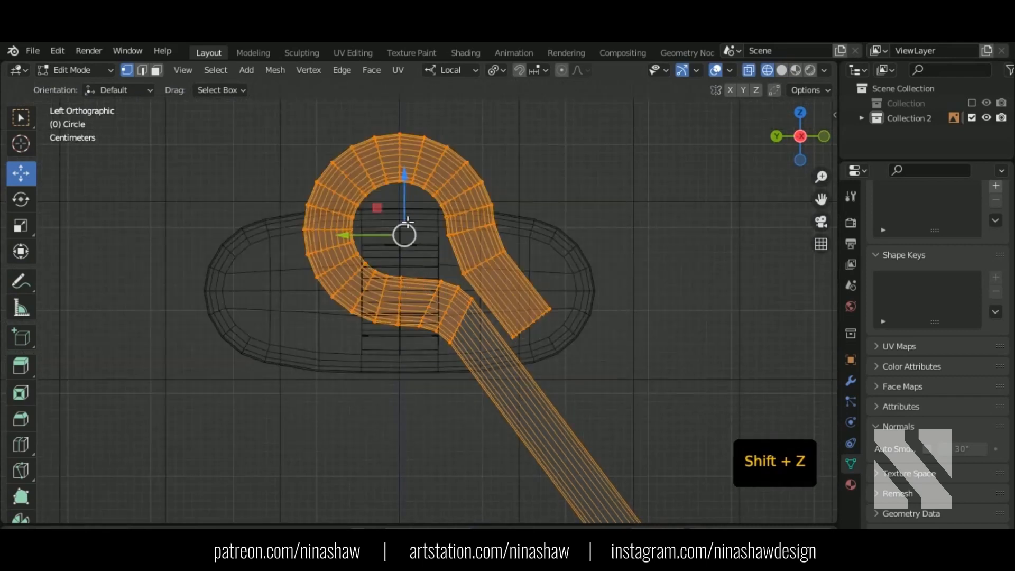
{"action": "key", "text": "g"}
{"action": "key", "text": "z"}
{"action": "key", "text": "z"}
{"action": "left_click", "coordinate": [414, 227]}
{"action": "key", "text": "shift+z"}
{"action": "scroll", "coordinate": [458, 321], "scroll_direction": "down", "scroll_amount": 6}
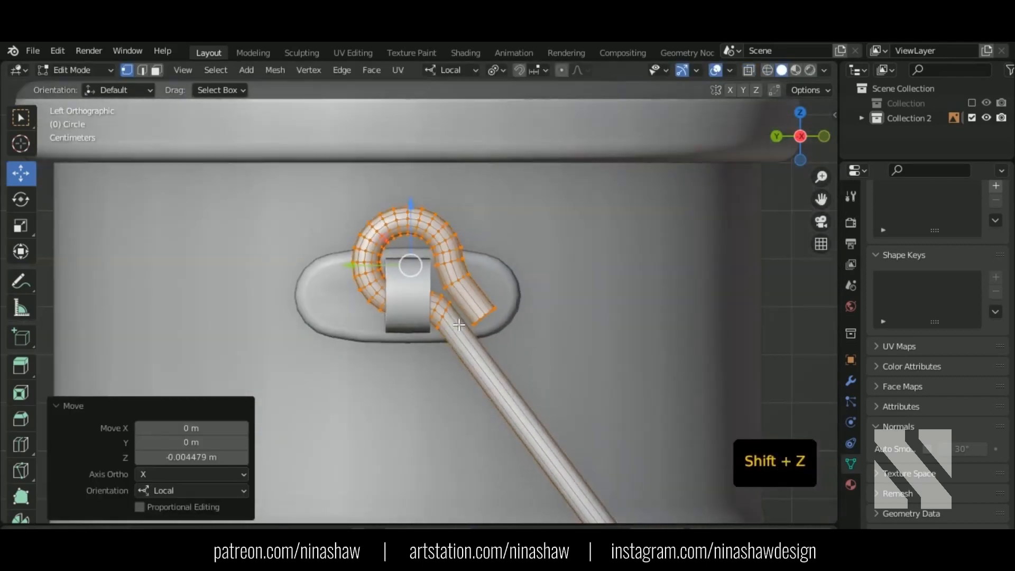
Fill the open end of the wire hook with a face and bevel its rim about 0.0058 m with 2 segments.
{"action": "middle_click_drag", "start_coordinate": [458, 322], "coordinate": [476, 342]}
{"action": "scroll", "coordinate": [449, 317], "scroll_direction": "up", "scroll_amount": 3}
{"action": "scroll", "coordinate": [449, 318], "scroll_direction": "up", "scroll_amount": 3}
{"action": "key", "text": "2"}
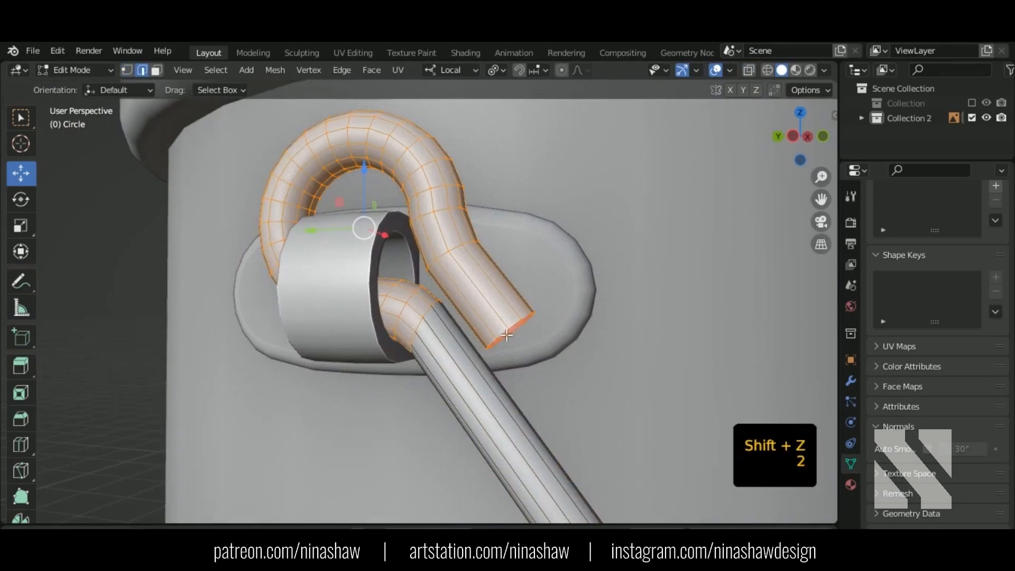
{"action": "left_click", "coordinate": [503, 333], "text": "alt+shift"}
{"action": "key", "text": "f"}
{"action": "key", "text": "ctrl+b"}
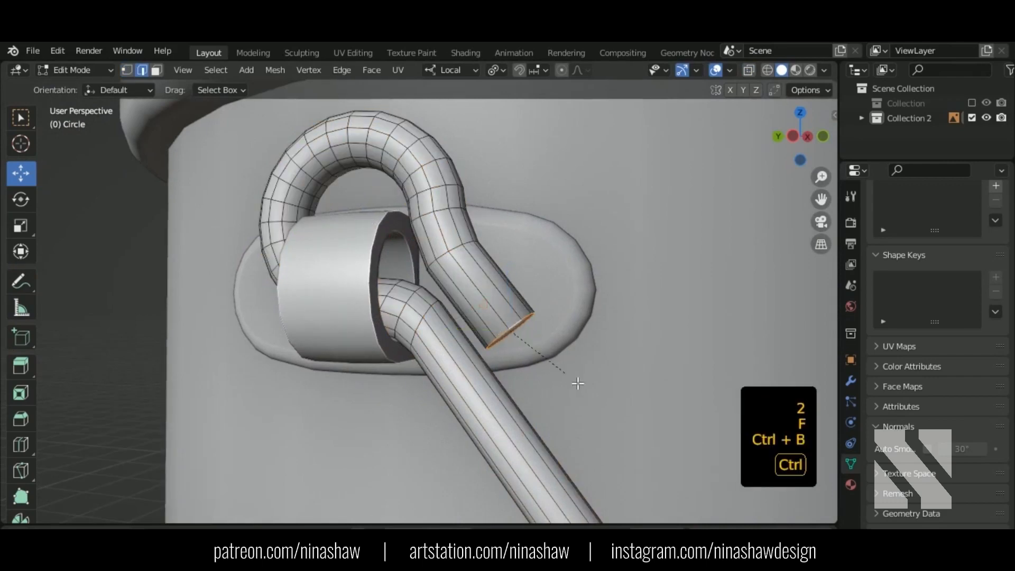
{"action": "left_click", "coordinate": [562, 373]}
{"action": "scroll", "coordinate": [582, 338], "scroll_direction": "down", "scroll_amount": 7}
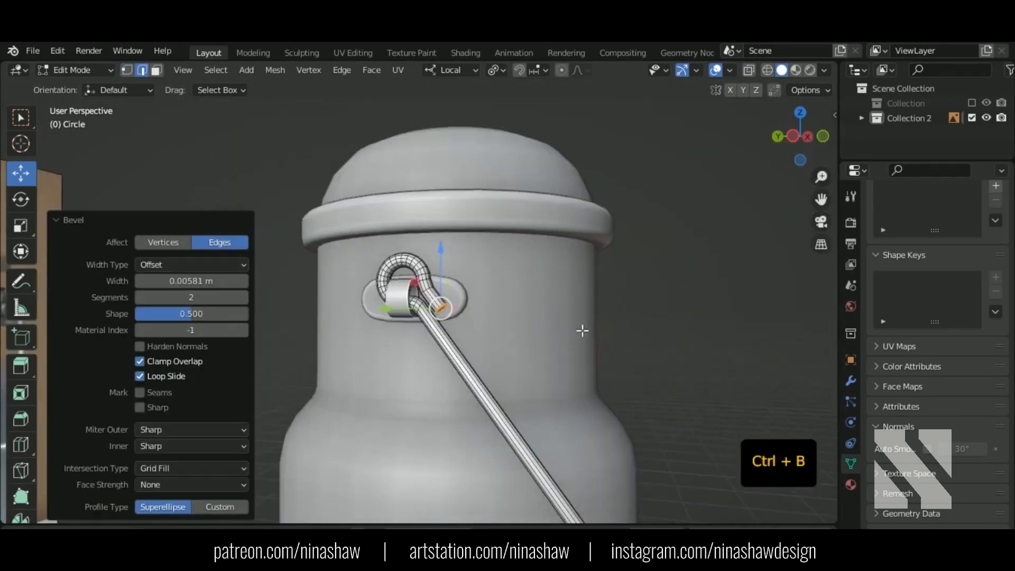
Leave mesh editing and add a Mirror modifier on the X axis to the wire handle.
{"action": "middle_click_drag", "start_coordinate": [635, 433], "coordinate": [467, 326], "text": "shift"}
{"action": "key", "text": "Tab"}
{"action": "middle_click_drag", "start_coordinate": [519, 367], "coordinate": [549, 387]}
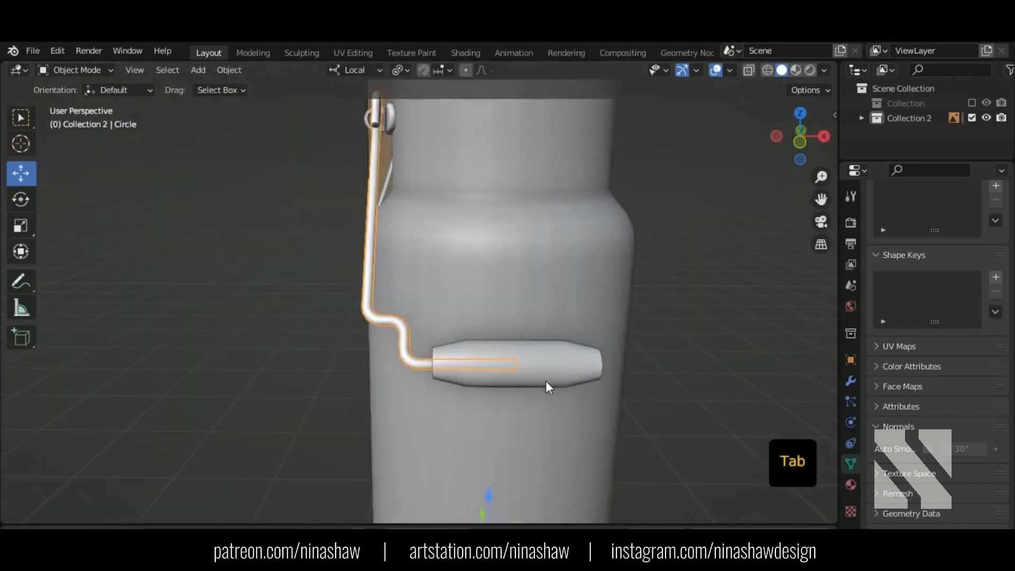
{"action": "left_click", "coordinate": [850, 380]}
{"action": "left_click", "coordinate": [917, 219]}
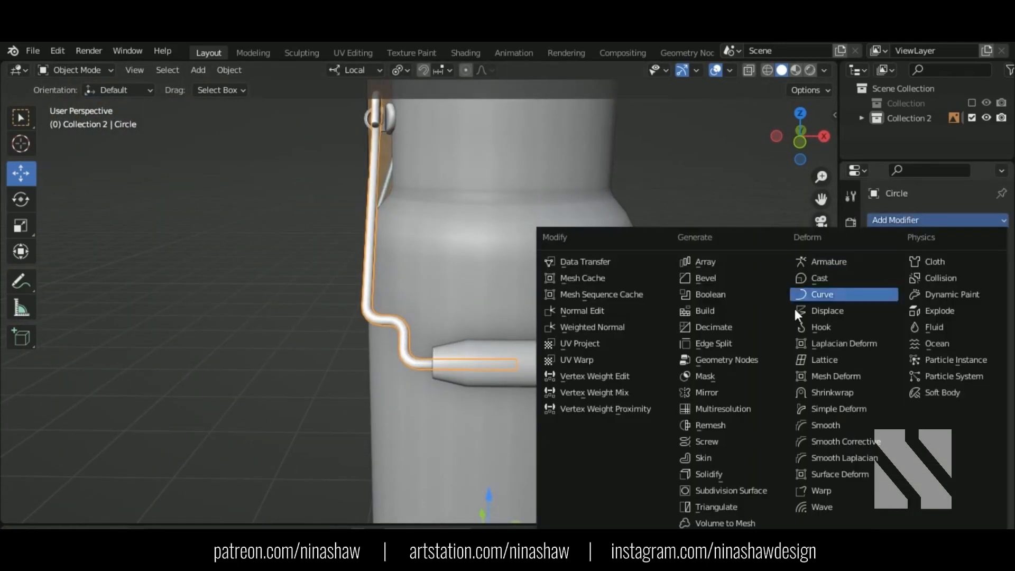
{"action": "left_click", "coordinate": [740, 391]}
Enable Clipping on the wire's Mirror modifier and move the wire's inner end ring along X onto the mirror plane.
{"action": "key", "text": "KP_1"}
{"action": "key", "text": "shift+z"}
{"action": "scroll", "coordinate": [465, 325], "scroll_direction": "up", "scroll_amount": 2}
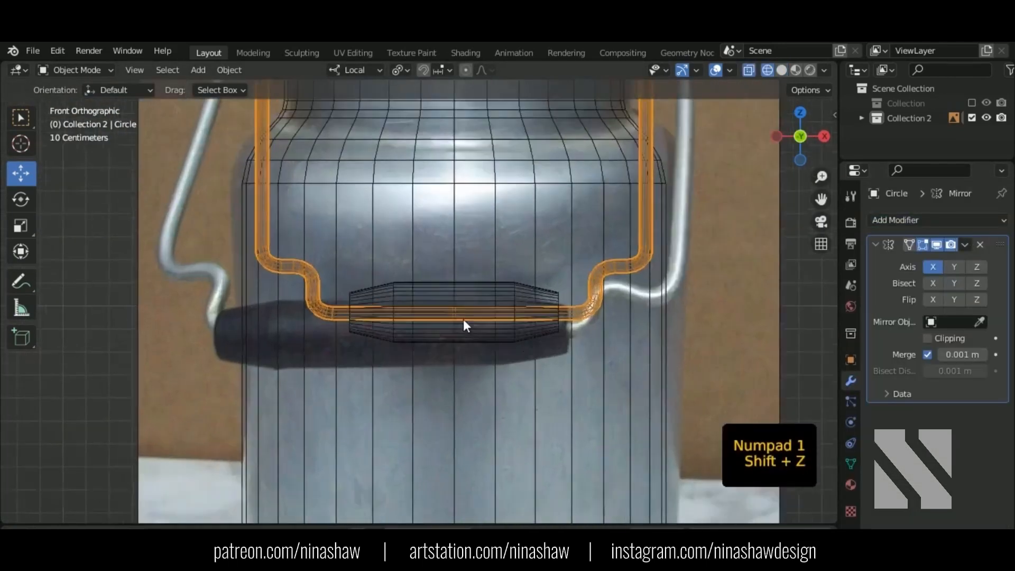
{"action": "scroll", "coordinate": [527, 338], "scroll_direction": "up", "scroll_amount": 5}
{"action": "key", "text": "Tab"}
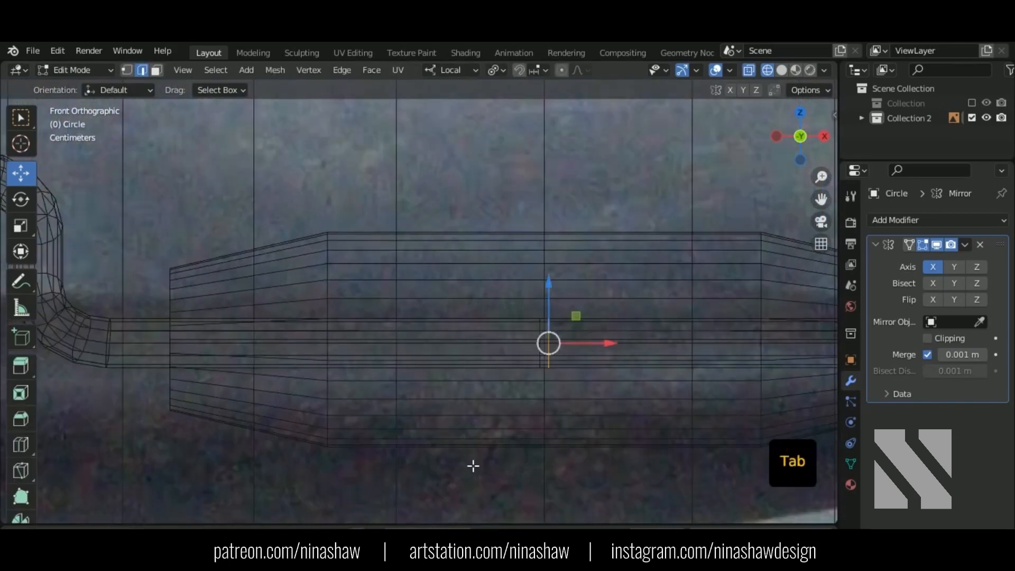
{"action": "key", "text": "g"}
{"action": "key", "text": "x"}
{"action": "left_click", "coordinate": [566, 347]}
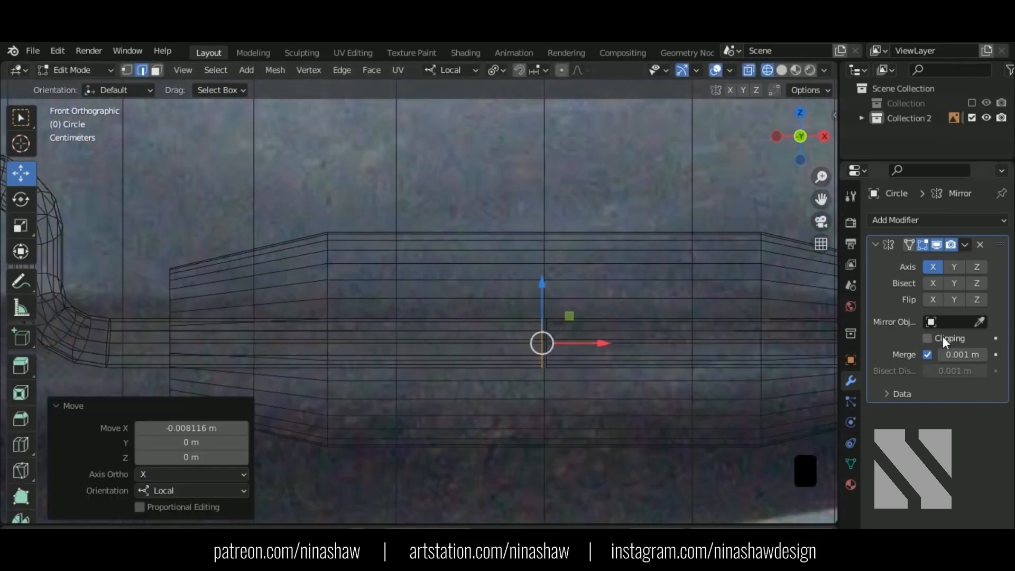
{"action": "key", "text": "g"}
{"action": "key", "text": "x"}
{"action": "left_click", "coordinate": [629, 351]}
{"action": "scroll", "coordinate": [558, 411], "scroll_direction": "down", "scroll_amount": 4}
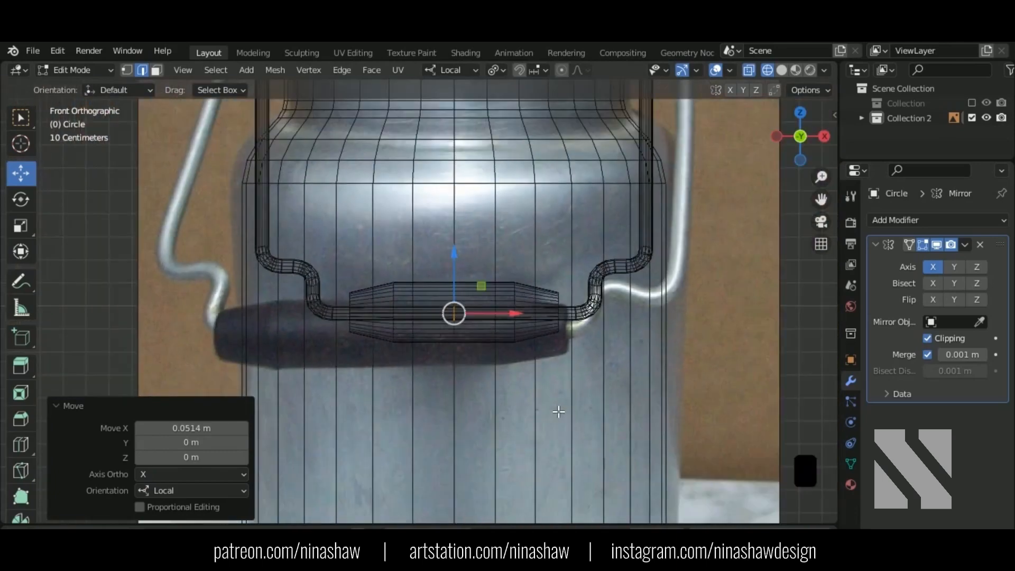
{"action": "key", "text": "Tab"}
{"action": "scroll", "coordinate": [561, 410], "scroll_direction": "down", "scroll_amount": 4}
{"action": "middle_click_drag", "start_coordinate": [566, 281], "coordinate": [566, 332], "text": "shift"}
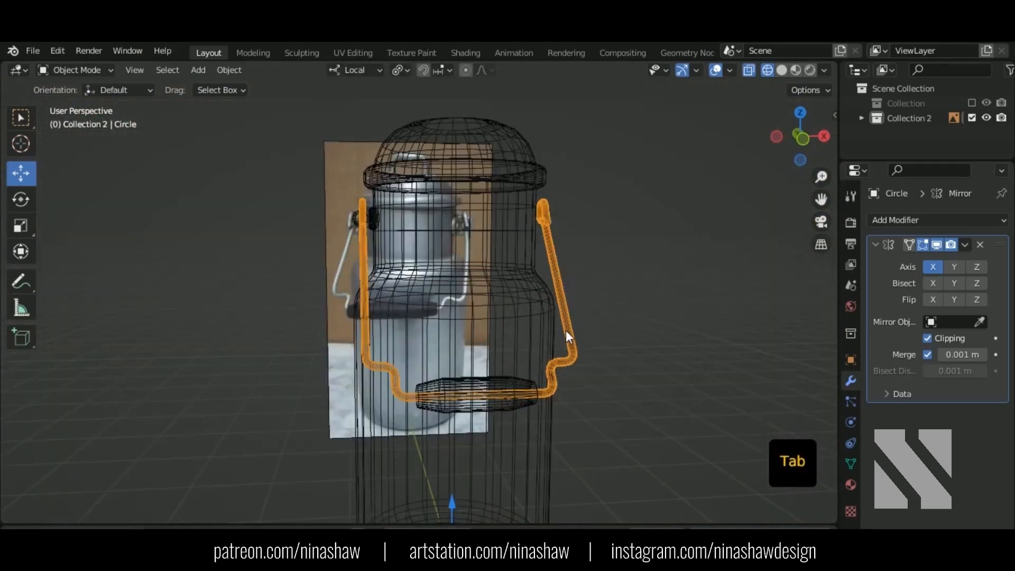
Add a Mirror modifier on the X axis to the pierced neck plate.
{"action": "key", "text": "shift+z"}
{"action": "middle_click_drag", "start_coordinate": [422, 257], "coordinate": [435, 262]}
{"action": "left_click", "coordinate": [364, 211]}
{"action": "left_click", "coordinate": [910, 219]}
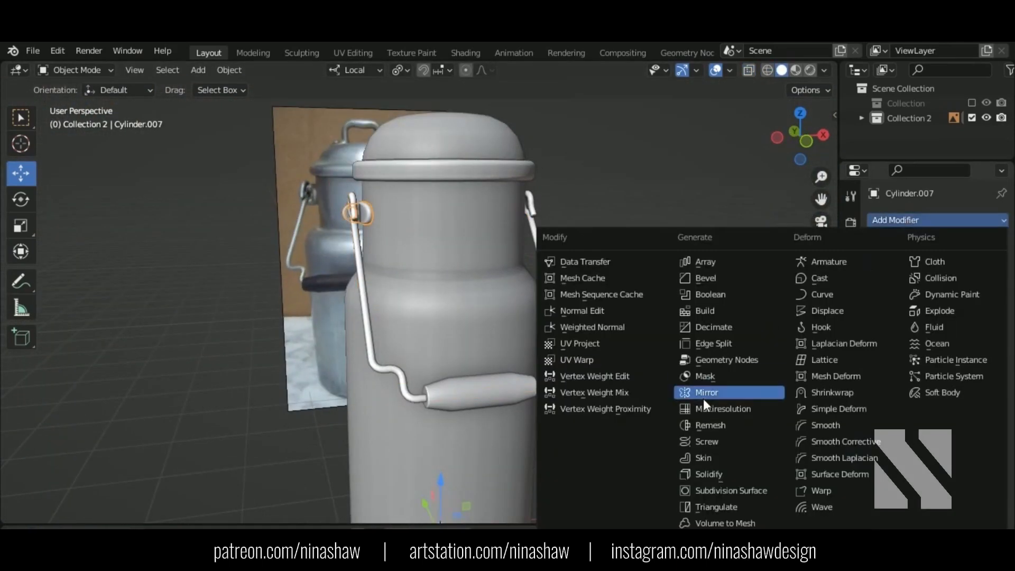
{"action": "left_click", "coordinate": [731, 390]}
{"action": "middle_click_drag", "start_coordinate": [595, 346], "coordinate": [614, 357]}
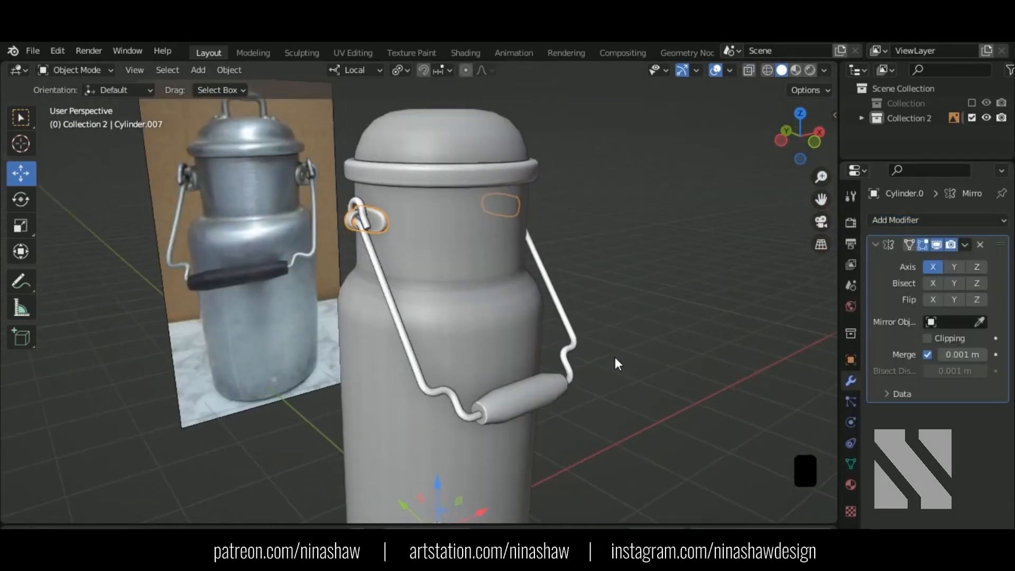
{"action": "left_click", "coordinate": [624, 401]}
{"action": "middle_click_drag", "start_coordinate": [623, 401], "coordinate": [667, 358], "text": "shift"}
{"action": "middle_click_drag", "start_coordinate": [667, 358], "coordinate": [706, 357]}
{"action": "scroll", "coordinate": [690, 357], "scroll_direction": "down", "scroll_amount": 5}
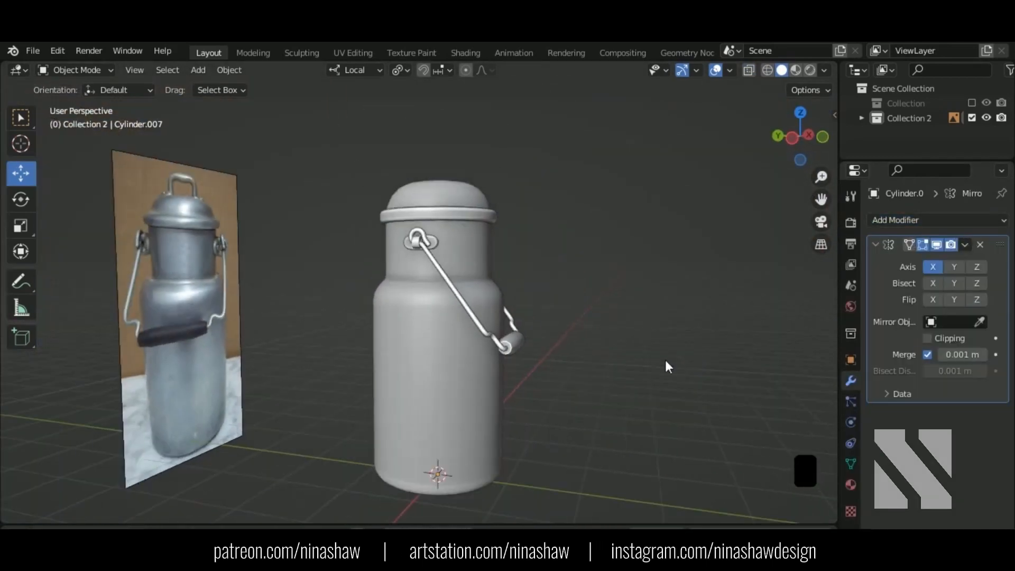
In top view, connect the two opposite rim vertices of the lid's flat cap just behind the X axis.
{"action": "middle_click_drag", "start_coordinate": [569, 288], "coordinate": [528, 410]}
{"action": "left_click", "coordinate": [440, 328]}
{"action": "scroll", "coordinate": [440, 328], "scroll_direction": "up", "scroll_amount": 2}
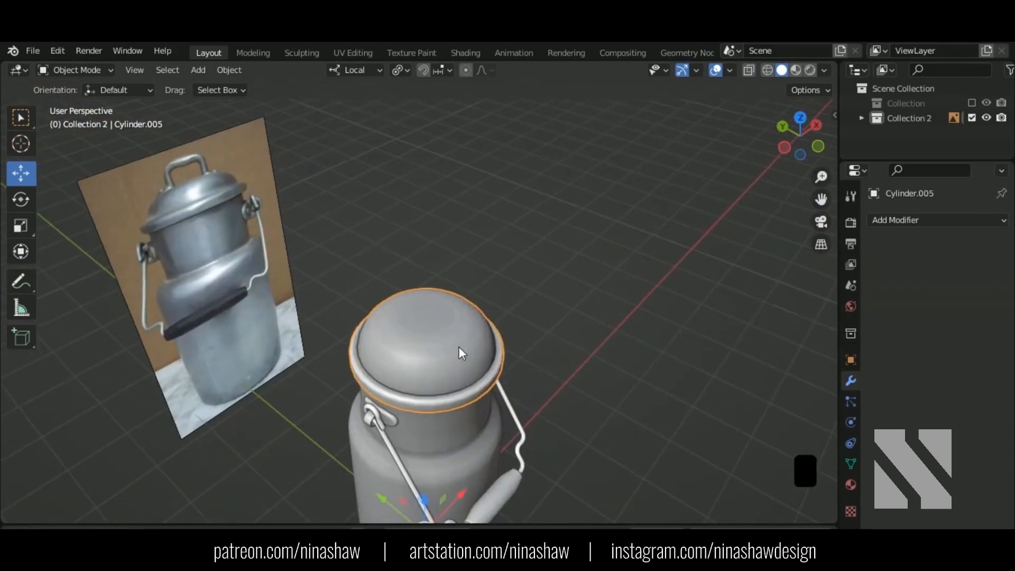
{"action": "key", "text": "Tab"}
{"action": "middle_click_drag", "start_coordinate": [459, 347], "coordinate": [366, 377]}
{"action": "key", "text": "KP_4"}
{"action": "key", "text": "KP_7"}
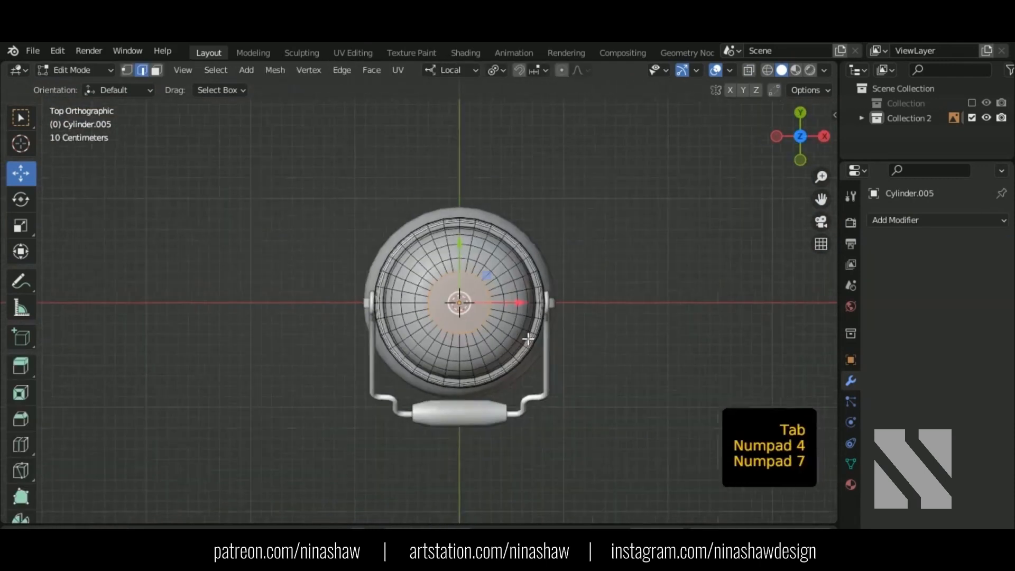
{"action": "scroll", "coordinate": [527, 338], "scroll_direction": "up", "scroll_amount": 4}
{"action": "middle_click_drag", "start_coordinate": [457, 313], "coordinate": [371, 288], "text": "shift"}
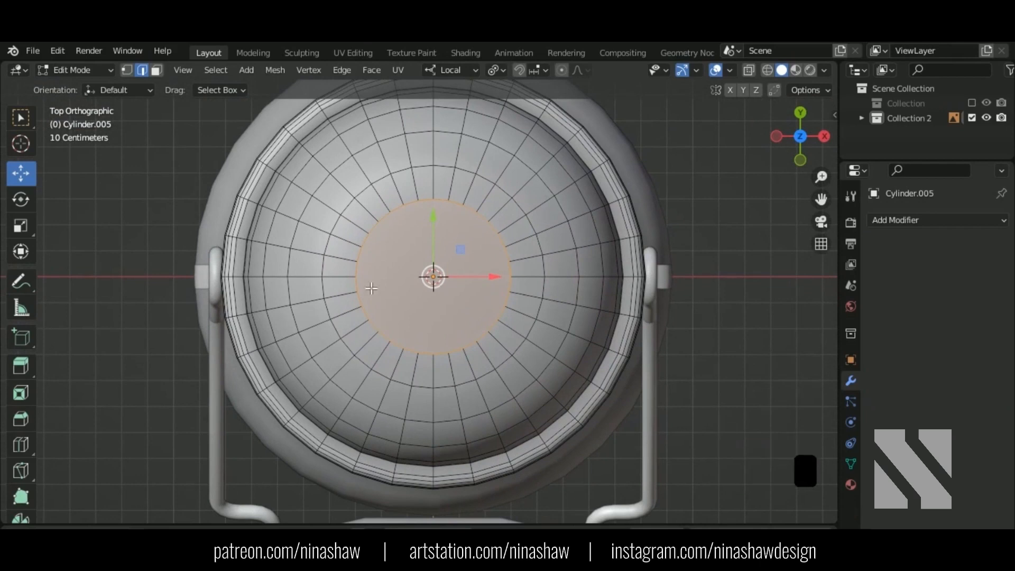
{"action": "key", "text": "1"}
{"action": "left_click", "coordinate": [357, 261]}
{"action": "left_click", "coordinate": [509, 261], "text": "shift"}
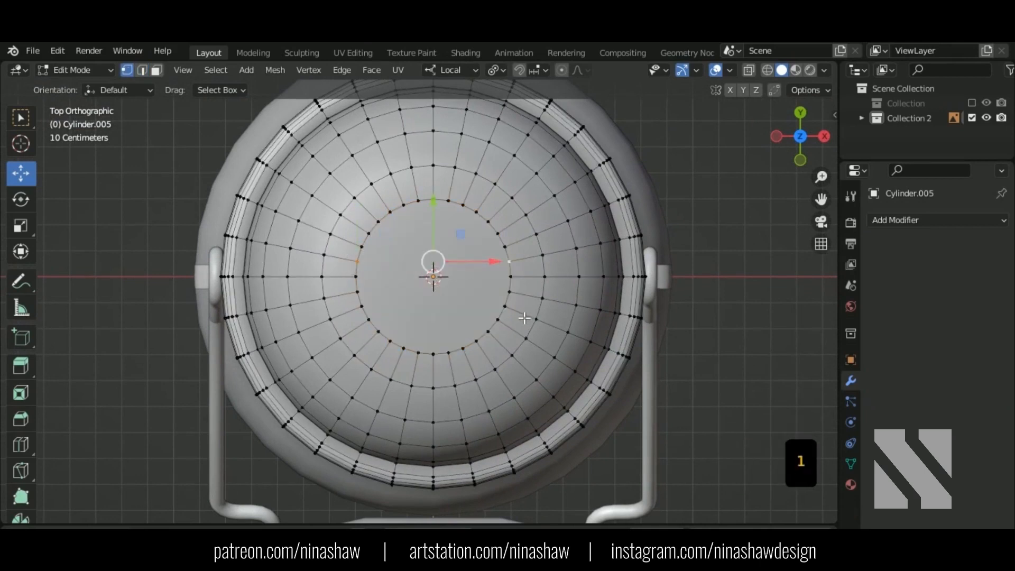
Connect the opposite cap vertices just in front of the X axis, and the front and back centre vertices along Y.
{"action": "left_click", "coordinate": [509, 292]}
{"action": "left_click", "coordinate": [356, 292], "text": "shift"}
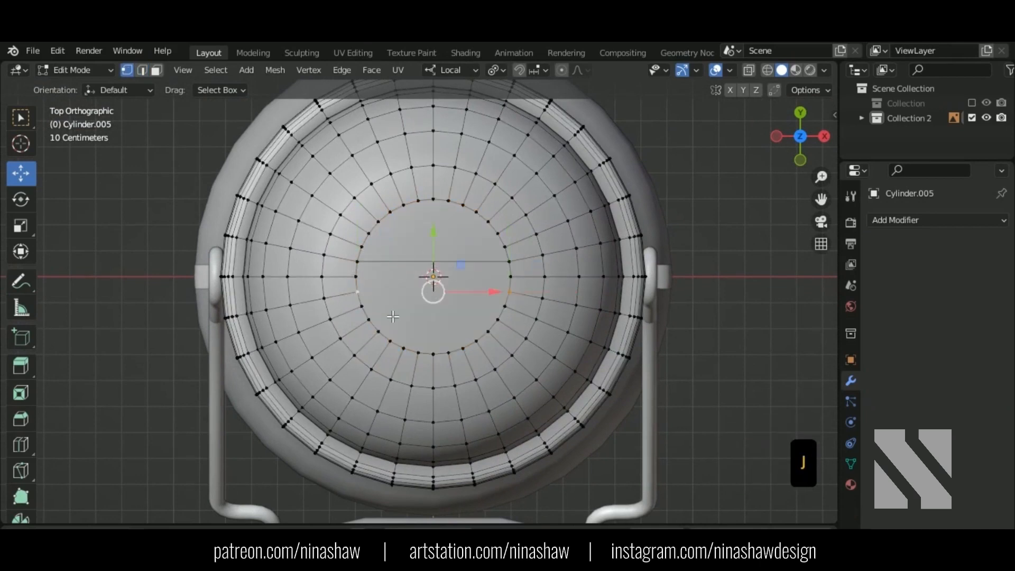
{"action": "left_click", "coordinate": [439, 203]}
{"action": "left_click", "coordinate": [434, 352], "text": "shift"}
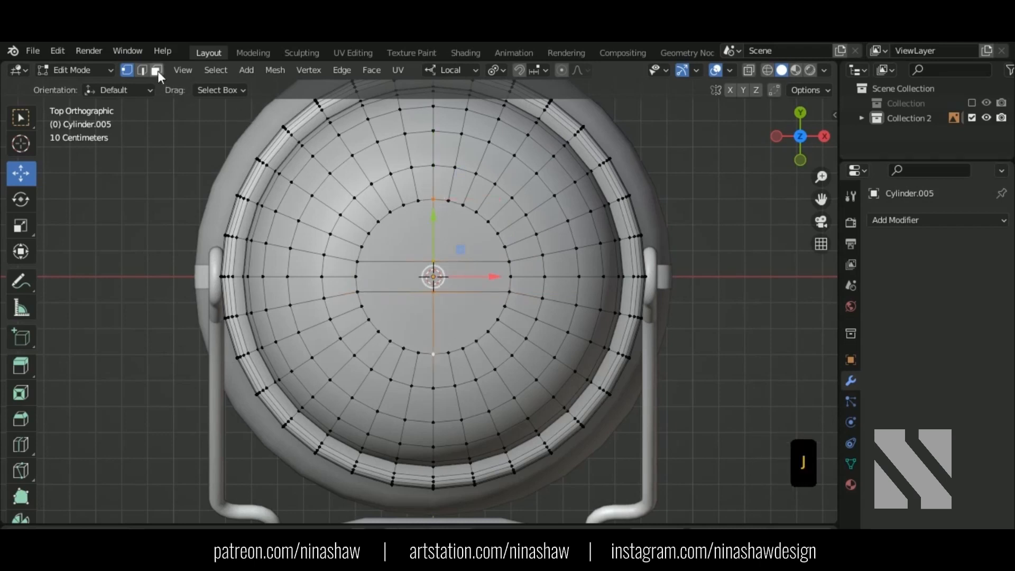
Duplicate the cap's +X half strip with the two adjoining dome faces, separate the copy as a new object and select it.
{"action": "left_click", "coordinate": [157, 71]}
{"action": "left_click", "coordinate": [502, 275]}
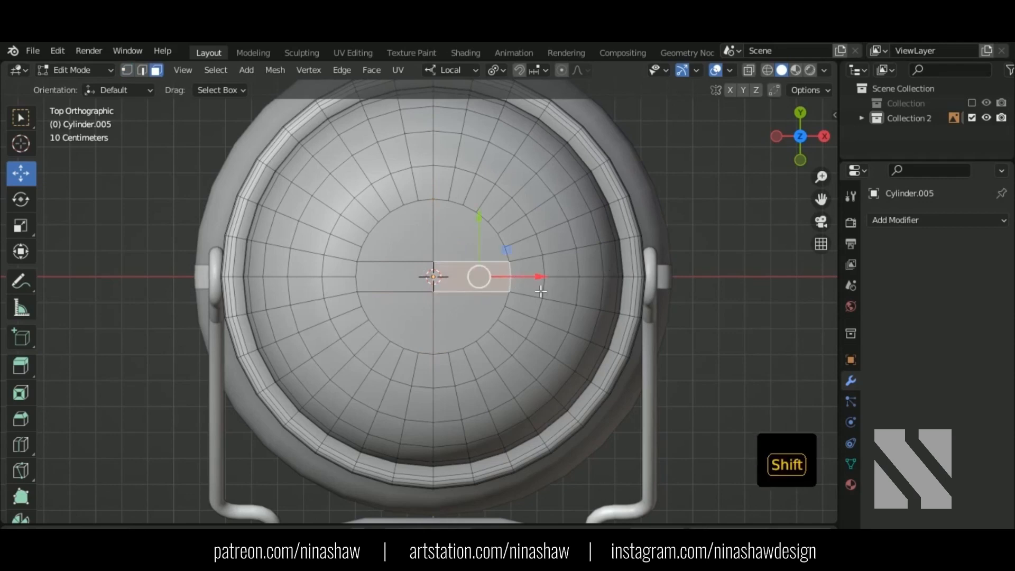
{"action": "left_click", "coordinate": [529, 280], "text": "shift"}
{"action": "middle_click_drag", "start_coordinate": [528, 280], "coordinate": [476, 214]}
{"action": "key", "text": "shift+z"}
{"action": "middle_click_drag", "start_coordinate": [563, 315], "coordinate": [478, 306], "text": "shift"}
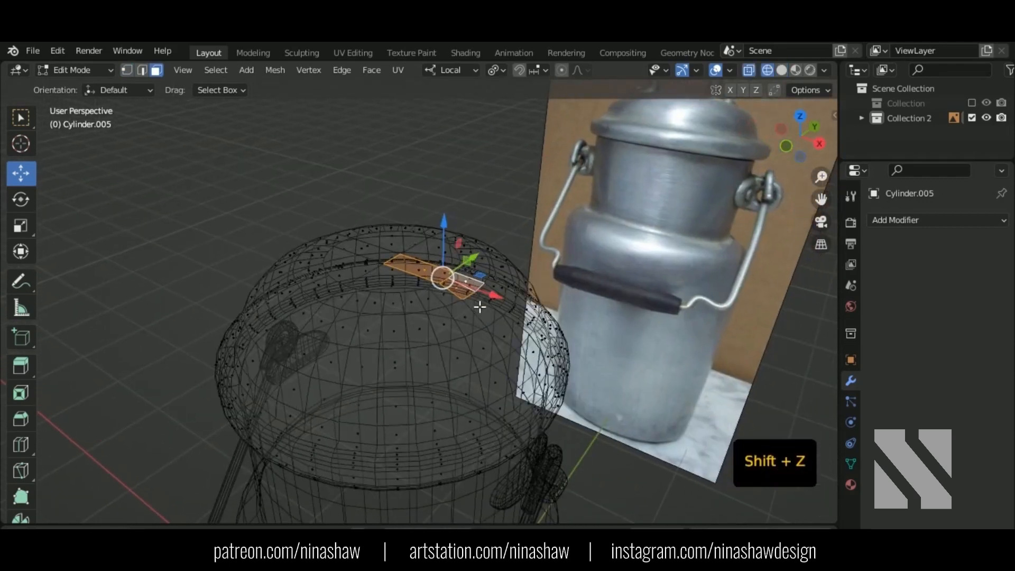
{"action": "key", "text": "shift+z"}
{"action": "scroll", "coordinate": [484, 310], "scroll_direction": "up", "scroll_amount": 2}
{"action": "key", "text": "shift+d"}
{"action": "right_click", "coordinate": [520, 333]}
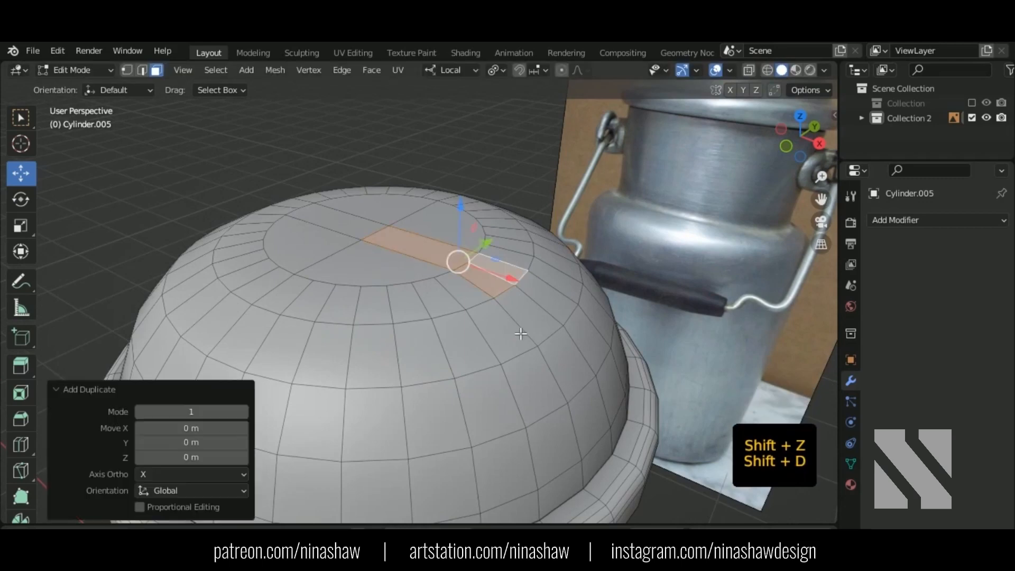
{"action": "key", "text": "p"}
{"action": "key", "text": "Tab"}
{"action": "left_click", "coordinate": [482, 271]}
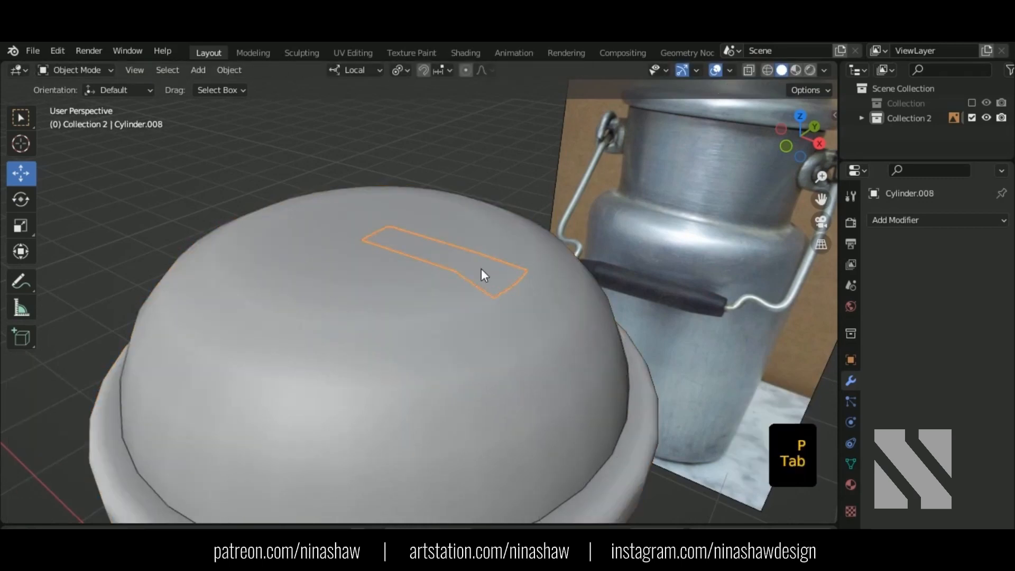
In top view, move the separated strip's inner end vertices about 0.145 m along local X.
{"action": "key", "text": "Tab"}
{"action": "key", "text": "KP_7"}
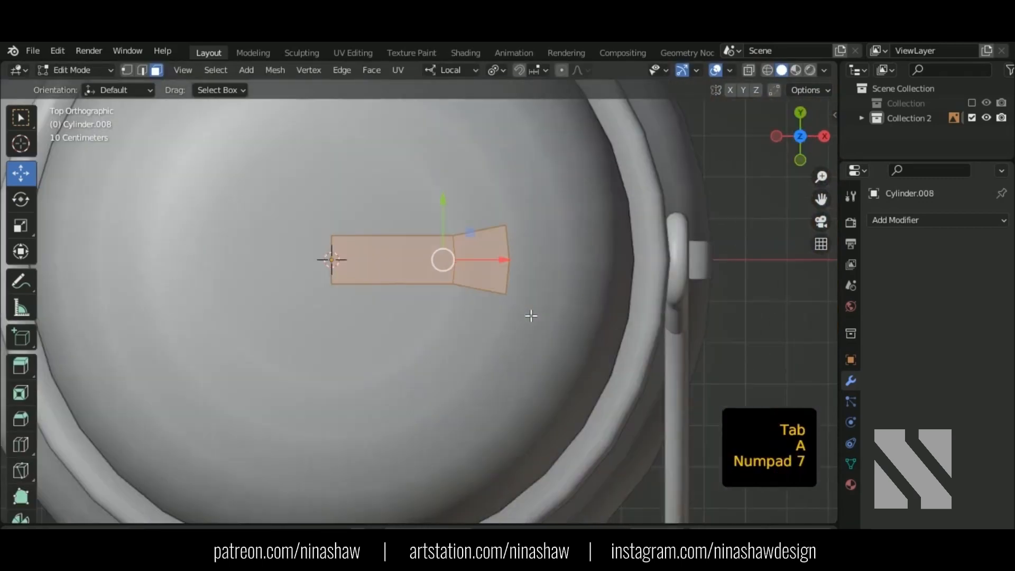
{"action": "key", "text": "1"}
{"action": "left_click_drag", "start_coordinate": [319, 222], "coordinate": [385, 324]}
{"action": "left_click_drag", "start_coordinate": [360, 263], "coordinate": [436, 271]}
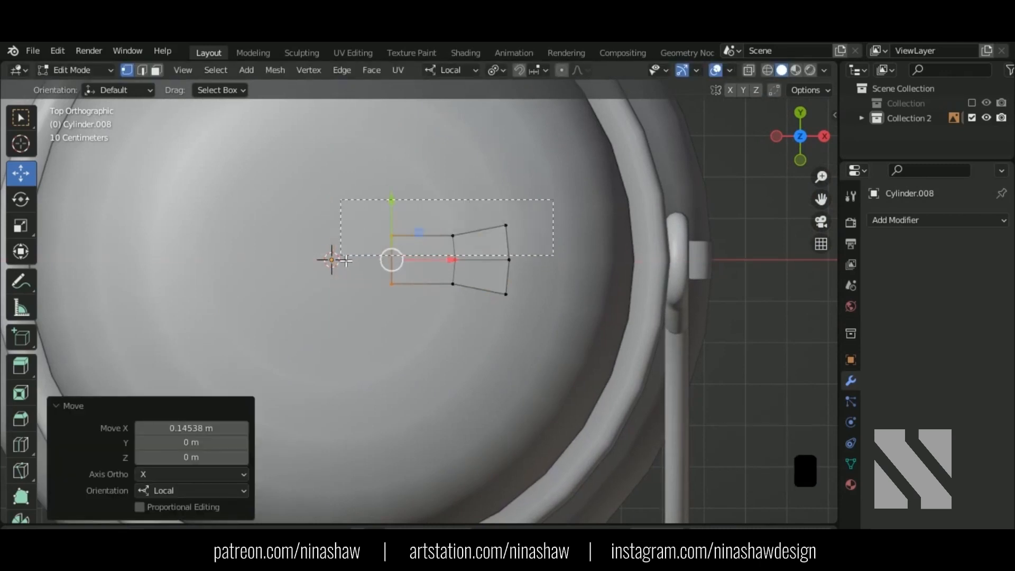
Straighten both long sides of the strip by scaling each side's vertices to 0 along local Y.
{"action": "left_click_drag", "start_coordinate": [346, 260], "coordinate": [347, 259]}
{"action": "key", "text": "s"}
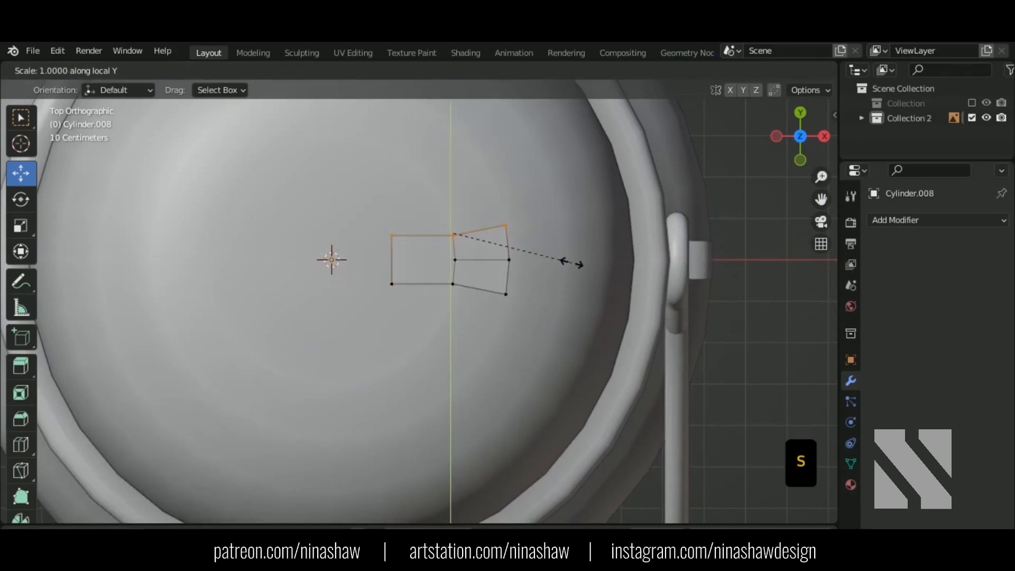
{"action": "key", "text": "0"}
{"action": "key", "text": "Return"}
{"action": "left_click_drag", "start_coordinate": [521, 320], "coordinate": [332, 282]}
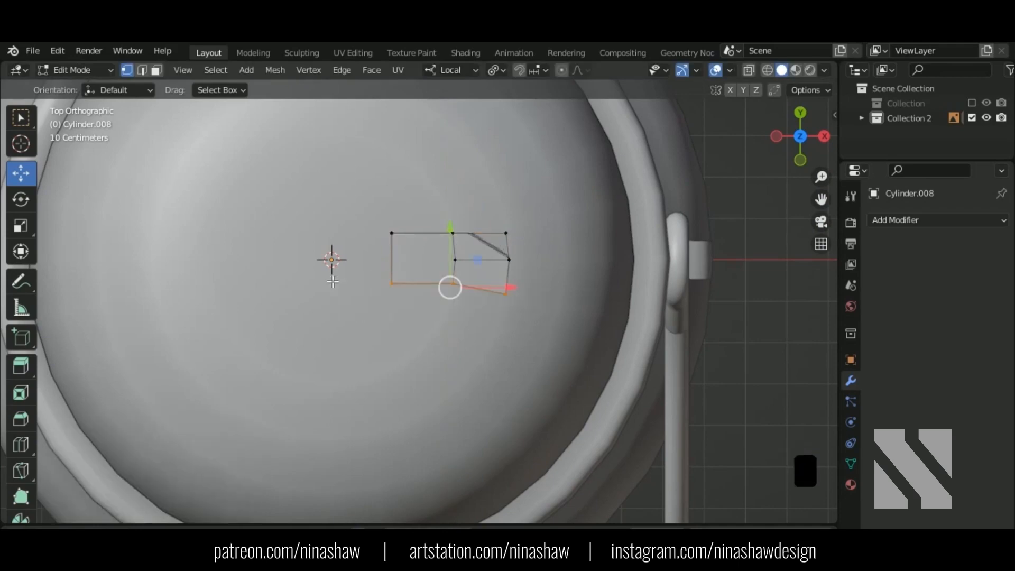
{"action": "key", "text": "s"}
{"action": "key", "text": "0"}
{"action": "key", "text": "Return"}
Round the strip's inner end by bevelling its two corner vertices about 0.0704 m with 4 segments.
{"action": "middle_click_drag", "start_coordinate": [590, 314], "coordinate": [578, 351]}
{"action": "key", "text": "shift+z"}
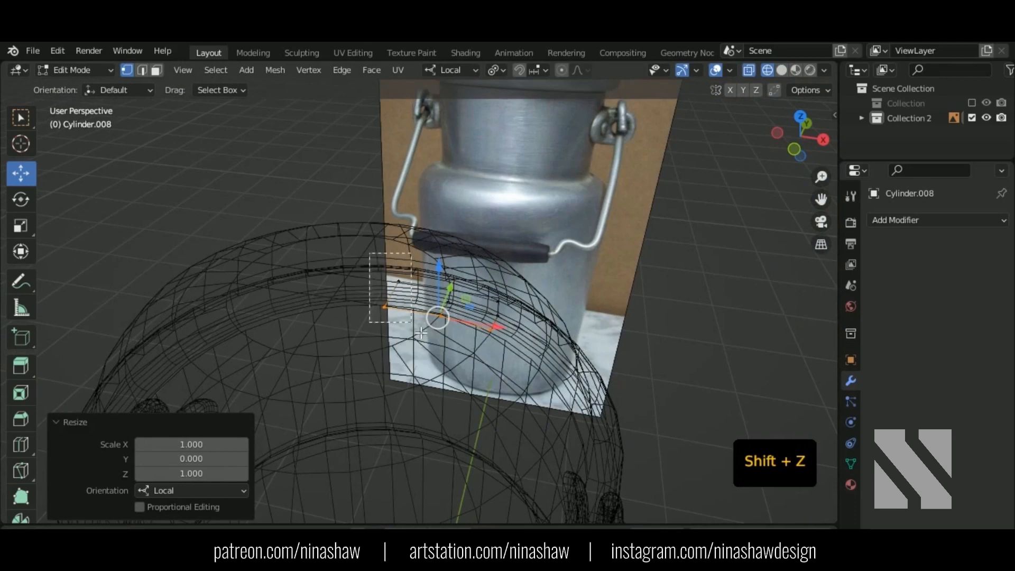
{"action": "key", "text": "shift+z"}
{"action": "middle_click_drag", "start_coordinate": [421, 333], "coordinate": [480, 376]}
{"action": "key", "text": "shift+ctrl+b"}
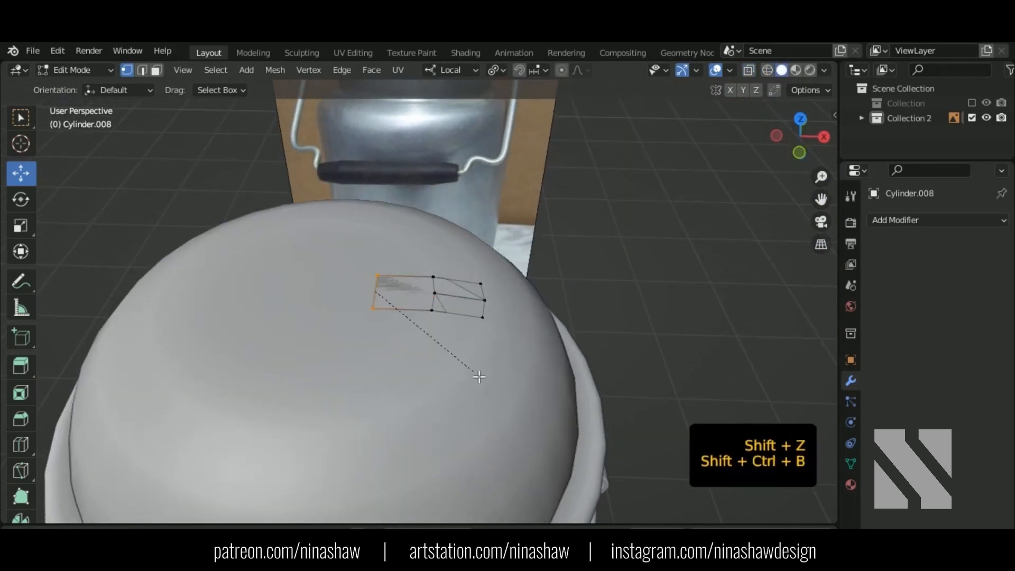
{"action": "left_click", "coordinate": [500, 397]}
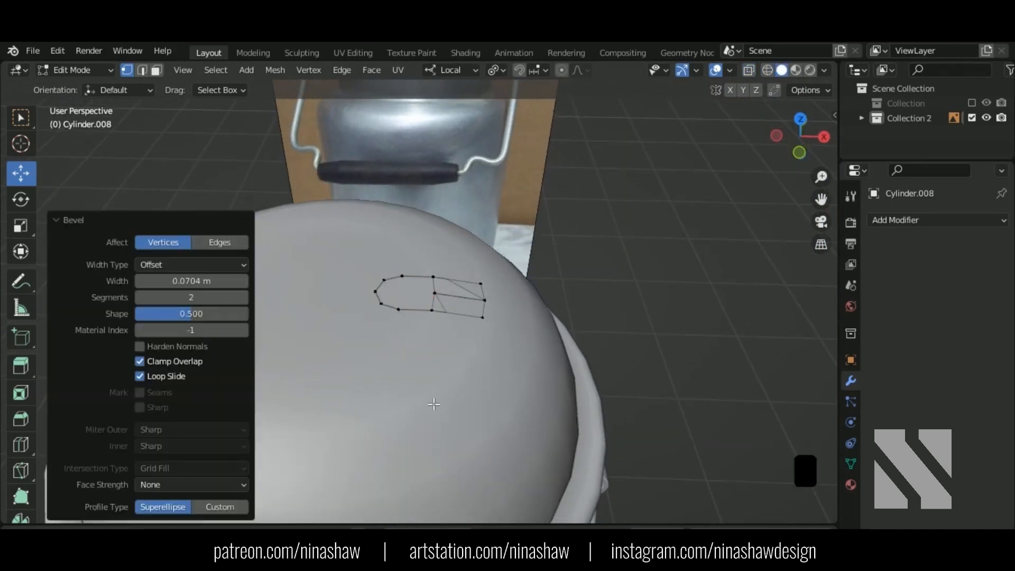
{"action": "left_click", "coordinate": [243, 298]}
{"action": "left_click", "coordinate": [243, 297]}
Connect the strip's middle vertex to the rounded end's tip vertex, and join the two side vertices across the rounded end.
{"action": "middle_click_drag", "start_coordinate": [526, 357], "coordinate": [476, 331], "text": "shift"}
{"action": "scroll", "coordinate": [582, 392], "scroll_direction": "up", "scroll_amount": 6}
{"action": "left_click", "coordinate": [476, 326]}
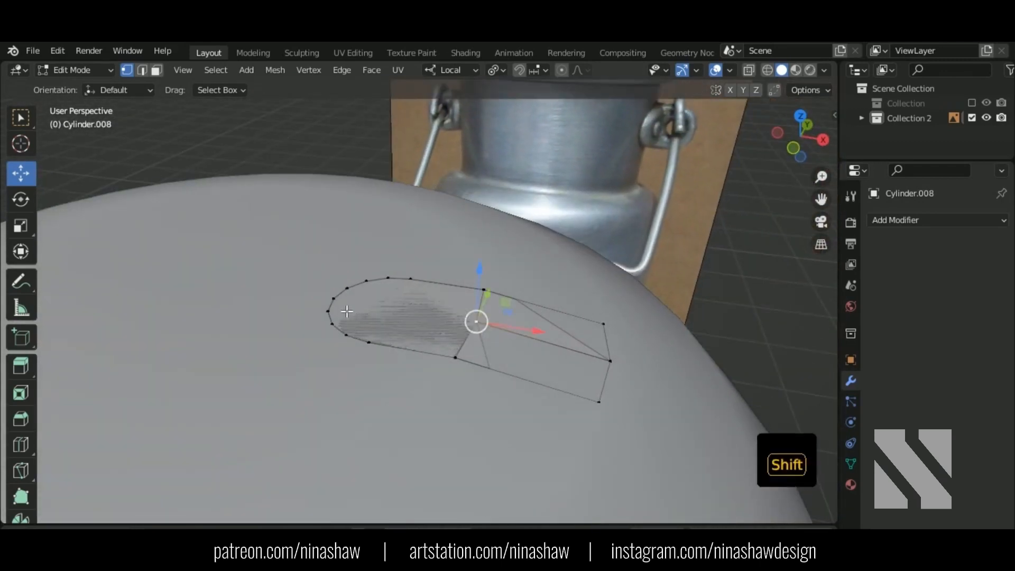
{"action": "left_click", "coordinate": [342, 303], "text": "shift"}
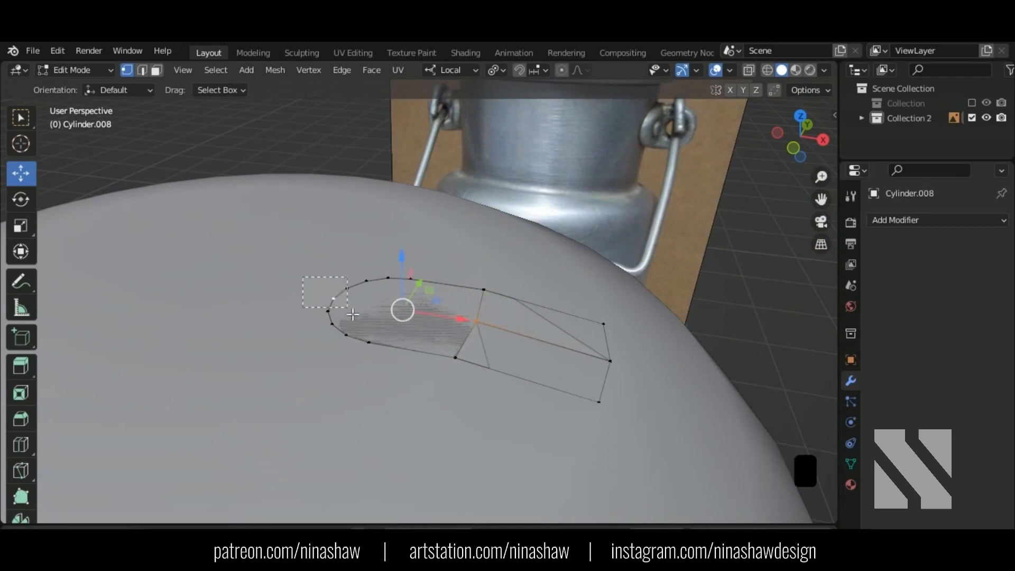
{"action": "key", "text": "m"}
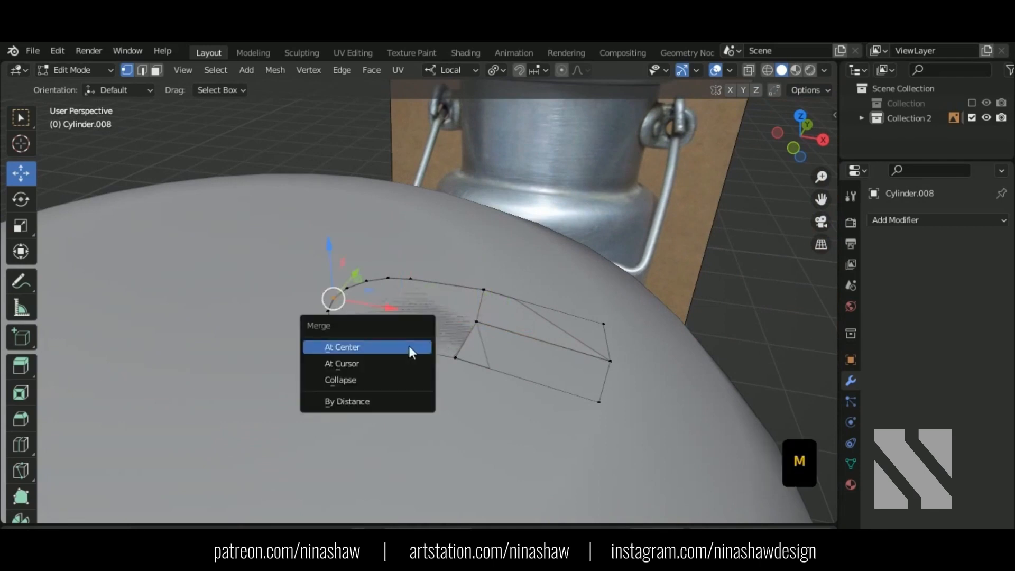
{"action": "left_click", "coordinate": [382, 397]}
{"action": "key", "text": "ctrl+z"}
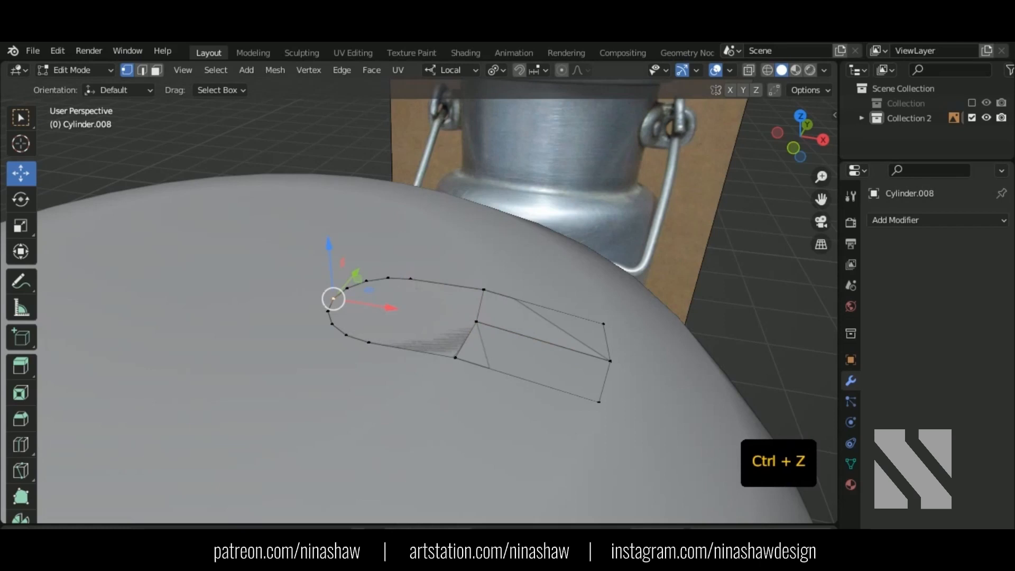
{"action": "left_click", "coordinate": [487, 327], "text": "shift"}
{"action": "key", "text": "j"}
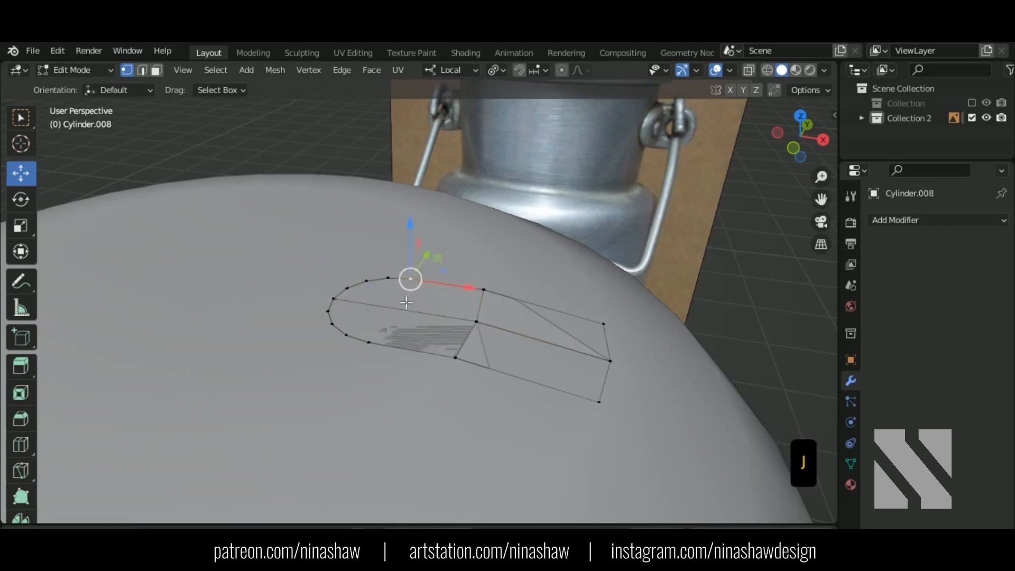
{"action": "left_click", "coordinate": [370, 343], "text": "shift"}
{"action": "key", "text": "j"}
Shift the whole strip along local X by about 0.094 m and another 0.0075 m to match the mount in the reference photo.
{"action": "mouse_move", "coordinate": [439, 390]}
{"action": "middle_mouse_down"}
{"action": "mouse_move", "coordinate": [394, 382]}
{"action": "mouse_move", "coordinate": [431, 378]}
{"action": "middle_mouse_up"}
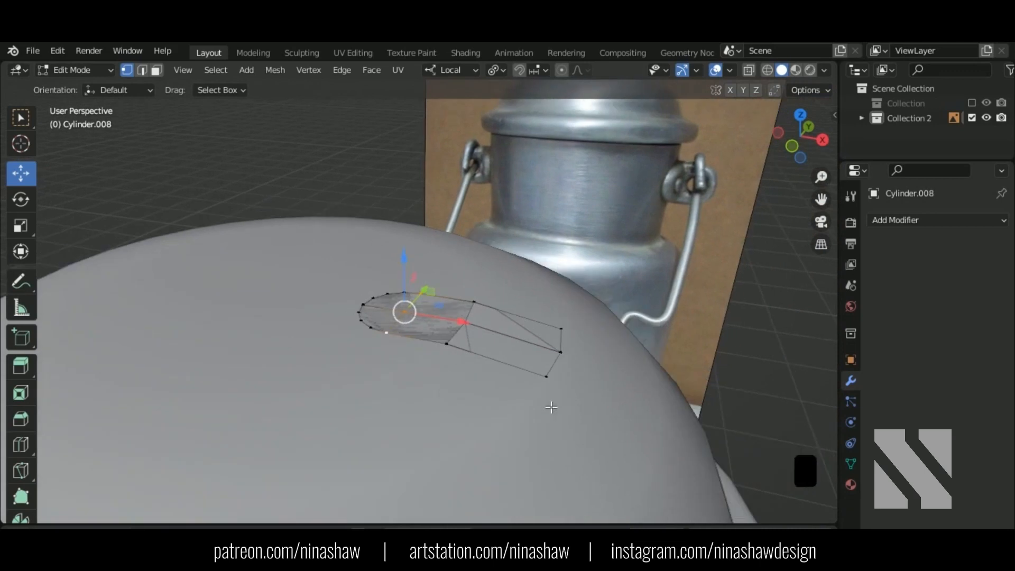
{"action": "middle_click_drag", "start_coordinate": [551, 407], "coordinate": [520, 355]}
{"action": "key", "text": "a"}
{"action": "left_click_drag", "start_coordinate": [484, 332], "coordinate": [555, 367]}
{"action": "key", "text": "KP_1"}
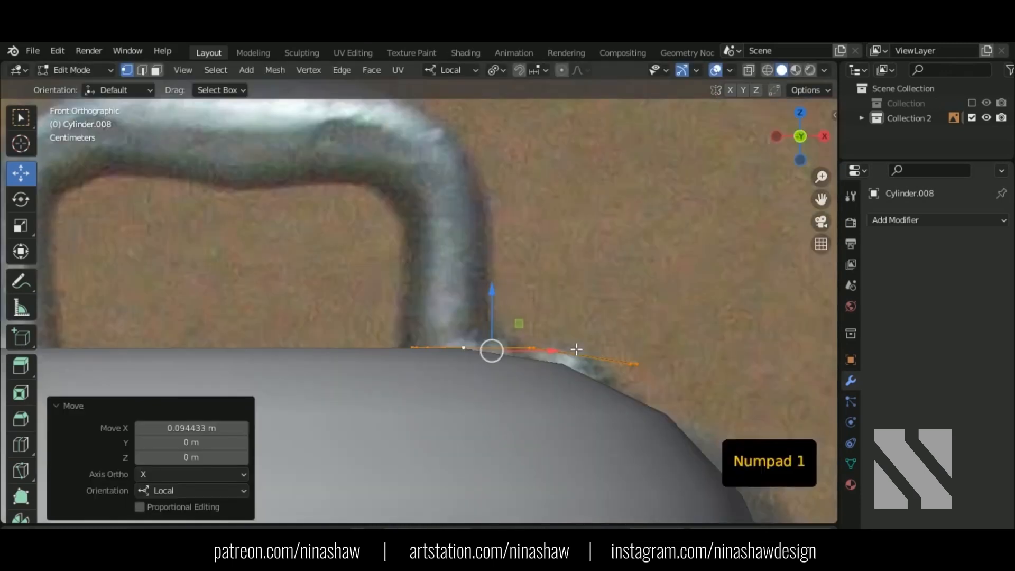
{"action": "left_click_drag", "start_coordinate": [561, 235], "coordinate": [374, 359]}
{"action": "key", "text": "shift+z"}
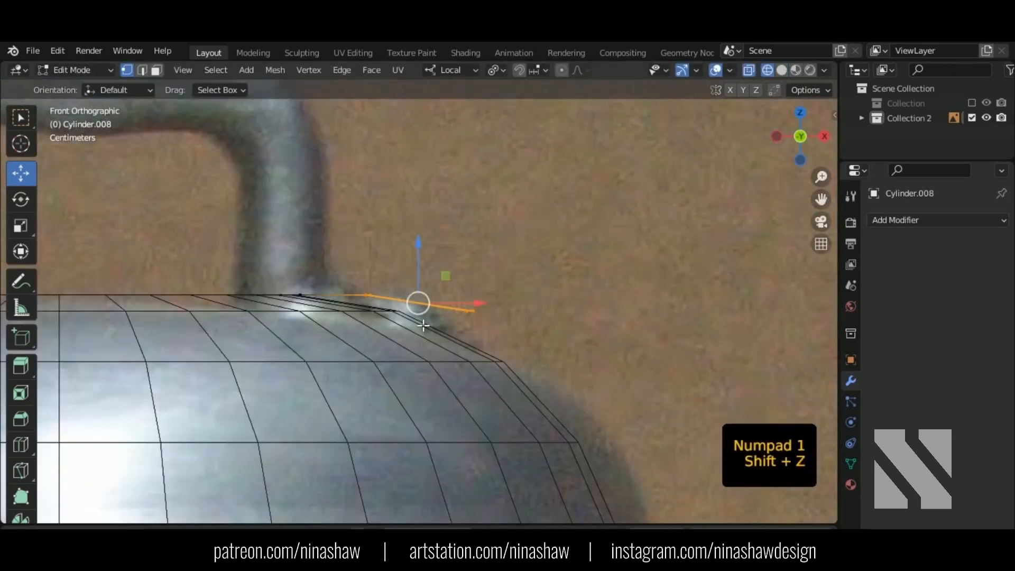
{"action": "key", "text": "a"}
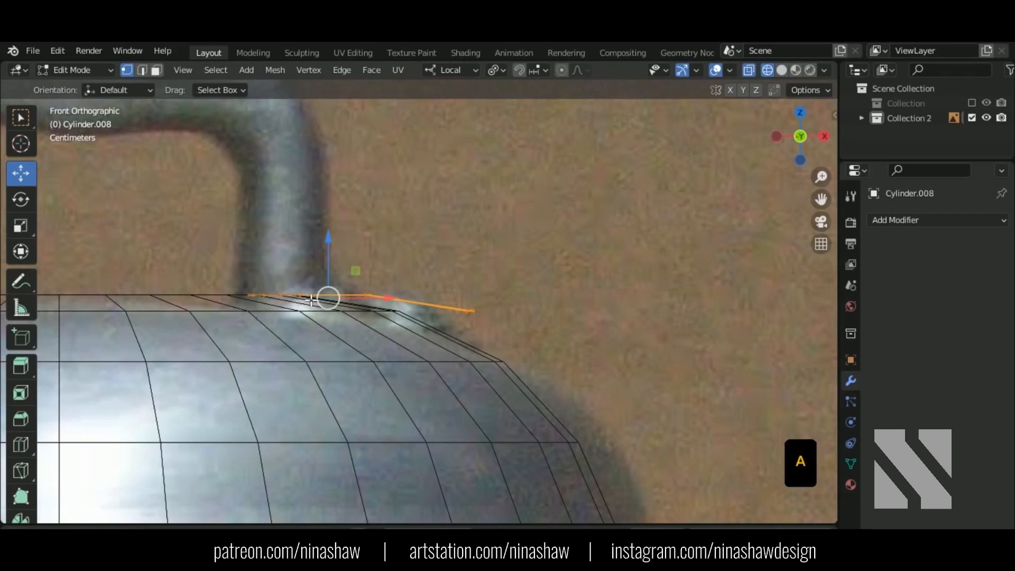
{"action": "left_click_drag", "start_coordinate": [374, 303], "coordinate": [381, 302]}
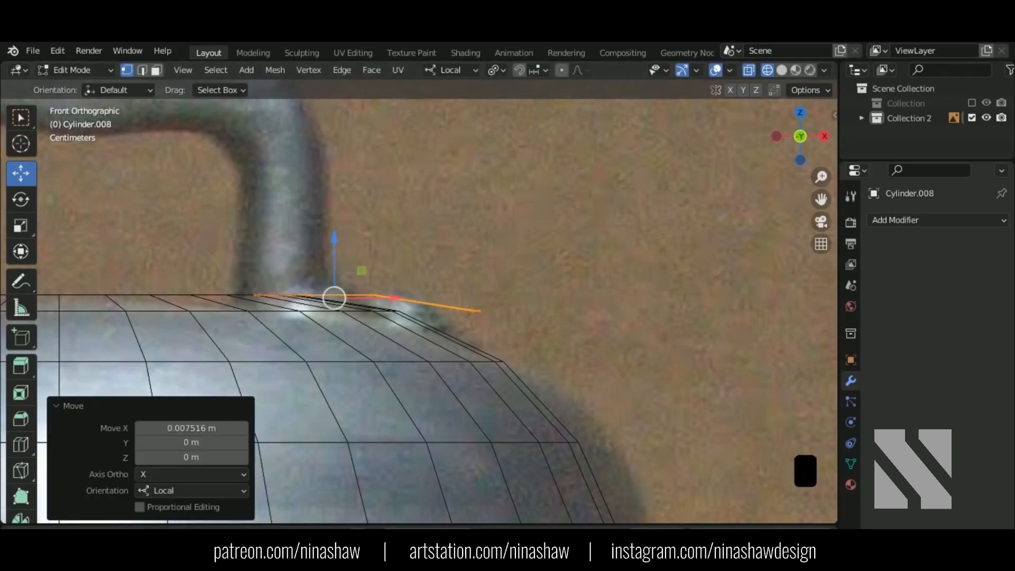
Move the strip's outer vertex rows about 0.044 m along local X and -0.017 m along local Z to follow the dome.
{"action": "left_click_drag", "start_coordinate": [327, 380], "coordinate": [328, 379]}
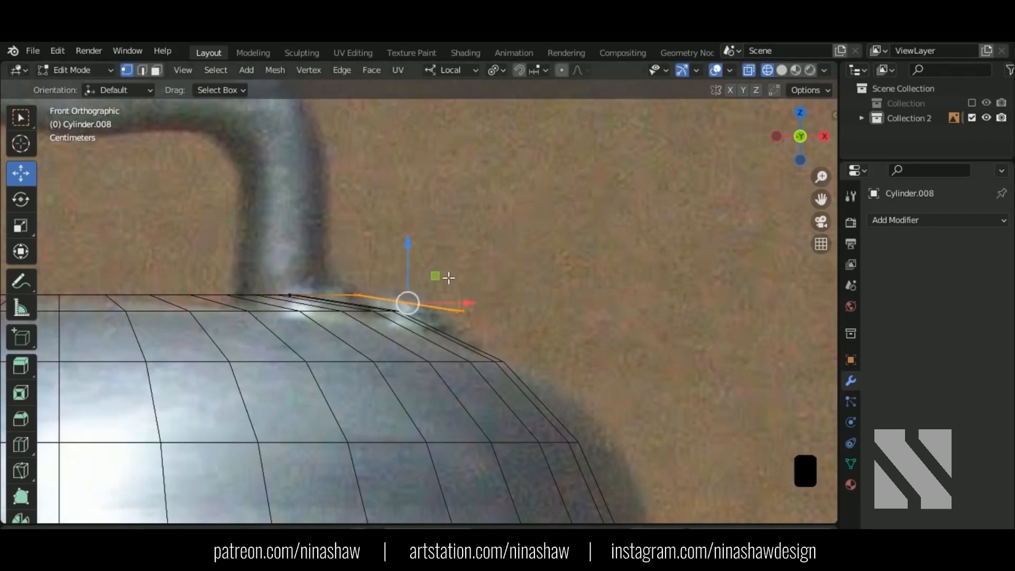
{"action": "key", "text": "g"}
{"action": "key", "text": "shift+y"}
{"action": "left_click", "coordinate": [494, 297]}
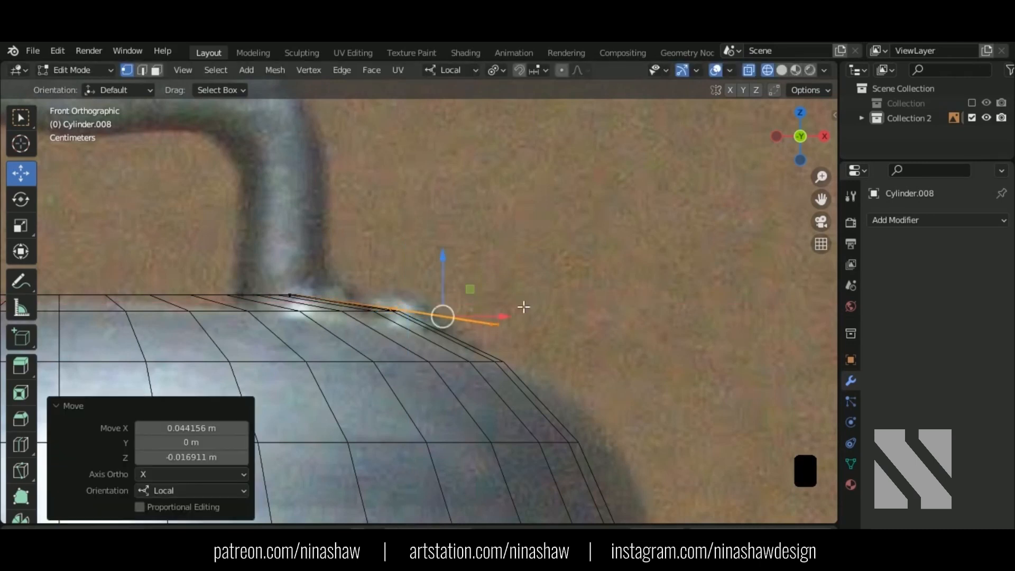
Bend the strip's outermost row onto the dome by moving it about -0.042 m in local X and -0.019 m in Z, then restore solid shading.
{"action": "key", "text": "g"}
{"action": "key", "text": "shift+y"}
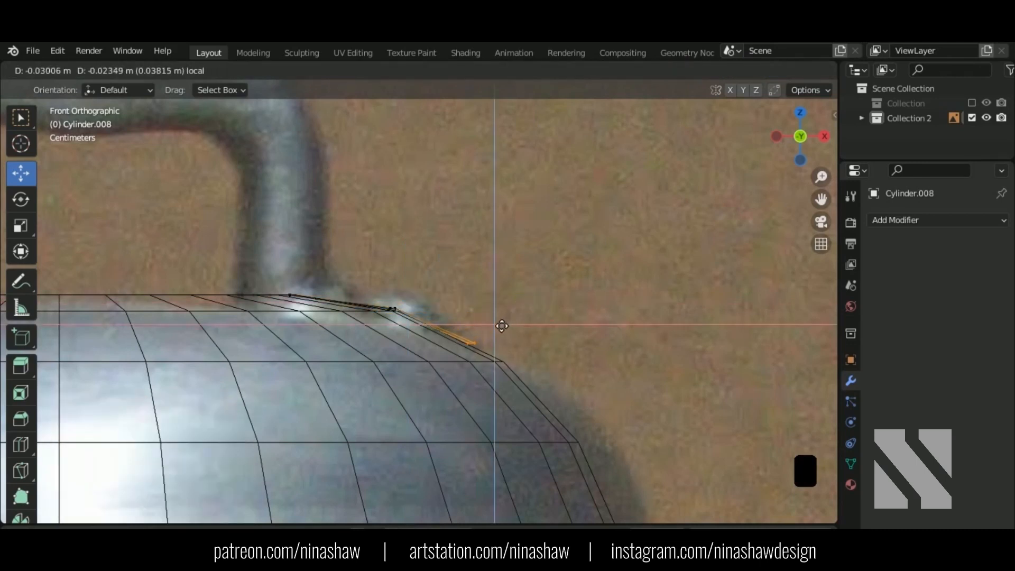
{"action": "left_click", "coordinate": [494, 322]}
{"action": "mouse_move", "coordinate": [494, 322]}
{"action": "middle_mouse_down"}
{"action": "mouse_move", "coordinate": [403, 394]}
{"action": "mouse_move", "coordinate": [559, 292]}
{"action": "mouse_move", "coordinate": [474, 323]}
{"action": "mouse_move", "coordinate": [718, 217]}
{"action": "middle_mouse_up"}
{"action": "scroll", "coordinate": [562, 297], "scroll_direction": "down", "scroll_amount": 2}
{"action": "middle_click_drag", "start_coordinate": [562, 298], "coordinate": [646, 158], "text": "shift"}
{"action": "key", "text": "shift+z"}
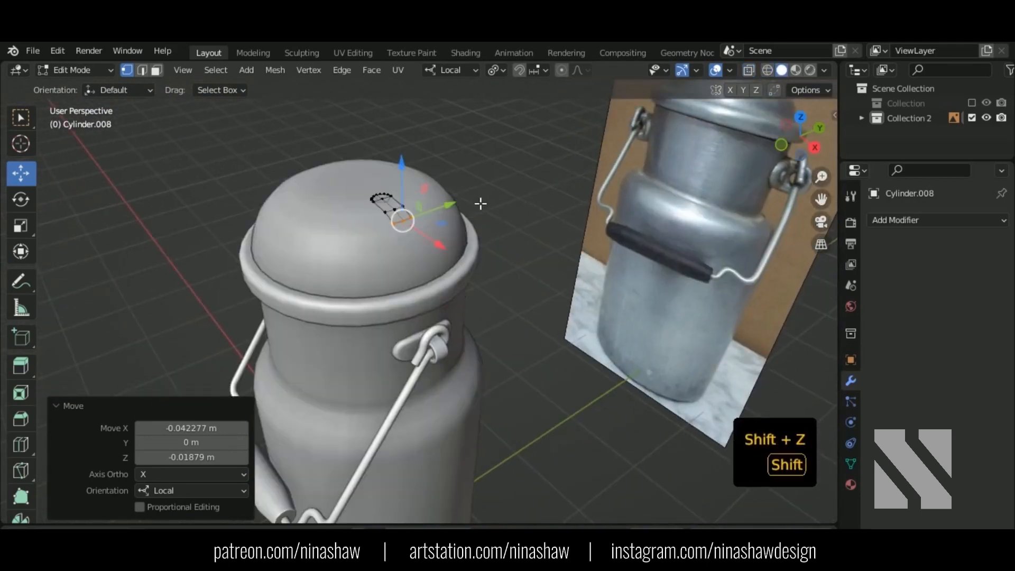
In top view, widen the strip's two outer vertex rows by scaling them along local Y.
{"action": "mouse_move", "coordinate": [462, 204]}
{"action": "middle_mouse_down", "text": "shift"}
{"action": "mouse_move", "coordinate": [450, 319]}
{"action": "mouse_move", "coordinate": [459, 298]}
{"action": "middle_mouse_up", "text": "shift"}
{"action": "scroll", "coordinate": [450, 319], "scroll_direction": "up", "scroll_amount": 2}
{"action": "scroll", "coordinate": [444, 312], "scroll_direction": "up", "scroll_amount": 4}
{"action": "middle_click_drag", "start_coordinate": [451, 425], "coordinate": [459, 276], "text": "shift"}
{"action": "left_click_drag", "start_coordinate": [304, 292], "coordinate": [278, 308]}
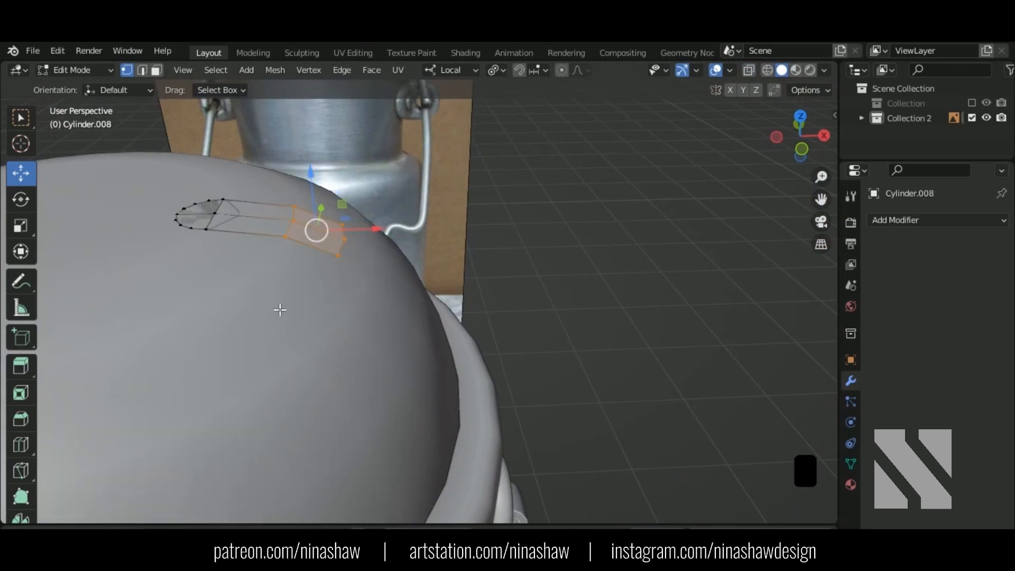
{"action": "key", "text": "KP_7"}
{"action": "key", "text": "s"}
{"action": "key", "text": "y"}
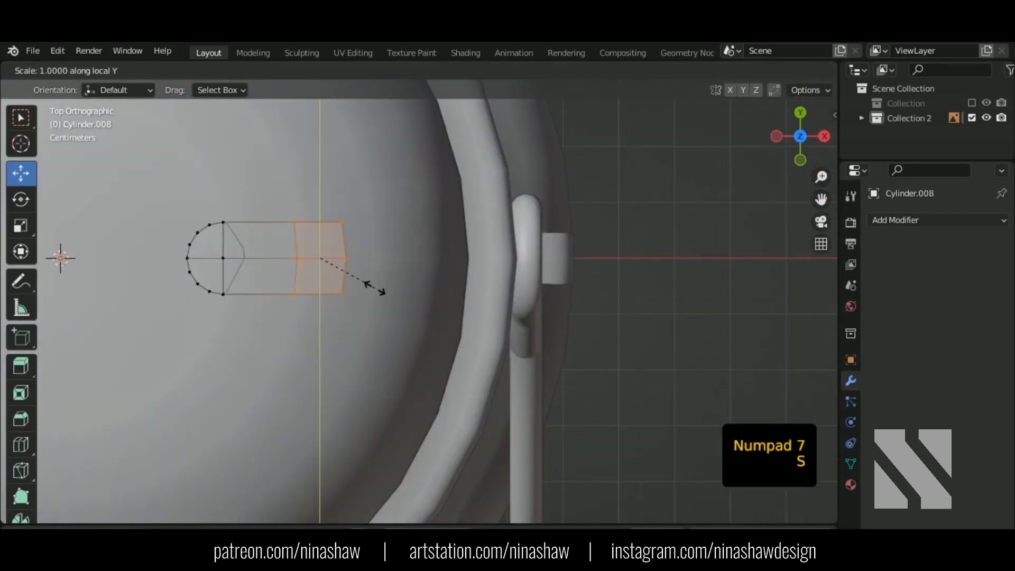
{"action": "left_click", "coordinate": [377, 314]}
Flare the strip's outer end by scaling only its last vertex row 1.191 along local Y.
{"action": "left_click_drag", "start_coordinate": [266, 181], "coordinate": [312, 337], "text": "ctrl"}
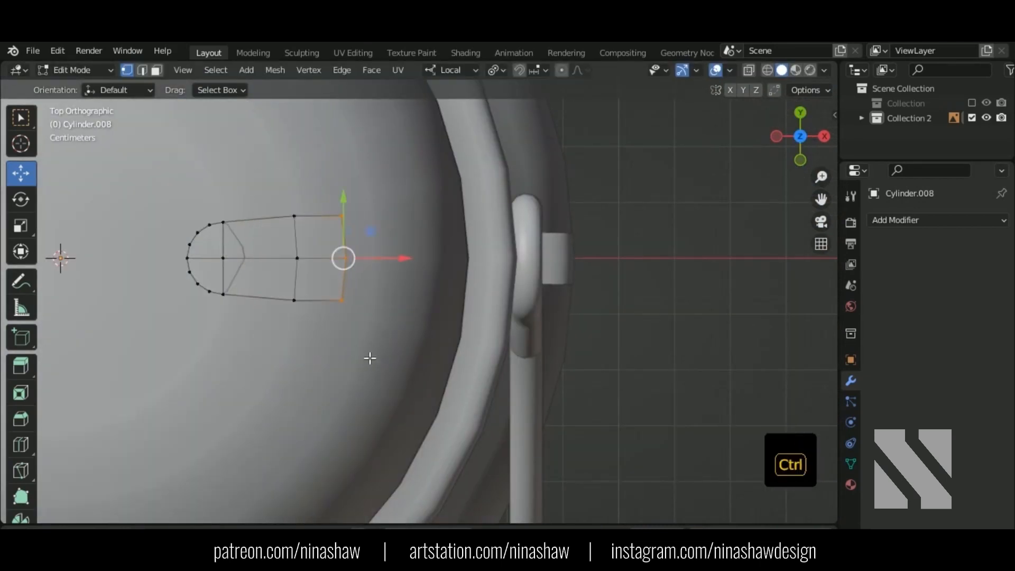
{"action": "key", "text": "s"}
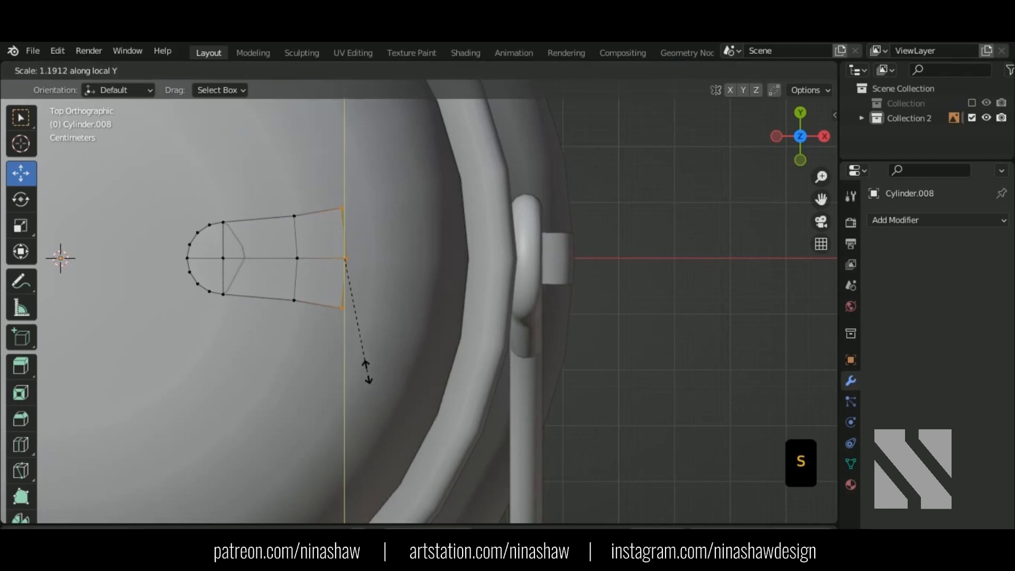
{"action": "left_click", "coordinate": [368, 372]}
{"action": "middle_click_drag", "start_coordinate": [369, 372], "coordinate": [315, 294]}
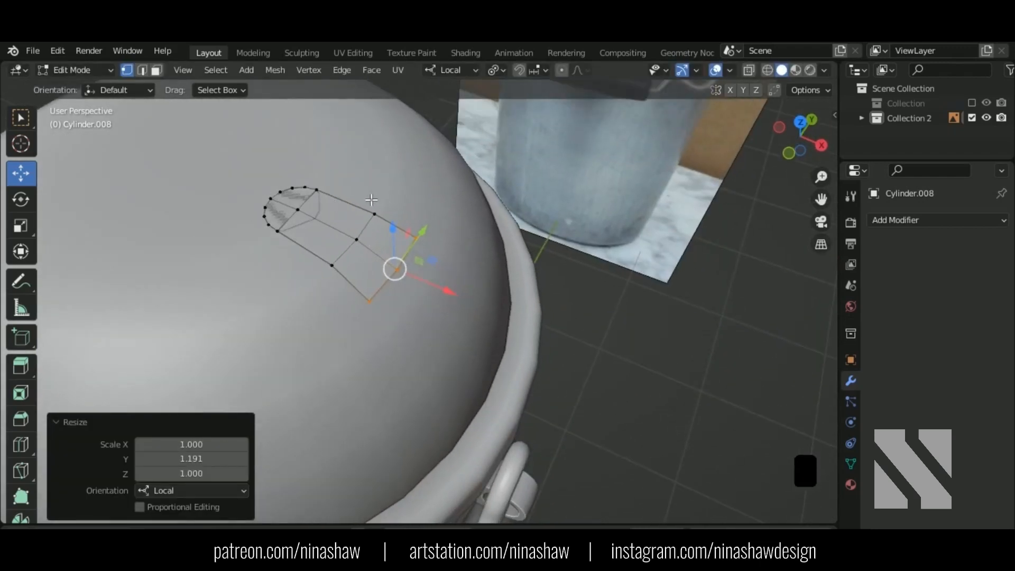
Widen the strip's middle cross row of three vertices slightly by scaling it.
{"action": "left_click", "coordinate": [374, 213]}
{"action": "left_click", "coordinate": [356, 241], "text": "shift"}
{"action": "left_click", "coordinate": [333, 266], "text": "shift"}
{"action": "key", "text": "s"}
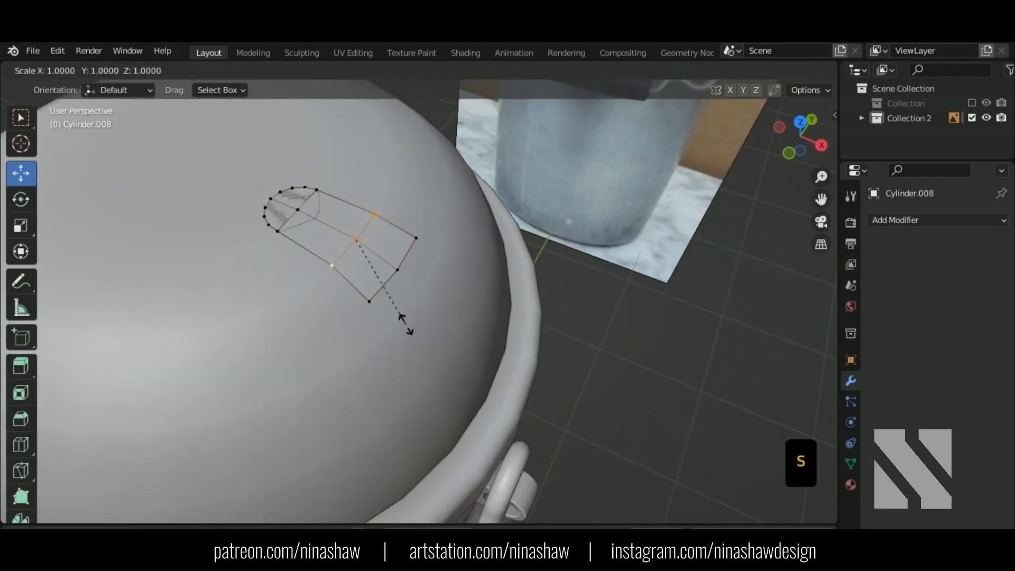
{"action": "left_click", "coordinate": [373, 345]}
Extrude the entire strip outward along its normal to give the mount plate thickness.
{"action": "middle_click_drag", "start_coordinate": [374, 345], "coordinate": [421, 320]}
{"action": "key", "text": "a"}
{"action": "key", "text": "e"}
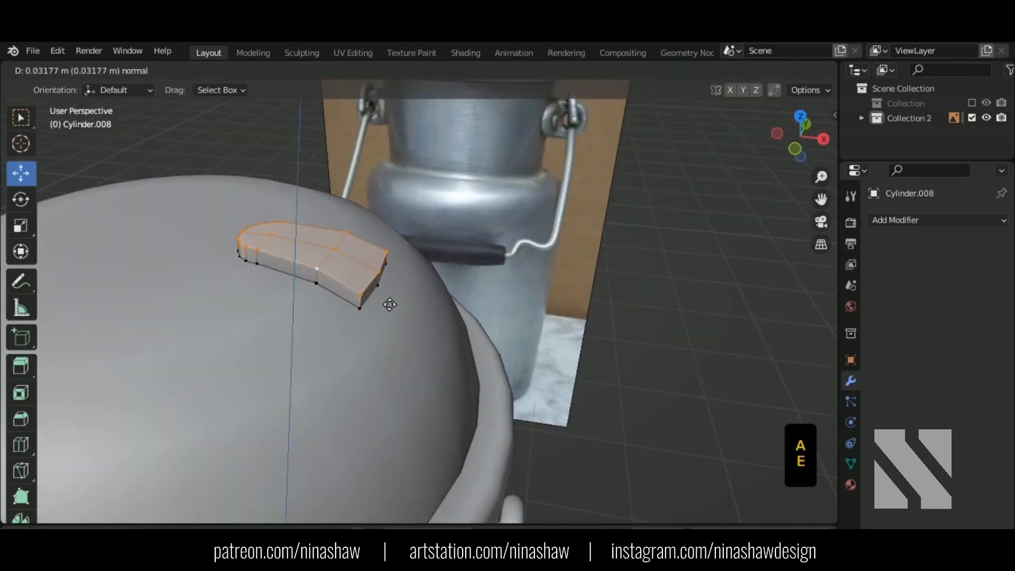
{"action": "left_click", "coordinate": [388, 310]}
Bevel the centre vertex of the plate's rounded end into a circle with width 0.0501 m, 4 segments and shape 0.084.
{"action": "middle_click_drag", "start_coordinate": [308, 304], "coordinate": [417, 371], "text": "shift"}
{"action": "scroll", "coordinate": [333, 304], "scroll_direction": "up", "scroll_amount": 4}
{"action": "left_click", "coordinate": [247, 299]}
{"action": "middle_click_drag", "start_coordinate": [312, 326], "coordinate": [387, 315], "text": "shift"}
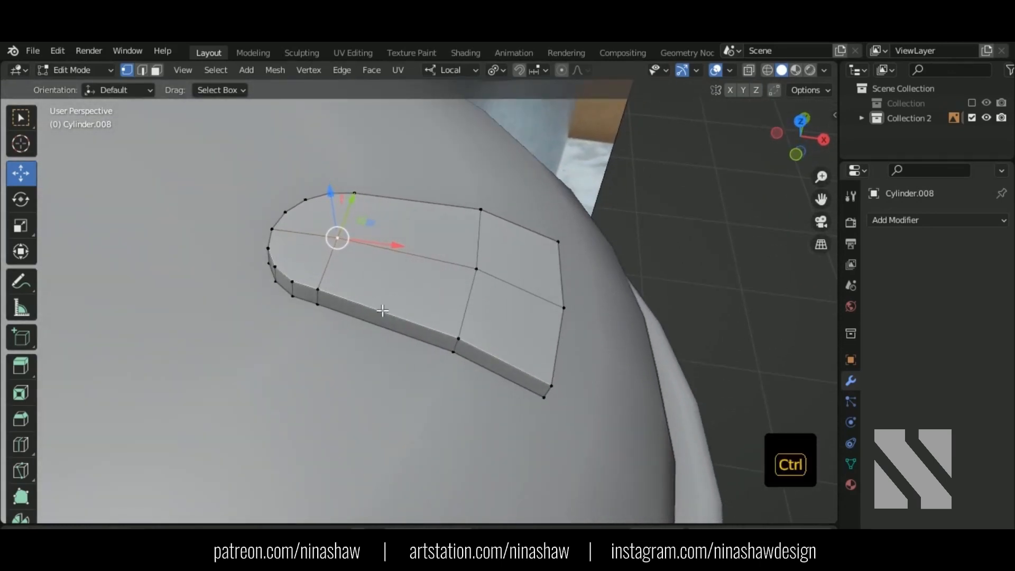
{"action": "key", "text": "shift+ctrl+b"}
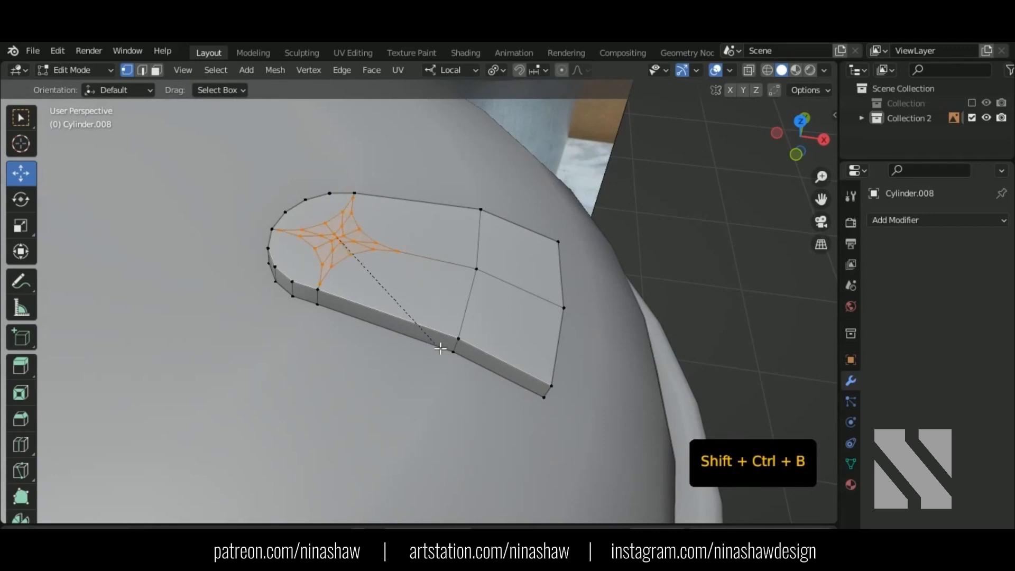
{"action": "left_click", "coordinate": [433, 343]}
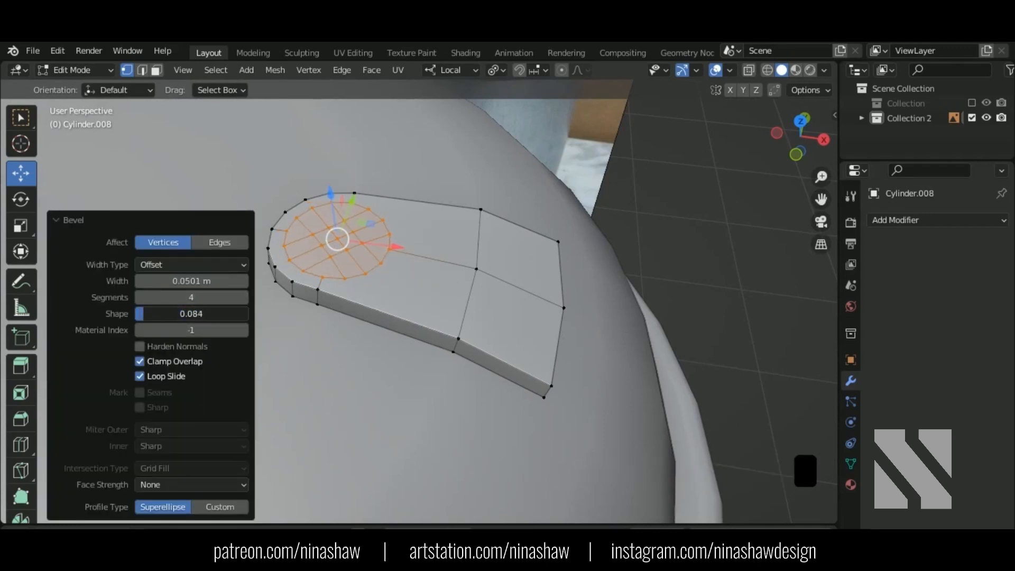
Connect the circle's vertices one by one to the neighbouring vertices along the plate's rounded outline.
{"action": "middle_click_drag", "start_coordinate": [377, 207], "coordinate": [347, 298]}
{"action": "left_click", "coordinate": [320, 334]}
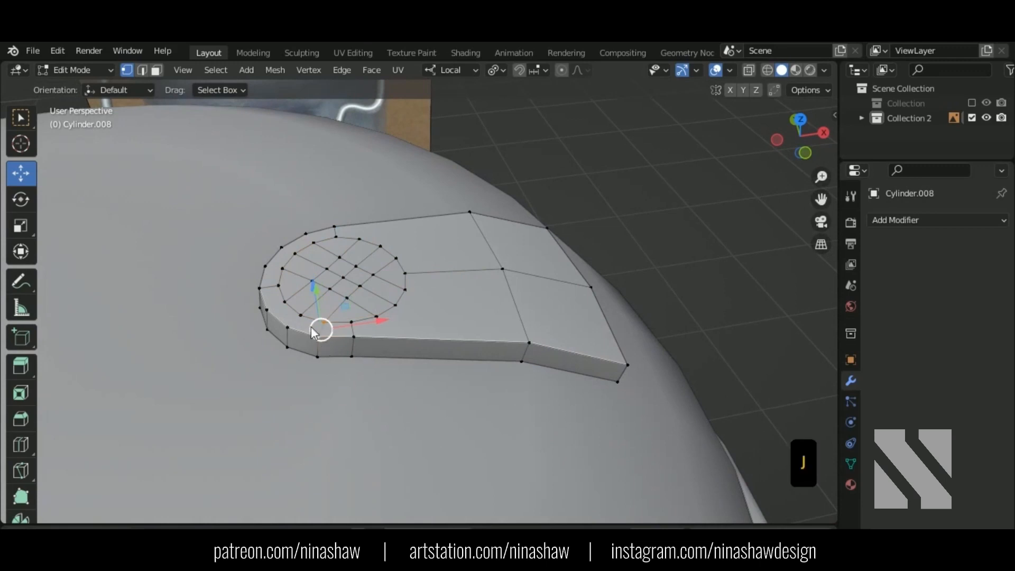
{"action": "left_click", "coordinate": [294, 321], "text": "shift"}
{"action": "key", "text": "j"}
{"action": "left_click", "coordinate": [284, 302], "text": "shift"}
{"action": "key", "text": "shift+r"}
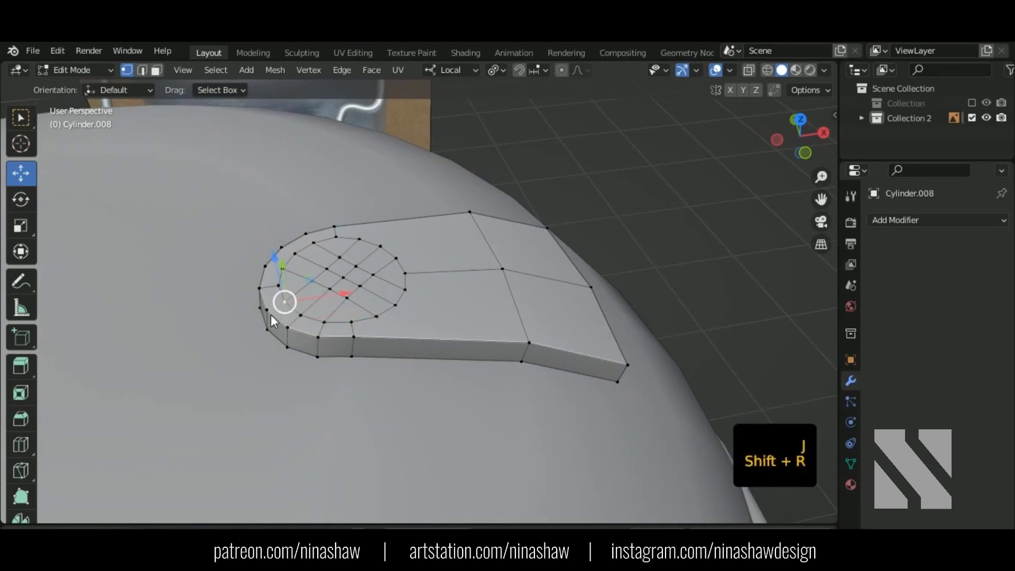
{"action": "left_click", "coordinate": [272, 270], "text": "shift"}
{"action": "key", "text": "shift+r"}
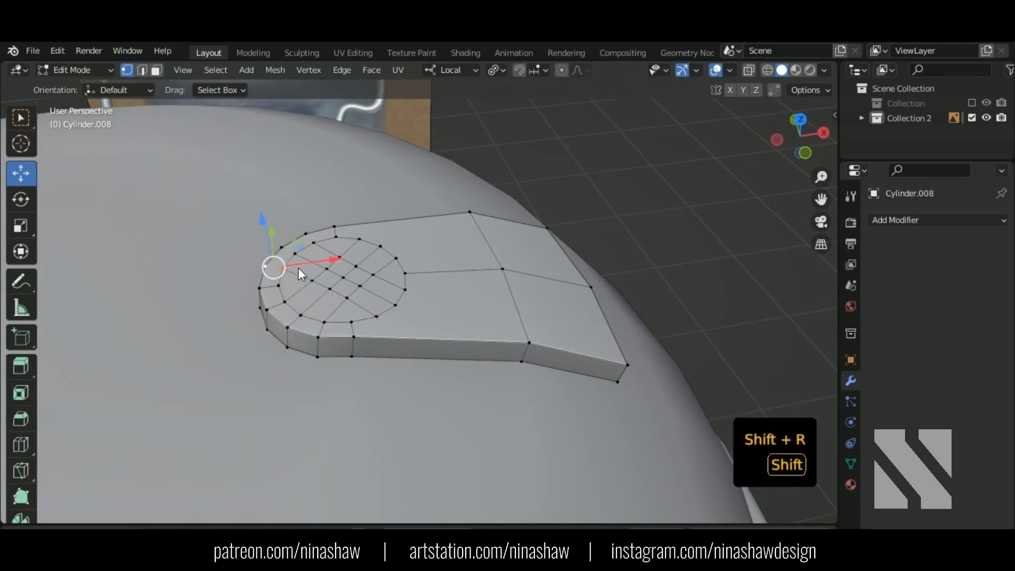
{"action": "left_click", "coordinate": [288, 253], "text": "shift"}
{"action": "key", "text": "shift+r"}
{"action": "left_click", "coordinate": [314, 243]}
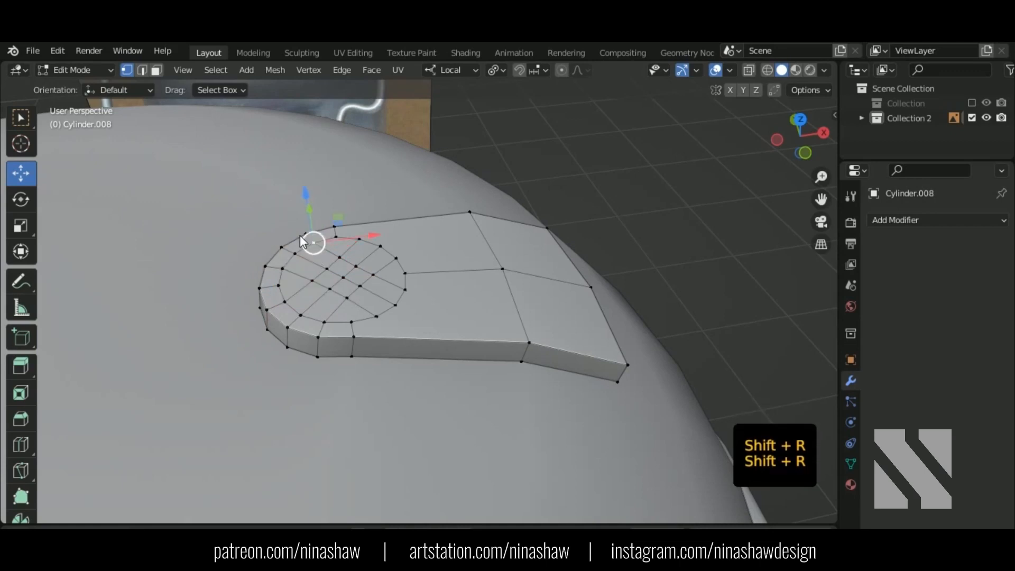
{"action": "left_click", "coordinate": [306, 233], "text": "shift"}
{"action": "key", "text": "shift+r"}
{"action": "middle_click_drag", "start_coordinate": [412, 326], "coordinate": [467, 363]}
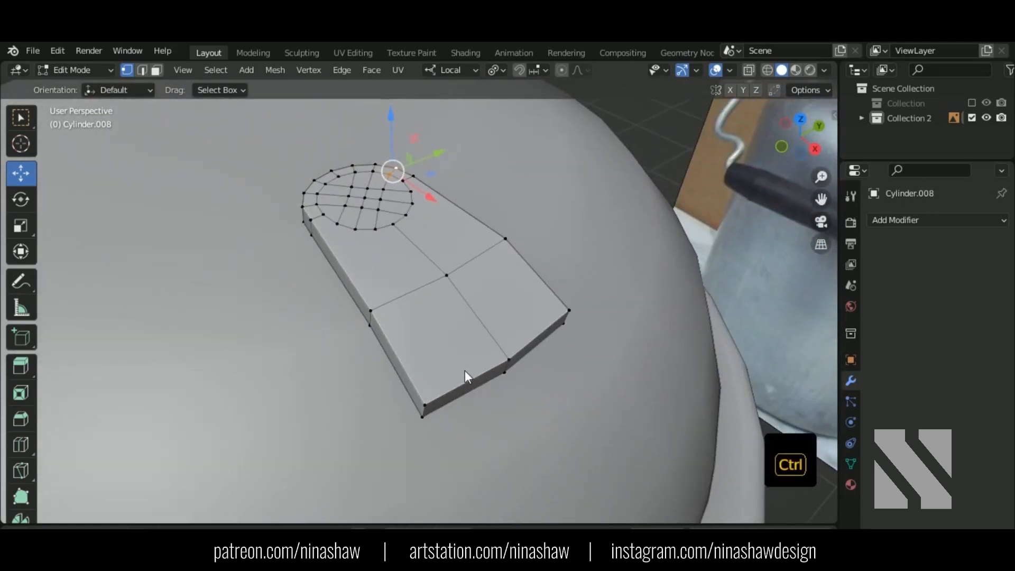
{"action": "key", "text": "ctrl+r"}
{"action": "scroll", "coordinate": [461, 374], "scroll_direction": "up", "scroll_amount": 1}
{"action": "left_click", "coordinate": [461, 373]}
{"action": "right_click", "coordinate": [459, 374]}
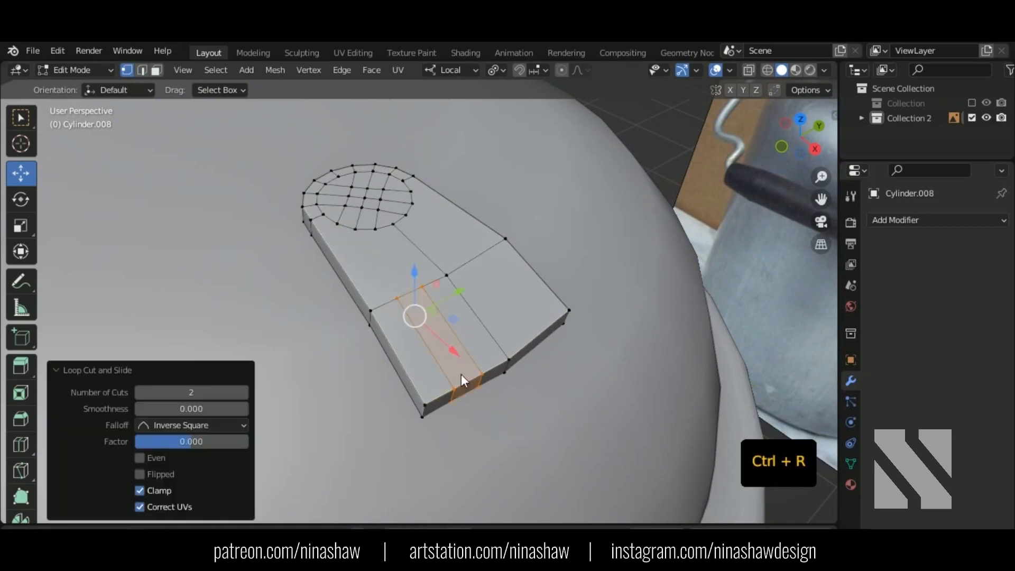
{"action": "key", "text": "ctrl+z"}
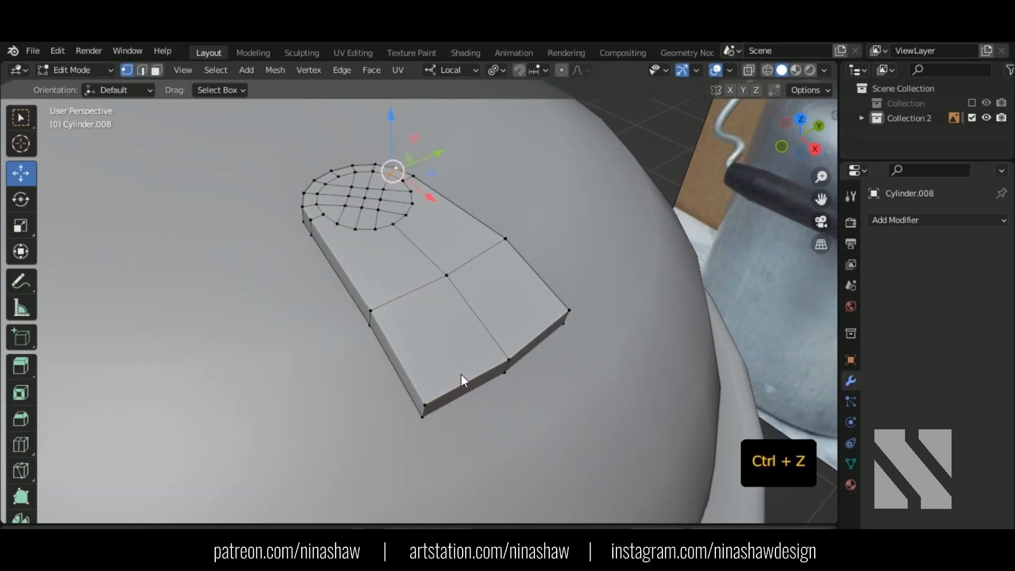
Add three evenly spaced lengthwise loop cuts to each half of the plate's wide end.
{"action": "key", "text": "ctrl+r"}
{"action": "left_click", "coordinate": [461, 374]}
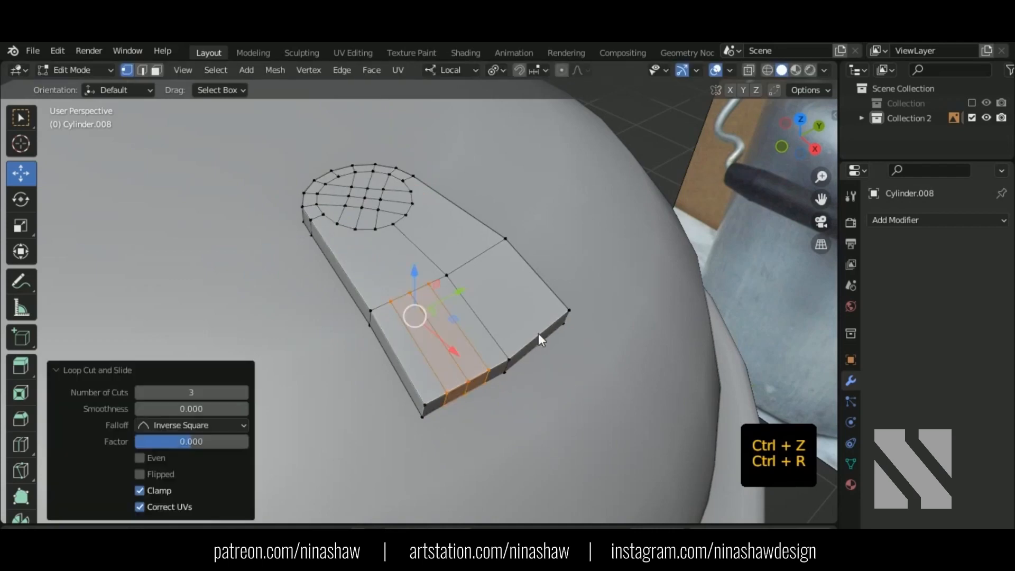
{"action": "key", "text": "ctrl+r"}
{"action": "left_click", "coordinate": [538, 323]}
Pull the wide end's edge vertices, except those at its centre, slightly inward along the plate's local X axis.
{"action": "middle_click_drag", "start_coordinate": [436, 320], "coordinate": [487, 324]}
{"action": "key", "text": "KP_7"}
{"action": "key", "text": "shift+z"}
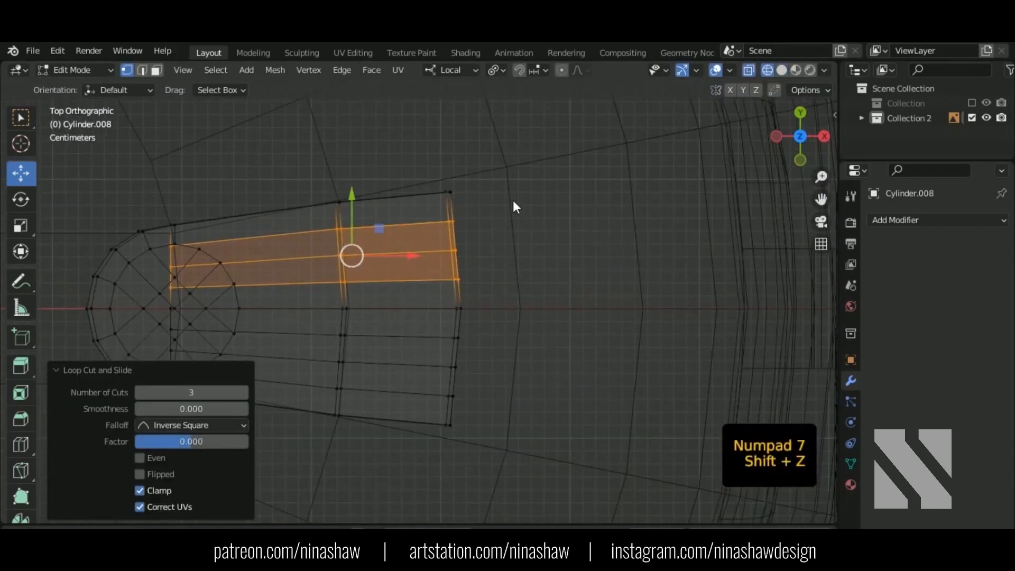
{"action": "left_click_drag", "start_coordinate": [513, 164], "coordinate": [412, 198]}
{"action": "left_click_drag", "start_coordinate": [489, 404], "coordinate": [425, 441], "text": "shift"}
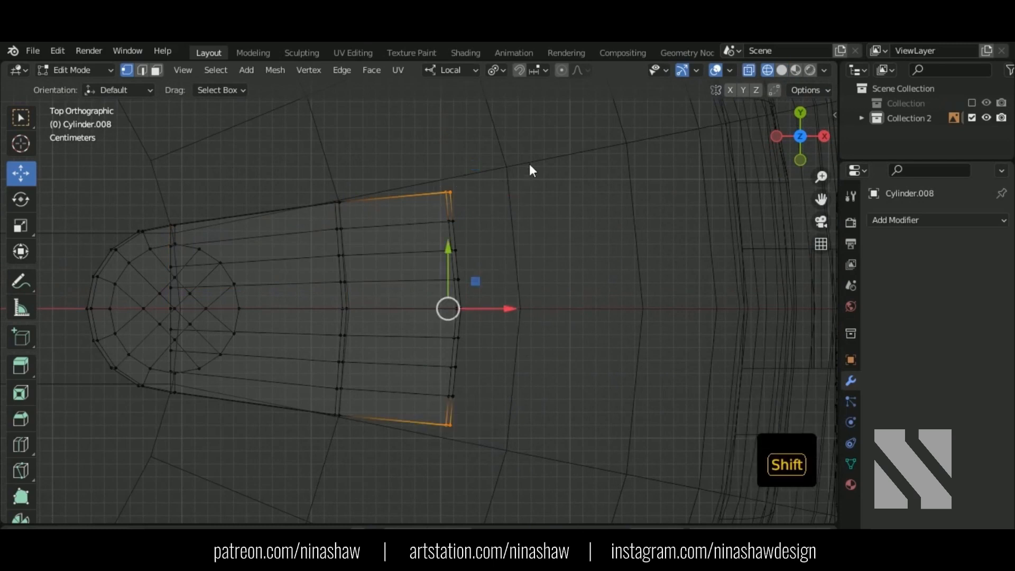
{"action": "left_click_drag", "start_coordinate": [528, 164], "coordinate": [394, 292], "text": "shift"}
{"action": "left_click_drag", "start_coordinate": [487, 329], "coordinate": [401, 455], "text": "shift"}
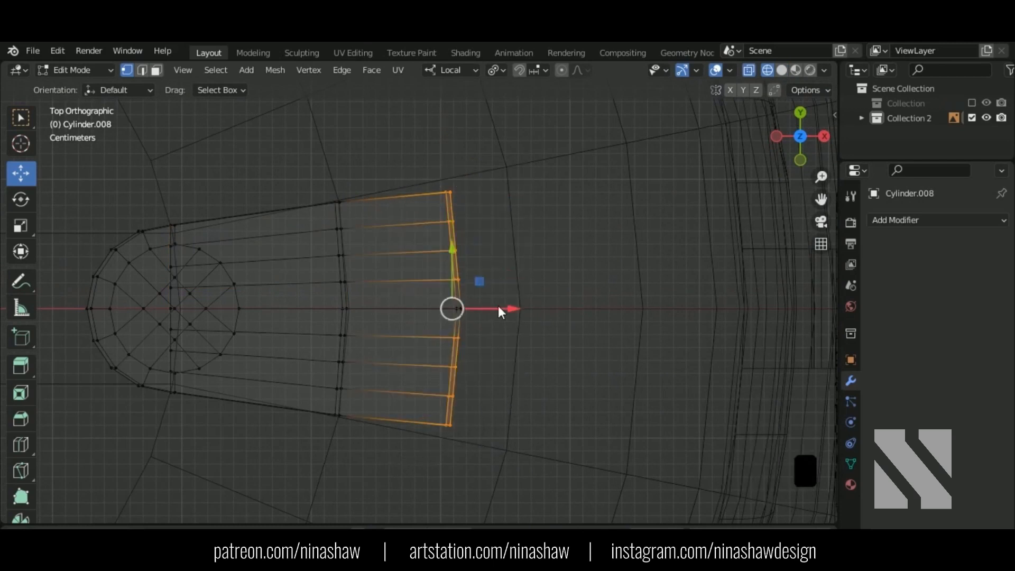
{"action": "left_click_drag", "start_coordinate": [498, 305], "coordinate": [500, 312]}
Round the wide end by moving successively outer vertex pairs inward along local X, with the corner vertices moved -0.016657 m.
{"action": "left_click_drag", "start_coordinate": [531, 258], "coordinate": [424, 340], "text": "ctrl"}
{"action": "left_click_drag", "start_coordinate": [491, 308], "coordinate": [485, 309]}
{"action": "left_click_drag", "start_coordinate": [521, 236], "coordinate": [399, 351], "text": "ctrl"}
{"action": "left_click_drag", "start_coordinate": [481, 311], "coordinate": [479, 309]}
{"action": "left_click", "coordinate": [476, 309]}
{"action": "left_click_drag", "start_coordinate": [499, 196], "coordinate": [412, 407], "text": "ctrl"}
{"action": "left_click_drag", "start_coordinate": [474, 315], "coordinate": [455, 313]}
Raise the rounded wide end's outermost corner vertices by 0.00419 m along local Z.
{"action": "middle_click_drag", "start_coordinate": [461, 434], "coordinate": [403, 356]}
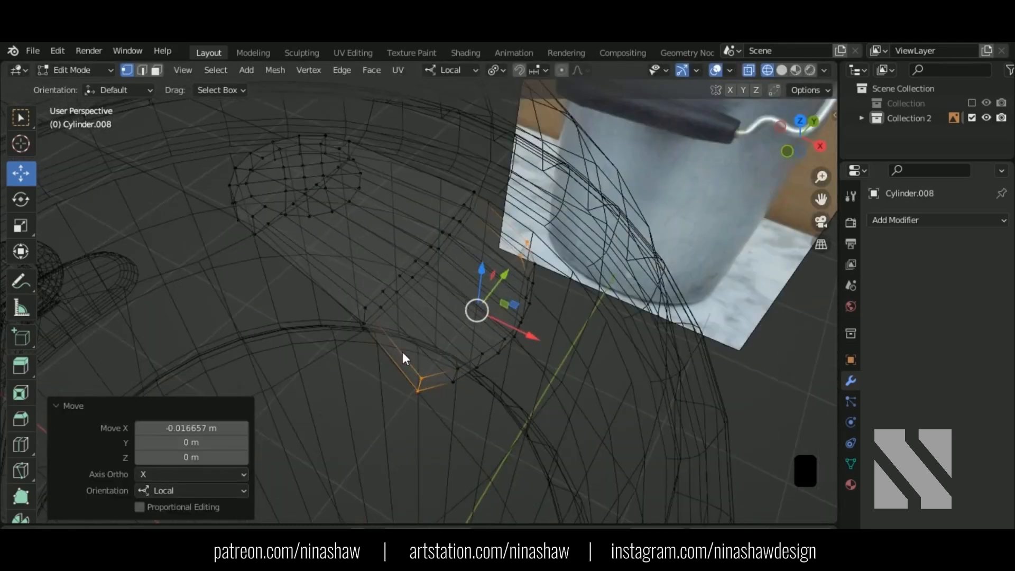
{"action": "key", "text": "shift+z"}
{"action": "middle_click_drag", "start_coordinate": [472, 325], "coordinate": [447, 313]}
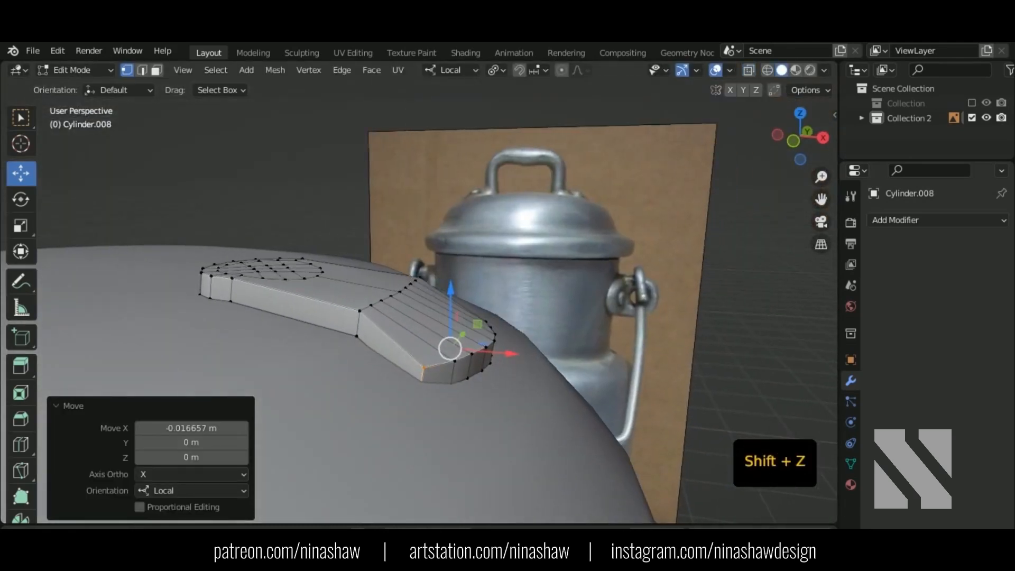
{"action": "left_click_drag", "start_coordinate": [451, 322], "coordinate": [455, 310]}
{"action": "middle_click_drag", "start_coordinate": [455, 346], "coordinate": [403, 357]}
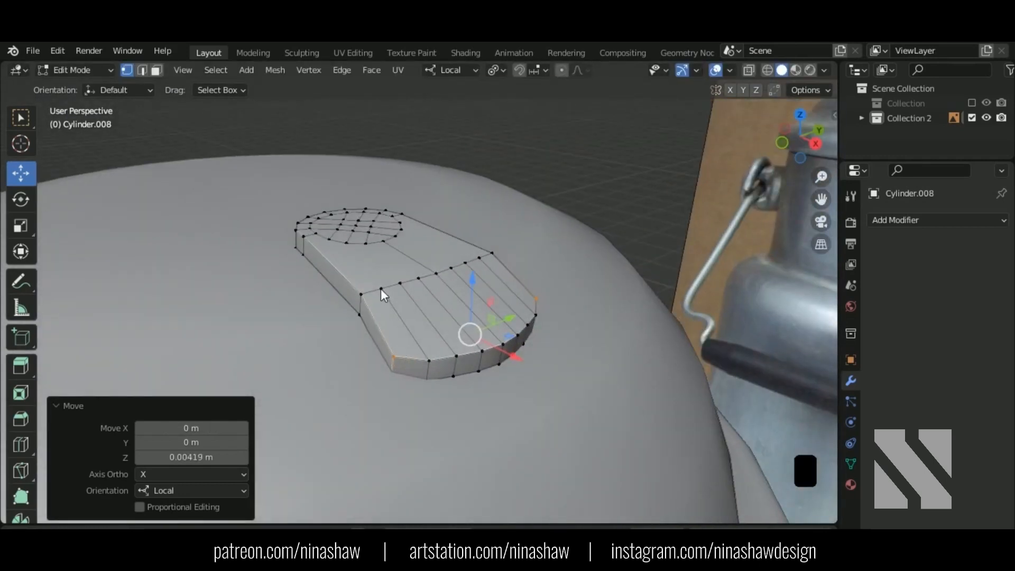
Connect the bend-line vertex beside the centre on the plate's near half to the adjacent circle vertex.
{"action": "left_click", "coordinate": [417, 278]}
{"action": "left_click", "coordinate": [367, 243], "text": "shift"}
{"action": "key", "text": "j"}
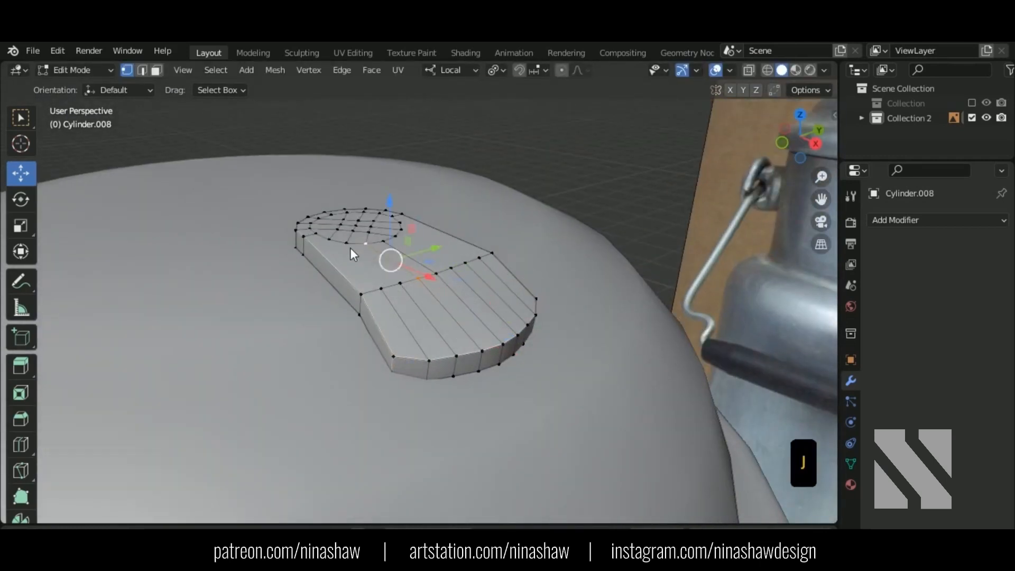
{"action": "left_click", "coordinate": [347, 244]}
{"action": "left_click", "coordinate": [383, 286], "text": "shift"}
{"action": "key", "text": "shift+r"}
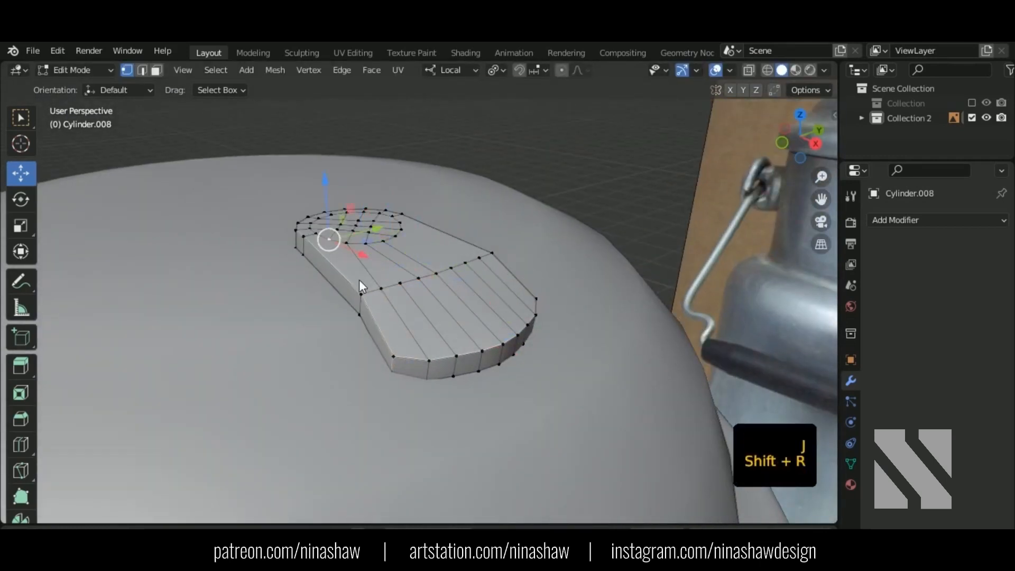
{"action": "middle_click_drag", "start_coordinate": [359, 280], "coordinate": [396, 278]}
{"action": "key", "text": "ctrl+z"}
{"action": "key", "text": "ctrl+z"}
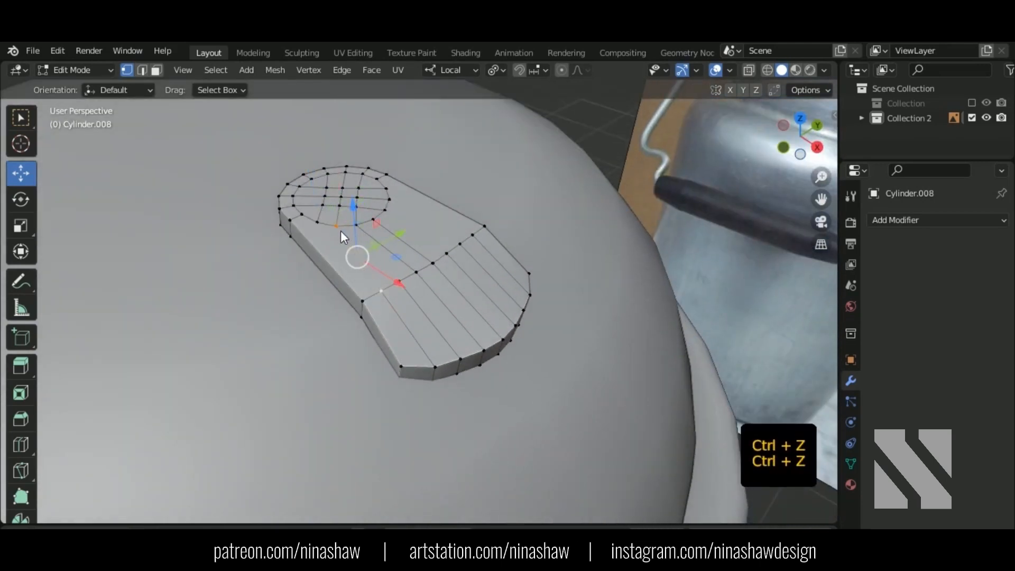
Connect the two remaining loop-cut vertices on the bend line's near half to the matching circle vertices.
{"action": "left_click", "coordinate": [341, 231]}
{"action": "left_click", "coordinate": [408, 288], "text": "shift"}
{"action": "key", "text": "j"}
{"action": "left_click", "coordinate": [382, 293]}
{"action": "left_click", "coordinate": [320, 224], "text": "shift"}
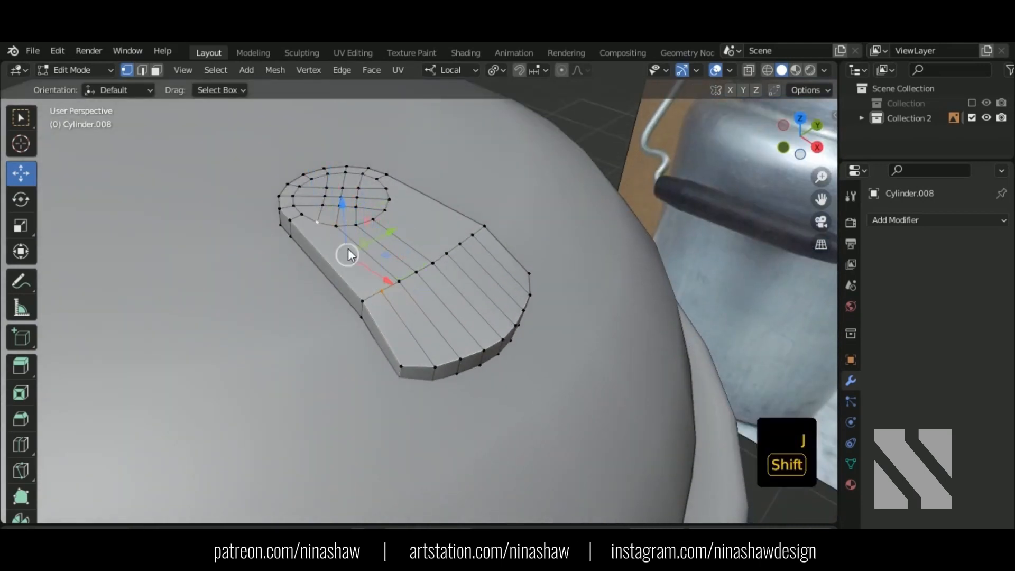
{"action": "key", "text": "shift+r"}
Connect the three loop-cut vertices on the bend line's far half to the matching circle vertices.
{"action": "left_click", "coordinate": [385, 211]}
{"action": "left_click", "coordinate": [446, 253], "text": "shift"}
{"action": "key", "text": "shift+r"}
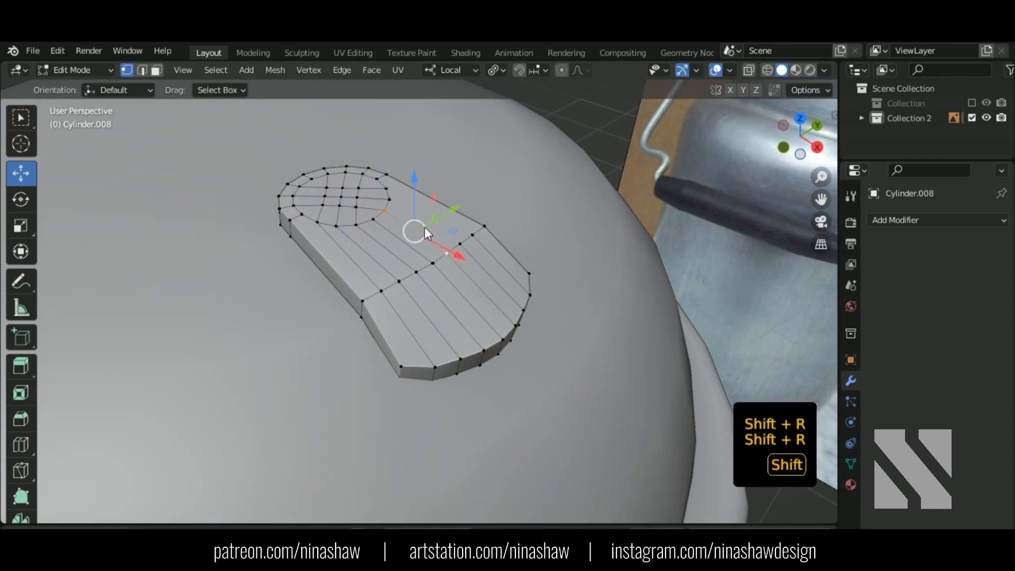
{"action": "left_click", "coordinate": [389, 199]}
{"action": "left_click", "coordinate": [460, 244], "text": "shift"}
{"action": "key", "text": "shift+r"}
{"action": "left_click", "coordinate": [386, 189]}
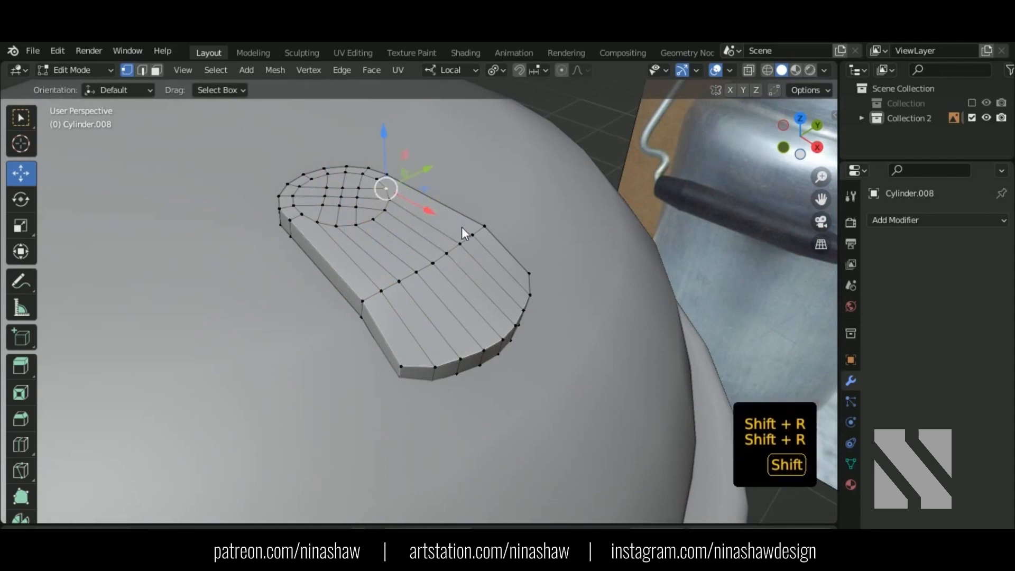
Bevel the edge loop across the plate's bend with width 0.0226 m and 4 segments.
{"action": "middle_click_drag", "start_coordinate": [452, 325], "coordinate": [483, 306]}
{"action": "key", "text": "2"}
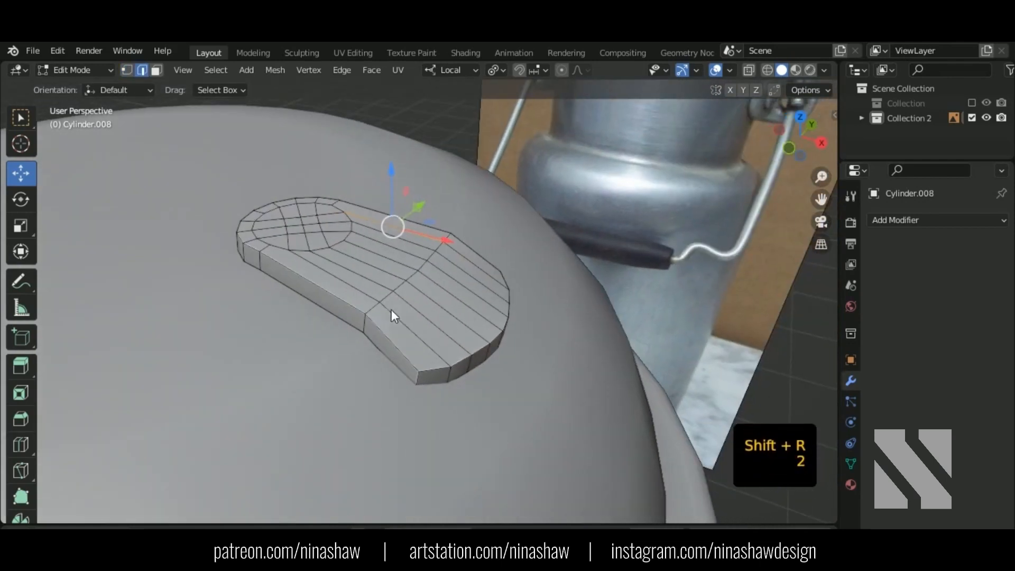
{"action": "left_click", "coordinate": [390, 296], "text": "alt+shift"}
{"action": "key", "text": "ctrl+b"}
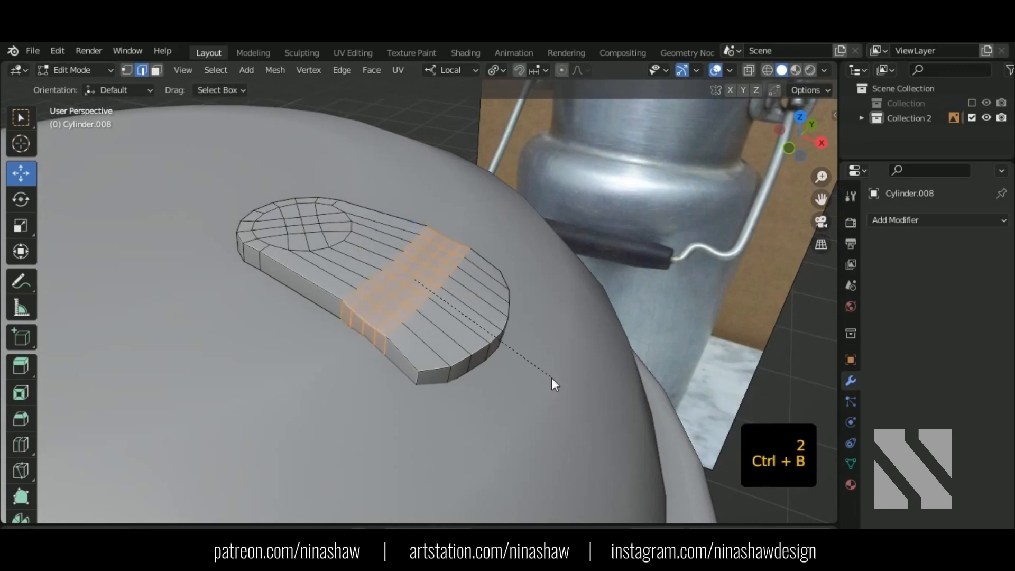
{"action": "left_click", "coordinate": [505, 378]}
{"action": "middle_click_drag", "start_coordinate": [505, 379], "coordinate": [554, 338]}
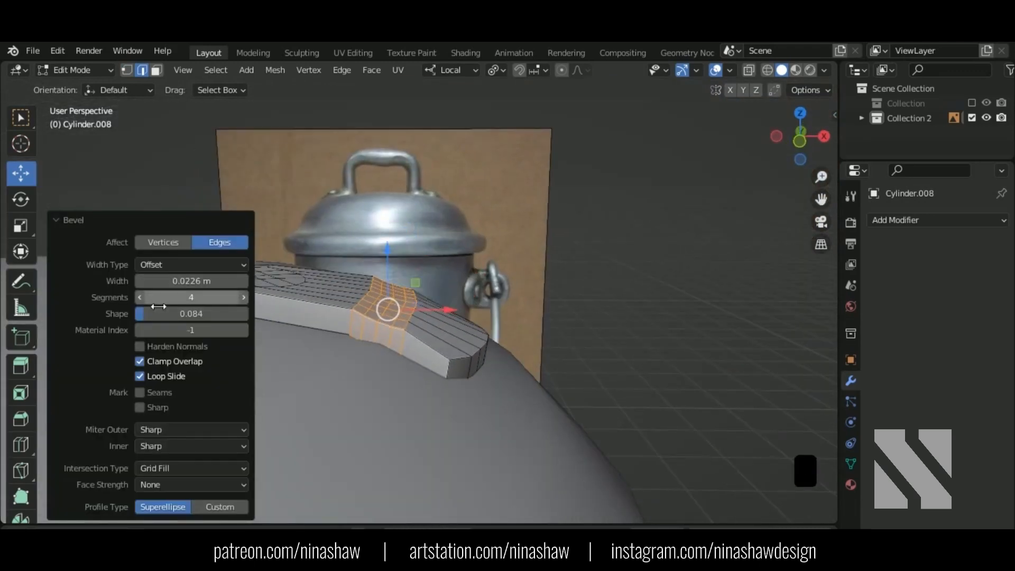
Set the bevel across the bracket's bend to 2 segments with a shape of 0.5 and reduce its width.
{"action": "left_click", "coordinate": [142, 298]}
{"action": "left_click", "coordinate": [142, 298]}
{"action": "left_click", "coordinate": [180, 315]}
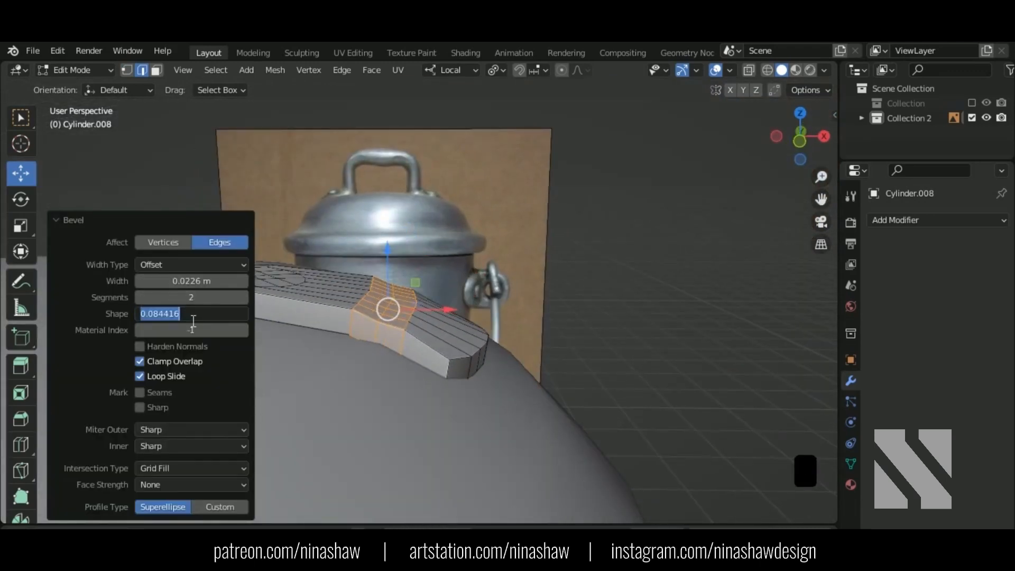
{"action": "middle_click_drag", "start_coordinate": [539, 333], "coordinate": [523, 347]}
{"action": "scroll", "coordinate": [578, 276], "scroll_direction": "down", "scroll_amount": 5}
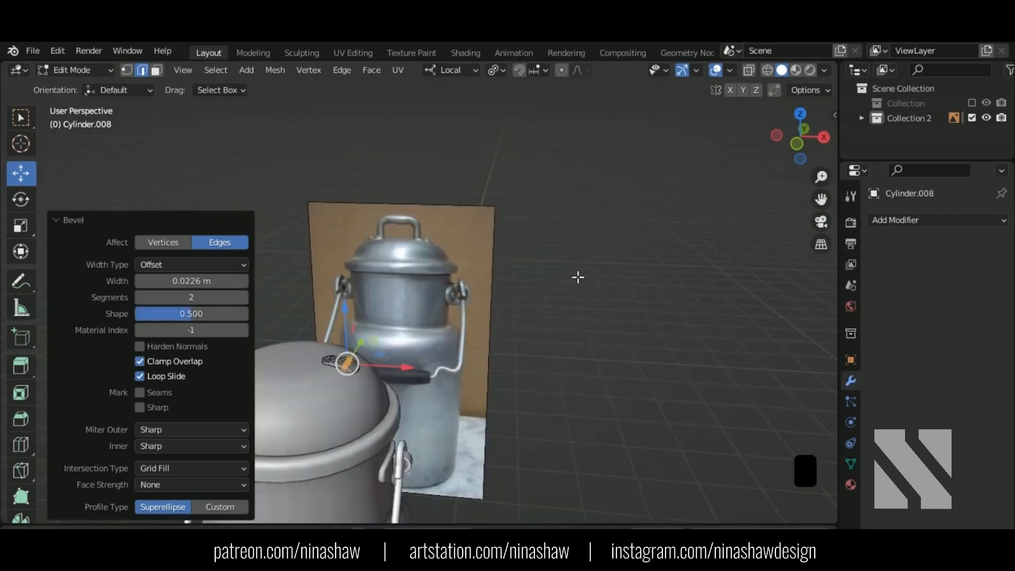
{"action": "middle_click_drag", "start_coordinate": [364, 369], "coordinate": [398, 355], "text": "shift"}
{"action": "scroll", "coordinate": [399, 355], "scroll_direction": "up", "scroll_amount": 4}
{"action": "middle_click_drag", "start_coordinate": [390, 397], "coordinate": [364, 462], "text": "shift"}
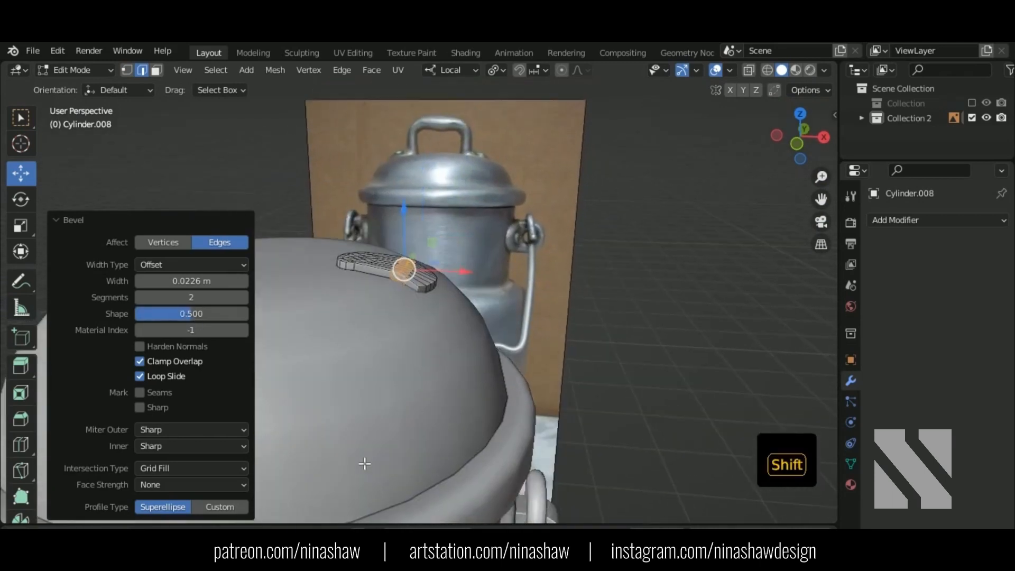
{"action": "scroll", "coordinate": [404, 307], "scroll_direction": "up", "scroll_amount": 1}
{"action": "scroll", "coordinate": [404, 307], "scroll_direction": "up", "scroll_amount": 3}
{"action": "left_click_drag", "start_coordinate": [223, 281], "coordinate": [182, 281]}
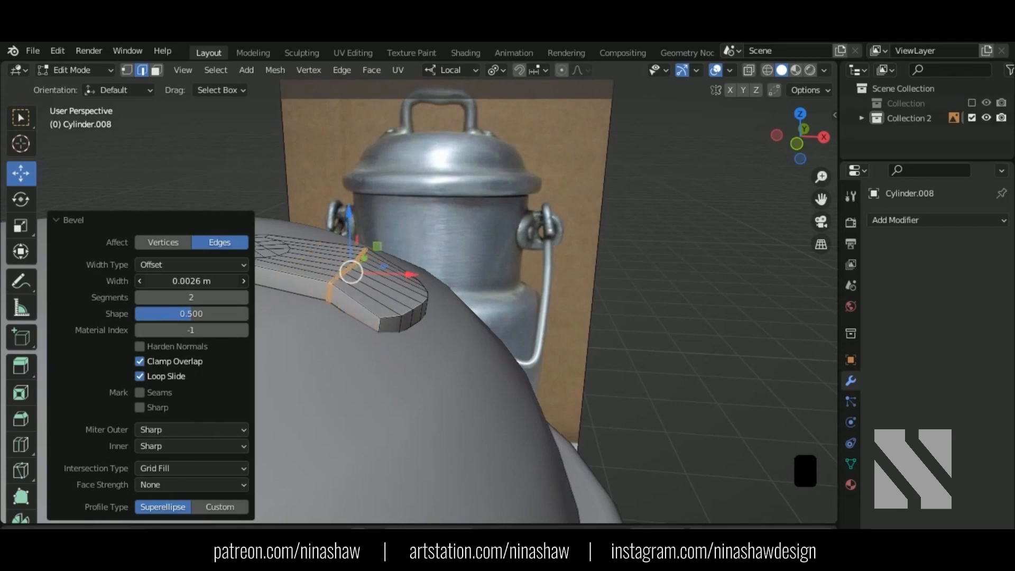
Bevel the corner edge at the outer tip of the bracket plate to round it.
{"action": "middle_click_drag", "start_coordinate": [349, 297], "coordinate": [400, 311]}
{"action": "key", "text": "Tab"}
{"action": "key", "text": "Tab"}
{"action": "left_click", "coordinate": [349, 349]}
{"action": "middle_click_drag", "start_coordinate": [349, 348], "coordinate": [272, 364]}
{"action": "middle_click_drag", "start_coordinate": [520, 314], "coordinate": [713, 344]}
{"action": "key", "text": "ctrl+z"}
{"action": "key", "text": "ctrl+b"}
{"action": "left_click", "coordinate": [581, 354]}
{"action": "key", "text": "Tab"}
{"action": "middle_click_drag", "start_coordinate": [392, 275], "coordinate": [361, 312]}
{"action": "key", "text": "Tab"}
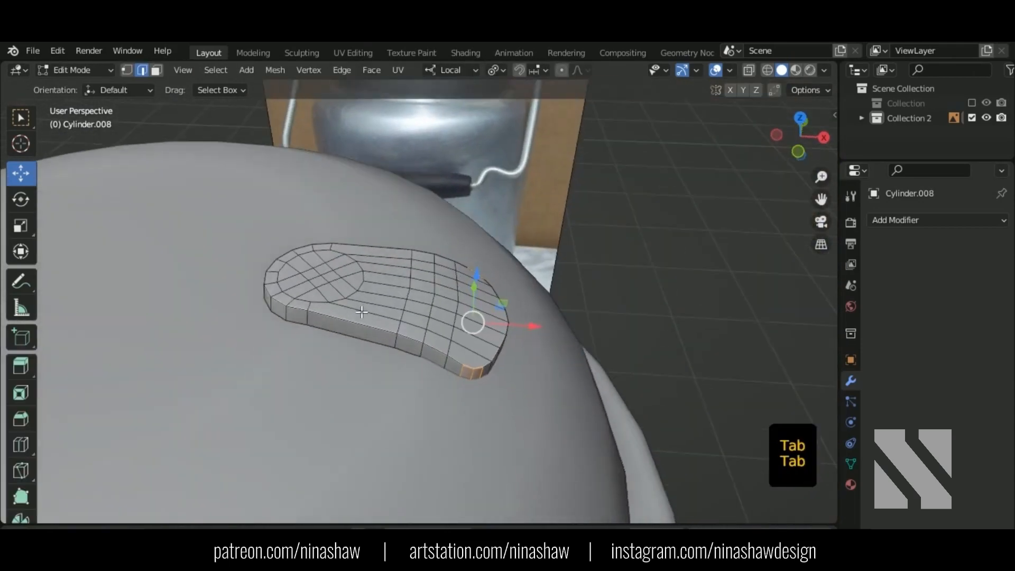
Extrude the circular group of faces on the bracket plate upward about 0.146 m to form the handle's post.
{"action": "key", "text": "3"}
{"action": "left_click", "coordinate": [316, 283]}
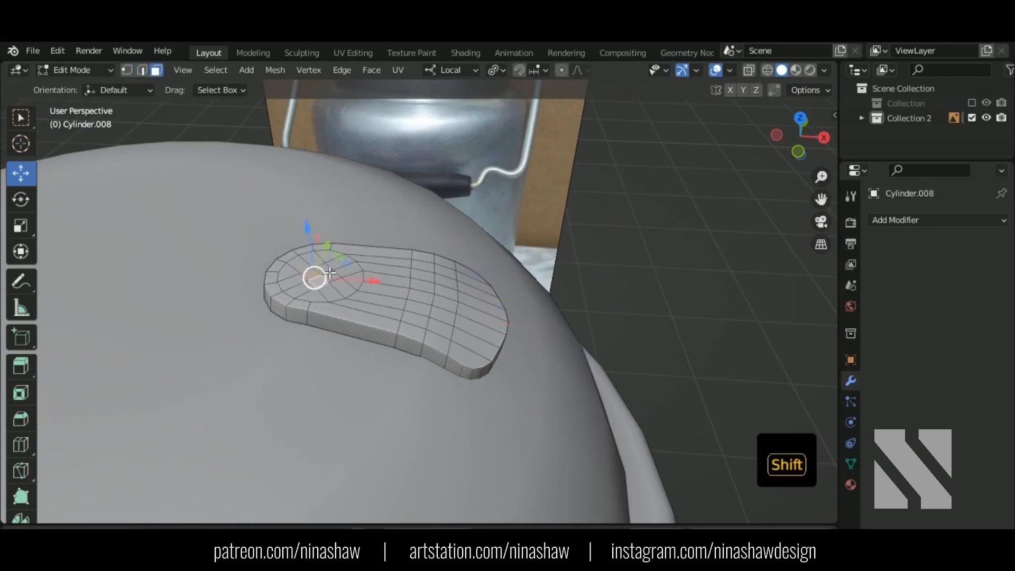
{"action": "key", "text": "ctrl+KP_Add"}
{"action": "middle_click_drag", "start_coordinate": [339, 285], "coordinate": [345, 257]}
{"action": "key", "text": "e"}
{"action": "left_click", "coordinate": [336, 127]}
{"action": "key", "text": "KP_1"}
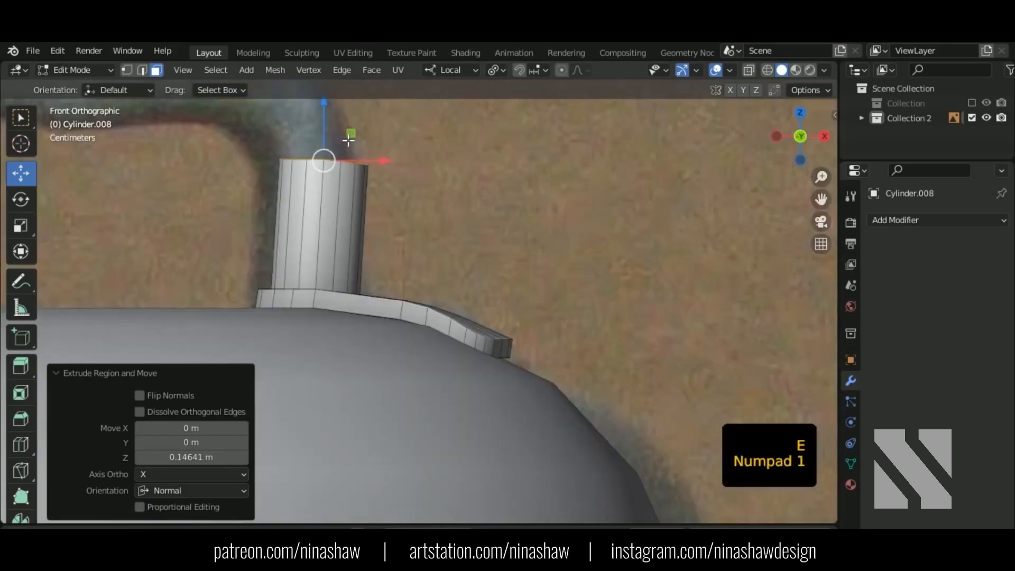
Shift the post's top face about -0.007 m along X and flatten it with a Z scale of 0.
{"action": "scroll", "coordinate": [418, 211], "scroll_direction": "down", "scroll_amount": 2}
{"action": "middle_click_drag", "start_coordinate": [430, 223], "coordinate": [484, 247], "text": "shift"}
{"action": "left_click_drag", "start_coordinate": [456, 225], "coordinate": [451, 222]}
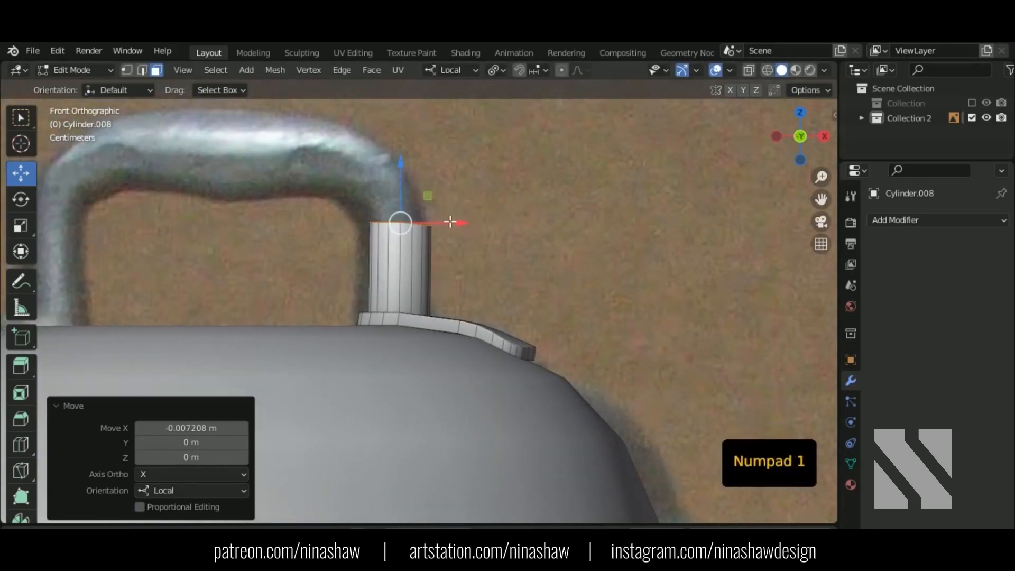
{"action": "key", "text": "s"}
{"action": "key", "text": "z"}
{"action": "key", "text": "0"}
{"action": "key", "text": "Return"}
Extrude the post's top about 0.048 m, shifted -0.016 m along X and tilted about -24.5° to start the bend.
{"action": "middle_click_drag", "start_coordinate": [482, 224], "coordinate": [562, 231], "text": "shift"}
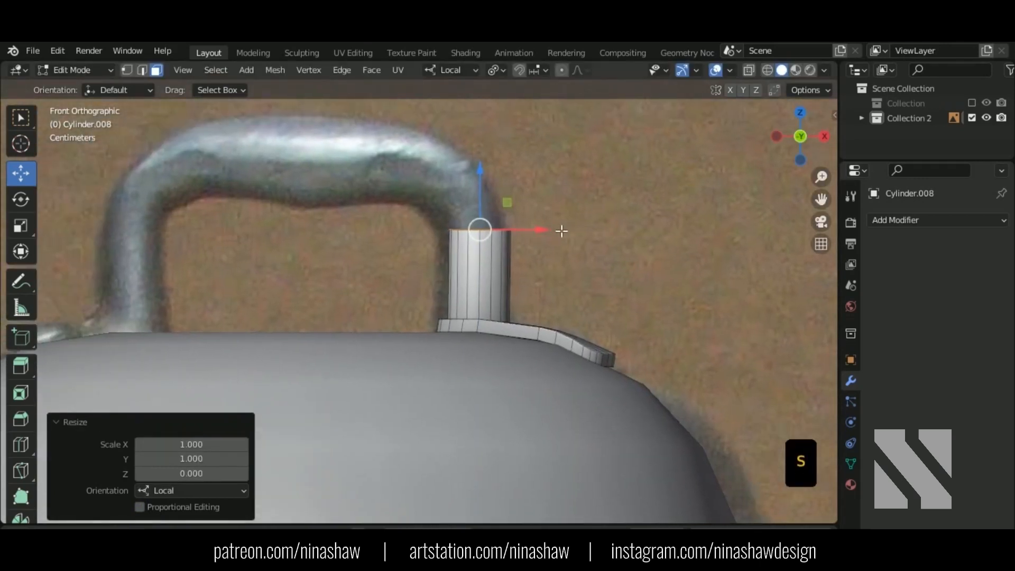
{"action": "key", "text": "e"}
{"action": "left_click", "coordinate": [538, 203]}
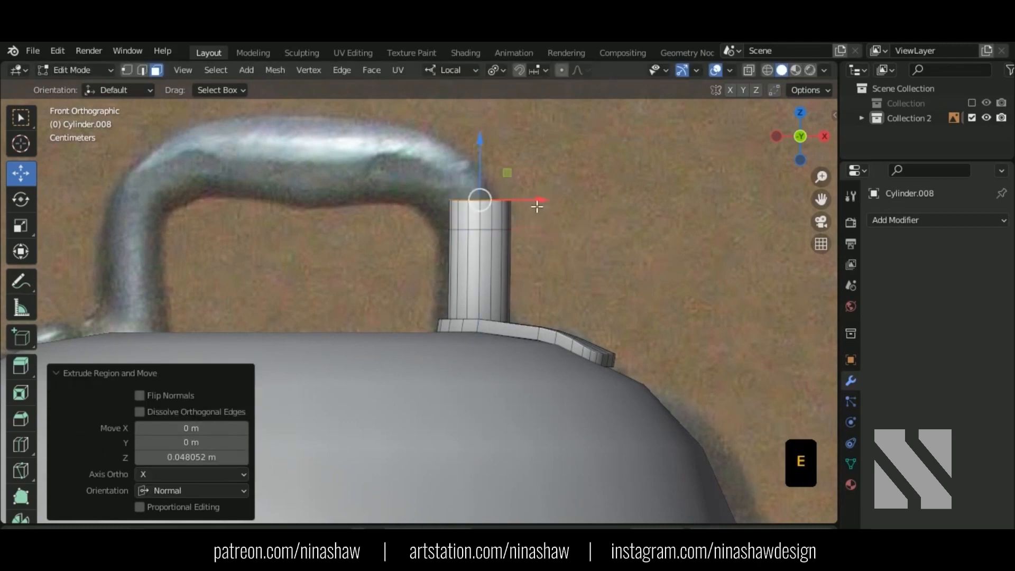
{"action": "left_click_drag", "start_coordinate": [536, 199], "coordinate": [526, 199]}
{"action": "key", "text": "r"}
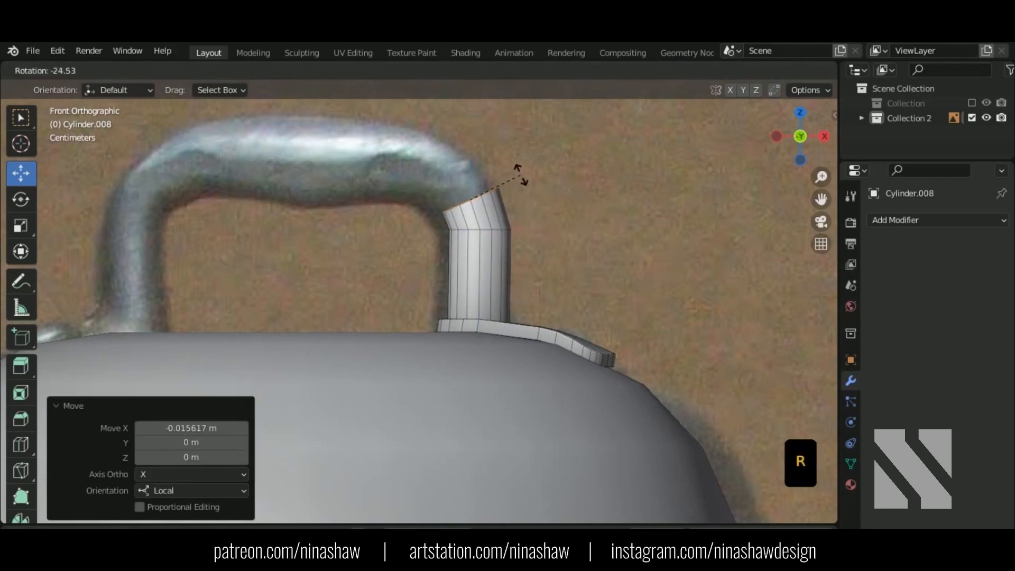
{"action": "left_click", "coordinate": [521, 176]}
Extrude a second bend segment about 0.055 m, rotating and repositioning its end face to follow the reference handle.
{"action": "key", "text": "e"}
{"action": "left_click", "coordinate": [511, 183]}
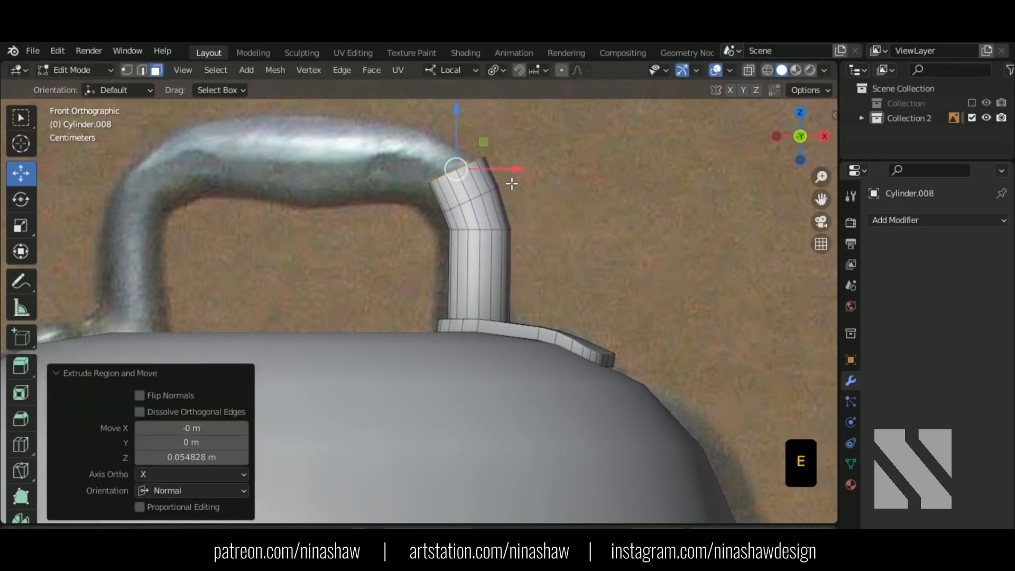
{"action": "key", "text": "r"}
{"action": "left_click", "coordinate": [497, 163]}
{"action": "left_click_drag", "start_coordinate": [481, 162], "coordinate": [475, 154]}
{"action": "key", "text": "r"}
Extrude a third bend segment, with its end face rotated -18.3° and moved about -0.013 m in X and -0.004 m in Z.
{"action": "key", "text": "e"}
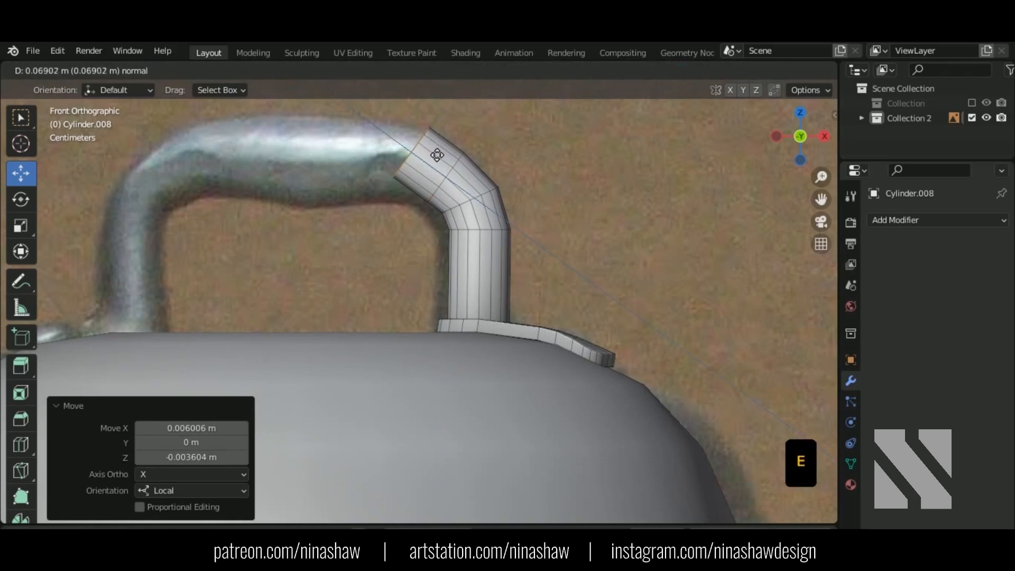
{"action": "left_click", "coordinate": [441, 158]}
{"action": "key", "text": "r"}
{"action": "left_click", "coordinate": [451, 142]}
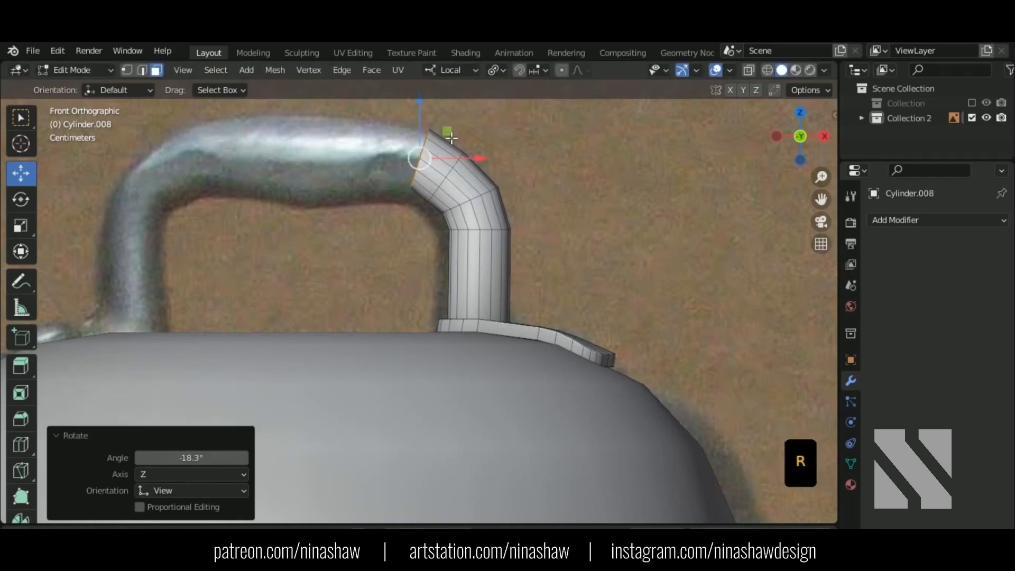
{"action": "left_click_drag", "start_coordinate": [447, 131], "coordinate": [441, 143]}
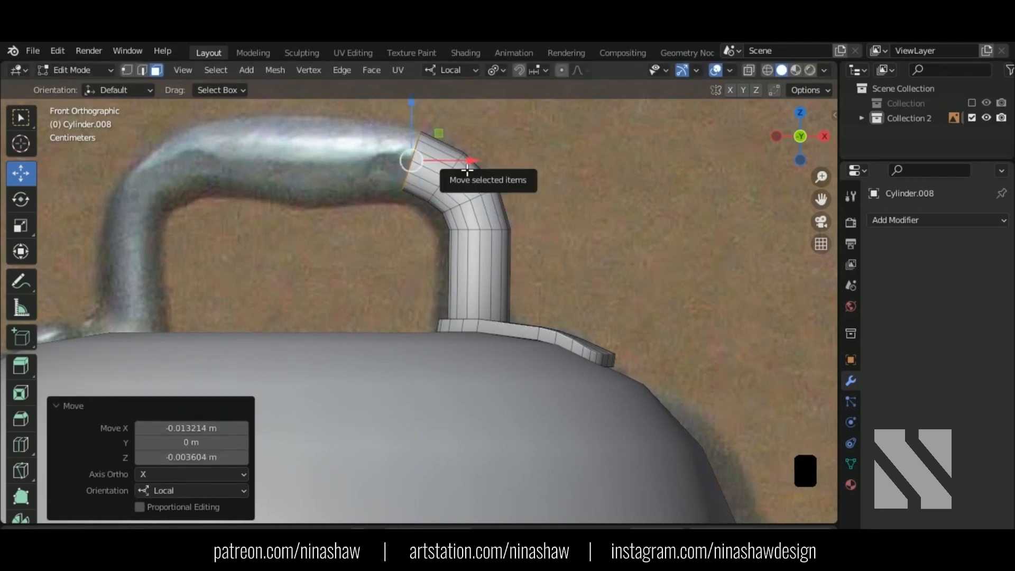
Extrude a fourth bend segment about 0.078 m, with its end face rotated -15.9° and lowered about 0.007 m.
{"action": "key", "text": "e"}
{"action": "left_click", "coordinate": [421, 159]}
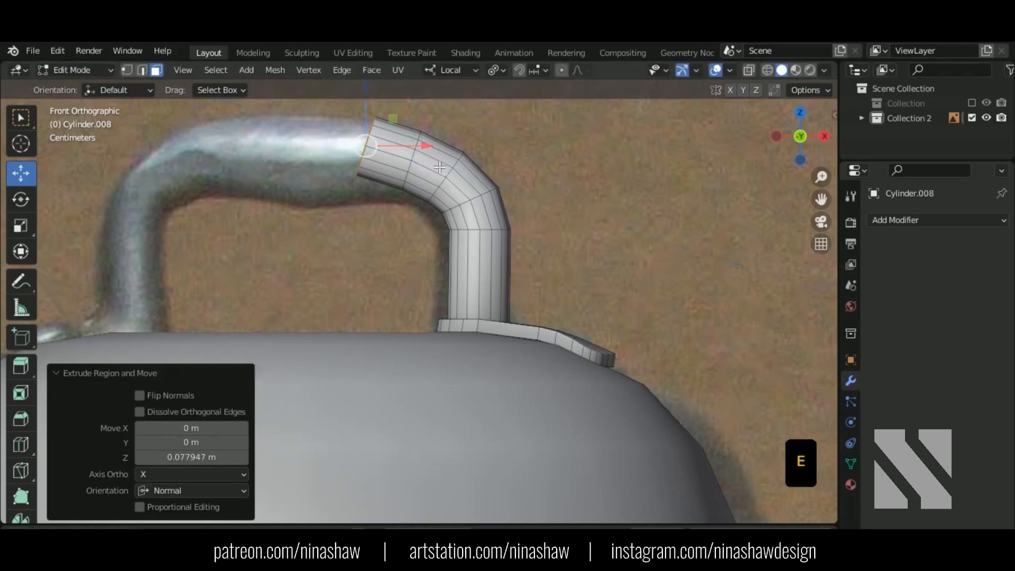
{"action": "key", "text": "r"}
{"action": "left_click", "coordinate": [436, 143]}
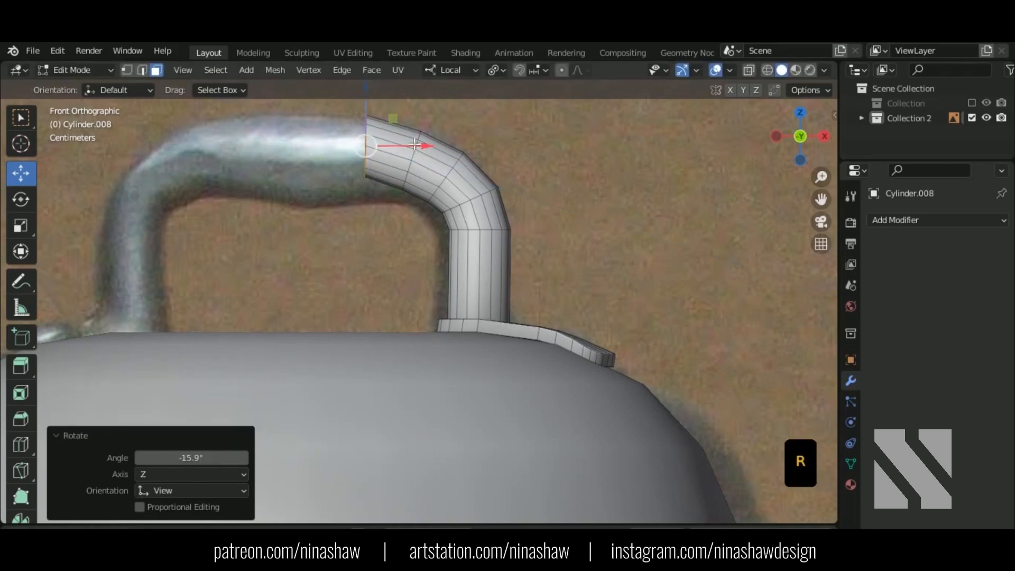
{"action": "left_click_drag", "start_coordinate": [374, 127], "coordinate": [374, 133]}
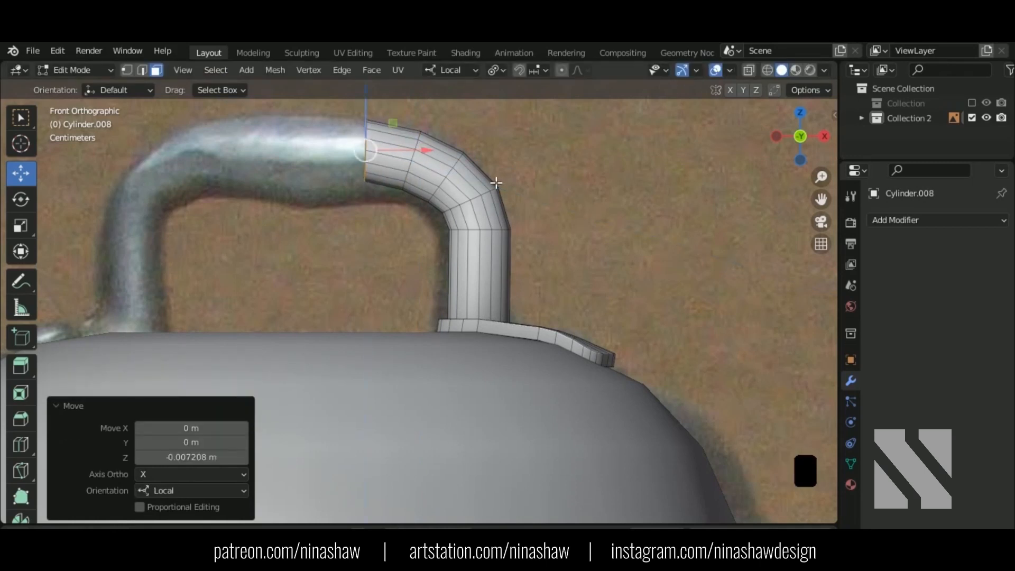
Flatten the handle's end face with an X scale of 0 and extrude it about 0.103 m toward the handle's centre.
{"action": "key", "text": "s"}
{"action": "key", "text": "x"}
{"action": "key", "text": "0"}
{"action": "key", "text": "Return"}
{"action": "key", "text": "e"}
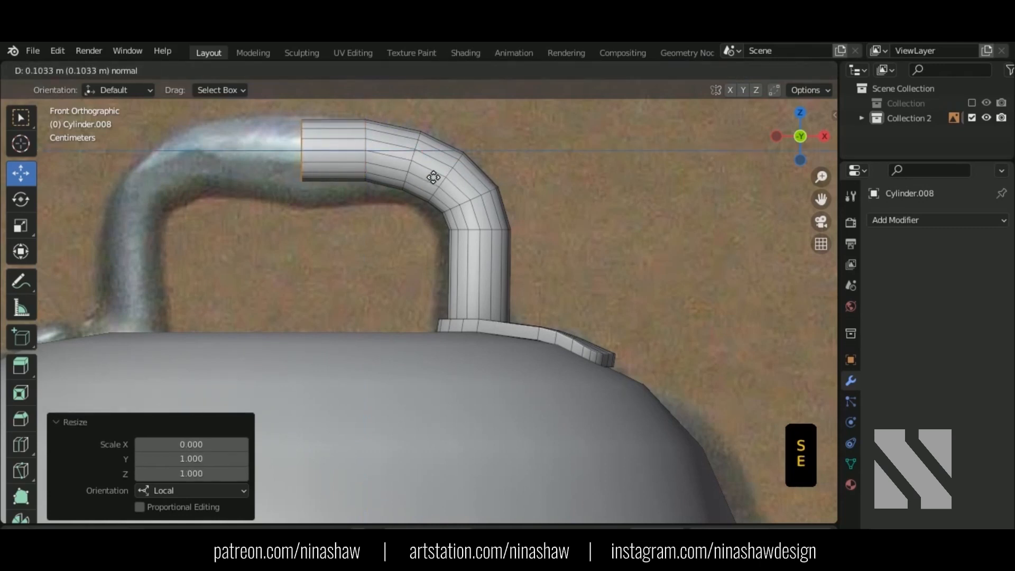
{"action": "left_click", "coordinate": [433, 175]}
Isolate the handle in local view, move its end face about -0.008 m along X and flatten it with X scale 0.
{"action": "scroll", "coordinate": [481, 163], "scroll_direction": "down", "scroll_amount": 3}
{"action": "key", "text": "KP_Divide"}
{"action": "left_click_drag", "start_coordinate": [303, 205], "coordinate": [300, 210]}
{"action": "middle_click_drag", "start_coordinate": [337, 258], "coordinate": [448, 269], "text": "shift"}
{"action": "scroll", "coordinate": [411, 284], "scroll_direction": "up", "scroll_amount": 3}
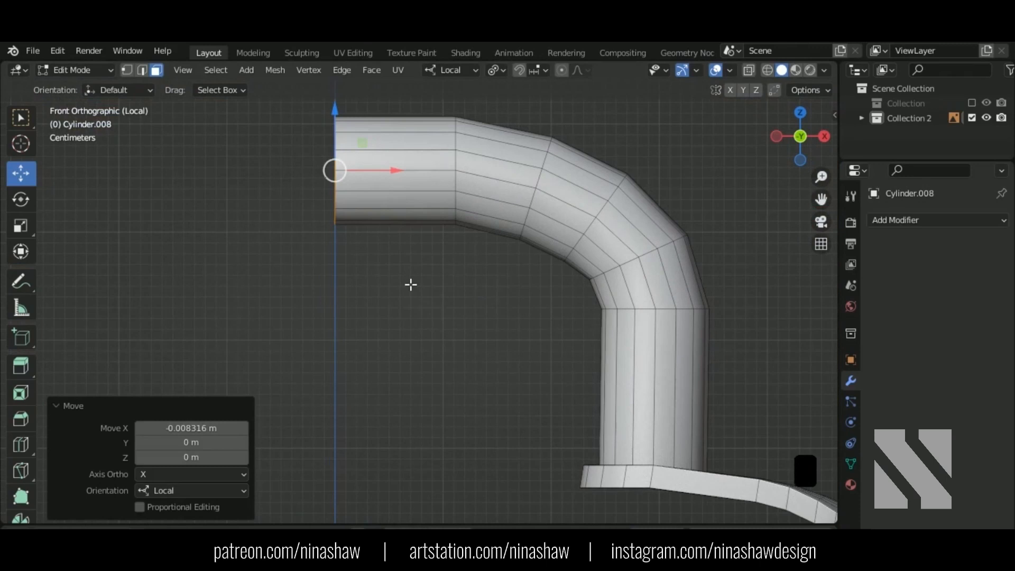
{"action": "key", "text": "s"}
{"action": "key", "text": "x"}
{"action": "key", "text": "0"}
{"action": "key", "text": "Return"}
{"action": "scroll", "coordinate": [423, 289], "scroll_direction": "down", "scroll_amount": 2}
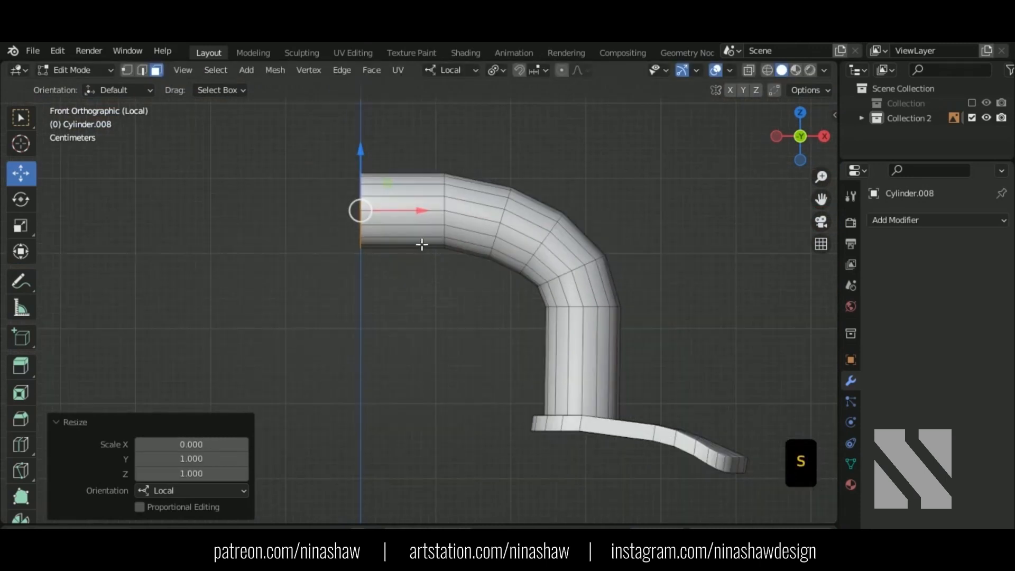
Move the edge loop where the straight grip meets the bend about 0.015 m along X and rotate it 4.84°.
{"action": "middle_click_drag", "start_coordinate": [421, 244], "coordinate": [446, 304], "text": "ctrl"}
{"action": "left_click", "coordinate": [142, 72]}
{"action": "left_click", "coordinate": [464, 156], "text": "alt"}
{"action": "left_click_drag", "start_coordinate": [496, 229], "coordinate": [525, 245]}
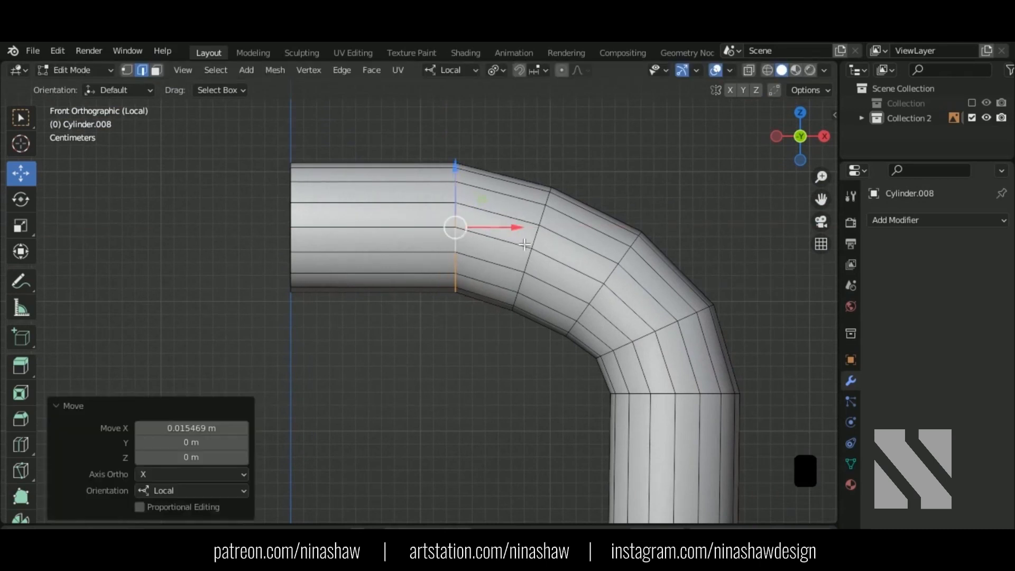
{"action": "left_click", "coordinate": [522, 267]}
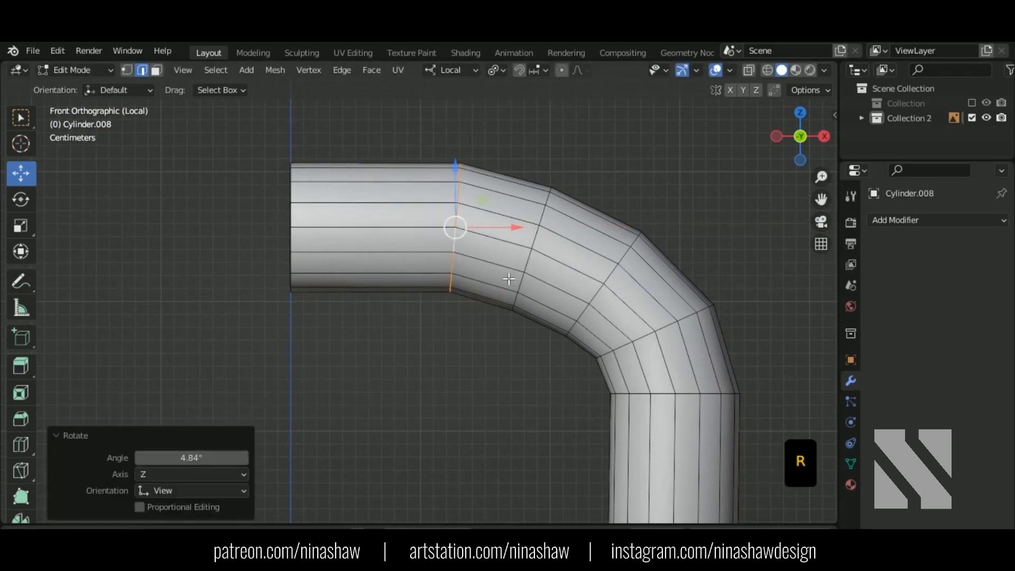
Add a loop cut to the straight grip, shift it about 0.037 m along X and flatten it with X scale 0.
{"action": "key", "text": "ctrl+r"}
{"action": "left_click", "coordinate": [389, 235]}
{"action": "right_click", "coordinate": [389, 234]}
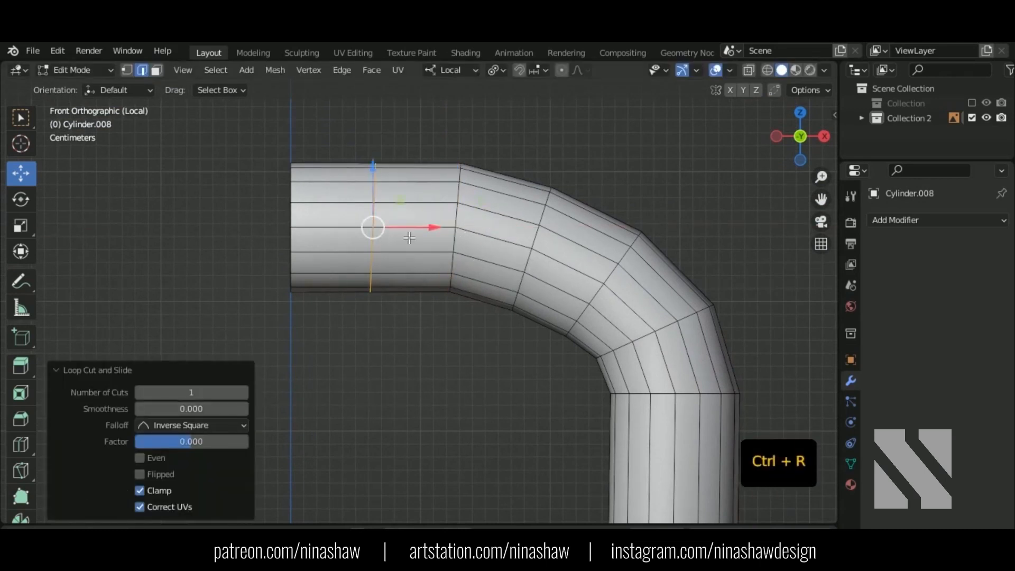
{"action": "left_click_drag", "start_coordinate": [409, 238], "coordinate": [466, 243]}
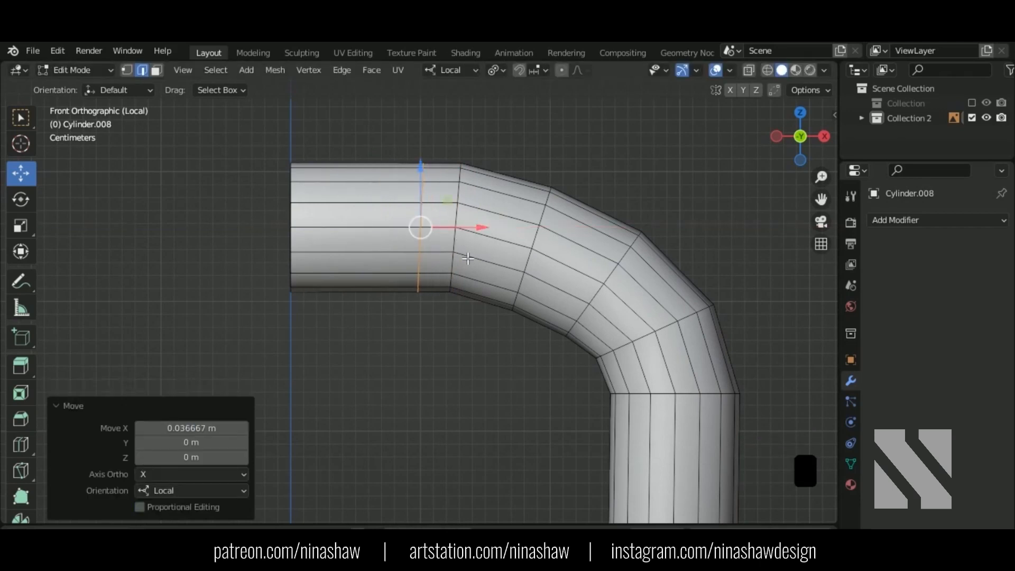
{"action": "key", "text": "s"}
{"action": "key", "text": "x"}
{"action": "key", "text": "0"}
{"action": "key", "text": "Return"}
Add two evenly spaced loop cuts to the straight grip between its end face and the nearest loop.
{"action": "key", "text": "ctrl+r"}
{"action": "scroll", "coordinate": [379, 213], "scroll_direction": "up", "scroll_amount": 1}
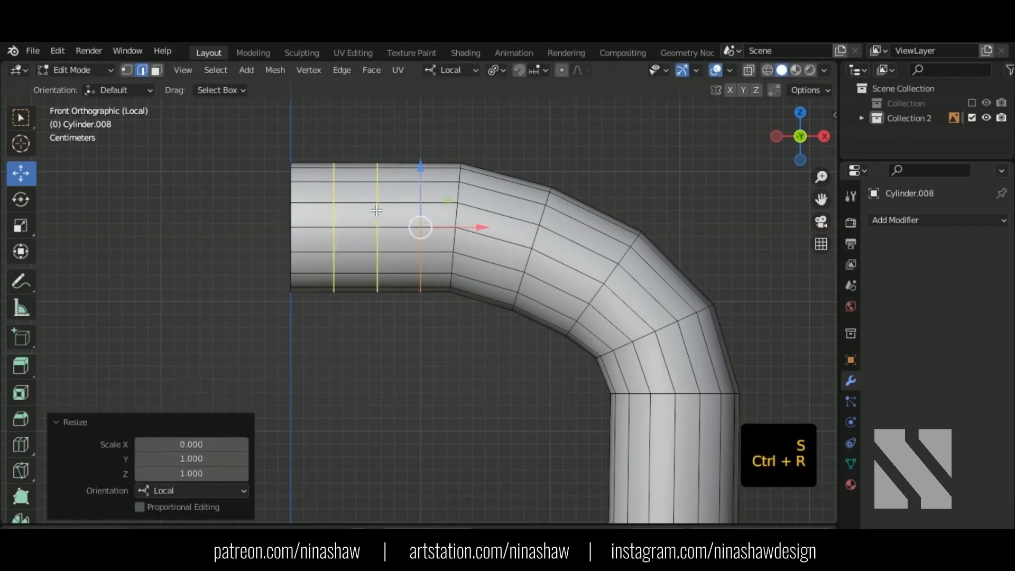
{"action": "left_click", "coordinate": [379, 213]}
{"action": "right_click", "coordinate": [380, 213]}
{"action": "scroll", "coordinate": [531, 215], "scroll_direction": "down", "scroll_amount": 1}
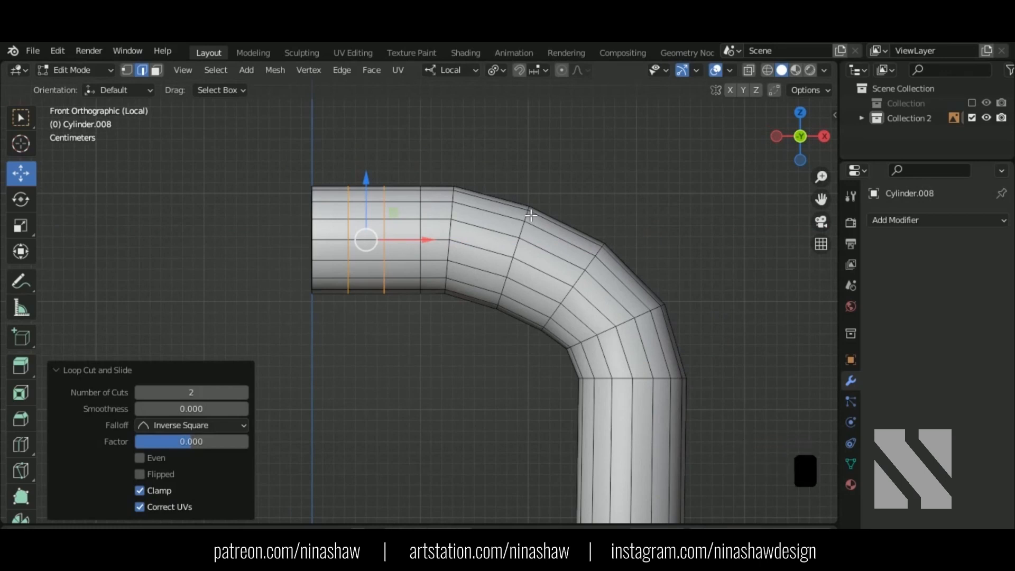
Exit local view and move the edge loop at the start of the bend outward to smooth the curve against the reference.
{"action": "key", "text": "KP_Divide"}
{"action": "scroll", "coordinate": [403, 220], "scroll_direction": "up", "scroll_amount": 4}
{"action": "middle_click_drag", "start_coordinate": [403, 220], "coordinate": [449, 324], "text": "shift"}
{"action": "scroll", "coordinate": [450, 324], "scroll_direction": "up", "scroll_amount": 2}
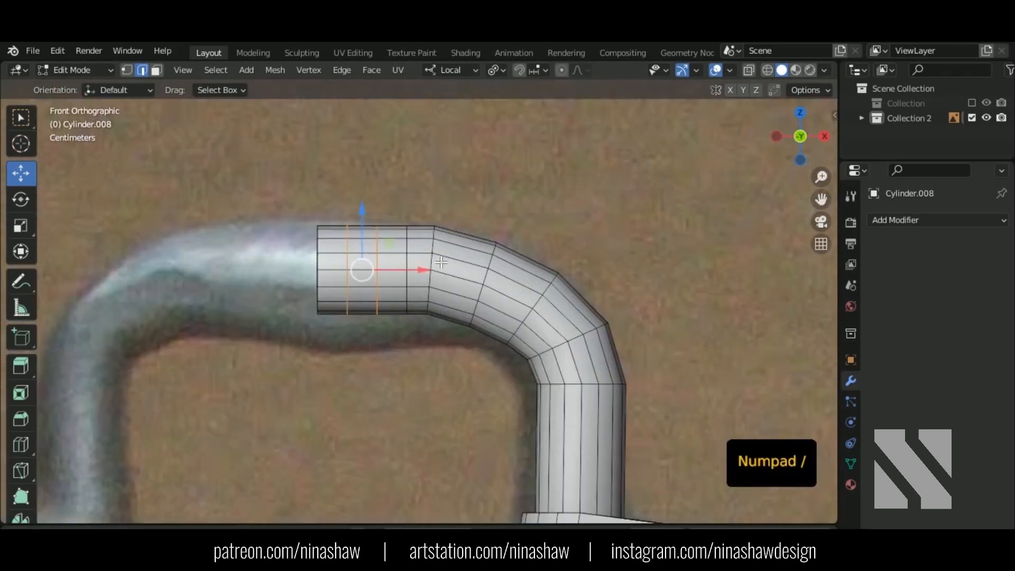
{"action": "left_click", "coordinate": [438, 264]}
{"action": "left_click", "coordinate": [437, 285], "text": "alt+shift"}
{"action": "left_click_drag", "start_coordinate": [464, 249], "coordinate": [487, 256]}
Try to lower the grip's underside vertices toward the reference outline in wireframe display.
{"action": "key", "text": "shift+z"}
{"action": "left_click", "coordinate": [127, 70]}
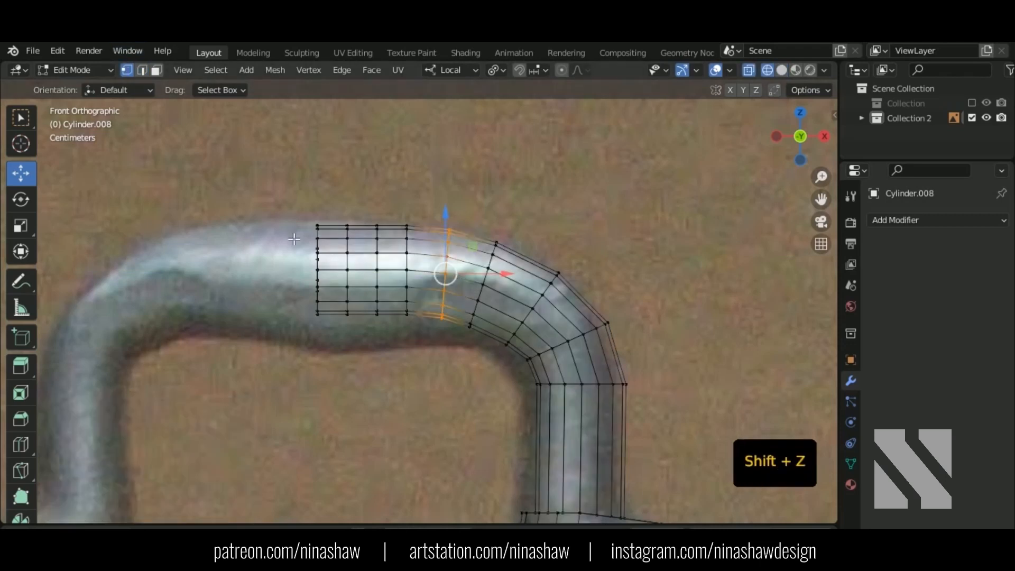
{"action": "middle_click_drag", "start_coordinate": [476, 328], "coordinate": [511, 314], "text": "shift"}
{"action": "left_click_drag", "start_coordinate": [507, 316], "coordinate": [339, 264]}
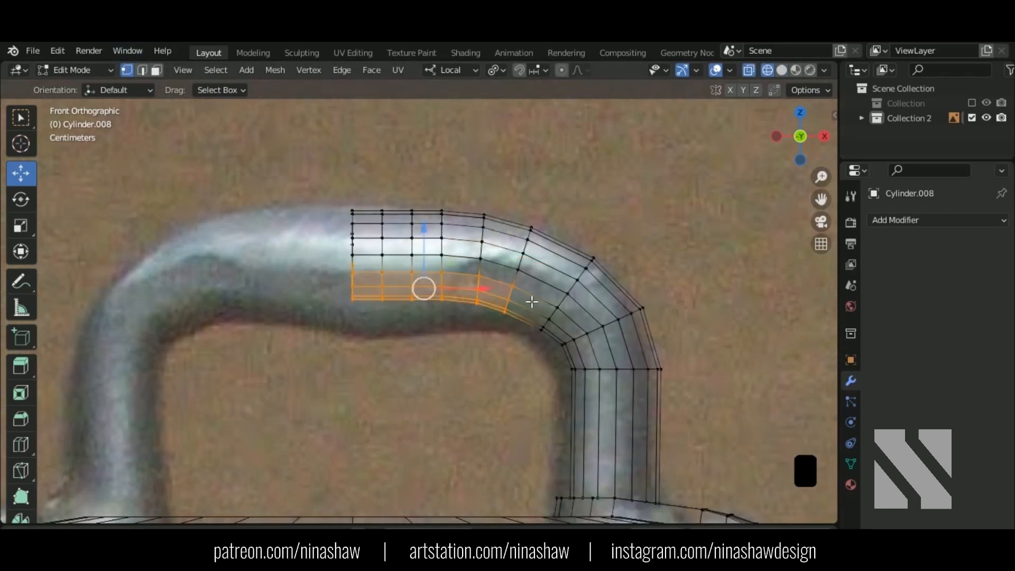
{"action": "left_click_drag", "start_coordinate": [423, 258], "coordinate": [428, 269]}
Undo the selection changes and the lowering of the grip's underside vertices, and return to solid shading.
{"action": "key", "text": "ctrl+KP_Subtract"}
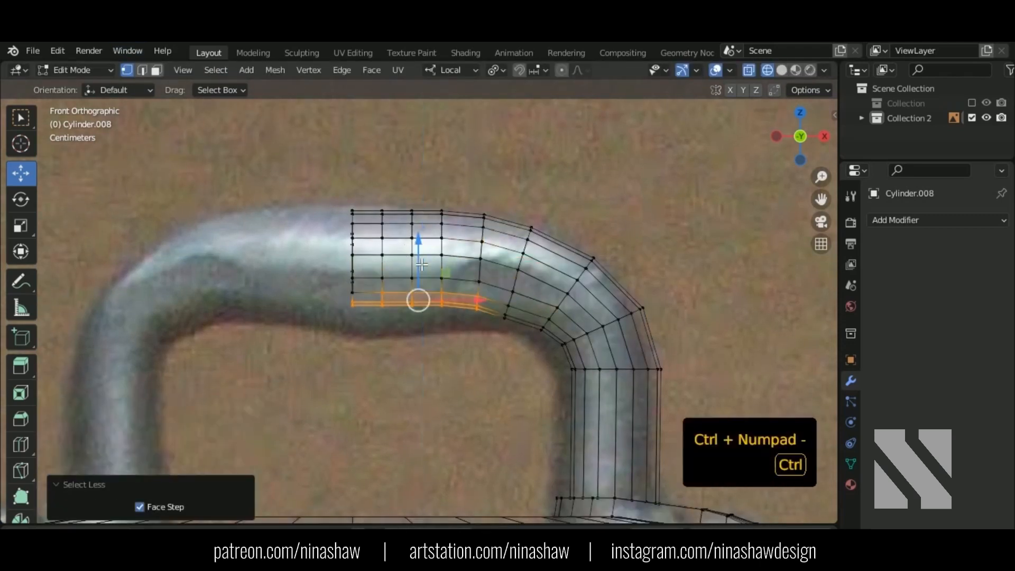
{"action": "key", "text": "ctrl+z"}
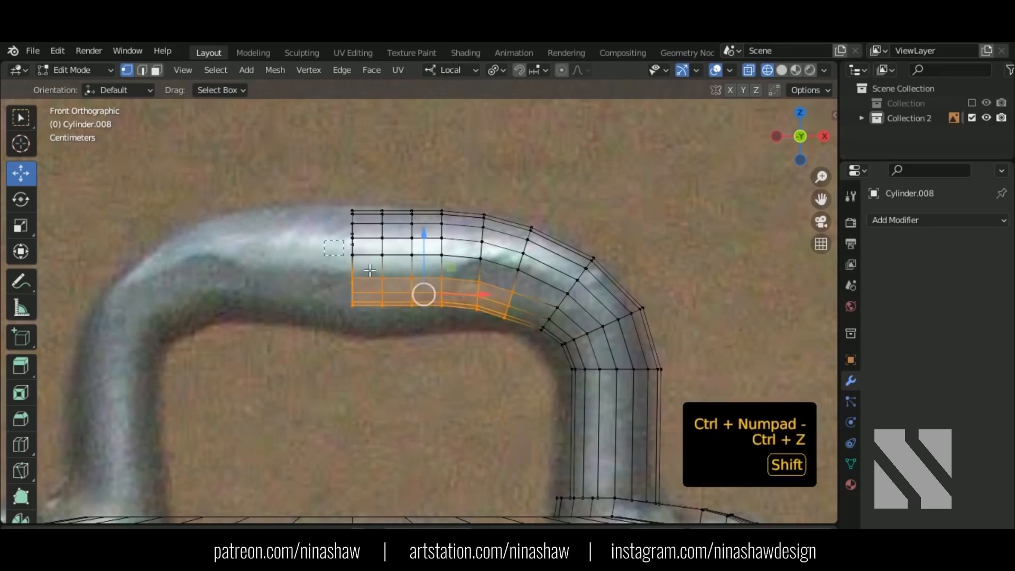
{"action": "left_click_drag", "start_coordinate": [324, 240], "coordinate": [453, 288], "text": "shift"}
{"action": "key", "text": "ctrl+z"}
{"action": "middle_click_drag", "start_coordinate": [389, 290], "coordinate": [474, 317]}
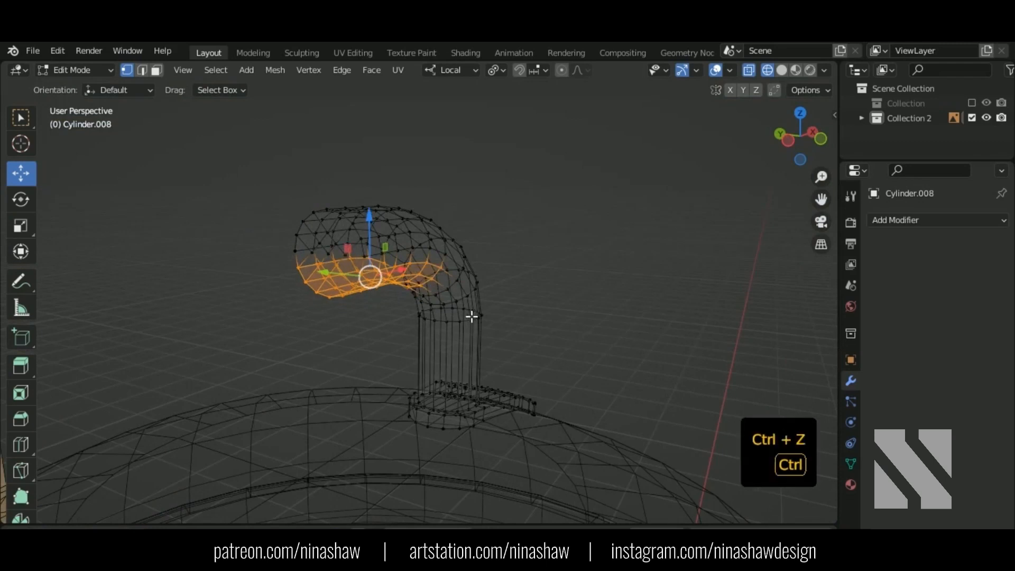
{"action": "key", "text": "ctrl+z"}
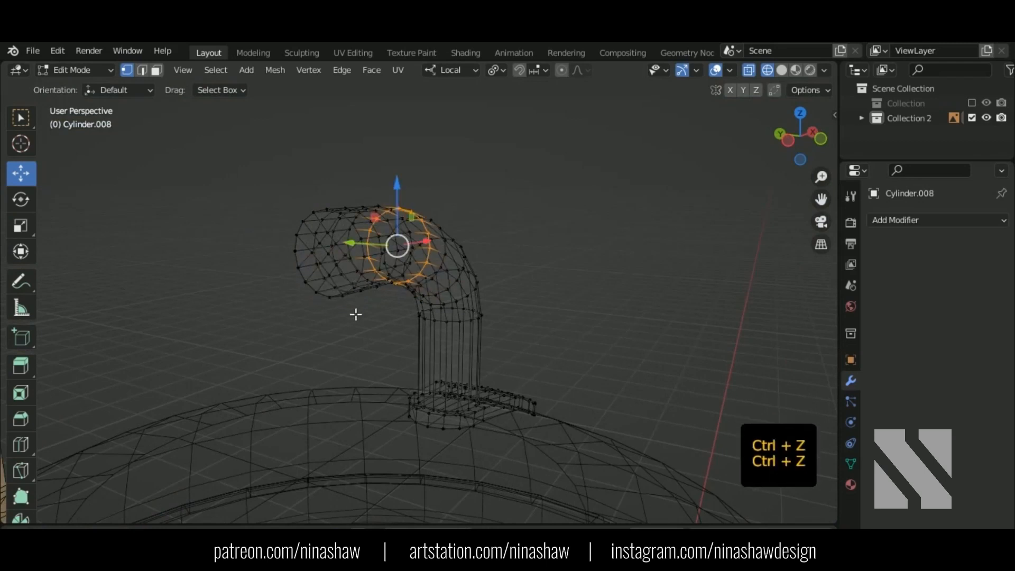
{"action": "key", "text": "shift+z"}
{"action": "middle_click_drag", "start_coordinate": [356, 314], "coordinate": [359, 314]}
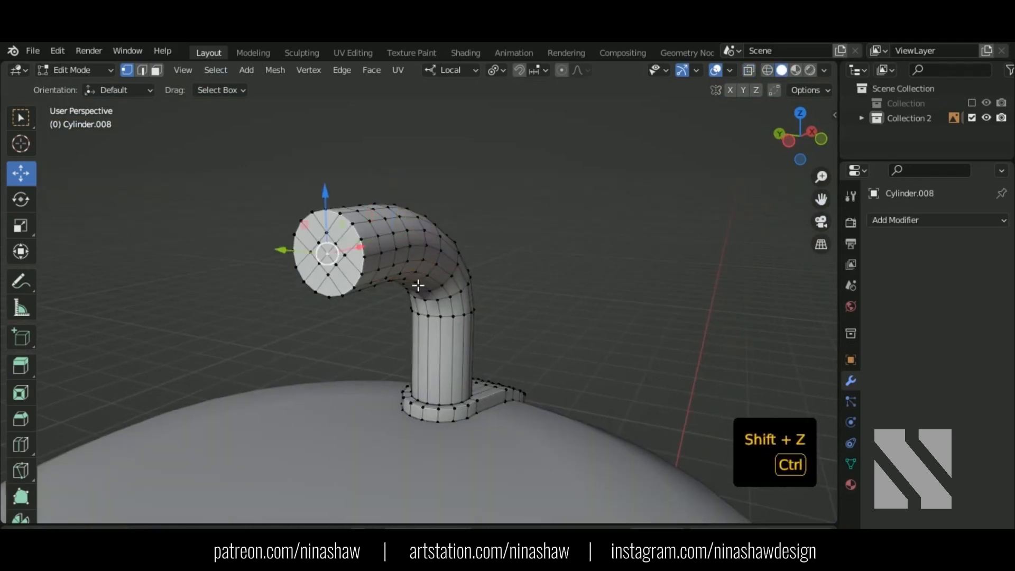
Delete the end cap of the straight grip by removing its inner vertices, leaving the tube open.
{"action": "key", "text": "ctrl+KP_Add"}
{"action": "key", "text": "ctrl+KP_Add"}
{"action": "left_click", "coordinate": [157, 71]}
{"action": "key", "text": "Delete"}
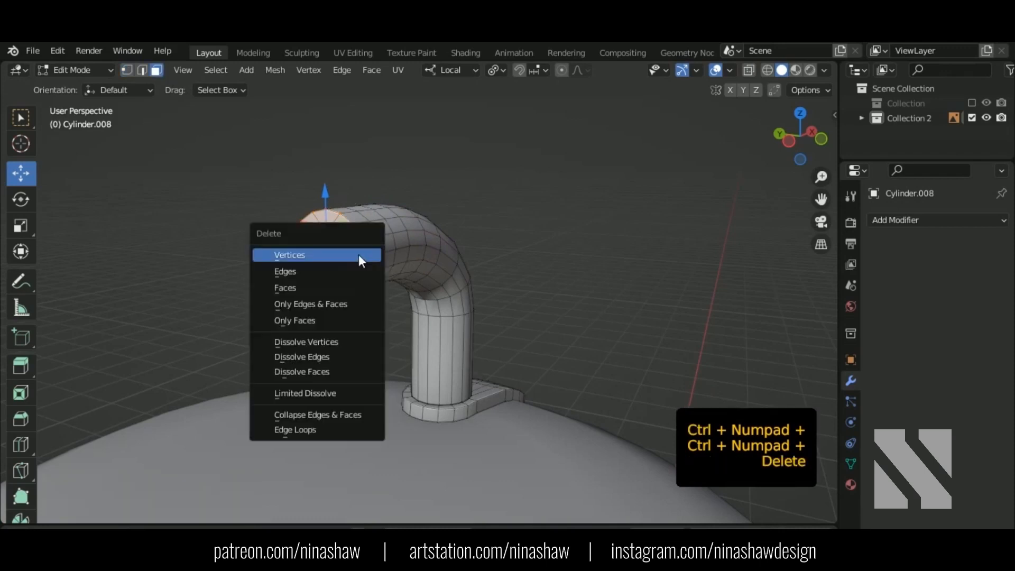
{"action": "left_click", "coordinate": [360, 258]}
In the front wireframe view, lower the underside vertices of the grip and bend start by about 0.0066 m toward the reference.
{"action": "key", "text": "KP_1"}
{"action": "key", "text": "shift+z"}
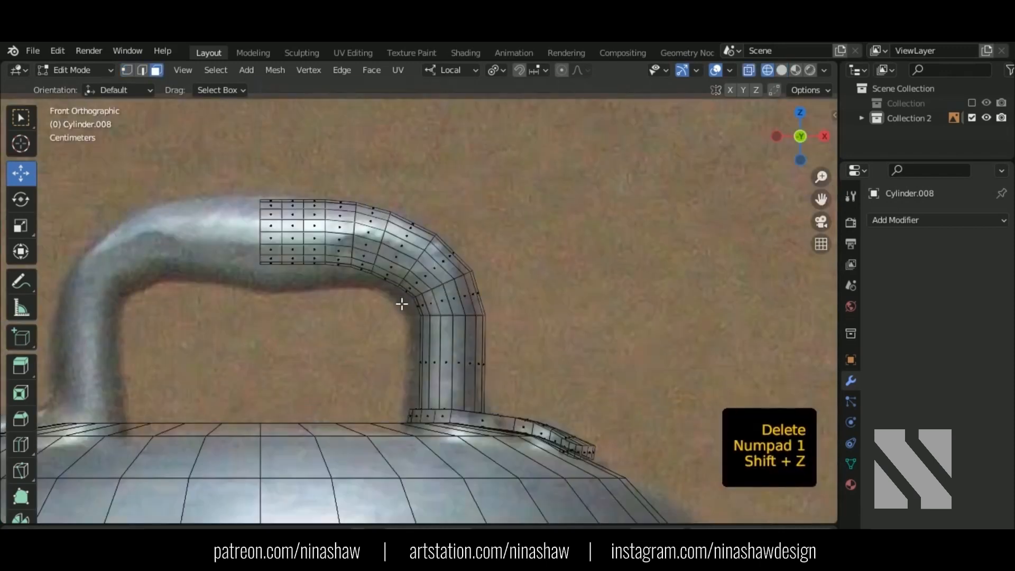
{"action": "middle_click_drag", "start_coordinate": [299, 300], "coordinate": [410, 318], "text": "shift"}
{"action": "key", "text": "1"}
{"action": "scroll", "coordinate": [416, 284], "scroll_direction": "up", "scroll_amount": 1}
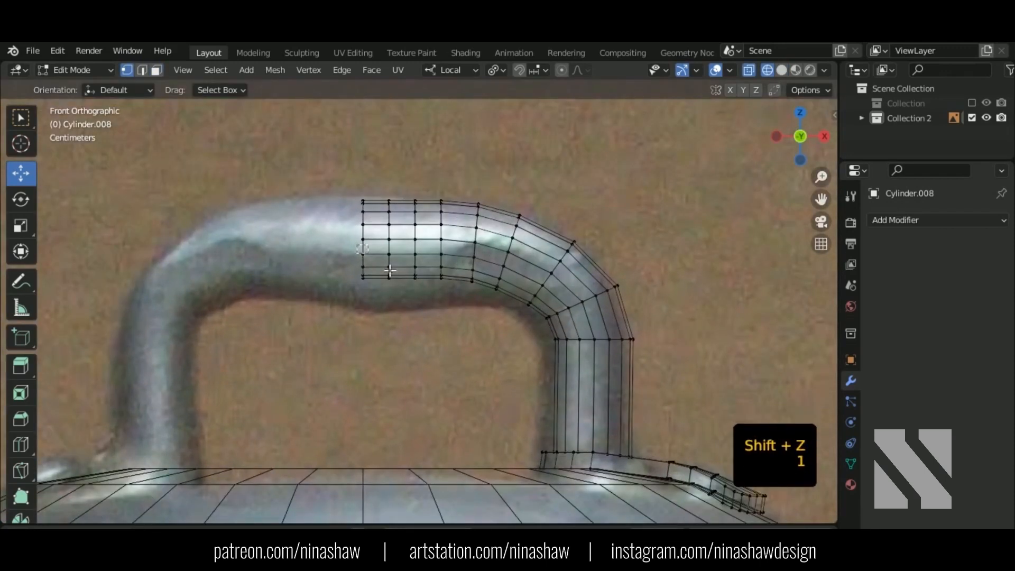
{"action": "left_click_drag", "start_coordinate": [362, 250], "coordinate": [489, 337]}
{"action": "scroll", "coordinate": [502, 287], "scroll_direction": "up", "scroll_amount": 2}
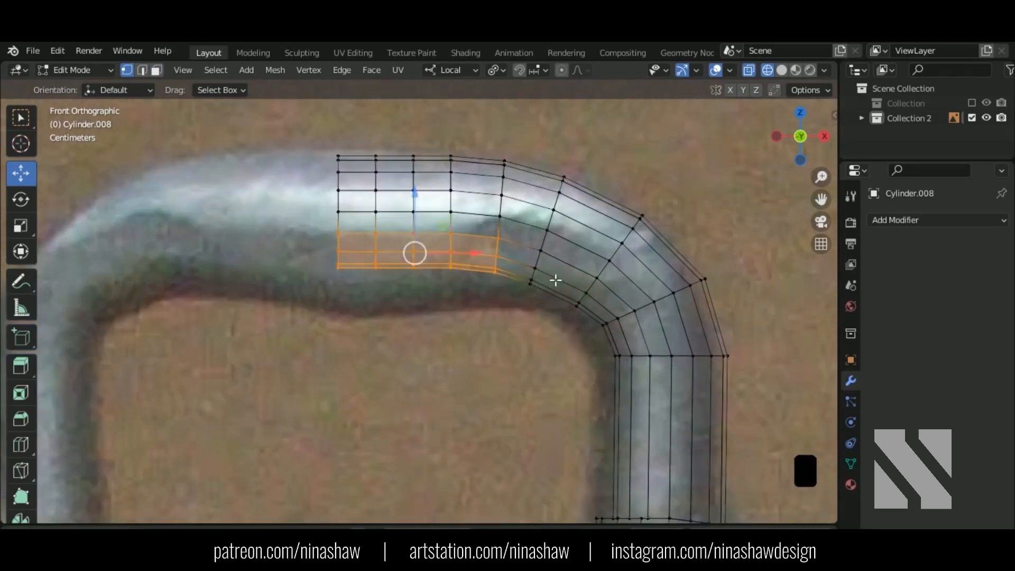
{"action": "left_click_drag", "start_coordinate": [552, 252], "coordinate": [503, 331], "text": "shift"}
{"action": "left_click_drag", "start_coordinate": [443, 234], "coordinate": [445, 243]}
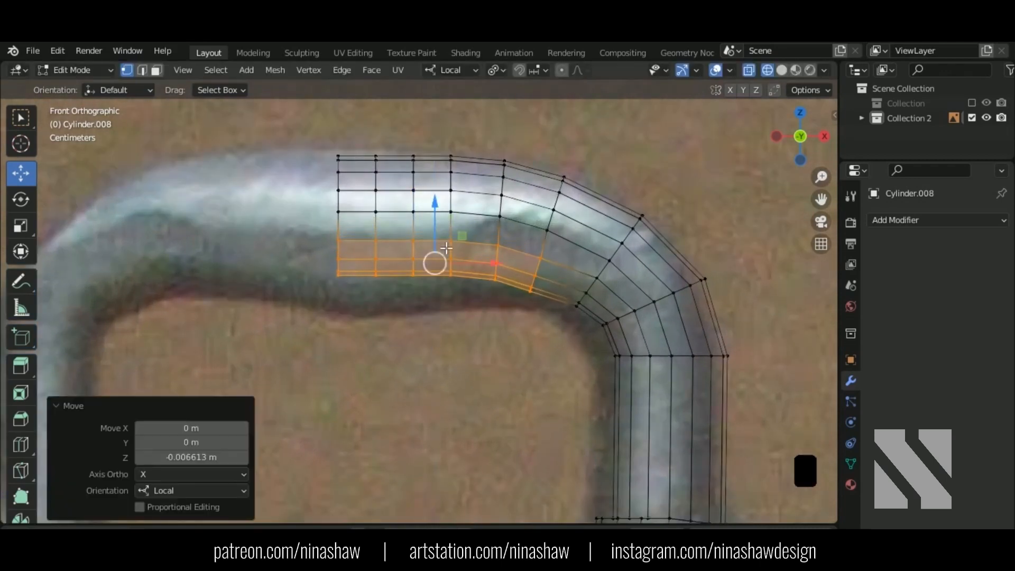
Lower progressively smaller groups of underside vertices toward the open end to shape the grip's bulge after the reference.
{"action": "key", "text": "ctrl+KP_Subtract"}
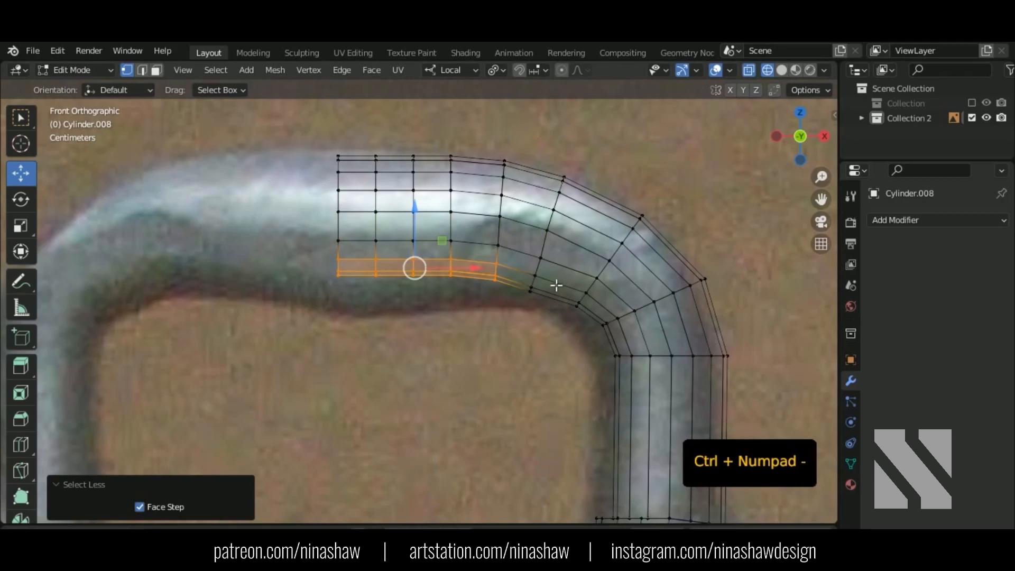
{"action": "left_click_drag", "start_coordinate": [557, 269], "coordinate": [506, 322], "text": "shift"}
{"action": "left_click_drag", "start_coordinate": [442, 252], "coordinate": [438, 264]}
{"action": "scroll", "coordinate": [577, 324], "scroll_direction": "up", "scroll_amount": 1}
{"action": "left_click_drag", "start_coordinate": [578, 325], "coordinate": [526, 268], "text": "ctrl"}
{"action": "left_click_drag", "start_coordinate": [413, 245], "coordinate": [414, 260]}
{"action": "left_click_drag", "start_coordinate": [582, 323], "coordinate": [506, 268], "text": "ctrl"}
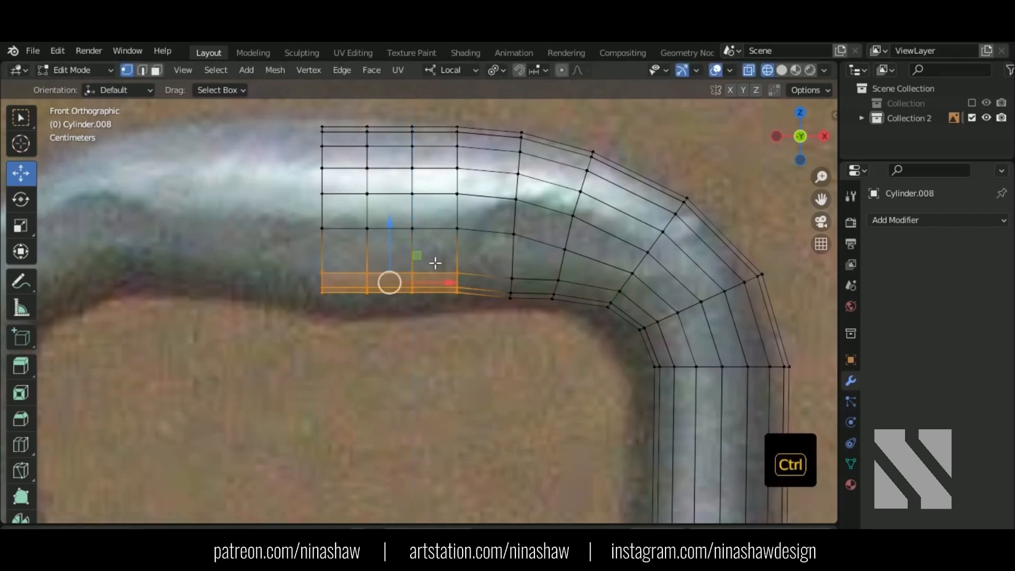
{"action": "left_click_drag", "start_coordinate": [397, 251], "coordinate": [394, 265]}
{"action": "left_click_drag", "start_coordinate": [566, 319], "coordinate": [376, 276], "text": "ctrl"}
{"action": "left_click_drag", "start_coordinate": [482, 346], "coordinate": [351, 269], "text": "ctrl"}
{"action": "left_click_drag", "start_coordinate": [426, 337], "coordinate": [328, 270], "text": "ctrl"}
Return to solid shading and Object Mode, and shade the handle smooth with Auto Smooth at 60°.
{"action": "scroll", "coordinate": [708, 185], "scroll_direction": "down", "scroll_amount": 2}
{"action": "scroll", "coordinate": [708, 185], "scroll_direction": "down", "scroll_amount": 2}
{"action": "key", "text": "shift+z"}
{"action": "mouse_move", "coordinate": [607, 233]}
{"action": "middle_mouse_down"}
{"action": "mouse_move", "coordinate": [587, 301]}
{"action": "mouse_move", "coordinate": [465, 196]}
{"action": "mouse_move", "coordinate": [521, 242]}
{"action": "mouse_move", "coordinate": [475, 275]}
{"action": "mouse_move", "coordinate": [491, 294]}
{"action": "middle_mouse_up"}
{"action": "scroll", "coordinate": [439, 338], "scroll_direction": "up", "scroll_amount": 3}
{"action": "scroll", "coordinate": [439, 338], "scroll_direction": "up", "scroll_amount": 2}
{"action": "middle_click_drag", "start_coordinate": [439, 339], "coordinate": [456, 270], "text": "shift"}
{"action": "middle_click_drag", "start_coordinate": [455, 271], "coordinate": [482, 276]}
{"action": "key", "text": "Tab"}
{"action": "right_click", "coordinate": [476, 246]}
{"action": "left_click", "coordinate": [458, 253]}
{"action": "scroll", "coordinate": [518, 294], "scroll_direction": "down", "scroll_amount": 2}
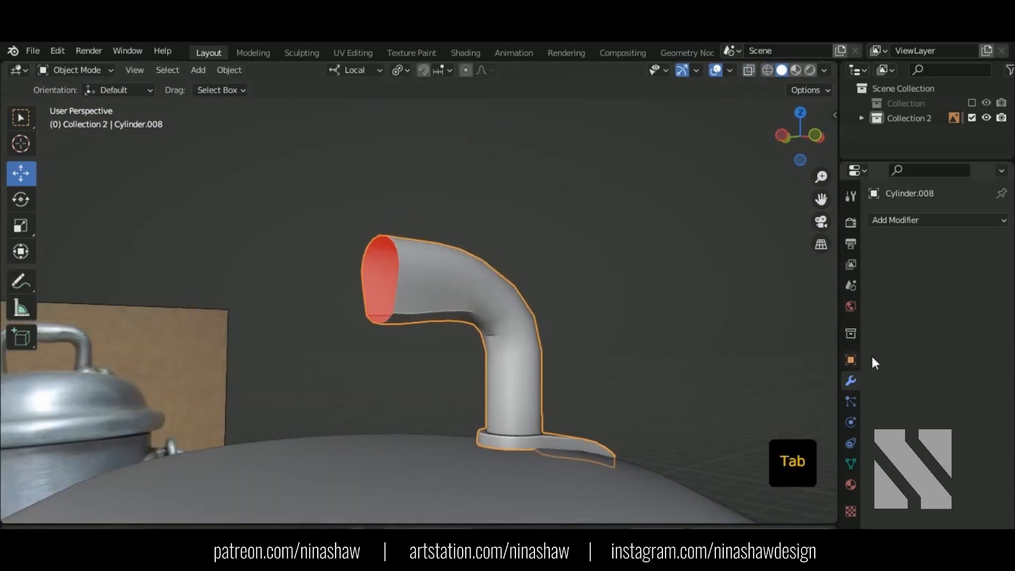
{"action": "left_click", "coordinate": [850, 464]}
{"action": "scroll", "coordinate": [978, 459], "scroll_direction": "down", "scroll_amount": 3}
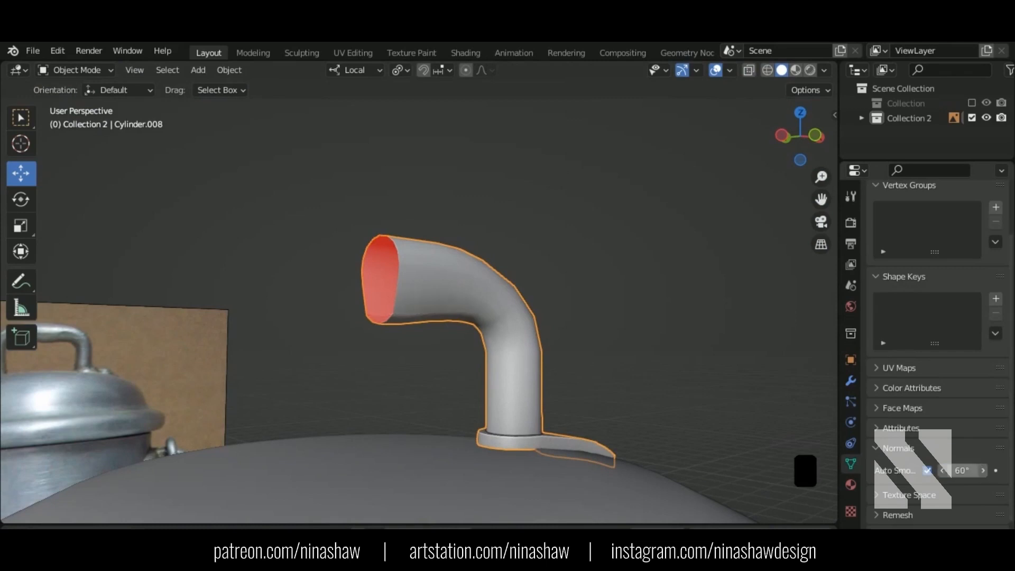
Add a Mirror modifier on the X axis to complete the other half of the lid handle.
{"action": "middle_click_drag", "start_coordinate": [677, 309], "coordinate": [831, 342]}
{"action": "left_click", "coordinate": [850, 380]}
{"action": "left_click", "coordinate": [935, 220]}
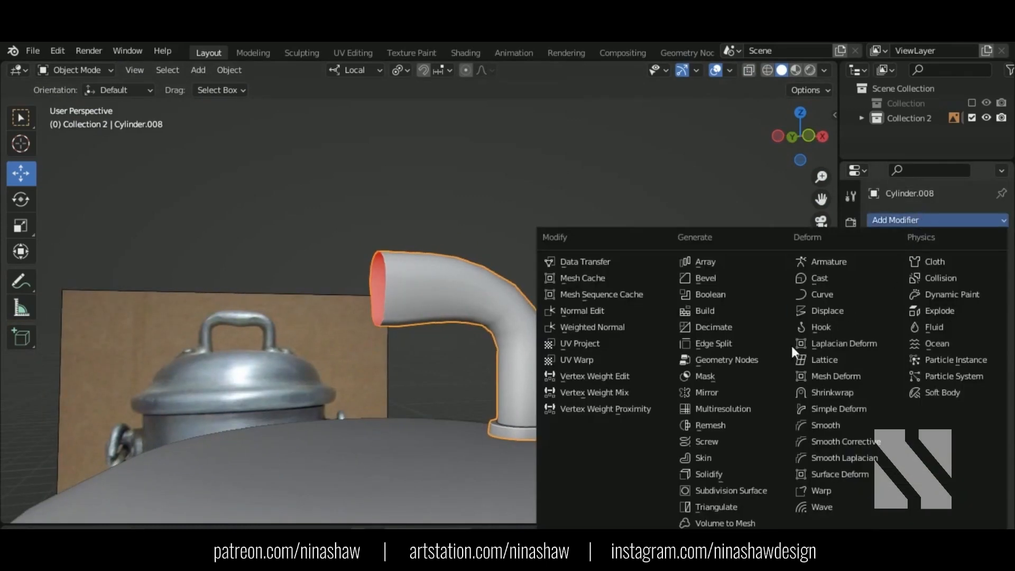
{"action": "left_click", "coordinate": [759, 392]}
{"action": "middle_click_drag", "start_coordinate": [636, 344], "coordinate": [622, 376]}
{"action": "scroll", "coordinate": [620, 338], "scroll_direction": "down", "scroll_amount": 6}
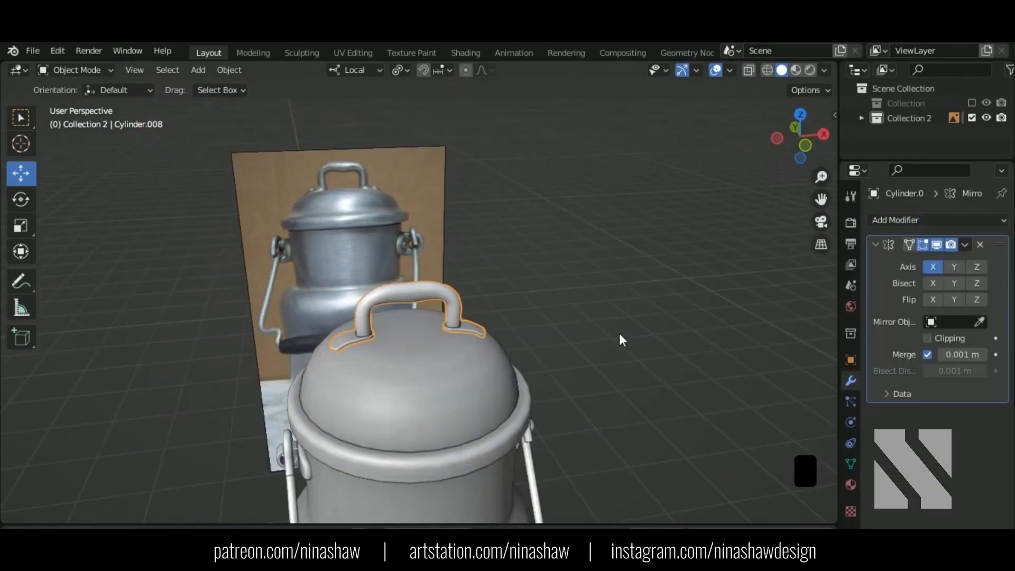
Bevel the upper outline edge loop of the handle's mounting bracket, and return to Object Mode.
{"action": "left_click", "coordinate": [620, 334]}
{"action": "middle_click_drag", "start_coordinate": [619, 334], "coordinate": [628, 246], "text": "shift"}
{"action": "middle_click_drag", "start_coordinate": [539, 241], "coordinate": [487, 340], "text": "shift"}
{"action": "middle_click_drag", "start_coordinate": [523, 272], "coordinate": [462, 300]}
{"action": "scroll", "coordinate": [462, 300], "scroll_direction": "up", "scroll_amount": 5}
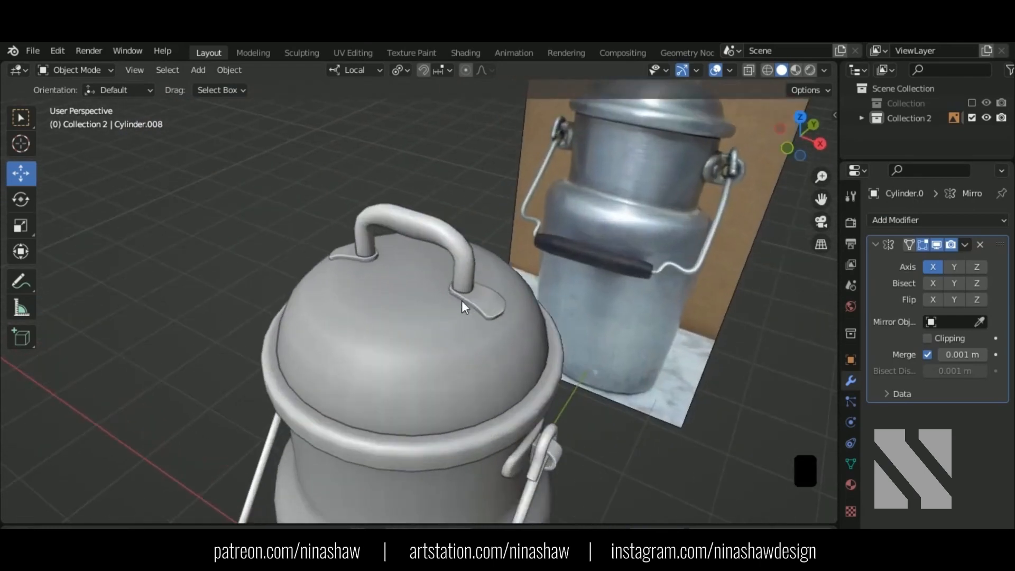
{"action": "left_click", "coordinate": [545, 309]}
{"action": "middle_click_drag", "start_coordinate": [546, 309], "coordinate": [414, 338], "text": "shift"}
{"action": "scroll", "coordinate": [436, 335], "scroll_direction": "up", "scroll_amount": 3}
{"action": "key", "text": "Tab"}
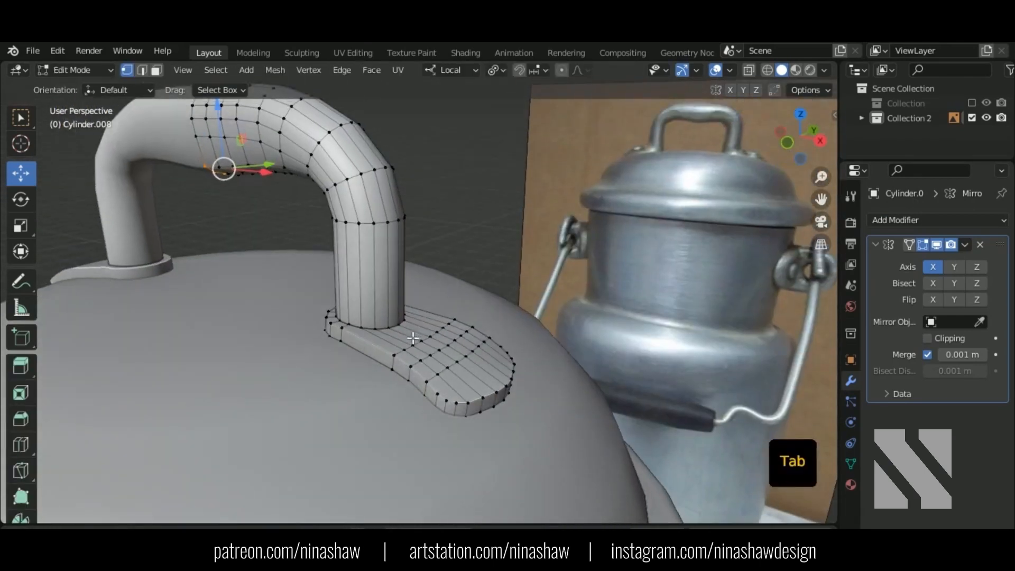
{"action": "scroll", "coordinate": [411, 337], "scroll_direction": "up", "scroll_amount": 2}
{"action": "key", "text": "2"}
{"action": "left_click", "coordinate": [445, 427], "text": "alt+shift"}
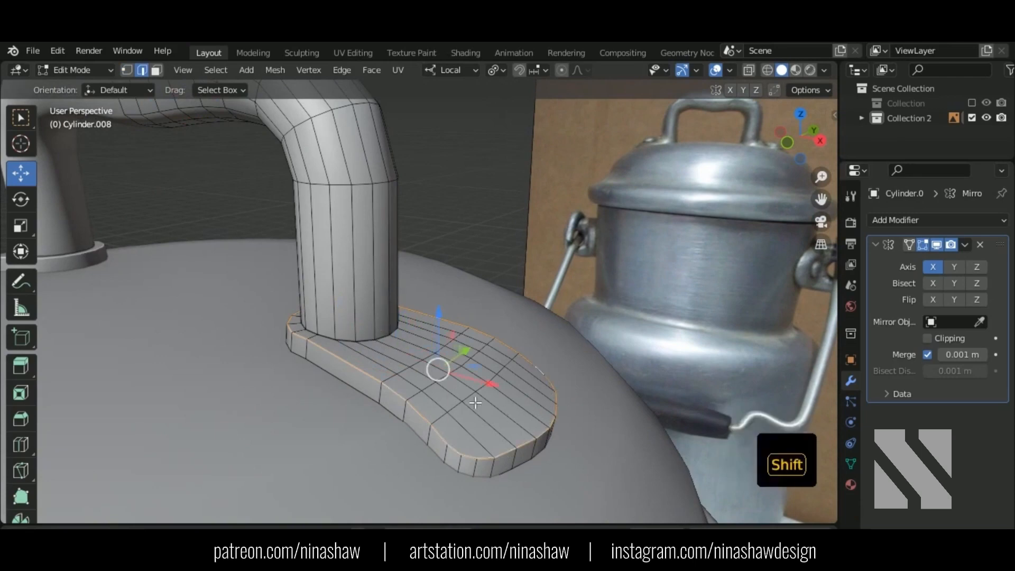
{"action": "key", "text": "shift+z"}
{"action": "key", "text": "shift+z"}
{"action": "middle_click_drag", "start_coordinate": [586, 447], "coordinate": [580, 389], "text": "shift"}
{"action": "key", "text": "ctrl+b"}
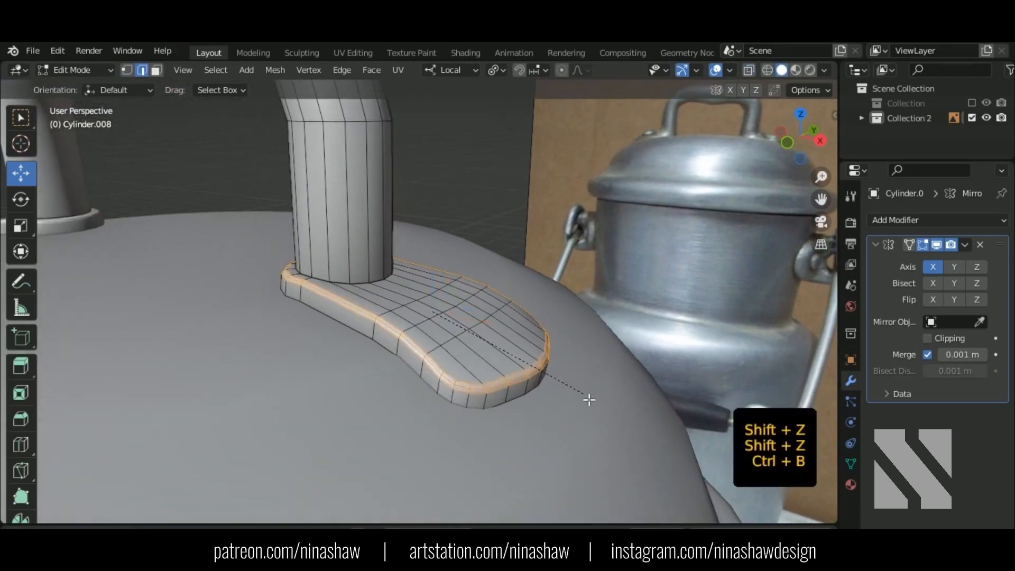
{"action": "left_click", "coordinate": [592, 403]}
{"action": "key", "text": "Tab"}
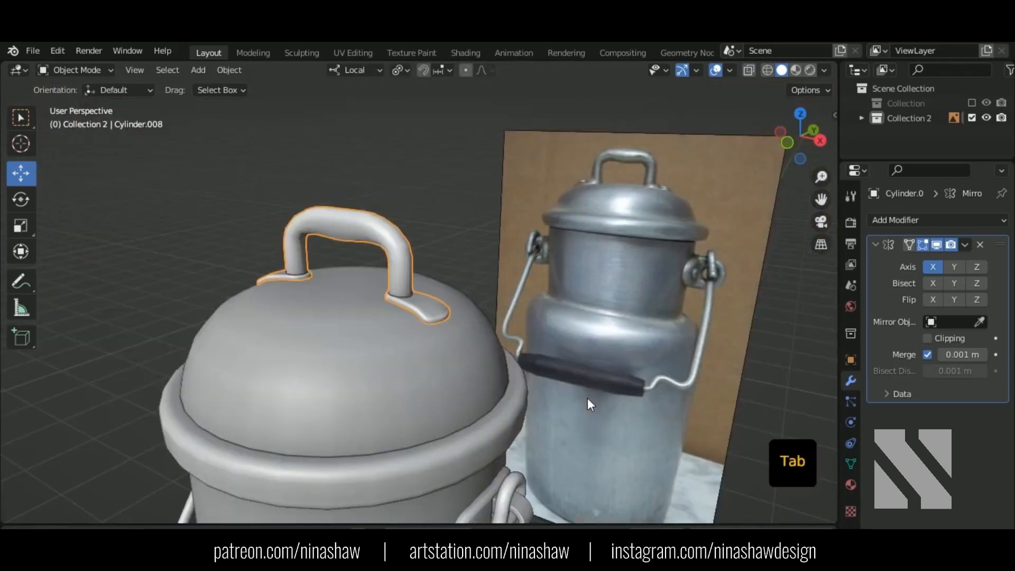
Add a UV sphere at the origin and rotate it -90° in the front wireframe view.
{"action": "middle_click_drag", "start_coordinate": [588, 398], "coordinate": [633, 267]}
{"action": "key", "text": "ctrl+KP_3"}
{"action": "key", "text": "shift+z"}
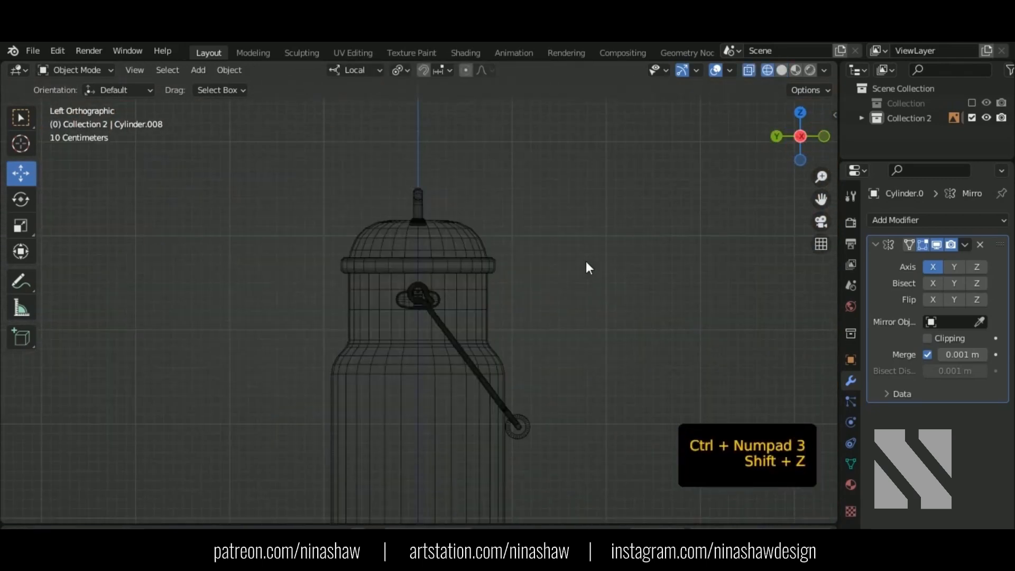
{"action": "key", "text": "shift+a"}
{"action": "mouse_move", "coordinate": [581, 241]}
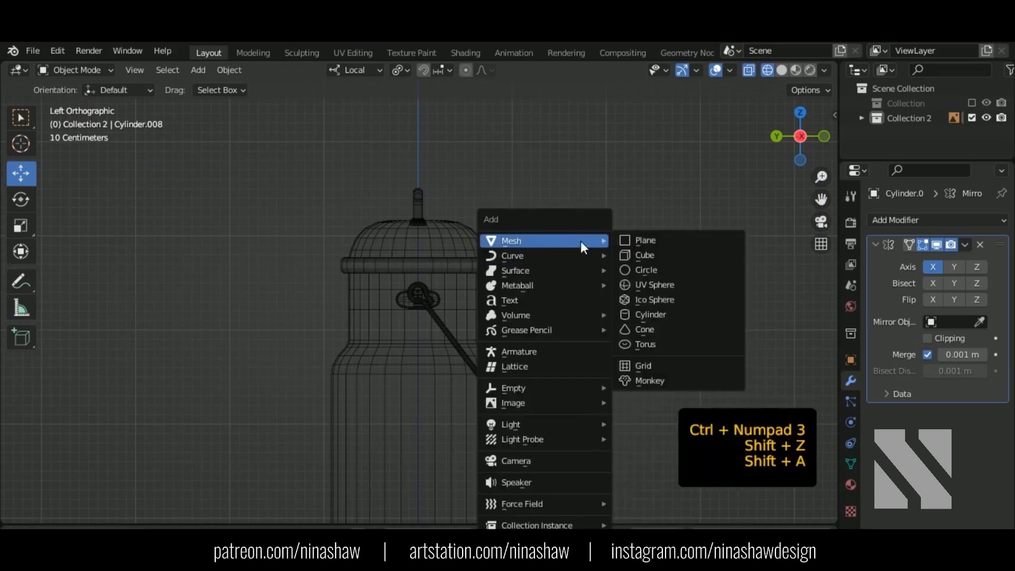
{"action": "left_click", "coordinate": [683, 284]}
{"action": "scroll", "coordinate": [587, 275], "scroll_direction": "down", "scroll_amount": 3}
{"action": "scroll", "coordinate": [531, 353], "scroll_direction": "down", "scroll_amount": 2}
{"action": "middle_click_drag", "start_coordinate": [532, 353], "coordinate": [533, 323], "text": "shift"}
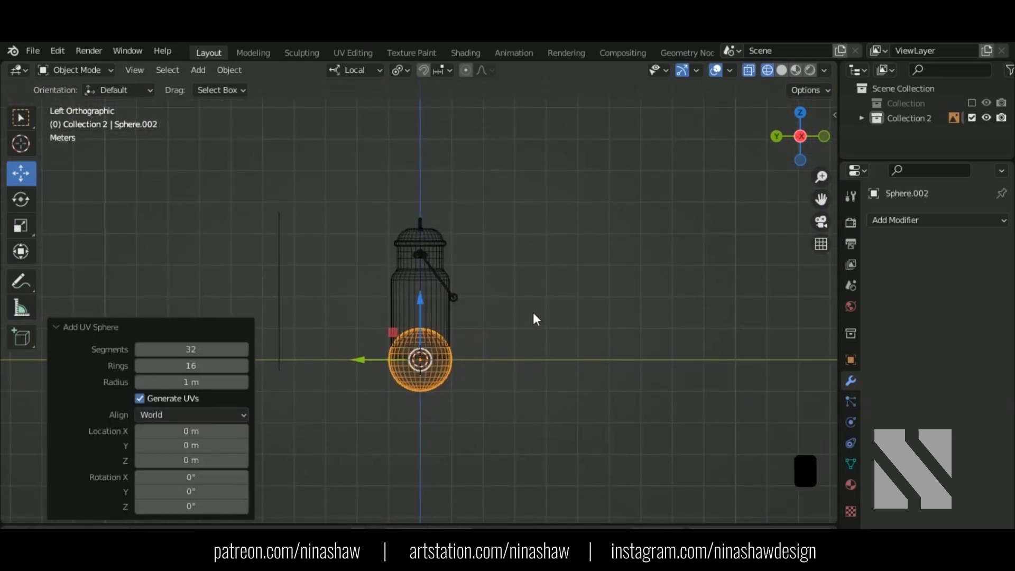
{"action": "key", "text": "KP_1"}
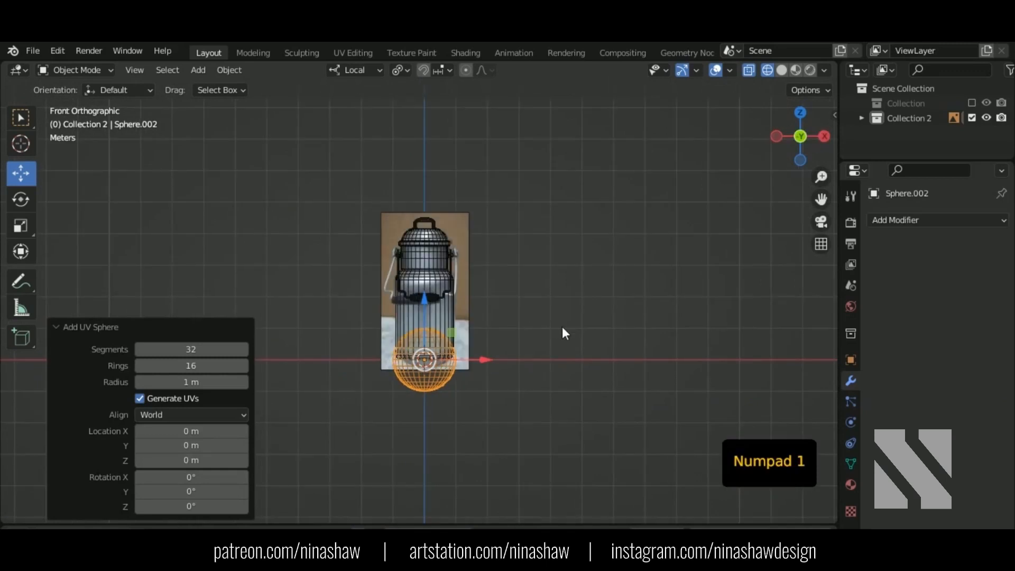
{"action": "key", "text": "r"}
{"action": "left_click", "coordinate": [459, 291]}
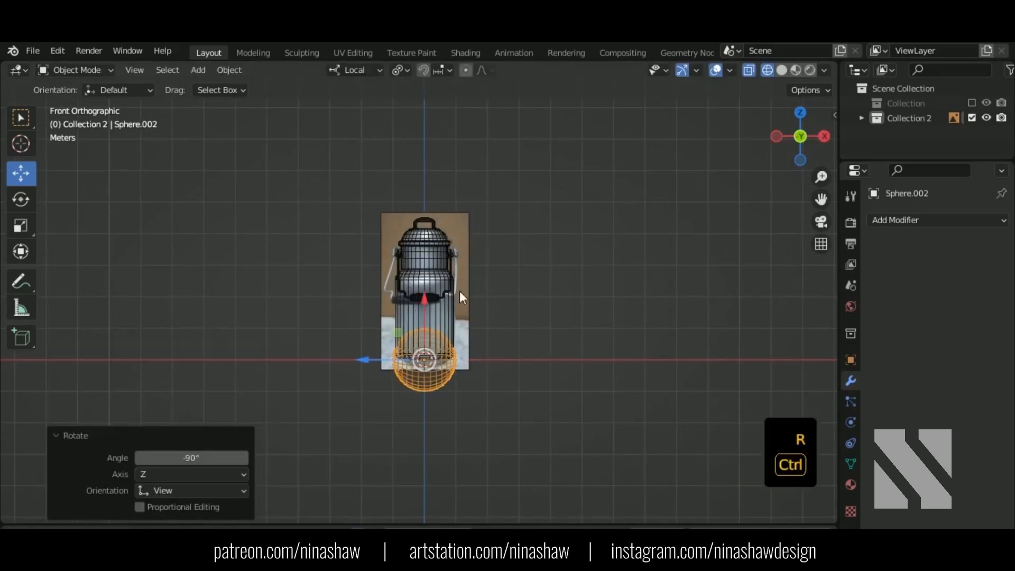
In Edit Mode, move the sphere's mesh up to the can's side handle mount and scale it to 0.176.
{"action": "key", "text": "Tab"}
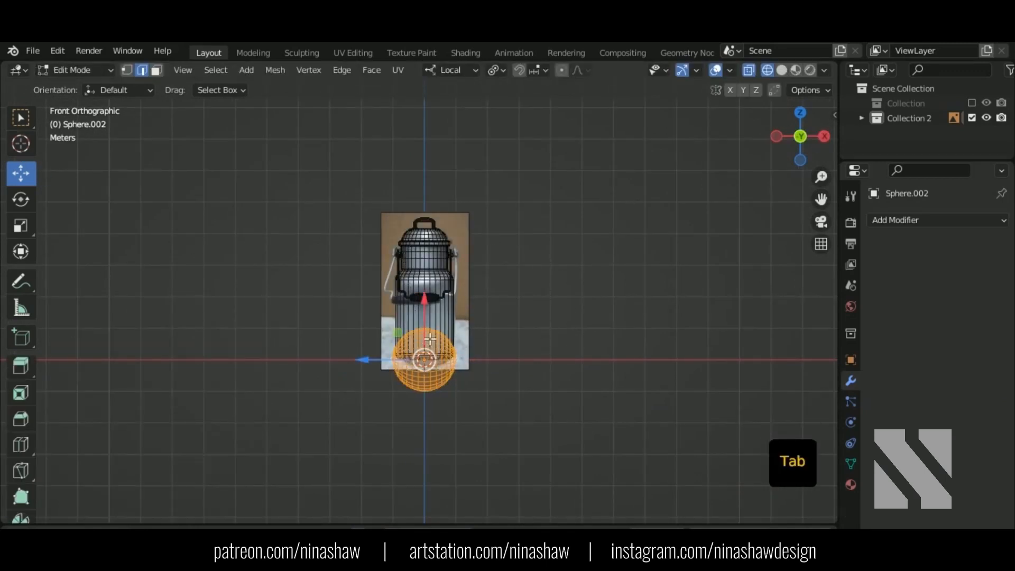
{"action": "key", "text": "g"}
{"action": "left_click", "coordinate": [374, 222]}
{"action": "key", "text": "a"}
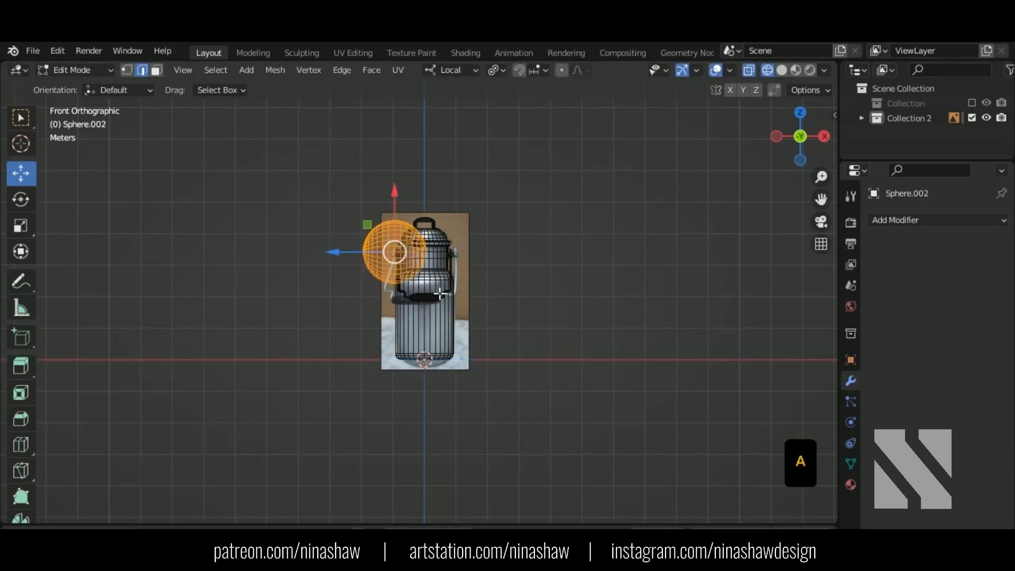
{"action": "key", "text": "s"}
{"action": "key", "text": "ctrl+KP_3"}
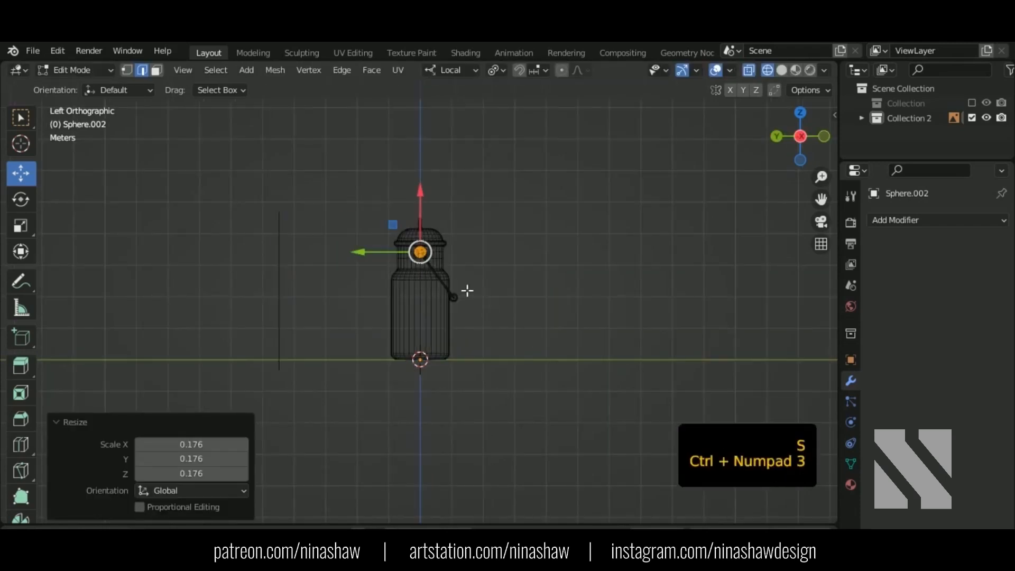
In the left view, shrink the sphere to rivet size and place it on one end of the oval mounting plate.
{"action": "scroll", "coordinate": [467, 291], "scroll_direction": "up", "scroll_amount": 6}
{"action": "scroll", "coordinate": [350, 507], "scroll_direction": "up", "scroll_amount": 3}
{"action": "middle_click_drag", "start_coordinate": [394, 302], "coordinate": [463, 382], "text": "shift"}
{"action": "key", "text": "s"}
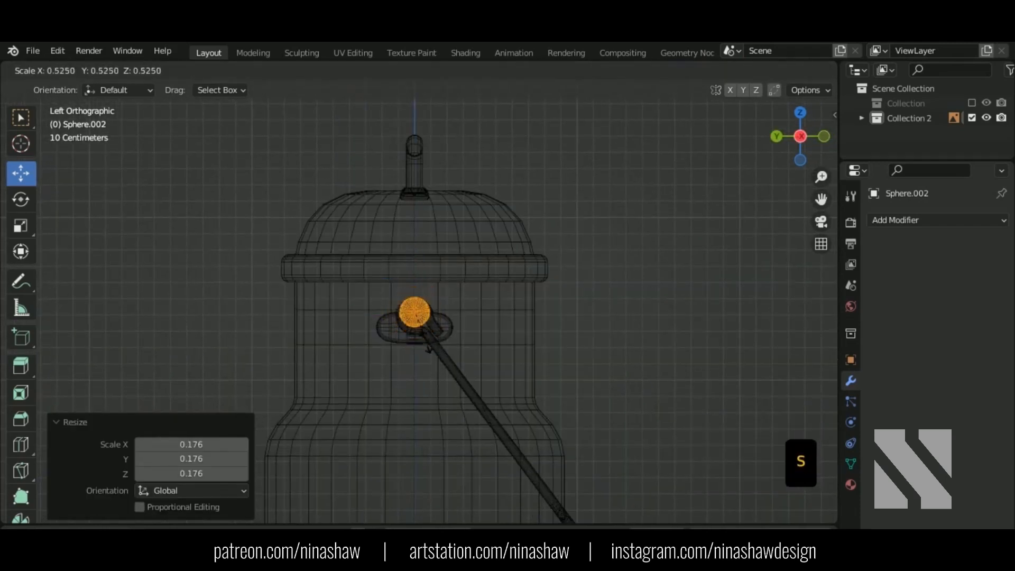
{"action": "left_click", "coordinate": [424, 329]}
{"action": "scroll", "coordinate": [376, 303], "scroll_direction": "up", "scroll_amount": 3}
{"action": "left_click_drag", "start_coordinate": [376, 303], "coordinate": [434, 329]}
{"action": "scroll", "coordinate": [454, 408], "scroll_direction": "up", "scroll_amount": 3}
{"action": "middle_click_drag", "start_coordinate": [604, 449], "coordinate": [542, 369], "text": "shift"}
{"action": "key", "text": "s"}
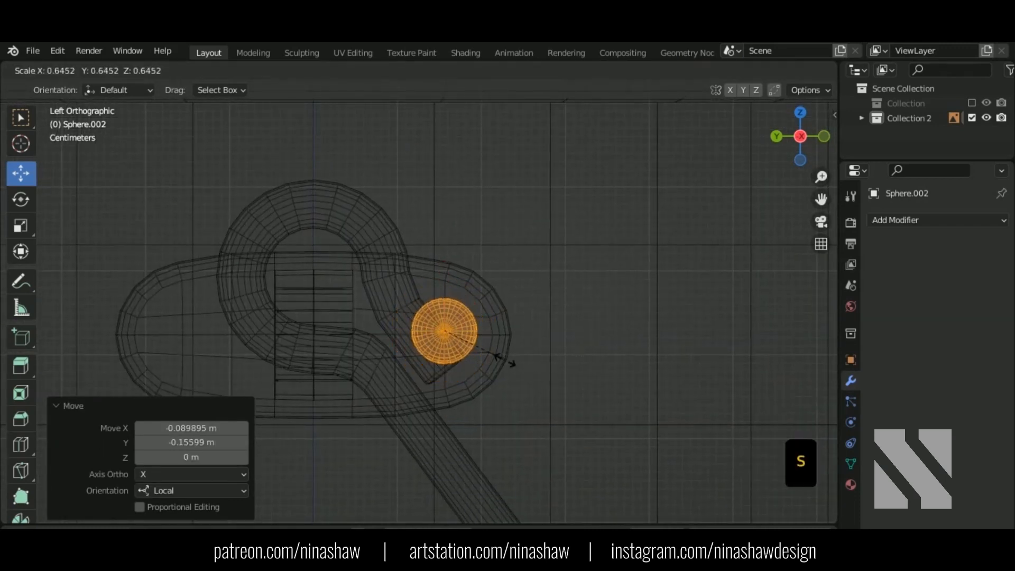
{"action": "left_click", "coordinate": [505, 360]}
Fine-tune the sphere's position on the end of the mounting plate, aligning it vertically along local X.
{"action": "left_click_drag", "start_coordinate": [424, 309], "coordinate": [421, 313]}
{"action": "scroll", "coordinate": [423, 312], "scroll_direction": "up", "scroll_amount": 6}
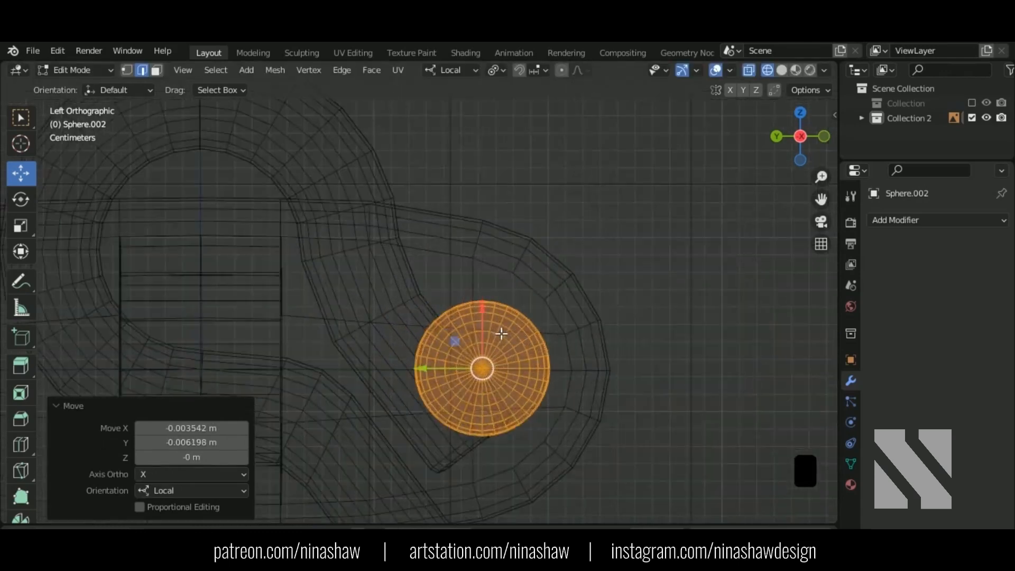
{"action": "middle_click_drag", "start_coordinate": [400, 297], "coordinate": [374, 275], "text": "shift"}
{"action": "key", "text": "g"}
{"action": "key", "text": "x"}
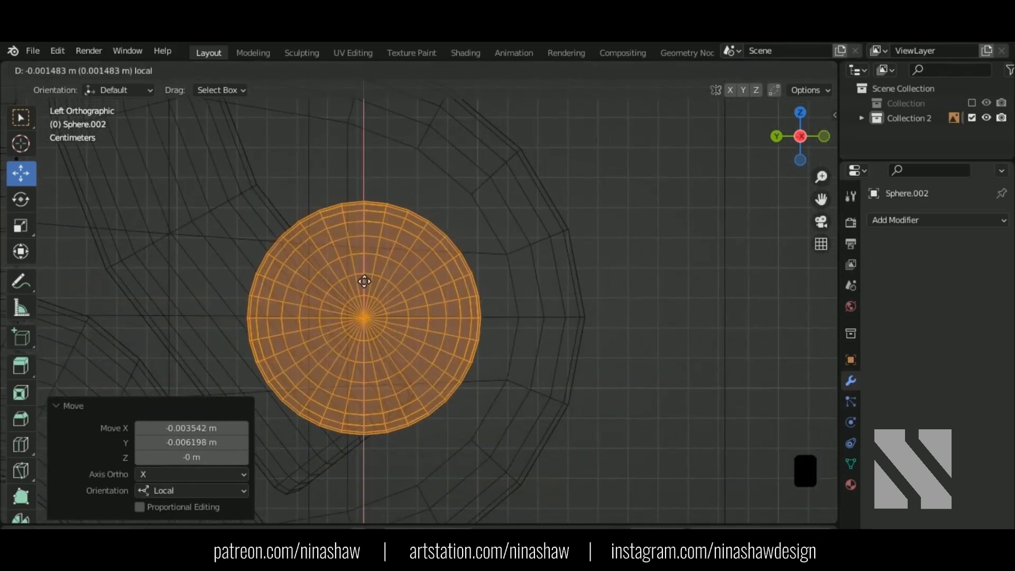
{"action": "left_click", "coordinate": [365, 279]}
In the front view, delete the half of the sphere's faces nearest the can body.
{"action": "key", "text": "KP_1"}
{"action": "scroll", "coordinate": [574, 226], "scroll_direction": "down", "scroll_amount": 4}
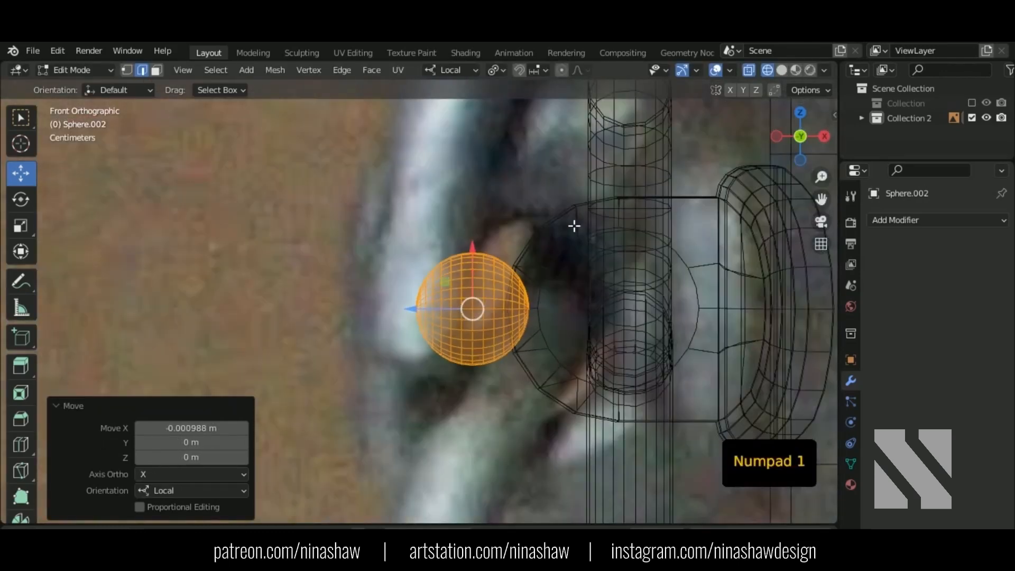
{"action": "key", "text": "3"}
{"action": "left_click_drag", "start_coordinate": [588, 211], "coordinate": [477, 426]}
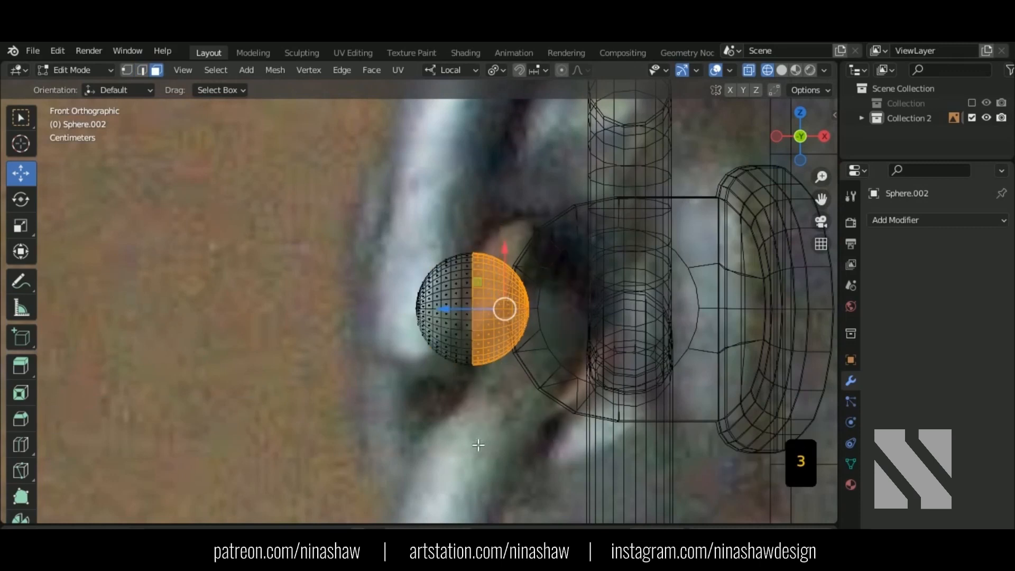
{"action": "key", "text": "Delete"}
{"action": "left_click", "coordinate": [452, 397]}
Flatten the whole half sphere by scaling it to 0.670 along local Z.
{"action": "key", "text": "a"}
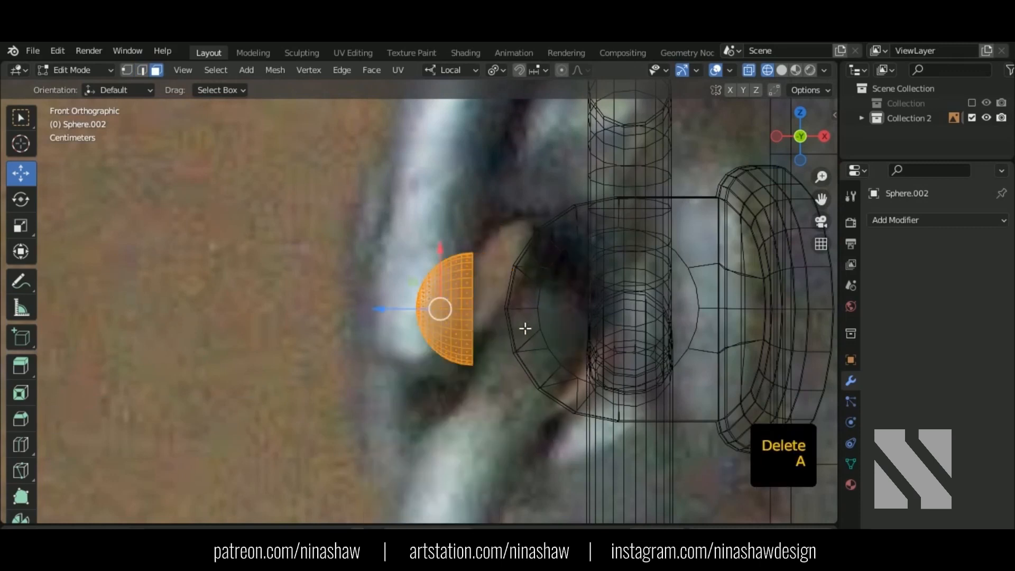
{"action": "key", "text": "s"}
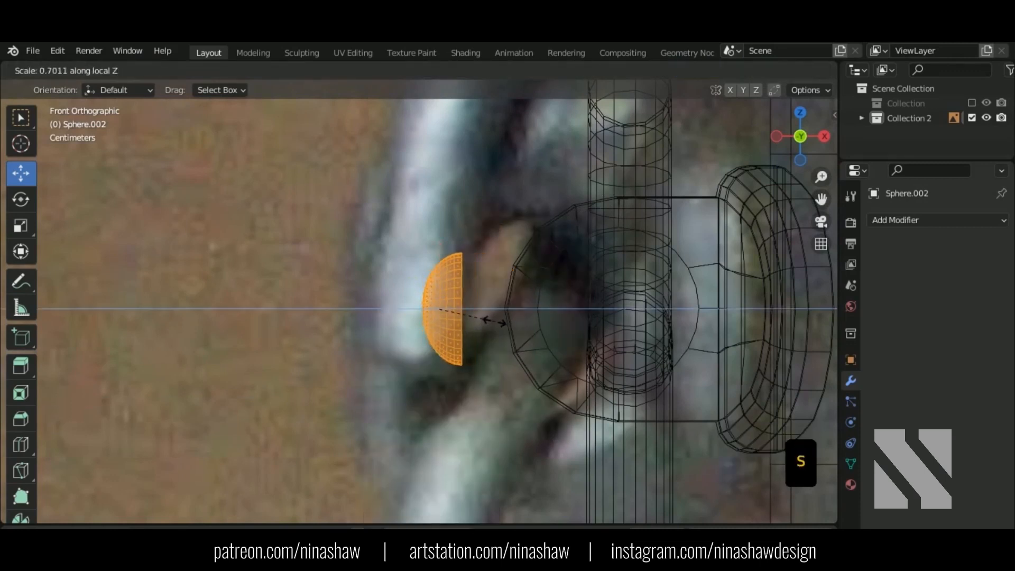
{"action": "left_click", "coordinate": [492, 323]}
Switch the transform orientation to Global and move the half sphere about 0.197 m along X to the mounting plate.
{"action": "left_click", "coordinate": [458, 72]}
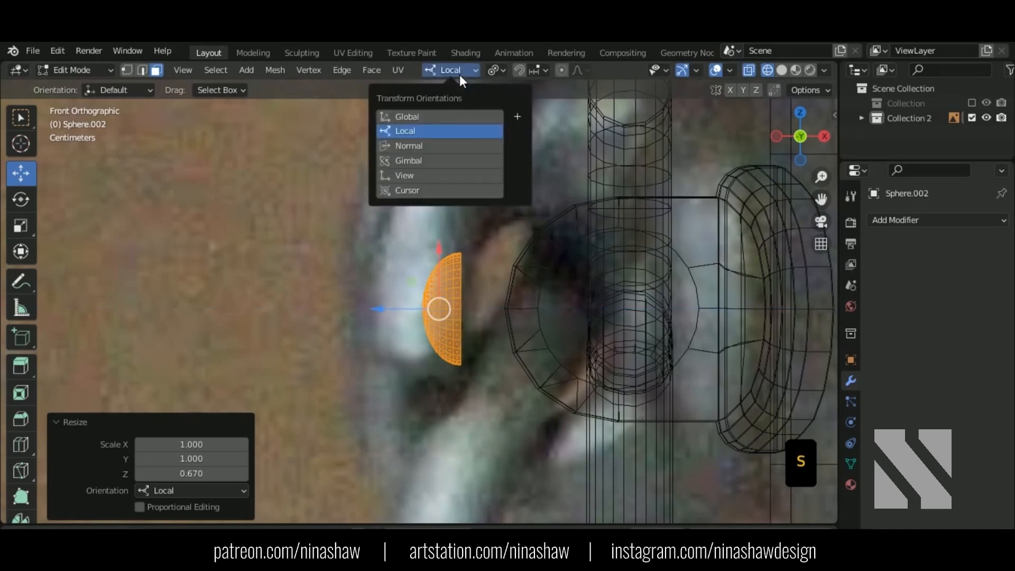
{"action": "left_click", "coordinate": [503, 69]}
{"action": "left_click", "coordinate": [510, 88]}
{"action": "left_click_drag", "start_coordinate": [503, 309], "coordinate": [775, 335]}
{"action": "key", "text": "shift+z"}
{"action": "middle_click_drag", "start_coordinate": [775, 336], "coordinate": [562, 335], "text": "shift"}
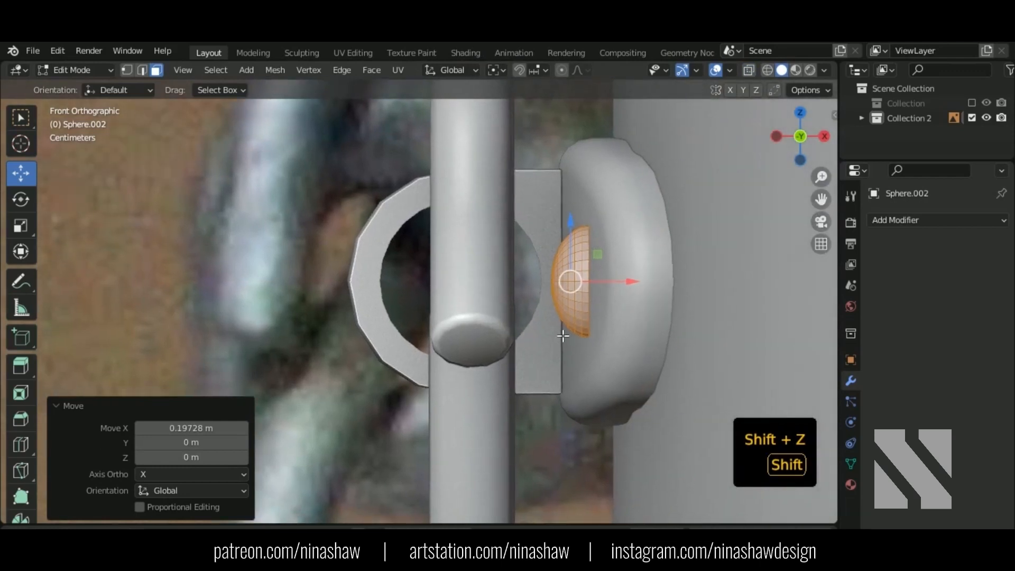
{"action": "key", "text": "KP_7"}
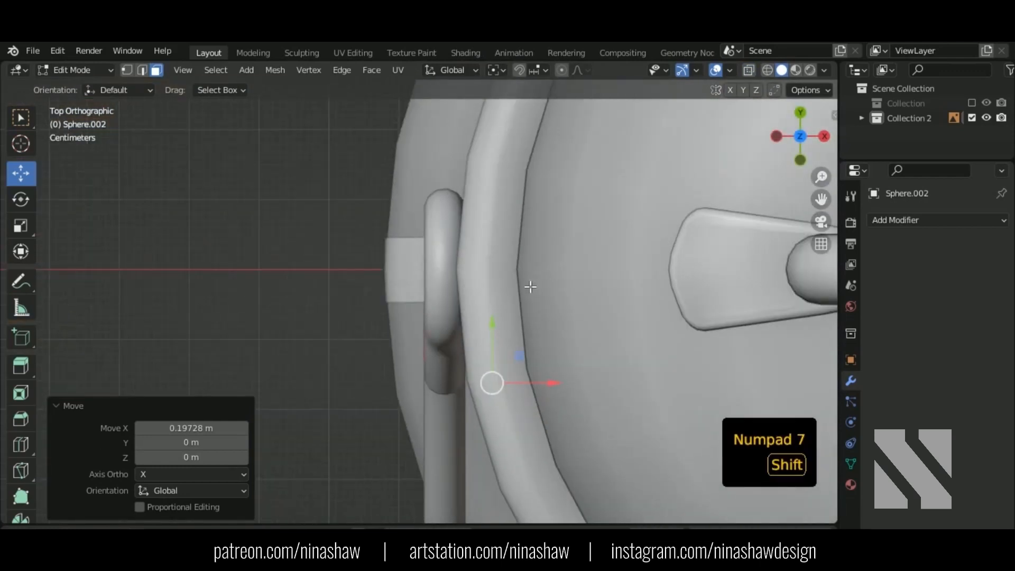
In the top view, rotate the half sphere to follow the mounting plate's curve and shift it about 0.004 m along X.
{"action": "key", "text": "shift+z"}
{"action": "middle_click_drag", "start_coordinate": [535, 389], "coordinate": [539, 308], "text": "shift"}
{"action": "scroll", "coordinate": [539, 309], "scroll_direction": "up", "scroll_amount": 3}
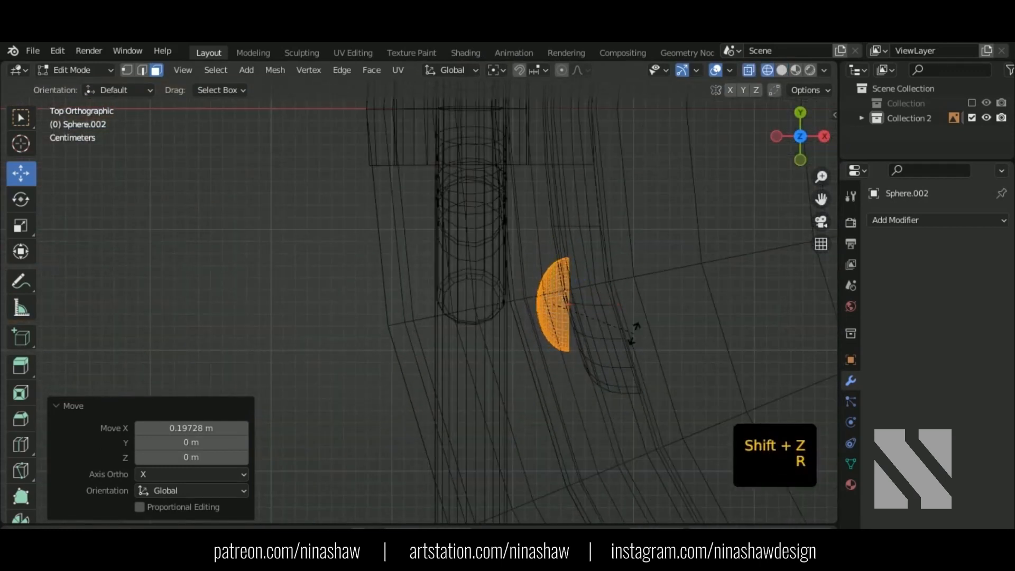
{"action": "left_click", "coordinate": [648, 327], "text": "ctrl"}
{"action": "left_click_drag", "start_coordinate": [598, 278], "coordinate": [603, 278]}
{"action": "key", "text": "r"}
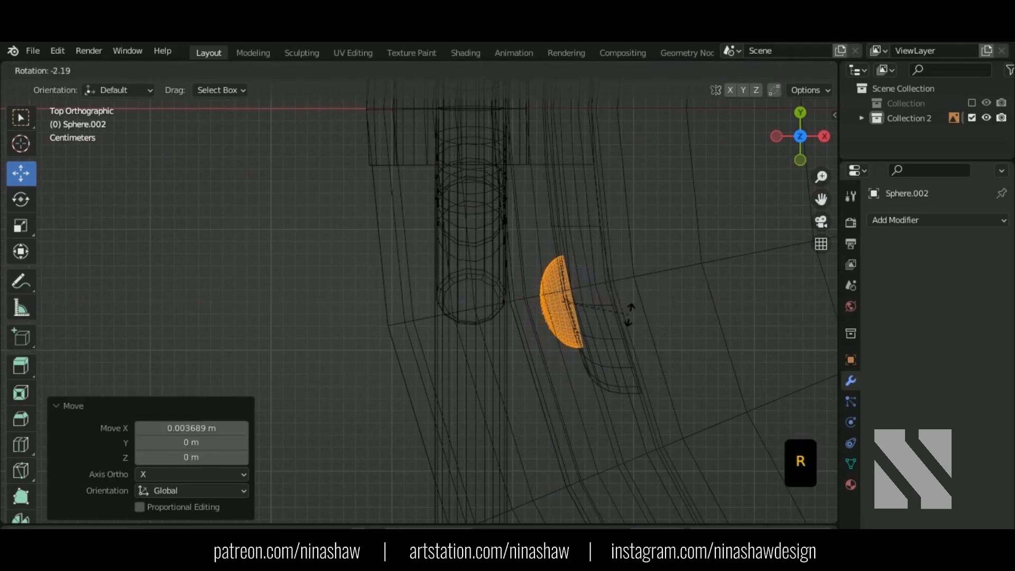
{"action": "left_click", "coordinate": [629, 315]}
{"action": "key", "text": "shift+z"}
{"action": "mouse_move", "coordinate": [584, 328]}
{"action": "middle_mouse_down"}
{"action": "mouse_move", "coordinate": [528, 340]}
{"action": "mouse_move", "coordinate": [571, 459]}
{"action": "mouse_move", "coordinate": [563, 390]}
{"action": "middle_mouse_up"}
Return to Object Mode and shade the half-sphere rivet smooth.
{"action": "key", "text": "Tab"}
{"action": "right_click", "coordinate": [545, 251]}
{"action": "left_click", "coordinate": [546, 250]}
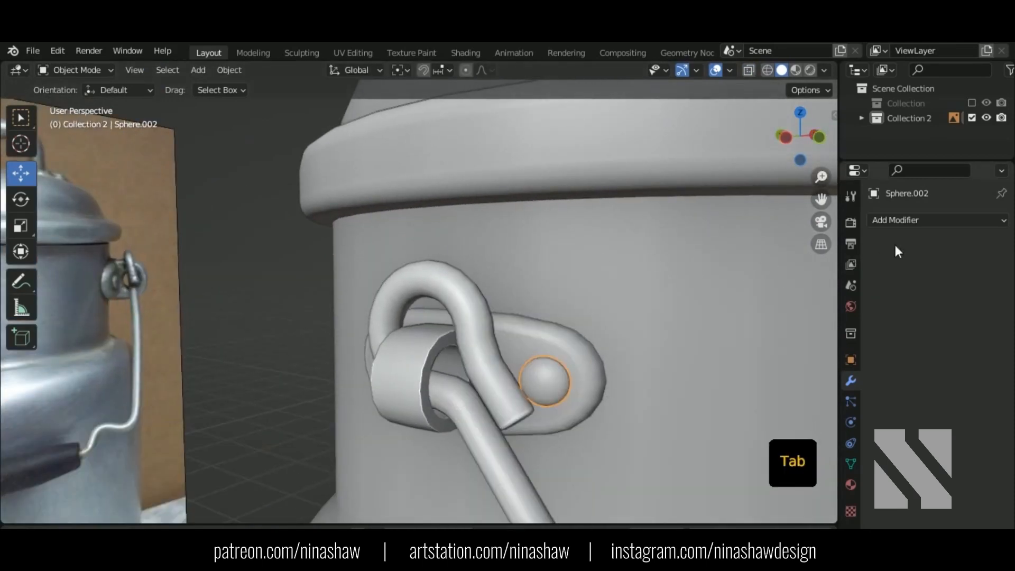
Add a Mirror modifier to the rivet and mirror it on the Y and Z axes with X disabled.
{"action": "left_click", "coordinate": [899, 220]}
{"action": "left_click", "coordinate": [746, 385]}
{"action": "scroll", "coordinate": [558, 369], "scroll_direction": "down", "scroll_amount": 3}
{"action": "middle_click_drag", "start_coordinate": [558, 369], "coordinate": [407, 360]}
{"action": "scroll", "coordinate": [505, 389], "scroll_direction": "down", "scroll_amount": 2}
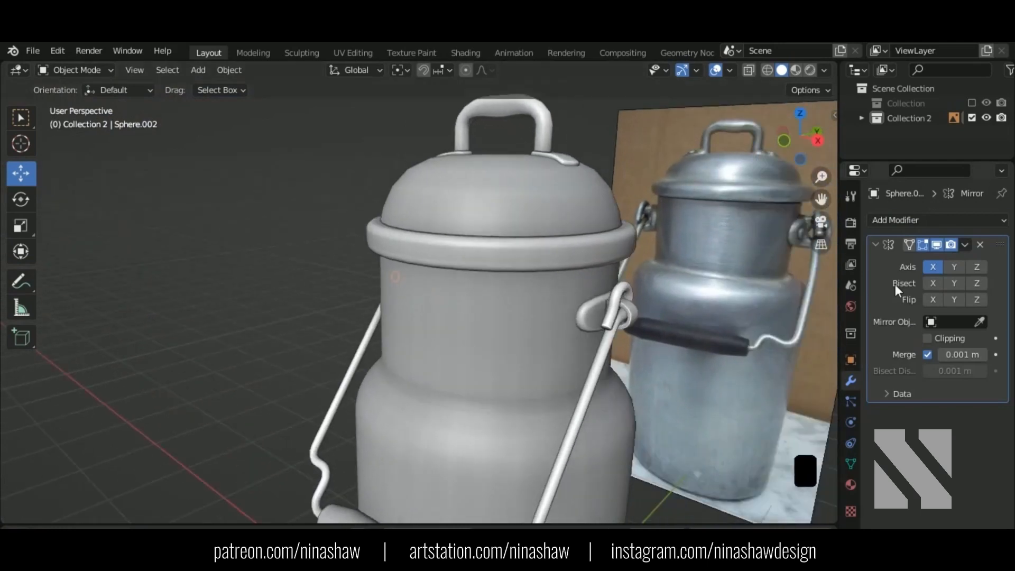
{"action": "middle_click_drag", "start_coordinate": [623, 350], "coordinate": [426, 357]}
{"action": "left_click", "coordinate": [976, 268]}
{"action": "middle_click_drag", "start_coordinate": [553, 369], "coordinate": [595, 356]}
{"action": "middle_click_drag", "start_coordinate": [523, 354], "coordinate": [551, 379], "text": "shift"}
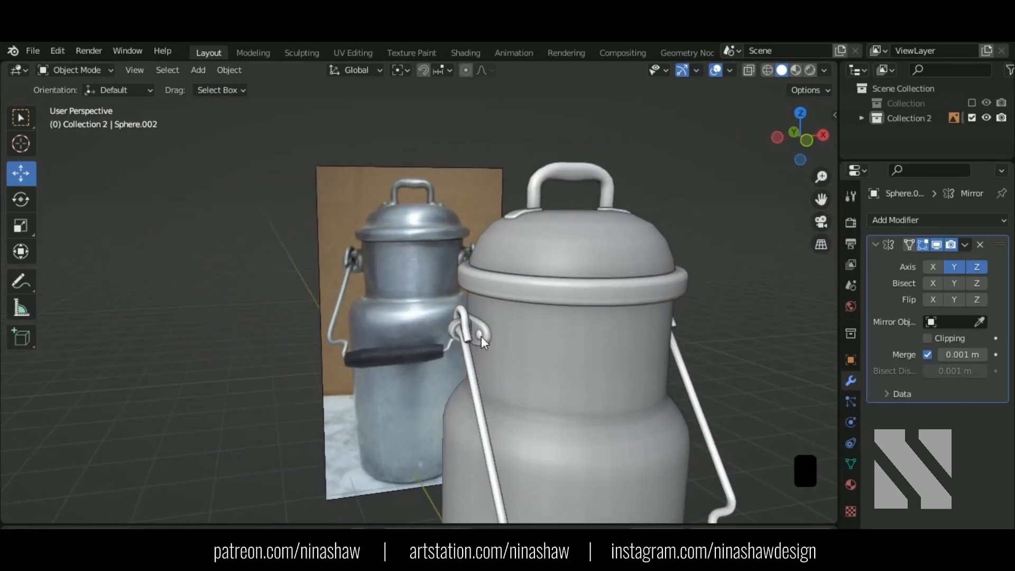
Duplicate the rivet in place and raise the copy's mesh about 0.875 m along Z towards the lid.
{"action": "key", "text": "shift+d"}
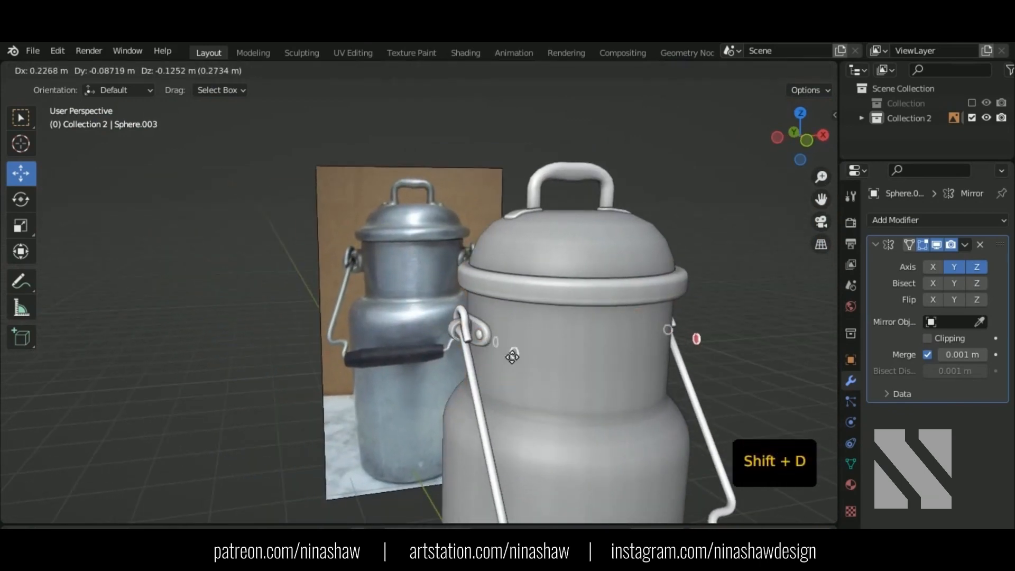
{"action": "right_click", "coordinate": [512, 356]}
{"action": "key", "text": "Tab"}
{"action": "left_click_drag", "start_coordinate": [480, 277], "coordinate": [500, 248]}
{"action": "left_click_drag", "start_coordinate": [511, 182], "coordinate": [511, 181]}
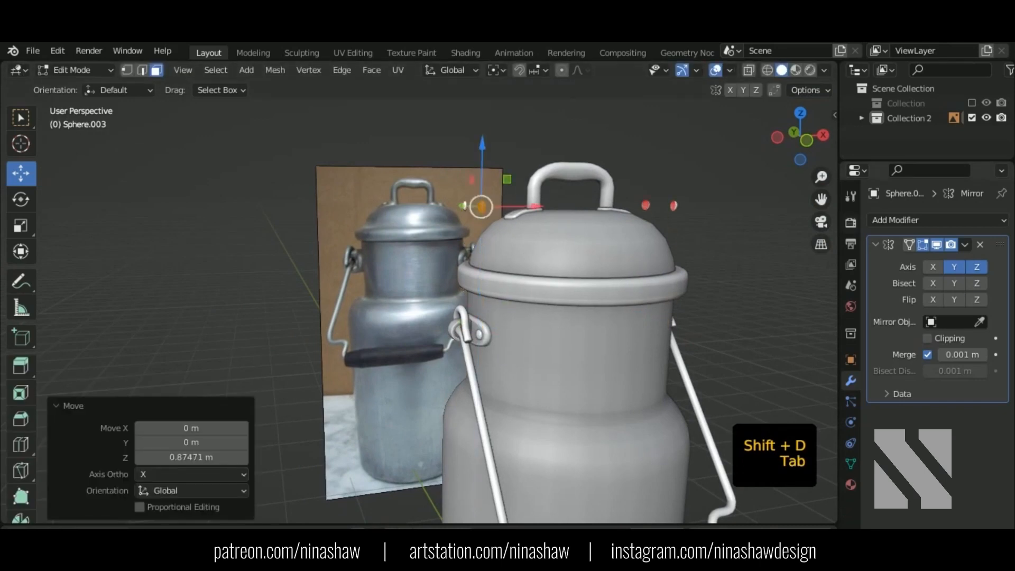
Hide the copy's mirror in the viewport and, in the top view, move the mesh about 1.158 m in X and 0.167 m in Y.
{"action": "left_click", "coordinate": [936, 244]}
{"action": "middle_click_drag", "start_coordinate": [654, 234], "coordinate": [651, 248]}
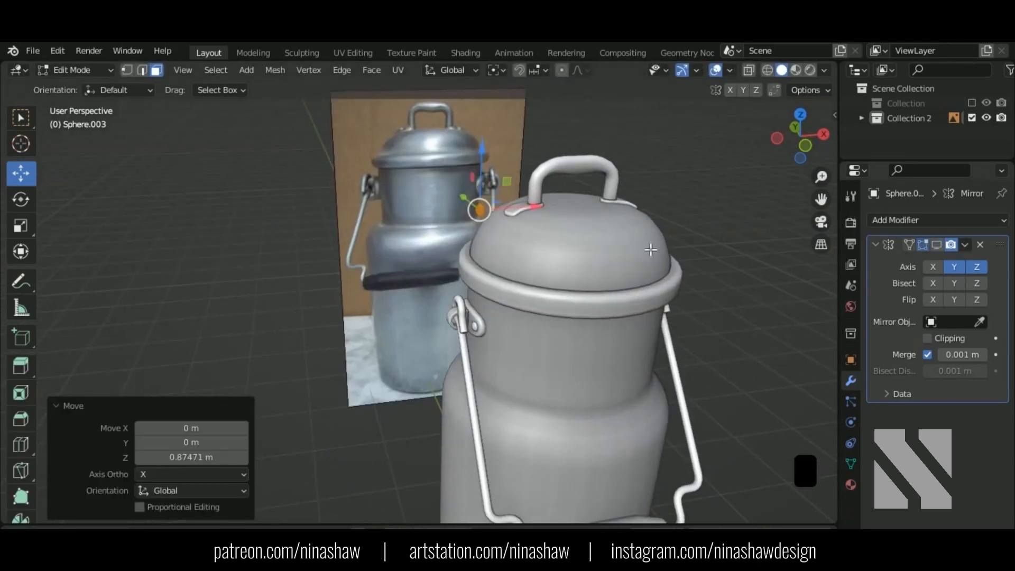
{"action": "key", "text": "KP_7"}
{"action": "left_click_drag", "start_coordinate": [486, 291], "coordinate": [627, 292]}
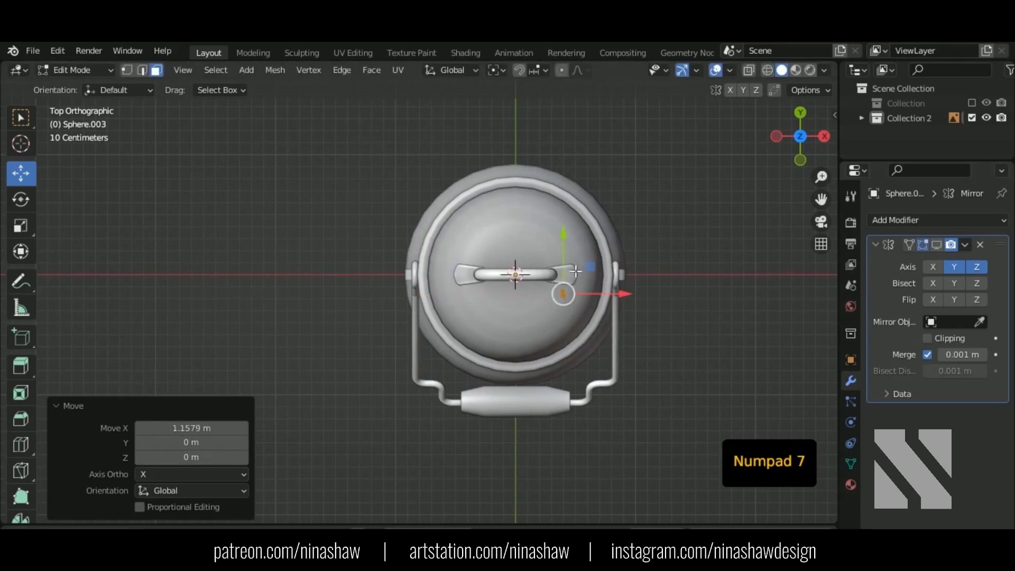
{"action": "left_click_drag", "start_coordinate": [565, 263], "coordinate": [566, 244]}
{"action": "scroll", "coordinate": [675, 287], "scroll_direction": "up", "scroll_amount": 5}
{"action": "middle_click_drag", "start_coordinate": [675, 288], "coordinate": [249, 317], "text": "shift"}
{"action": "scroll", "coordinate": [249, 317], "scroll_direction": "up", "scroll_amount": 4}
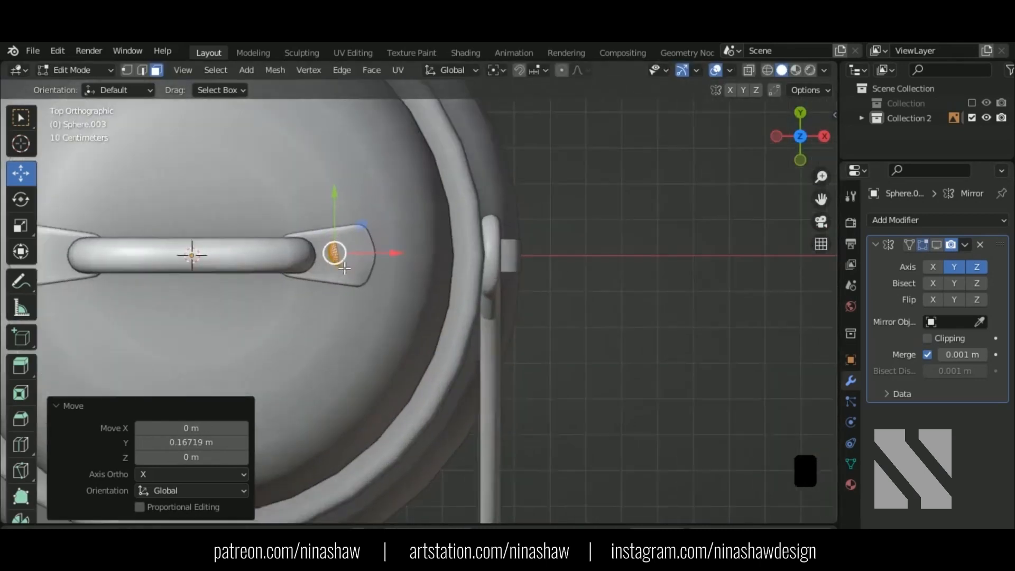
{"action": "middle_click_drag", "start_coordinate": [352, 263], "coordinate": [571, 313], "text": "shift"}
Rotate the rivet copy 12.6° in the top view and 103° in the front view so its dome faces up.
{"action": "key", "text": "r"}
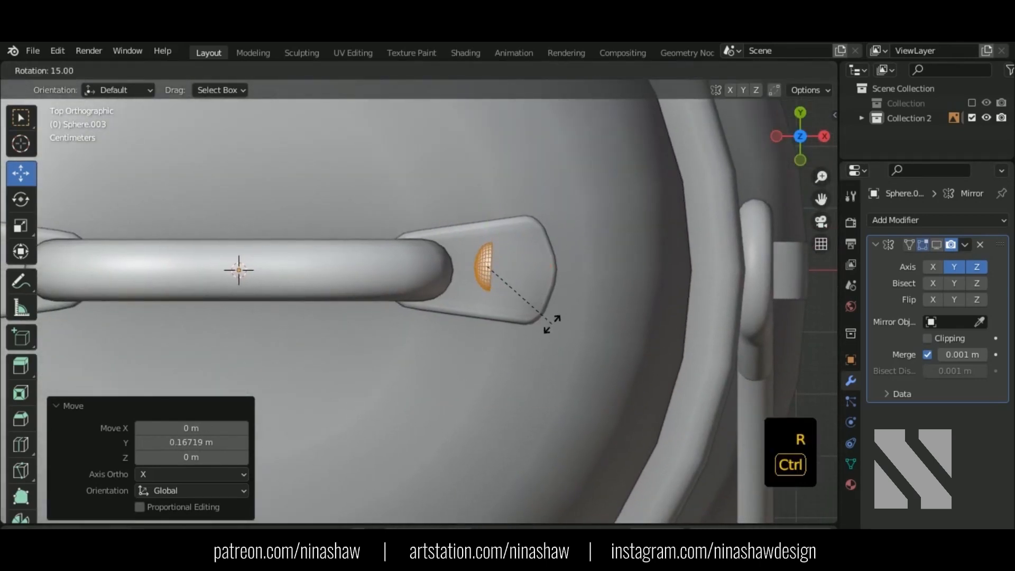
{"action": "left_click", "coordinate": [555, 325]}
{"action": "key", "text": "KP_1"}
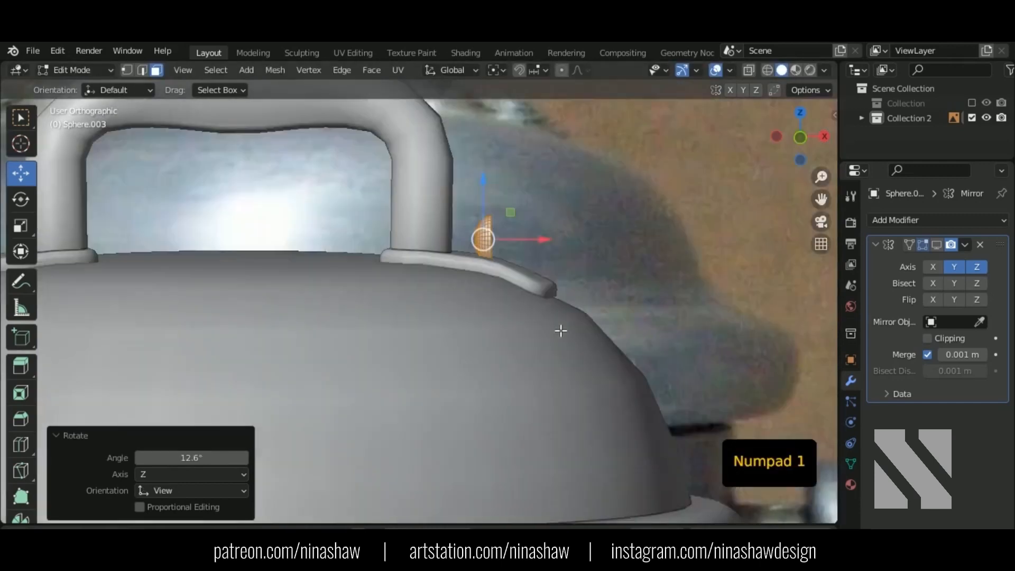
{"action": "key", "text": "r"}
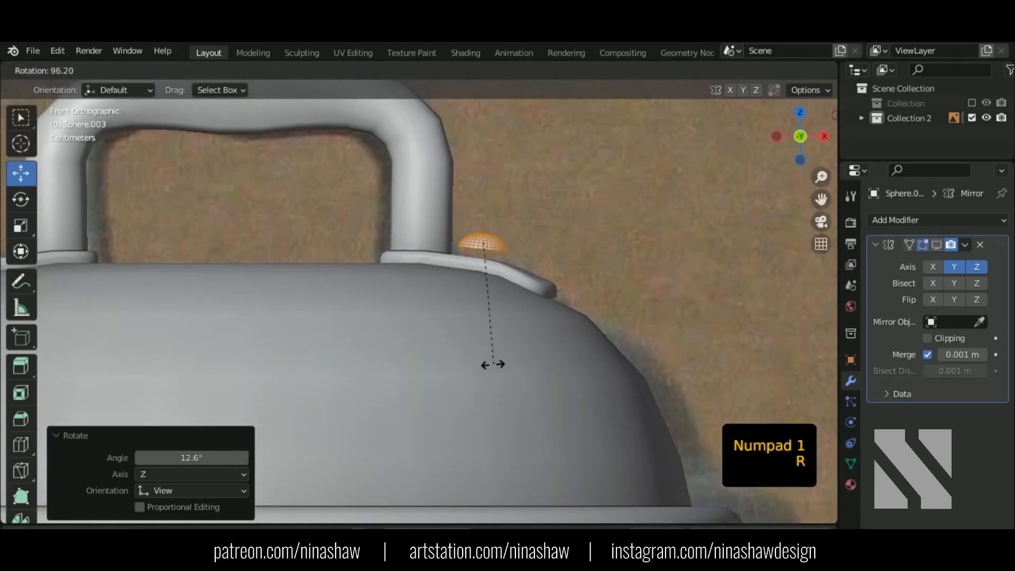
{"action": "left_click", "coordinate": [475, 365]}
Move the rivet about 0.062 m in X and -0.032 m in Z onto the lid handle's plate, and rotate it 10.8° to match the slope.
{"action": "key", "text": "g"}
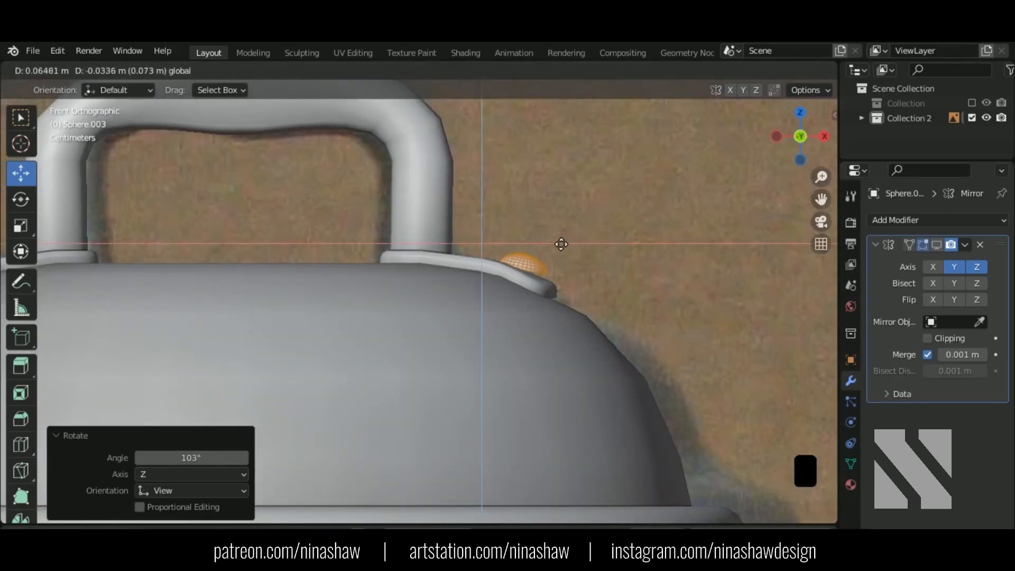
{"action": "left_click", "coordinate": [591, 297]}
{"action": "key", "text": "r"}
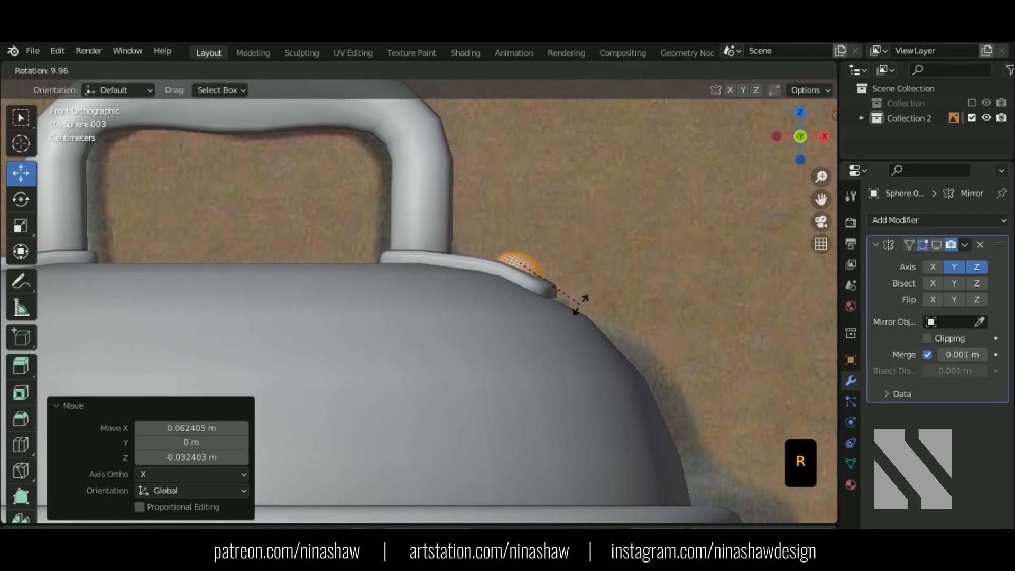
{"action": "left_click", "coordinate": [579, 305]}
{"action": "scroll", "coordinate": [569, 286], "scroll_direction": "up", "scroll_amount": 3}
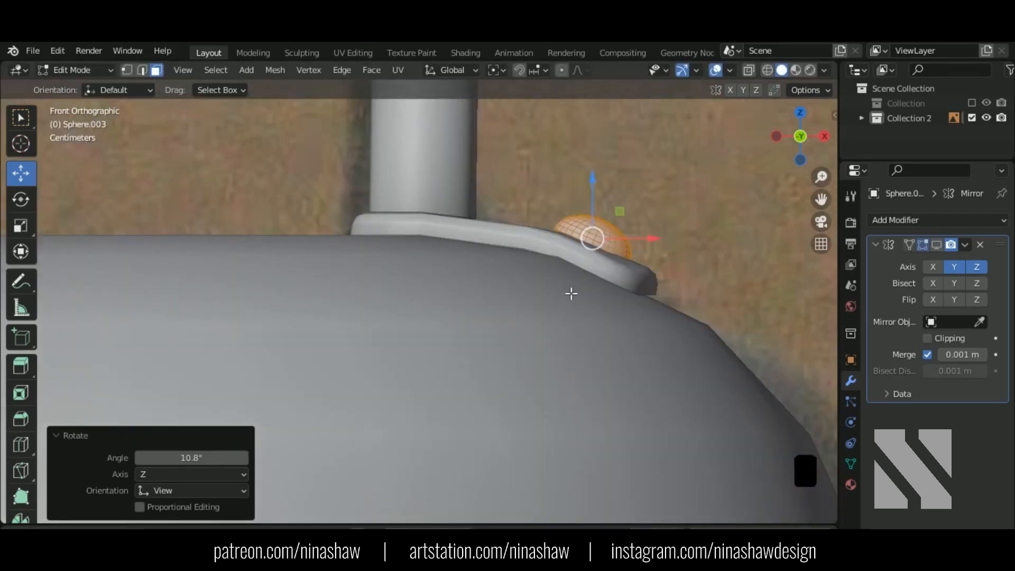
Edit the lid handle mesh and nudge the vertices at the outer end of its mounting plate down towards the lid.
{"action": "key", "text": "Tab"}
{"action": "left_click", "coordinate": [645, 281]}
{"action": "key", "text": "Tab"}
{"action": "key", "text": "shift+z"}
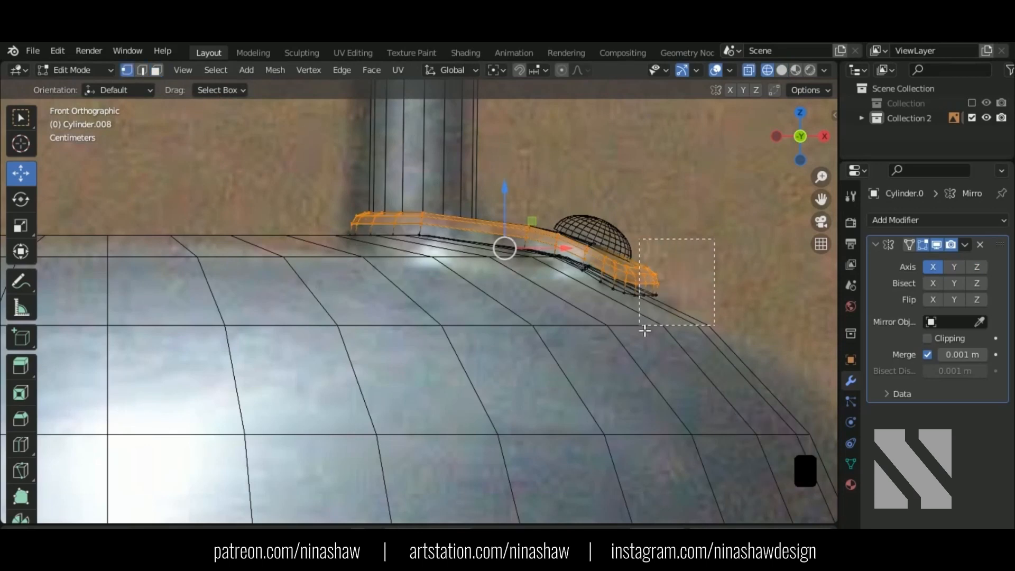
{"action": "middle_click_drag", "start_coordinate": [641, 329], "coordinate": [671, 213]}
{"action": "scroll", "coordinate": [698, 218], "scroll_direction": "down", "scroll_amount": 3}
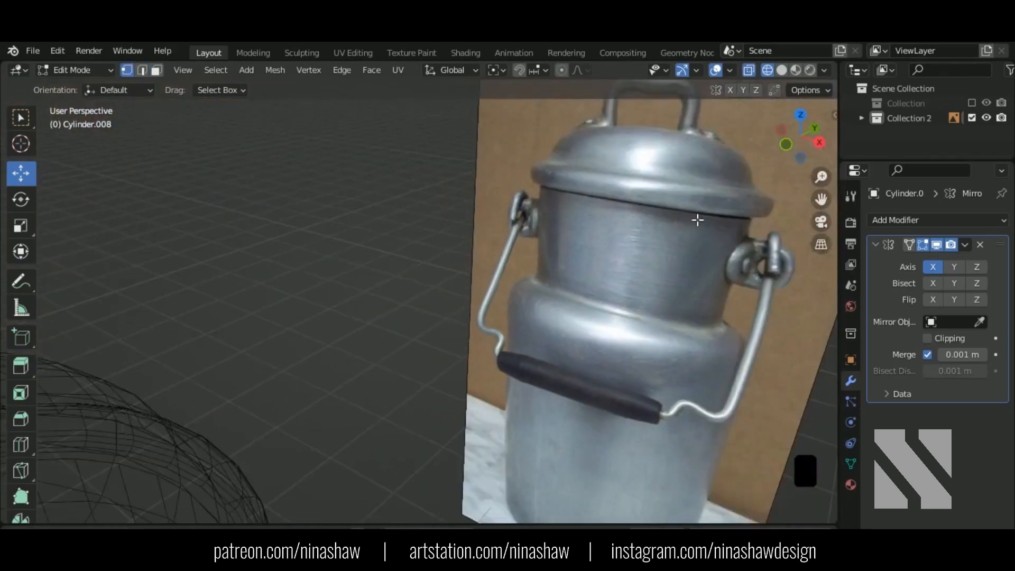
{"action": "middle_click_drag", "start_coordinate": [444, 338], "coordinate": [497, 318], "text": "shift"}
{"action": "scroll", "coordinate": [582, 285], "scroll_direction": "up", "scroll_amount": 2}
{"action": "key", "text": "shift+z"}
{"action": "middle_click_drag", "start_coordinate": [625, 277], "coordinate": [463, 336], "text": "shift"}
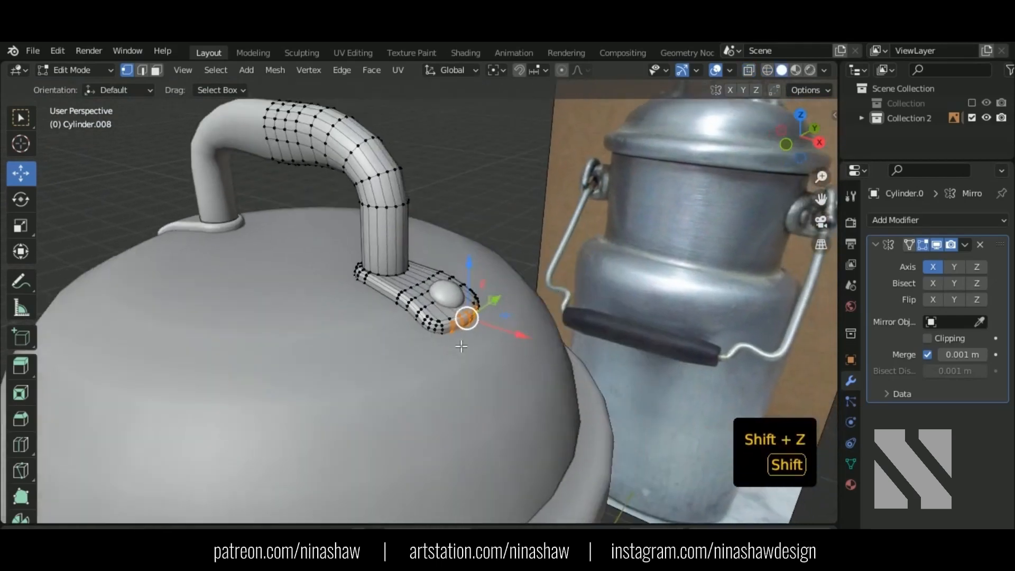
{"action": "scroll", "coordinate": [459, 338], "scroll_direction": "up", "scroll_amount": 2}
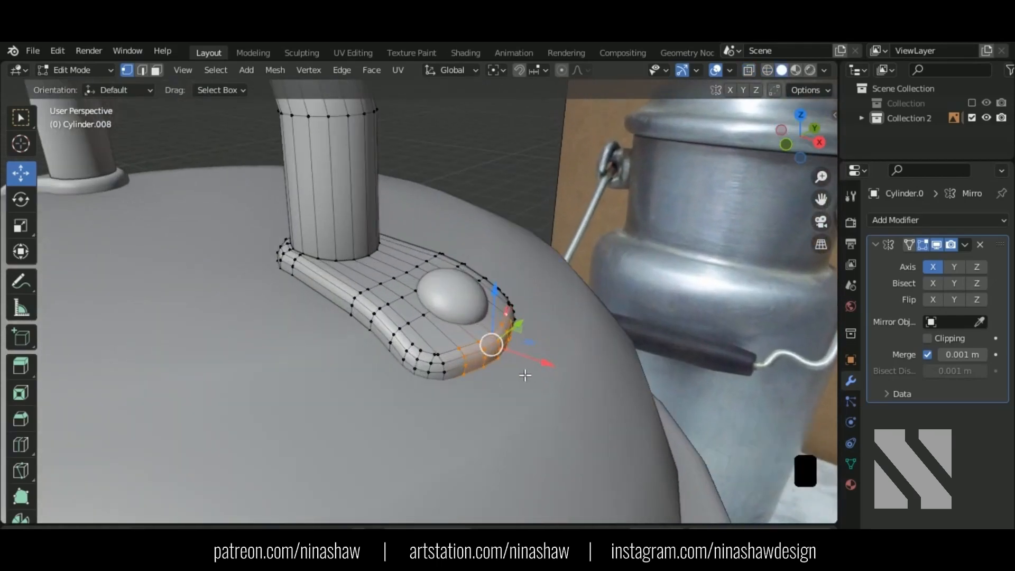
{"action": "middle_click_drag", "start_coordinate": [524, 369], "coordinate": [538, 363]}
{"action": "left_click_drag", "start_coordinate": [498, 318], "coordinate": [495, 325]}
{"action": "middle_click_drag", "start_coordinate": [528, 356], "coordinate": [547, 401]}
Reduce the selection to fewer vertices on the plate's outer end and lower them about 0.002 m along Z.
{"action": "key", "text": "ctrl+KP_Subtract"}
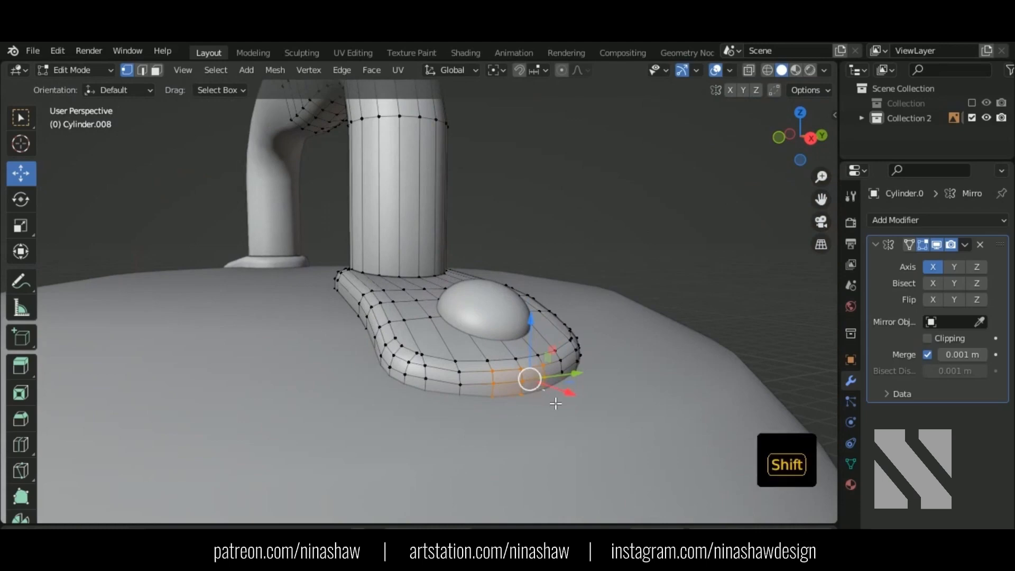
{"action": "key", "text": "shift+z"}
{"action": "left_click_drag", "start_coordinate": [565, 349], "coordinate": [564, 347], "text": "ctrl"}
{"action": "key", "text": "shift+z"}
{"action": "mouse_move", "coordinate": [565, 348]}
{"action": "middle_mouse_down"}
{"action": "mouse_move", "coordinate": [528, 365]}
{"action": "mouse_move", "coordinate": [543, 359]}
{"action": "middle_mouse_up"}
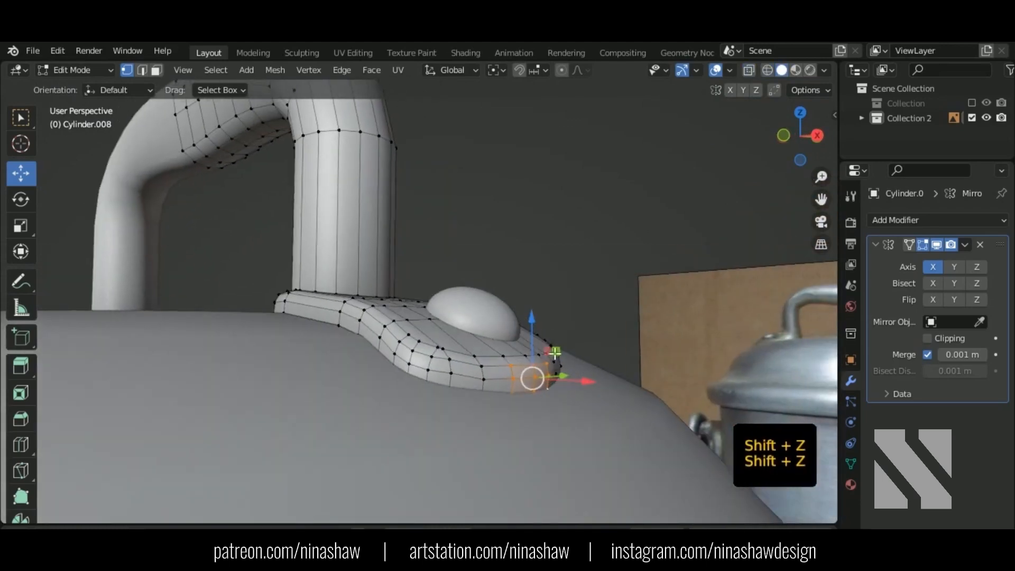
{"action": "left_click_drag", "start_coordinate": [542, 361], "coordinate": [535, 353]}
{"action": "key", "text": "ctrl+z"}
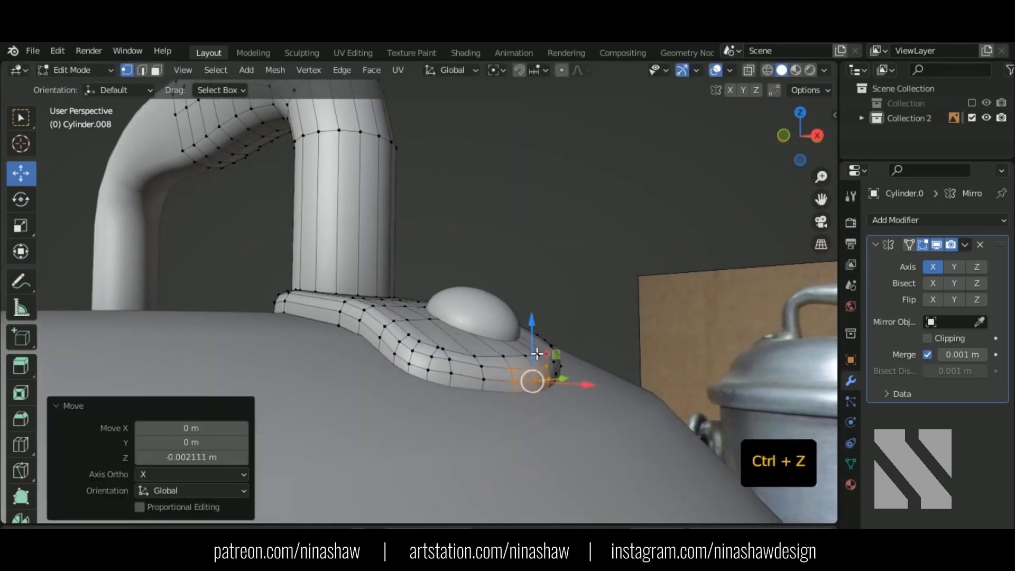
{"action": "middle_click_drag", "start_coordinate": [536, 353], "coordinate": [560, 407]}
Select the lid rivet's mesh and nudge it slightly so it sits against the handle plate.
{"action": "key", "text": "Tab"}
{"action": "left_click", "coordinate": [480, 339]}
{"action": "middle_click_drag", "start_coordinate": [481, 344], "coordinate": [521, 290]}
{"action": "key", "text": "Tab"}
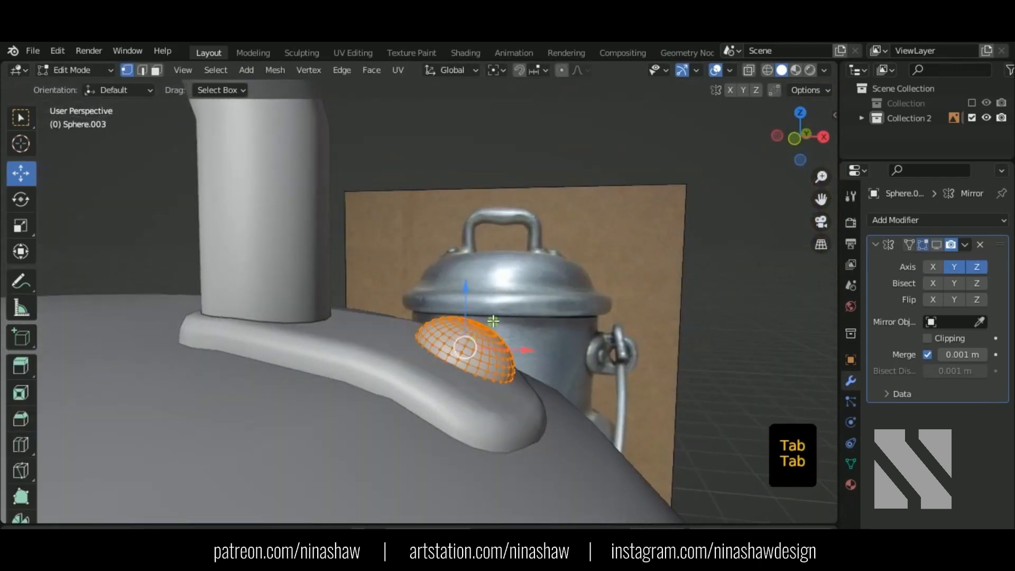
{"action": "left_click_drag", "start_coordinate": [494, 329], "coordinate": [493, 334]}
Show the lid rivet's mirror in the viewport again and mirror it on the Z axis only.
{"action": "scroll", "coordinate": [494, 334], "scroll_direction": "down", "scroll_amount": 10}
{"action": "key", "text": "Tab"}
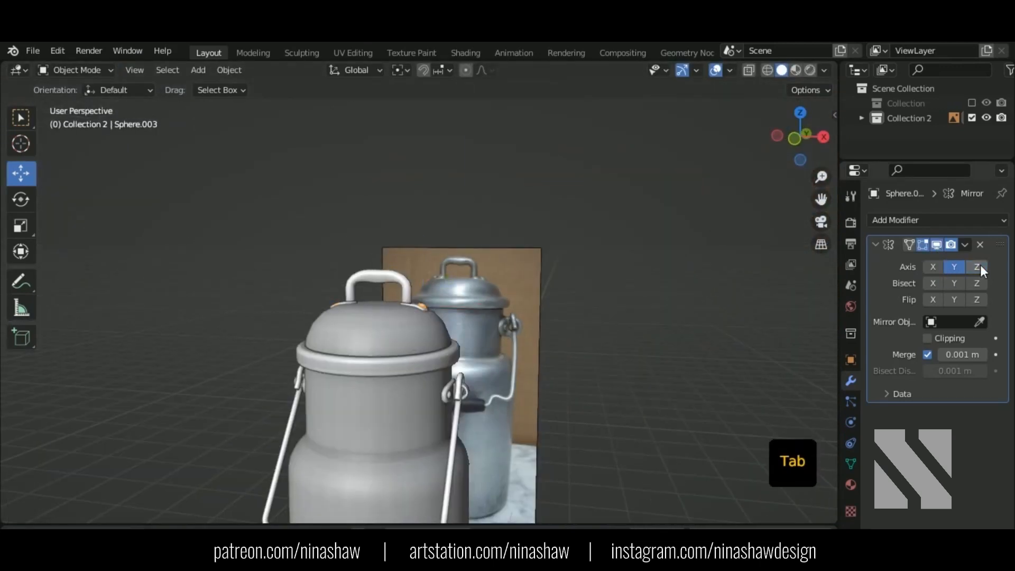
{"action": "middle_click_drag", "start_coordinate": [534, 308], "coordinate": [565, 311]}
{"action": "left_click", "coordinate": [569, 309]}
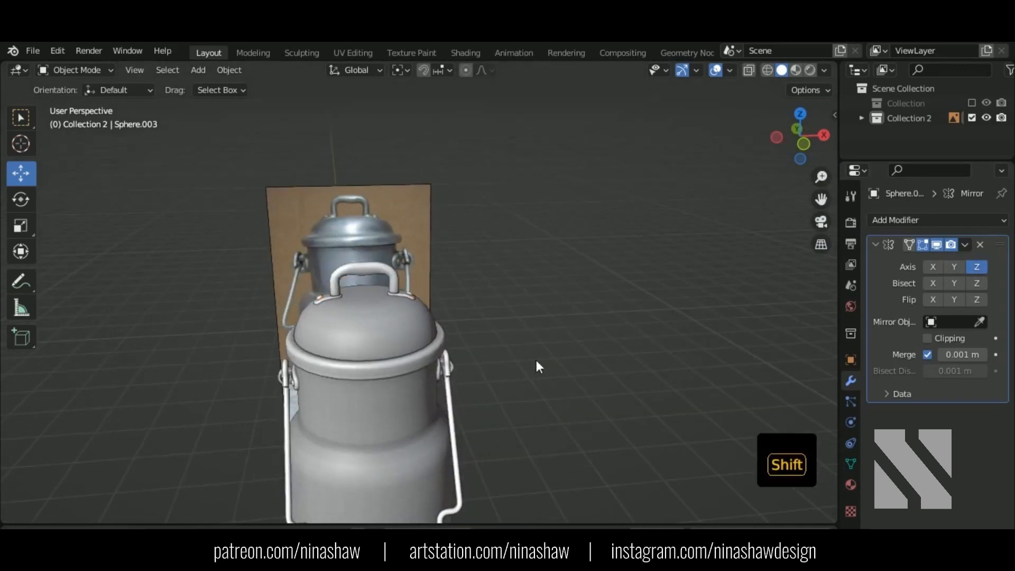
{"action": "middle_click_drag", "start_coordinate": [536, 360], "coordinate": [545, 277], "text": "shift"}
{"action": "scroll", "coordinate": [545, 278], "scroll_direction": "down", "scroll_amount": 2}
{"action": "middle_click_drag", "start_coordinate": [544, 277], "coordinate": [578, 263]}
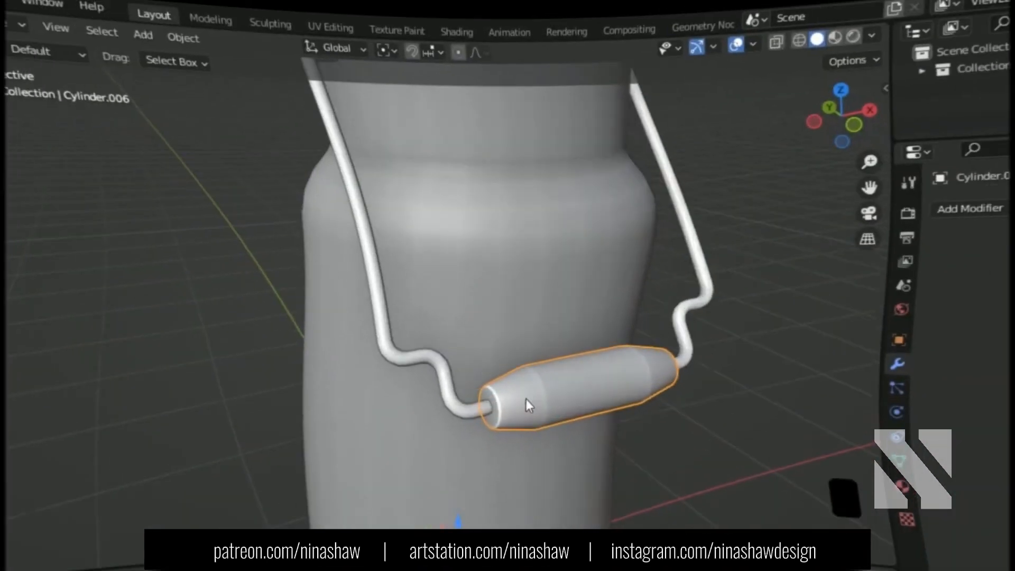
Open the carrying grip's mesh for editing and examine the selected edge loops around its ends and tapers.
{"action": "key", "text": "Tab"}
{"action": "scroll", "coordinate": [526, 400], "scroll_direction": "up", "scroll_amount": 2}
{"action": "middle_click_drag", "start_coordinate": [577, 406], "coordinate": [521, 265], "text": "shift"}
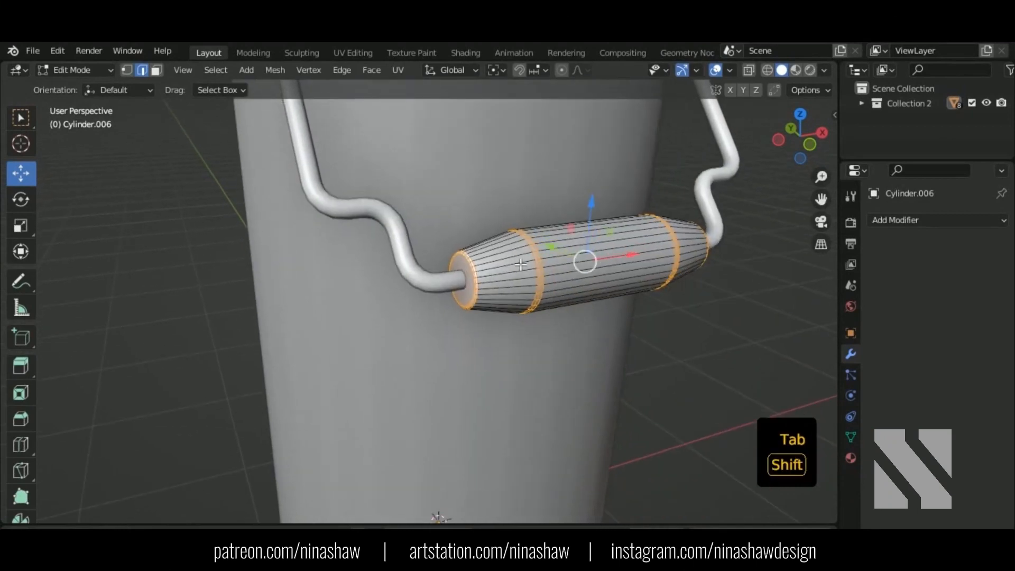
{"action": "scroll", "coordinate": [534, 296], "scroll_direction": "up", "scroll_amount": 4}
{"action": "middle_click_drag", "start_coordinate": [508, 337], "coordinate": [332, 354], "text": "shift"}
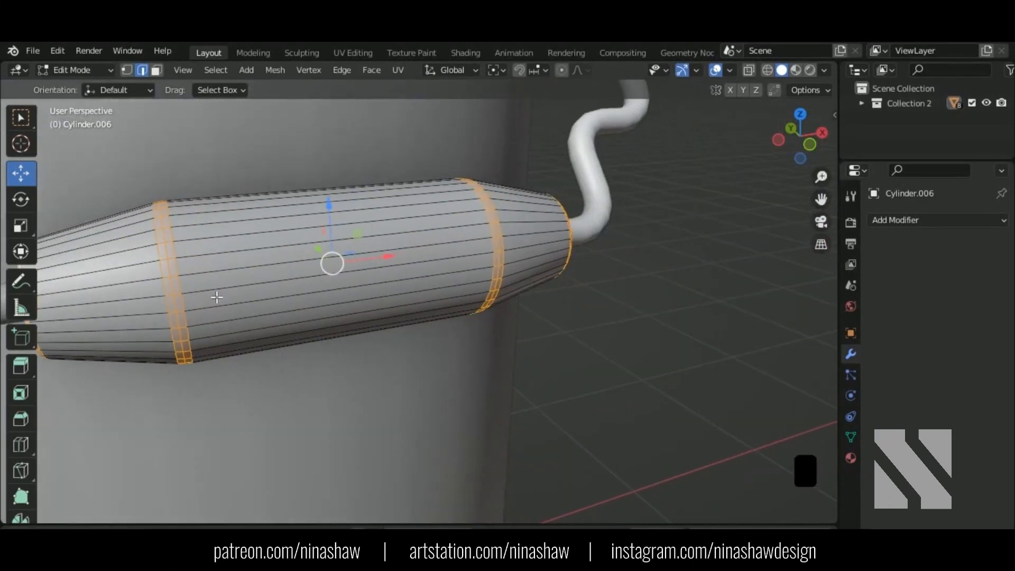
{"action": "scroll", "coordinate": [589, 236], "scroll_direction": "down", "scroll_amount": 5}
{"action": "middle_click_drag", "start_coordinate": [691, 297], "coordinate": [662, 445], "text": "shift"}
{"action": "scroll", "coordinate": [490, 327], "scroll_direction": "up", "scroll_amount": 1}
{"action": "scroll", "coordinate": [489, 328], "scroll_direction": "up", "scroll_amount": 2}
Isolate the side handle mount and examine the selected edges around its loop and where the loop meets the plate.
{"action": "key", "text": "Tab"}
{"action": "left_click", "coordinate": [502, 273]}
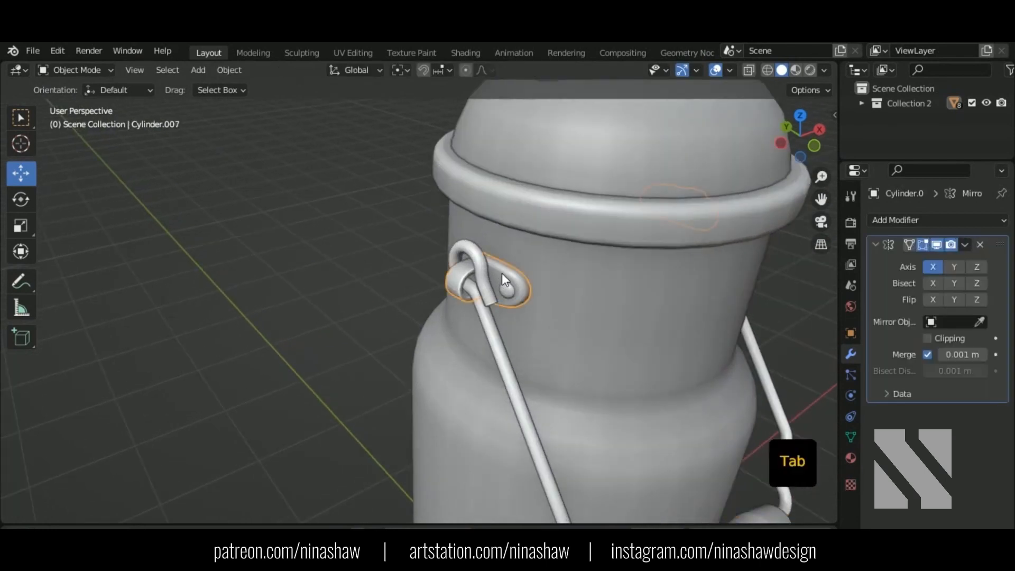
{"action": "key", "text": "KP_Divide"}
{"action": "key", "text": "Tab"}
{"action": "middle_click_drag", "start_coordinate": [364, 384], "coordinate": [411, 349], "text": "shift"}
{"action": "scroll", "coordinate": [563, 245], "scroll_direction": "up", "scroll_amount": 2}
{"action": "scroll", "coordinate": [411, 349], "scroll_direction": "up", "scroll_amount": 5}
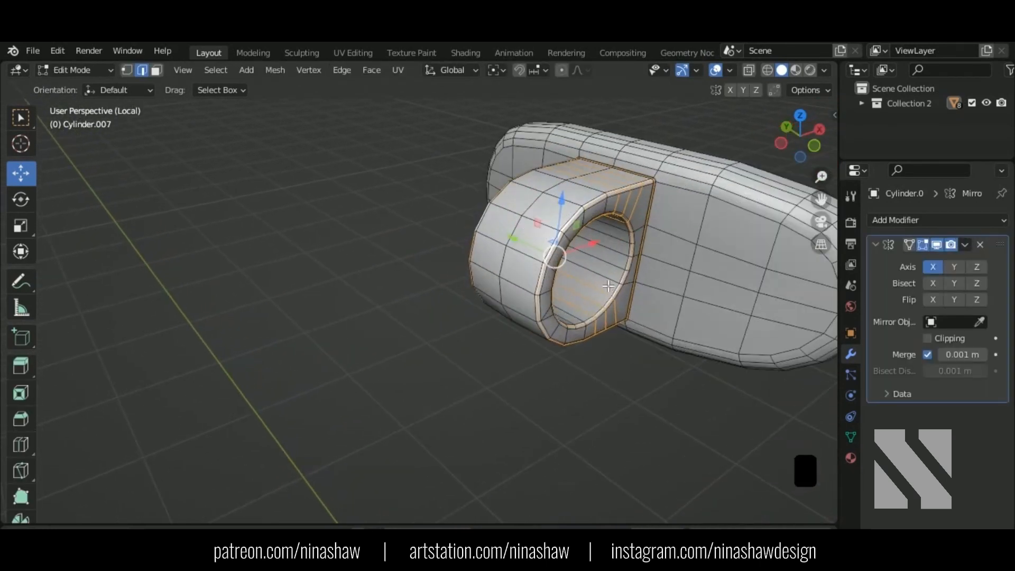
{"action": "middle_click_drag", "start_coordinate": [609, 285], "coordinate": [539, 206]}
{"action": "scroll", "coordinate": [535, 198], "scroll_direction": "up", "scroll_amount": 2}
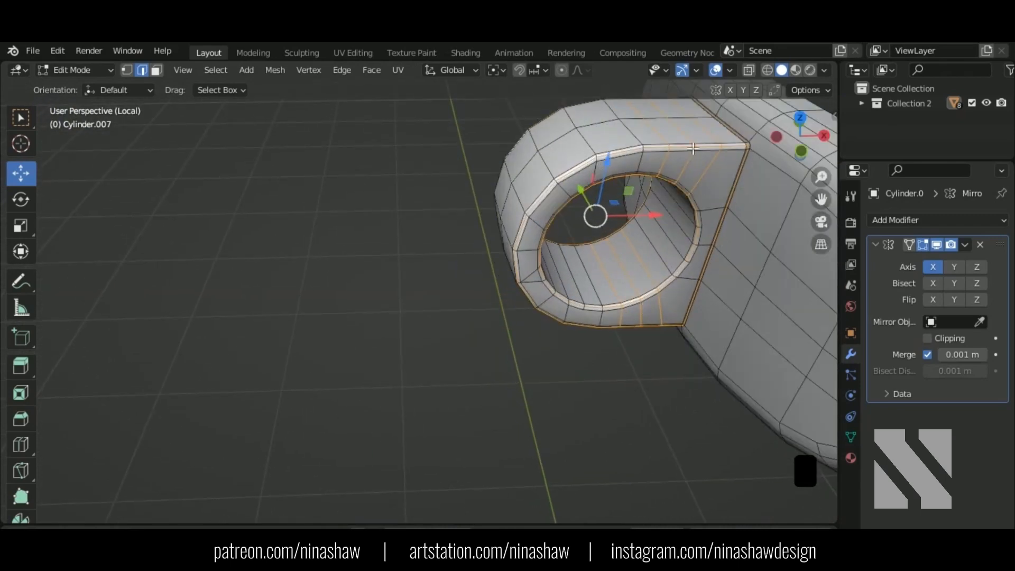
{"action": "middle_click_drag", "start_coordinate": [714, 267], "coordinate": [701, 301]}
{"action": "scroll", "coordinate": [702, 253], "scroll_direction": "down", "scroll_amount": 5}
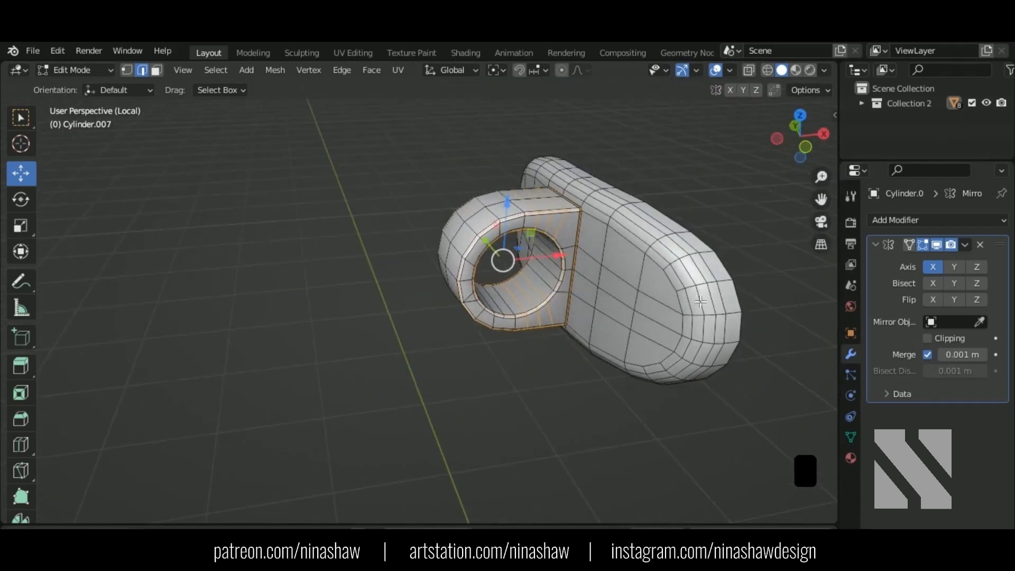
Leave the isolated view of the mount and switch to the UV Editing workspace with the lid handle selected.
{"action": "key", "text": "KP_Divide"}
{"action": "key", "text": "Tab"}
{"action": "scroll", "coordinate": [625, 296], "scroll_direction": "down", "scroll_amount": 2}
{"action": "middle_click_drag", "start_coordinate": [625, 296], "coordinate": [533, 166], "text": "shift"}
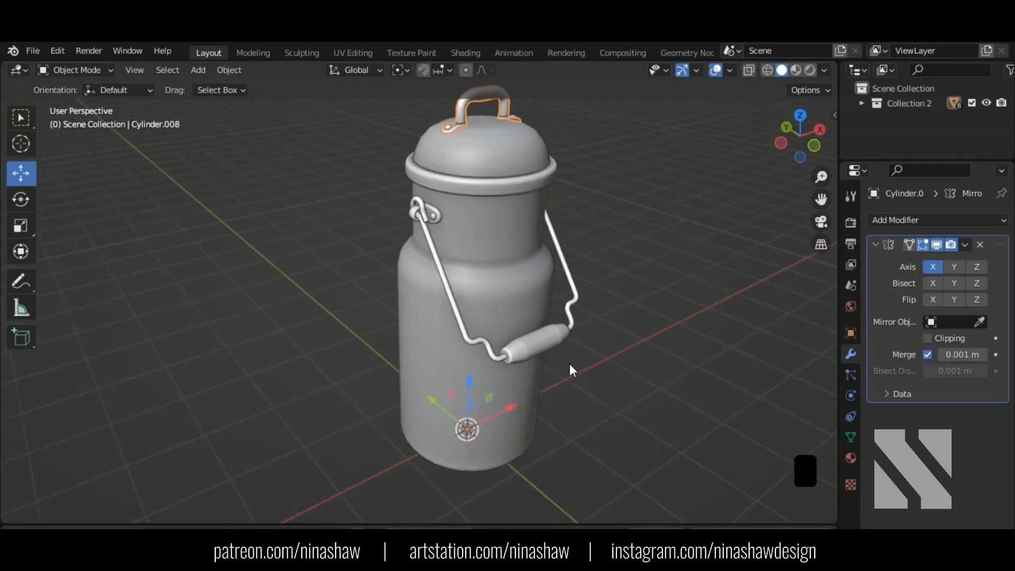
{"action": "left_click", "coordinate": [357, 58]}
{"action": "key", "text": "Tab"}
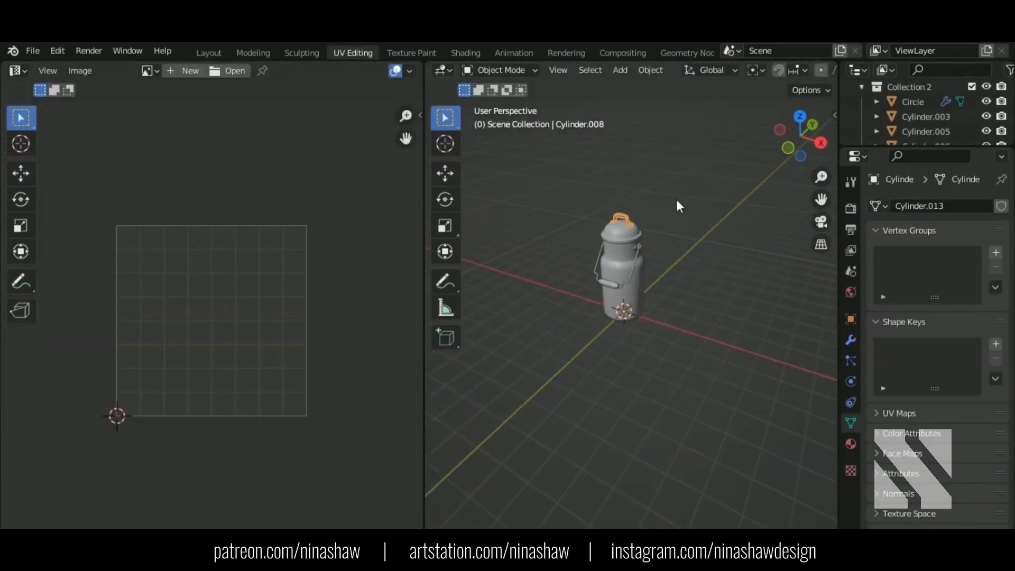
Select all parts of the milk can and turn on the Screencast Keys display.
{"action": "key", "text": "a"}
{"action": "middle_click_drag", "start_coordinate": [348, 344], "coordinate": [359, 349]}
{"action": "scroll", "coordinate": [719, 371], "scroll_direction": "up", "scroll_amount": 3}
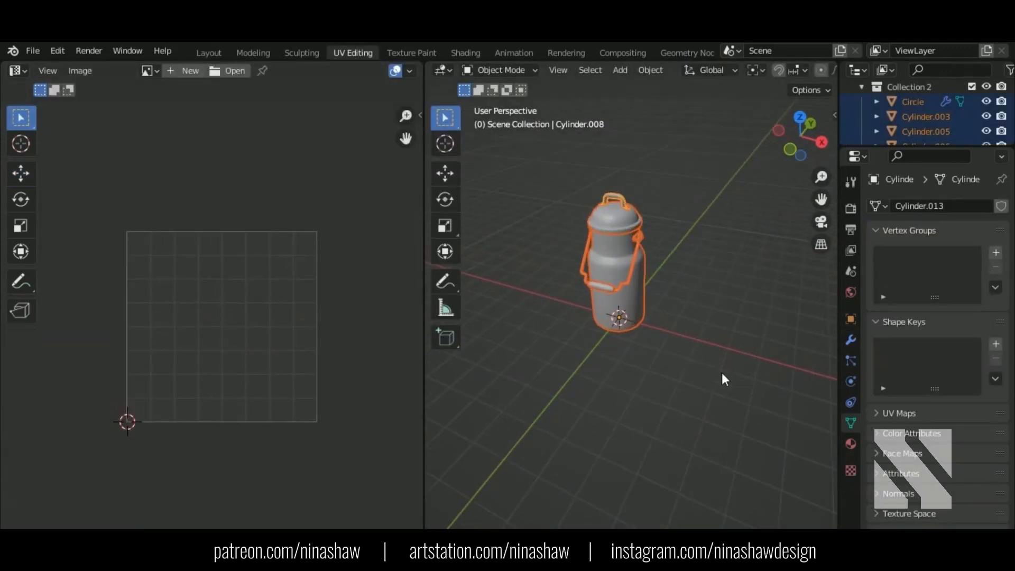
{"action": "key", "text": "n"}
{"action": "left_click", "coordinate": [827, 239]}
{"action": "left_click", "coordinate": [701, 110]}
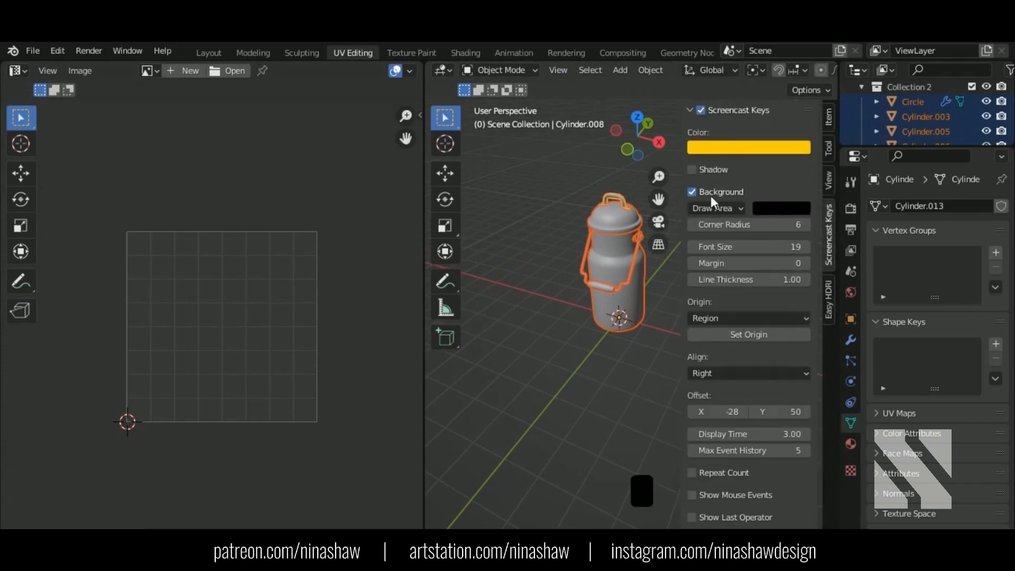
{"action": "key", "text": "n"}
Apply the TexTools 1024 checker map to all selected can parts.
{"action": "key", "text": "n"}
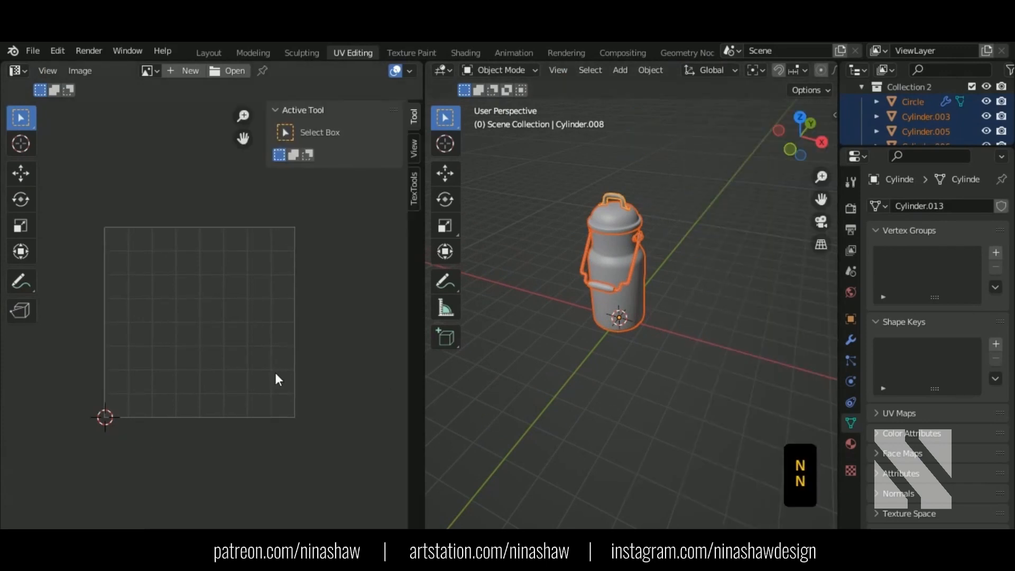
{"action": "left_click", "coordinate": [414, 188]}
{"action": "left_click", "coordinate": [341, 132]}
{"action": "left_click", "coordinate": [355, 231]}
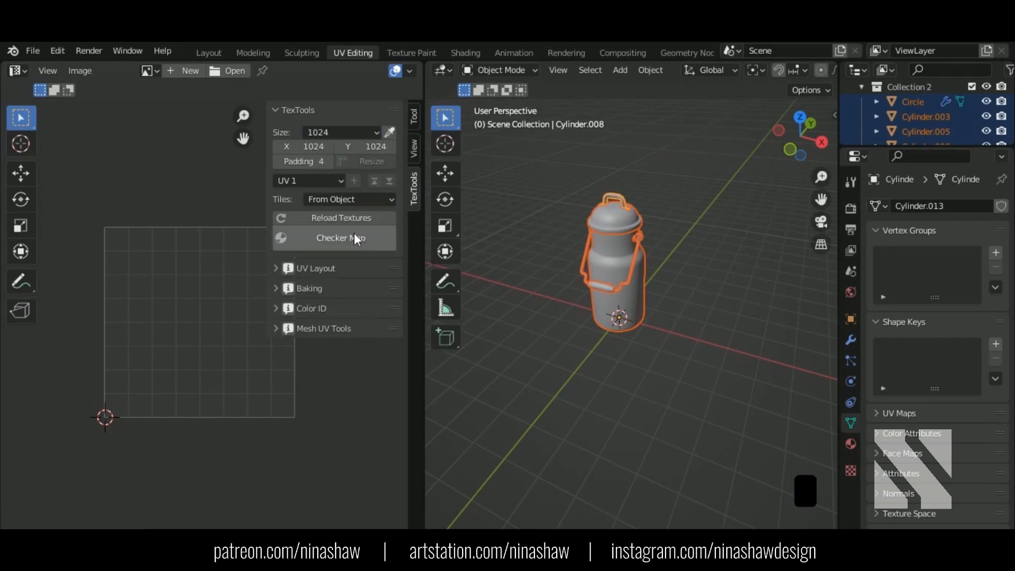
{"action": "left_click", "coordinate": [355, 237]}
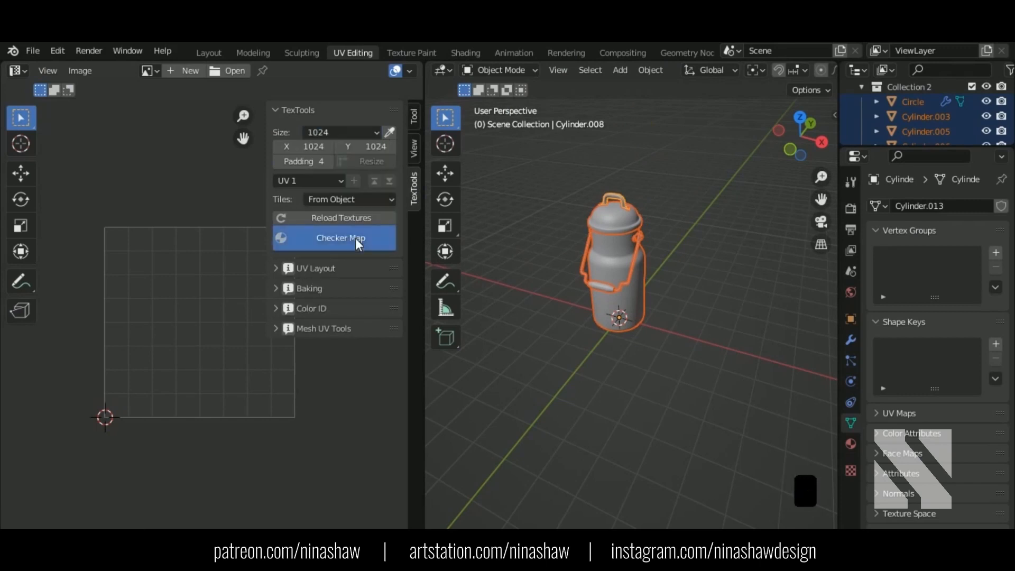
Isolate the can's body, open its mesh for editing, and select the edge loops around its top rim and base.
{"action": "left_click", "coordinate": [613, 297]}
{"action": "key", "text": "KP_Divide"}
{"action": "key", "text": "Tab"}
{"action": "middle_click_drag", "start_coordinate": [618, 303], "coordinate": [557, 176]}
{"action": "left_click", "coordinate": [583, 181], "text": "alt+shift"}
{"action": "middle_click_drag", "start_coordinate": [639, 301], "coordinate": [668, 234], "text": "shift"}
{"action": "middle_click_drag", "start_coordinate": [682, 337], "coordinate": [618, 266]}
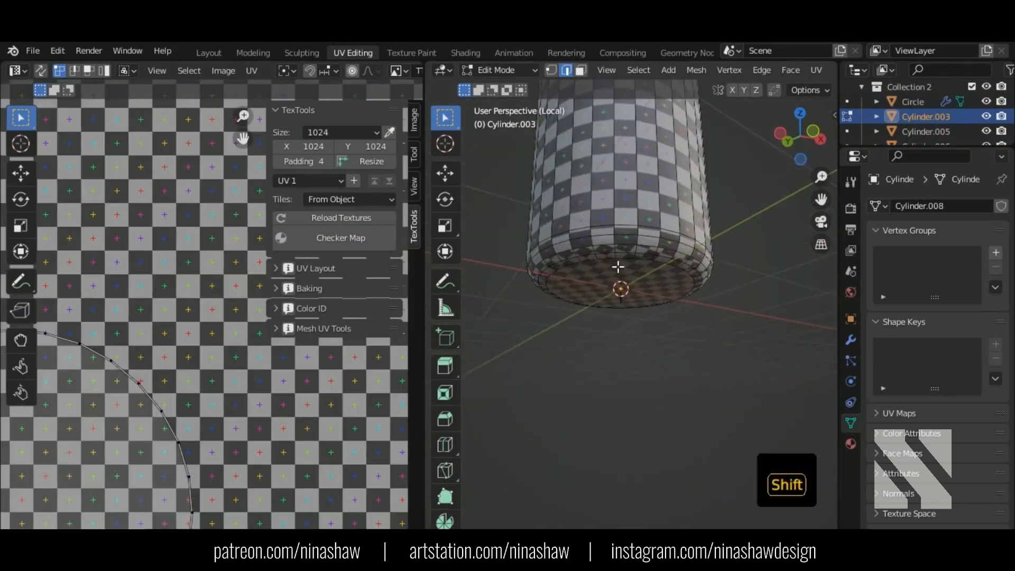
{"action": "left_click", "coordinate": [615, 262], "text": "alt+shift"}
Add a vertical edge line down the body's side to the selection and mark the selected edges as seams.
{"action": "scroll", "coordinate": [639, 290], "scroll_direction": "down", "scroll_amount": 2}
{"action": "middle_click_drag", "start_coordinate": [623, 182], "coordinate": [836, 258]}
{"action": "middle_click_drag", "start_coordinate": [633, 254], "coordinate": [539, 220]}
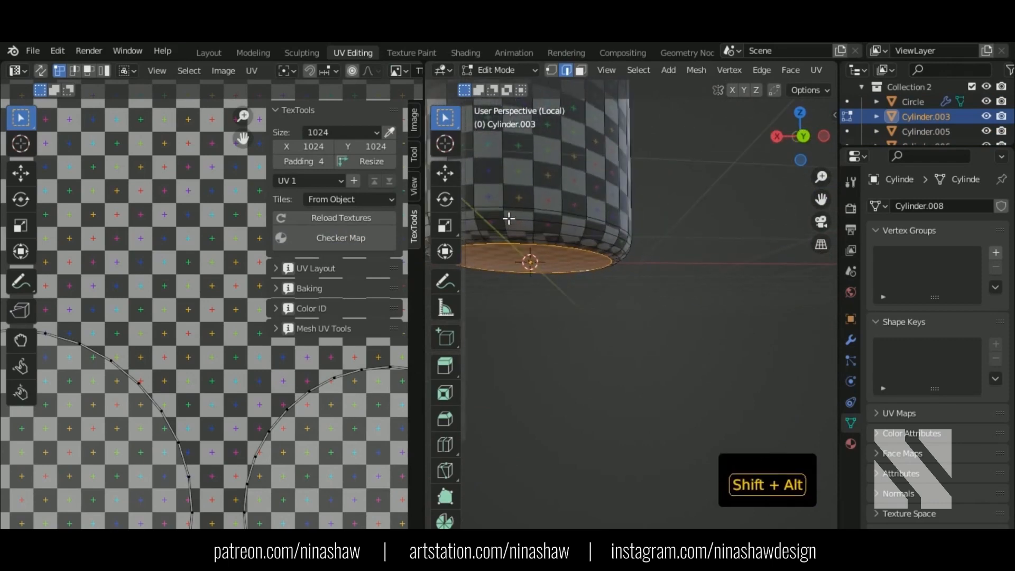
{"action": "left_click", "coordinate": [538, 263], "text": "alt+shift"}
{"action": "middle_click_drag", "start_coordinate": [626, 182], "coordinate": [621, 299]}
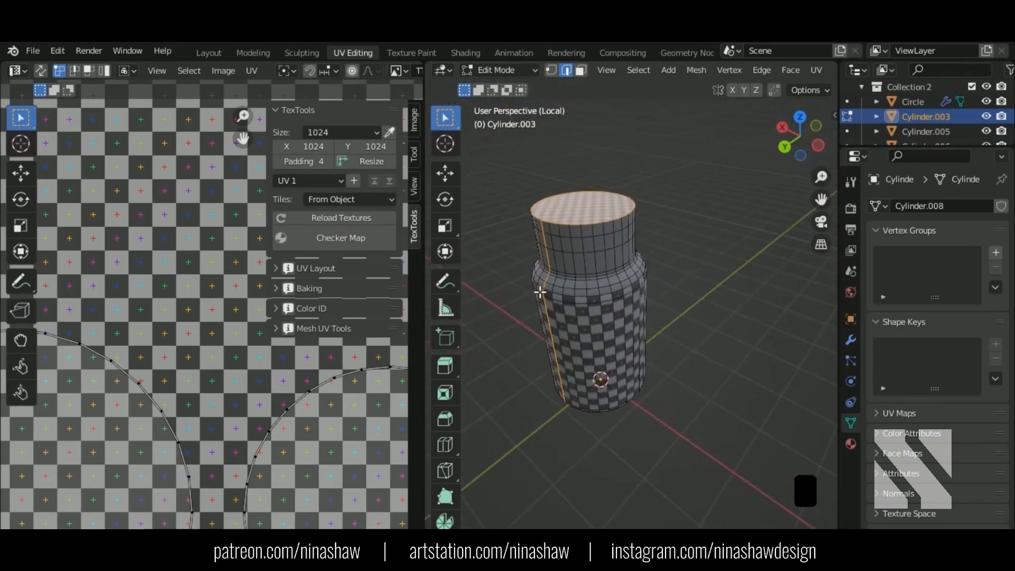
{"action": "scroll", "coordinate": [539, 293], "scroll_direction": "up", "scroll_amount": 4}
{"action": "right_click", "coordinate": [557, 244]}
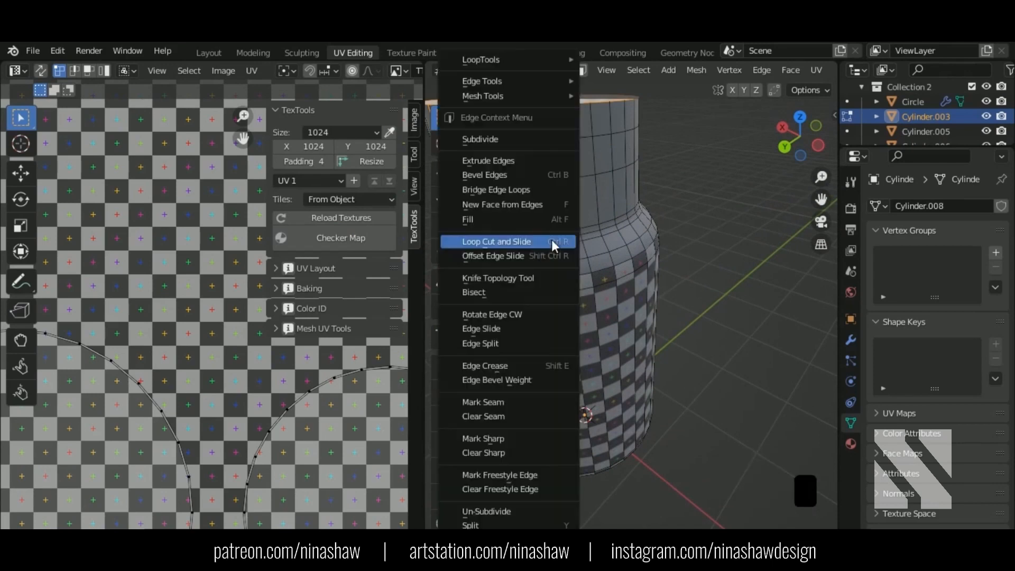
{"action": "left_click", "coordinate": [526, 401]}
{"action": "middle_click_drag", "start_coordinate": [526, 401], "coordinate": [585, 322]}
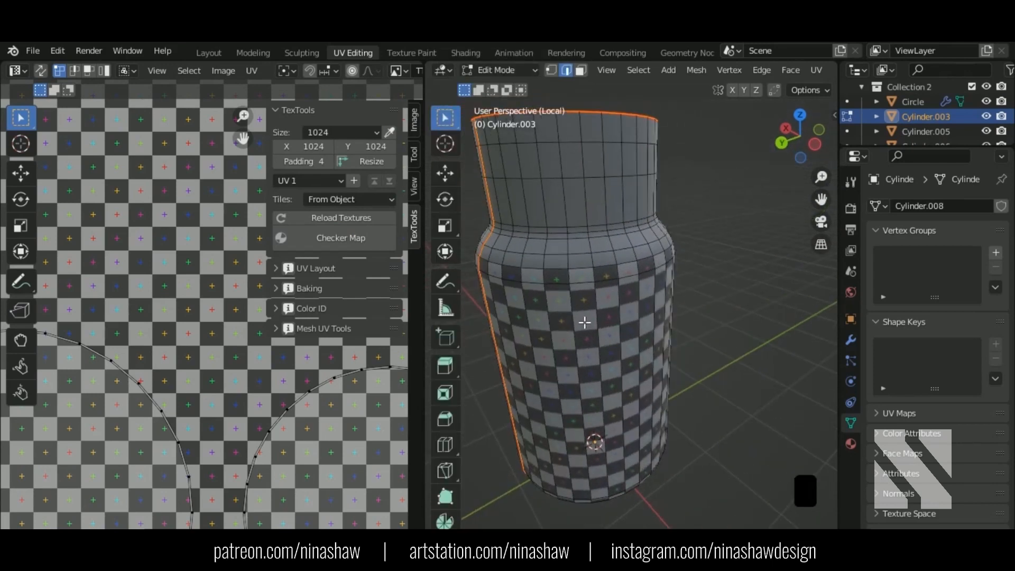
Select the whole body mesh, unwrap it along its seams, and check the checker pattern around the wall.
{"action": "key", "text": "a"}
{"action": "key", "text": "a"}
{"action": "scroll", "coordinate": [211, 343], "scroll_direction": "down", "scroll_amount": 5}
{"action": "key", "text": "u"}
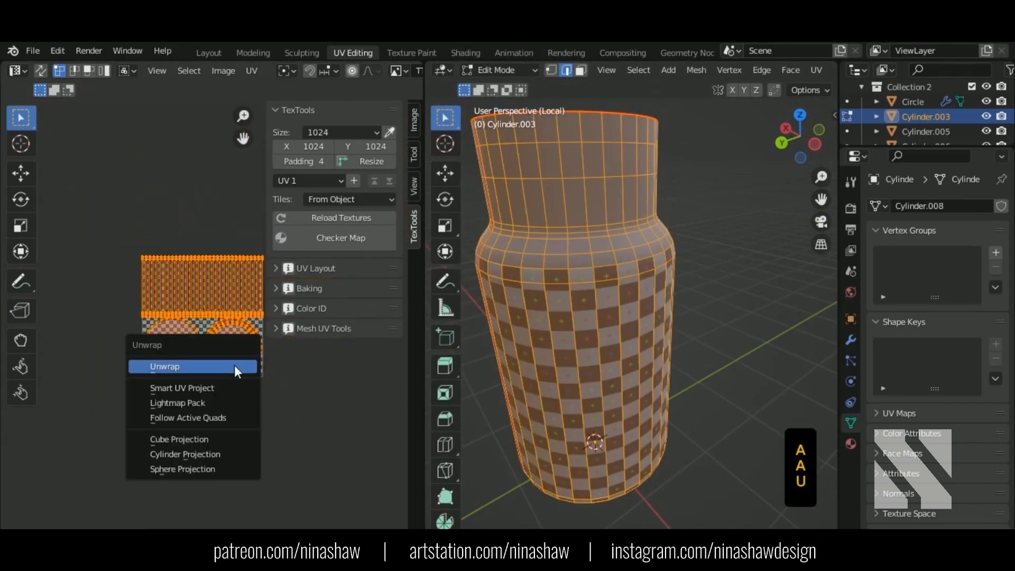
{"action": "left_click", "coordinate": [236, 366]}
{"action": "middle_click_drag", "start_coordinate": [644, 349], "coordinate": [729, 324]}
{"action": "scroll", "coordinate": [585, 340], "scroll_direction": "up", "scroll_amount": 2}
{"action": "middle_click_drag", "start_coordinate": [603, 341], "coordinate": [747, 281], "text": "shift"}
{"action": "scroll", "coordinate": [678, 291], "scroll_direction": "down", "scroll_amount": 3}
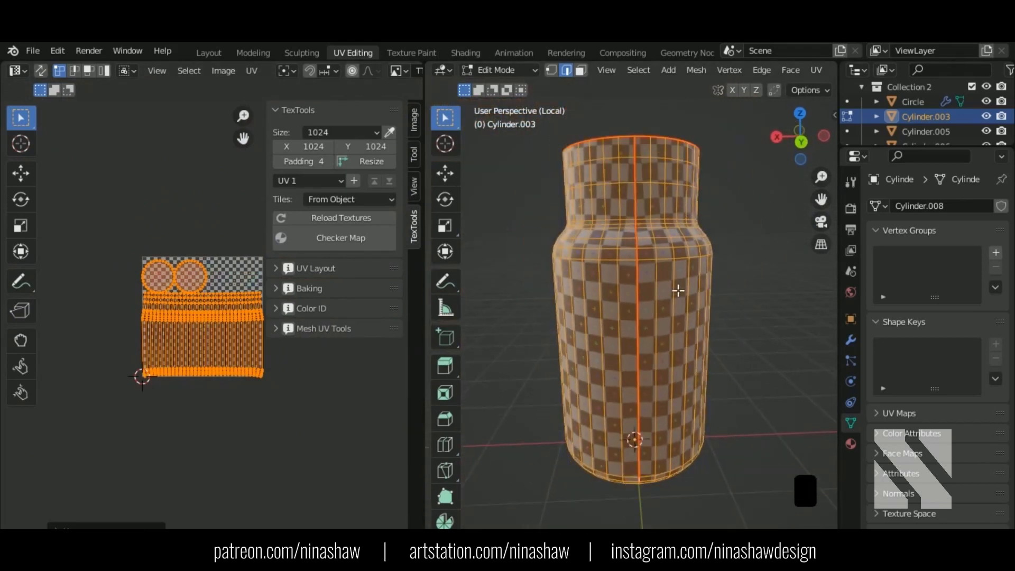
Straighten the UV island of the body's wall with the TexTools Rectify operation.
{"action": "left_click", "coordinate": [306, 268]}
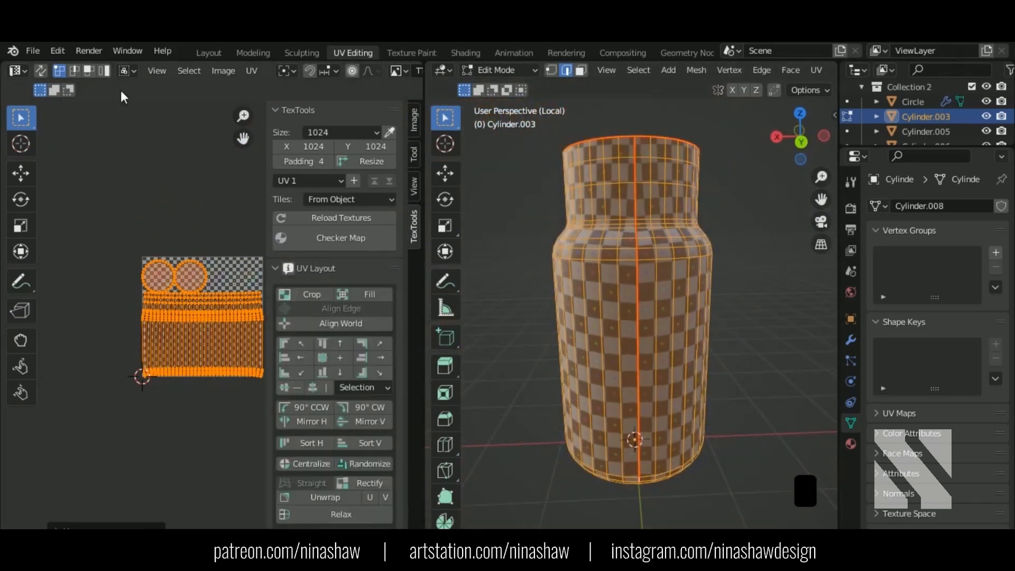
{"action": "left_click", "coordinate": [372, 483]}
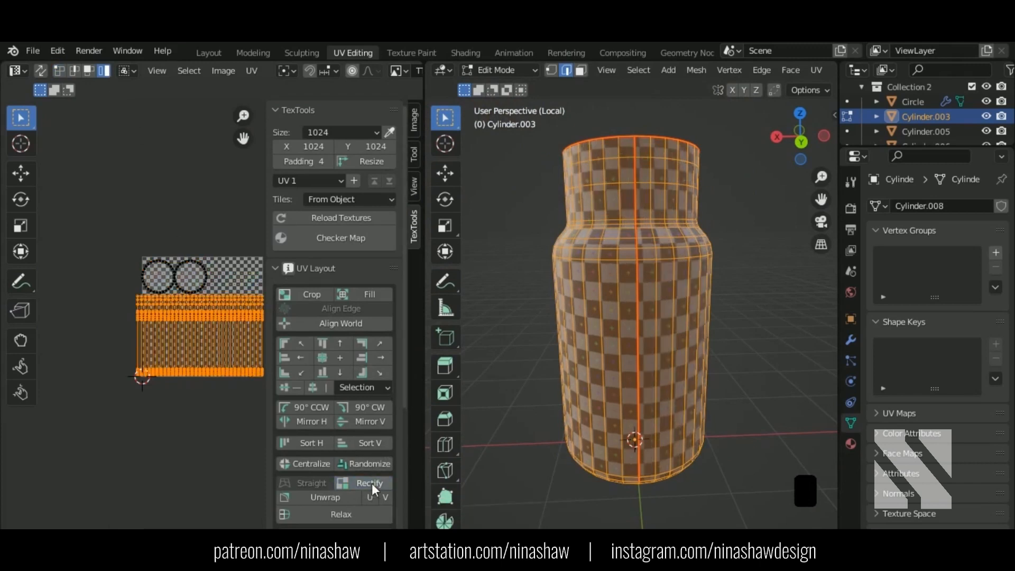
{"action": "middle_click_drag", "start_coordinate": [641, 376], "coordinate": [622, 375]}
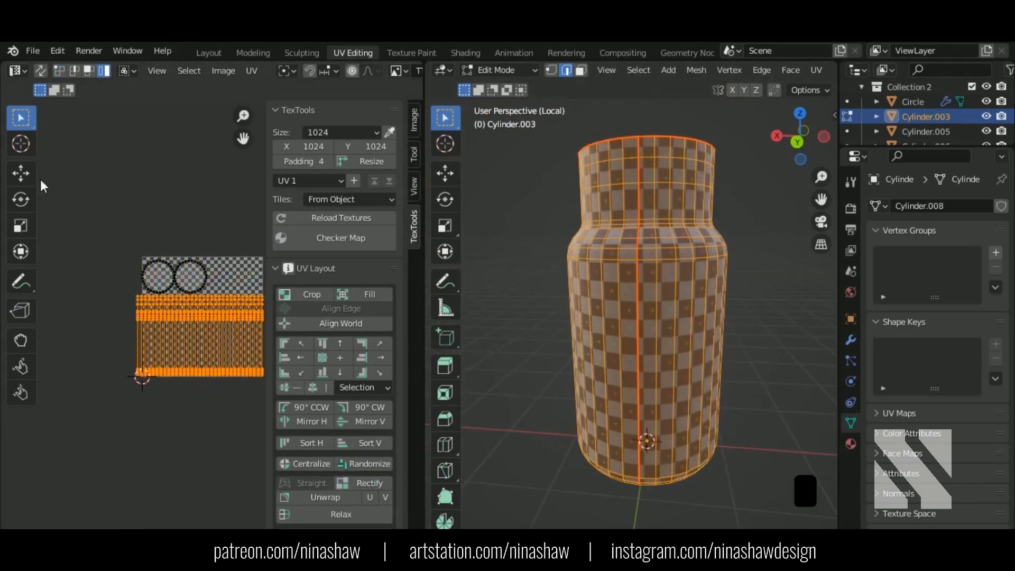
Pack all of the body's UV islands with rotation allowed, then leave mesh editing and the isolated view.
{"action": "key", "text": "a"}
{"action": "left_click", "coordinate": [251, 71]}
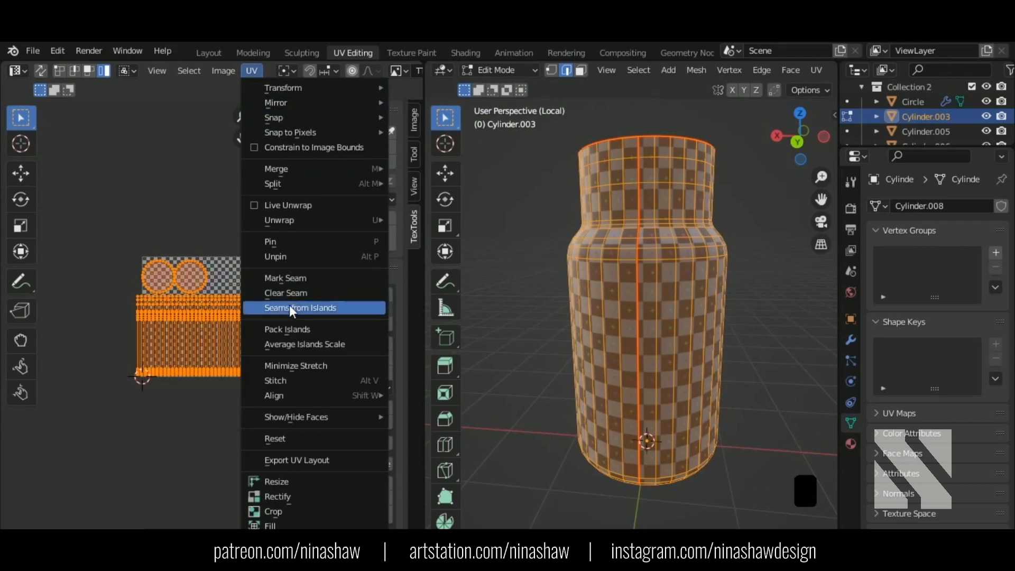
{"action": "left_click", "coordinate": [302, 330]}
{"action": "left_click", "coordinate": [140, 525]}
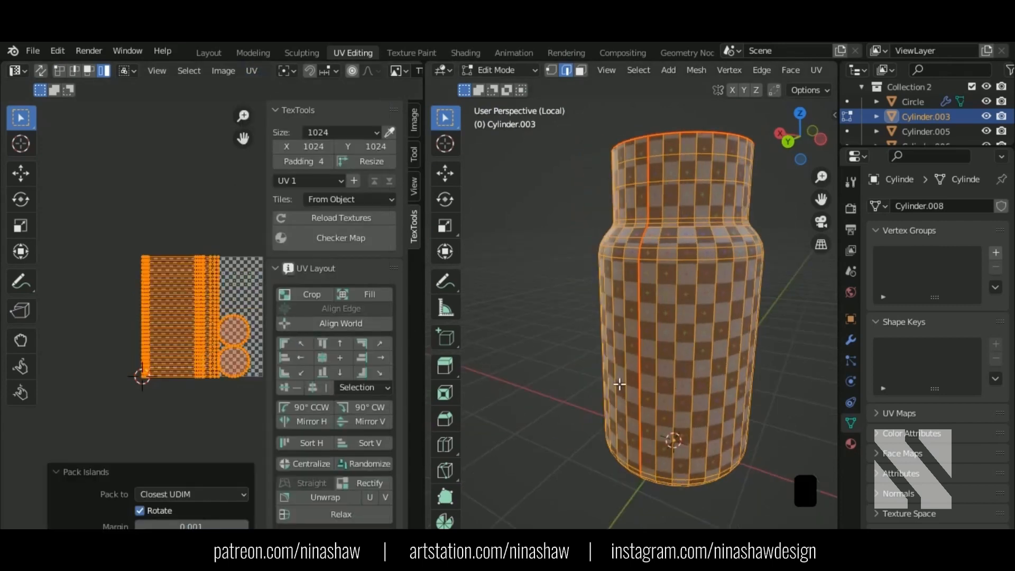
{"action": "key", "text": "Tab"}
{"action": "key", "text": "KP_Divide"}
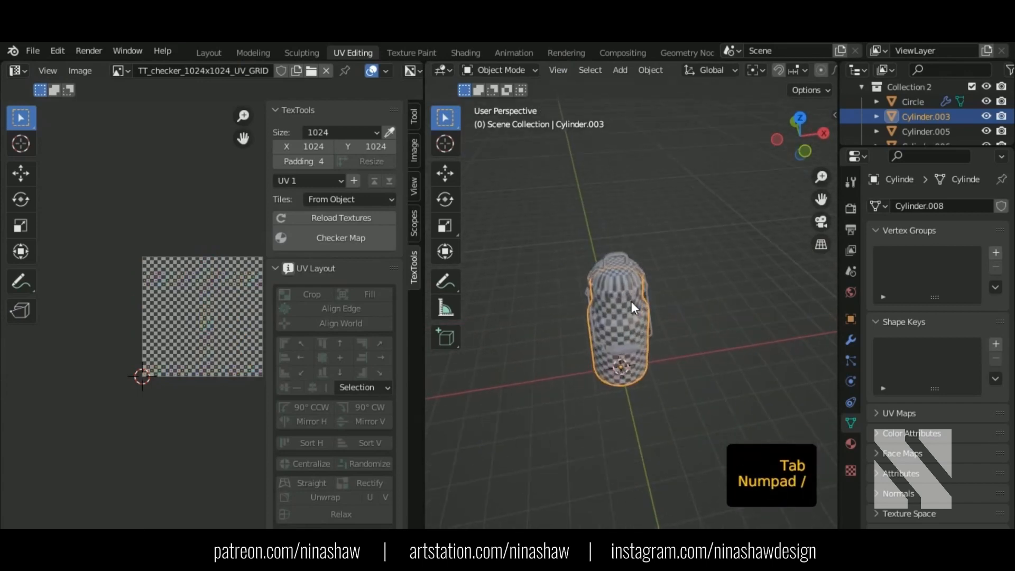
Isolate the lid, open its mesh for editing, and inset the circular cap faces on top by about 0.21 m.
{"action": "left_click", "coordinate": [621, 271]}
{"action": "key", "text": "KP_Divide"}
{"action": "key", "text": "Tab"}
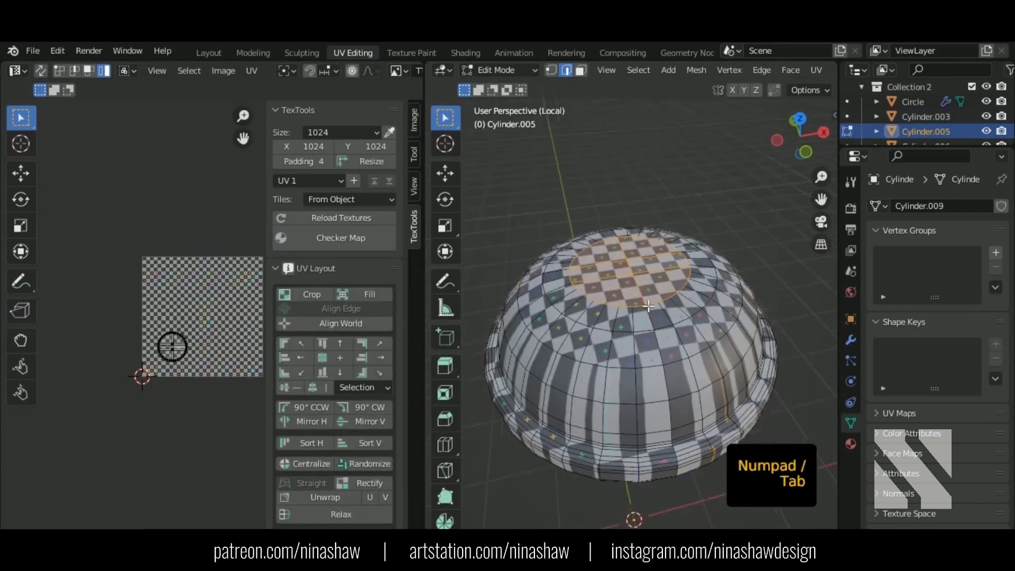
{"action": "left_click", "coordinate": [580, 70]}
{"action": "middle_click_drag", "start_coordinate": [648, 263], "coordinate": [656, 322], "text": "shift"}
{"action": "middle_click_drag", "start_coordinate": [655, 322], "coordinate": [655, 291]}
{"action": "middle_click_drag", "start_coordinate": [655, 351], "coordinate": [676, 323], "text": "shift"}
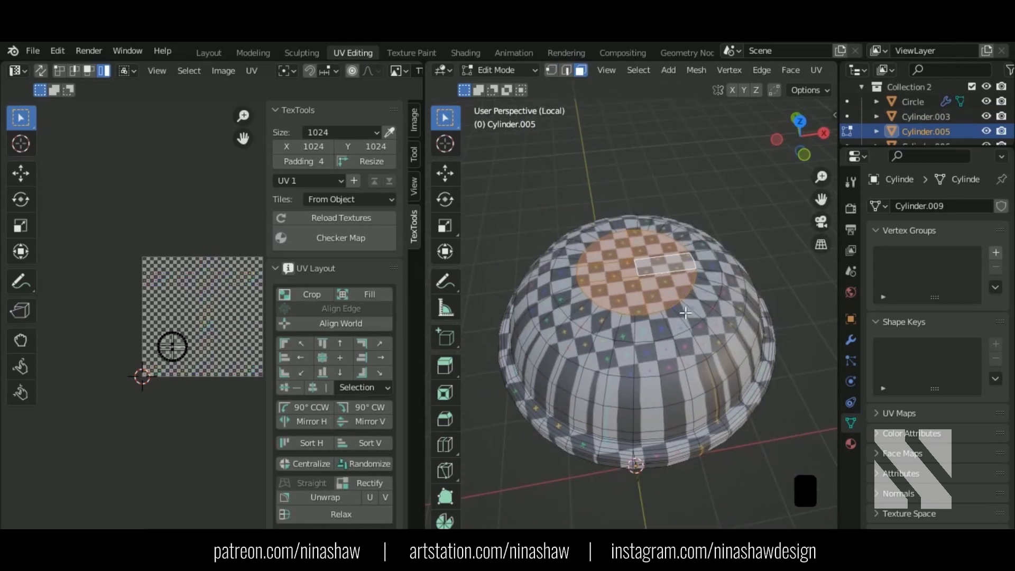
{"action": "key", "text": "i"}
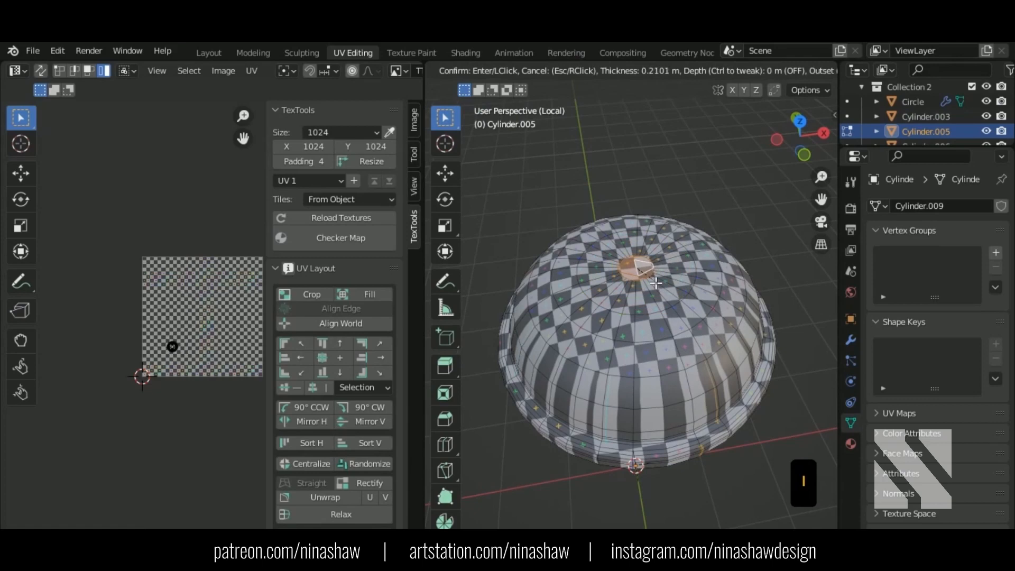
{"action": "left_click", "coordinate": [656, 283]}
Dissolve the edges dividing the small inset circle at the lid's crown into one face.
{"action": "scroll", "coordinate": [655, 284], "scroll_direction": "up", "scroll_amount": 5}
{"action": "middle_click_drag", "start_coordinate": [655, 284], "coordinate": [654, 328], "text": "shift"}
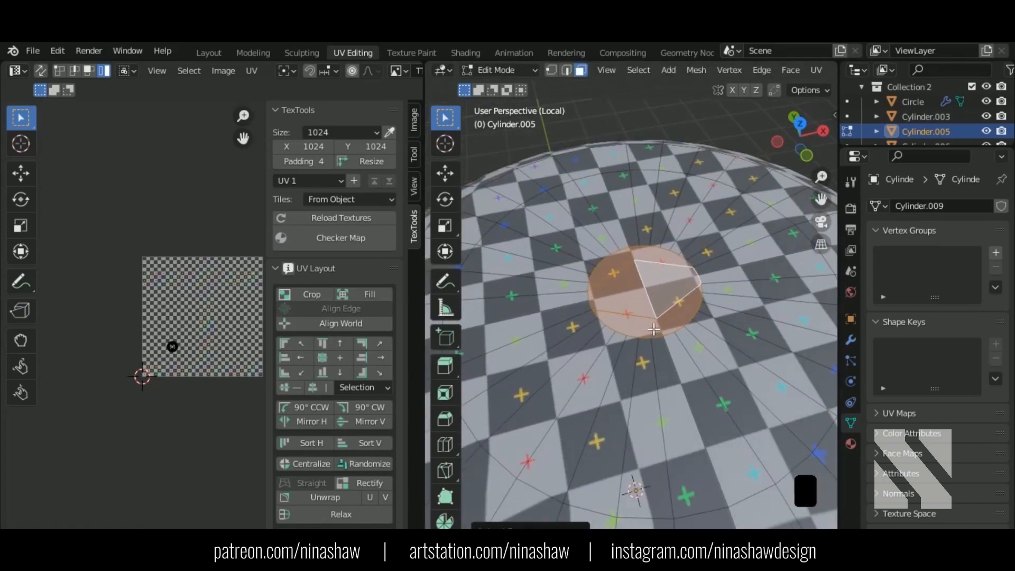
{"action": "left_click", "coordinate": [653, 316]}
{"action": "key", "text": "2"}
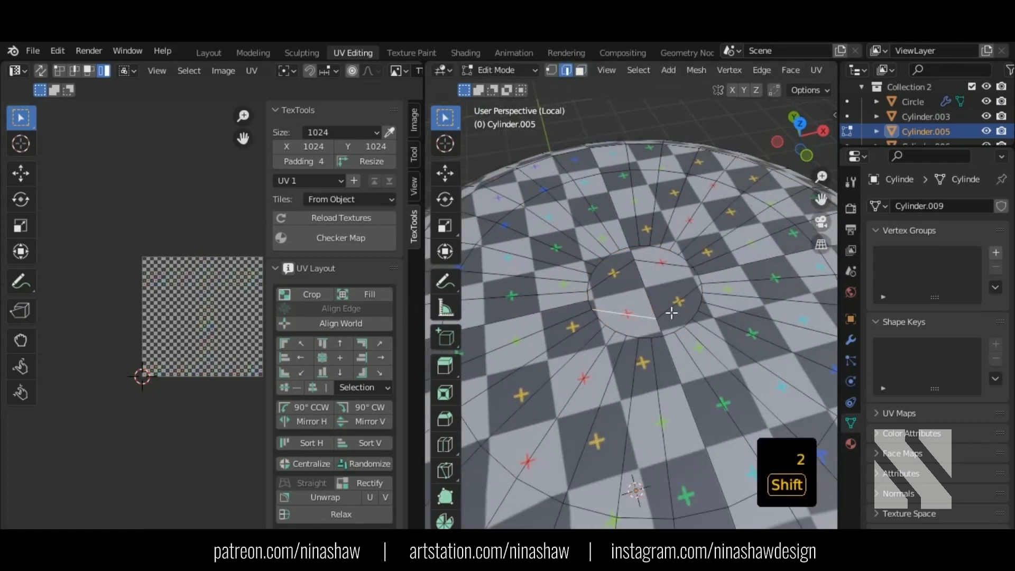
{"action": "key", "text": "ctrl+Delete"}
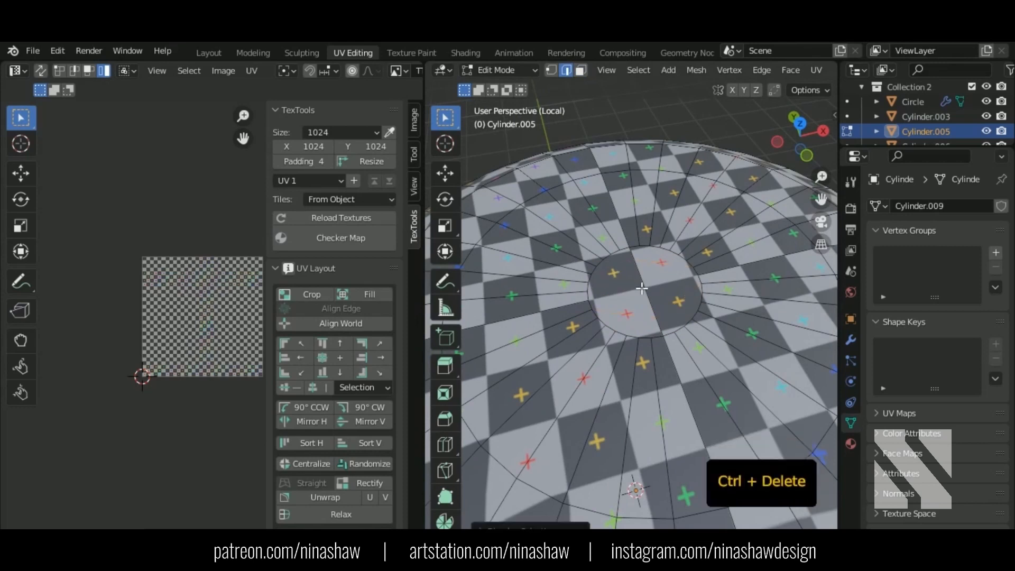
{"action": "key", "text": "ctrl+Delete"}
Inset the crown's central face once more and merge its vertices into one point with Collapse.
{"action": "key", "text": "3"}
{"action": "key", "text": "i"}
{"action": "left_click", "coordinate": [698, 315]}
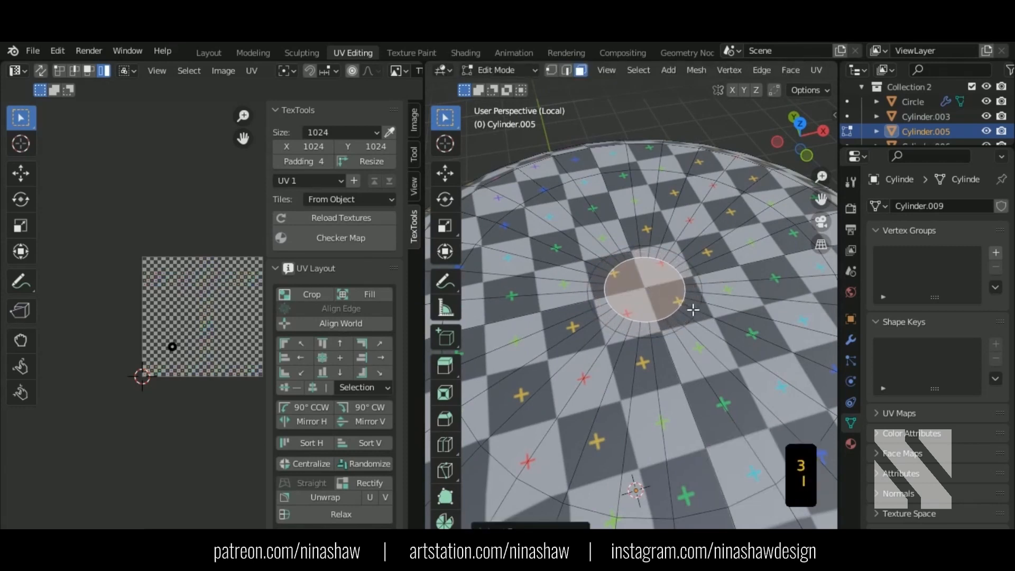
{"action": "key", "text": "m"}
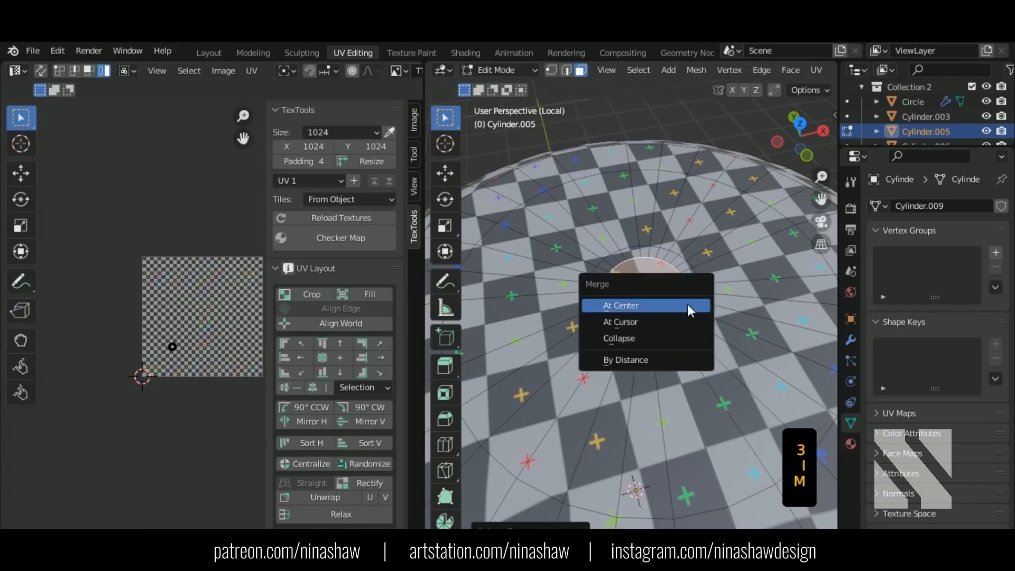
{"action": "left_click", "coordinate": [646, 338]}
Select the lid's edge loops around the underside and where the dome meets the rim, undoing the unwanted loop selection.
{"action": "middle_click_drag", "start_coordinate": [681, 336], "coordinate": [654, 202]}
{"action": "scroll", "coordinate": [679, 304], "scroll_direction": "down", "scroll_amount": 2}
{"action": "scroll", "coordinate": [680, 304], "scroll_direction": "down", "scroll_amount": 3}
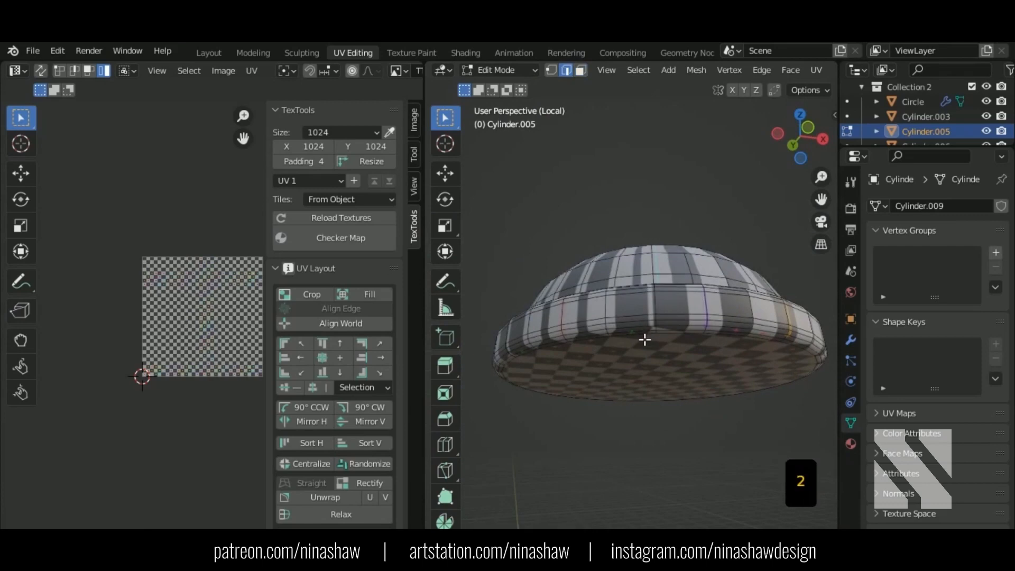
{"action": "left_click", "coordinate": [675, 337], "text": "alt+shift"}
{"action": "middle_click_drag", "start_coordinate": [657, 264], "coordinate": [633, 401]}
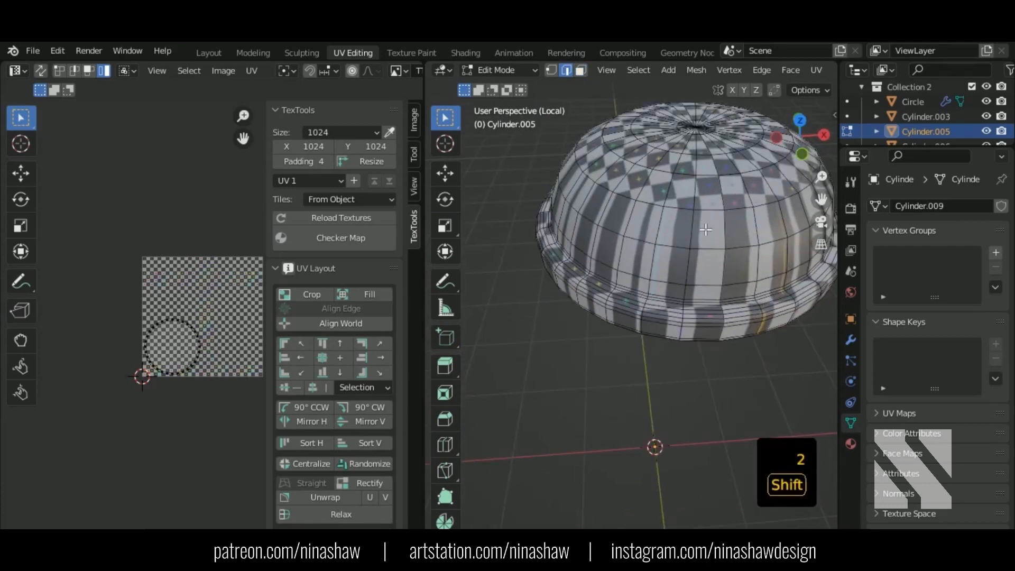
{"action": "middle_click_drag", "start_coordinate": [707, 229], "coordinate": [684, 332], "text": "shift"}
{"action": "mouse_move", "coordinate": [628, 391]}
{"action": "middle_mouse_down"}
{"action": "mouse_move", "coordinate": [645, 253]}
{"action": "mouse_move", "coordinate": [643, 385]}
{"action": "mouse_move", "coordinate": [624, 382]}
{"action": "middle_mouse_up"}
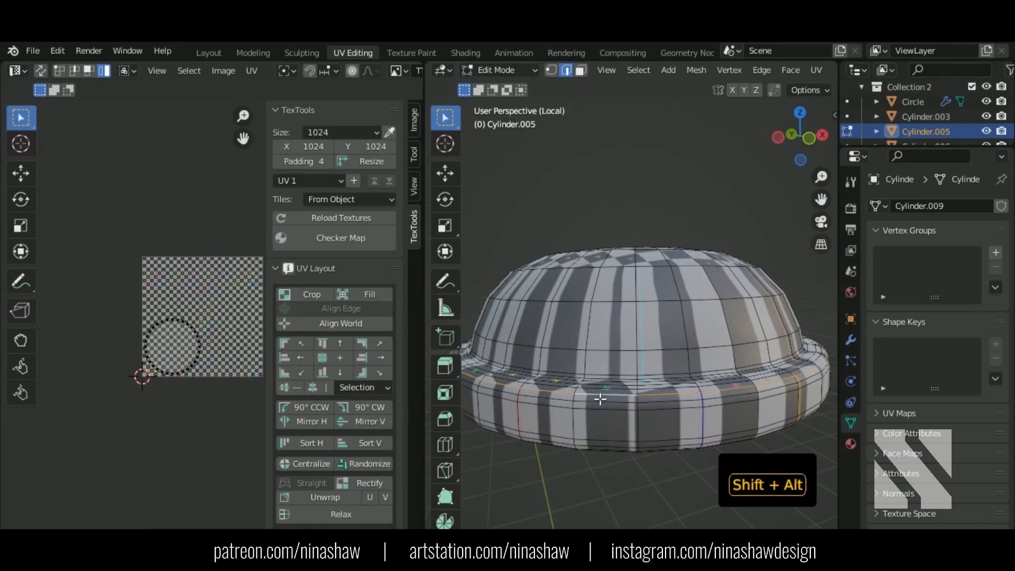
{"action": "scroll", "coordinate": [618, 386], "scroll_direction": "down", "scroll_amount": 3}
{"action": "middle_click_drag", "start_coordinate": [621, 398], "coordinate": [621, 419]}
{"action": "key", "text": "ctrl+z"}
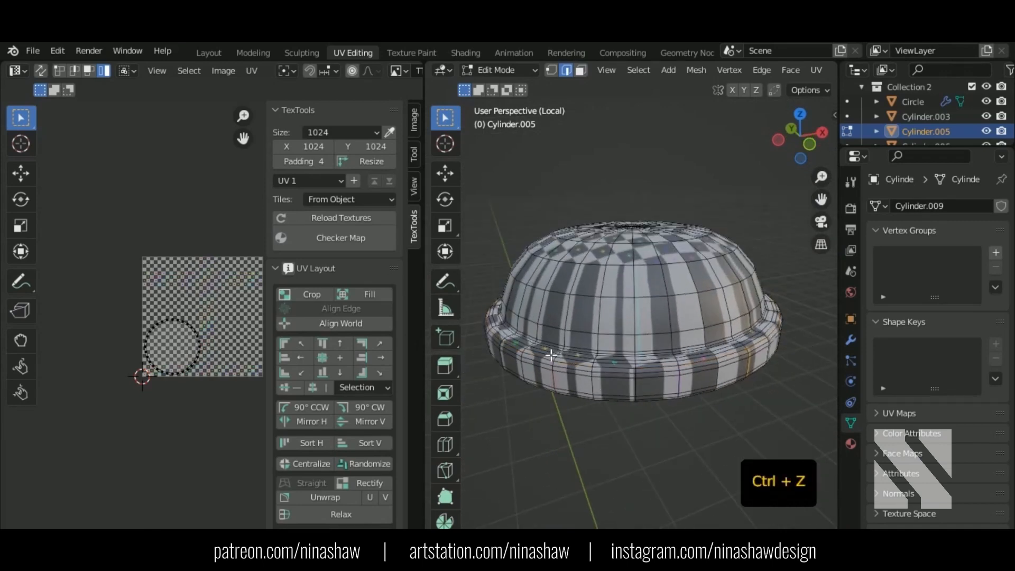
Add an edge line running from the crown down to the rim and mark the lid's selected edges as seams.
{"action": "middle_click_drag", "start_coordinate": [561, 376], "coordinate": [801, 360], "text": "shift"}
{"action": "scroll", "coordinate": [802, 360], "scroll_direction": "down", "scroll_amount": 2}
{"action": "key", "text": "KP_7"}
{"action": "middle_click_drag", "start_coordinate": [728, 343], "coordinate": [638, 465], "text": "shift"}
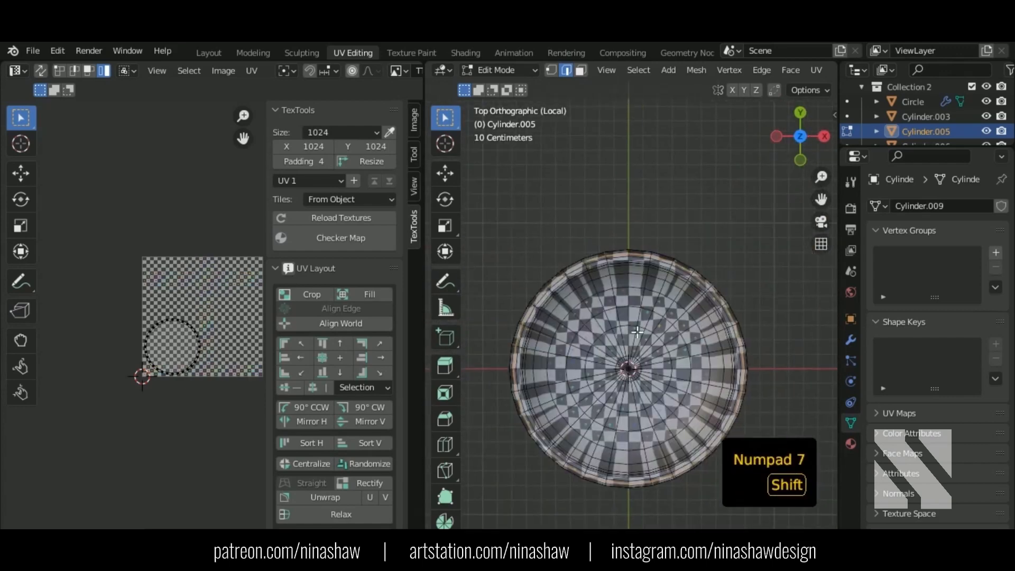
{"action": "middle_click_drag", "start_coordinate": [635, 302], "coordinate": [650, 280]}
{"action": "right_click", "coordinate": [649, 280]}
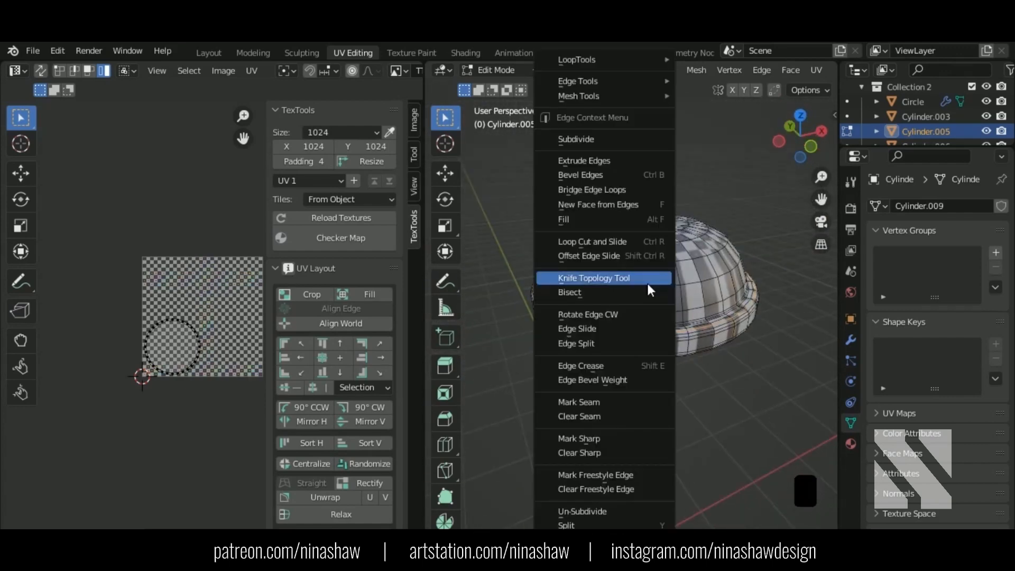
{"action": "left_click", "coordinate": [614, 405]}
Select the whole lid mesh, unwrap it along its seams, and check the checker pattern around the dome's seam.
{"action": "key", "text": "a"}
{"action": "key", "text": "a"}
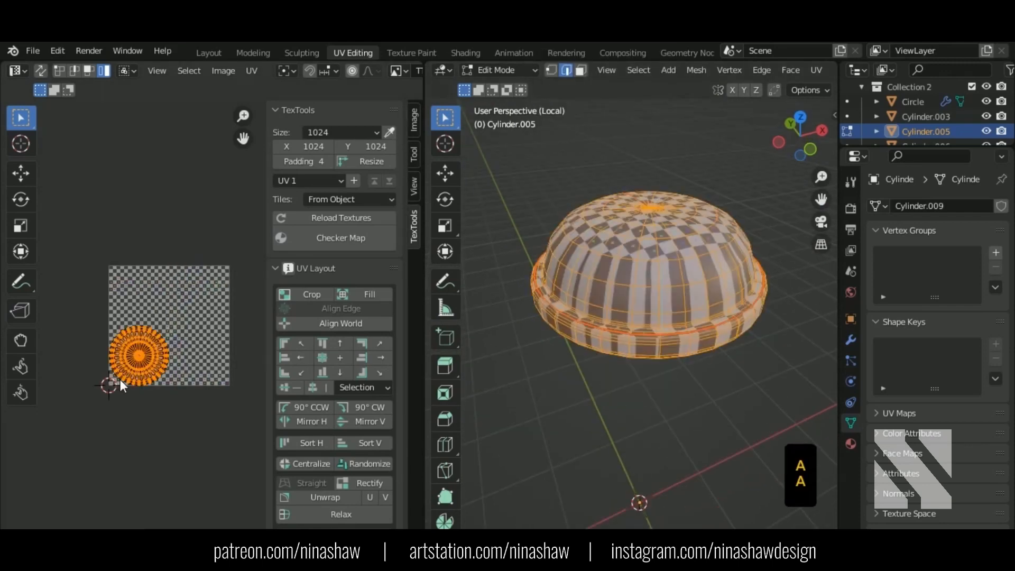
{"action": "key", "text": "u"}
{"action": "left_click", "coordinate": [119, 379]}
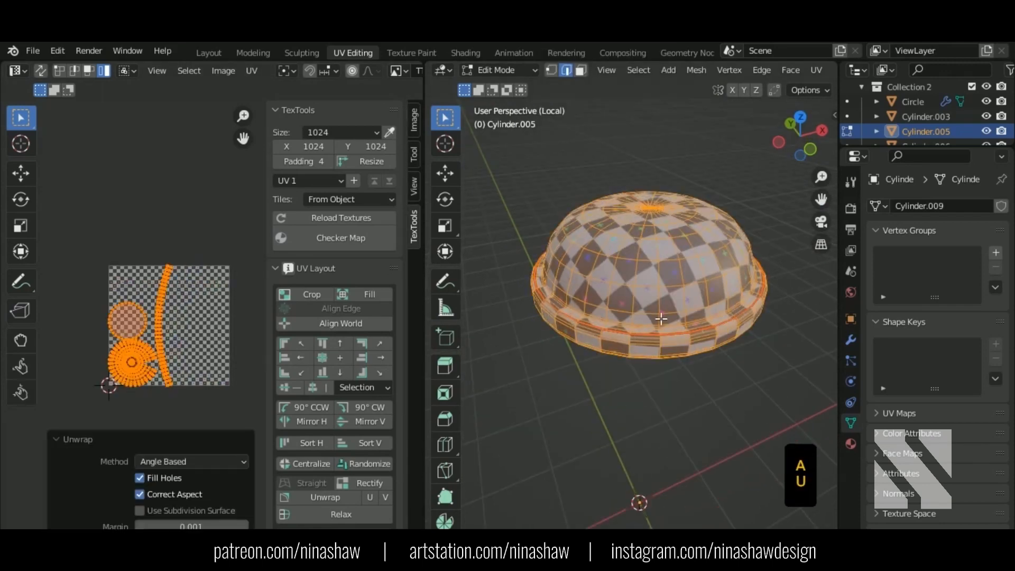
{"action": "middle_click_drag", "start_coordinate": [661, 319], "coordinate": [763, 308]}
{"action": "middle_click_drag", "start_coordinate": [638, 332], "coordinate": [727, 316], "text": "shift"}
{"action": "middle_click_drag", "start_coordinate": [727, 316], "coordinate": [798, 318]}
{"action": "middle_click_drag", "start_coordinate": [637, 339], "coordinate": [714, 340], "text": "shift"}
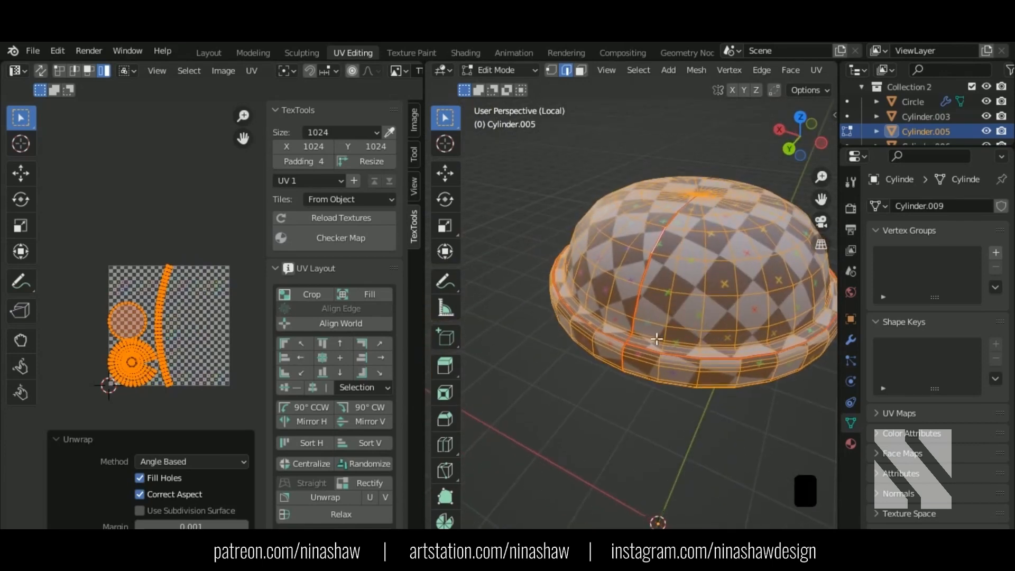
Select the long curved rim strip in the lid's UV layout and straighten it with Rectify.
{"action": "middle_click_drag", "start_coordinate": [206, 366], "coordinate": [229, 332]}
{"action": "left_click", "coordinate": [191, 333]}
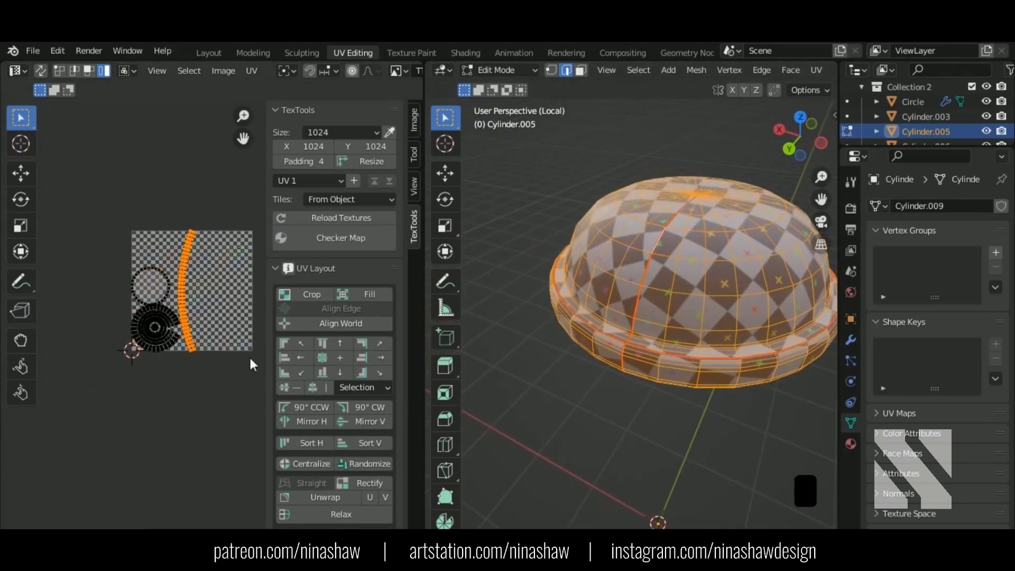
{"action": "left_click", "coordinate": [380, 478]}
{"action": "middle_click_drag", "start_coordinate": [682, 190], "coordinate": [684, 229]}
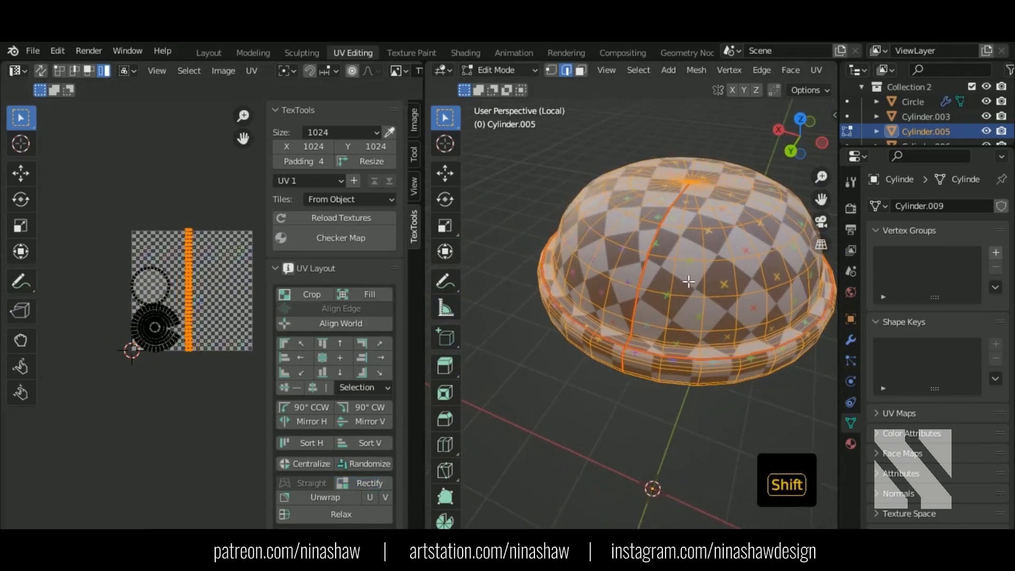
{"action": "middle_click_drag", "start_coordinate": [688, 281], "coordinate": [623, 333], "text": "shift"}
{"action": "scroll", "coordinate": [608, 334], "scroll_direction": "up", "scroll_amount": 2}
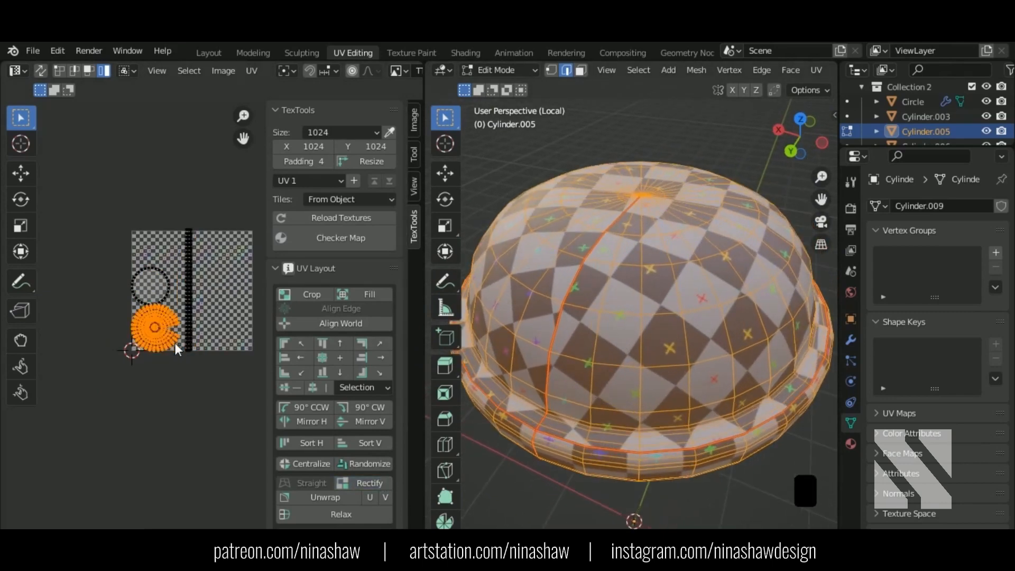
Clear the seam from the short edge between the crown's centre point and the small ring around it.
{"action": "middle_click_drag", "start_coordinate": [702, 383], "coordinate": [685, 381]}
{"action": "middle_click_drag", "start_coordinate": [694, 222], "coordinate": [650, 350]}
{"action": "scroll", "coordinate": [642, 328], "scroll_direction": "up", "scroll_amount": 2}
{"action": "left_click", "coordinate": [608, 244]}
{"action": "right_click", "coordinate": [603, 253]}
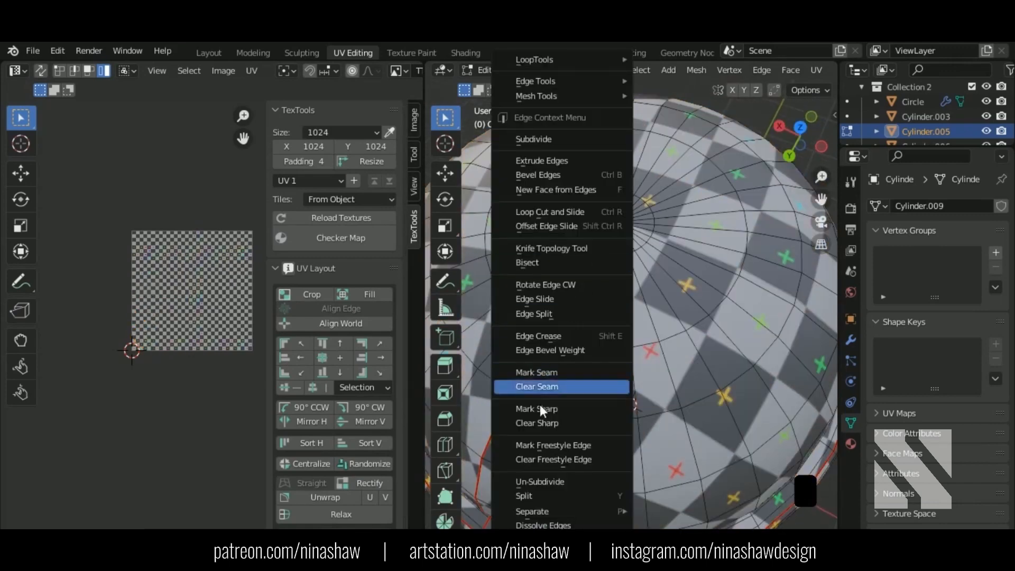
{"action": "left_click", "coordinate": [562, 383]}
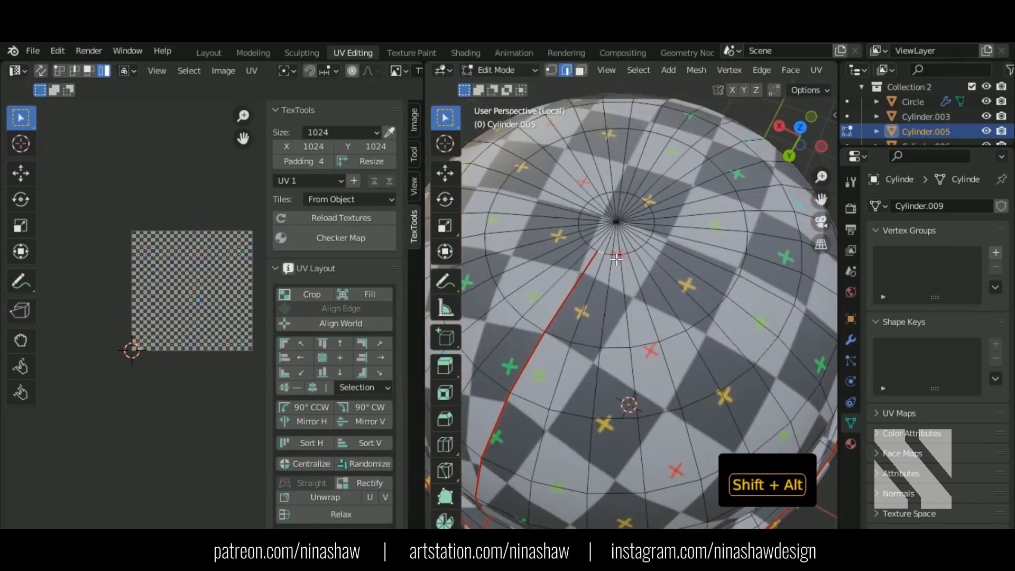
Mark the small edge ring around the crown's centre as a seam and unwrap the whole lid again.
{"action": "left_click", "coordinate": [613, 257], "text": "alt+shift"}
{"action": "right_click", "coordinate": [612, 258]}
{"action": "left_click", "coordinate": [562, 403]}
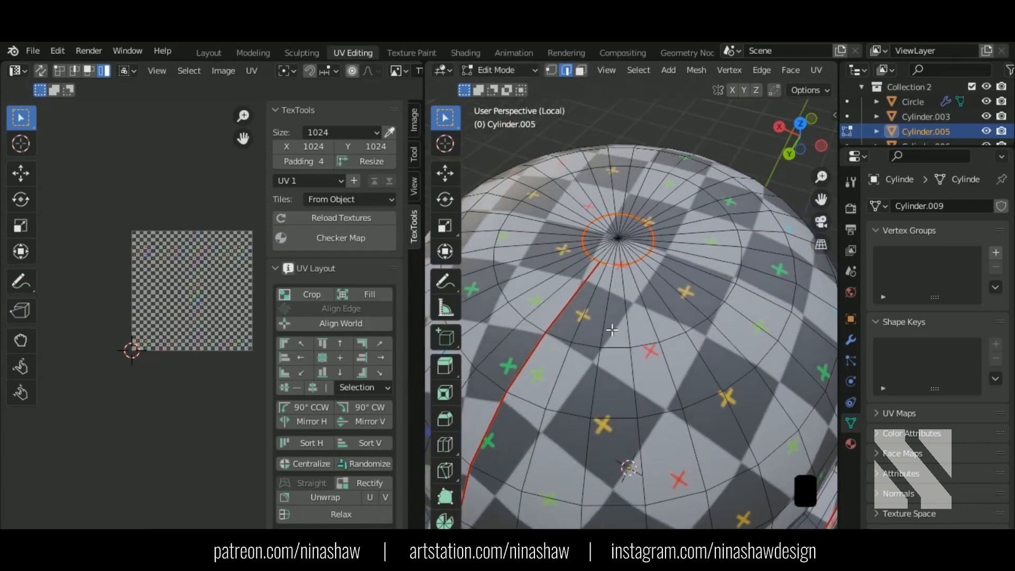
{"action": "key", "text": "a"}
{"action": "key", "text": "a"}
{"action": "key", "text": "u"}
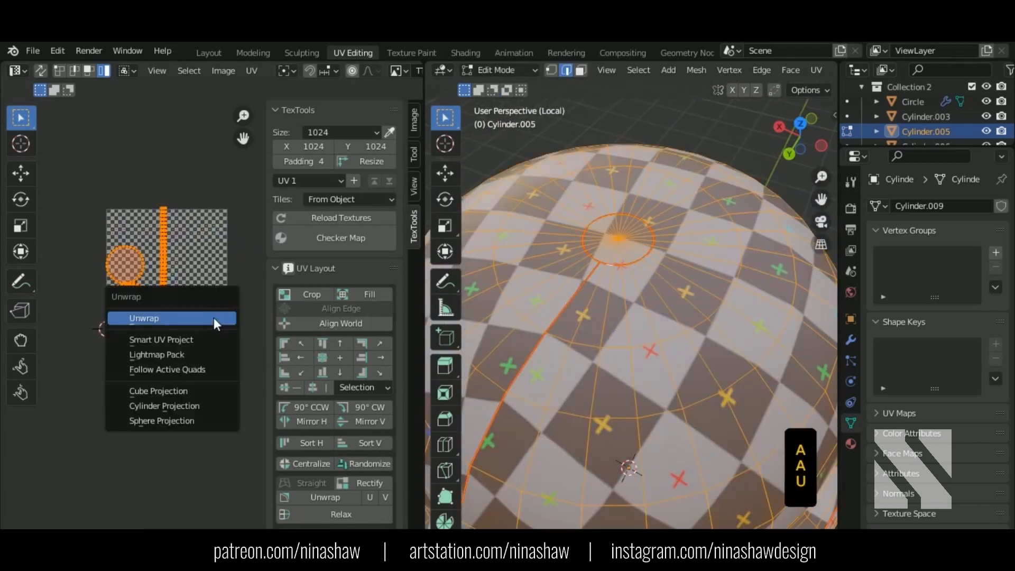
{"action": "left_click", "coordinate": [214, 318]}
Try straightening the dome's UV island with Rectify, repeat the attempt, and undo it both times.
{"action": "scroll", "coordinate": [628, 335], "scroll_direction": "down", "scroll_amount": 2}
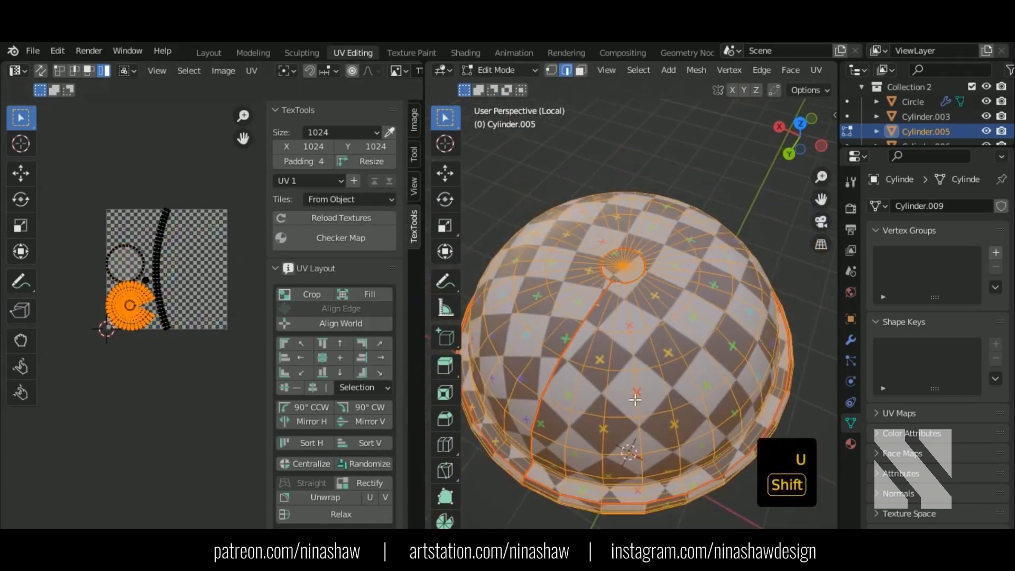
{"action": "middle_click_drag", "start_coordinate": [636, 399], "coordinate": [647, 317], "text": "shift"}
{"action": "left_click", "coordinate": [381, 483]}
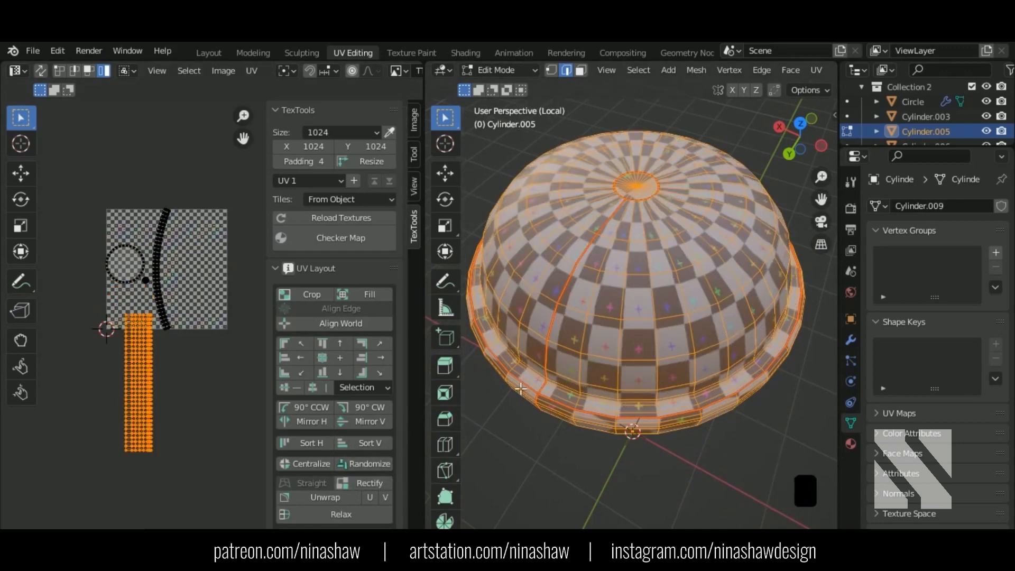
{"action": "key", "text": "ctrl+z"}
{"action": "left_click", "coordinate": [373, 482]}
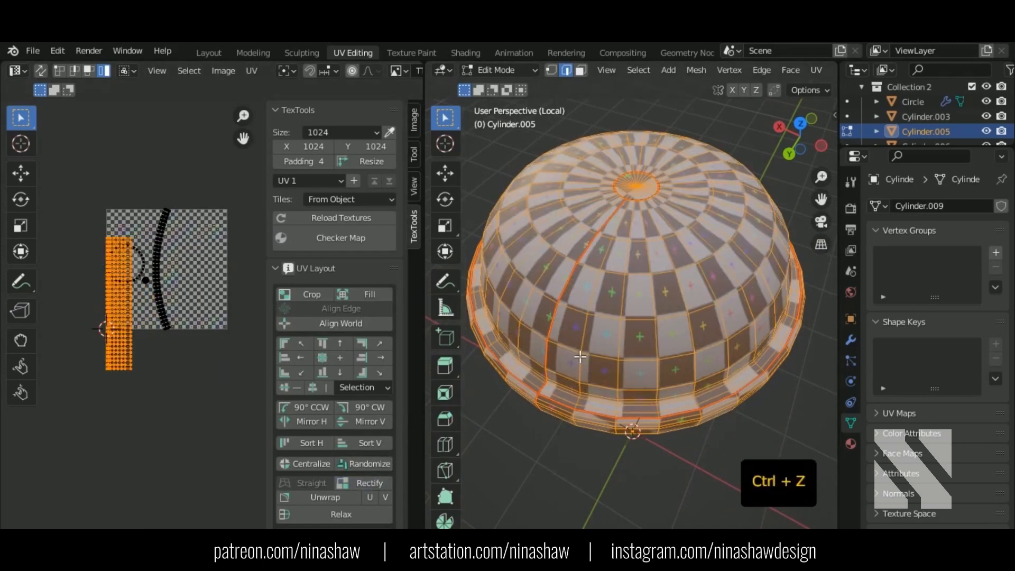
{"action": "middle_click_drag", "start_coordinate": [624, 296], "coordinate": [662, 287]}
{"action": "key", "text": "ctrl+z"}
{"action": "middle_click_drag", "start_coordinate": [621, 244], "coordinate": [621, 267]}
{"action": "scroll", "coordinate": [132, 294], "scroll_direction": "up", "scroll_amount": 1}
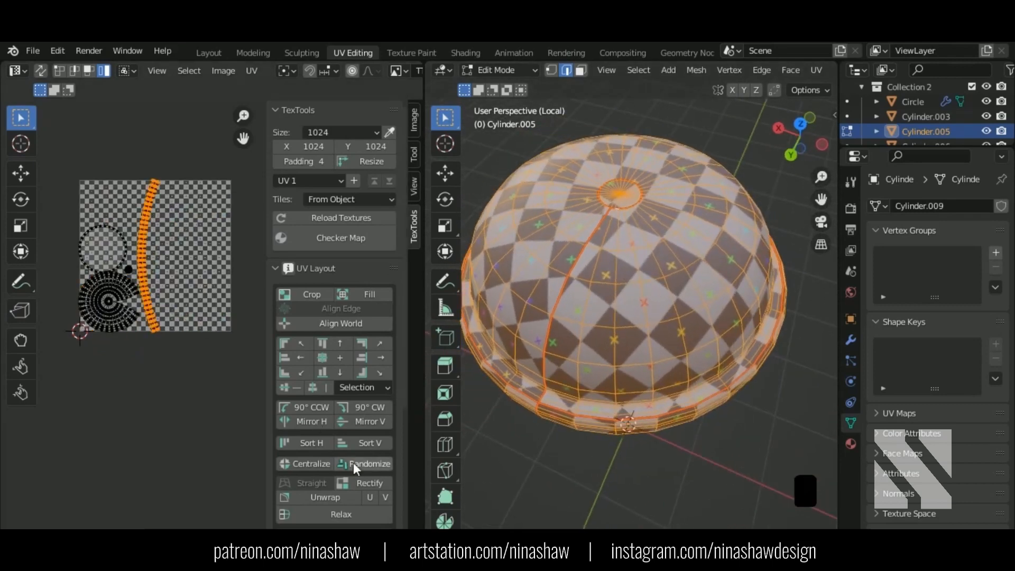
Rectify the rim strip's UV island and mark the edge loop at the foot of the dome as a seam.
{"action": "left_click", "coordinate": [363, 482]}
{"action": "middle_click_drag", "start_coordinate": [598, 449], "coordinate": [592, 340]}
{"action": "scroll", "coordinate": [596, 407], "scroll_direction": "up", "scroll_amount": 1}
{"action": "left_click", "coordinate": [588, 342]}
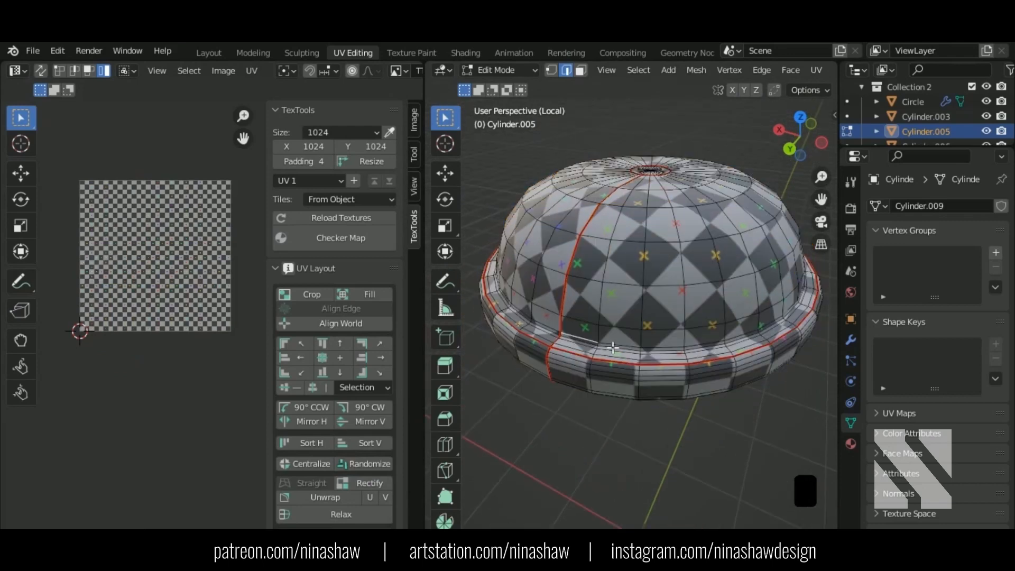
{"action": "left_click", "coordinate": [661, 357], "text": "alt+shift"}
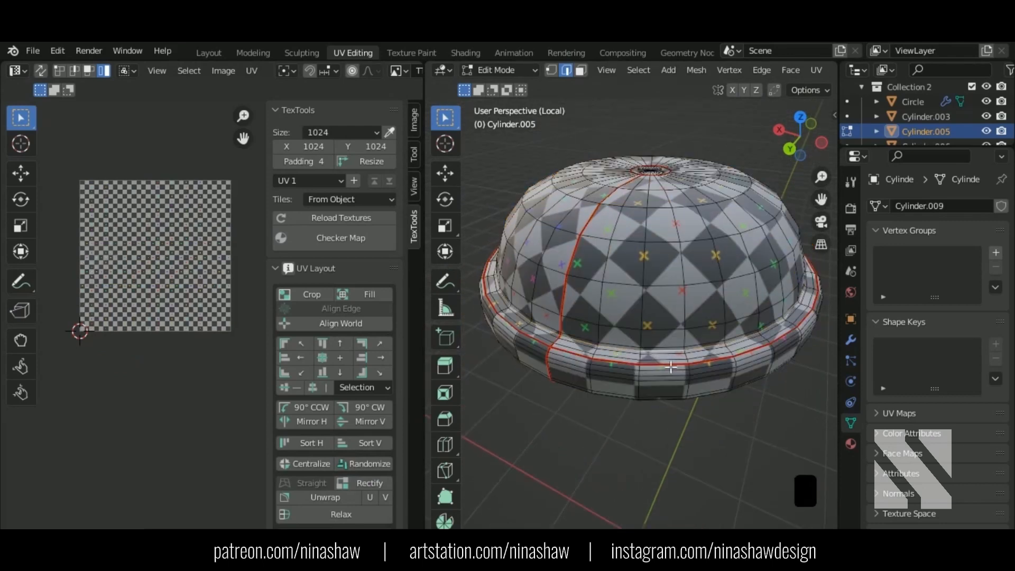
{"action": "right_click", "coordinate": [664, 361]}
{"action": "left_click", "coordinate": [618, 405]}
Unwrap the whole lid with the new seam and straighten the thin ring and rim strip UV islands with Rectify.
{"action": "key", "text": "a"}
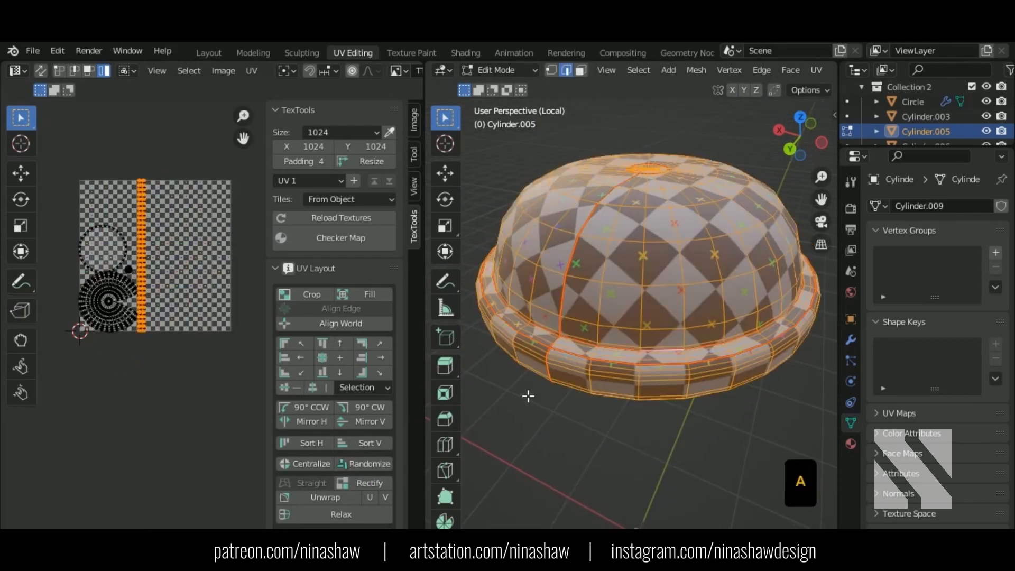
{"action": "key", "text": "a"}
{"action": "key", "text": "u"}
{"action": "left_click", "coordinate": [214, 350]}
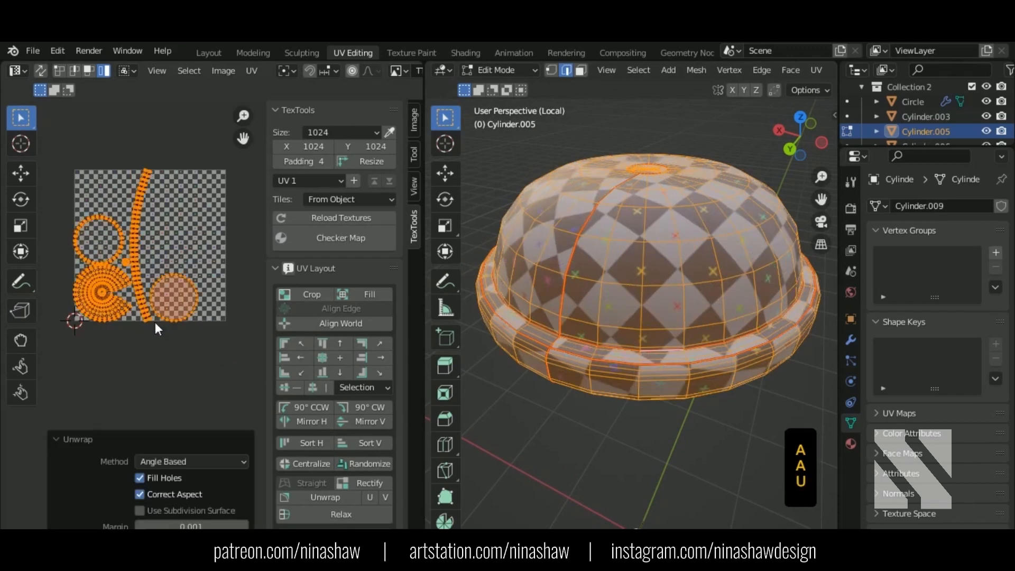
{"action": "left_click", "coordinate": [122, 307]}
{"action": "left_click", "coordinate": [381, 481]}
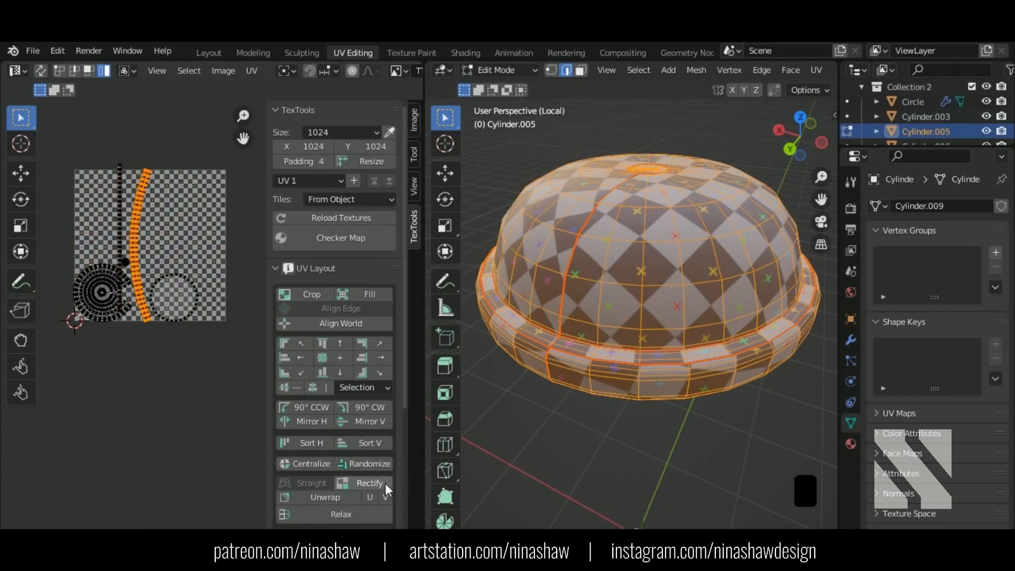
{"action": "left_click", "coordinate": [385, 483]}
Rectify the dome's UV island, inspect the checker pattern from above, and undo the straightening.
{"action": "left_click", "coordinate": [378, 483]}
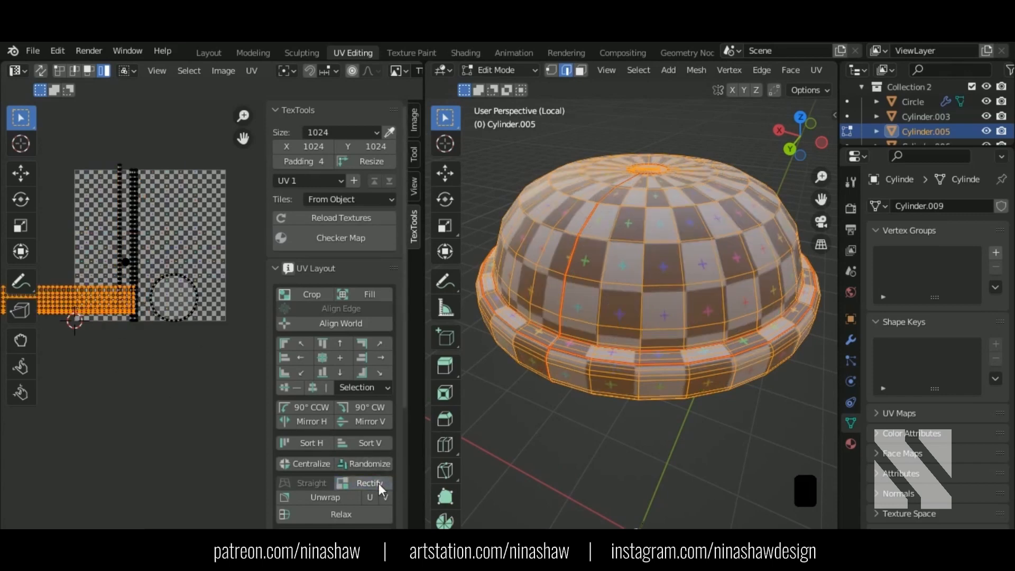
{"action": "middle_click_drag", "start_coordinate": [650, 254], "coordinate": [651, 346]}
{"action": "scroll", "coordinate": [650, 347], "scroll_direction": "down", "scroll_amount": 1}
{"action": "middle_click_drag", "start_coordinate": [626, 297], "coordinate": [637, 325], "text": "shift"}
{"action": "middle_click_drag", "start_coordinate": [126, 357], "coordinate": [214, 369]}
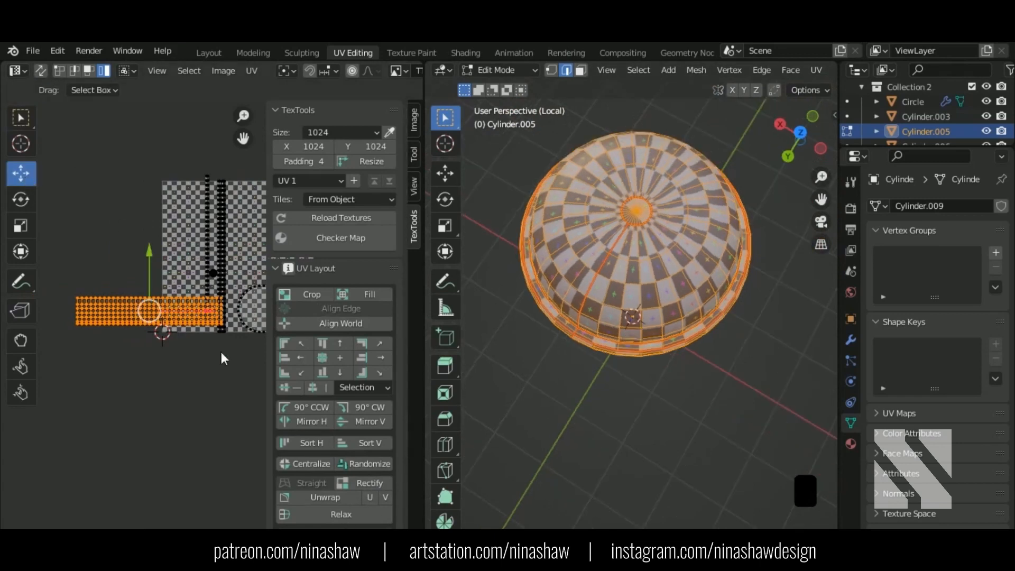
{"action": "key", "text": "ctrl+z"}
{"action": "scroll", "coordinate": [269, 346], "scroll_direction": "down", "scroll_amount": 1}
{"action": "middle_click_drag", "start_coordinate": [270, 347], "coordinate": [178, 364]}
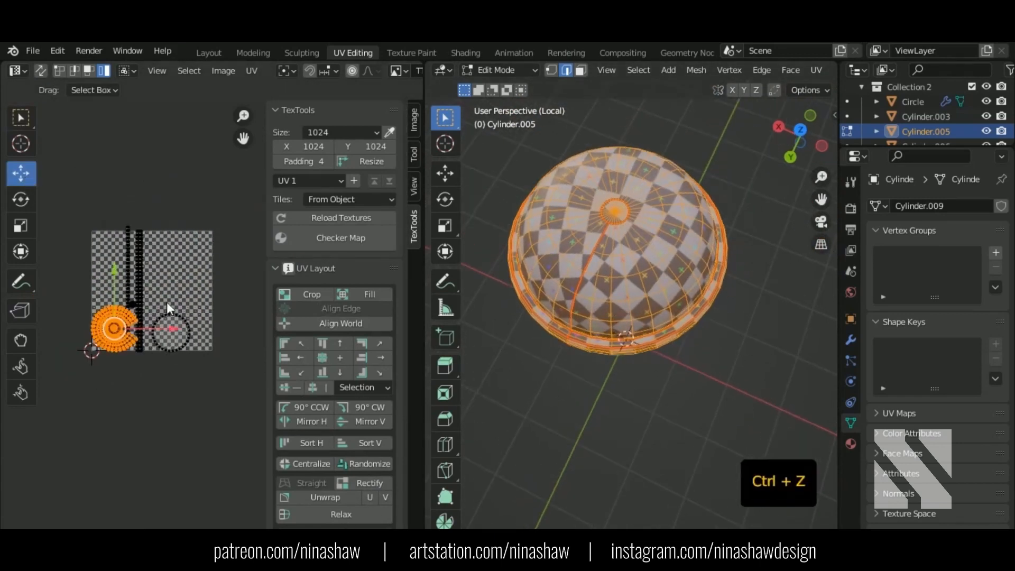
Pack all the lid's UV islands, leave local view, and scale the islands down to about 0.77.
{"action": "left_click_drag", "start_coordinate": [249, 158], "coordinate": [39, 451]}
{"action": "left_click", "coordinate": [251, 71]}
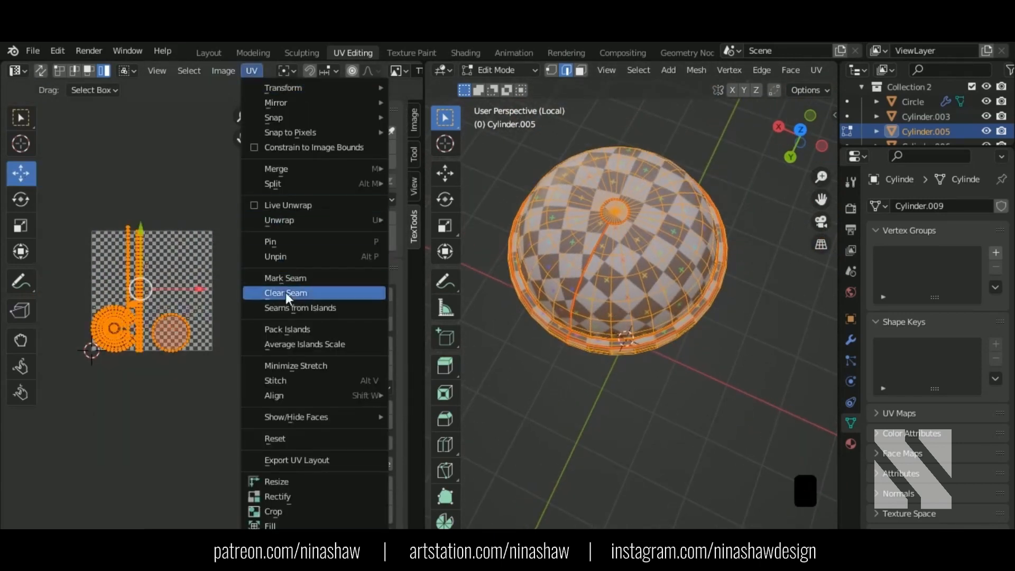
{"action": "left_click", "coordinate": [296, 327]}
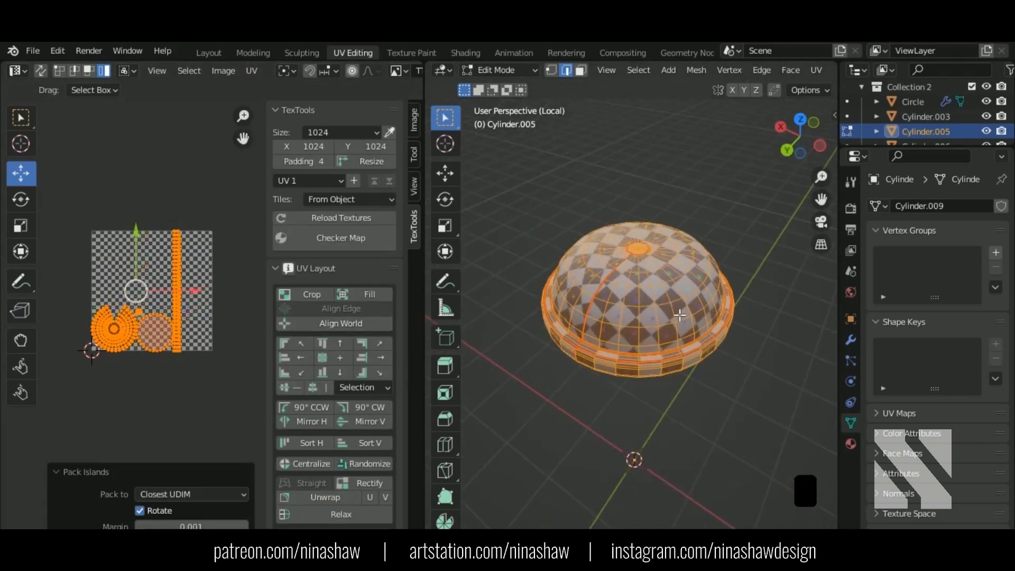
{"action": "key", "text": "KP_Divide"}
{"action": "key", "text": "s"}
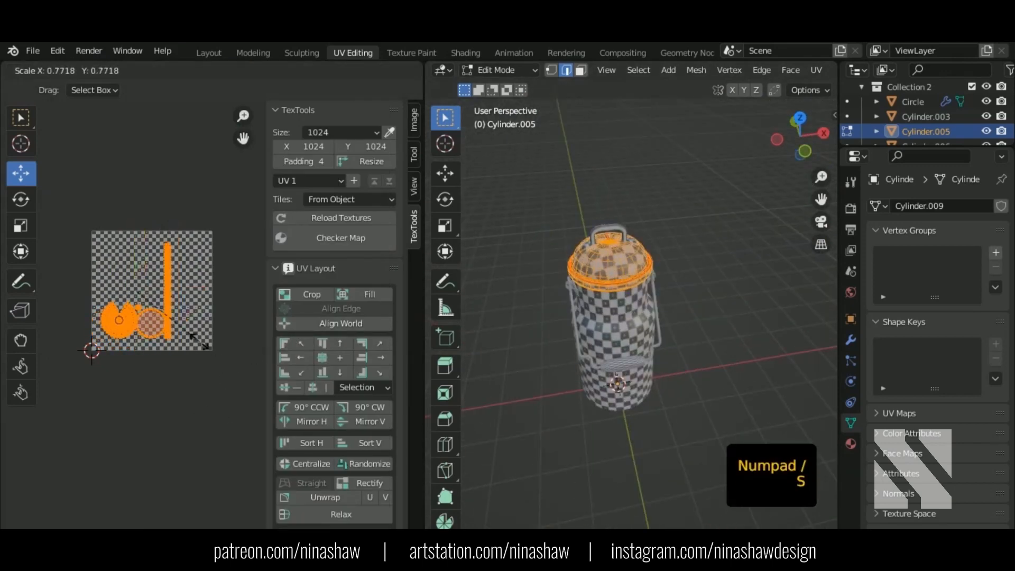
{"action": "left_click", "coordinate": [204, 339]}
Finish editing the lid and isolate the carrying handle's barrel-shaped grip in local view for mesh editing.
{"action": "middle_click_drag", "start_coordinate": [627, 258], "coordinate": [627, 247]}
{"action": "key", "text": "Tab"}
{"action": "left_click", "coordinate": [627, 368]}
{"action": "key", "text": "KP_Divide"}
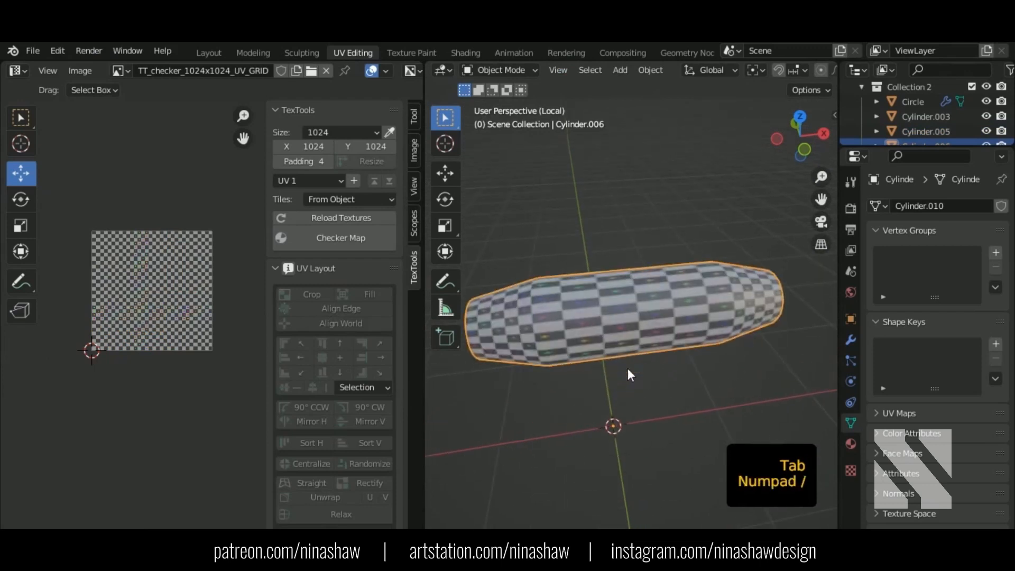
{"action": "key", "text": "Tab"}
{"action": "middle_click_drag", "start_coordinate": [571, 289], "coordinate": [730, 287], "text": "shift"}
{"action": "scroll", "coordinate": [603, 270], "scroll_direction": "up", "scroll_amount": 1}
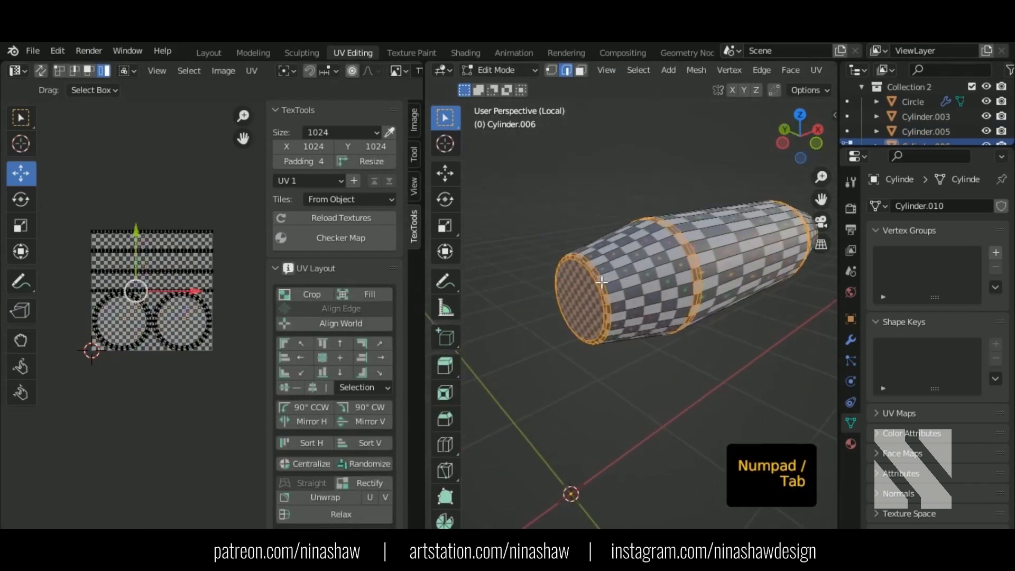
Mark the edge loops around both end caps of the grip and a lengthwise edge line as seams.
{"action": "left_click", "coordinate": [599, 285]}
{"action": "middle_click_drag", "start_coordinate": [600, 284], "coordinate": [684, 284]}
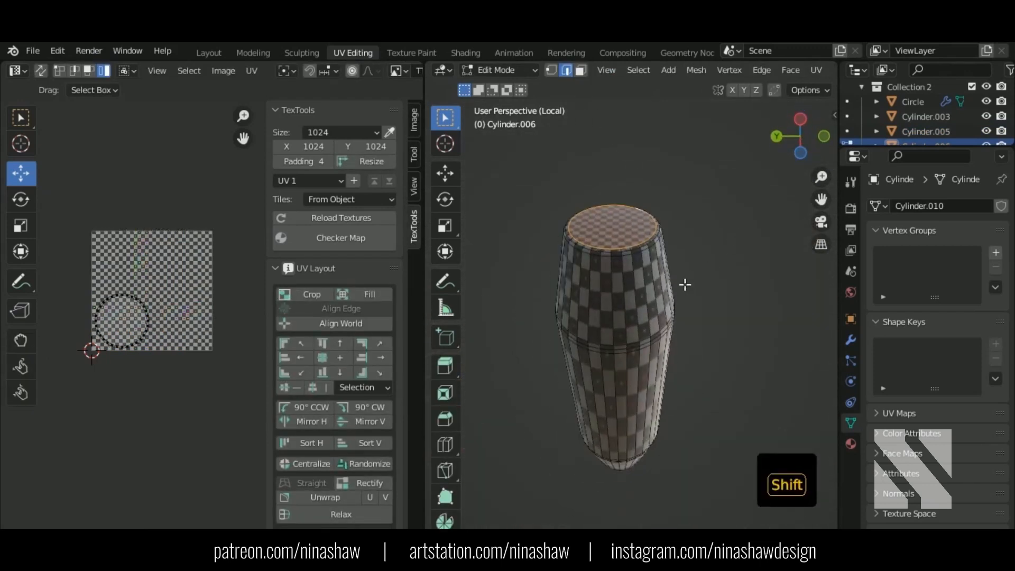
{"action": "middle_click_drag", "start_coordinate": [662, 411], "coordinate": [623, 367]}
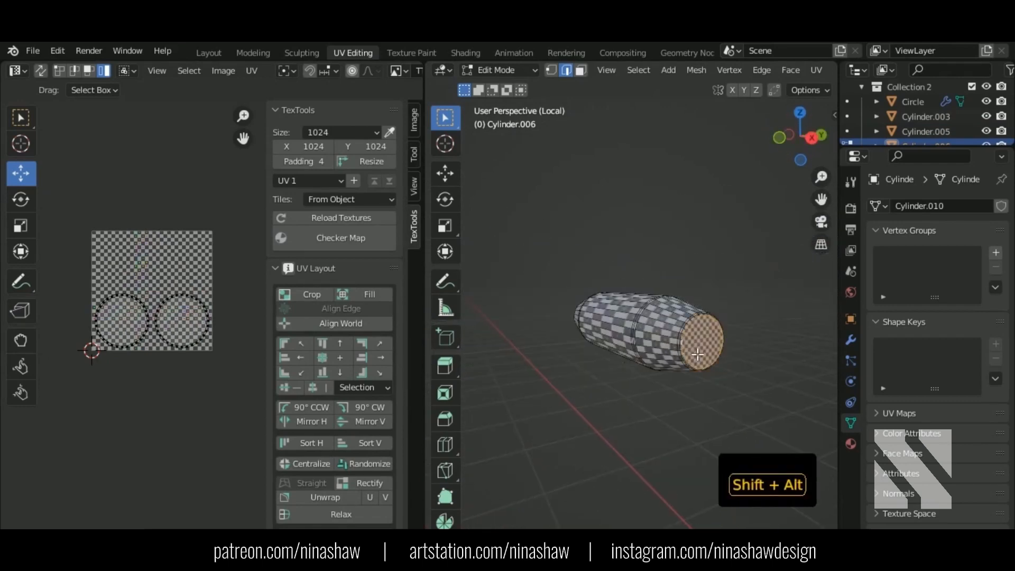
{"action": "right_click", "coordinate": [670, 380]}
{"action": "left_click", "coordinate": [663, 401]}
Unwrap the whole grip along its seams and straighten the body's UV island with Rectify.
{"action": "key", "text": "a"}
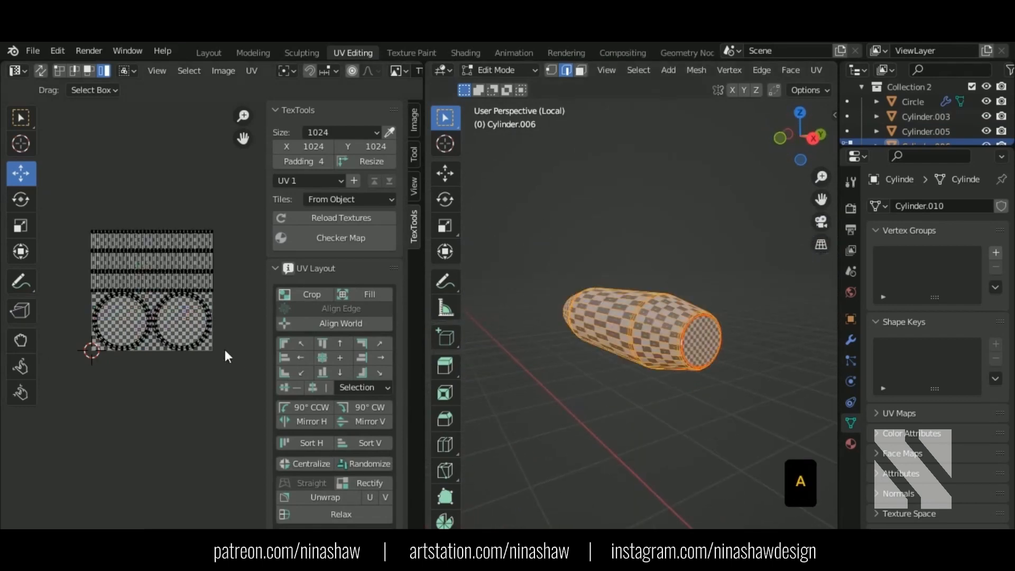
{"action": "key", "text": "a"}
{"action": "key", "text": "u"}
{"action": "left_click", "coordinate": [206, 344]}
{"action": "left_click", "coordinate": [155, 313]}
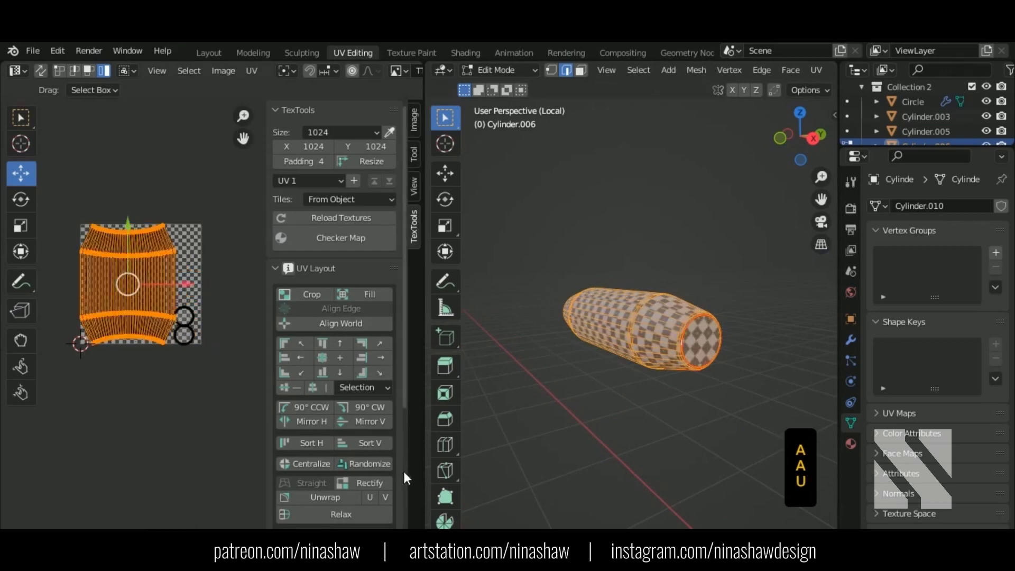
{"action": "left_click", "coordinate": [389, 482]}
{"action": "middle_click_drag", "start_coordinate": [661, 354], "coordinate": [715, 365]}
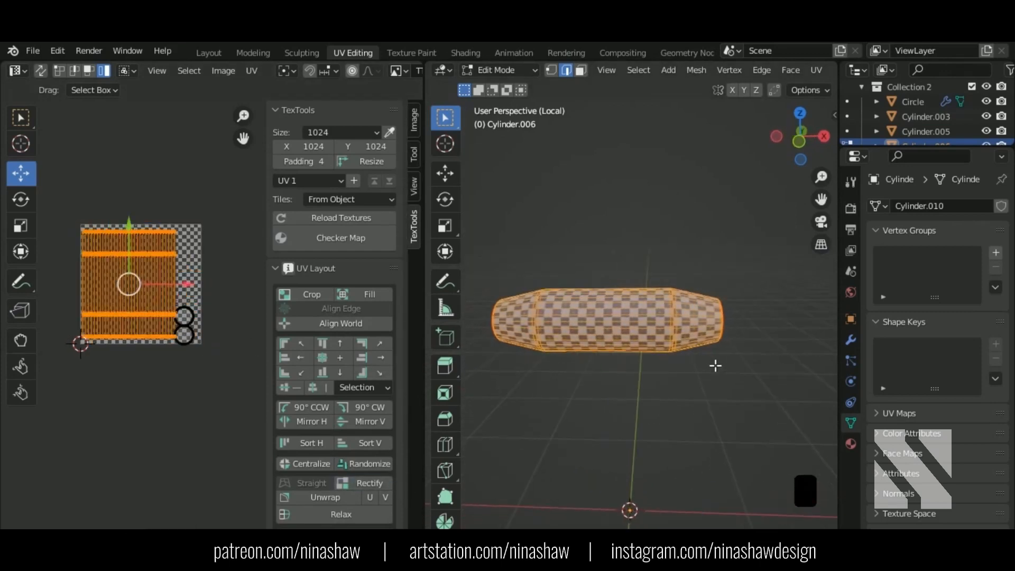
Pack the grip's UV islands, scale them down to about 0.32, and return to the full can in Object Mode.
{"action": "key", "text": "a"}
{"action": "left_click", "coordinate": [251, 70]}
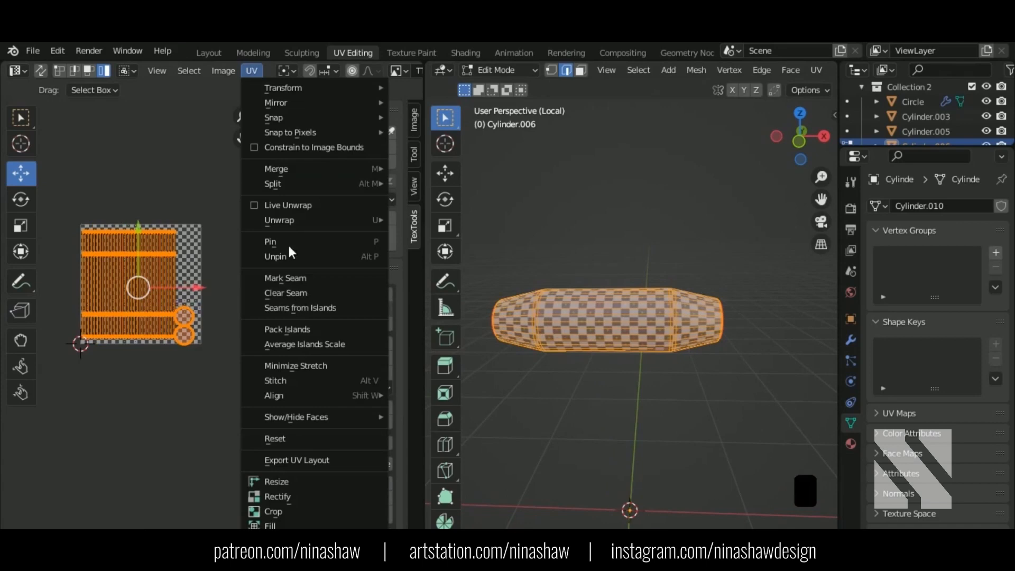
{"action": "left_click", "coordinate": [302, 329]}
{"action": "key", "text": "s"}
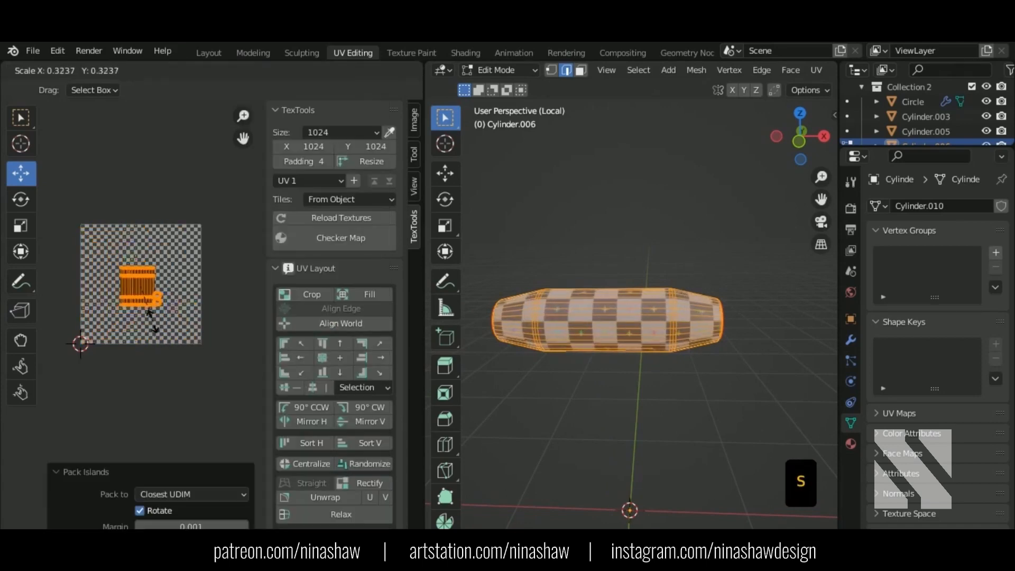
{"action": "left_click", "coordinate": [152, 317]}
{"action": "key", "text": "KP_Divide"}
{"action": "key", "text": "Tab"}
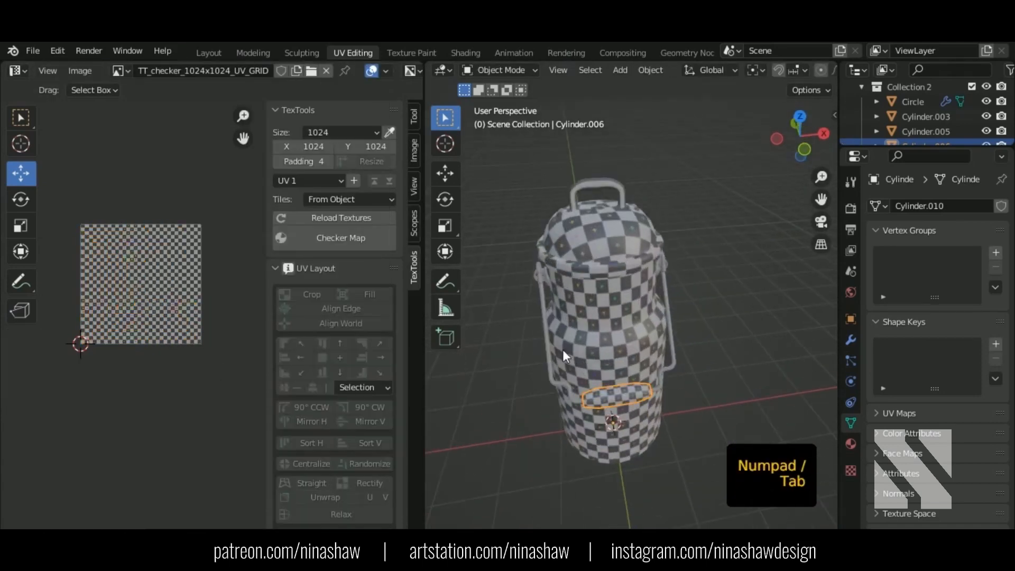
Open the handle on top of the lid for mesh editing and isolate it in local view.
{"action": "left_click", "coordinate": [685, 152]}
{"action": "middle_click_drag", "start_coordinate": [685, 152], "coordinate": [580, 284]}
{"action": "key", "text": "Tab"}
{"action": "scroll", "coordinate": [613, 319], "scroll_direction": "down", "scroll_amount": 1}
{"action": "scroll", "coordinate": [629, 264], "scroll_direction": "up", "scroll_amount": 5}
{"action": "key", "text": "KP_Divide"}
{"action": "middle_click_drag", "start_coordinate": [641, 265], "coordinate": [764, 165]}
Select a lengthwise edge line along the inner side of the handle's tube and the outline of the foot's underside.
{"action": "left_click", "coordinate": [526, 160]}
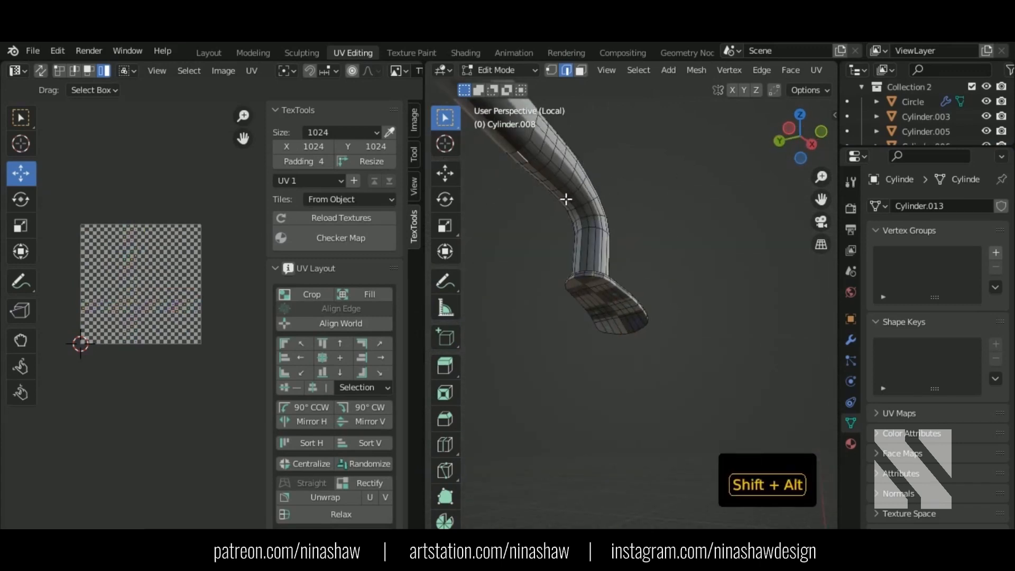
{"action": "middle_click_drag", "start_coordinate": [568, 202], "coordinate": [505, 342]}
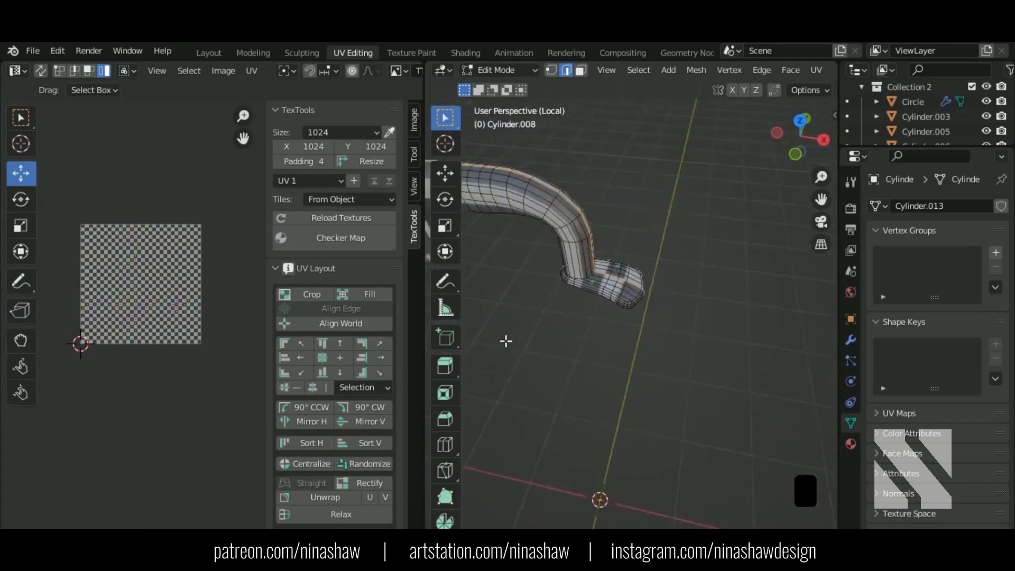
{"action": "scroll", "coordinate": [606, 297], "scroll_direction": "up", "scroll_amount": 3}
{"action": "middle_click_drag", "start_coordinate": [606, 298], "coordinate": [763, 161], "text": "shift"}
{"action": "middle_click_drag", "start_coordinate": [539, 265], "coordinate": [623, 258], "text": "shift"}
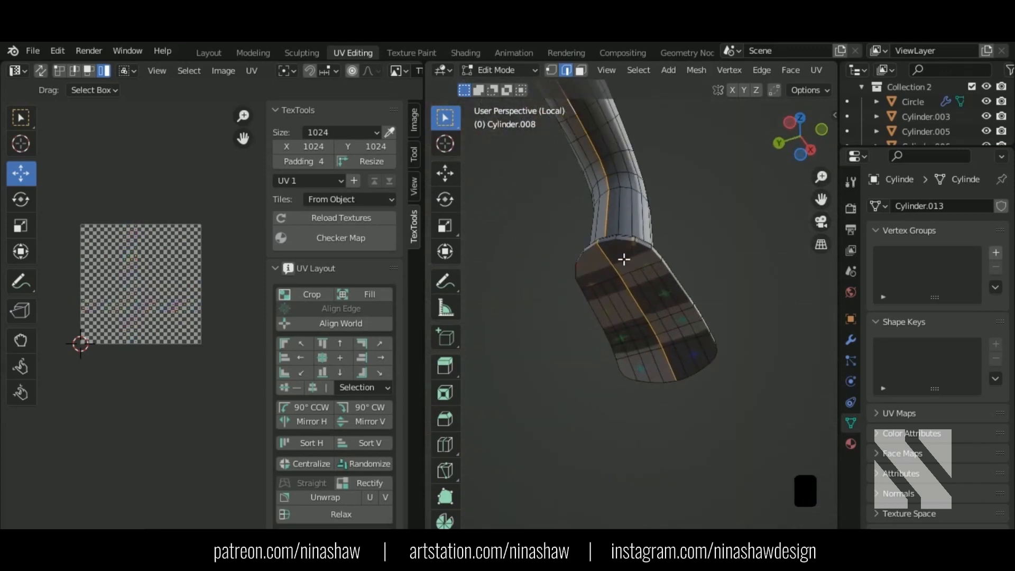
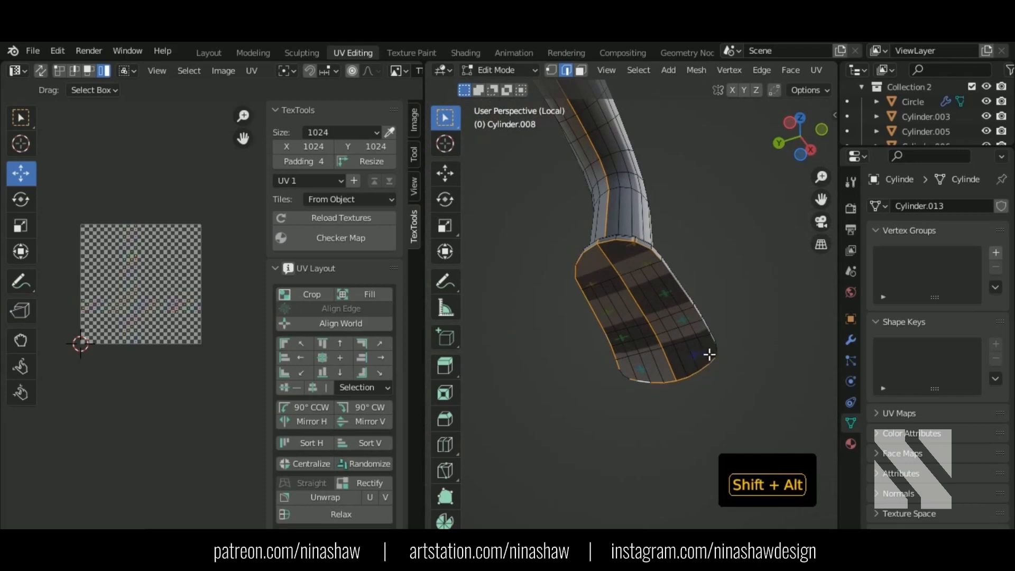
{"action": "middle_click_drag", "start_coordinate": [668, 399], "coordinate": [707, 307]}
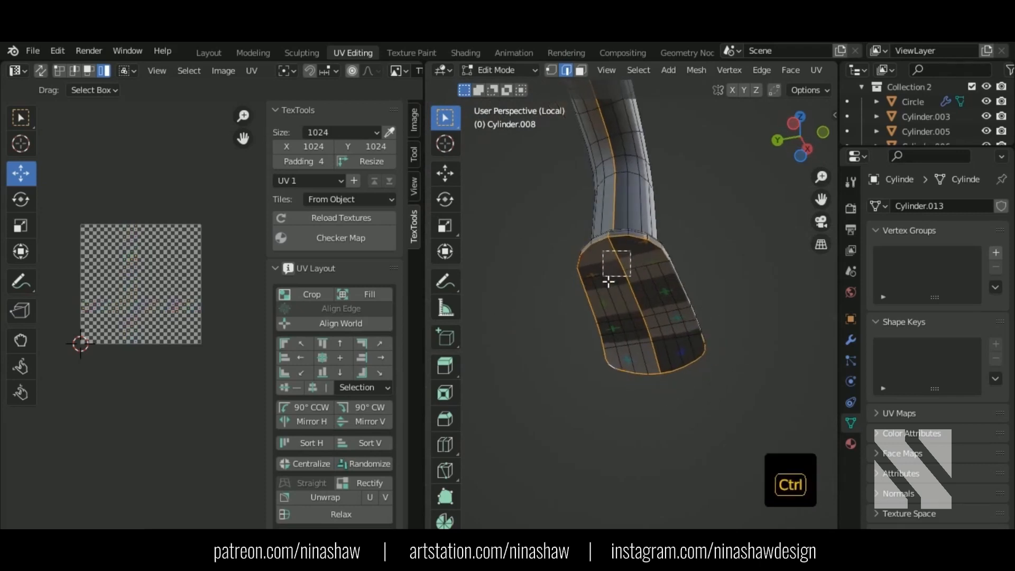
Deselect the stray edges across the foot and along the tube's top, and mark the remaining selected edges as seams.
{"action": "middle_click_drag", "start_coordinate": [679, 347], "coordinate": [573, 401]}
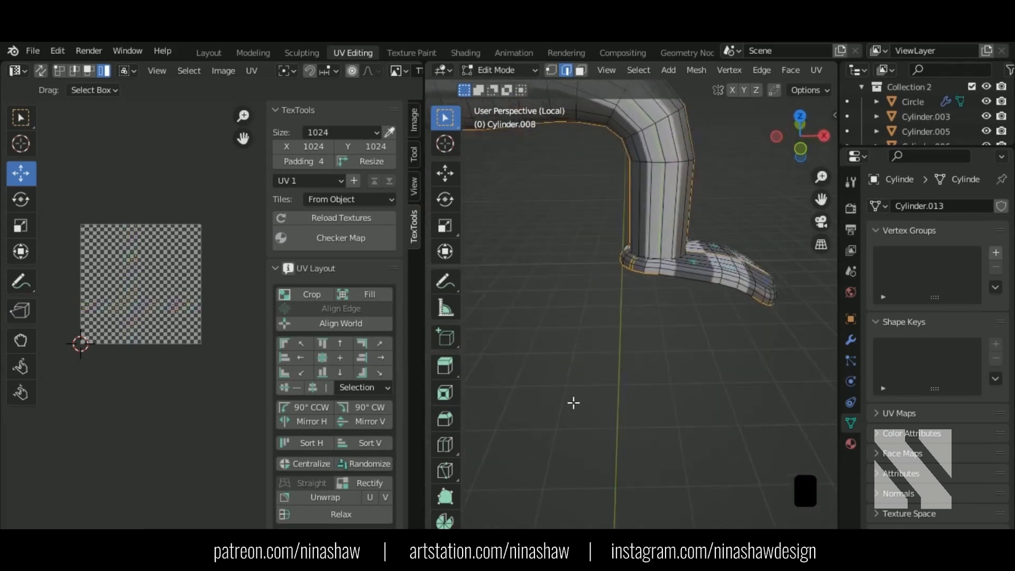
{"action": "middle_click_drag", "start_coordinate": [646, 319], "coordinate": [515, 369], "text": "shift"}
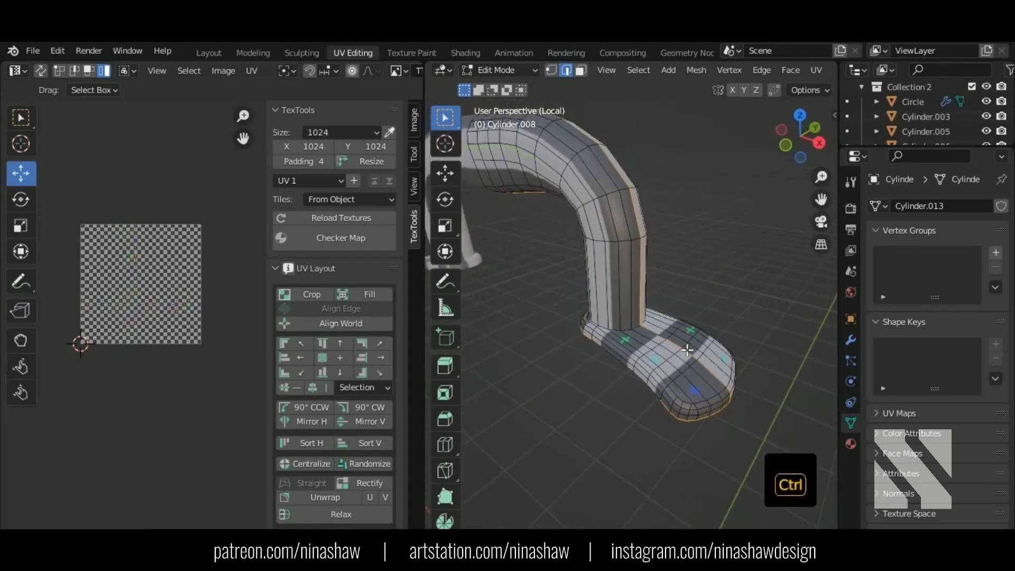
{"action": "middle_click_drag", "start_coordinate": [715, 402], "coordinate": [717, 428], "text": "ctrl"}
{"action": "middle_click_drag", "start_coordinate": [717, 429], "coordinate": [732, 410]}
{"action": "middle_click_drag", "start_coordinate": [732, 410], "coordinate": [632, 341], "text": "shift"}
{"action": "middle_click_drag", "start_coordinate": [632, 341], "coordinate": [630, 318], "text": "ctrl"}
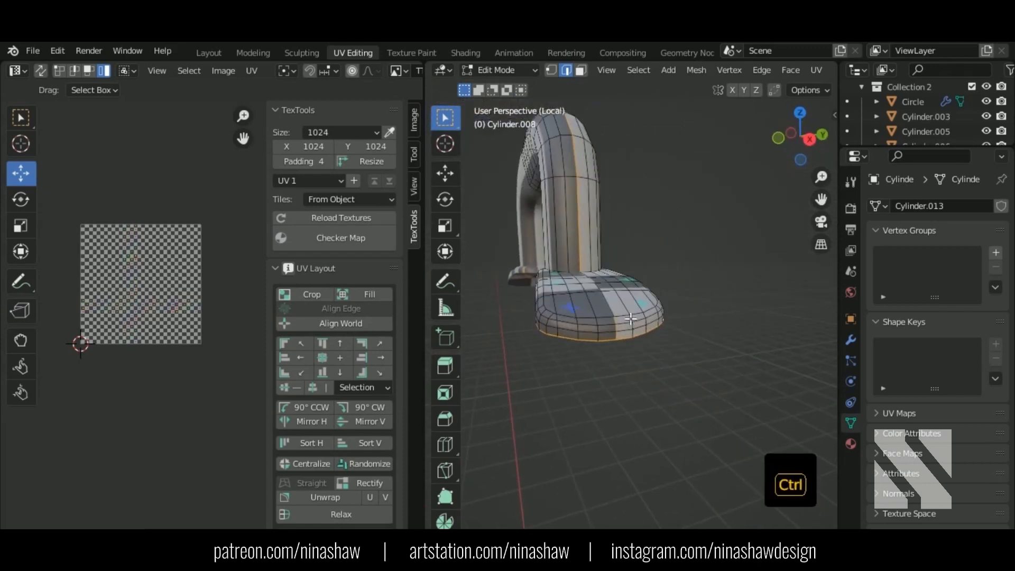
{"action": "middle_click_drag", "start_coordinate": [600, 353], "coordinate": [648, 200]}
{"action": "middle_click_drag", "start_coordinate": [640, 287], "coordinate": [720, 243]}
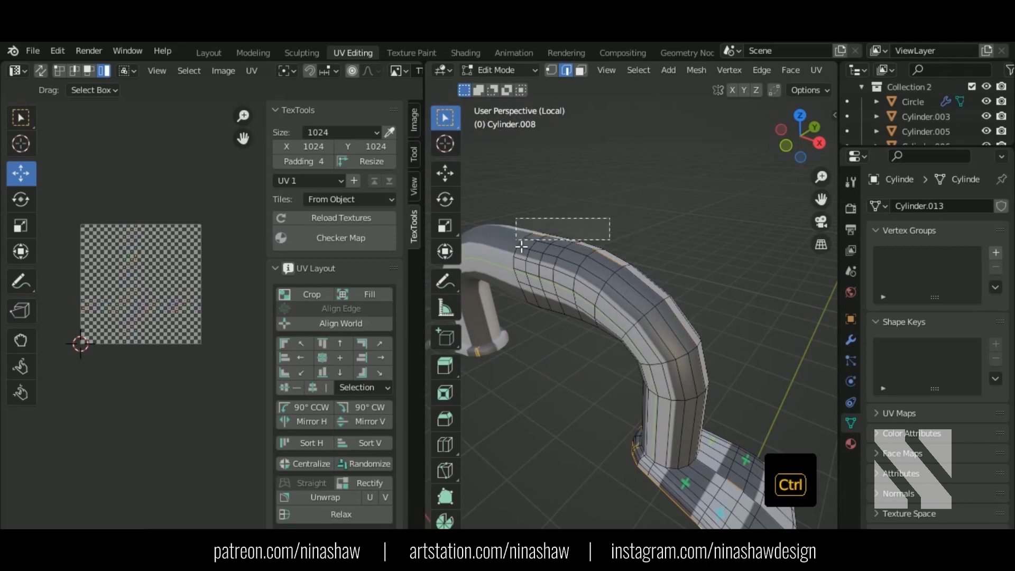
{"action": "middle_click_drag", "start_coordinate": [612, 299], "coordinate": [679, 337]}
{"action": "key", "text": "ctrl+e"}
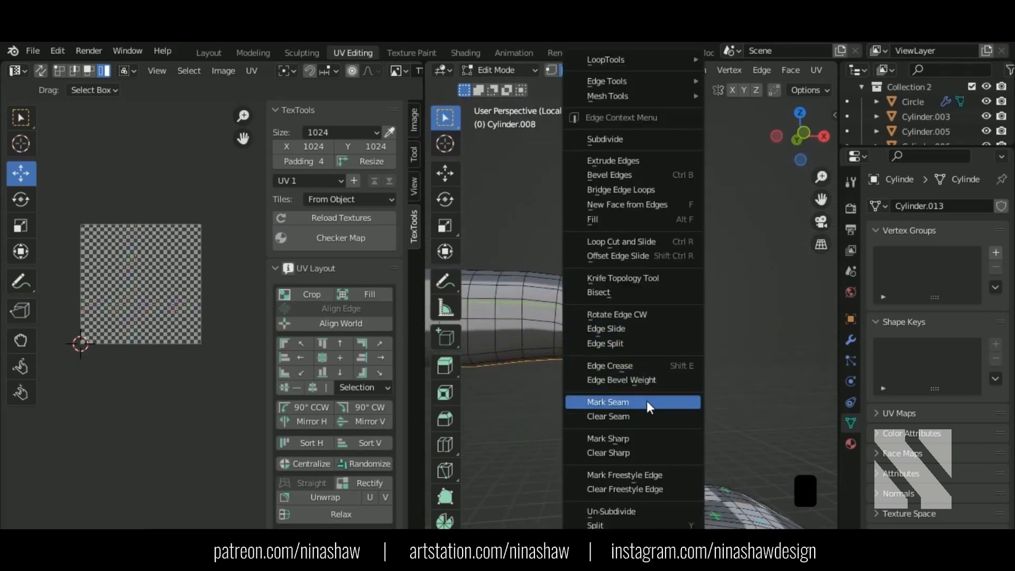
{"action": "left_click", "coordinate": [608, 402]}
Mark the edge loop where the handle's tube meets the foot as a seam.
{"action": "middle_click_drag", "start_coordinate": [646, 401], "coordinate": [657, 279]}
{"action": "left_click", "coordinate": [658, 280], "text": "alt+shift"}
{"action": "key", "text": "ctrl+e"}
{"action": "left_click", "coordinate": [659, 398]}
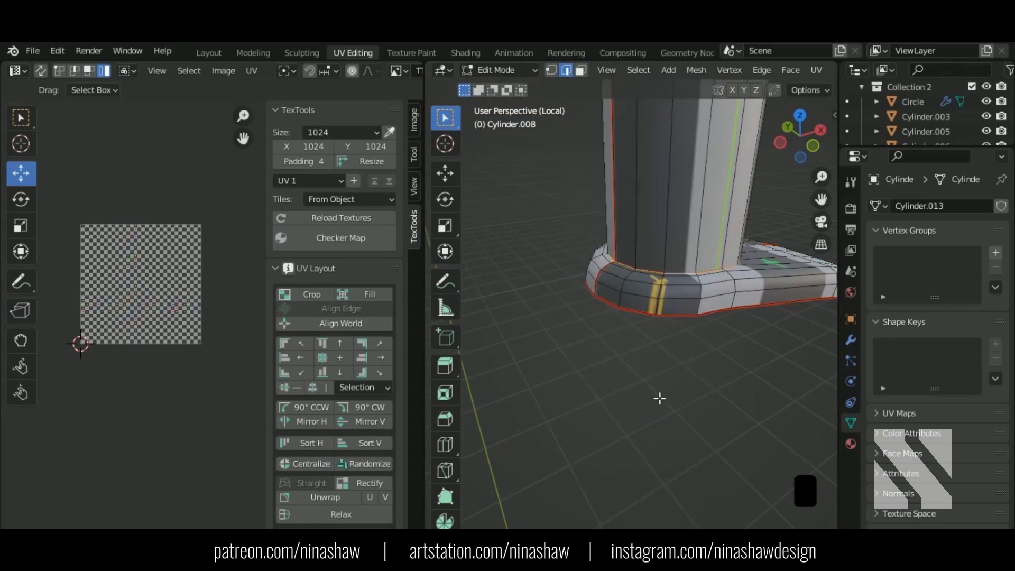
Unwrap the whole handle half along its seams and inspect the checker pattern on the foot.
{"action": "middle_click_drag", "start_coordinate": [737, 336], "coordinate": [655, 426], "text": "shift"}
{"action": "scroll", "coordinate": [664, 391], "scroll_direction": "down", "scroll_amount": 5}
{"action": "middle_click_drag", "start_coordinate": [666, 392], "coordinate": [609, 359]}
{"action": "key", "text": "a"}
{"action": "middle_click_drag", "start_coordinate": [197, 366], "coordinate": [190, 362]}
{"action": "key", "text": "a"}
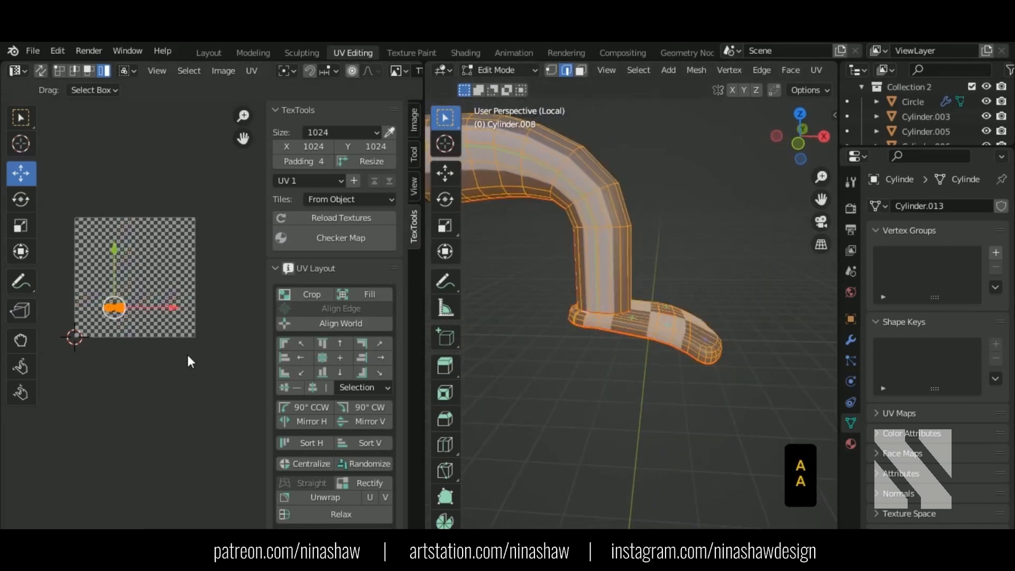
{"action": "key", "text": "u"}
{"action": "left_click", "coordinate": [191, 354]}
{"action": "middle_click_drag", "start_coordinate": [649, 387], "coordinate": [621, 354]}
{"action": "scroll", "coordinate": [622, 354], "scroll_direction": "up", "scroll_amount": 3}
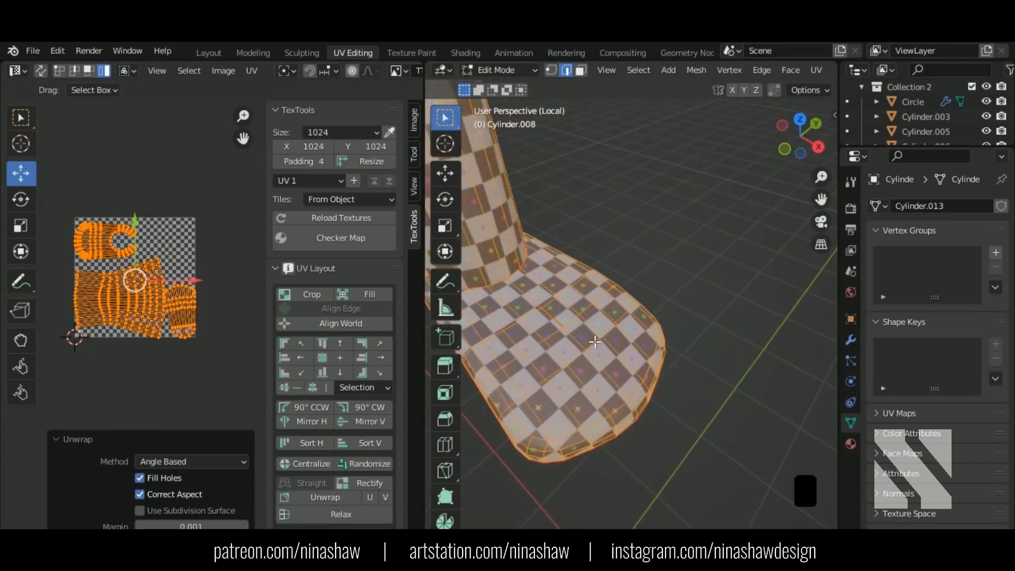
Mark a short edge line on the upper side of the handle's foot as a seam.
{"action": "key", "text": "alt+a"}
{"action": "right_click", "coordinate": [546, 373]}
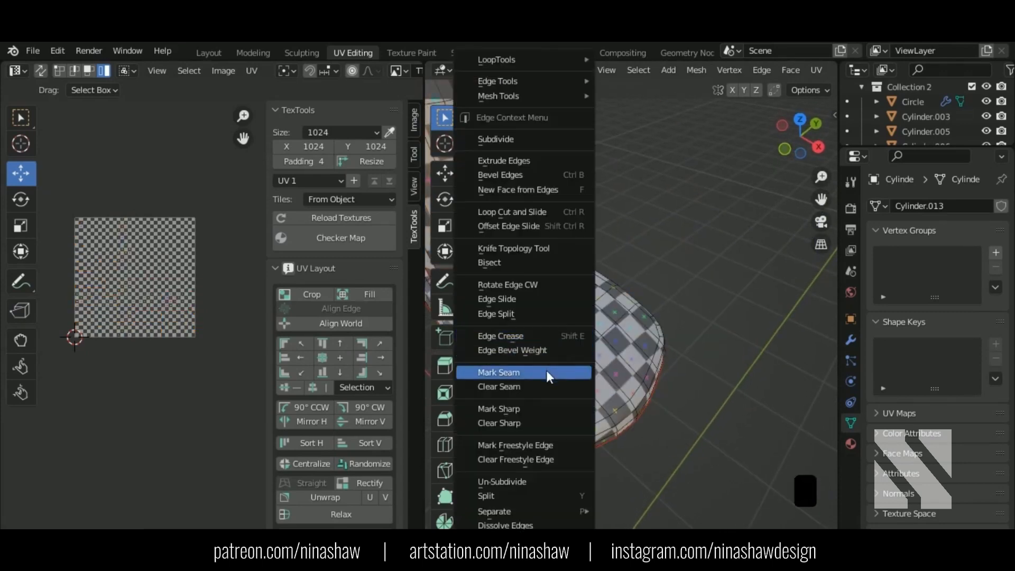
{"action": "left_click", "coordinate": [546, 376]}
{"action": "middle_click_drag", "start_coordinate": [560, 365], "coordinate": [699, 335], "text": "shift"}
Unwrap the handle half again with the added seam and scale its UV islands down to about 0.47.
{"action": "key", "text": "a"}
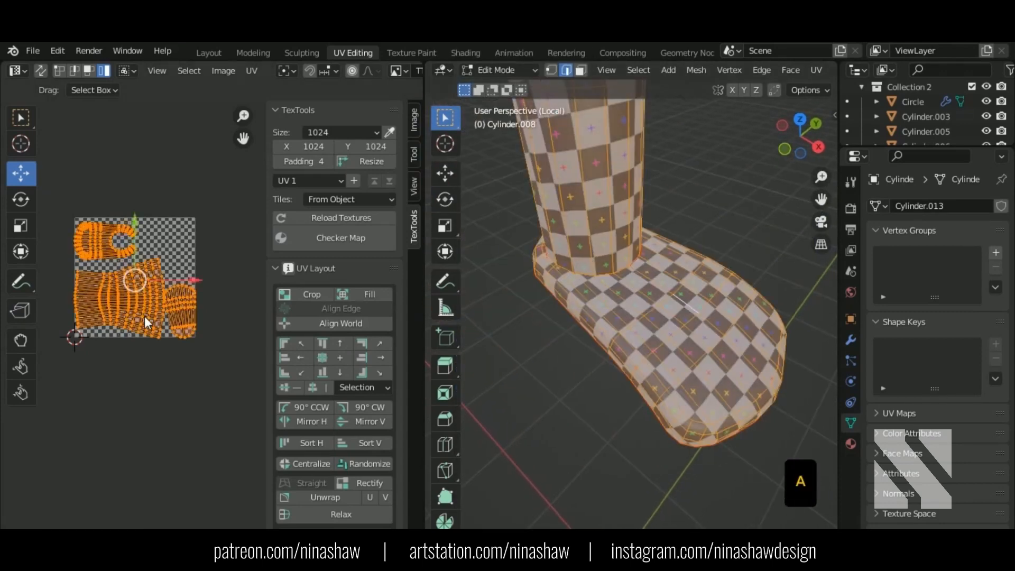
{"action": "key", "text": "a"}
{"action": "key", "text": "u"}
{"action": "left_click", "coordinate": [144, 297]}
{"action": "middle_click_drag", "start_coordinate": [586, 383], "coordinate": [629, 370]}
{"action": "key", "text": "s"}
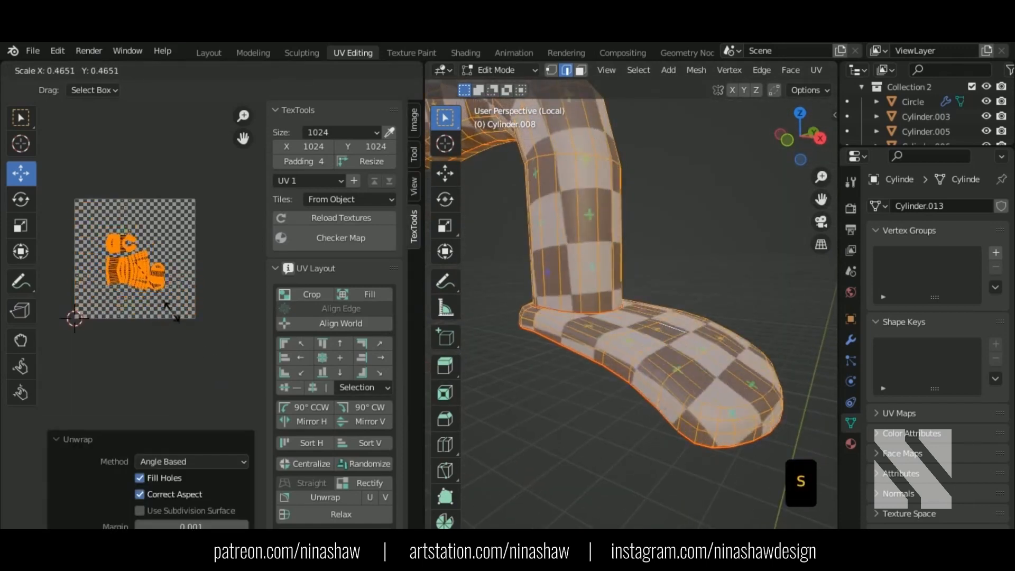
{"action": "left_click", "coordinate": [169, 309]}
Try to straighten the UV island of the handle's tube with Rectify, and undo it.
{"action": "left_click", "coordinate": [143, 280]}
{"action": "middle_click_drag", "start_coordinate": [608, 349], "coordinate": [592, 375]}
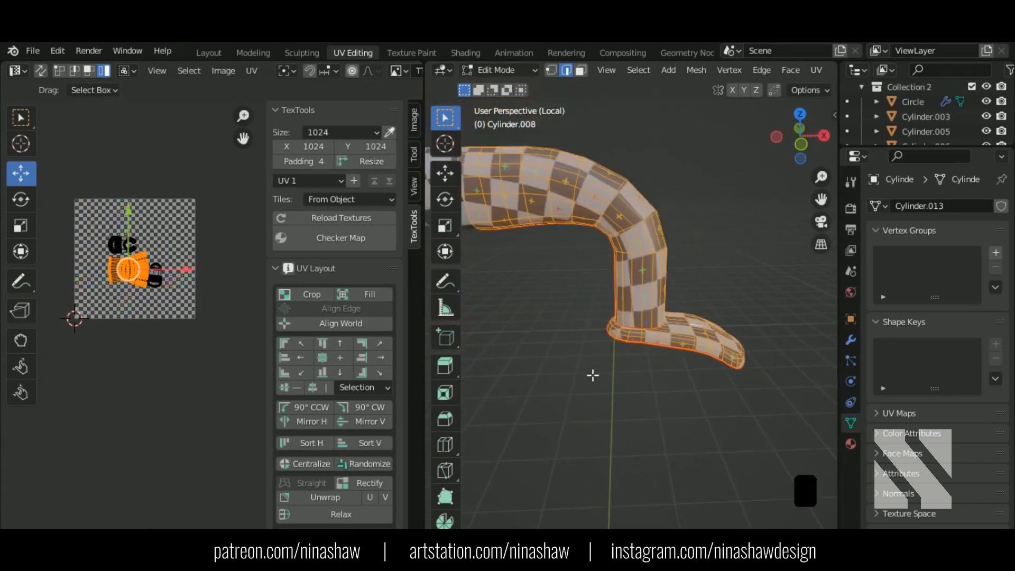
{"action": "left_click", "coordinate": [376, 484]}
{"action": "key", "text": "ctrl+z"}
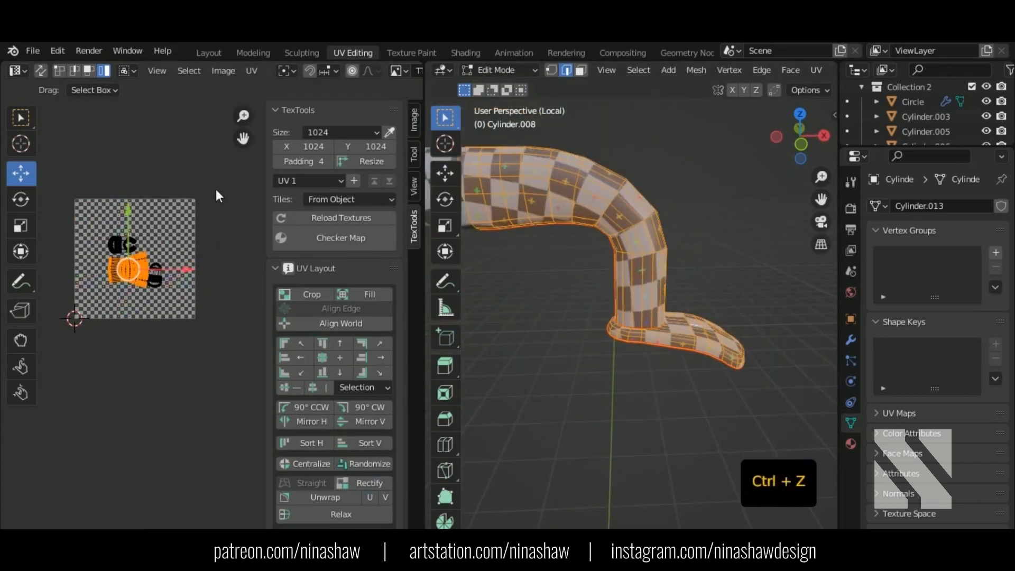
Move all the handle's UV islands about 0.893 along X, beside the UV square, and scale them to about 0.89.
{"action": "key", "text": "a"}
{"action": "key", "text": "g"}
{"action": "key", "text": "x"}
{"action": "key", "text": "Return"}
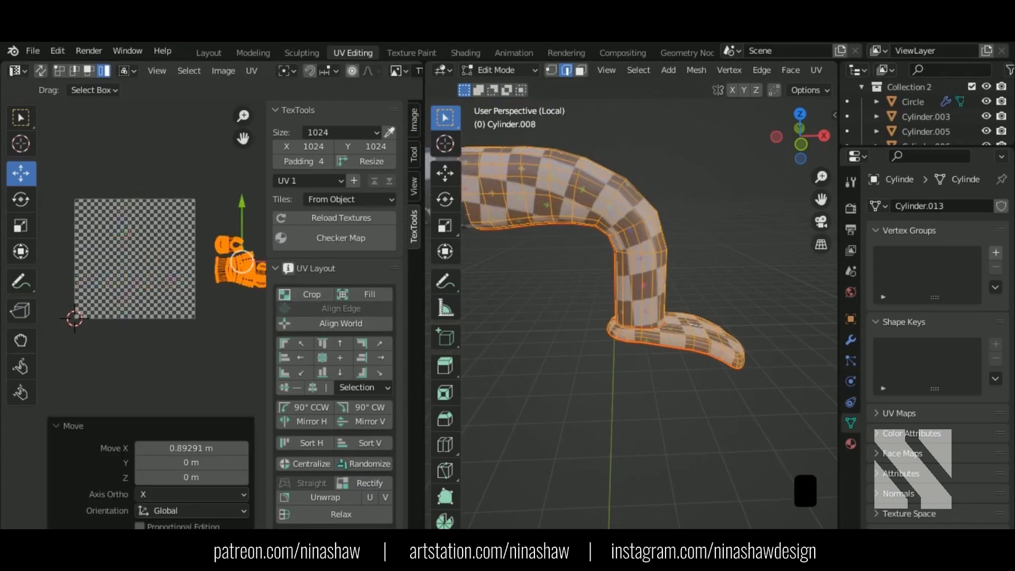
{"action": "key", "text": "s"}
{"action": "left_click", "coordinate": [254, 287]}
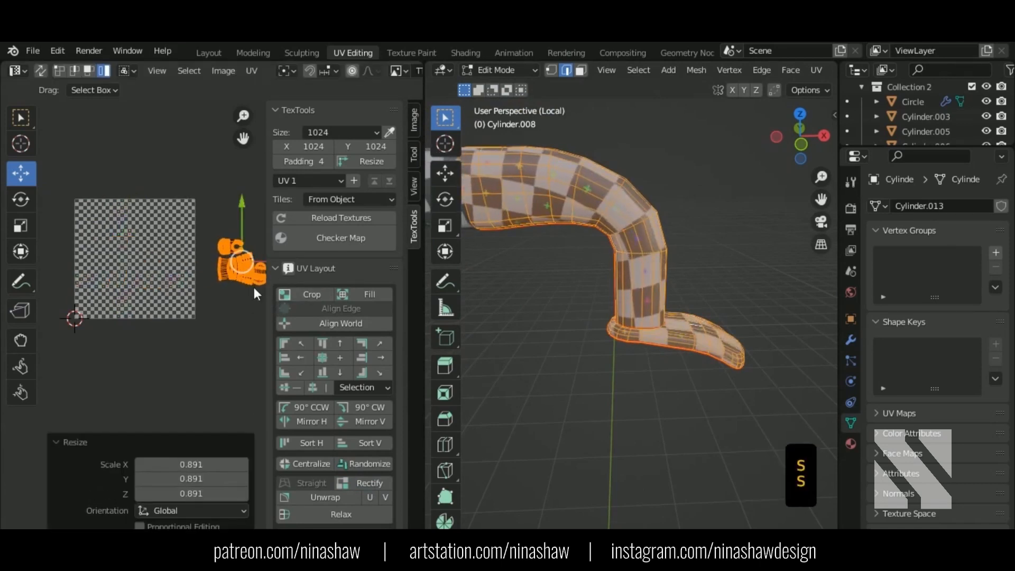
Return to the full can and compare the checker scale on the handle with that on the lid.
{"action": "middle_click_drag", "start_coordinate": [560, 346], "coordinate": [572, 349]}
{"action": "key", "text": "KP_Divide"}
{"action": "key", "text": "Tab"}
{"action": "scroll", "coordinate": [635, 325], "scroll_direction": "down", "scroll_amount": 2}
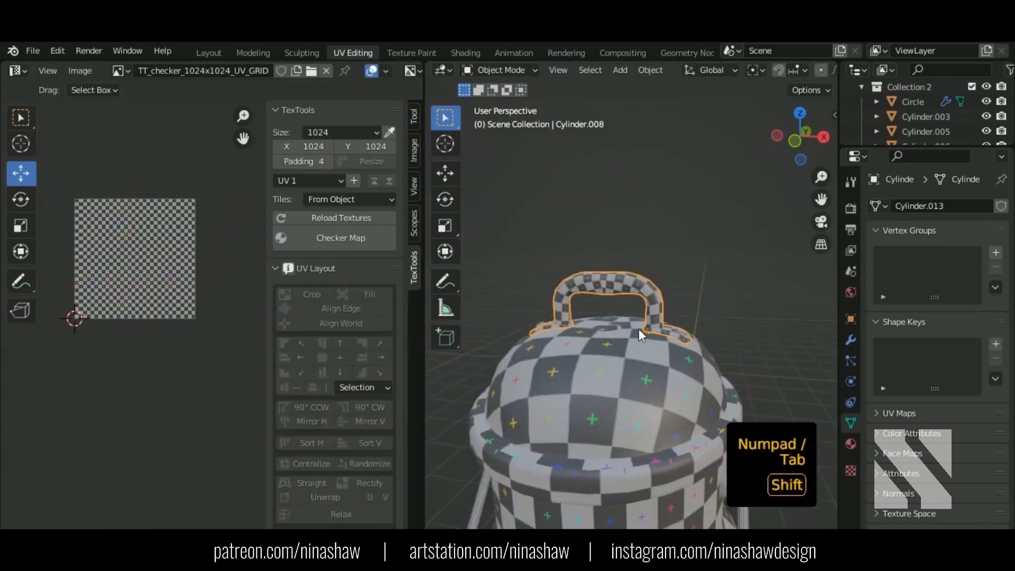
{"action": "middle_click_drag", "start_coordinate": [639, 329], "coordinate": [646, 322], "text": "shift"}
{"action": "scroll", "coordinate": [601, 259], "scroll_direction": "up", "scroll_amount": 3}
{"action": "key", "text": "Tab"}
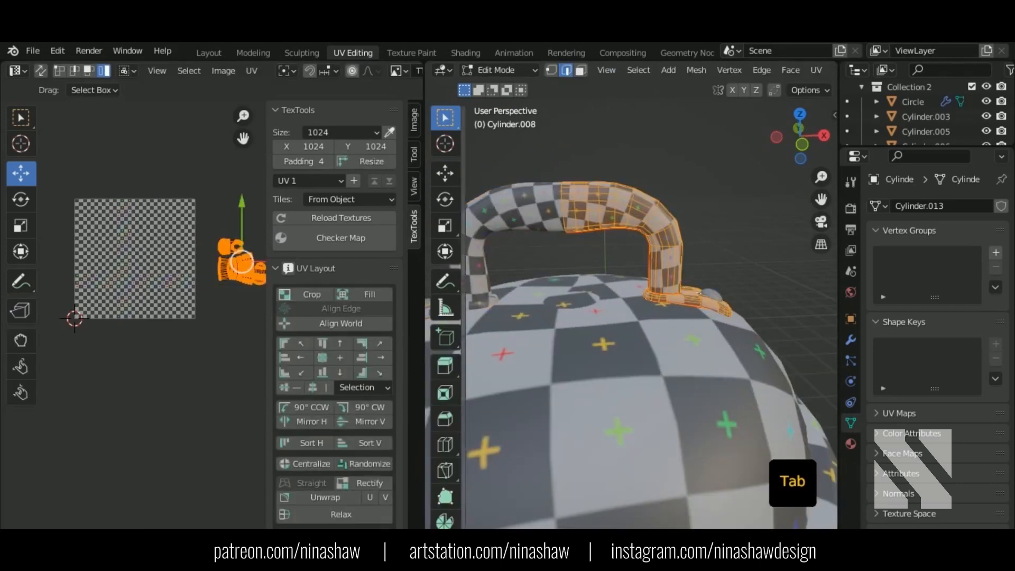
{"action": "middle_click_drag", "start_coordinate": [228, 303], "coordinate": [196, 330]}
{"action": "scroll", "coordinate": [212, 322], "scroll_direction": "up", "scroll_amount": 3}
{"action": "middle_click_drag", "start_coordinate": [597, 214], "coordinate": [598, 178]}
{"action": "scroll", "coordinate": [598, 177], "scroll_direction": "down", "scroll_amount": 3}
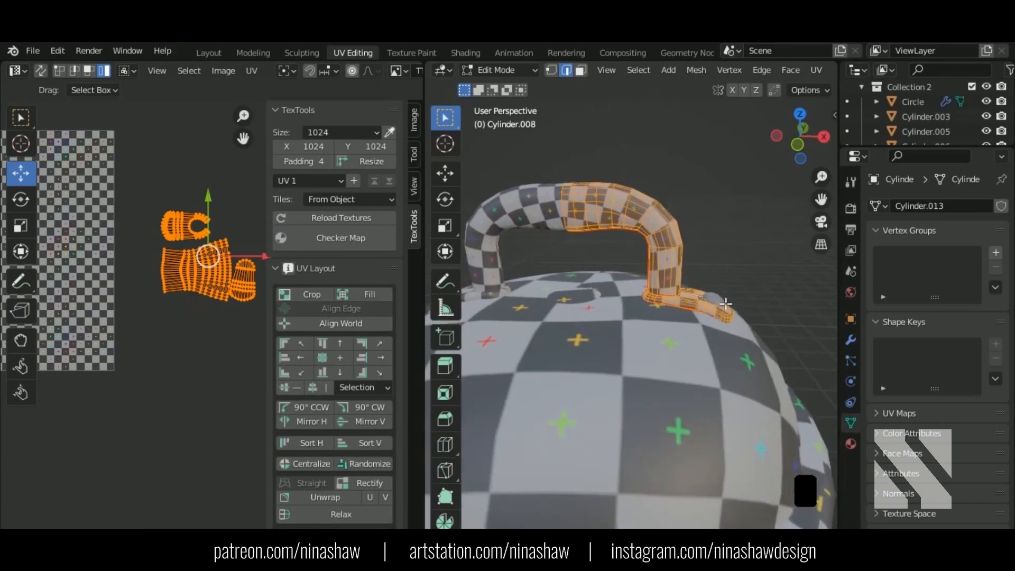
Apply the handle's Mirror modifier in Object Mode.
{"action": "key", "text": "Tab"}
{"action": "left_click", "coordinate": [851, 340]}
{"action": "left_click", "coordinate": [965, 230]}
{"action": "left_click", "coordinate": [963, 243]}
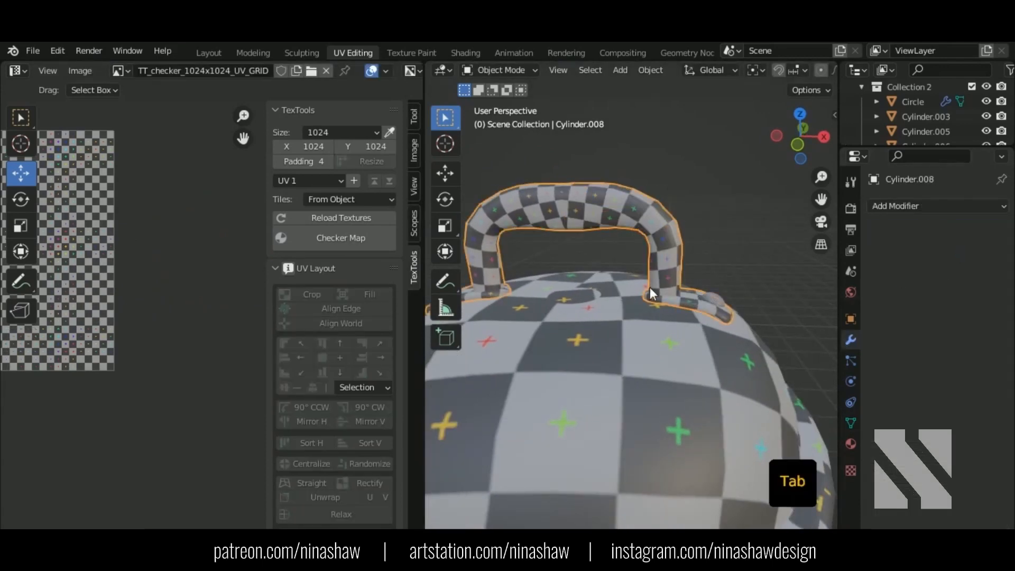
Unwrap the complete handle, scale its UV islands down to 0.390, and enlarge them again slightly.
{"action": "key", "text": "Tab"}
{"action": "middle_click_drag", "start_coordinate": [599, 285], "coordinate": [613, 276]}
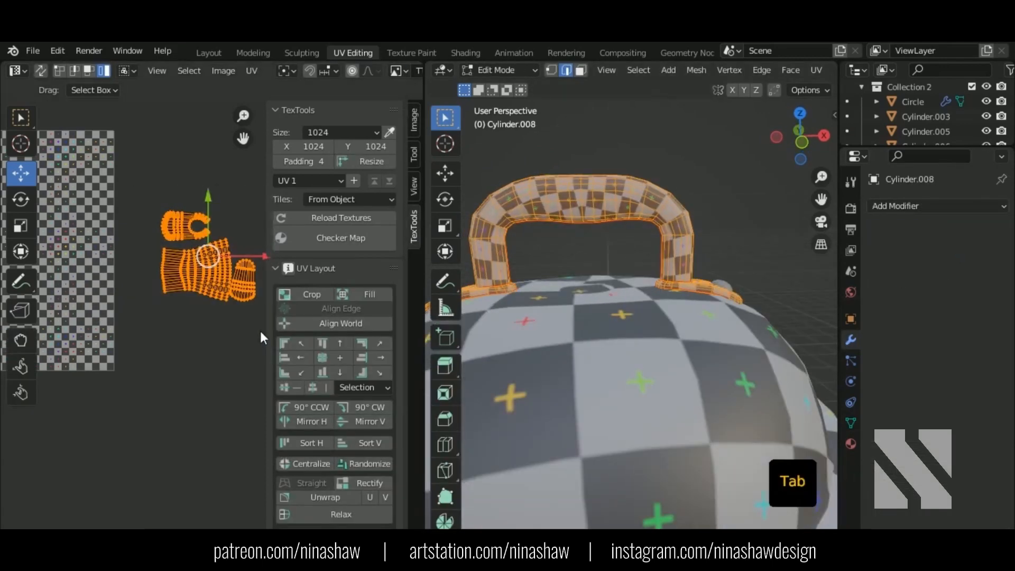
{"action": "key", "text": "u"}
{"action": "key", "text": "u"}
{"action": "left_click", "coordinate": [202, 299]}
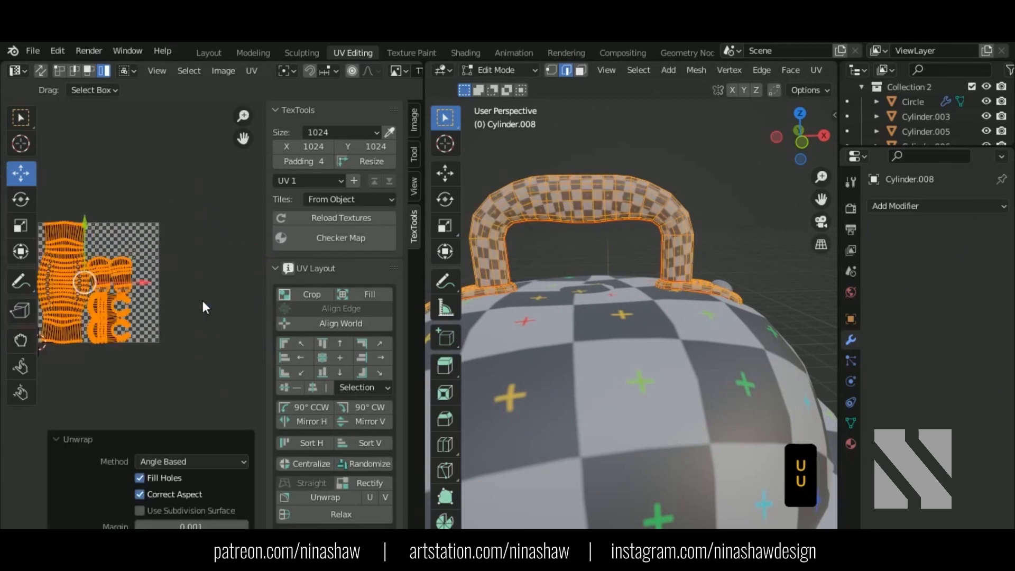
{"action": "key", "text": "s"}
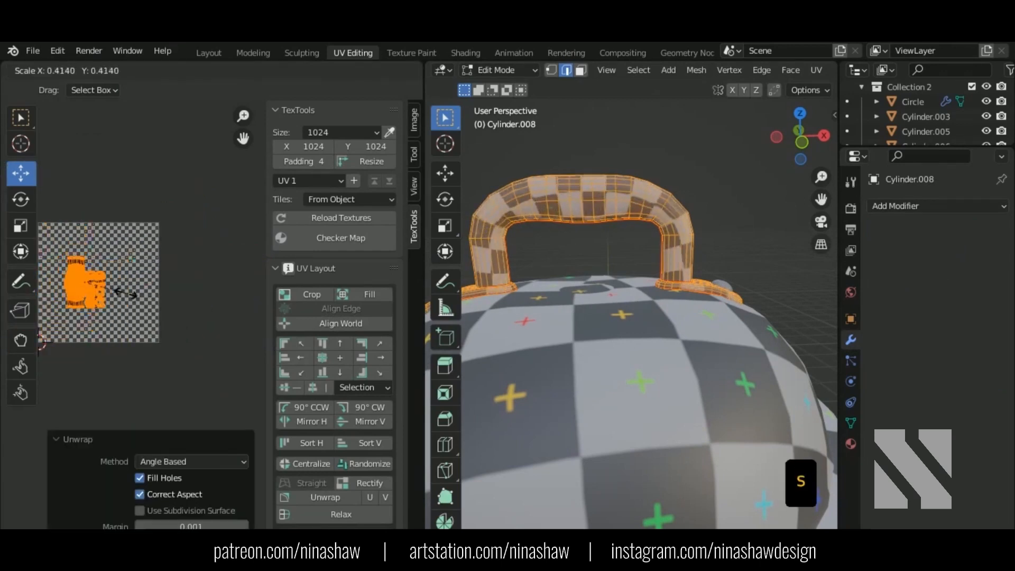
{"action": "left_click", "coordinate": [211, 297]}
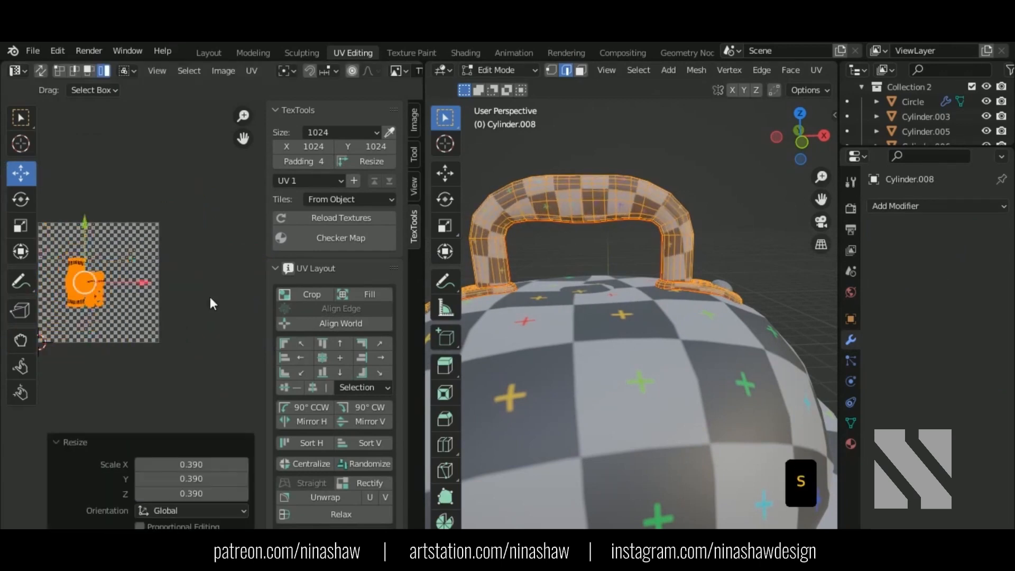
{"action": "left_click", "coordinate": [135, 347]}
Check the isolated handle's checker pattern and return to the full can in Object Mode.
{"action": "key", "text": "KP_Divide"}
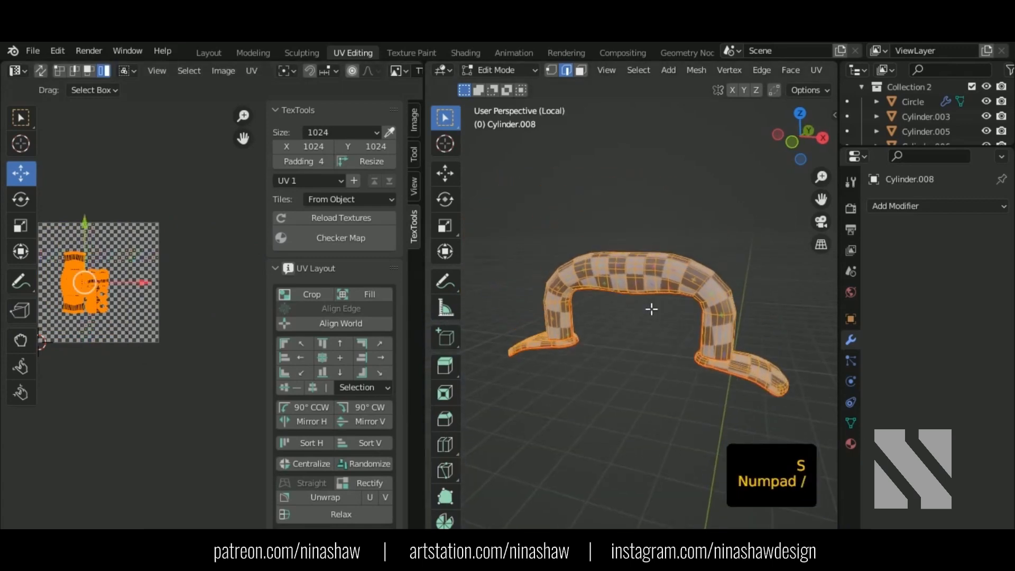
{"action": "key", "text": "KP_Divide"}
{"action": "key", "text": "Tab"}
{"action": "scroll", "coordinate": [668, 277], "scroll_direction": "down", "scroll_amount": 4}
{"action": "scroll", "coordinate": [665, 297], "scroll_direction": "up", "scroll_amount": 1}
{"action": "middle_click_drag", "start_coordinate": [614, 372], "coordinate": [715, 311], "text": "shift"}
{"action": "middle_click_drag", "start_coordinate": [608, 334], "coordinate": [709, 303], "text": "shift"}
Isolate the can's wire carrying handle in local view, with its Mirror modifier hidden in the viewport, and open it for mesh editing.
{"action": "left_click", "coordinate": [556, 343]}
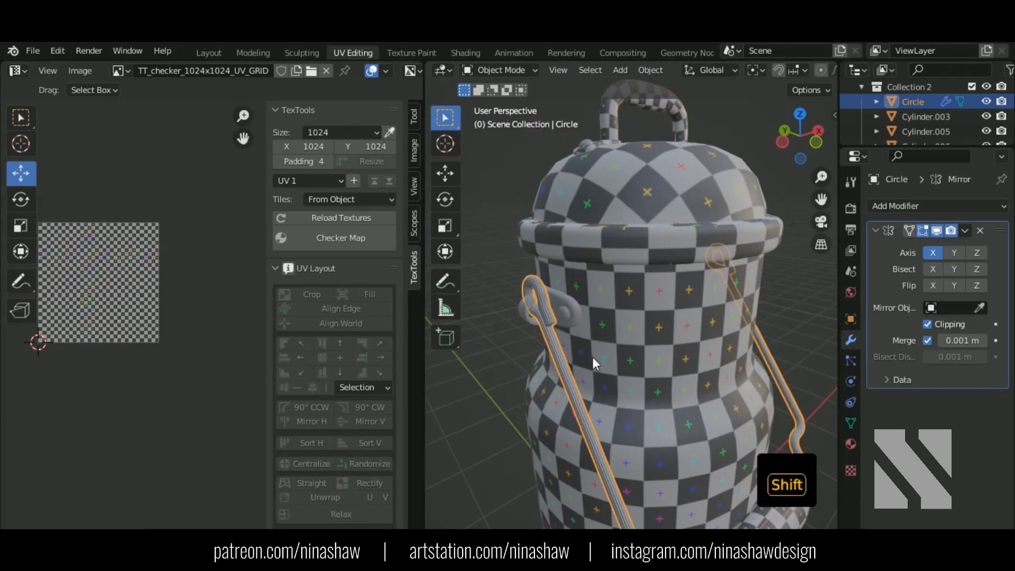
{"action": "middle_click_drag", "start_coordinate": [592, 356], "coordinate": [604, 223], "text": "shift"}
{"action": "key", "text": "KP_Divide"}
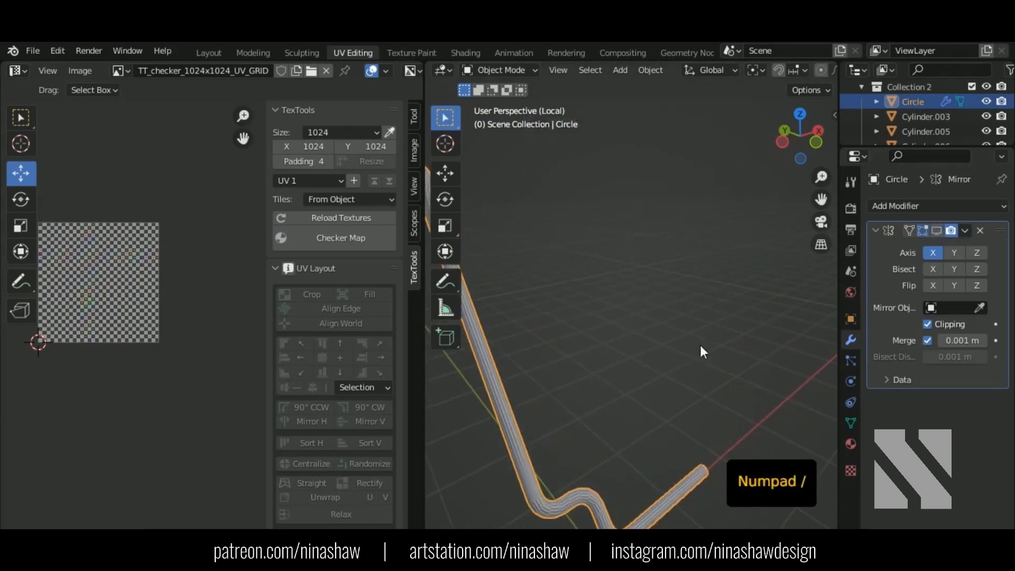
{"action": "middle_click_drag", "start_coordinate": [680, 301], "coordinate": [639, 297]}
{"action": "key", "text": "Tab"}
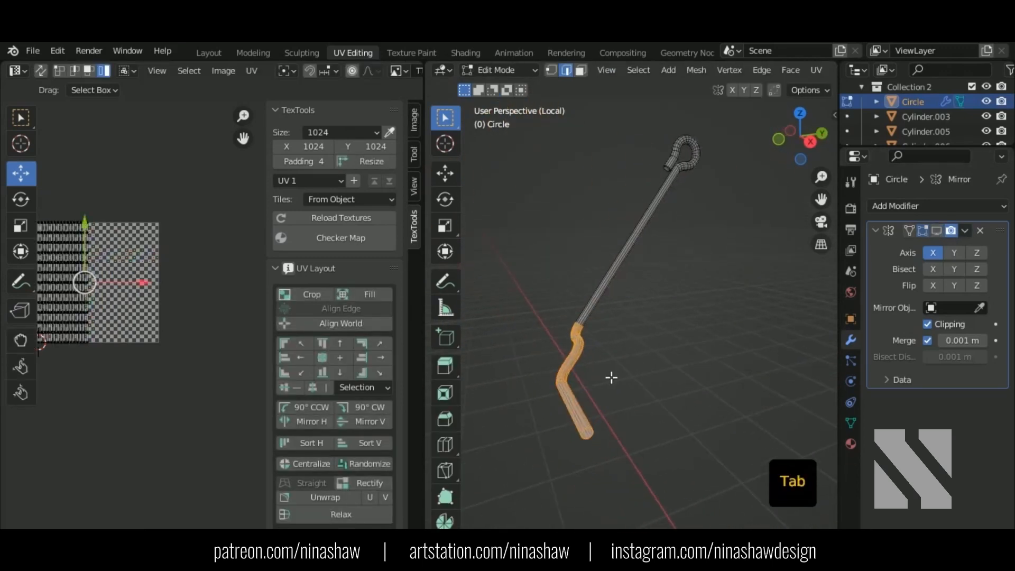
Mark one lengthwise edge loop running along the wire carrying handle, including its hooked end, as a seam.
{"action": "middle_click_drag", "start_coordinate": [611, 378], "coordinate": [695, 329]}
{"action": "key", "text": "alt+a"}
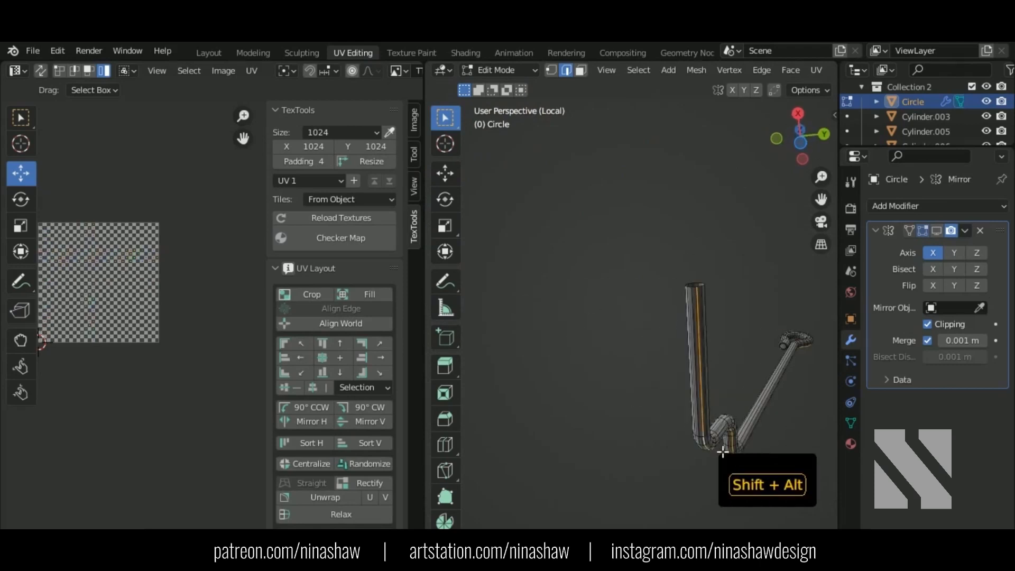
{"action": "middle_click_drag", "start_coordinate": [722, 451], "coordinate": [670, 312]}
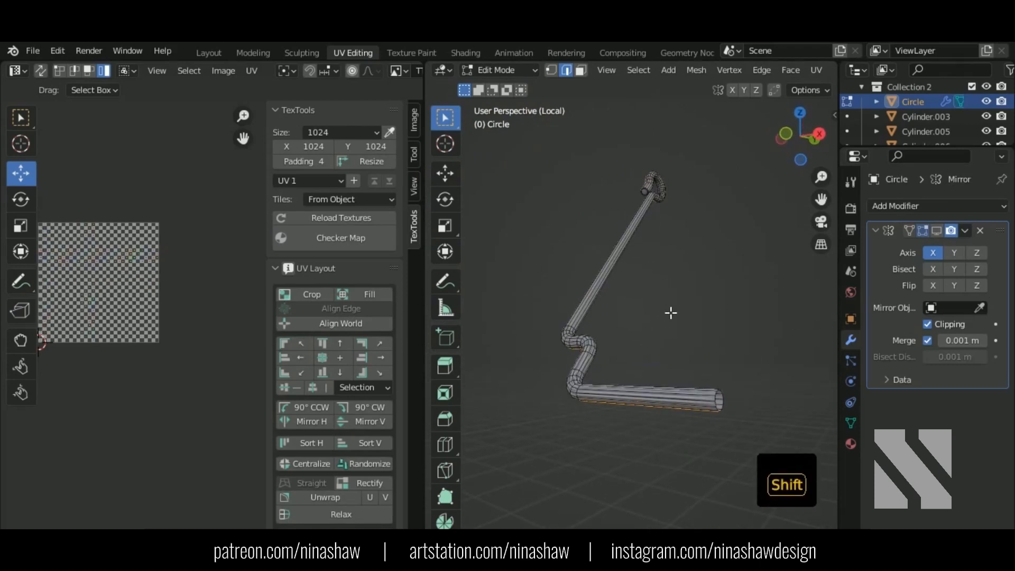
{"action": "middle_click_drag", "start_coordinate": [673, 203], "coordinate": [665, 333], "text": "shift"}
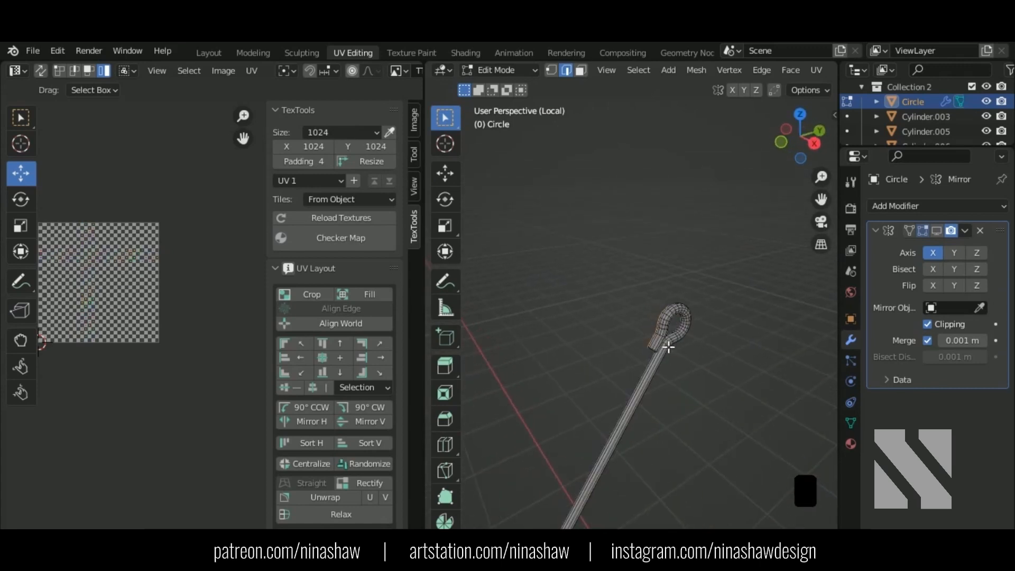
{"action": "middle_click_drag", "start_coordinate": [699, 391], "coordinate": [695, 171], "text": "shift"}
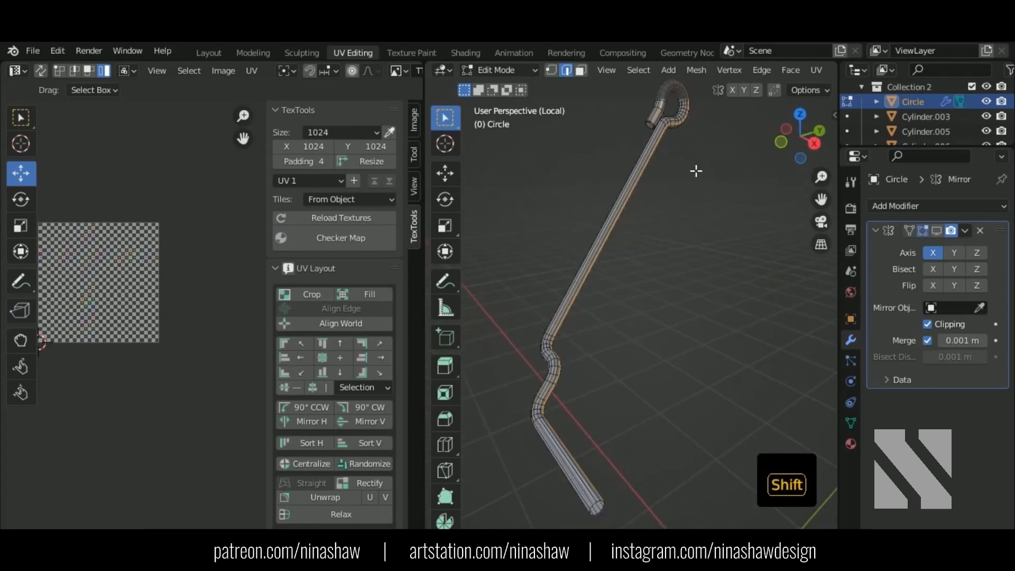
{"action": "right_click", "coordinate": [608, 357]}
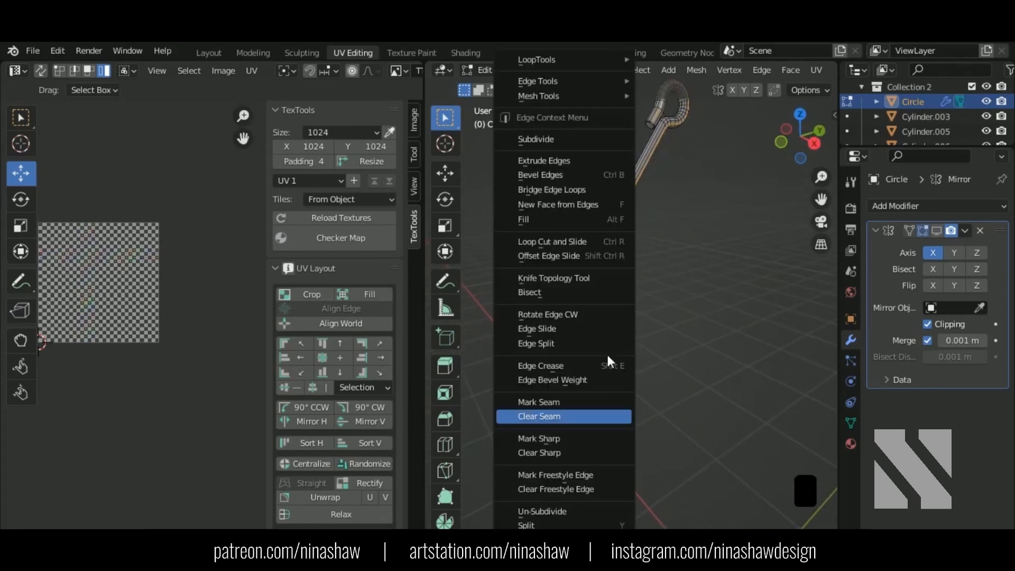
{"action": "left_click", "coordinate": [578, 405]}
Mark the edge loop around the end cap of the wire handle's hook as a seam.
{"action": "middle_click_drag", "start_coordinate": [672, 251], "coordinate": [652, 300], "text": "shift"}
{"action": "scroll", "coordinate": [675, 270], "scroll_direction": "up", "scroll_amount": 5}
{"action": "middle_click_drag", "start_coordinate": [604, 322], "coordinate": [625, 301]}
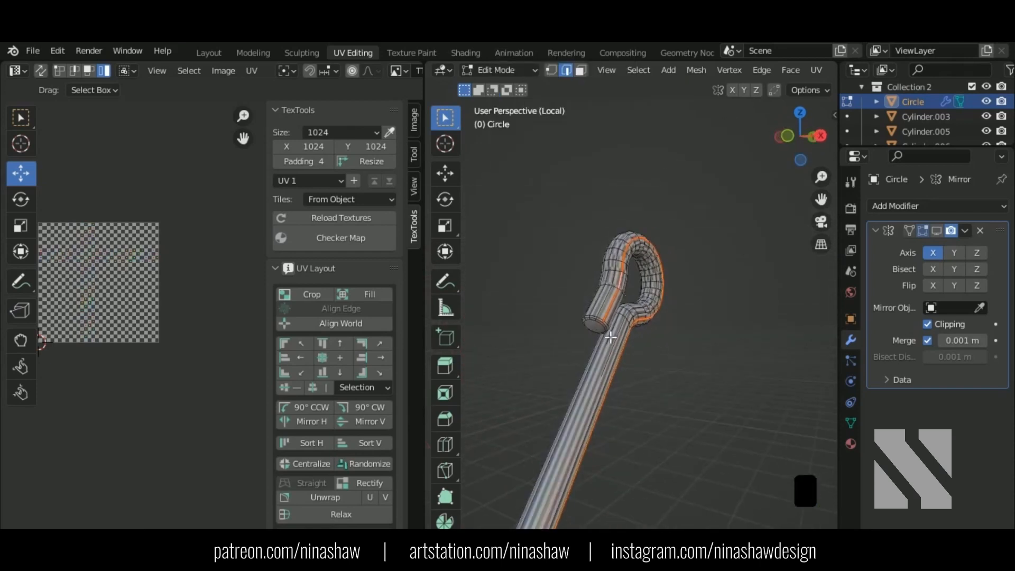
{"action": "scroll", "coordinate": [608, 334], "scroll_direction": "up", "scroll_amount": 1}
{"action": "left_click", "coordinate": [596, 334]}
{"action": "left_click", "coordinate": [594, 338], "text": "alt+shift"}
{"action": "right_click", "coordinate": [587, 343]}
{"action": "left_click", "coordinate": [586, 403]}
{"action": "scroll", "coordinate": [634, 344], "scroll_direction": "down", "scroll_amount": 4}
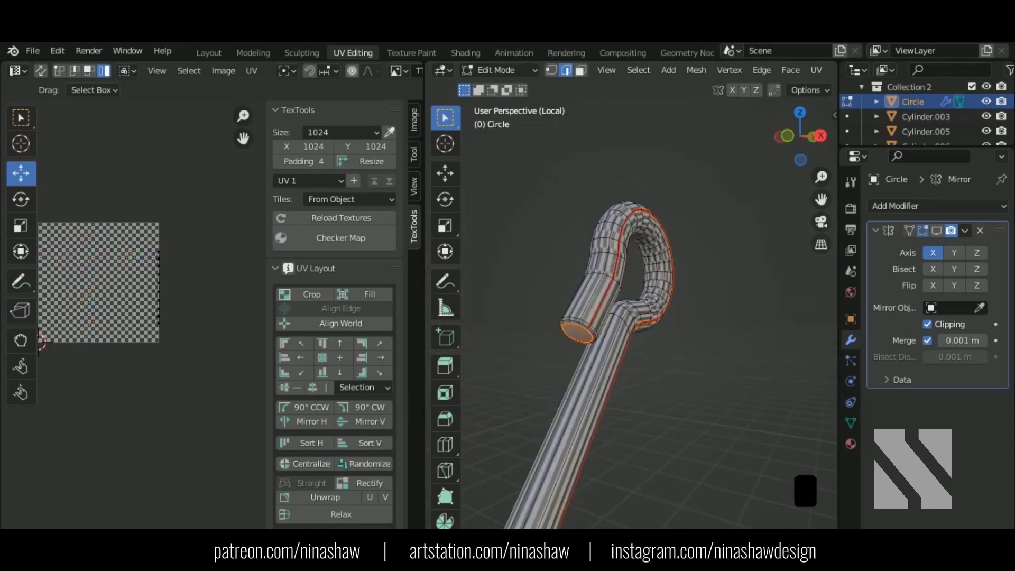
Select the whole wire handle mesh and unwrap it.
{"action": "middle_click_drag", "start_coordinate": [669, 301], "coordinate": [660, 360], "text": "shift"}
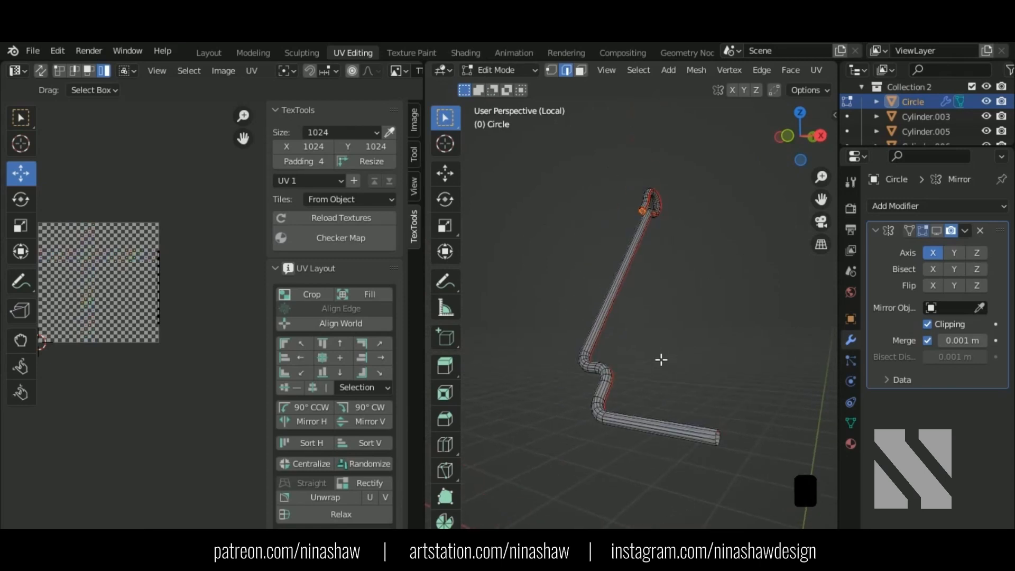
{"action": "key", "text": "a"}
{"action": "key", "text": "a"}
{"action": "key", "text": "u"}
{"action": "left_click", "coordinate": [194, 347]}
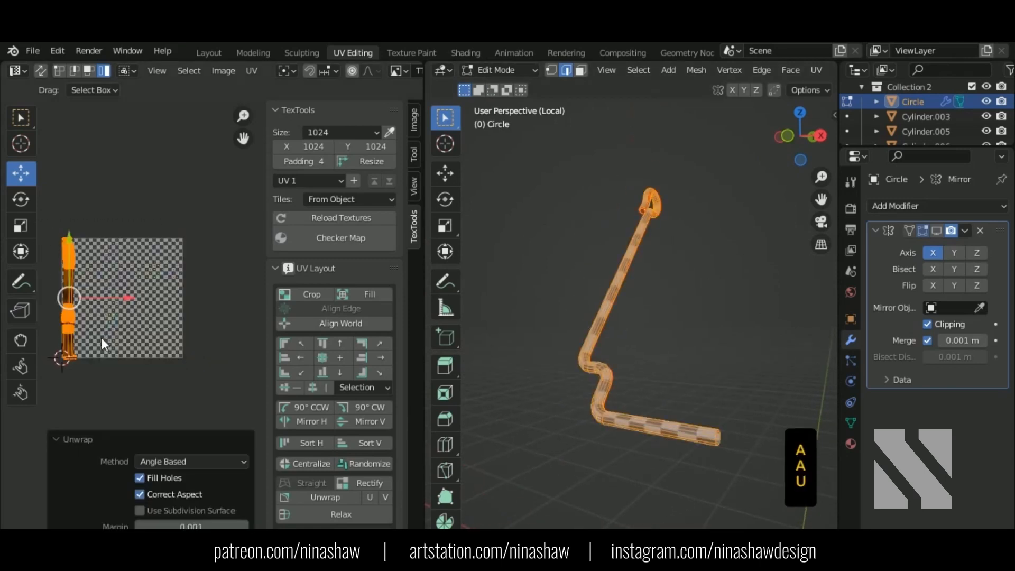
Straighten the wire handle's long UV island into a rectangular strip with Rectify.
{"action": "middle_click_drag", "start_coordinate": [615, 353], "coordinate": [716, 370]}
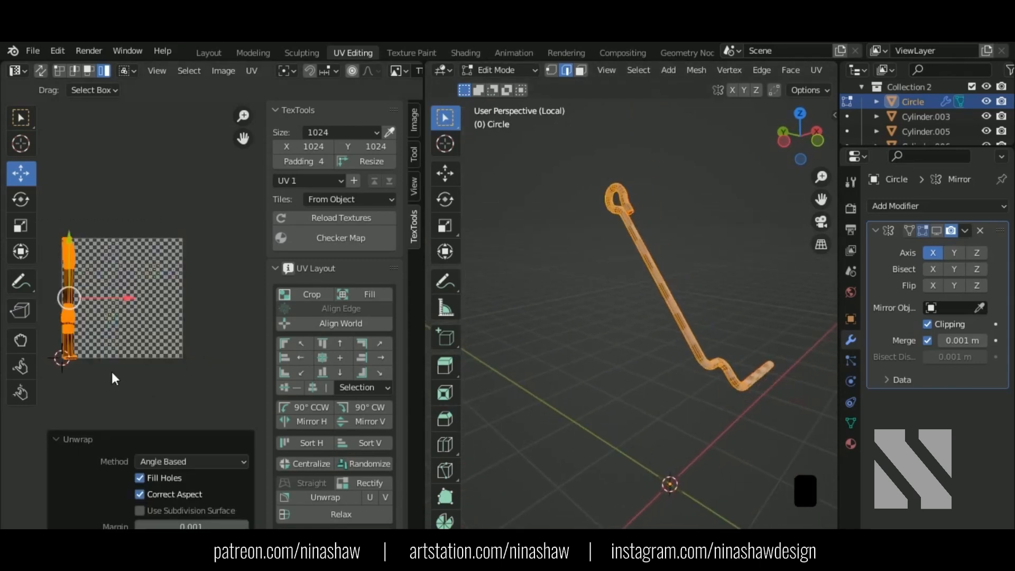
{"action": "left_click", "coordinate": [97, 363]}
{"action": "left_click", "coordinate": [70, 282]}
{"action": "middle_click_drag", "start_coordinate": [81, 256], "coordinate": [202, 280]}
{"action": "scroll", "coordinate": [202, 277], "scroll_direction": "up", "scroll_amount": 5}
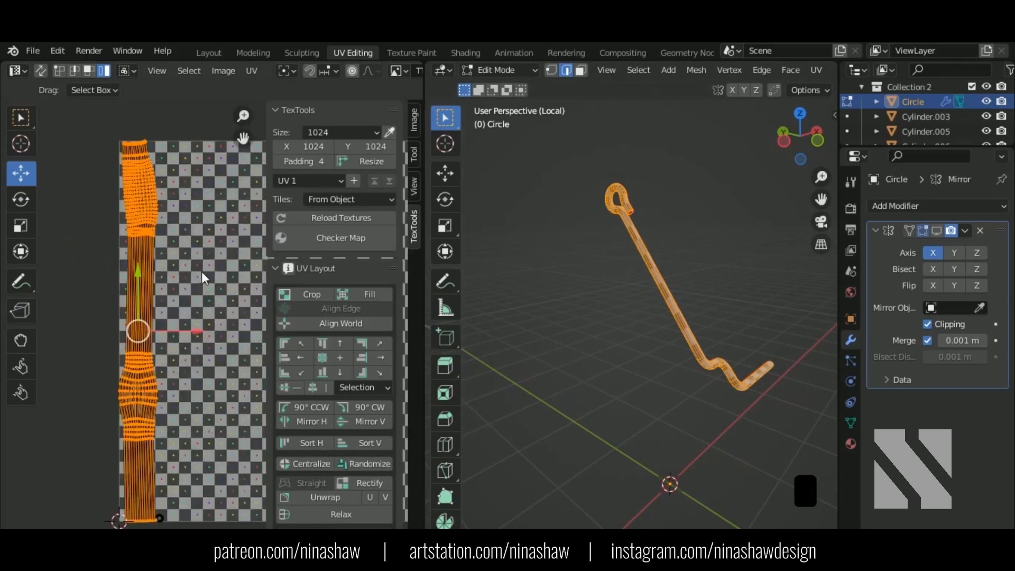
{"action": "scroll", "coordinate": [202, 278], "scroll_direction": "down", "scroll_amount": 2}
{"action": "left_click", "coordinate": [389, 484]}
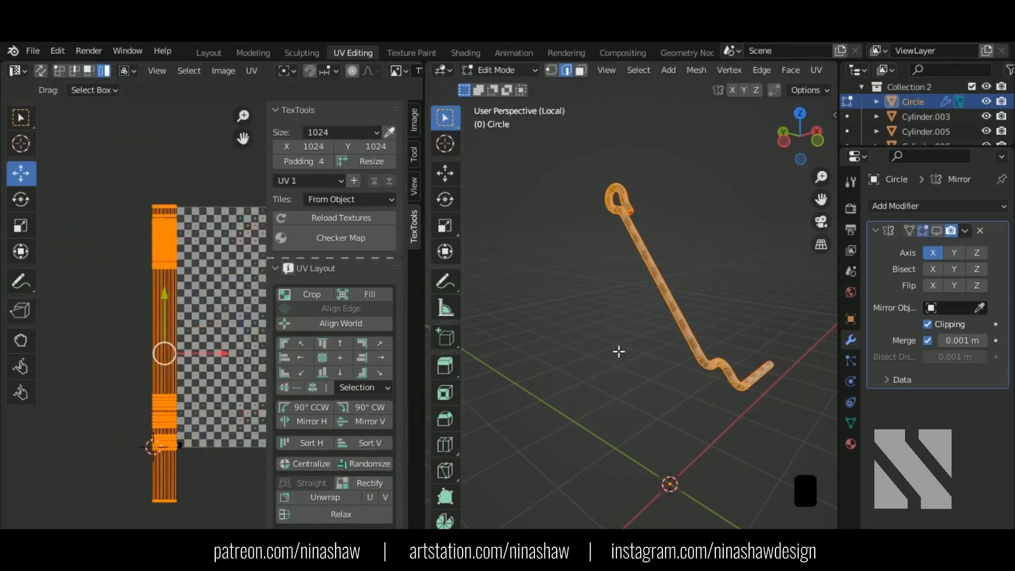
Check the checker pattern on the wire handle in Object Mode, and pack its UV islands in Edit Mode.
{"action": "middle_click_drag", "start_coordinate": [618, 351], "coordinate": [633, 372]}
{"action": "scroll", "coordinate": [620, 264], "scroll_direction": "up", "scroll_amount": 2}
{"action": "middle_click_drag", "start_coordinate": [620, 265], "coordinate": [612, 299], "text": "shift"}
{"action": "scroll", "coordinate": [608, 286], "scroll_direction": "up", "scroll_amount": 3}
{"action": "key", "text": "Tab"}
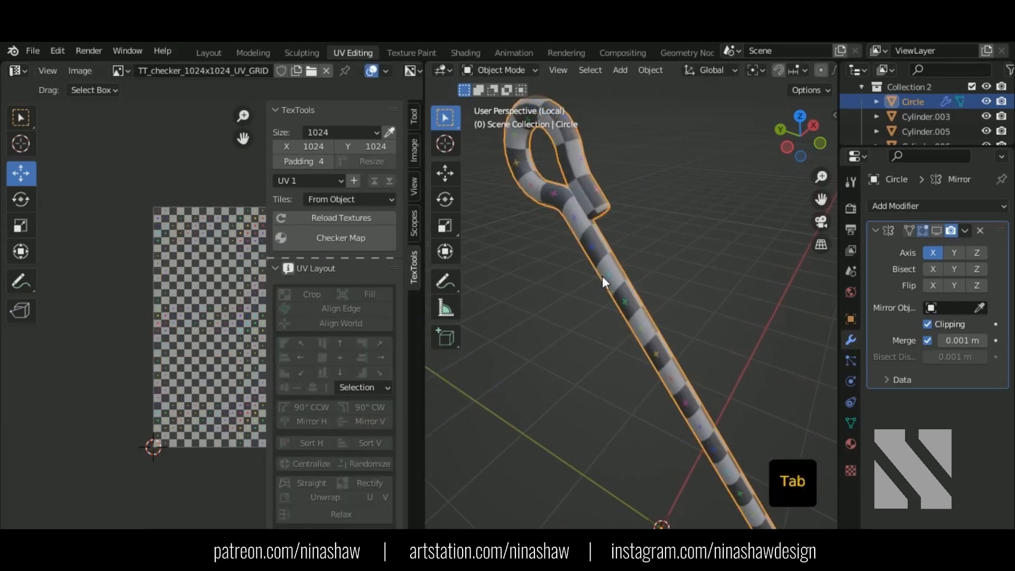
{"action": "key", "text": "Tab"}
{"action": "middle_click_drag", "start_coordinate": [168, 342], "coordinate": [157, 328]}
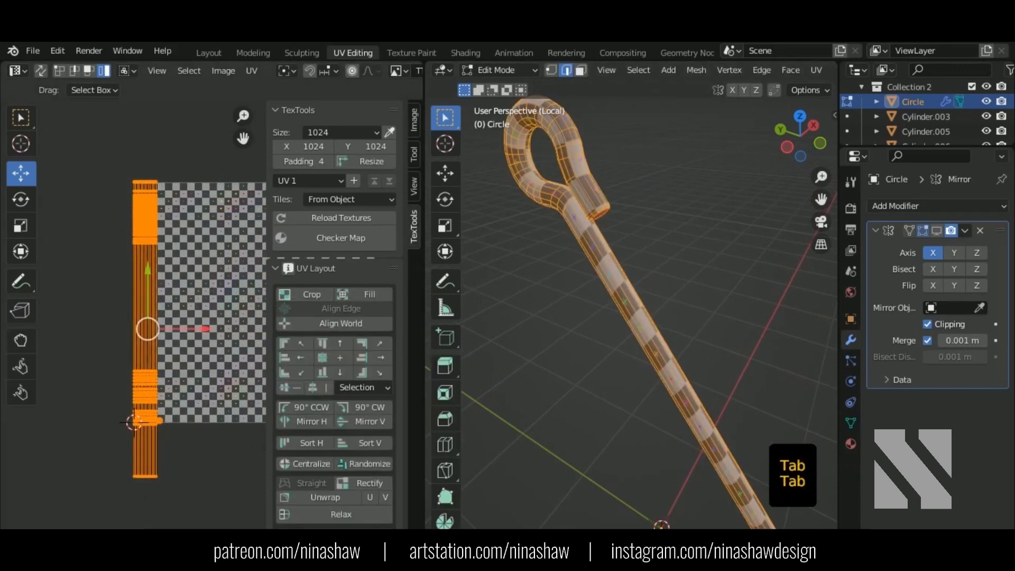
{"action": "left_click", "coordinate": [252, 70]}
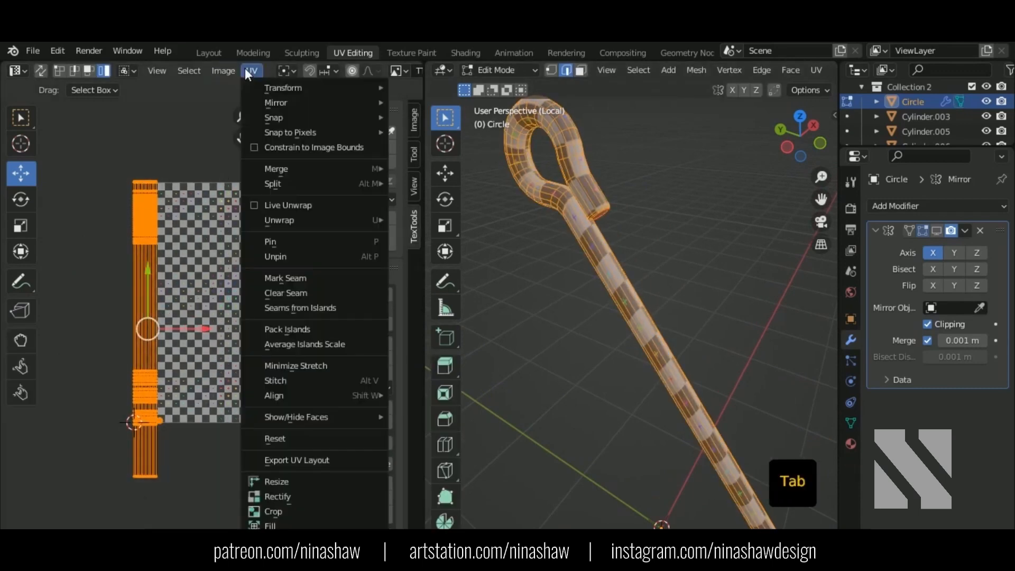
{"action": "left_click", "coordinate": [288, 329]}
Return to the full can in Object Mode, then isolate the wire handle's ring bracket in local view and open it for mesh editing.
{"action": "middle_click_drag", "start_coordinate": [629, 357], "coordinate": [628, 340]}
{"action": "key", "text": "KP_Divide"}
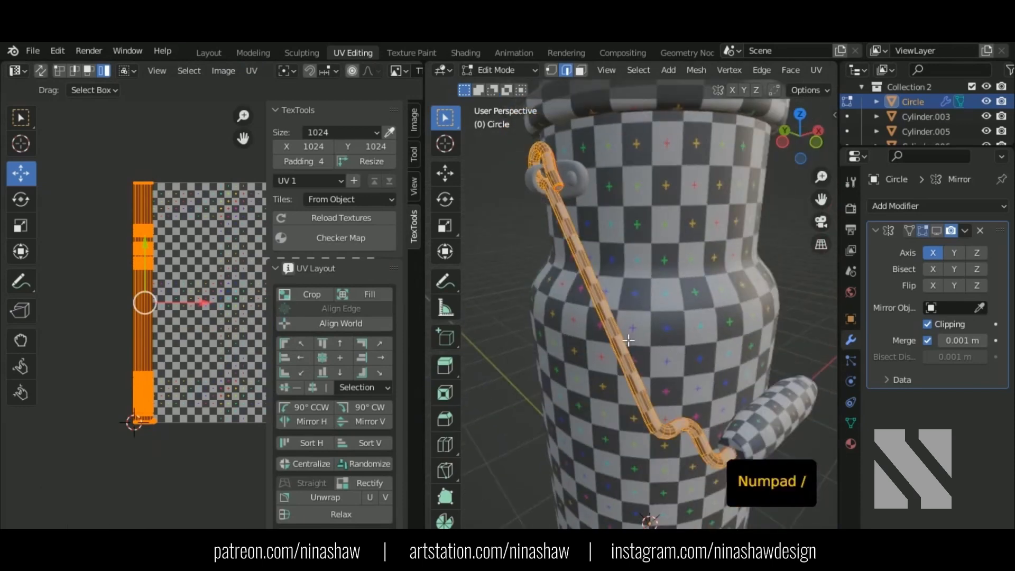
{"action": "key", "text": "Tab"}
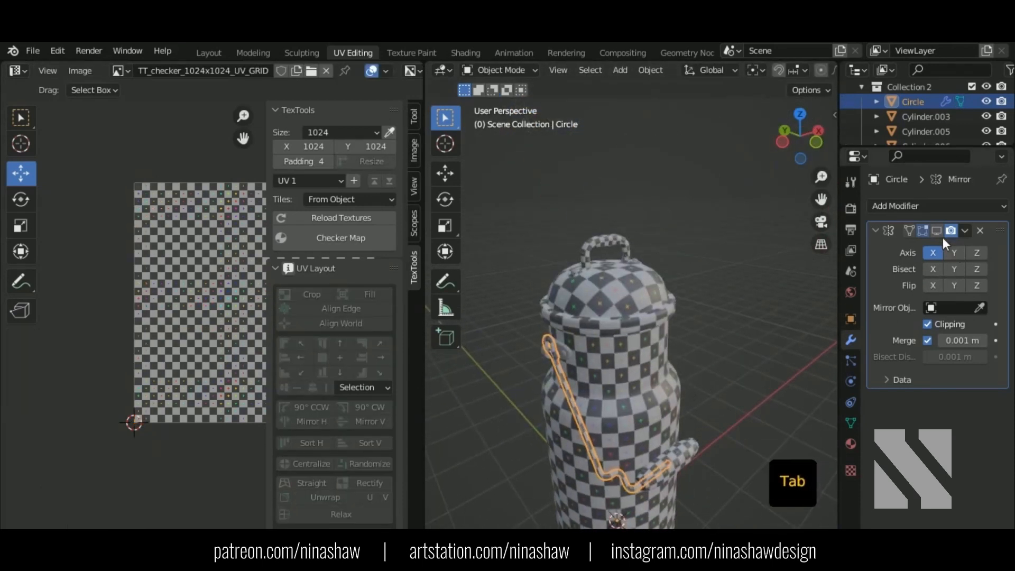
{"action": "middle_click_drag", "start_coordinate": [698, 354], "coordinate": [608, 317]}
{"action": "left_click", "coordinate": [548, 365]}
{"action": "key", "text": "KP_Divide"}
{"action": "key", "text": "Tab"}
{"action": "scroll", "coordinate": [587, 338], "scroll_direction": "up", "scroll_amount": 4}
{"action": "scroll", "coordinate": [612, 312], "scroll_direction": "up", "scroll_amount": 2}
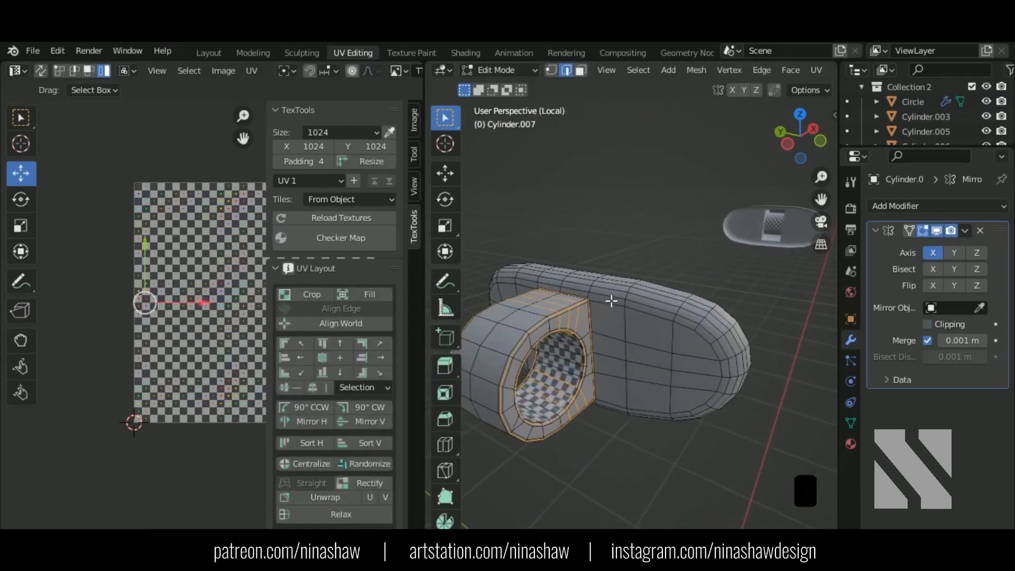
Select the edge loops where the bracket's ring block meets the plate and around the rims of its hole.
{"action": "left_click", "coordinate": [630, 312], "text": "alt+shift"}
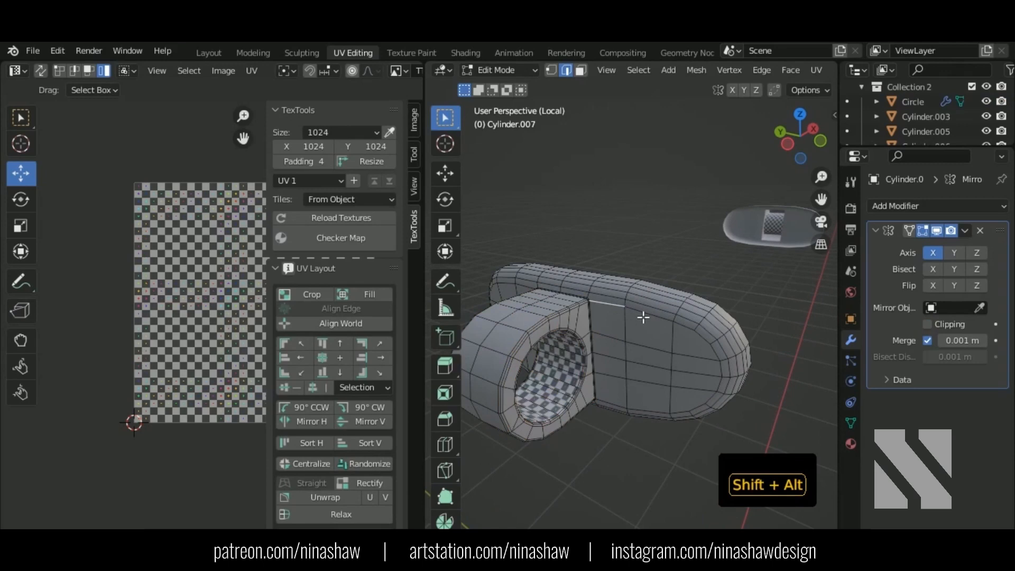
{"action": "middle_click_drag", "start_coordinate": [643, 317], "coordinate": [665, 323]}
{"action": "scroll", "coordinate": [608, 313], "scroll_direction": "up", "scroll_amount": 2}
{"action": "scroll", "coordinate": [612, 308], "scroll_direction": "up", "scroll_amount": 5}
{"action": "left_click", "coordinate": [611, 303]}
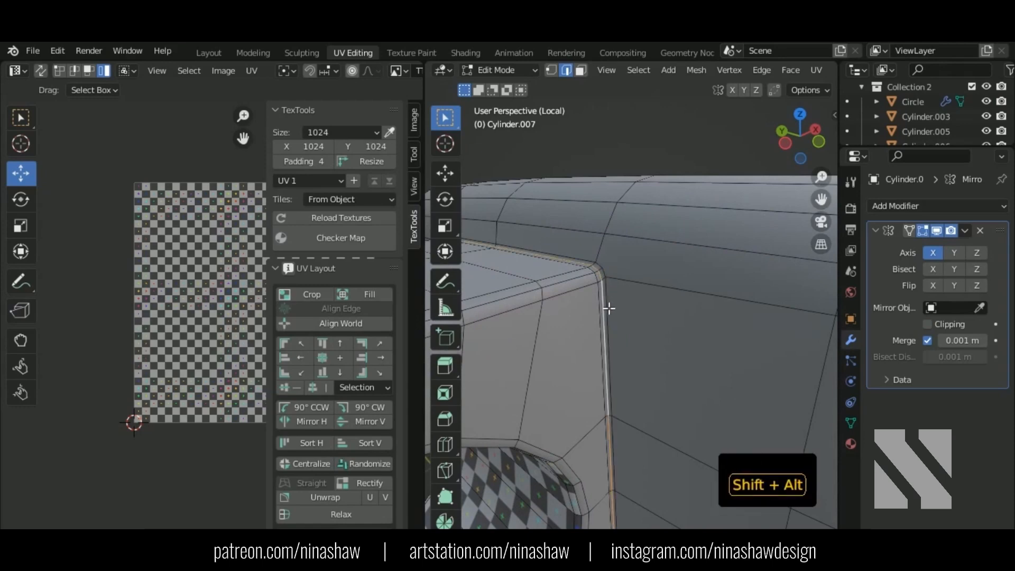
{"action": "scroll", "coordinate": [658, 262], "scroll_direction": "down", "scroll_amount": 6}
{"action": "middle_click_drag", "start_coordinate": [643, 330], "coordinate": [658, 287]}
{"action": "scroll", "coordinate": [643, 399], "scroll_direction": "up", "scroll_amount": 7}
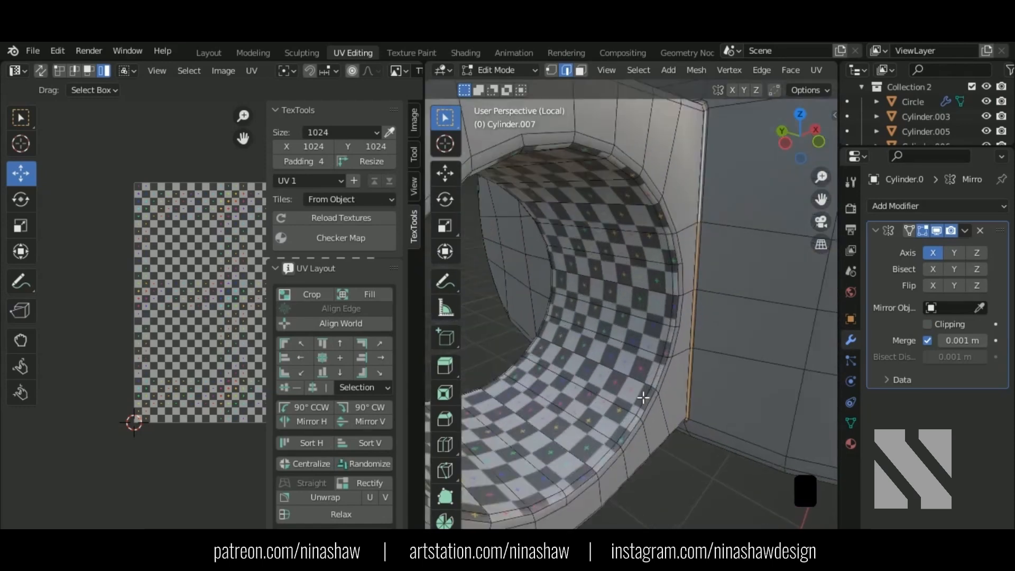
{"action": "middle_click_drag", "start_coordinate": [626, 458], "coordinate": [754, 348]}
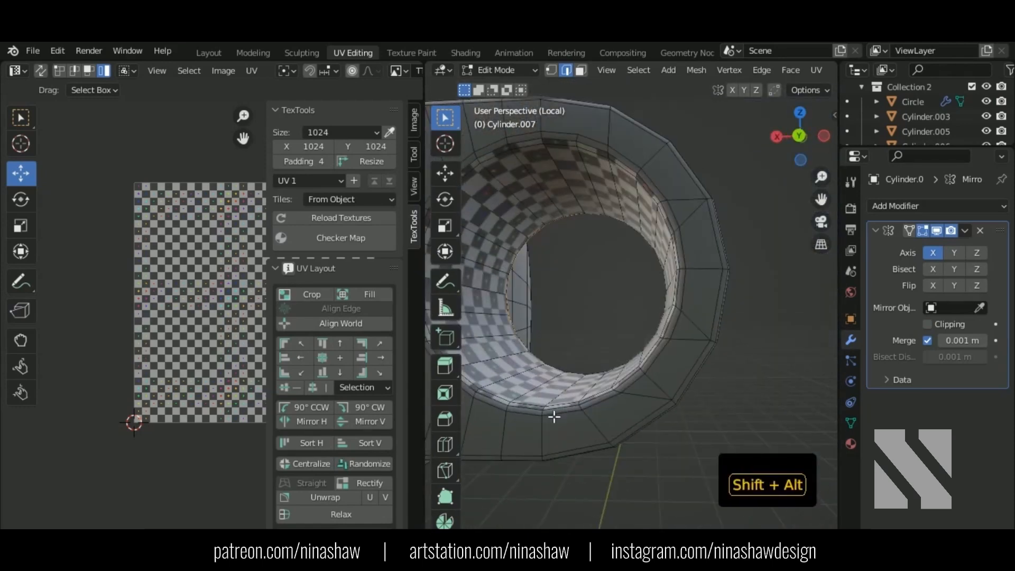
{"action": "scroll", "coordinate": [628, 427], "scroll_direction": "down", "scroll_amount": 4}
{"action": "middle_click_drag", "start_coordinate": [642, 274], "coordinate": [569, 349]}
{"action": "middle_click_drag", "start_coordinate": [561, 180], "coordinate": [586, 278], "text": "shift"}
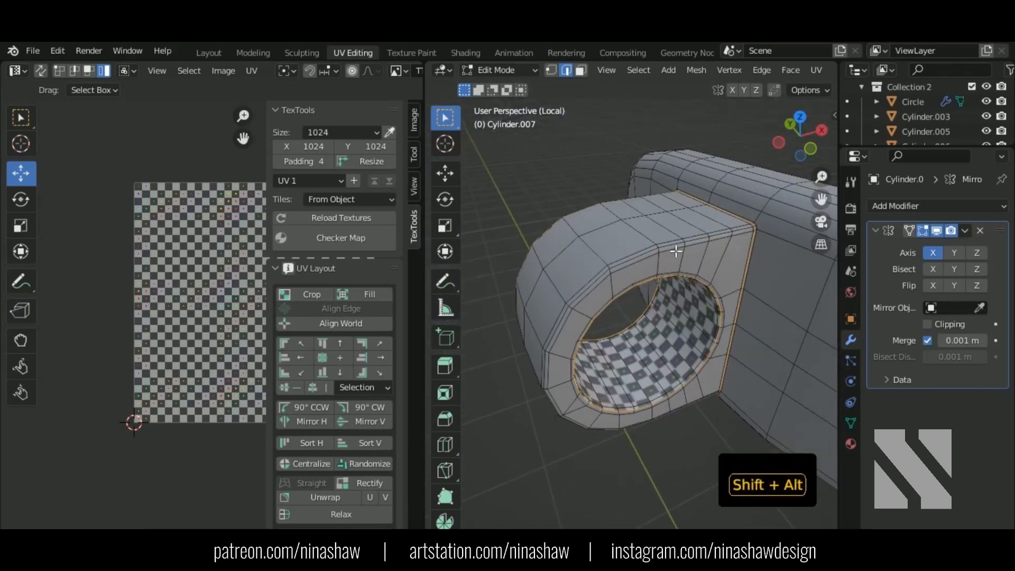
Complete the ring block's edge selection, deselect the stray corner edges in top wireframe view, and mark the selected loops as seams.
{"action": "scroll", "coordinate": [736, 283], "scroll_direction": "up", "scroll_amount": 1}
{"action": "middle_click_drag", "start_coordinate": [736, 282], "coordinate": [666, 508], "text": "shift"}
{"action": "key", "text": "KP_7"}
{"action": "key", "text": "shift+z"}
{"action": "scroll", "coordinate": [691, 385], "scroll_direction": "down", "scroll_amount": 4}
{"action": "scroll", "coordinate": [655, 376], "scroll_direction": "up", "scroll_amount": 7}
{"action": "left_click_drag", "start_coordinate": [671, 409], "coordinate": [632, 496], "text": "ctrl"}
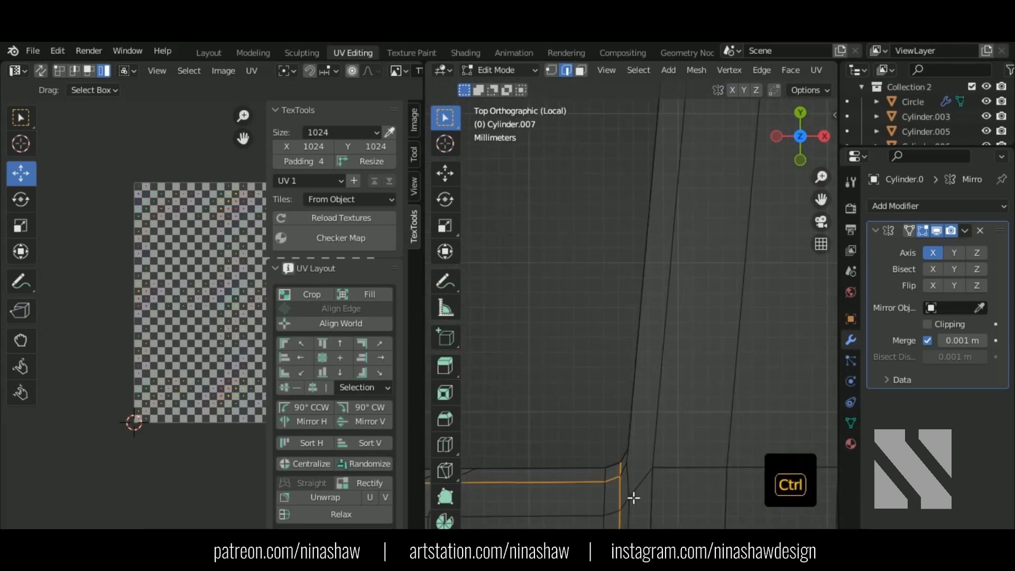
{"action": "scroll", "coordinate": [679, 297], "scroll_direction": "down", "scroll_amount": 5}
{"action": "middle_click_drag", "start_coordinate": [680, 297], "coordinate": [765, 300]}
{"action": "key", "text": "shift+z"}
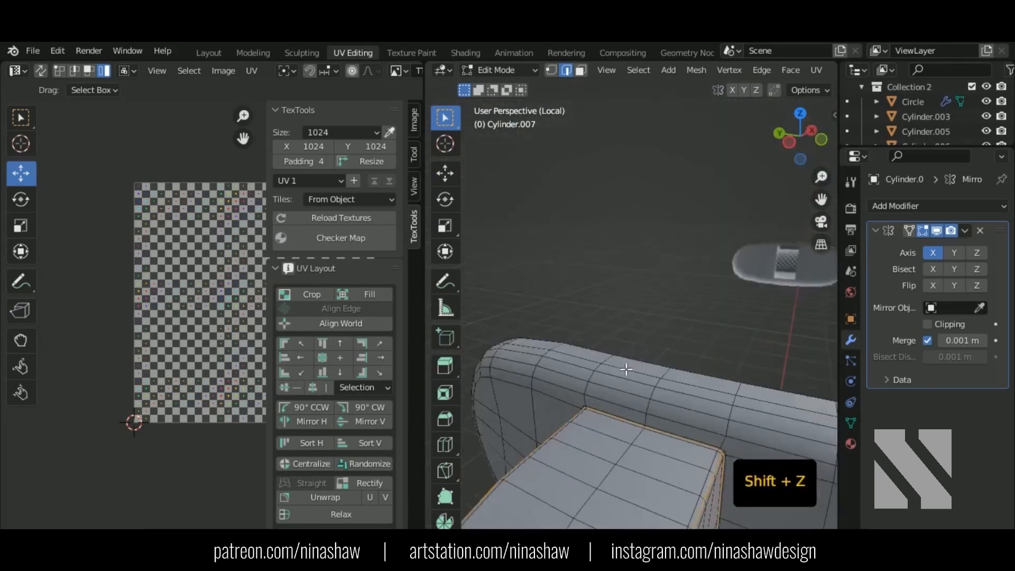
{"action": "right_click", "coordinate": [629, 380]}
{"action": "left_click", "coordinate": [655, 402]}
Mark one edge line running through the inner wall of the ring's hole as a seam.
{"action": "middle_click_drag", "start_coordinate": [654, 402], "coordinate": [571, 202], "text": "shift"}
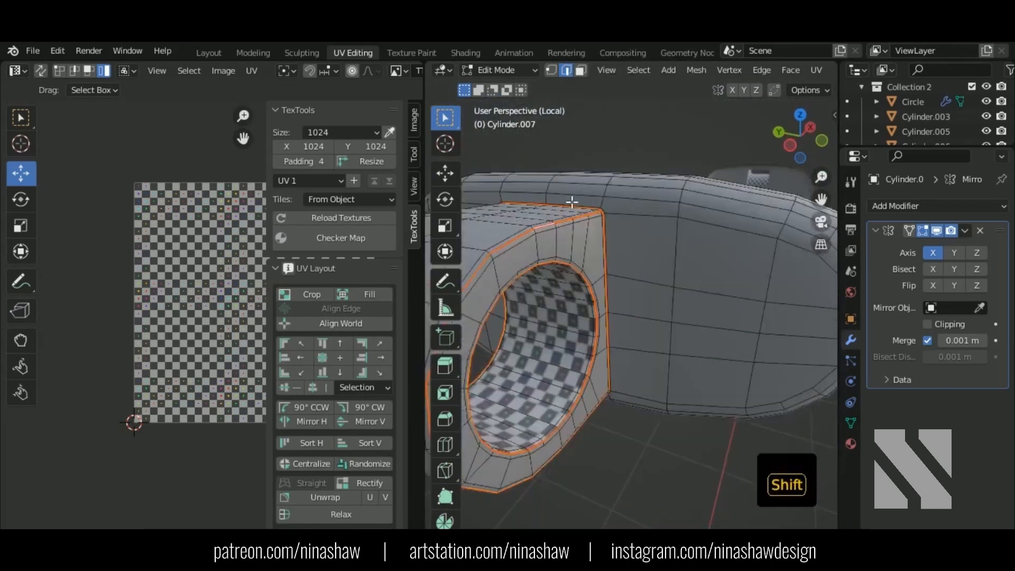
{"action": "scroll", "coordinate": [560, 204], "scroll_direction": "down", "scroll_amount": 2}
{"action": "middle_click_drag", "start_coordinate": [634, 338], "coordinate": [536, 261]}
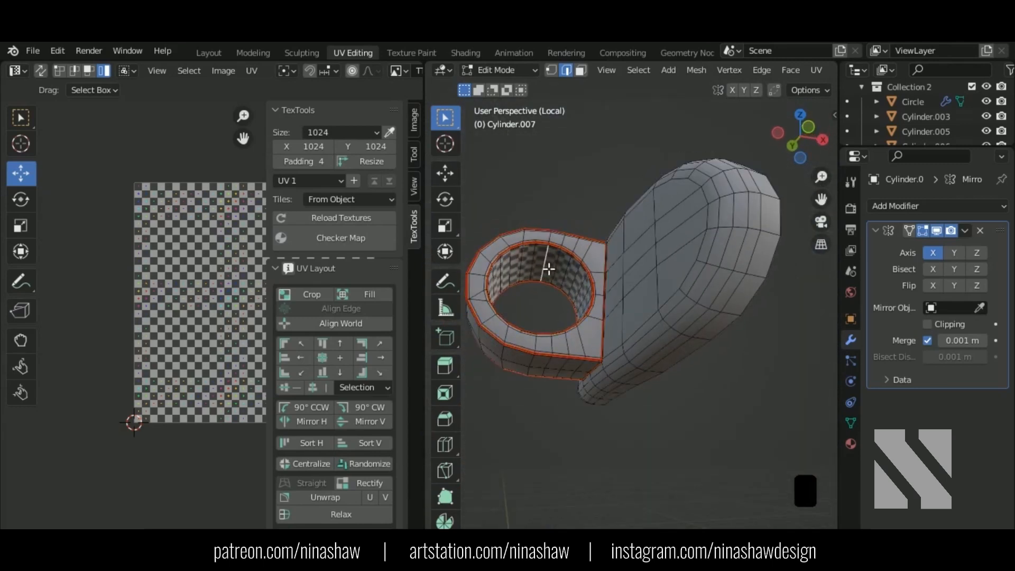
{"action": "scroll", "coordinate": [557, 274], "scroll_direction": "up", "scroll_amount": 5}
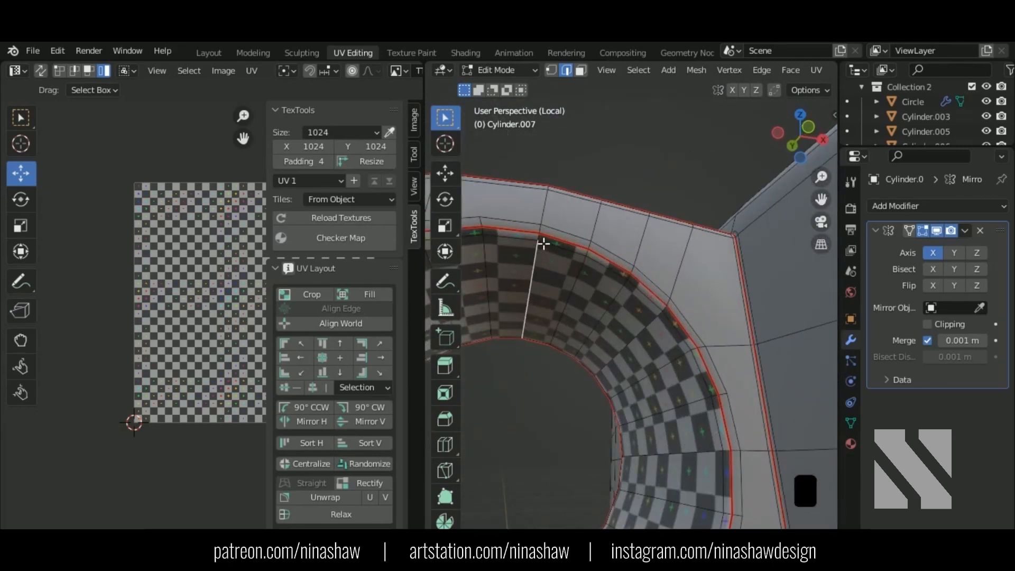
{"action": "left_click", "coordinate": [540, 274], "text": "shift"}
{"action": "middle_click_drag", "start_coordinate": [539, 274], "coordinate": [742, 282]}
{"action": "right_click", "coordinate": [718, 242]}
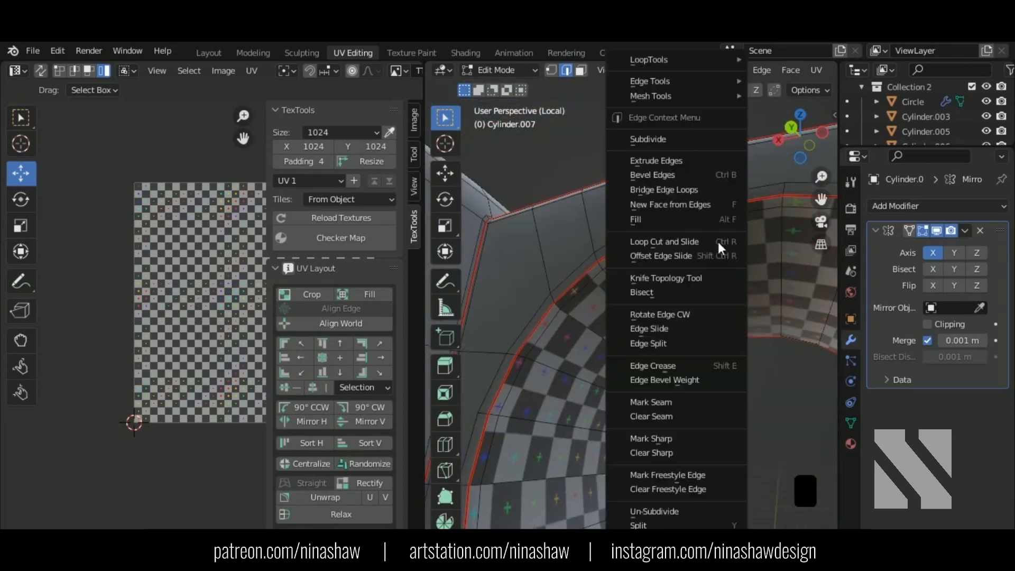
{"action": "left_click", "coordinate": [687, 402]}
Select the edge loop running around the front face of the bracket's plate.
{"action": "scroll", "coordinate": [689, 317], "scroll_direction": "down", "scroll_amount": 9}
{"action": "middle_click_drag", "start_coordinate": [684, 324], "coordinate": [590, 340]}
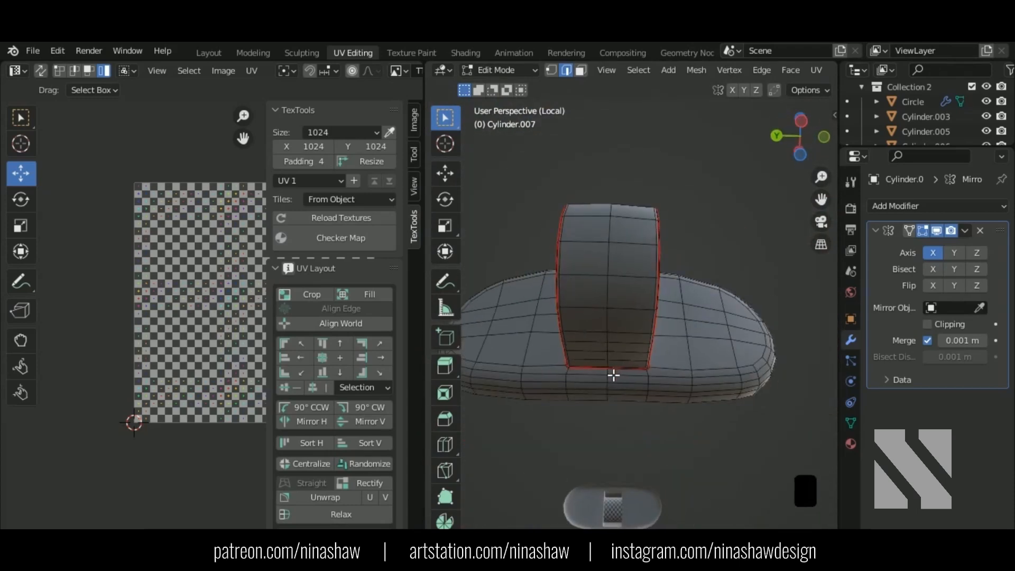
{"action": "left_click", "coordinate": [611, 400], "text": "alt+shift"}
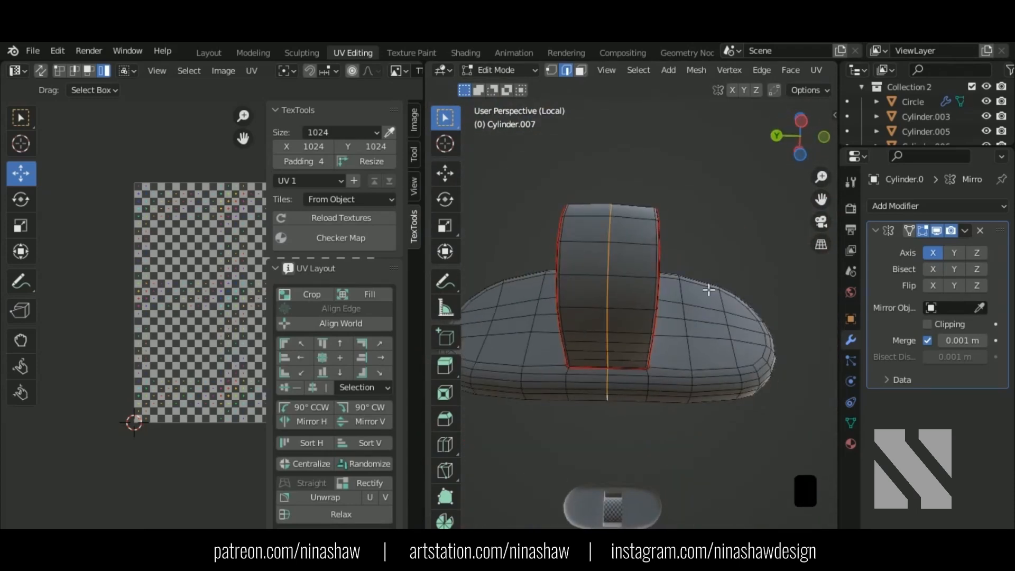
{"action": "middle_click_drag", "start_coordinate": [709, 290], "coordinate": [717, 328]}
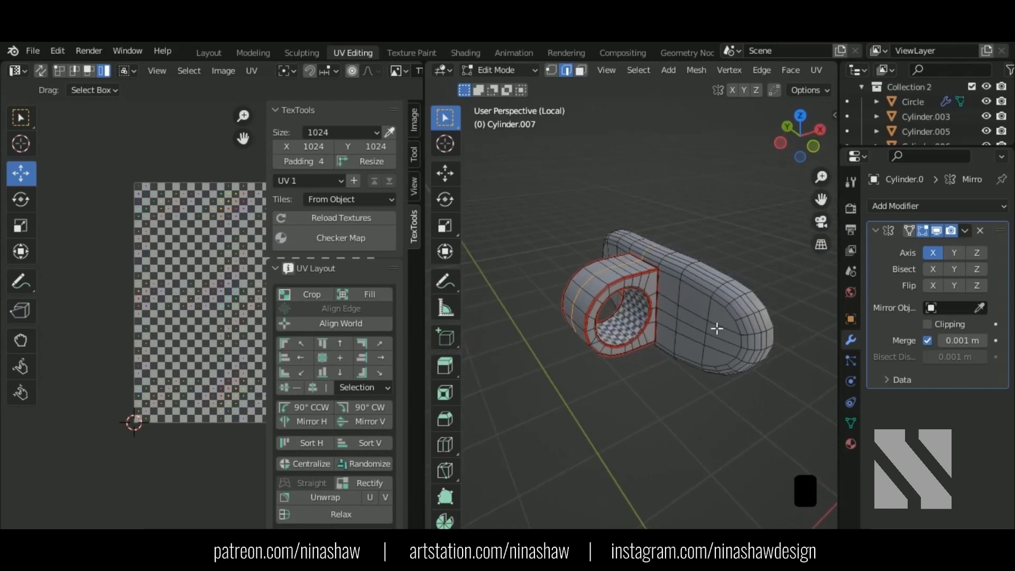
{"action": "left_click", "coordinate": [706, 295], "text": "alt+shift"}
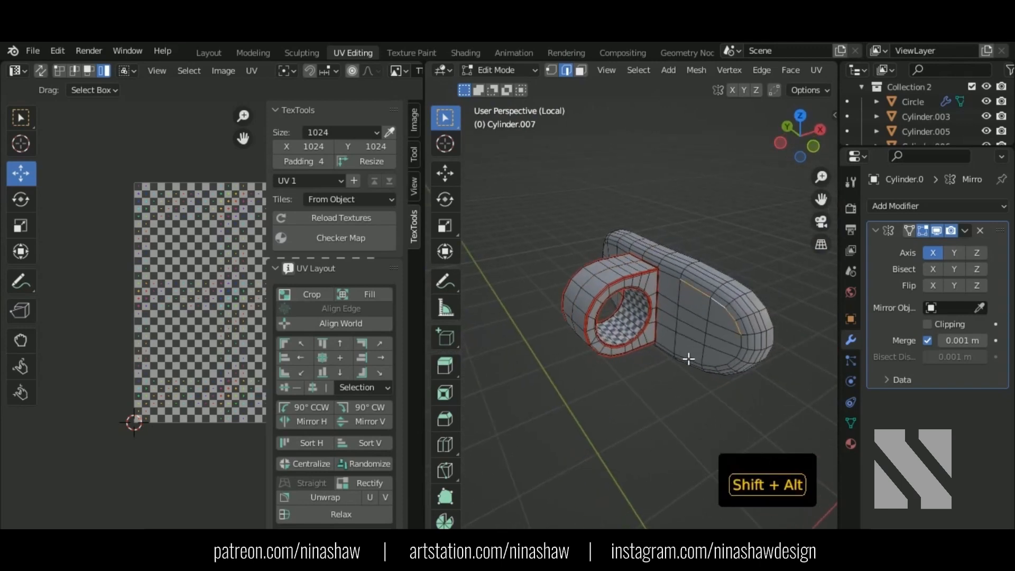
{"action": "middle_click_drag", "start_coordinate": [718, 327], "coordinate": [817, 280]}
{"action": "left_click", "coordinate": [700, 291], "text": "alt+shift"}
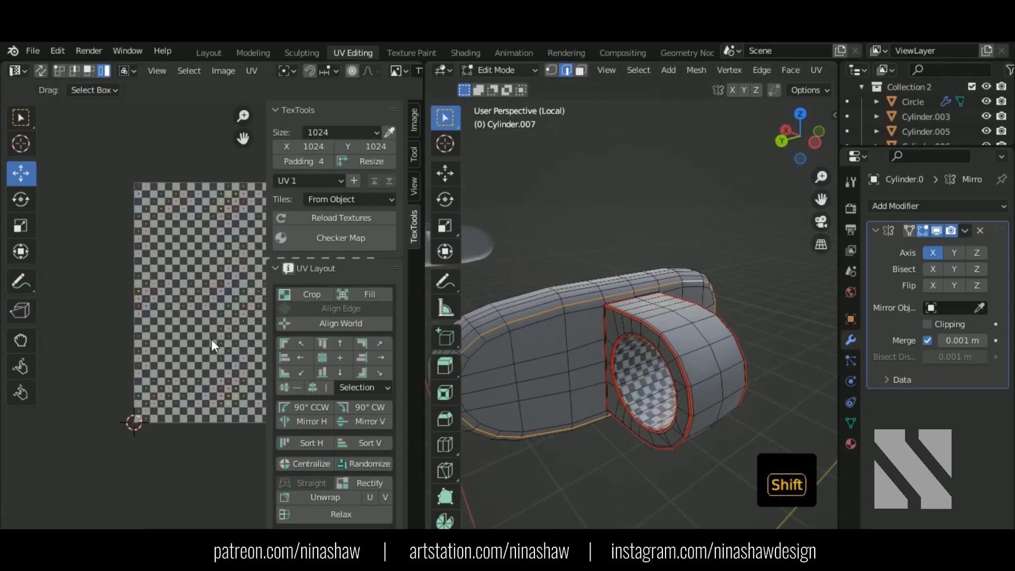
Add one short edge line across the plate's rounded rim to the selection, undoing an overlong loop pick, and mark the selected edges as seams.
{"action": "middle_click_drag", "start_coordinate": [599, 359], "coordinate": [677, 344], "text": "shift"}
{"action": "left_click", "coordinate": [610, 367], "text": "alt+shift"}
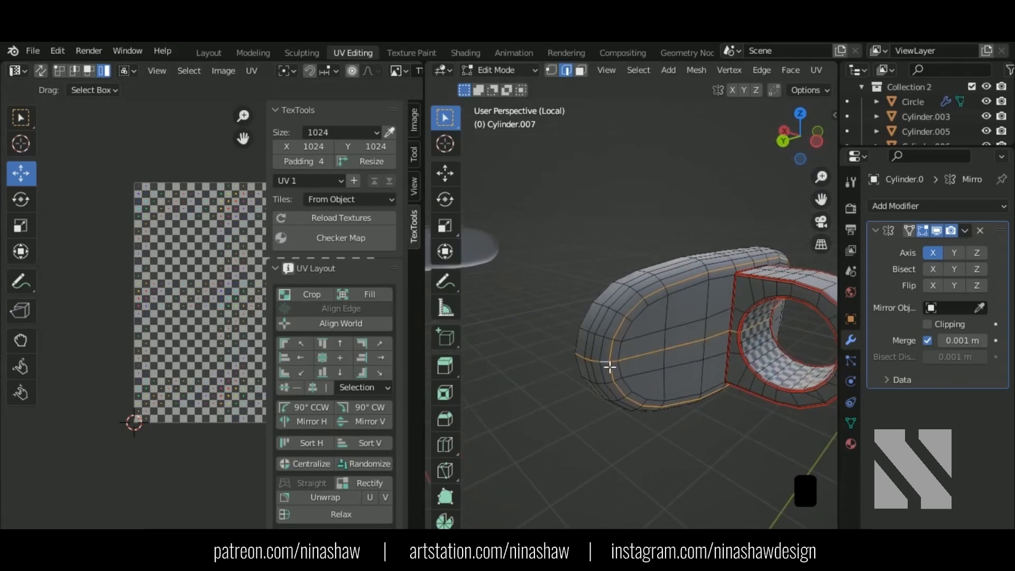
{"action": "key", "text": "ctrl+z"}
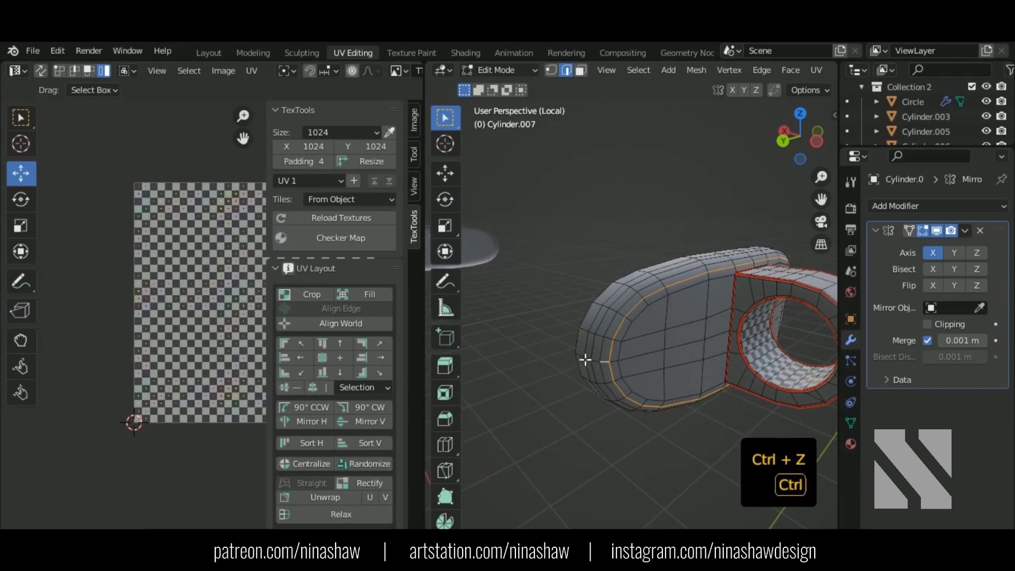
{"action": "right_click", "coordinate": [627, 358]}
{"action": "left_click", "coordinate": [596, 402]}
Select the whole bracket mesh and its UVs and unwrap it along the marked seams.
{"action": "key", "text": "a"}
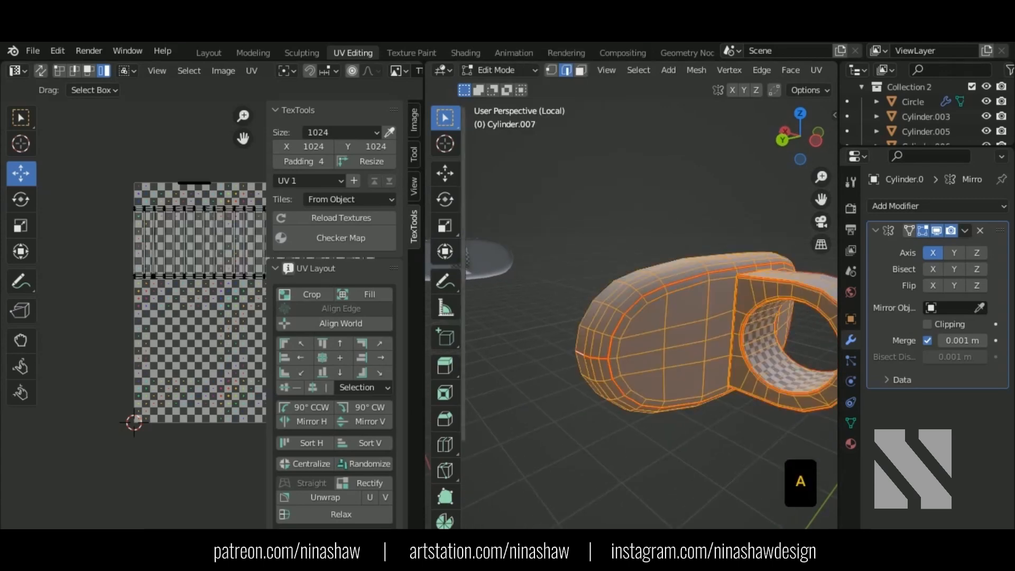
{"action": "key", "text": "a"}
{"action": "key", "text": "u"}
{"action": "left_click", "coordinate": [169, 334]}
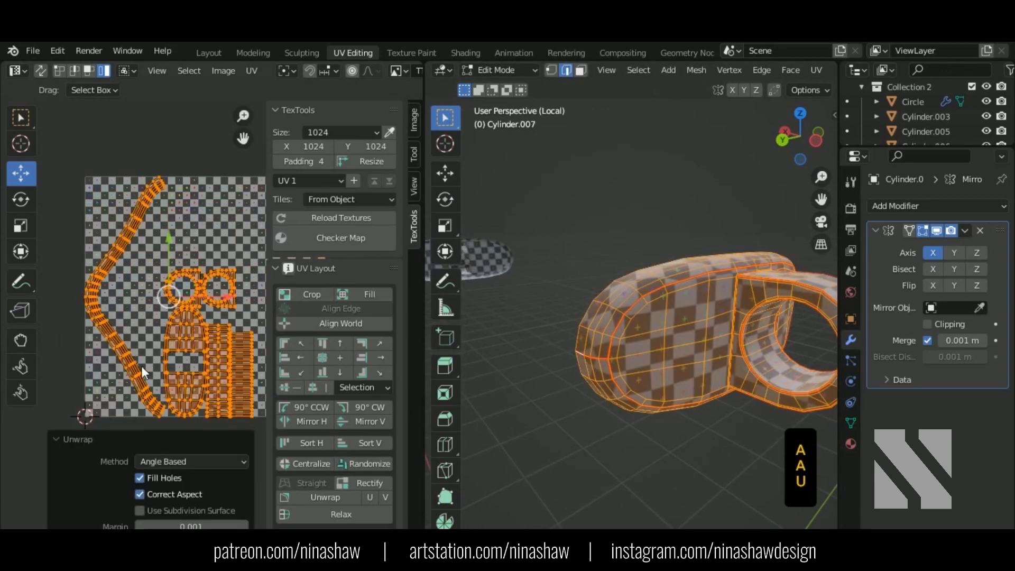
Select the long bent island of the plate's rim and straighten it with Rectify.
{"action": "left_click", "coordinate": [137, 379]}
{"action": "scroll", "coordinate": [672, 374], "scroll_direction": "down", "scroll_amount": 3}
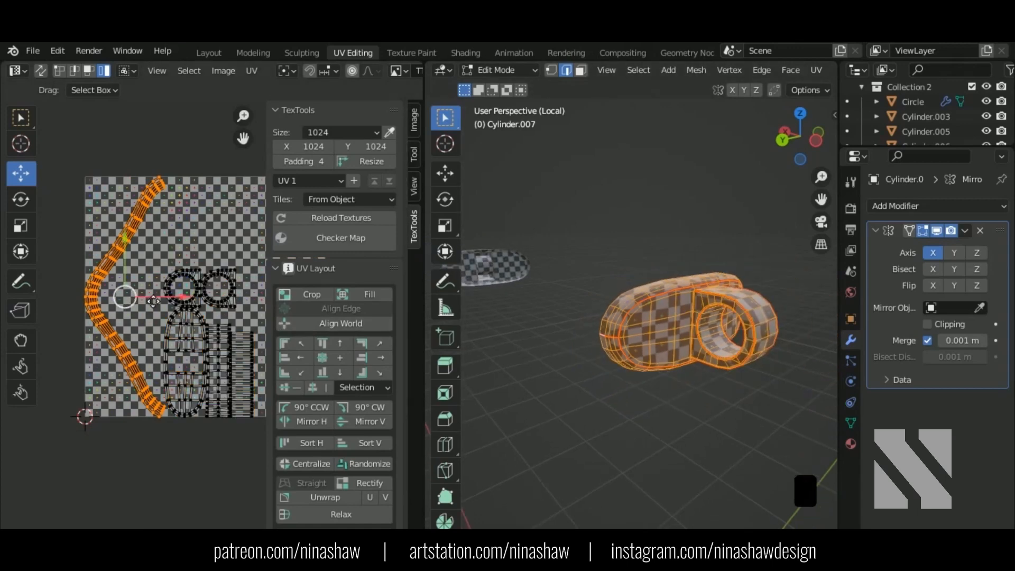
{"action": "mouse_move", "coordinate": [154, 301]}
{"action": "left_mouse_down"}
{"action": "mouse_move", "coordinate": [124, 301]}
{"action": "mouse_move", "coordinate": [154, 301]}
{"action": "left_mouse_up"}
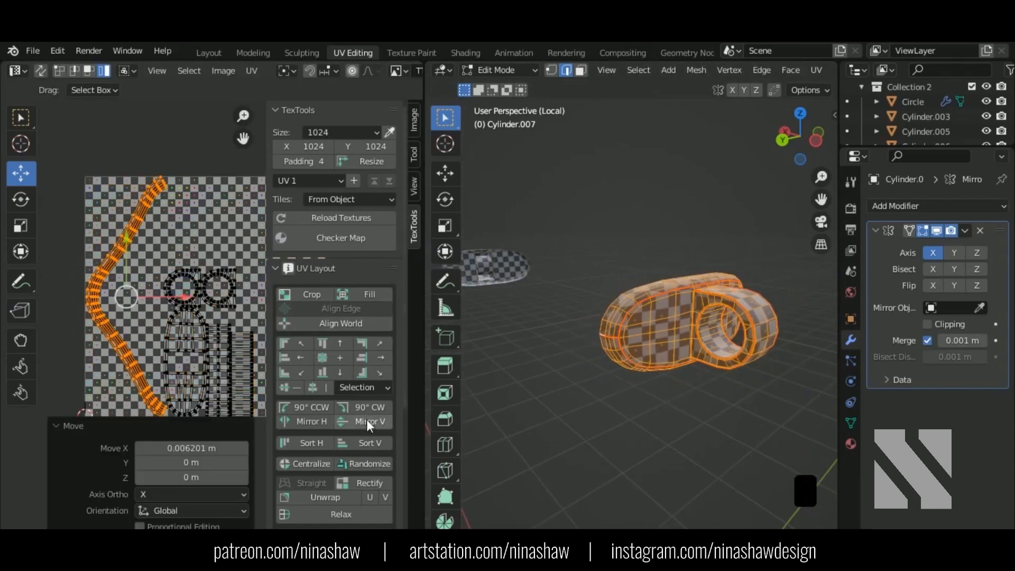
{"action": "left_click", "coordinate": [370, 483]}
{"action": "middle_click_drag", "start_coordinate": [243, 360], "coordinate": [189, 358]}
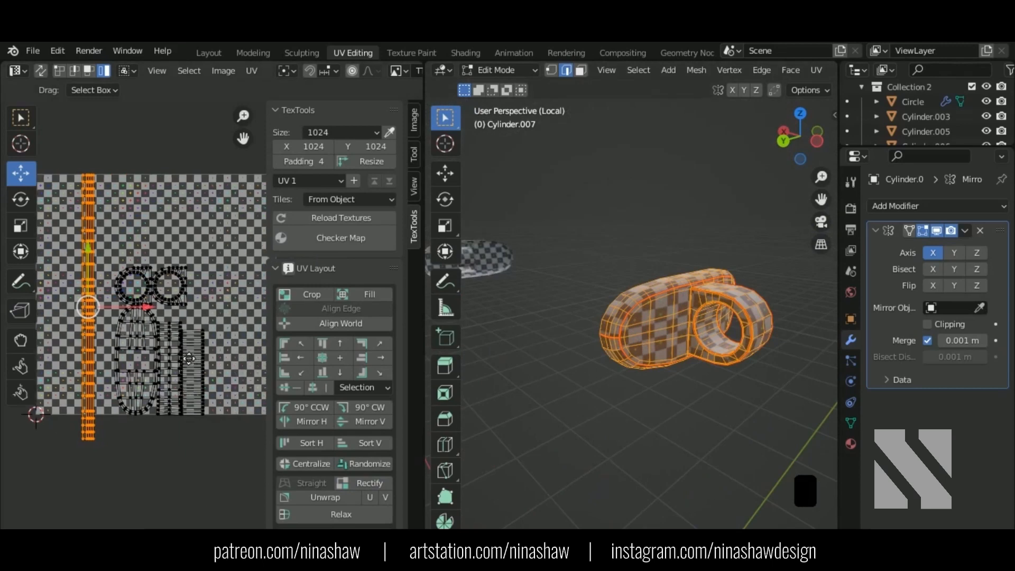
Pack all of the bracket's UV islands and scale them down to 0.387.
{"action": "scroll", "coordinate": [229, 224], "scroll_direction": "down", "scroll_amount": 2}
{"action": "key", "text": "a"}
{"action": "left_click", "coordinate": [251, 70]}
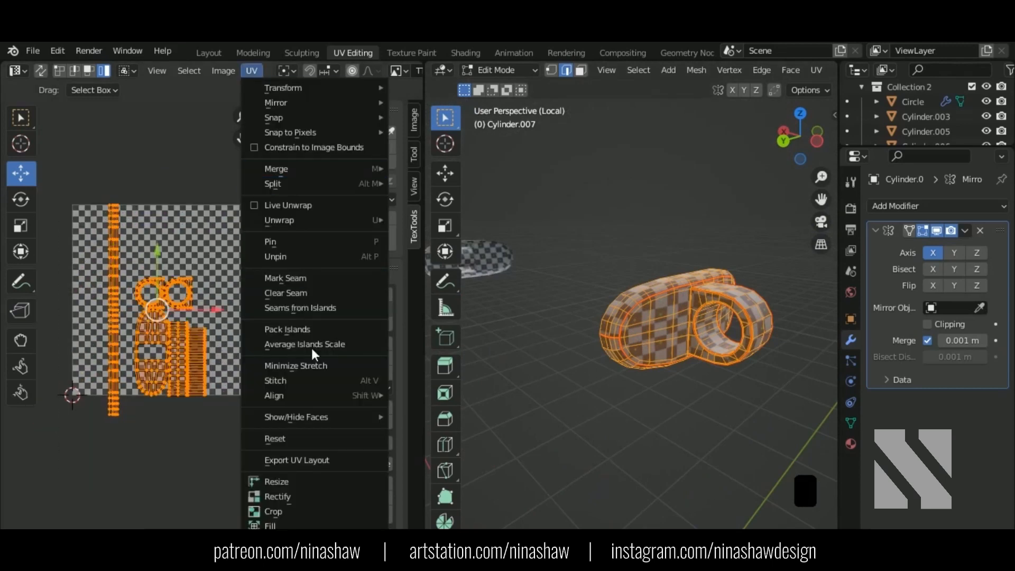
{"action": "left_click", "coordinate": [310, 328]}
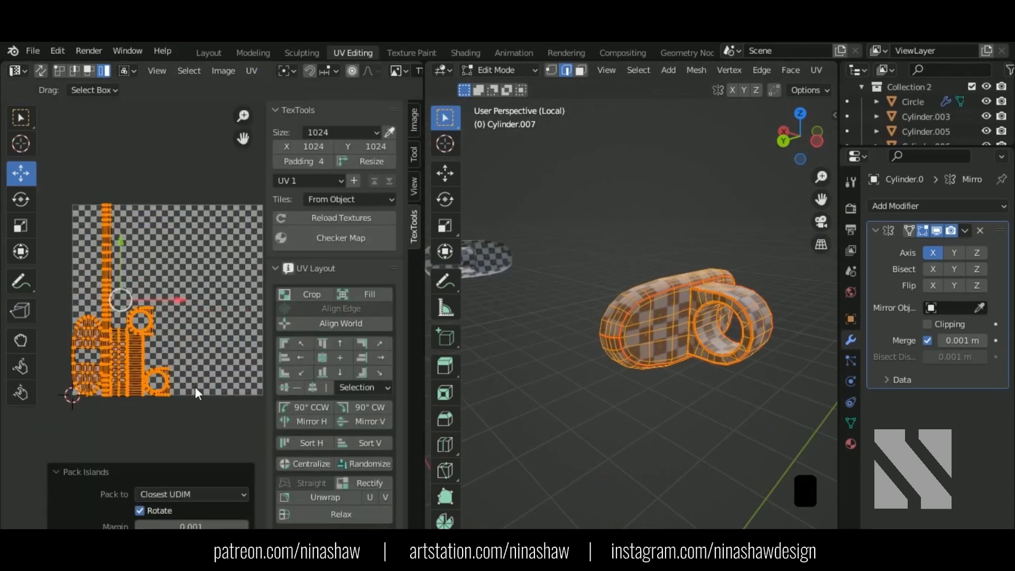
{"action": "key", "text": "s"}
{"action": "left_click", "coordinate": [177, 295]}
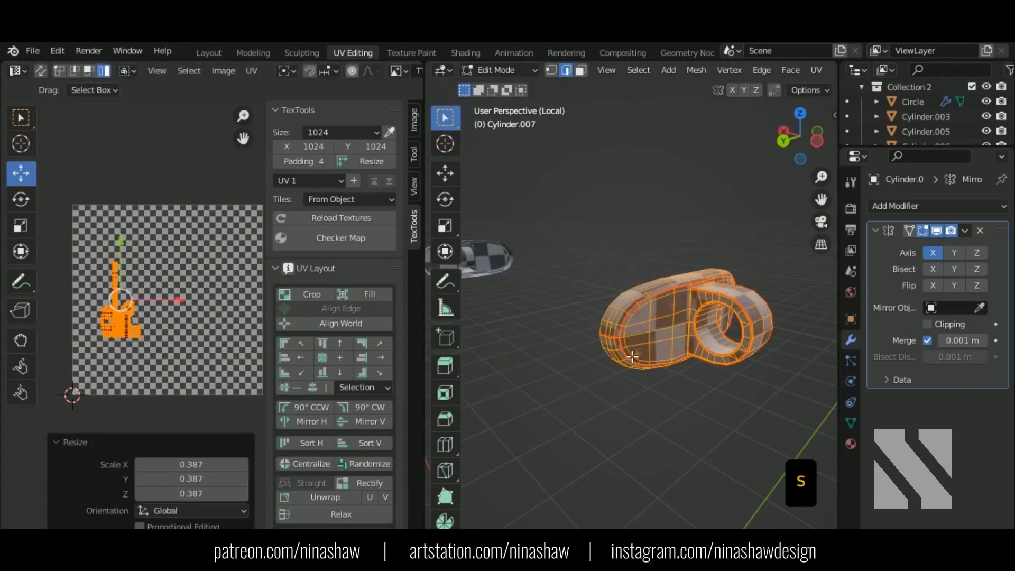
Return to the full can in Object Mode, then isolate the bracket's rivets in local view and open them for mesh editing.
{"action": "key", "text": "KP_Divide"}
{"action": "key", "text": "Tab"}
{"action": "scroll", "coordinate": [550, 368], "scroll_direction": "up", "scroll_amount": 5}
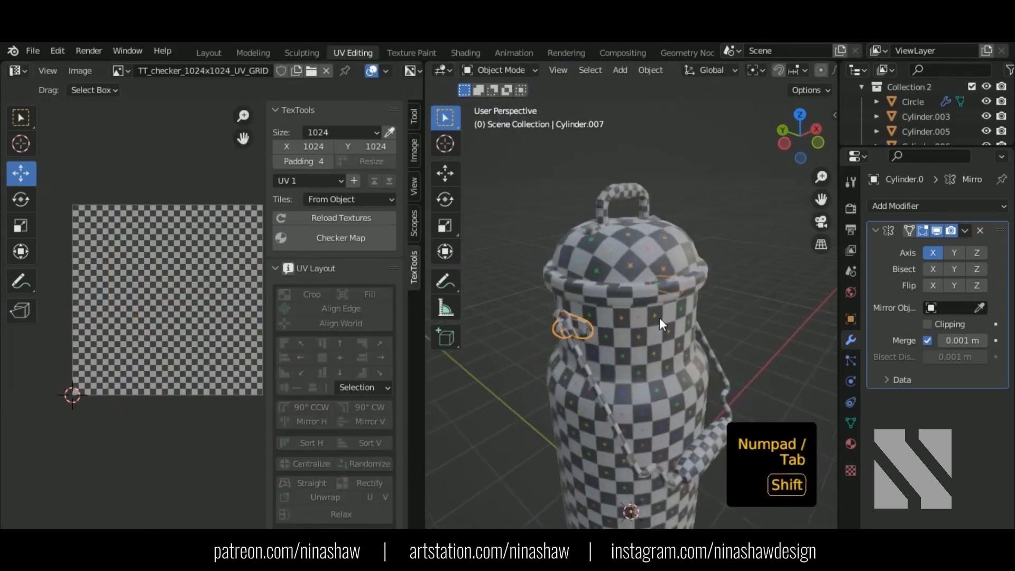
{"action": "left_click", "coordinate": [576, 285]}
{"action": "key", "text": "KP_Divide"}
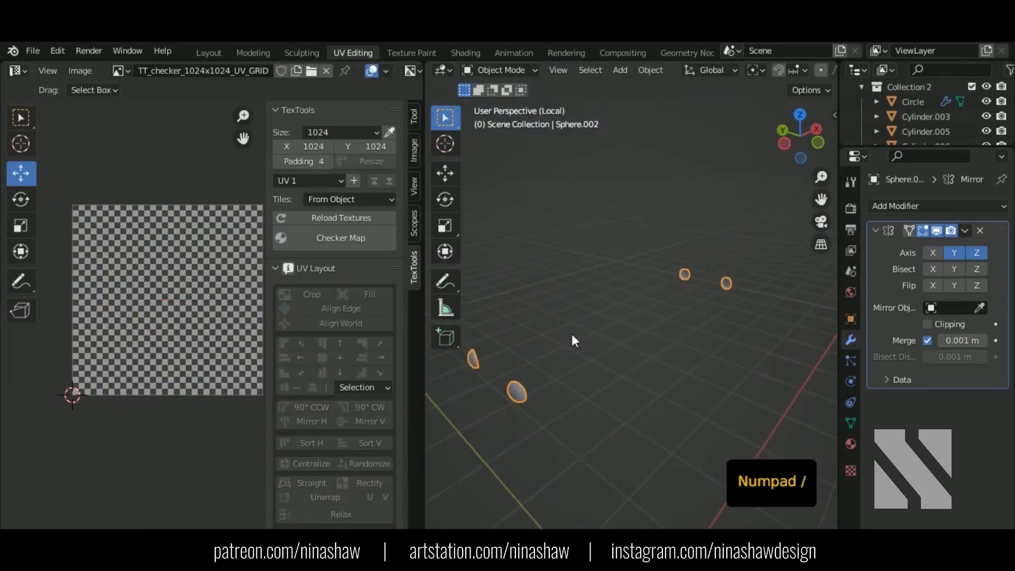
{"action": "key", "text": "Tab"}
{"action": "scroll", "coordinate": [601, 306], "scroll_direction": "up", "scroll_amount": 4}
{"action": "scroll", "coordinate": [579, 288], "scroll_direction": "up", "scroll_amount": 2}
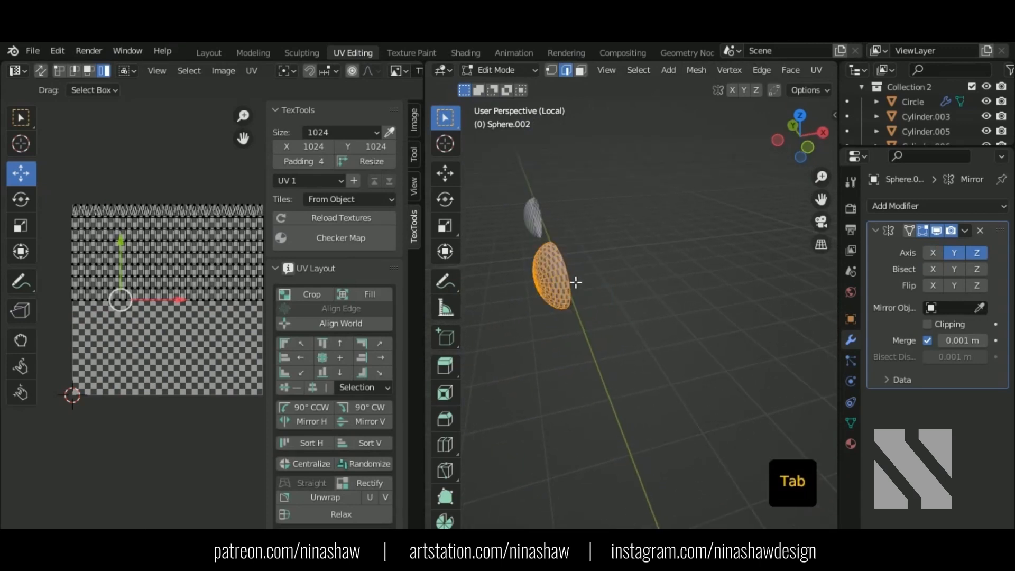
Clear the selection and mark the rivet's outer rim edge loop as a seam.
{"action": "key", "text": "alt+a"}
{"action": "left_click", "coordinate": [574, 282], "text": "alt+shift"}
{"action": "right_click", "coordinate": [578, 290]}
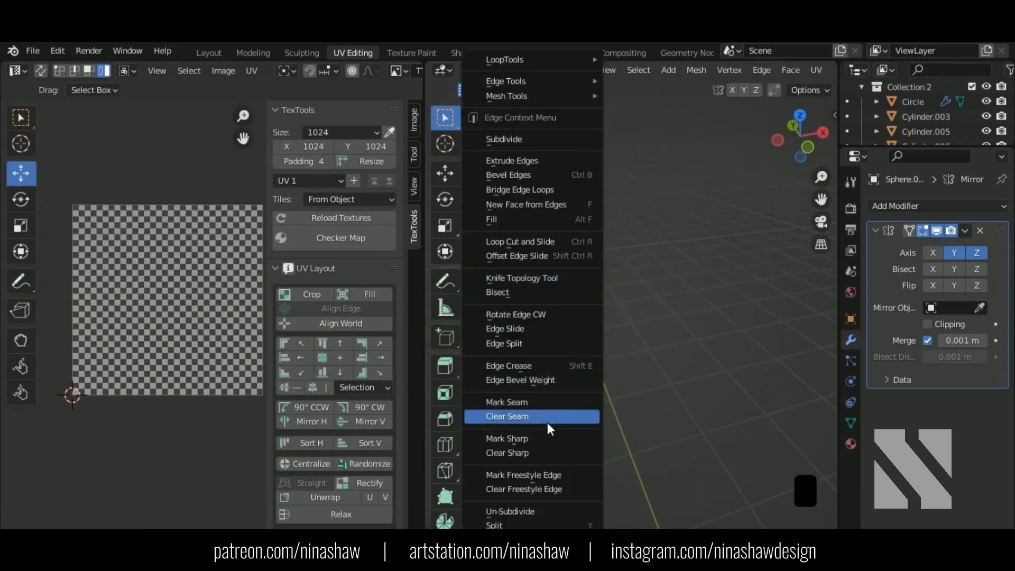
{"action": "left_click", "coordinate": [529, 402]}
{"action": "middle_click_drag", "start_coordinate": [639, 367], "coordinate": [692, 317]}
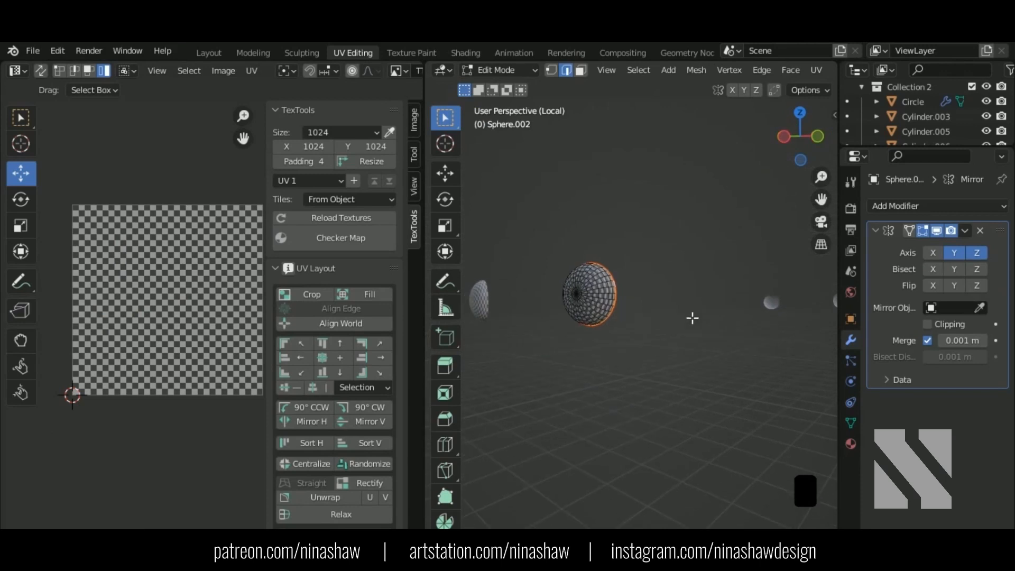
Unwrap the whole rivet into a single island and scale its UVs down to 0.083.
{"action": "key", "text": "a"}
{"action": "middle_click_drag", "start_coordinate": [148, 341], "coordinate": [122, 366]}
{"action": "key", "text": "a"}
{"action": "key", "text": "u"}
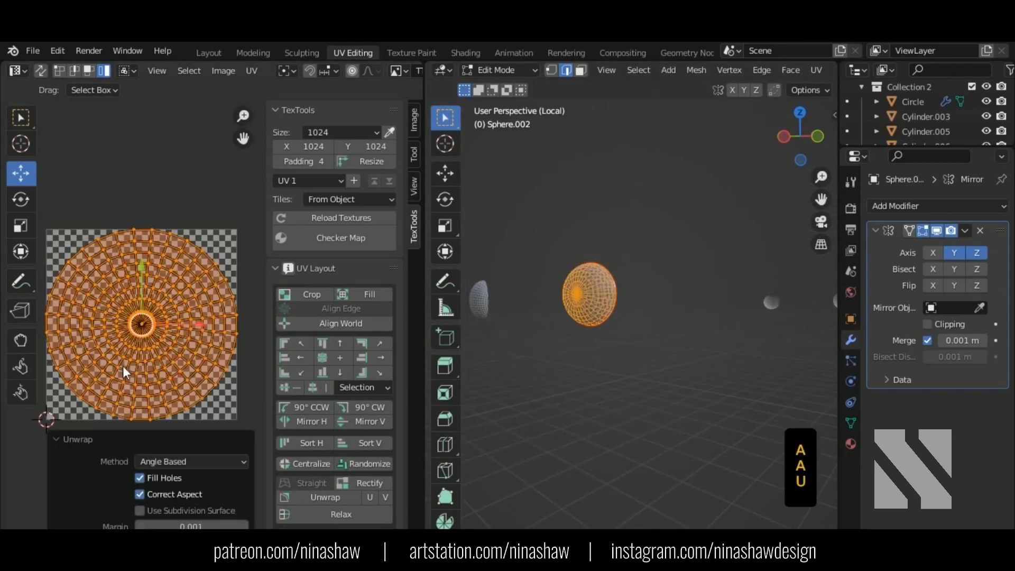
{"action": "key", "text": "s"}
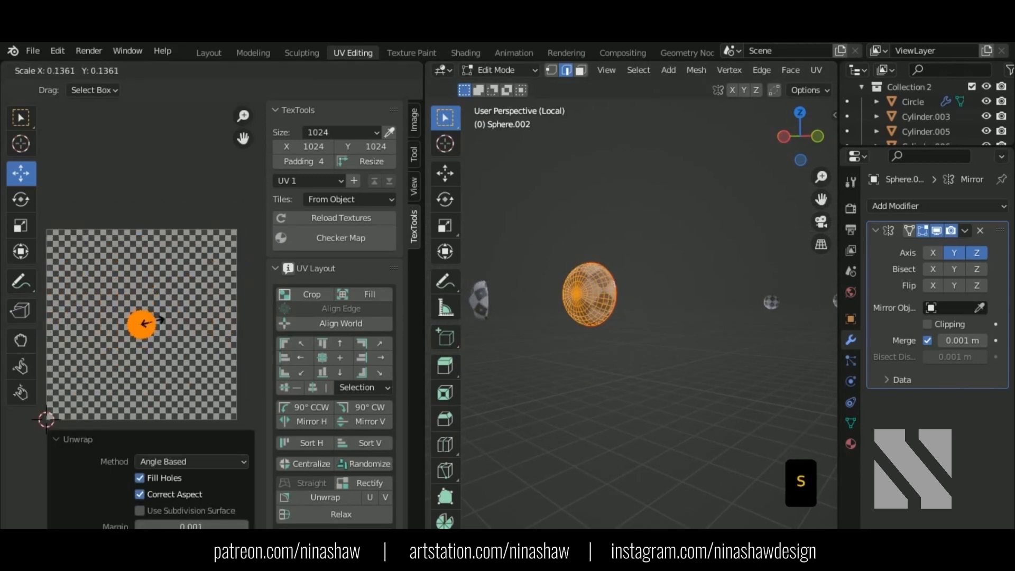
{"action": "left_click", "coordinate": [155, 320]}
Return to the full can in Object Mode and select the lid handle's rivets, adding the bracket rivets as the active object.
{"action": "key", "text": "KP_Divide"}
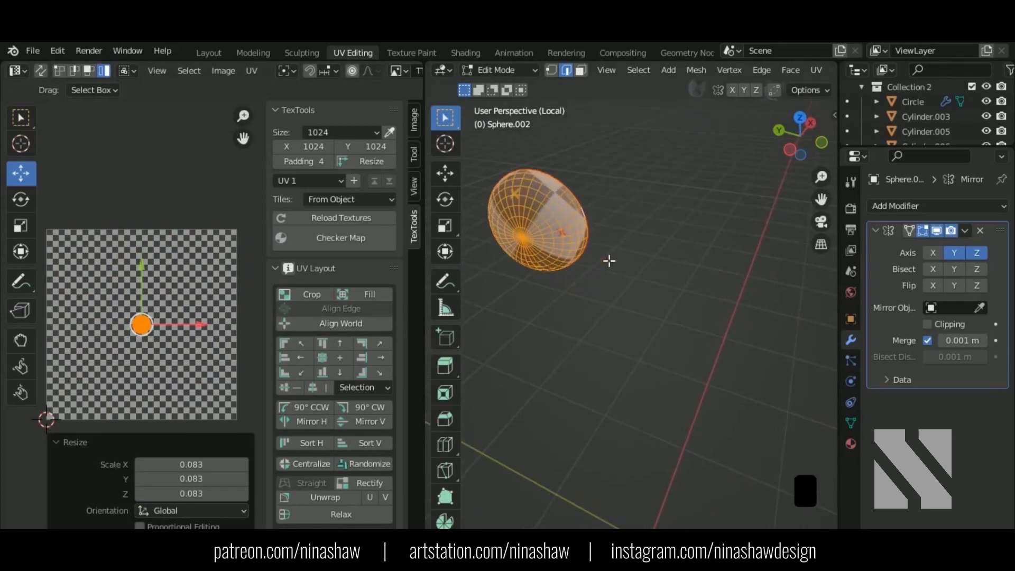
{"action": "key", "text": "Tab"}
{"action": "middle_click_drag", "start_coordinate": [614, 258], "coordinate": [701, 183]}
{"action": "left_click", "coordinate": [715, 177]}
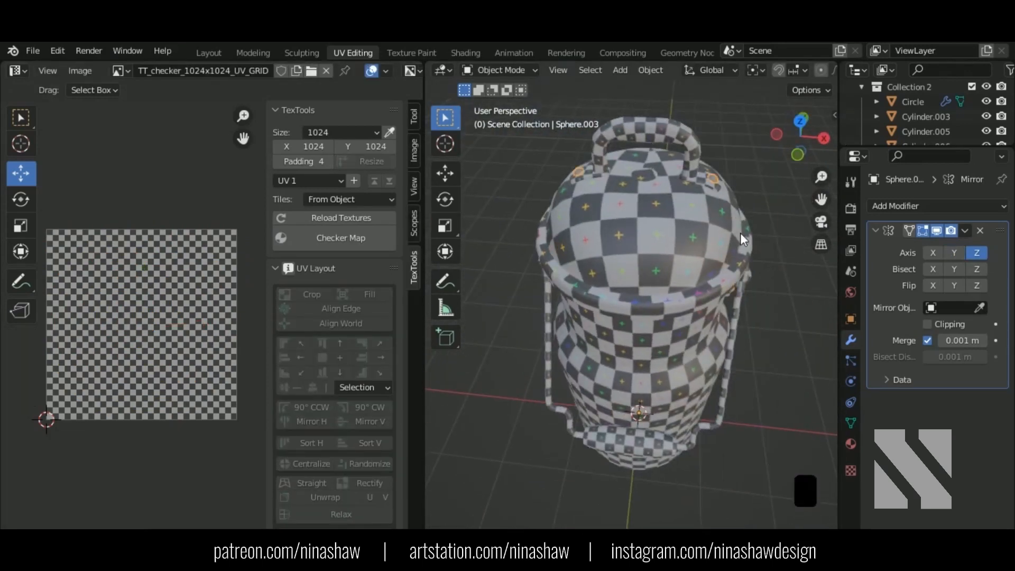
{"action": "middle_click_drag", "start_coordinate": [740, 232], "coordinate": [568, 221]}
{"action": "scroll", "coordinate": [652, 283], "scroll_direction": "up", "scroll_amount": 3}
{"action": "left_click", "coordinate": [645, 239], "text": "shift"}
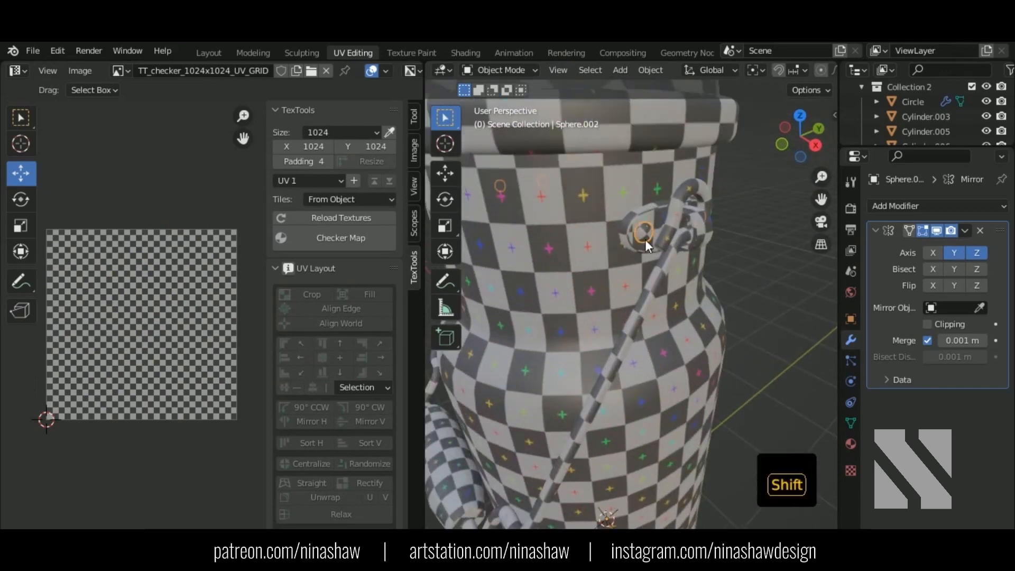
Copy the bracket rivets' UV map to the lid rivets and check the checker pattern on them.
{"action": "scroll", "coordinate": [697, 251], "scroll_direction": "down", "scroll_amount": 3}
{"action": "key", "text": "ctrl+l"}
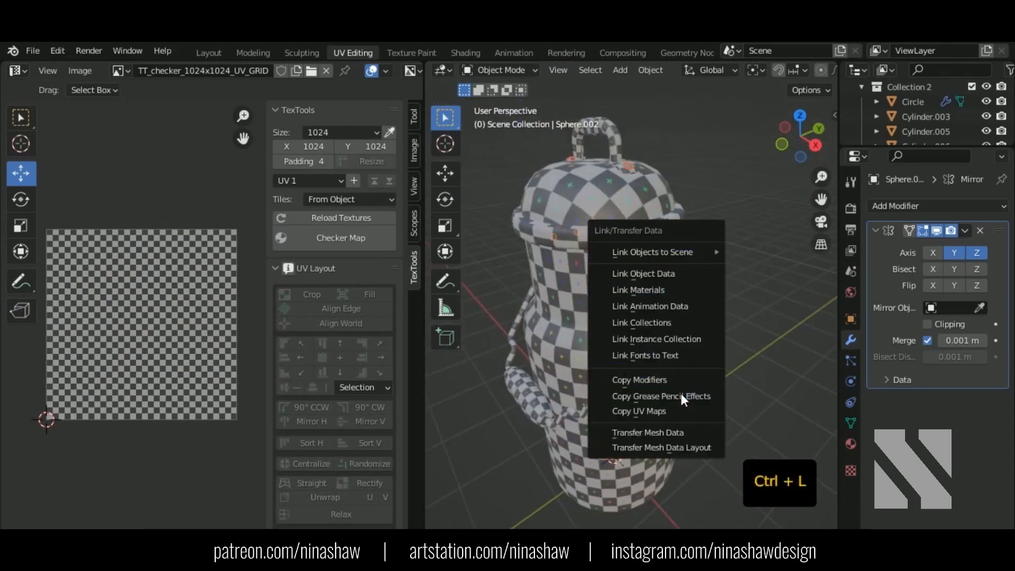
{"action": "left_click", "coordinate": [680, 410]}
{"action": "scroll", "coordinate": [622, 264], "scroll_direction": "up", "scroll_amount": 4}
{"action": "scroll", "coordinate": [614, 269], "scroll_direction": "up", "scroll_amount": 2}
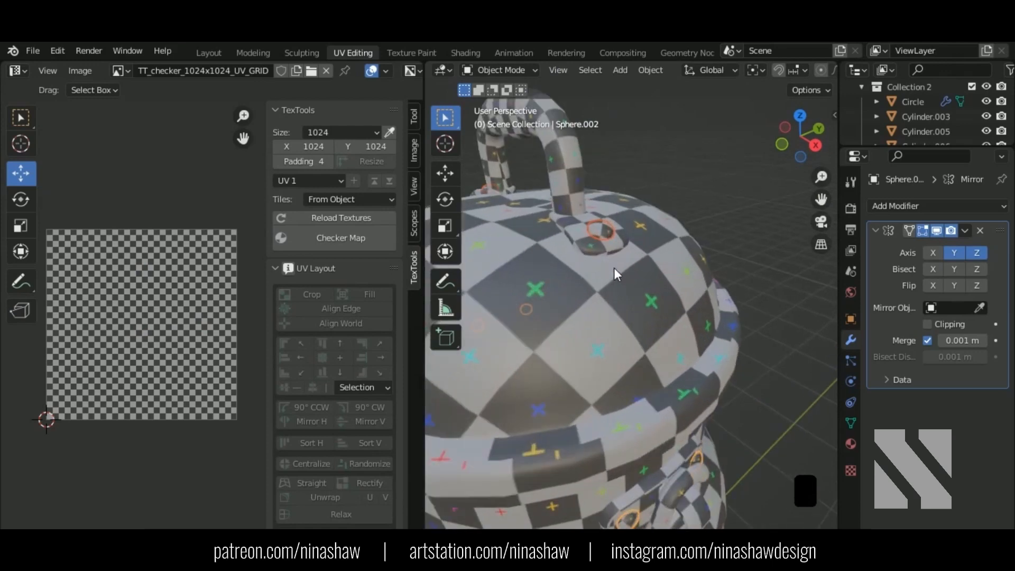
{"action": "scroll", "coordinate": [614, 268], "scroll_direction": "down", "scroll_amount": 7}
{"action": "middle_click_drag", "start_coordinate": [598, 391], "coordinate": [677, 262], "text": "shift"}
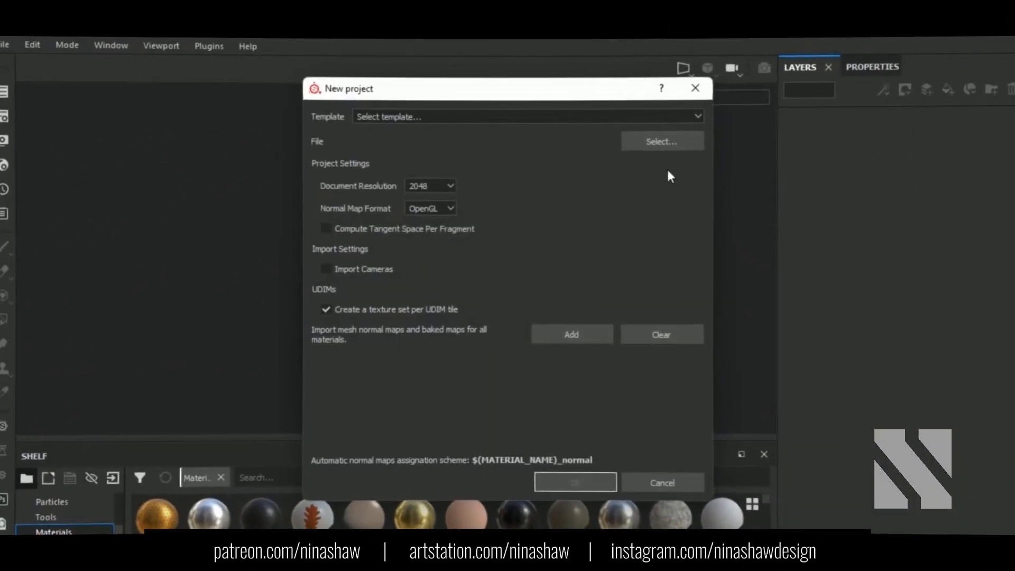
In Substance Painter, create a new project from the mesh file old milk can.obj.
{"action": "left_click", "coordinate": [661, 142]}
{"action": "double_click", "coordinate": [502, 235]}
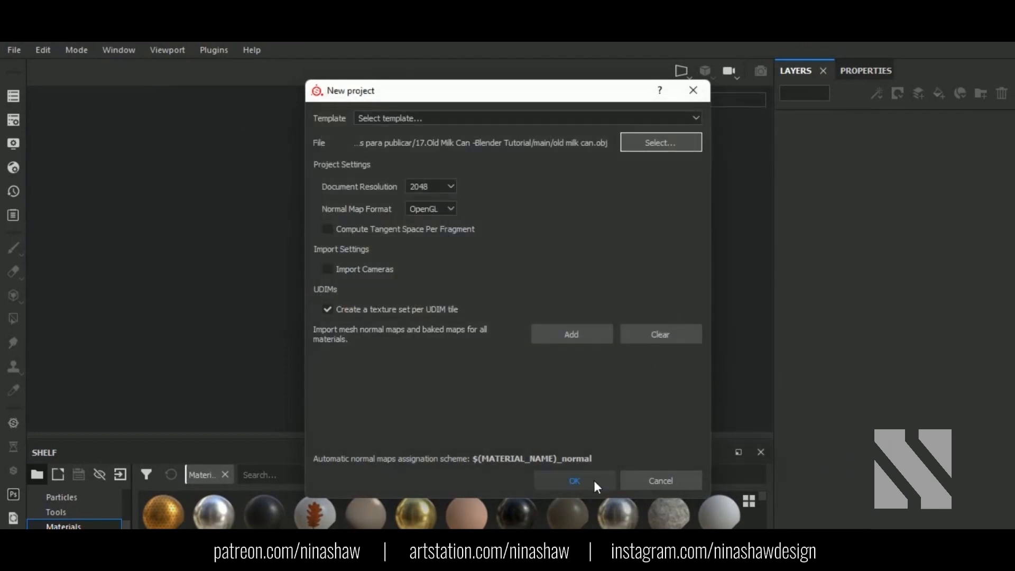
{"action": "left_click", "coordinate": [575, 480]}
View the imported milk can from an angle and rotate the environment lighting around it.
{"action": "scroll", "coordinate": [531, 309], "scroll_direction": "down", "scroll_amount": 3}
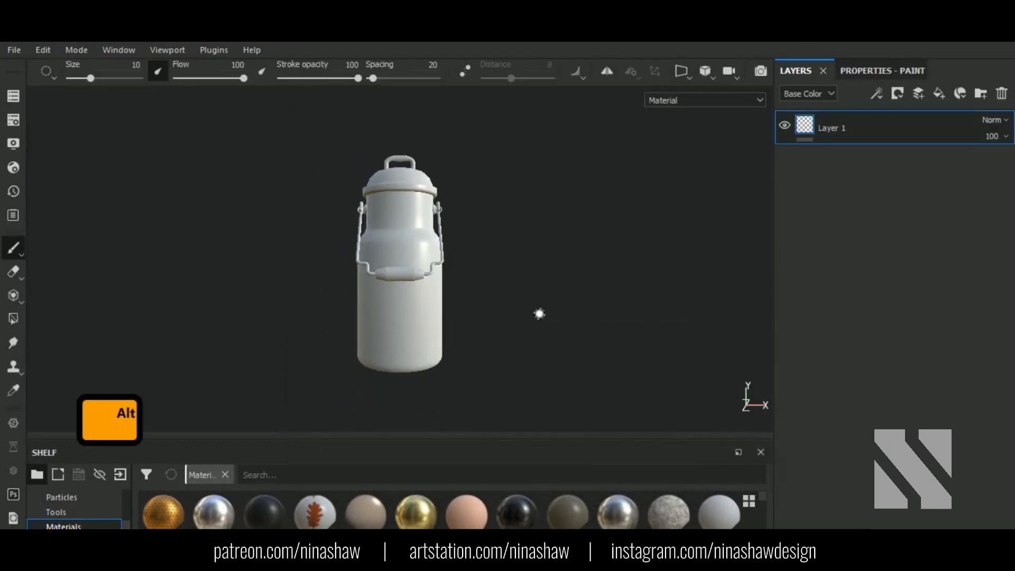
{"action": "left_click_drag", "start_coordinate": [540, 313], "coordinate": [625, 344], "text": "alt"}
{"action": "left_click_drag", "start_coordinate": [534, 311], "coordinate": [596, 322], "text": "alt"}
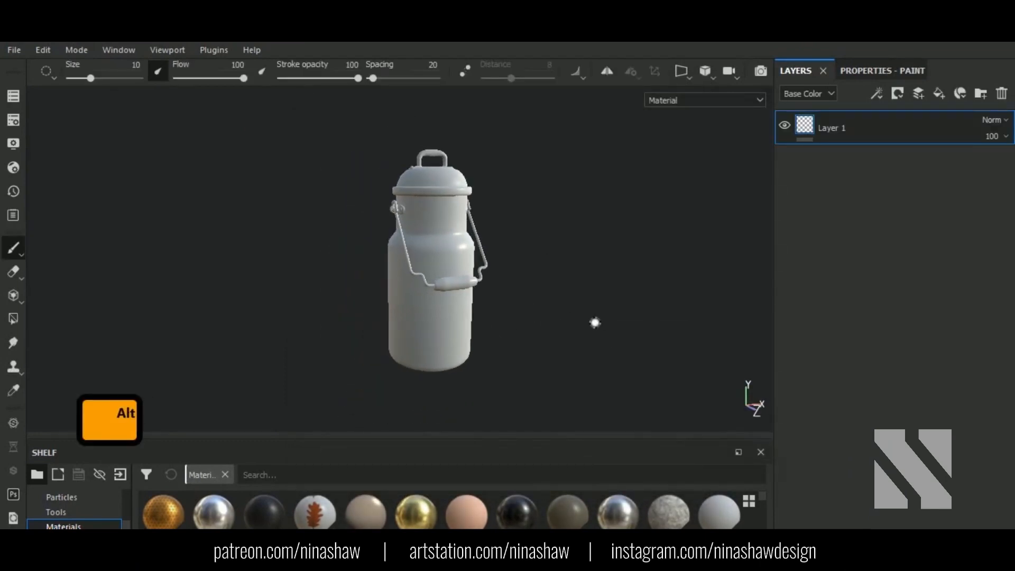
{"action": "right_click_drag", "start_coordinate": [596, 321], "coordinate": [554, 339], "text": "shift"}
Bake the normal, world space normal, ambient occlusion, curvature and position mesh maps at output size 2048, leaving out ID and thickness.
{"action": "left_click", "coordinate": [10, 121]}
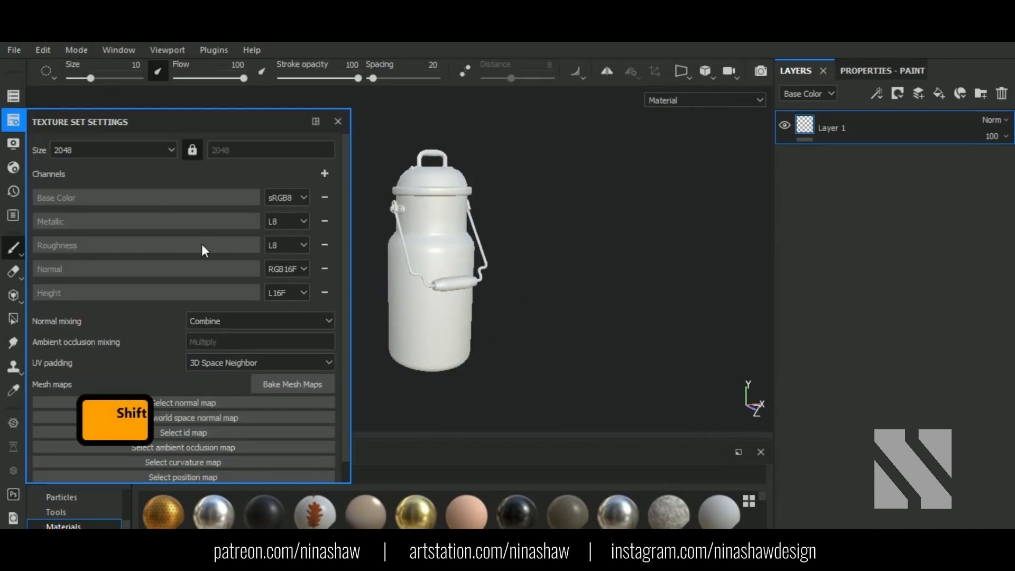
{"action": "left_click", "coordinate": [293, 385]}
{"action": "left_click", "coordinate": [296, 242]}
{"action": "left_click", "coordinate": [521, 93]}
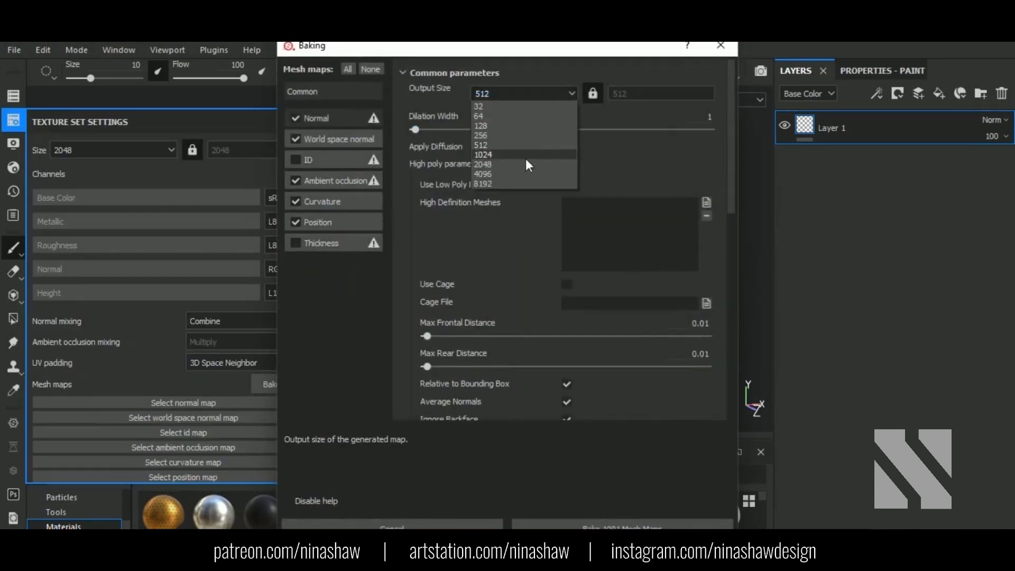
{"action": "left_click", "coordinate": [523, 164]}
{"action": "left_click", "coordinate": [671, 526]}
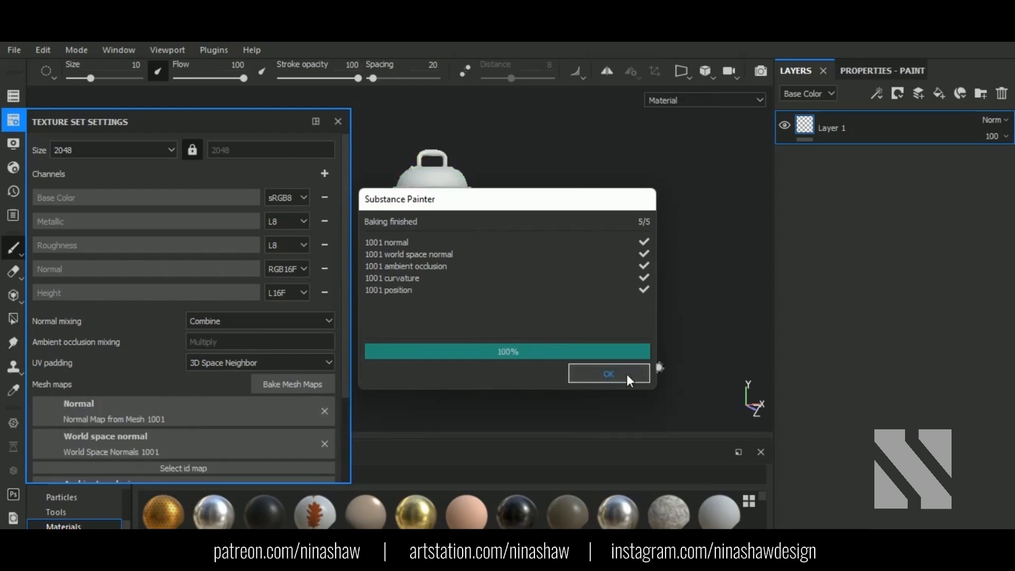
{"action": "left_click", "coordinate": [626, 373]}
{"action": "left_click", "coordinate": [9, 122]}
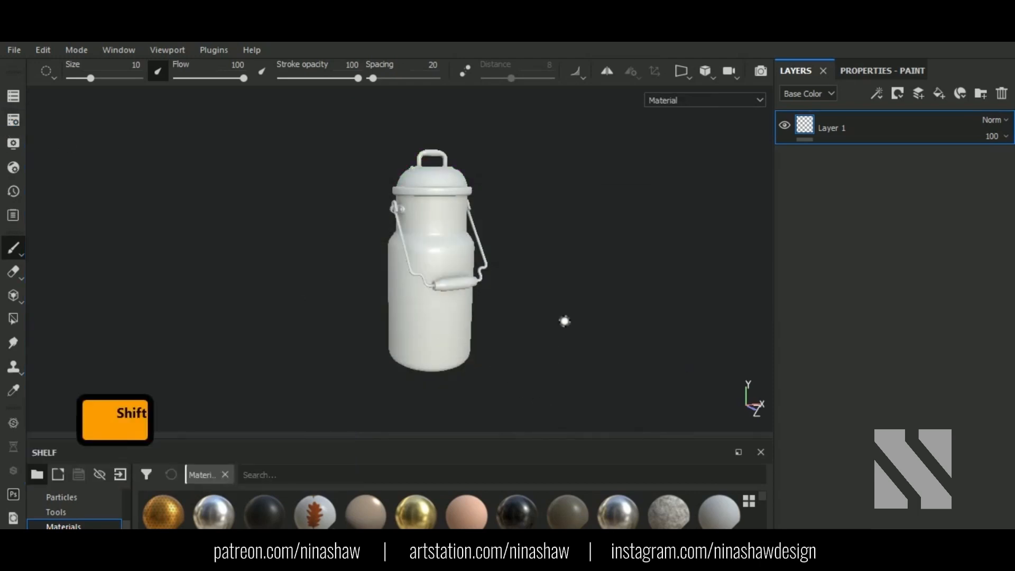
Add the Aluminium Brushed Worn smart material beneath Layer 1 to cover the whole milk can.
{"action": "left_click_drag", "start_coordinate": [565, 321], "coordinate": [363, 376], "text": "alt"}
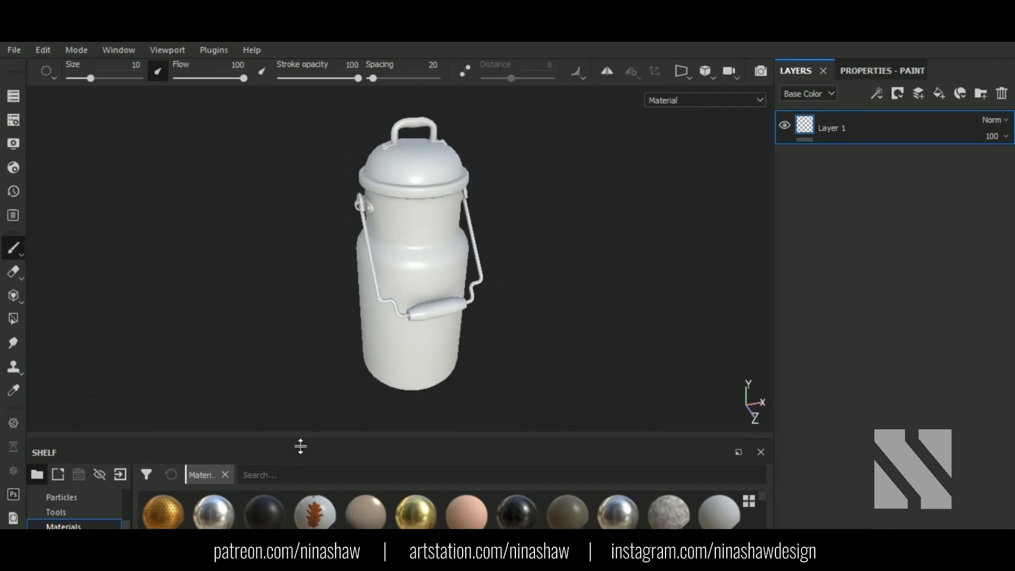
{"action": "left_click_drag", "start_coordinate": [296, 435], "coordinate": [294, 353]}
{"action": "left_click", "coordinate": [74, 487]}
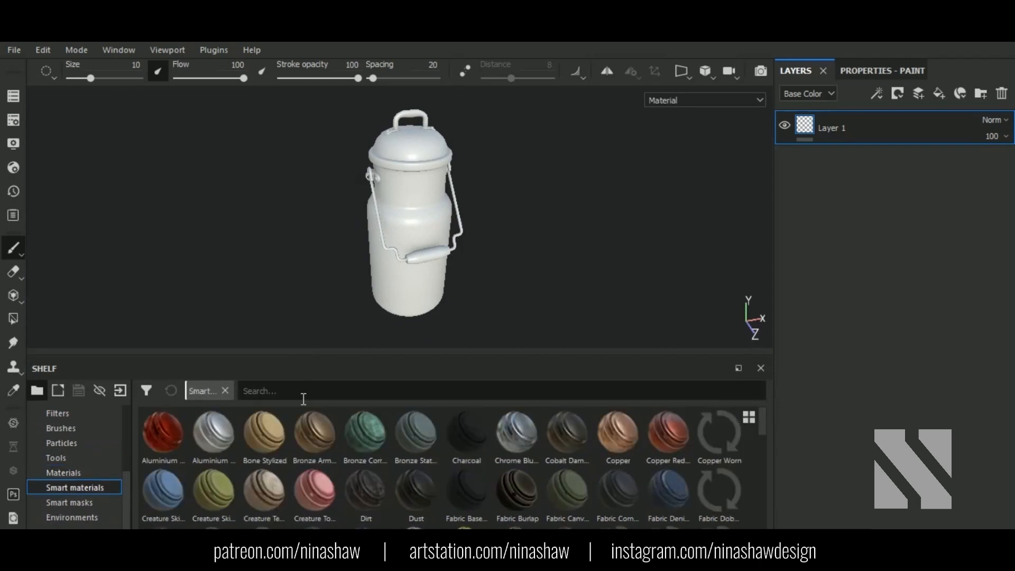
{"action": "left_click_drag", "start_coordinate": [860, 287], "coordinate": [849, 247]}
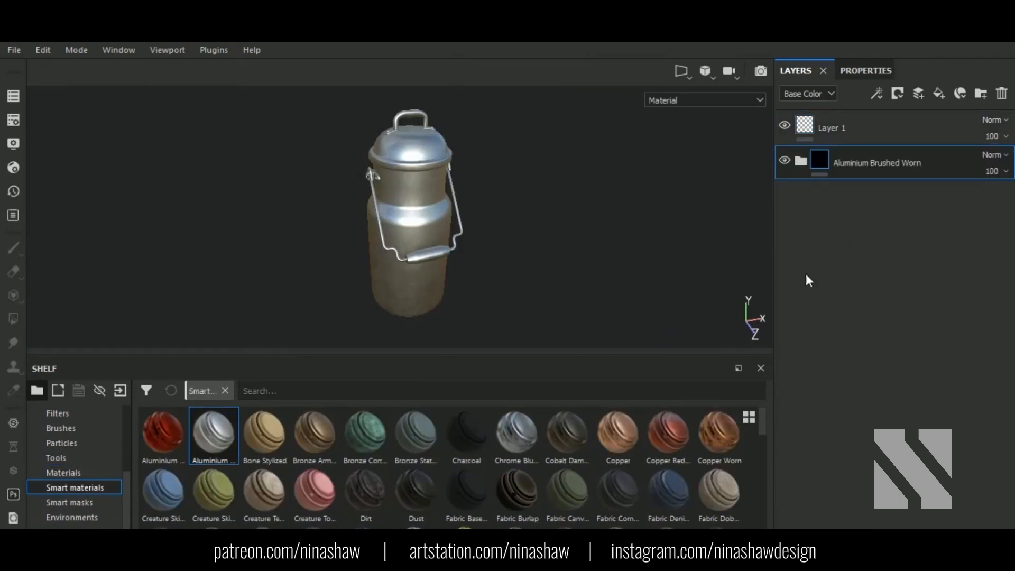
{"action": "left_click", "coordinate": [901, 102]}
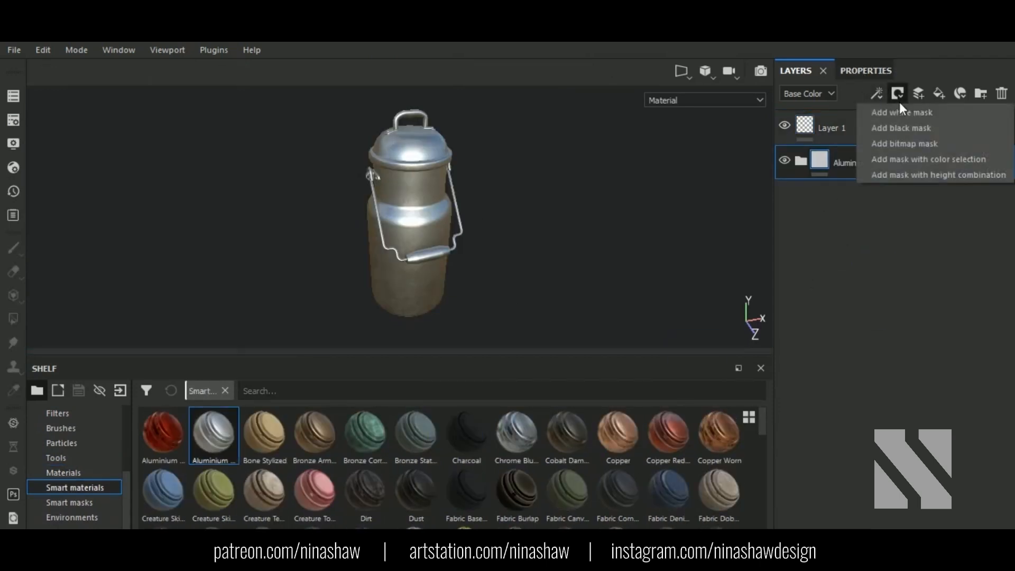
{"action": "left_click", "coordinate": [899, 131]}
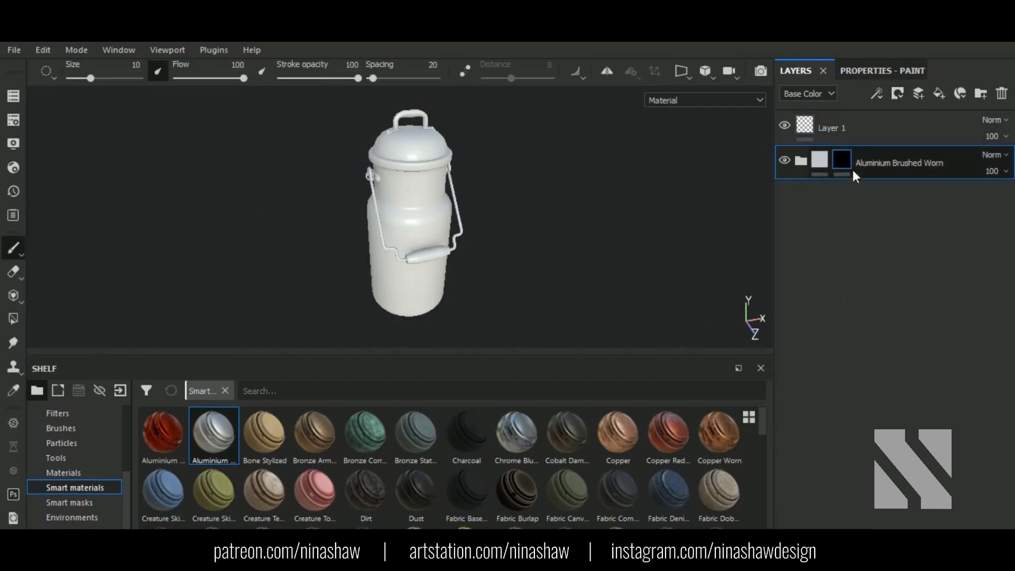
{"action": "key", "text": "ctrl+z"}
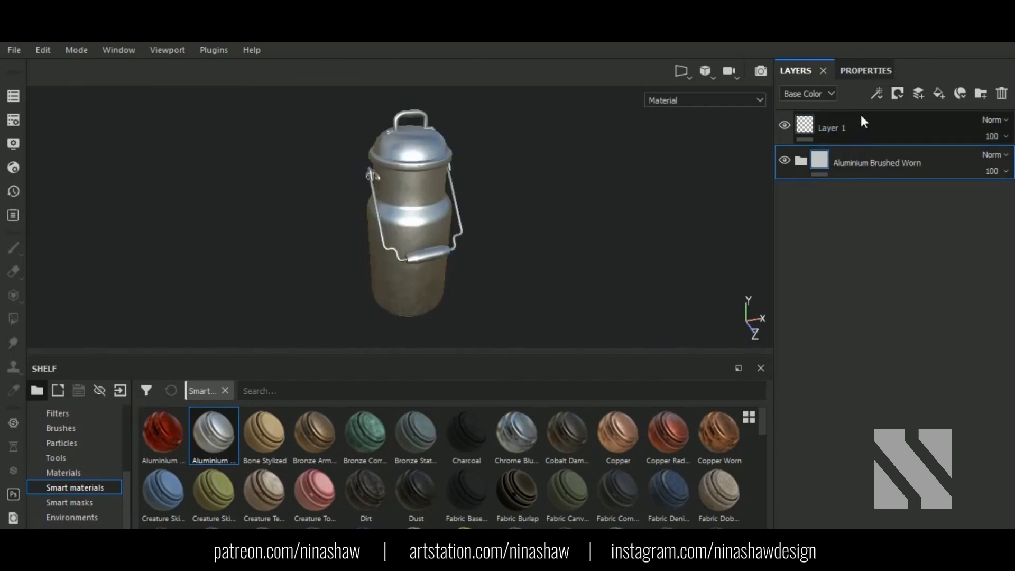
Darken the base color of the Aluminium Base layer inside Aluminium Brushed Worn to a mid grey and inspect the can up close.
{"action": "left_click", "coordinate": [800, 161]}
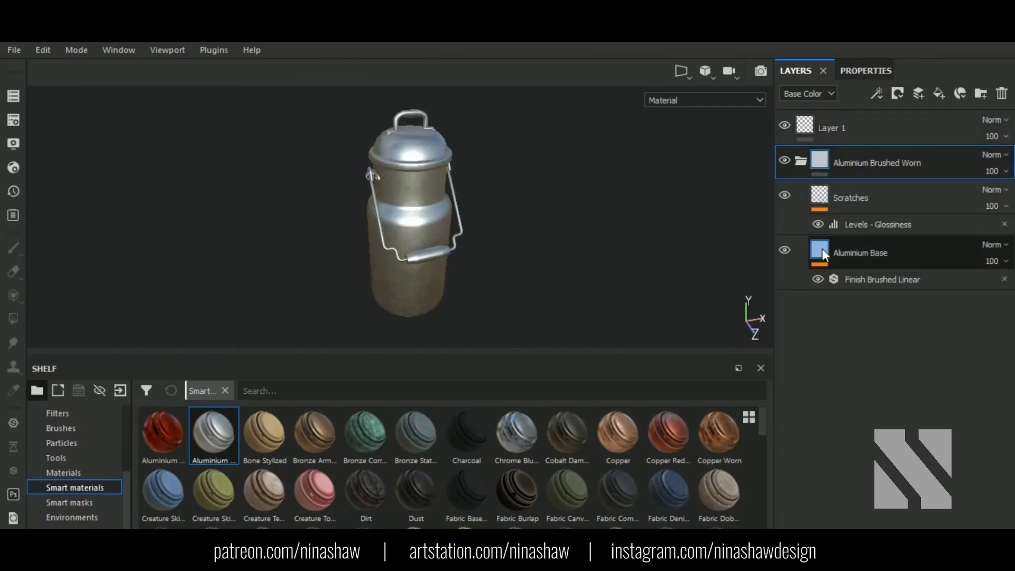
{"action": "left_click", "coordinate": [867, 75]}
{"action": "left_click", "coordinate": [865, 426]}
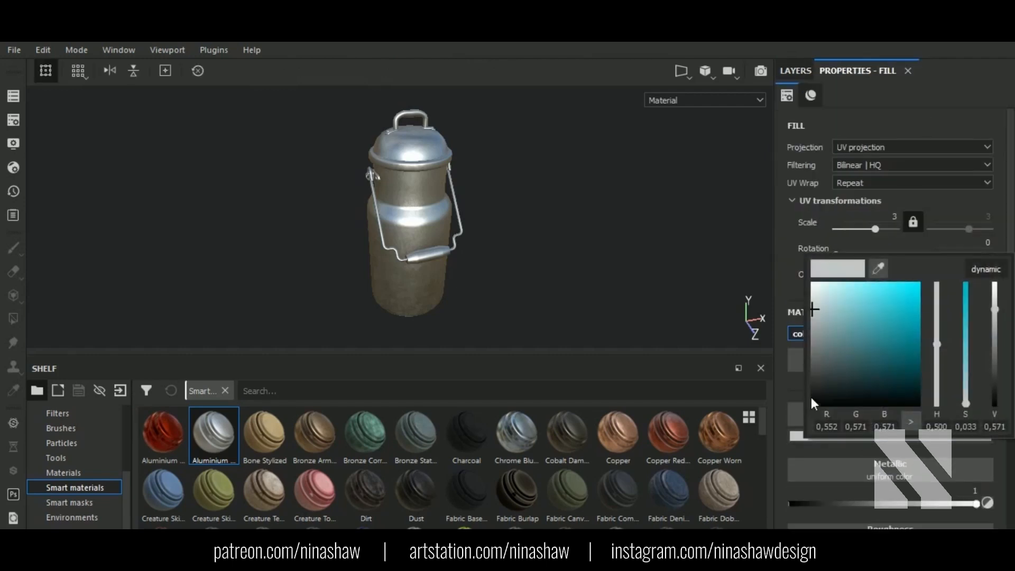
{"action": "left_click", "coordinate": [815, 323]}
{"action": "middle_click_drag", "start_coordinate": [531, 286], "coordinate": [558, 309], "text": "alt"}
{"action": "right_click_drag", "start_coordinate": [557, 309], "coordinate": [700, 332], "text": "alt"}
{"action": "scroll", "coordinate": [888, 484], "scroll_direction": "down", "scroll_amount": 3}
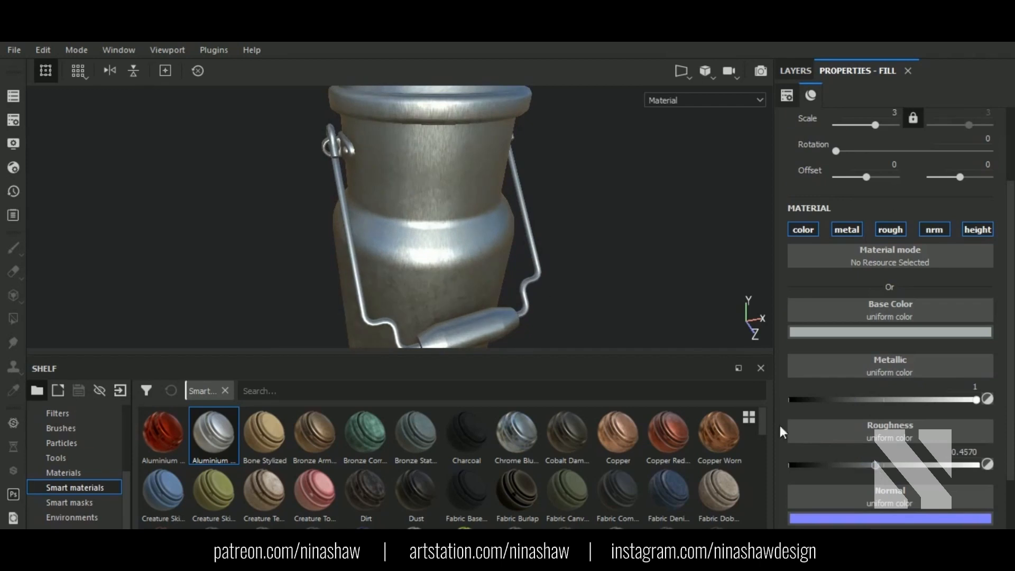
{"action": "mouse_move", "coordinate": [506, 270]}
{"action": "left_mouse_down", "text": "alt"}
{"action": "mouse_move", "coordinate": [501, 217]}
{"action": "mouse_move", "coordinate": [496, 264]}
{"action": "left_mouse_up", "text": "alt"}
{"action": "middle_click_drag", "start_coordinate": [457, 181], "coordinate": [455, 243], "text": "alt"}
{"action": "right_click_drag", "start_coordinate": [455, 243], "coordinate": [534, 246], "text": "shift"}
Set the Brushing Intensity of the Aluminium Base layer's Finish Brushed Linear filter to 0.11.
{"action": "left_click", "coordinate": [796, 71]}
{"action": "left_click", "coordinate": [862, 281]}
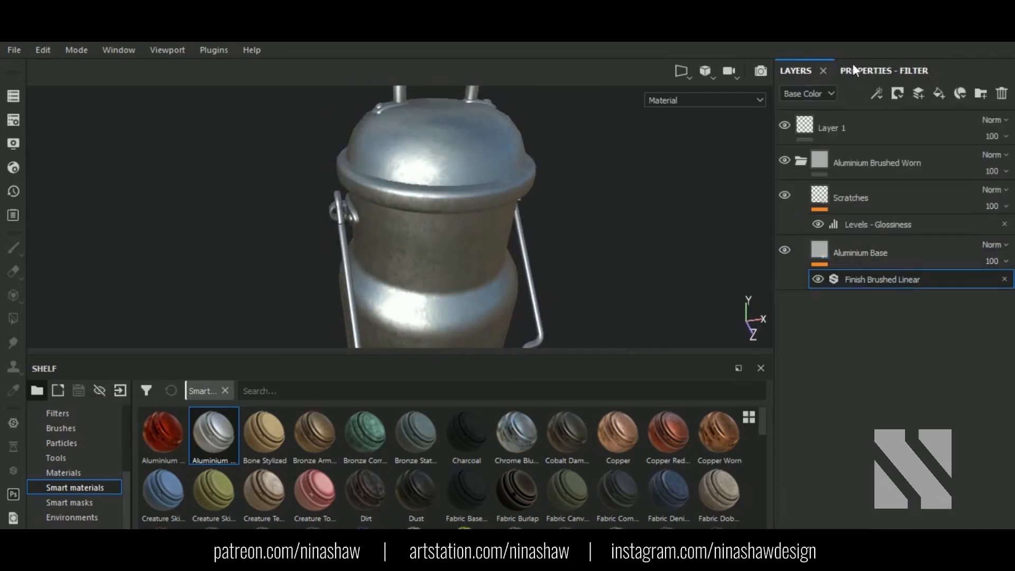
{"action": "left_click", "coordinate": [853, 70]}
{"action": "left_click_drag", "start_coordinate": [824, 262], "coordinate": [823, 262]}
{"action": "left_click_drag", "start_coordinate": [601, 260], "coordinate": [600, 234], "text": "alt"}
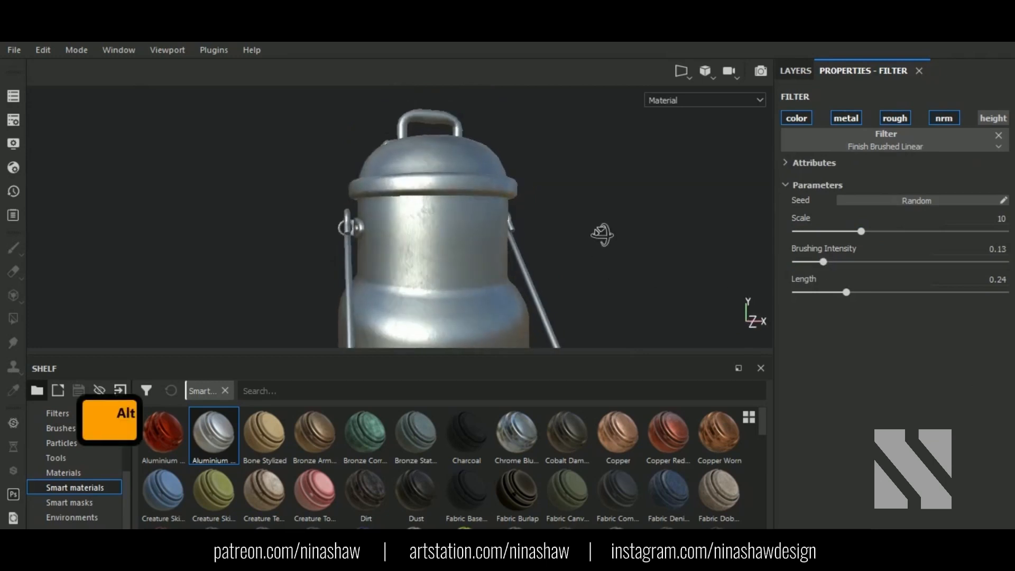
{"action": "mouse_move", "coordinate": [517, 268]}
{"action": "right_mouse_down", "text": "shift"}
{"action": "mouse_move", "coordinate": [480, 274]}
{"action": "mouse_move", "coordinate": [525, 275]}
{"action": "right_mouse_up", "text": "shift"}
{"action": "scroll", "coordinate": [525, 275], "scroll_direction": "up", "scroll_amount": 3}
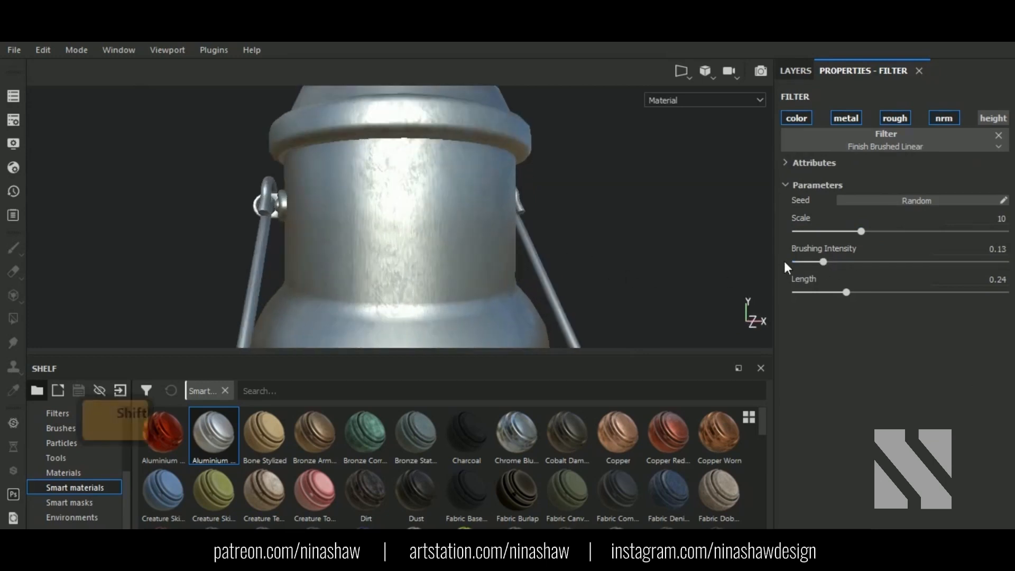
{"action": "left_click", "coordinate": [810, 261]}
{"action": "left_click_drag", "start_coordinate": [809, 261], "coordinate": [817, 261]}
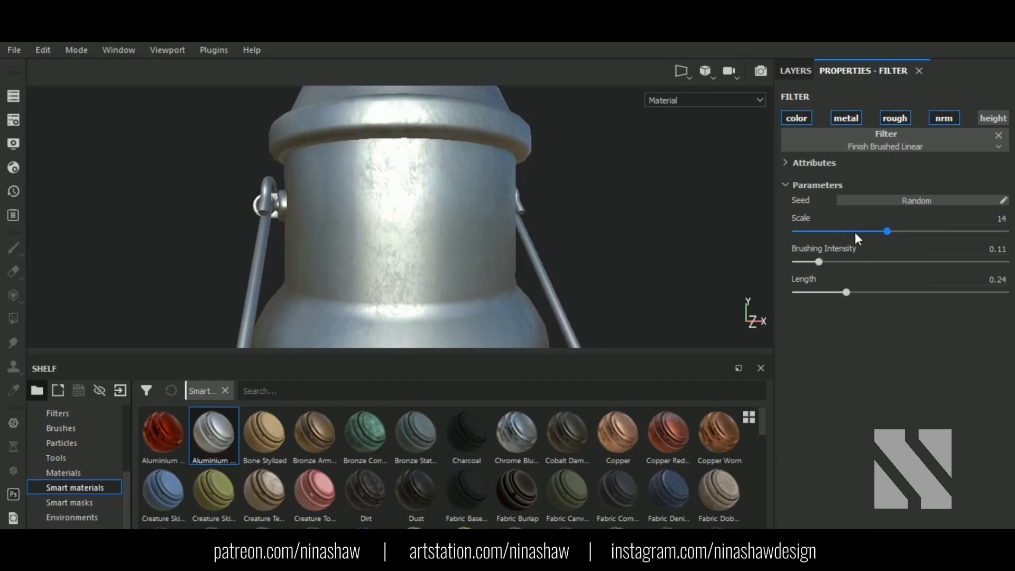
Set the Finish Brushed Linear filter's Scale to 12 and check the metal across the whole can.
{"action": "left_click", "coordinate": [872, 233]}
{"action": "left_click_drag", "start_coordinate": [627, 197], "coordinate": [600, 187], "text": "alt"}
{"action": "scroll", "coordinate": [641, 234], "scroll_direction": "down", "scroll_amount": 5}
{"action": "scroll", "coordinate": [595, 213], "scroll_direction": "down", "scroll_amount": 3}
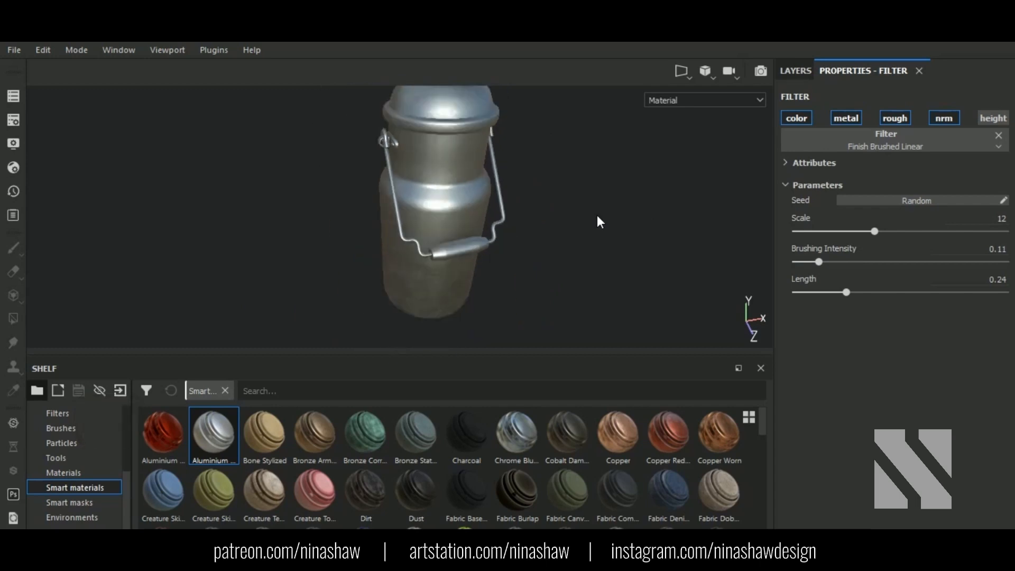
{"action": "mouse_move", "coordinate": [595, 212]}
{"action": "left_mouse_down", "text": "alt"}
{"action": "mouse_move", "coordinate": [598, 170]}
{"action": "mouse_move", "coordinate": [596, 231]}
{"action": "left_mouse_up", "text": "alt"}
Set the Roughness of the Aluminium Base layer to 0.4922.
{"action": "left_click", "coordinate": [796, 71]}
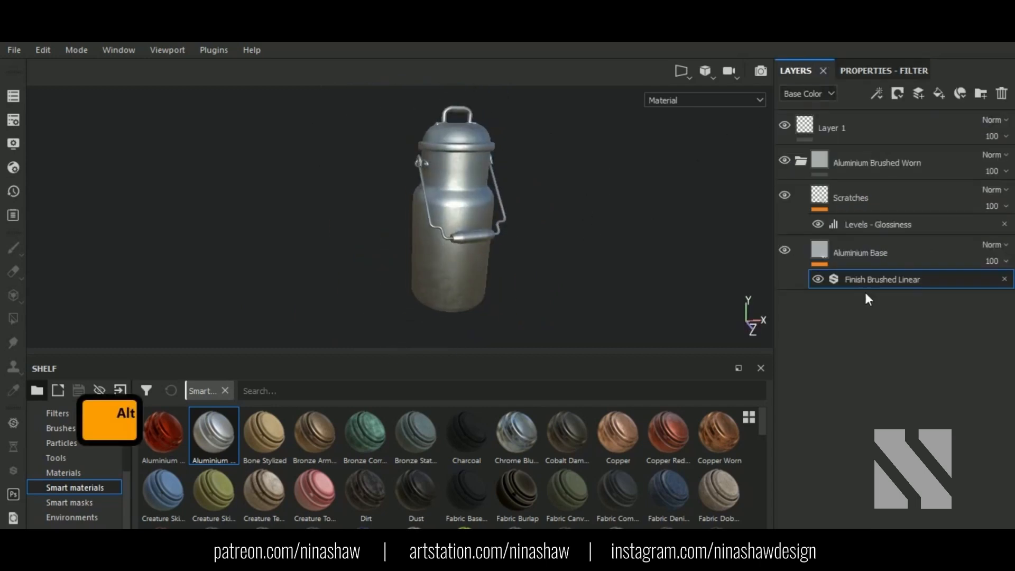
{"action": "left_click", "coordinate": [830, 244]}
{"action": "left_click", "coordinate": [861, 74]}
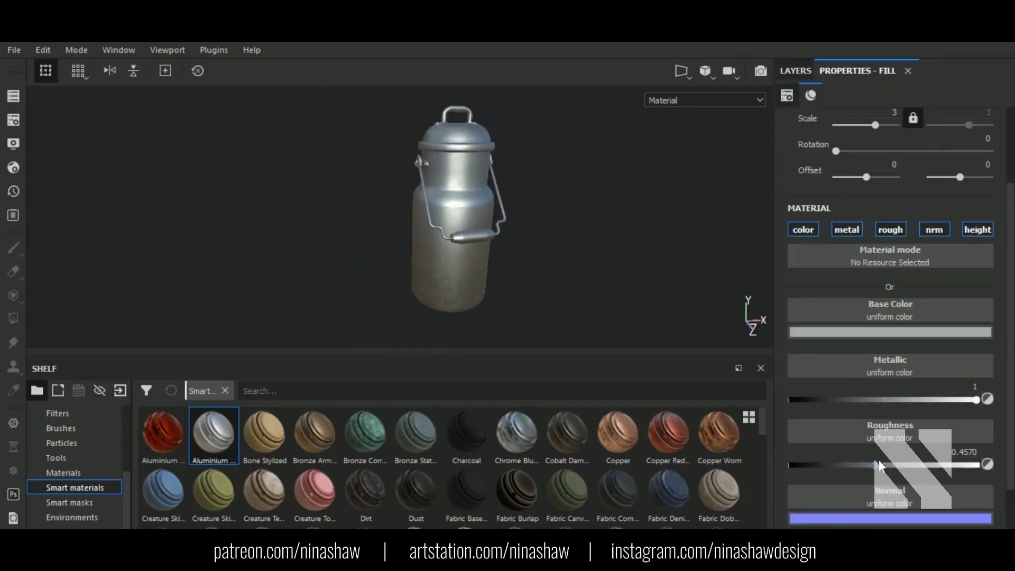
{"action": "middle_click_drag", "start_coordinate": [490, 216], "coordinate": [473, 243], "text": "alt"}
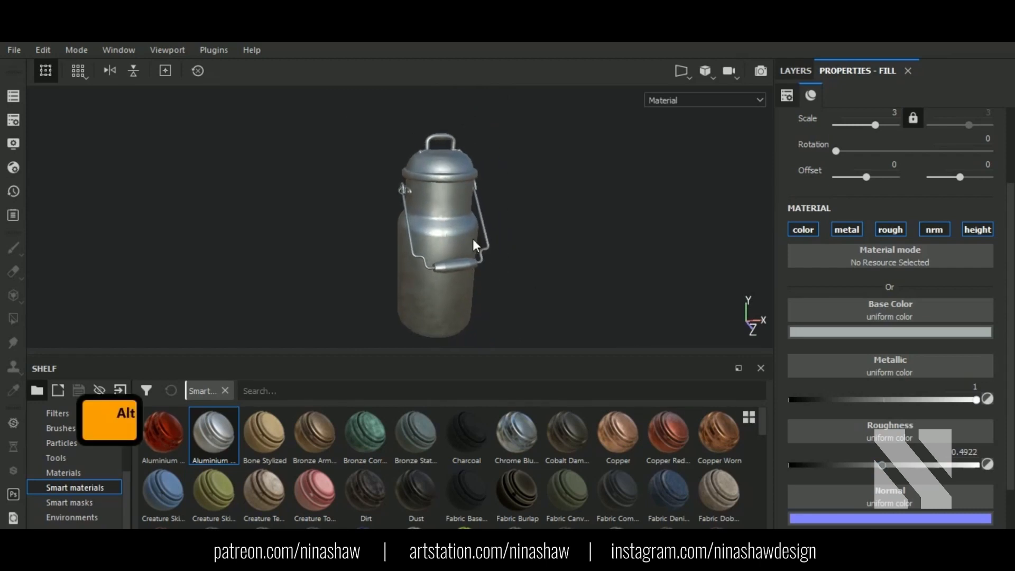
Import Wood box.spsm from the sp folder as a smart material into the current session.
{"action": "key", "text": "alt+Tab"}
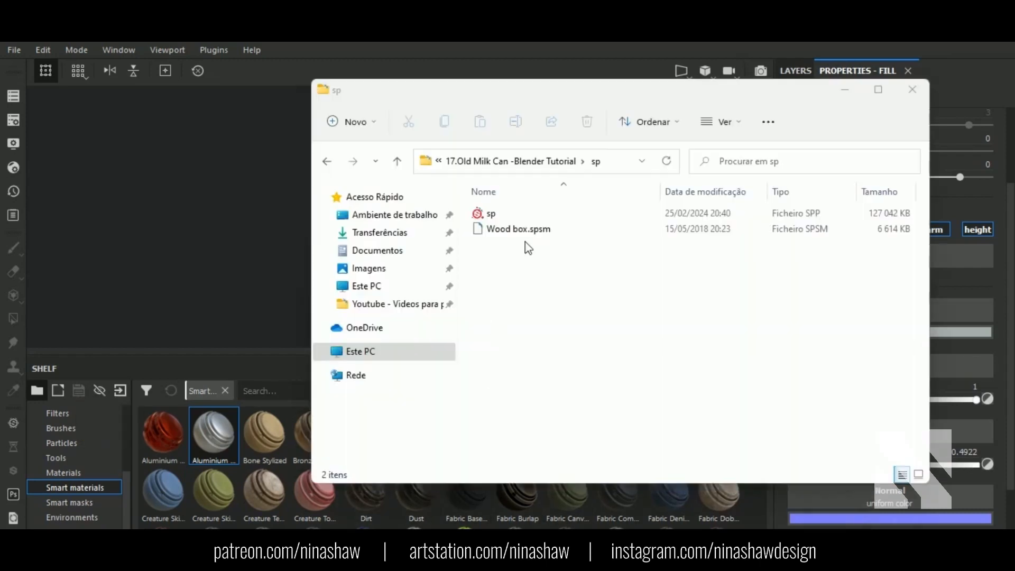
{"action": "left_click_drag", "start_coordinate": [515, 229], "coordinate": [238, 484]}
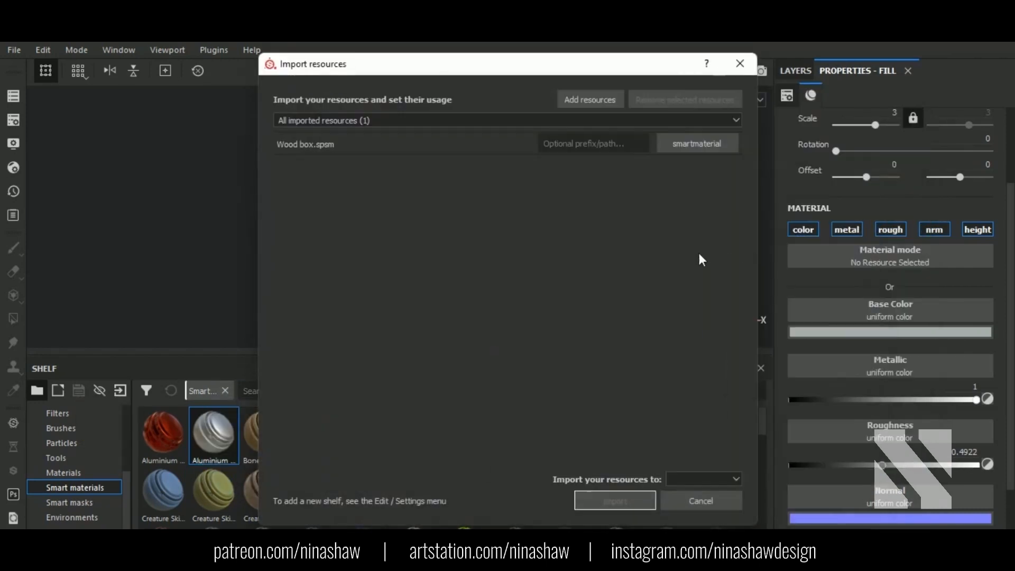
{"action": "left_click", "coordinate": [703, 479]}
{"action": "left_click", "coordinate": [708, 489]}
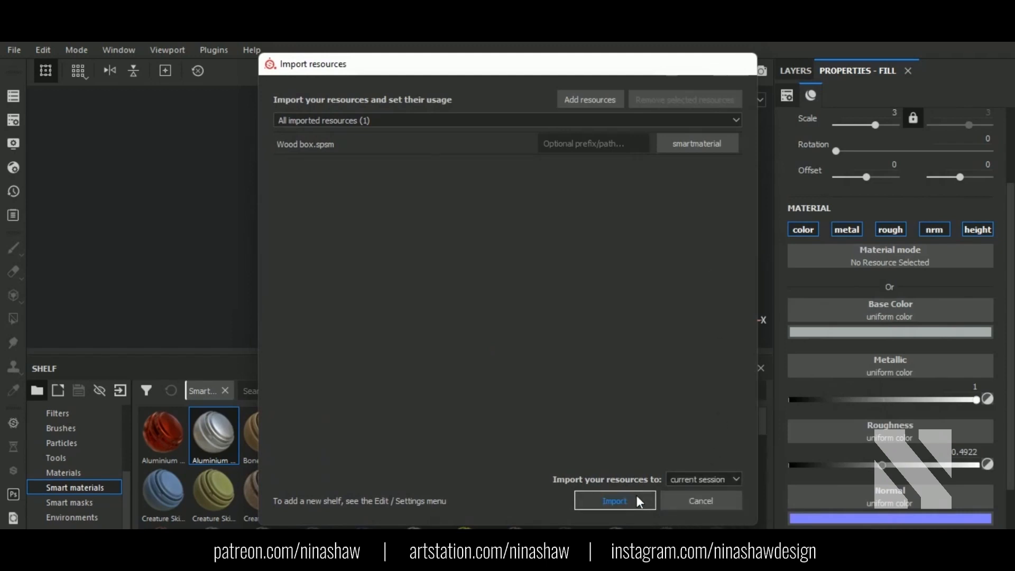
{"action": "left_click", "coordinate": [637, 496]}
Add the Wood box smart material above the Aluminium Brushed Worn group and collapse both groups.
{"action": "left_click", "coordinate": [808, 70]}
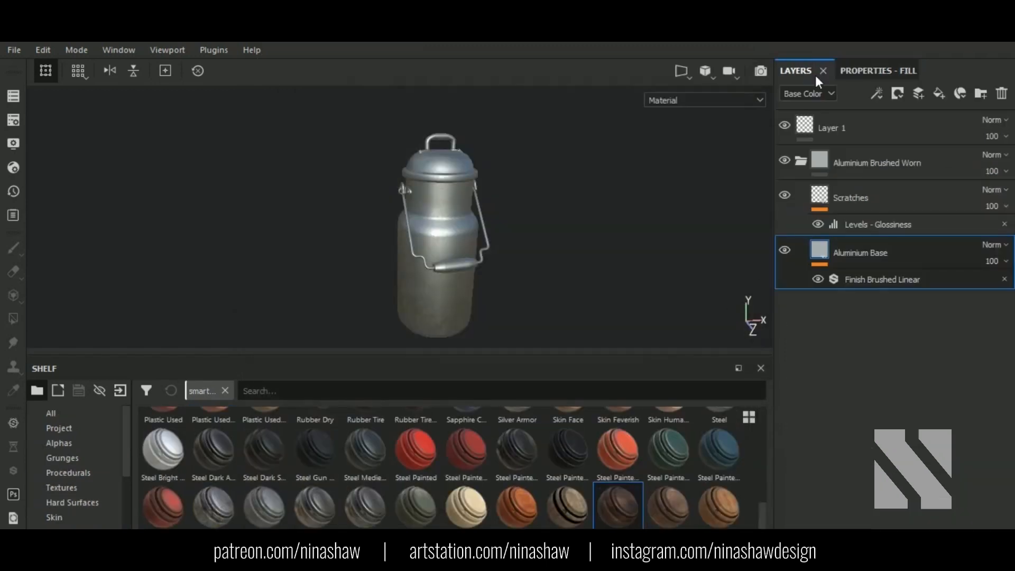
{"action": "left_click", "coordinate": [800, 160]}
{"action": "left_click_drag", "start_coordinate": [618, 505], "coordinate": [908, 155]}
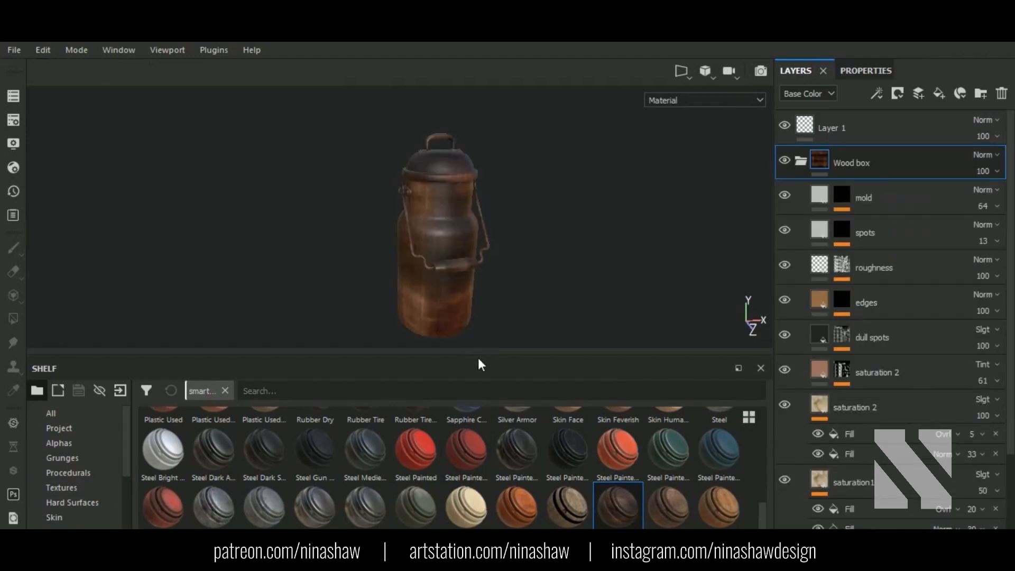
{"action": "left_click_drag", "start_coordinate": [486, 363], "coordinate": [529, 447]}
{"action": "left_click", "coordinate": [799, 160]}
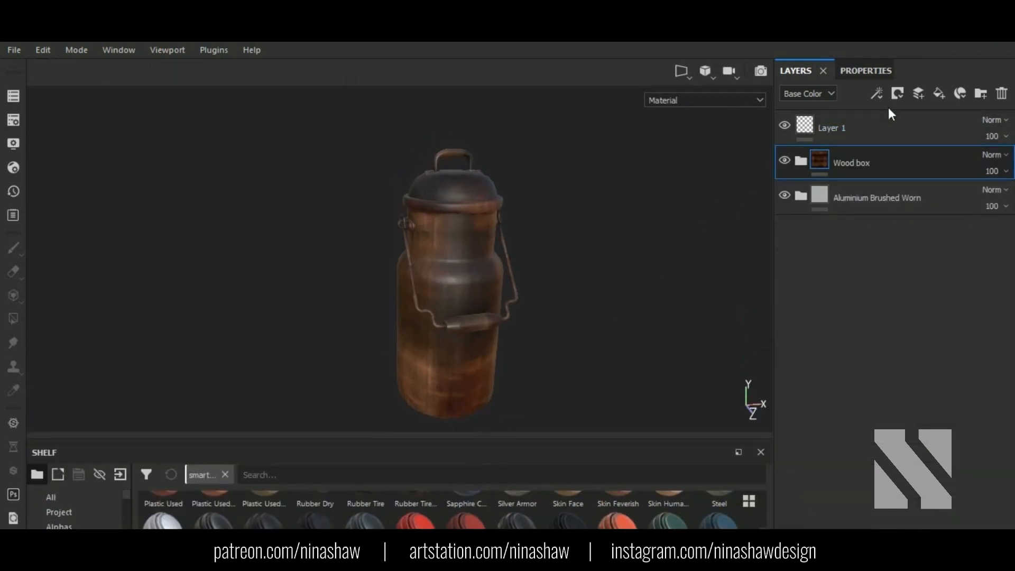
Add a black mask to the Wood box group and reveal it only on the handle grip using Polygon Fill in mesh mode.
{"action": "left_click", "coordinate": [897, 93]}
{"action": "left_click", "coordinate": [904, 127]}
{"action": "left_click", "coordinate": [11, 319]}
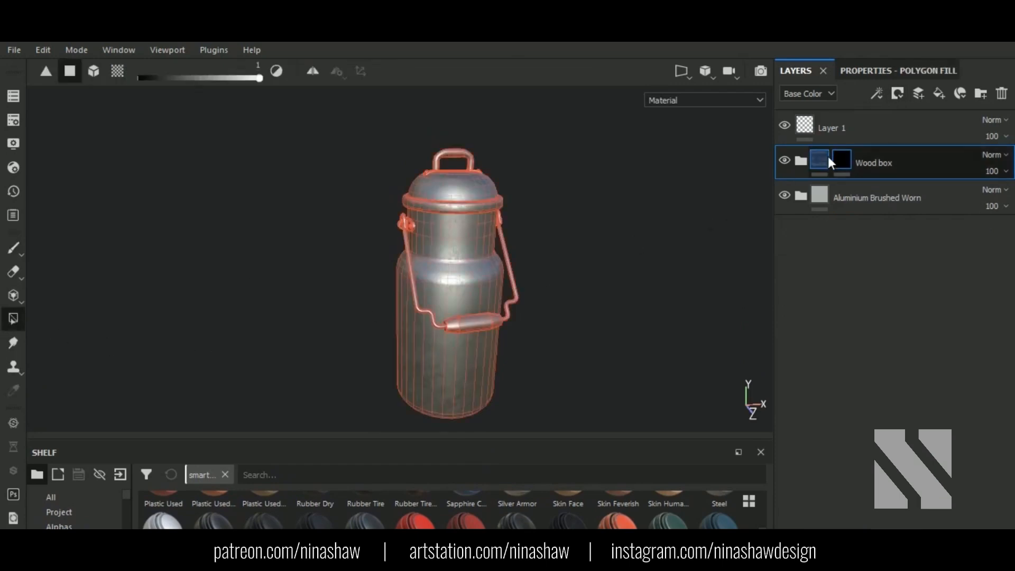
{"action": "left_click", "coordinate": [888, 70]}
{"action": "left_click", "coordinate": [876, 95]}
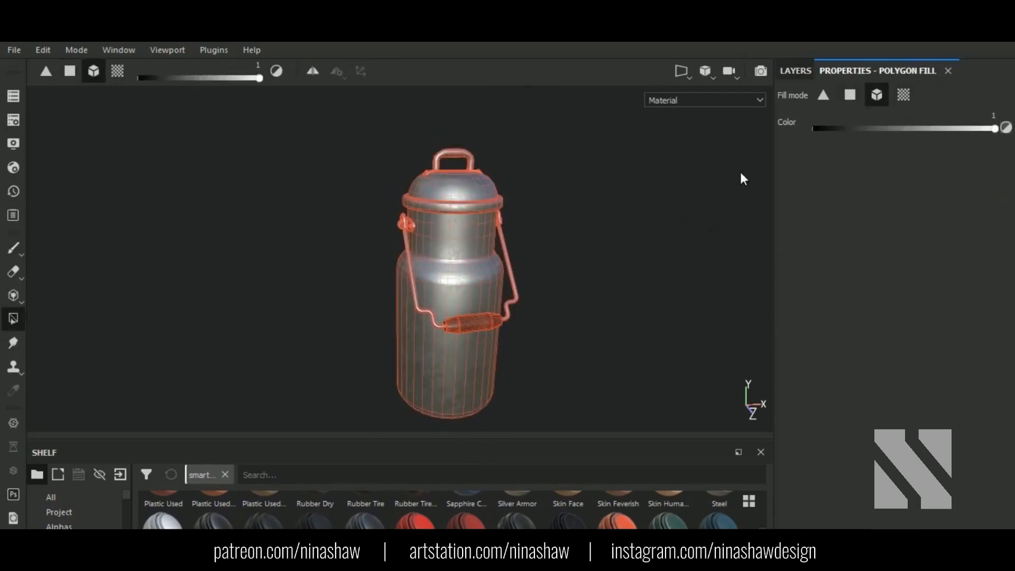
Set the UV rotation of the Wood American Cherry layer in the Wood box group to 90.
{"action": "left_click", "coordinate": [795, 71]}
{"action": "left_click", "coordinate": [802, 161]}
{"action": "scroll", "coordinate": [825, 494], "scroll_direction": "down", "scroll_amount": 3}
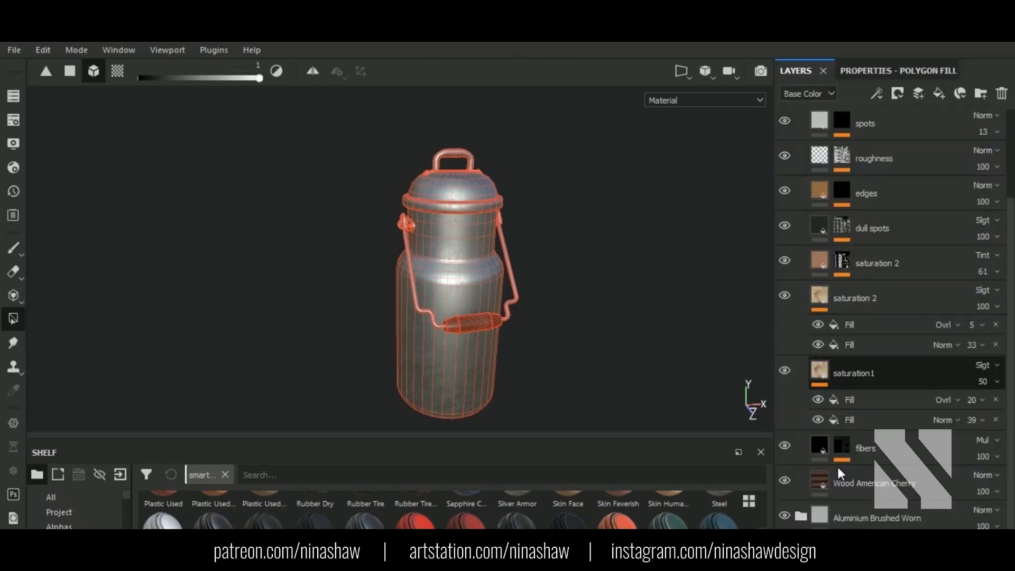
{"action": "scroll", "coordinate": [825, 494], "scroll_direction": "up", "scroll_amount": 3}
{"action": "scroll", "coordinate": [824, 494], "scroll_direction": "down", "scroll_amount": 3}
{"action": "left_click", "coordinate": [823, 493]}
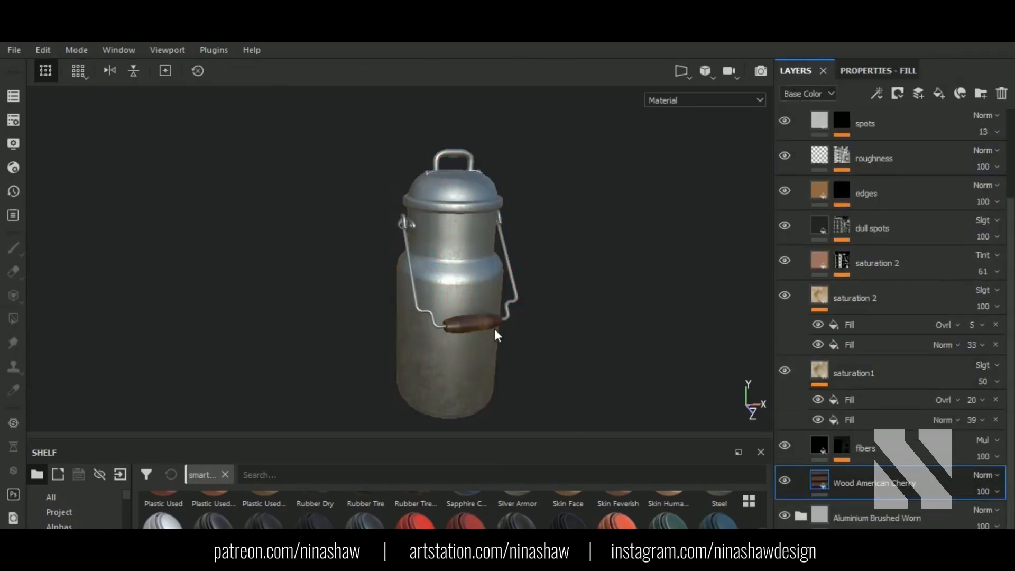
{"action": "scroll", "coordinate": [494, 335], "scroll_direction": "up", "scroll_amount": 5, "text": "alt"}
{"action": "left_click", "coordinate": [856, 74]}
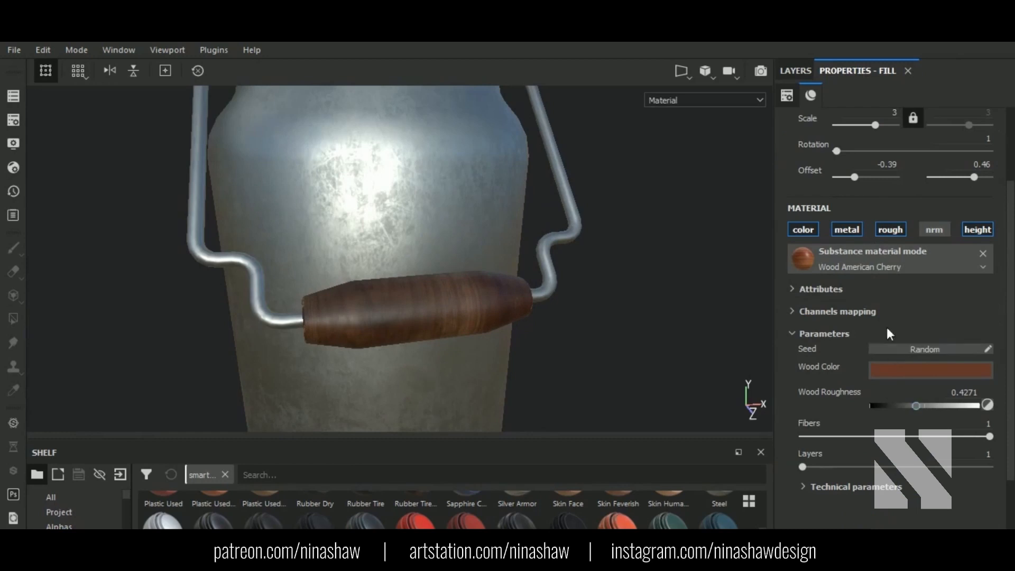
{"action": "key", "text": "Delete"}
{"action": "type", "text": "90"}
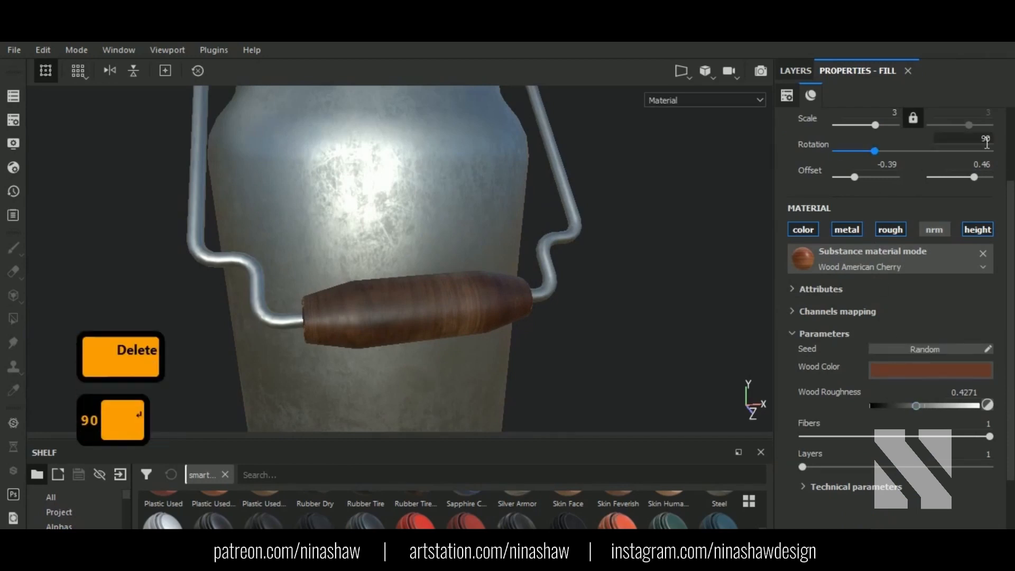
{"action": "key", "text": "Return"}
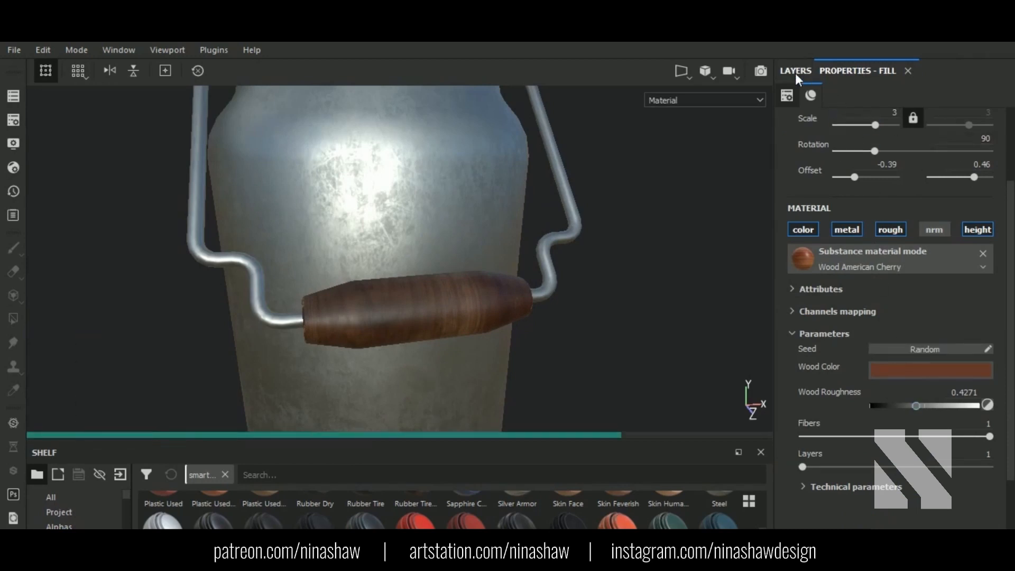
Set the rotation of the lowest Wood Fibers 2 fill in the fibers layer's mask to 0.
{"action": "left_click", "coordinate": [795, 70]}
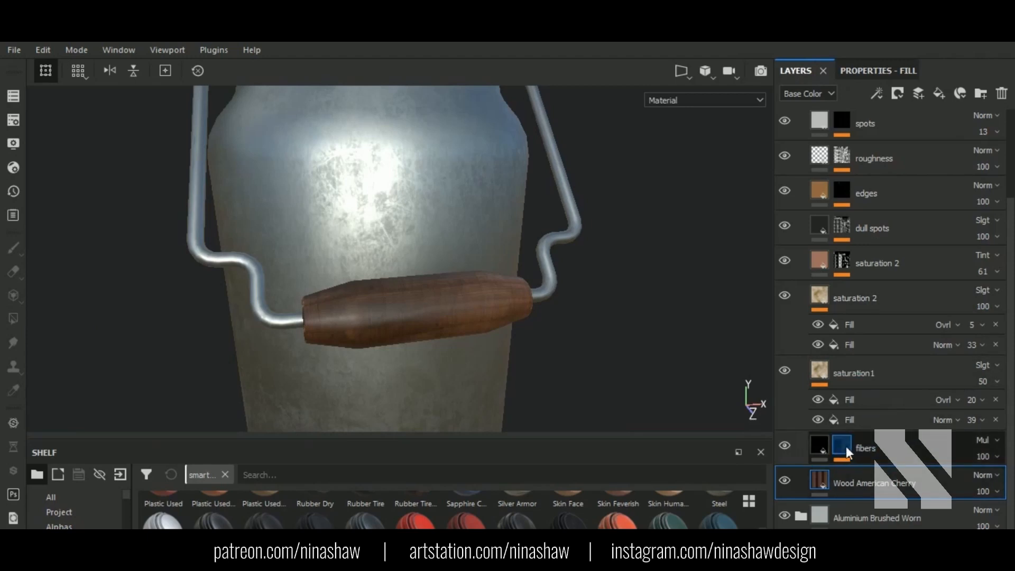
{"action": "left_click", "coordinate": [846, 448]}
{"action": "left_click", "coordinate": [888, 458]}
{"action": "left_click", "coordinate": [877, 70]}
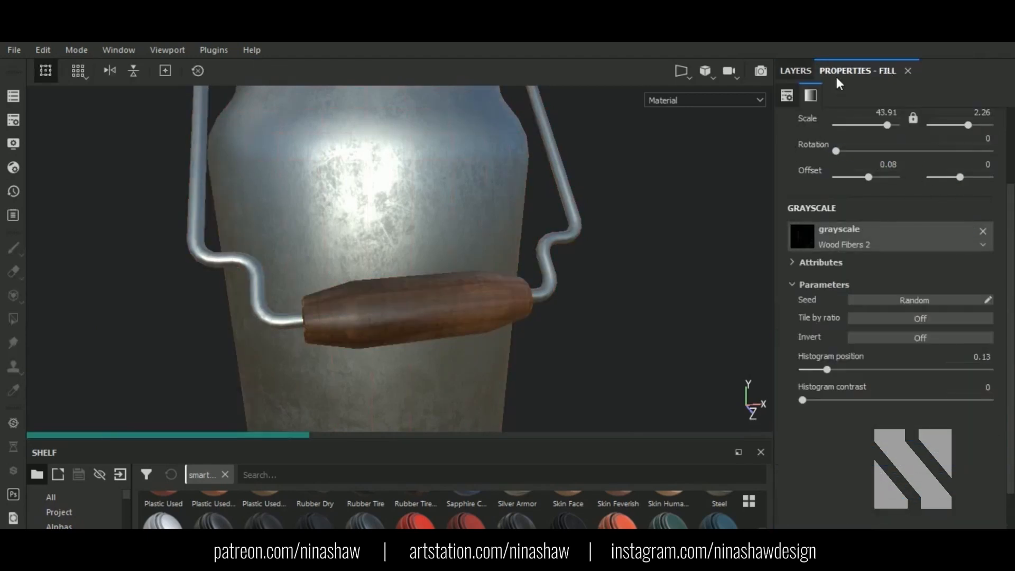
Set the rotation of the two remaining Wood Fibers 2 fills in the fibers layer's mask to 0.
{"action": "left_click", "coordinate": [796, 70]}
{"action": "left_click", "coordinate": [899, 434]}
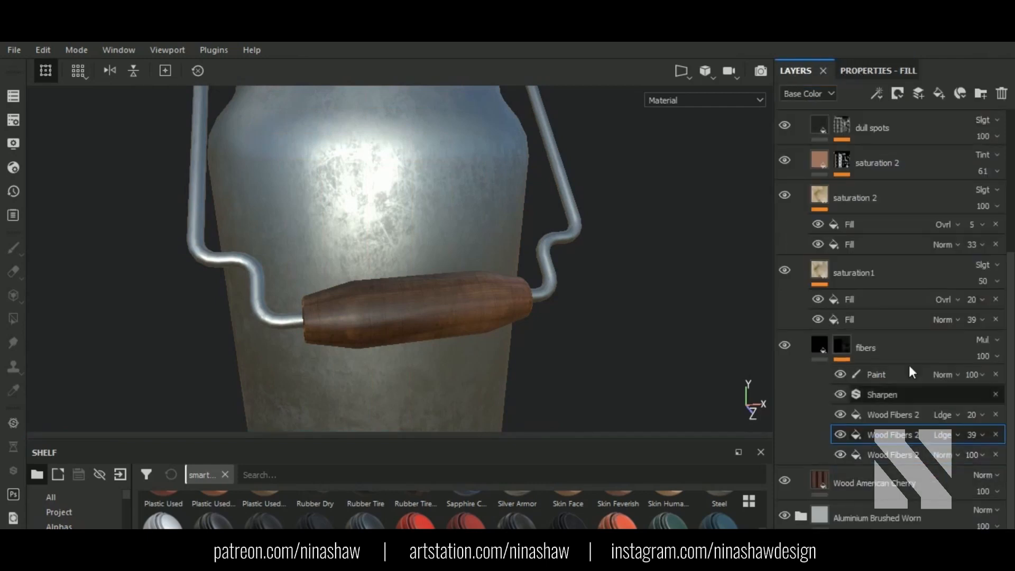
{"action": "left_click", "coordinate": [877, 71]}
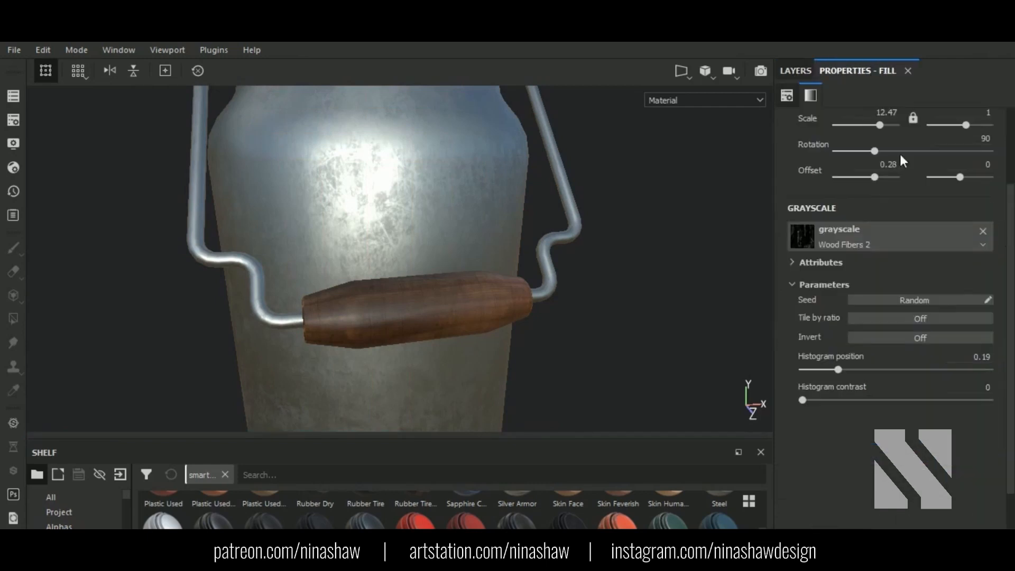
{"action": "left_click", "coordinate": [795, 69]}
{"action": "left_click", "coordinate": [940, 412]}
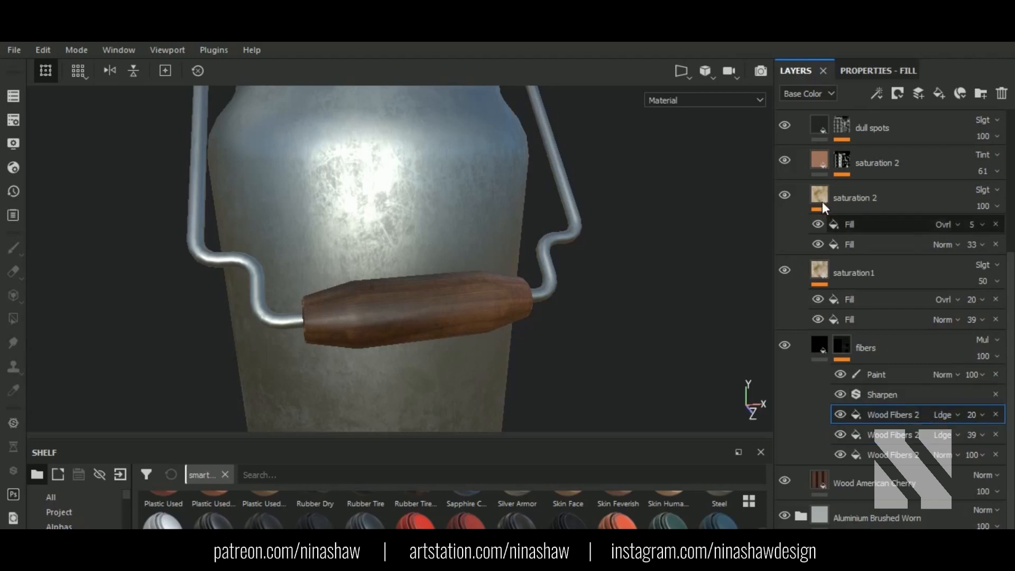
{"action": "left_click", "coordinate": [864, 72]}
{"action": "left_click_drag", "start_coordinate": [873, 151], "coordinate": [803, 153]}
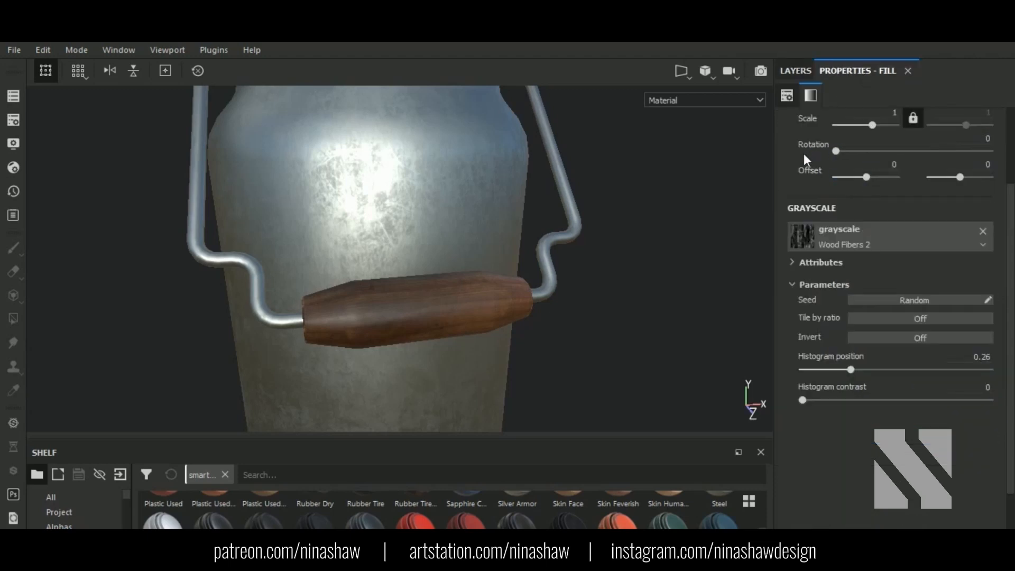
{"action": "left_click", "coordinate": [796, 70]}
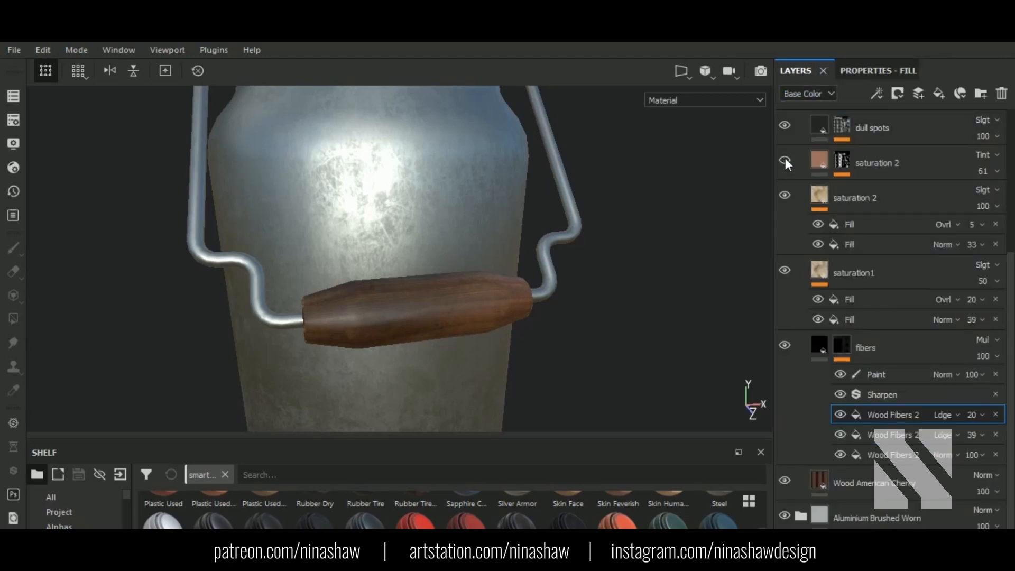
Adjust the MG Edge Damages generator in the edges layer's mask to level 0.01 and contrast 0.84 for chipped wear on the handle grip.
{"action": "scroll", "coordinate": [842, 232], "scroll_direction": "up", "scroll_amount": 5}
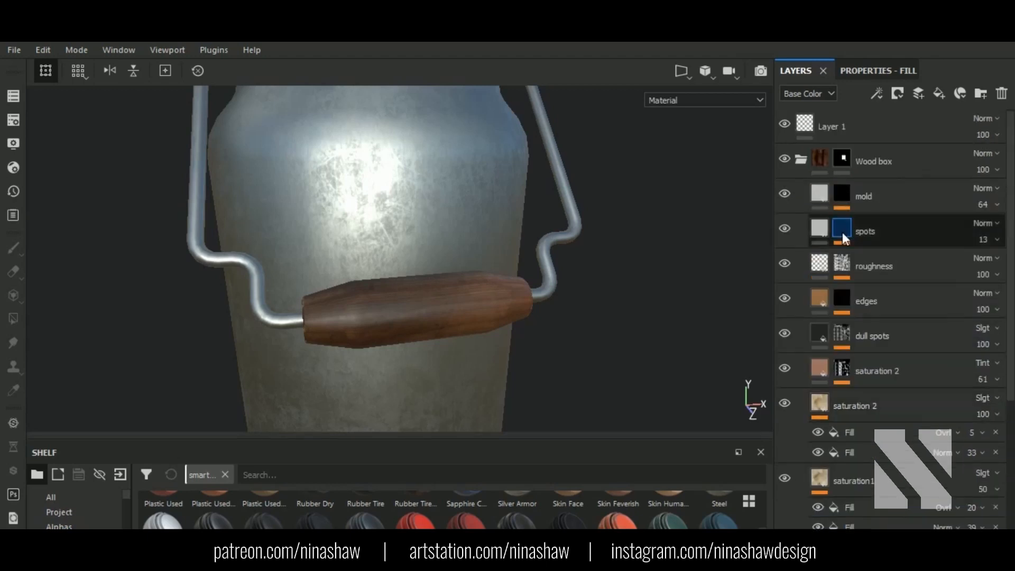
{"action": "scroll", "coordinate": [841, 222], "scroll_direction": "down", "scroll_amount": 2}
{"action": "left_click", "coordinate": [844, 197]}
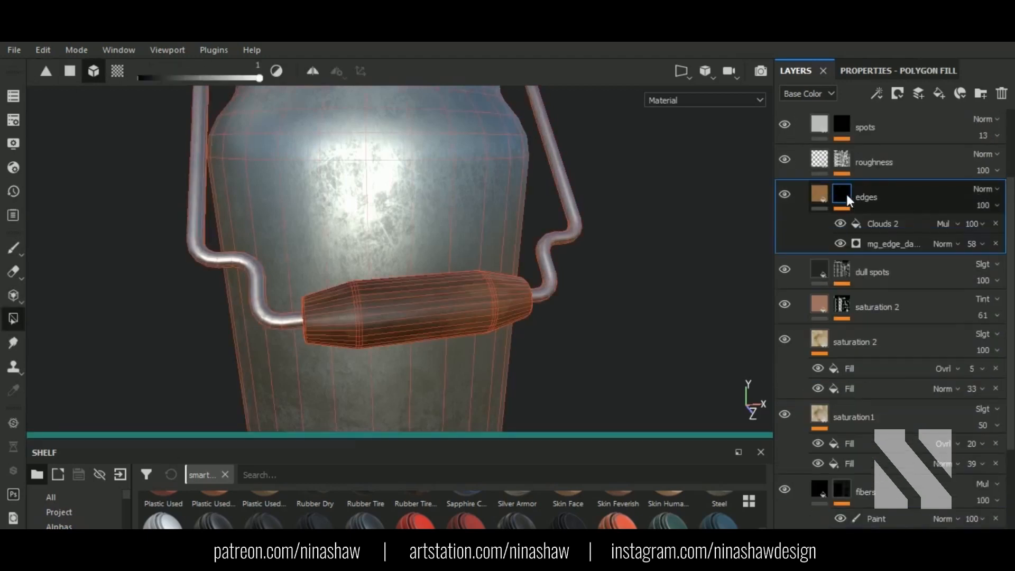
{"action": "left_click", "coordinate": [893, 244]}
{"action": "left_click", "coordinate": [898, 70]}
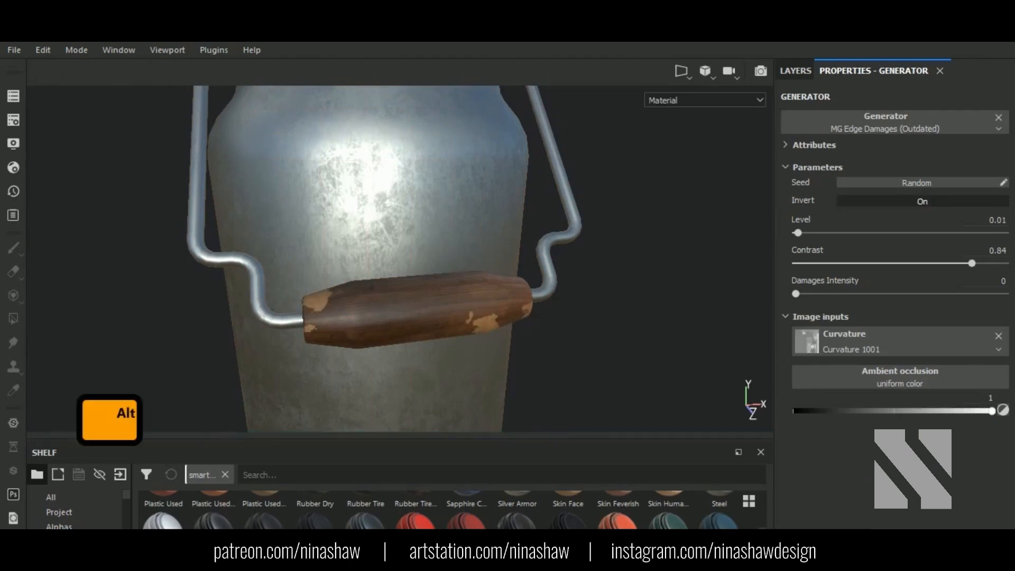
{"action": "left_click_drag", "start_coordinate": [509, 320], "coordinate": [534, 370], "text": "alt"}
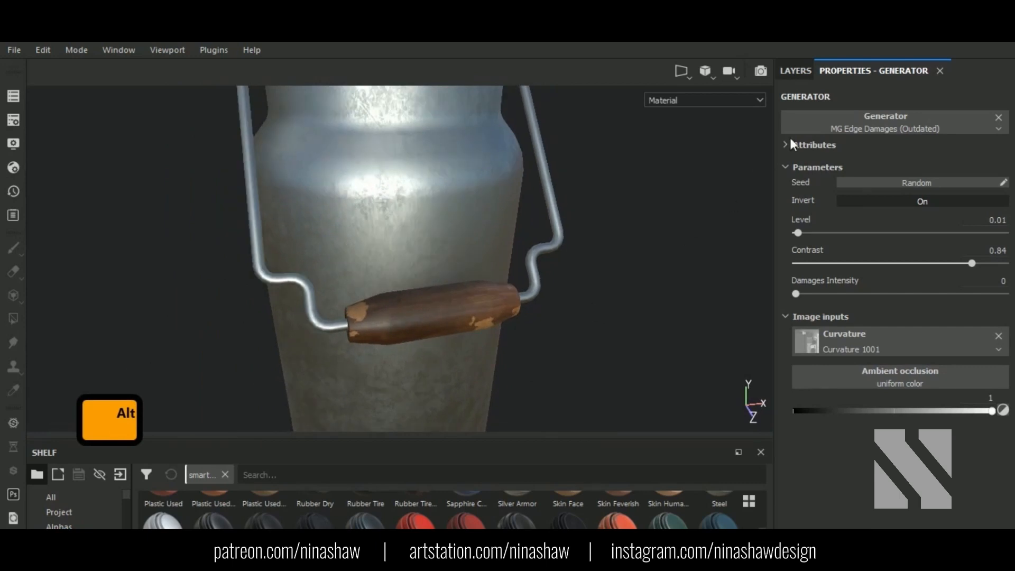
{"action": "left_click", "coordinate": [795, 70]}
{"action": "left_click", "coordinate": [819, 196]}
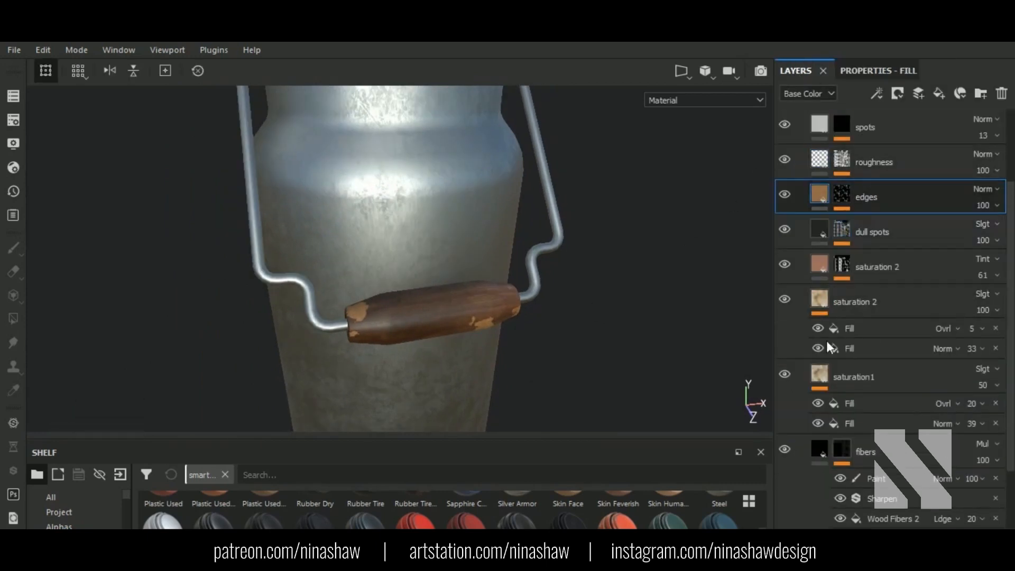
{"action": "left_click", "coordinate": [821, 450]}
{"action": "scroll", "coordinate": [627, 297], "scroll_direction": "down", "scroll_amount": 3}
Collapse the Wood box group and delete the empty Layer 1 above it.
{"action": "scroll", "coordinate": [818, 166], "scroll_direction": "up", "scroll_amount": 3}
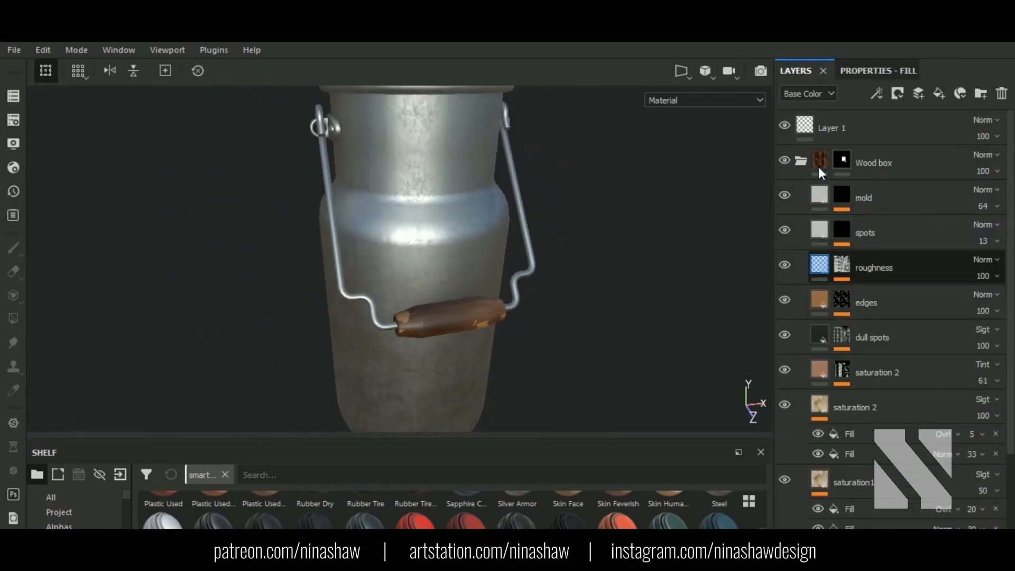
{"action": "left_click", "coordinate": [819, 166]}
{"action": "left_click", "coordinate": [890, 138]}
{"action": "left_click", "coordinate": [1002, 93]}
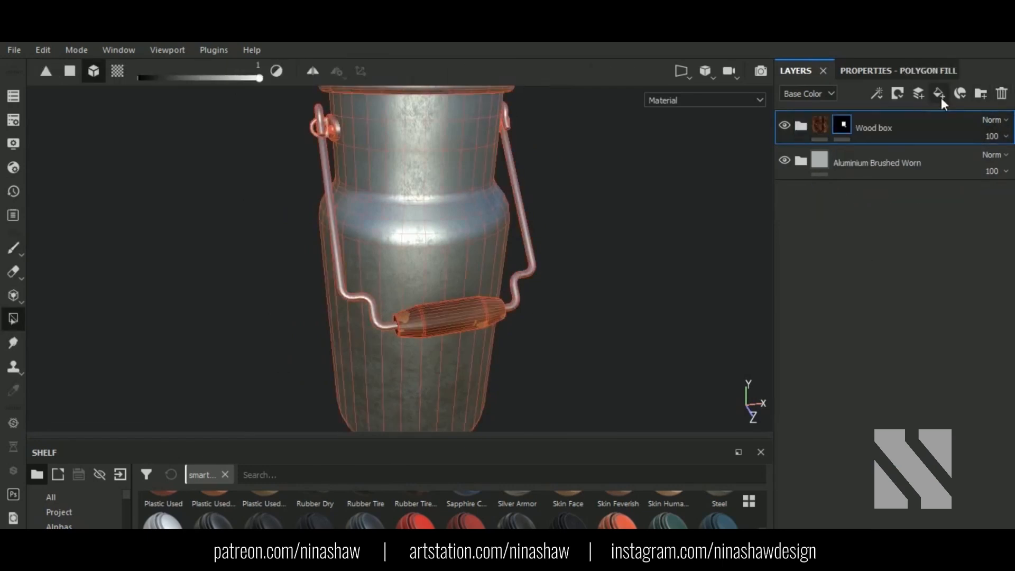
Add a fill layer above the Wood box group with only the color channel enabled and the ambient occlusion map as its base color.
{"action": "left_click", "coordinate": [938, 93]}
{"action": "left_click", "coordinate": [877, 71]}
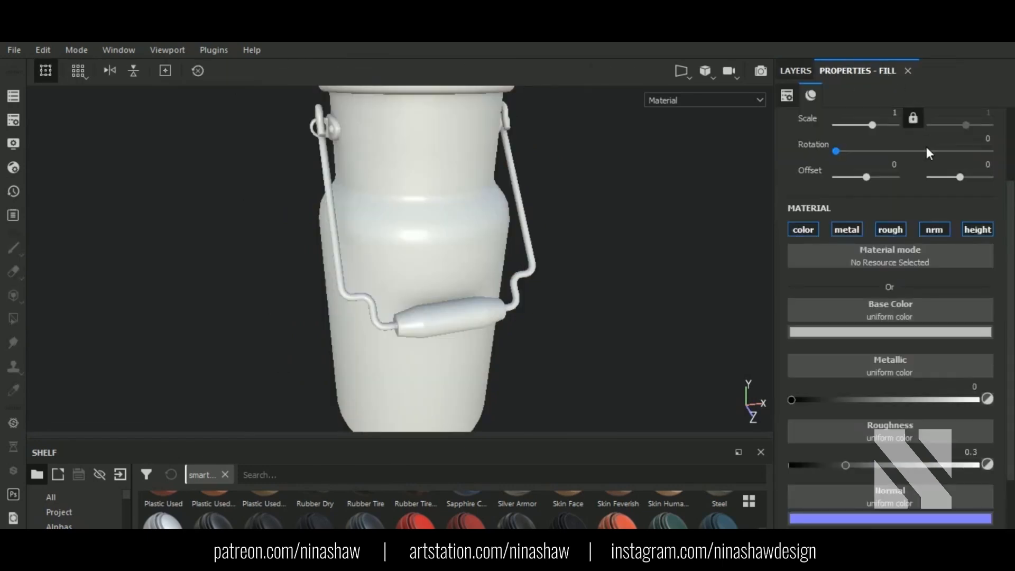
{"action": "left_click", "coordinate": [806, 229], "text": "alt"}
{"action": "left_click", "coordinate": [894, 313]}
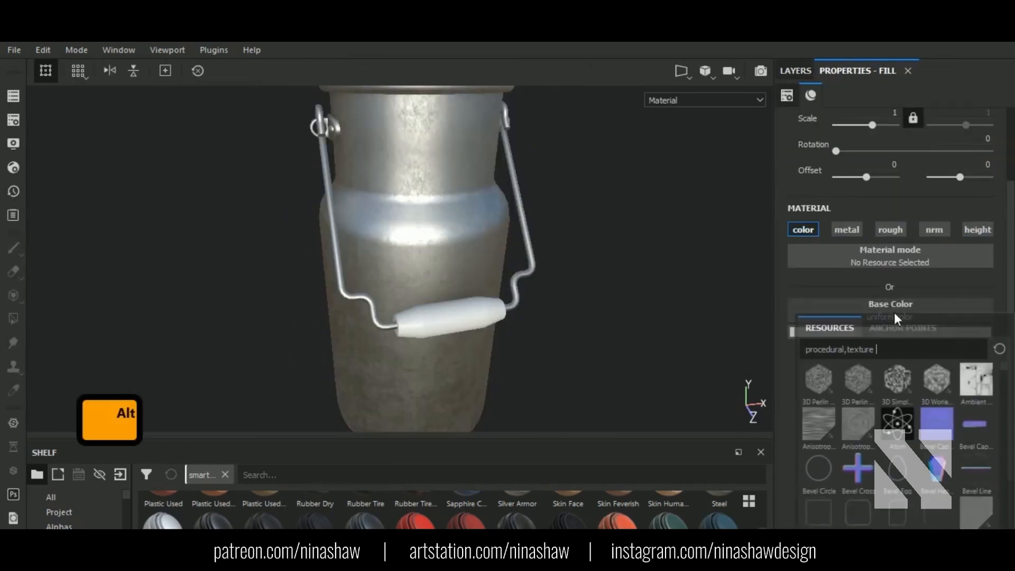
{"action": "left_click", "coordinate": [975, 390]}
{"action": "left_click", "coordinate": [795, 71]}
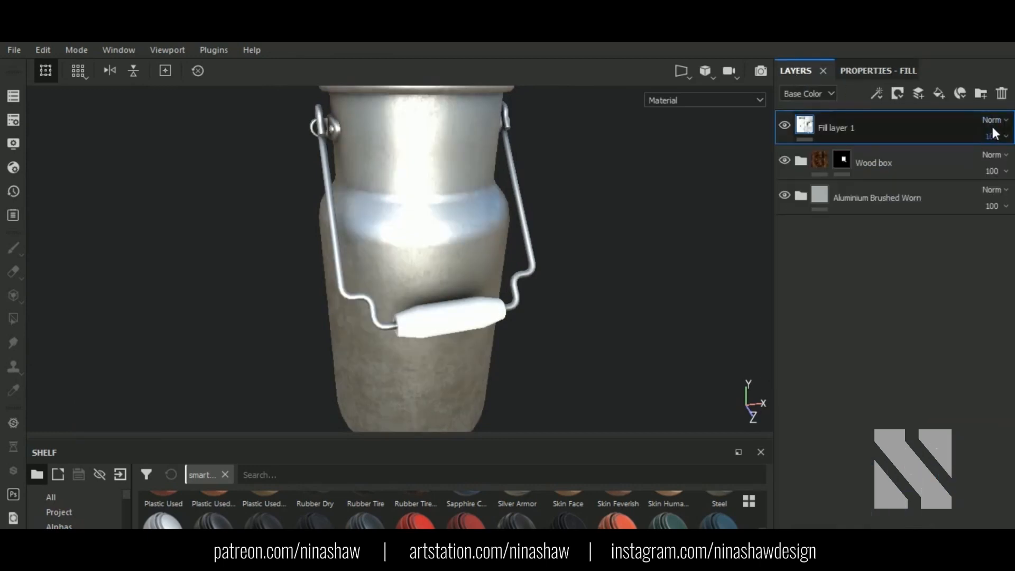
Set the new fill layer's blending mode to Multiply and toggle its visibility to compare the shading on the can.
{"action": "left_click", "coordinate": [992, 120]}
{"action": "left_click", "coordinate": [947, 89]}
{"action": "left_click_drag", "start_coordinate": [627, 307], "coordinate": [637, 338], "text": "alt"}
{"action": "left_click", "coordinate": [783, 126]}
{"action": "left_click", "coordinate": [783, 126]}
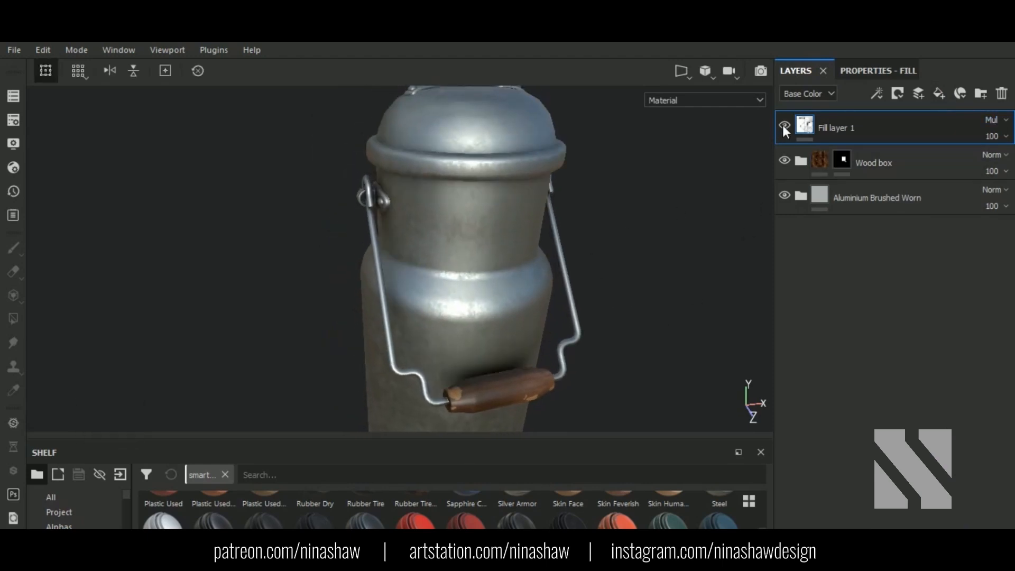
Lower the Multiply fill layer's opacity to 74 and rename the layer AO.
{"action": "left_click", "coordinate": [1003, 134]}
{"action": "left_click_drag", "start_coordinate": [1006, 161], "coordinate": [991, 161]}
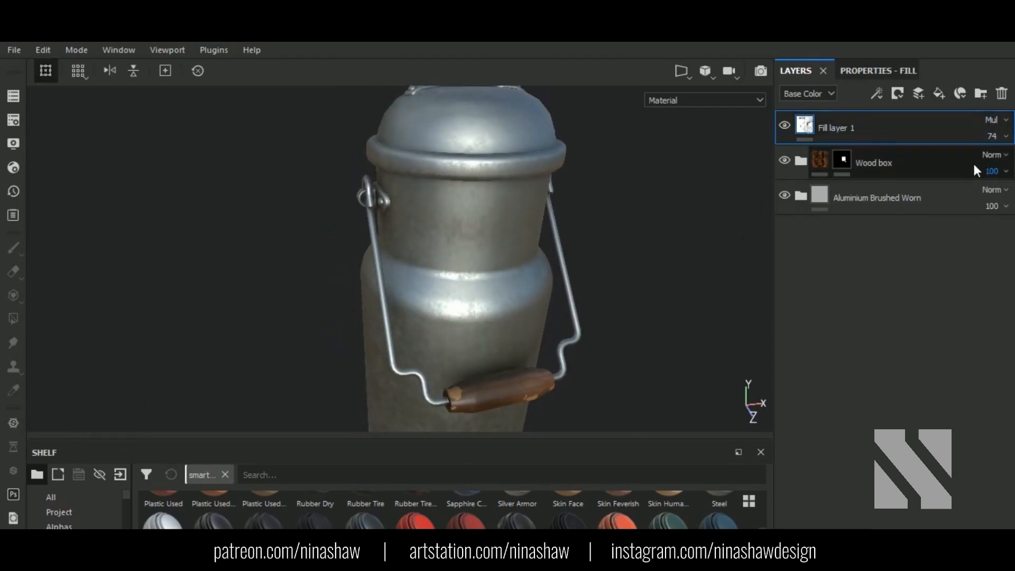
{"action": "type", "text": "AO"}
{"action": "key", "text": "Return"}
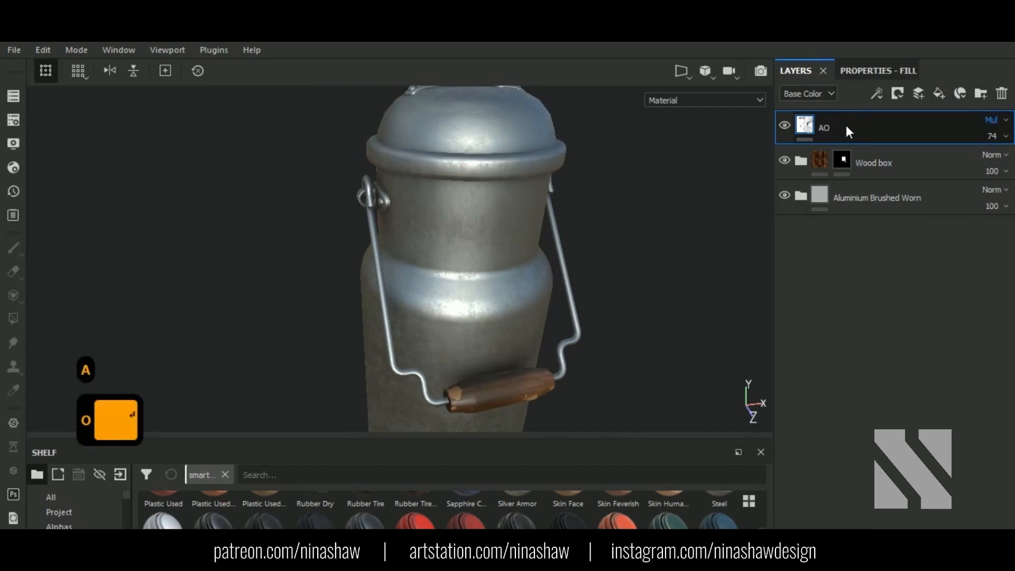
Inspect the textured milk can and its wooden grip from several angles and distances.
{"action": "key", "text": "f"}
{"action": "left_click_drag", "start_coordinate": [468, 247], "coordinate": [407, 345], "text": "alt"}
{"action": "scroll", "coordinate": [431, 300], "scroll_direction": "up", "scroll_amount": 2}
{"action": "scroll", "coordinate": [453, 294], "scroll_direction": "up", "scroll_amount": 3}
{"action": "scroll", "coordinate": [454, 294], "scroll_direction": "down", "scroll_amount": 4}
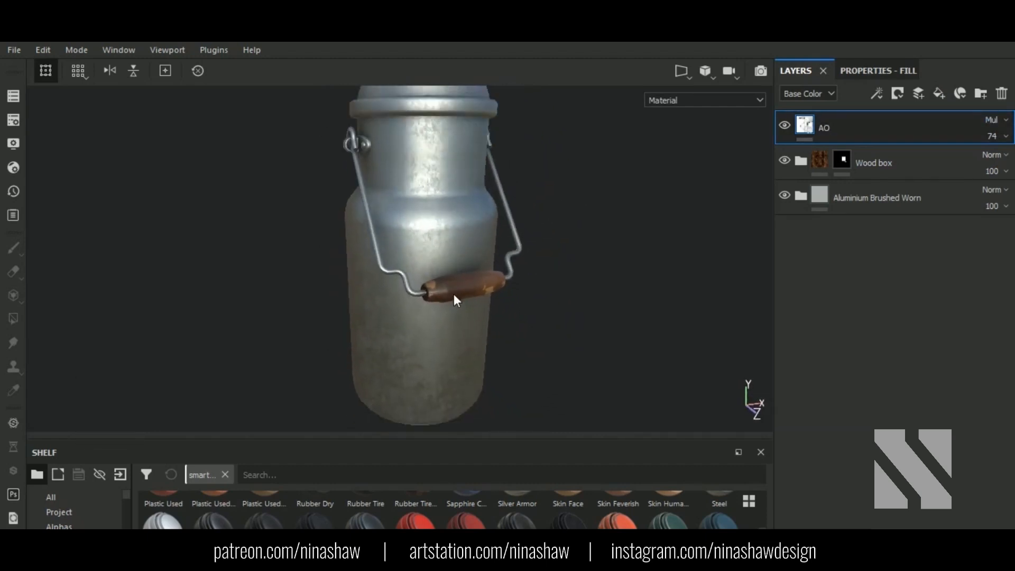
{"action": "middle_click_drag", "start_coordinate": [468, 266], "coordinate": [504, 317], "text": "alt"}
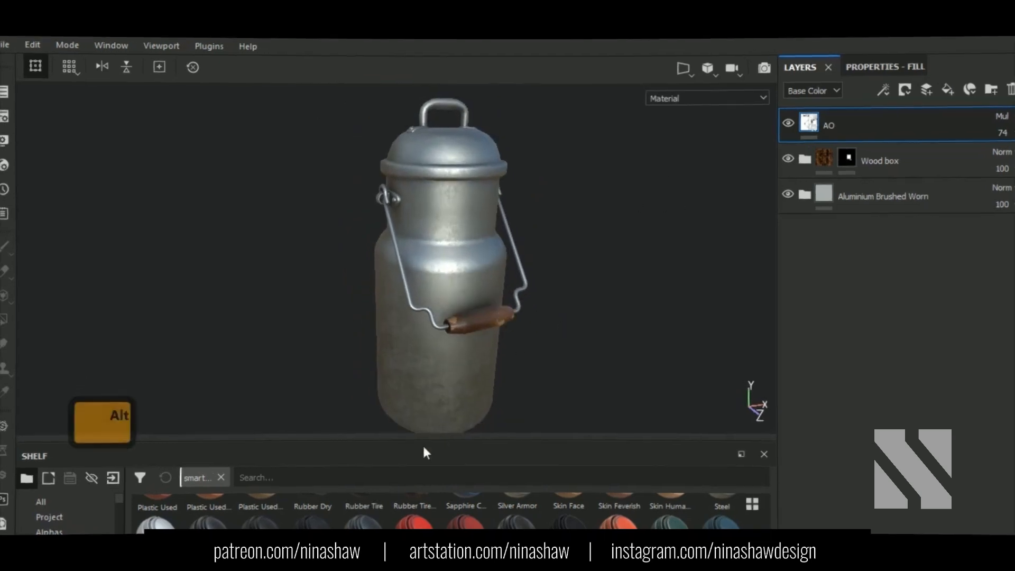